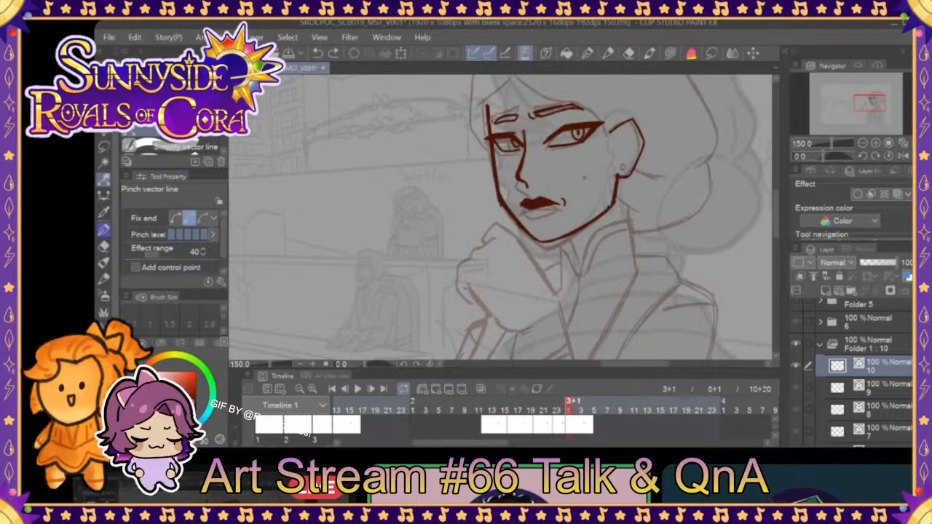
- Try to adjust the vector line of the face's left outline on cel 10, undo the edit and compare with cel 9
{"action": "left_click", "coordinate": [174, 114]}
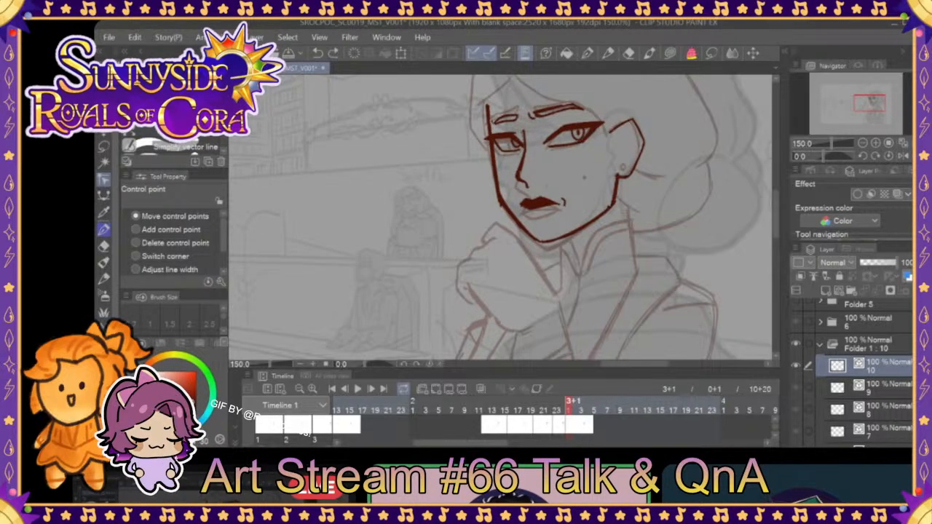
{"action": "left_click", "coordinate": [106, 145]}
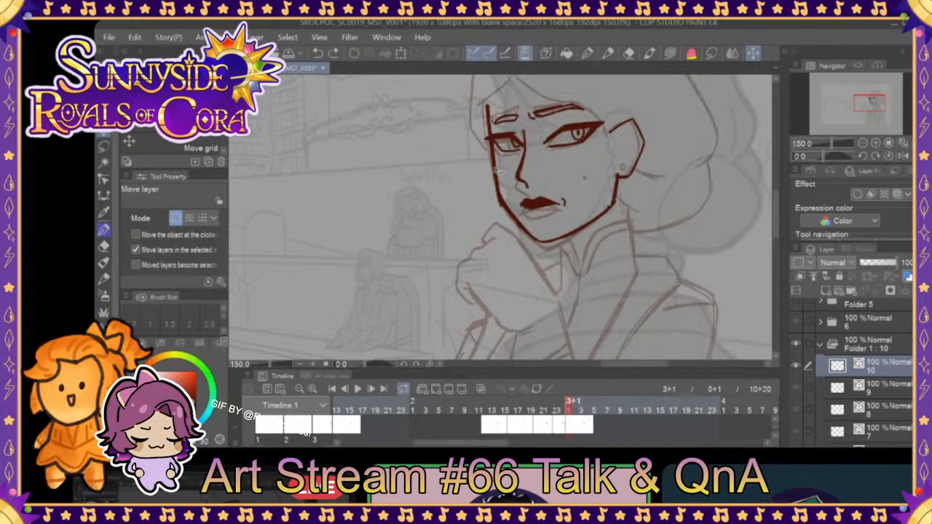
{"action": "left_click_drag", "start_coordinate": [499, 173], "coordinate": [497, 170]}
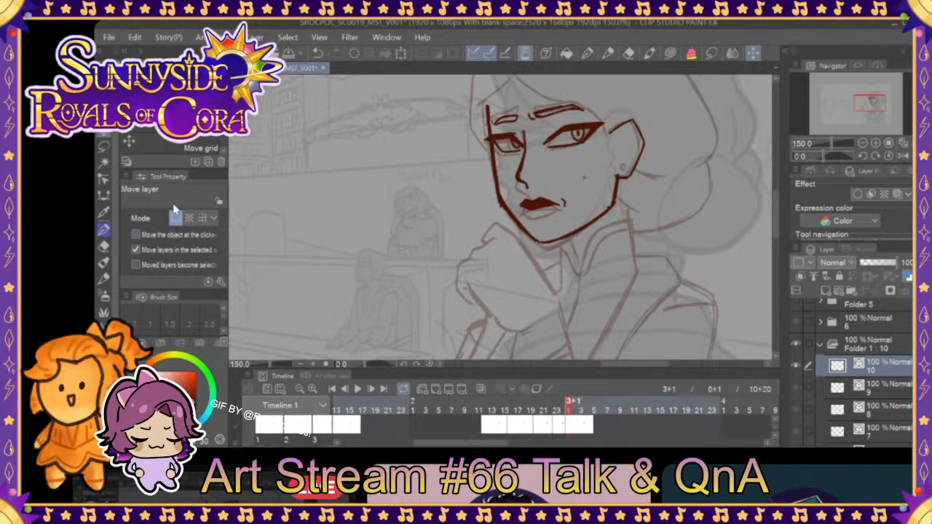
{"action": "left_click", "coordinate": [108, 123]}
{"action": "left_click", "coordinate": [497, 172]}
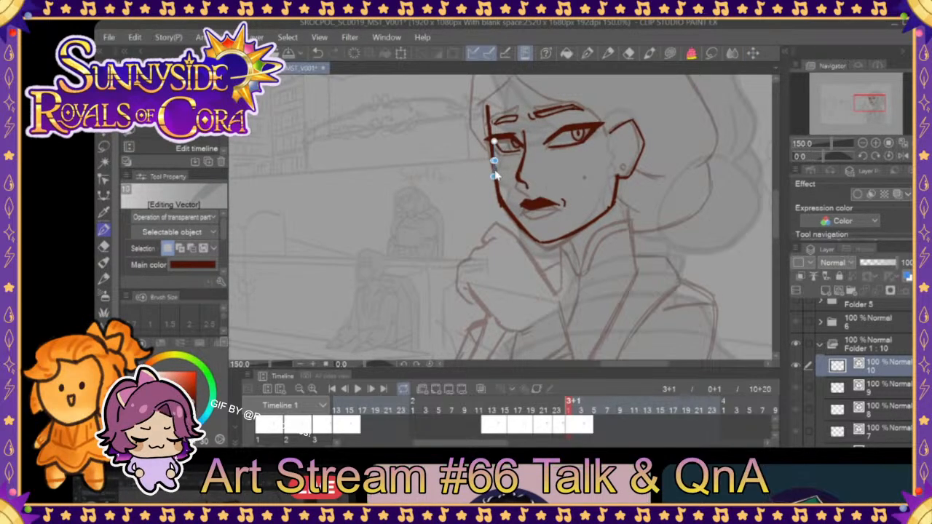
{"action": "left_click", "coordinate": [486, 103]}
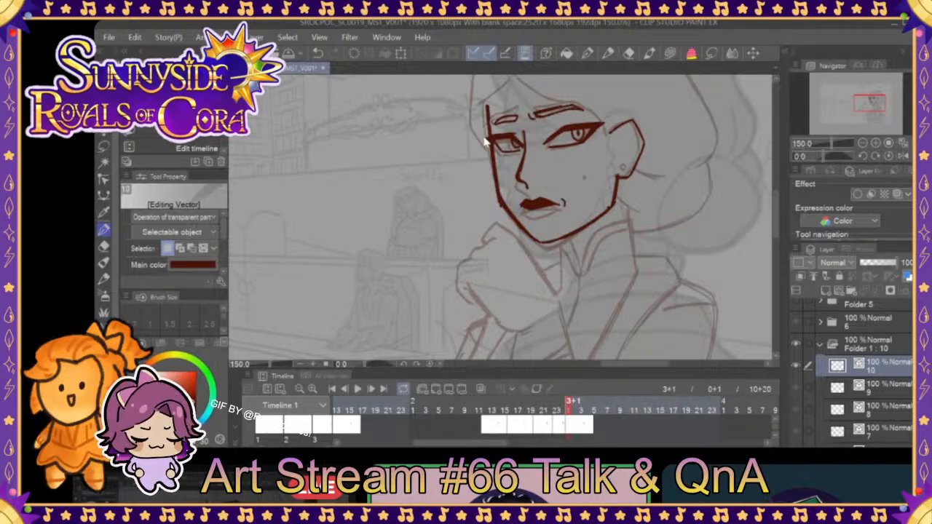
{"action": "left_click", "coordinate": [487, 112]}
{"action": "left_click", "coordinate": [495, 171]}
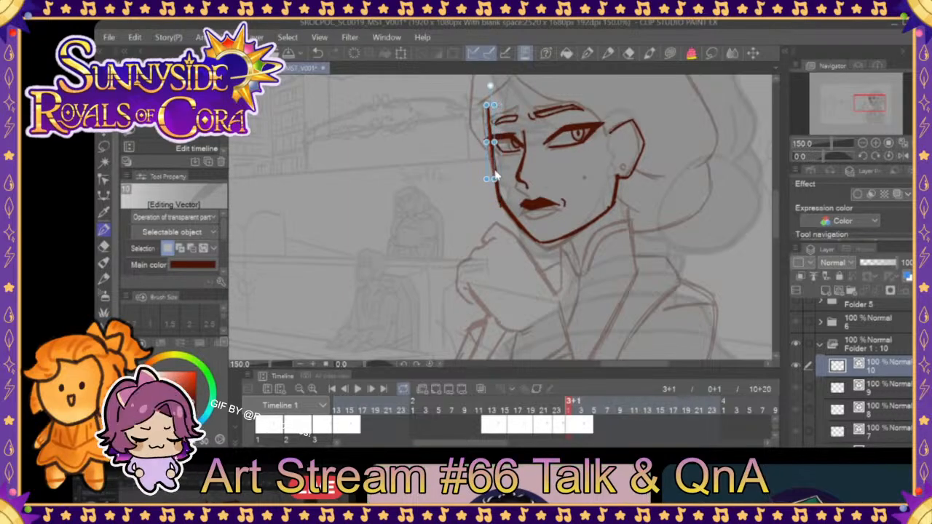
{"action": "left_click", "coordinate": [490, 111]}
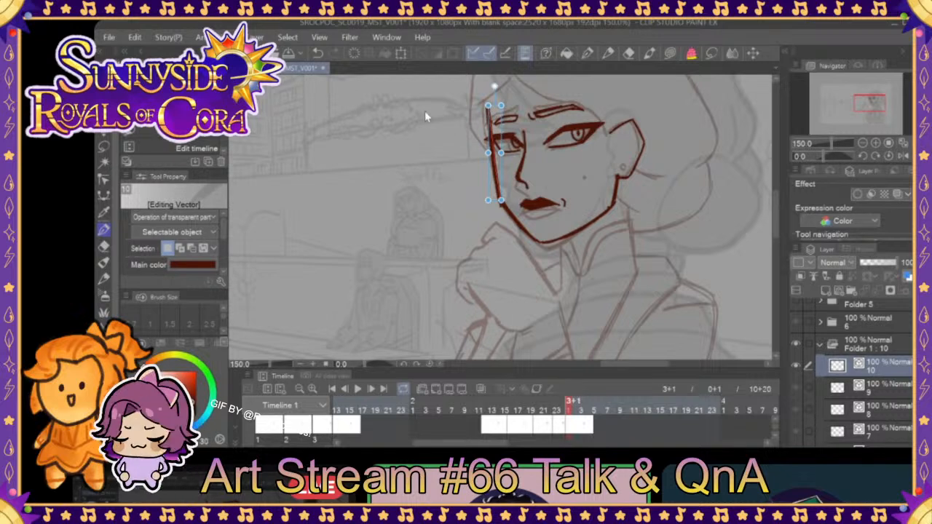
{"action": "left_click", "coordinate": [318, 53]}
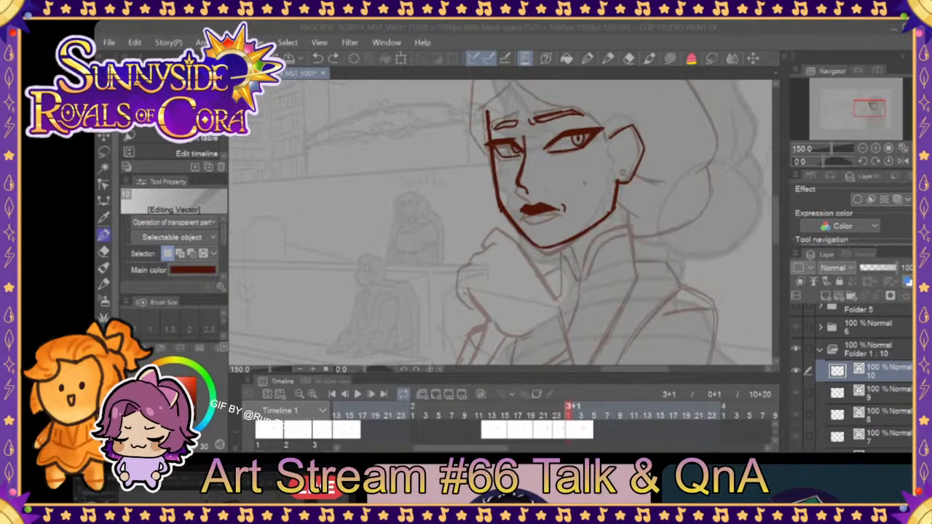
{"action": "left_click", "coordinate": [561, 415]}
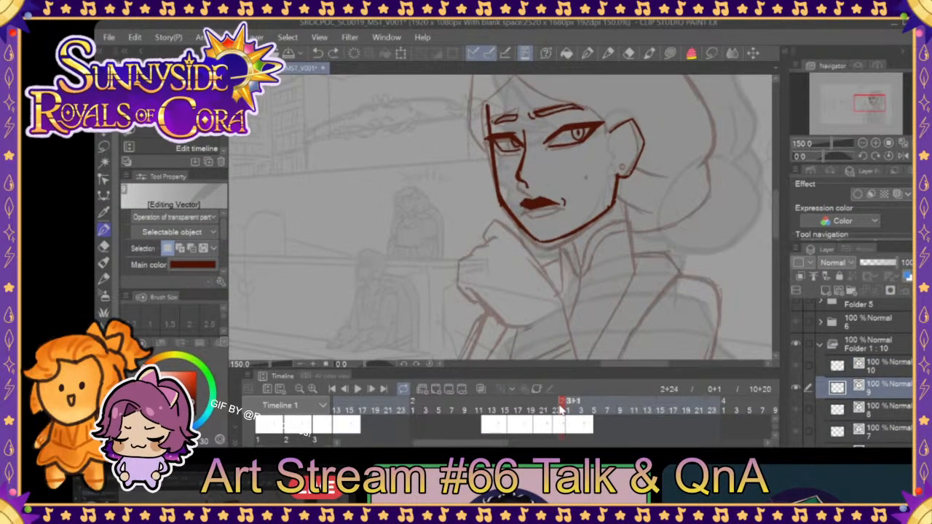
{"action": "left_click", "coordinate": [568, 412]}
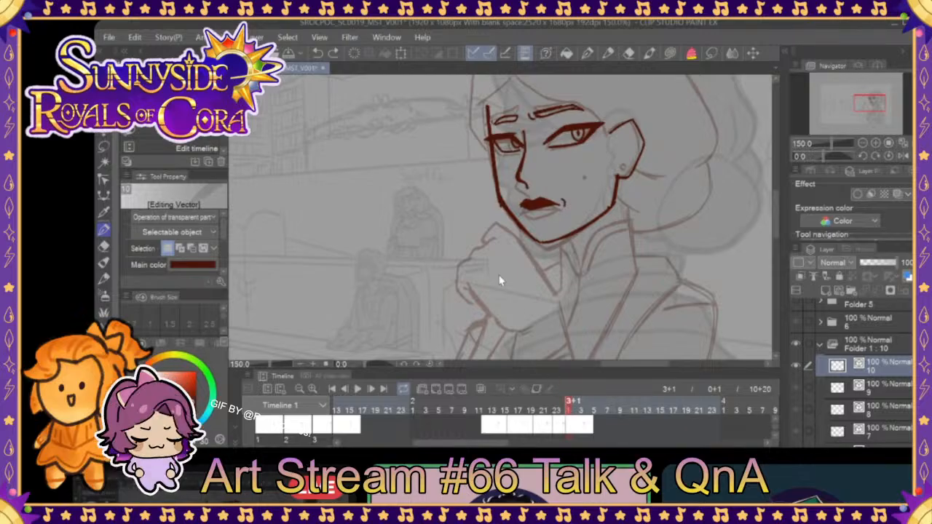
{"action": "left_click", "coordinate": [318, 54]}
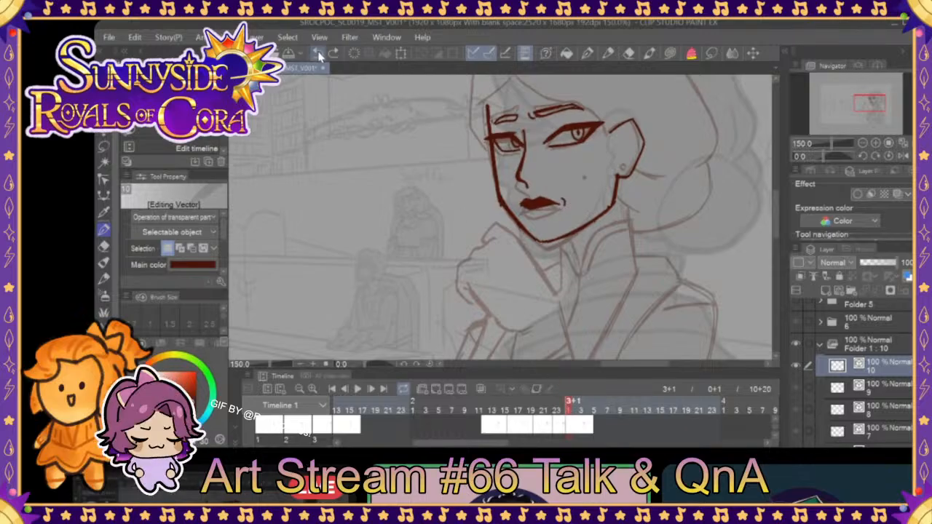
- Lasso-select the left outline of the face on cel 10, from the forehead down to the chin
{"action": "left_click", "coordinate": [562, 412]}
{"action": "left_click", "coordinate": [565, 412]}
{"action": "left_click", "coordinate": [711, 53]}
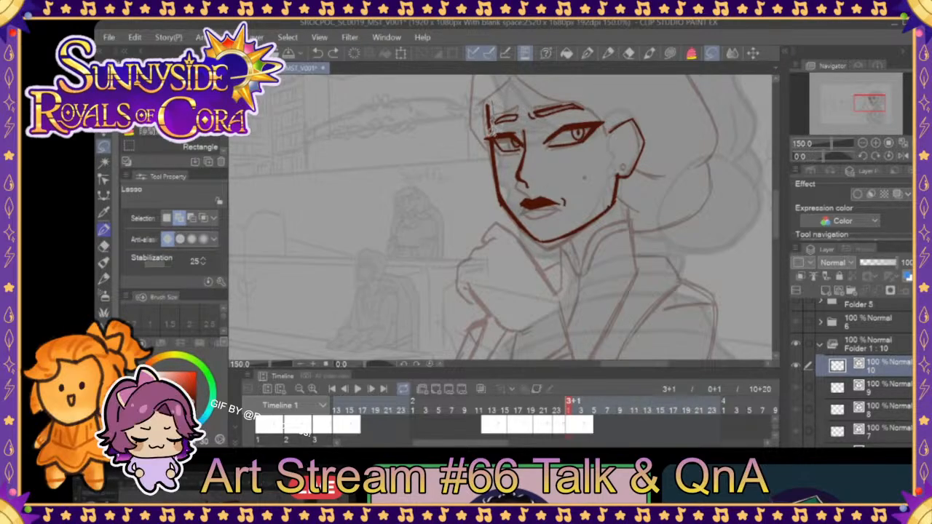
{"action": "left_click_drag", "start_coordinate": [486, 132], "coordinate": [491, 93]}
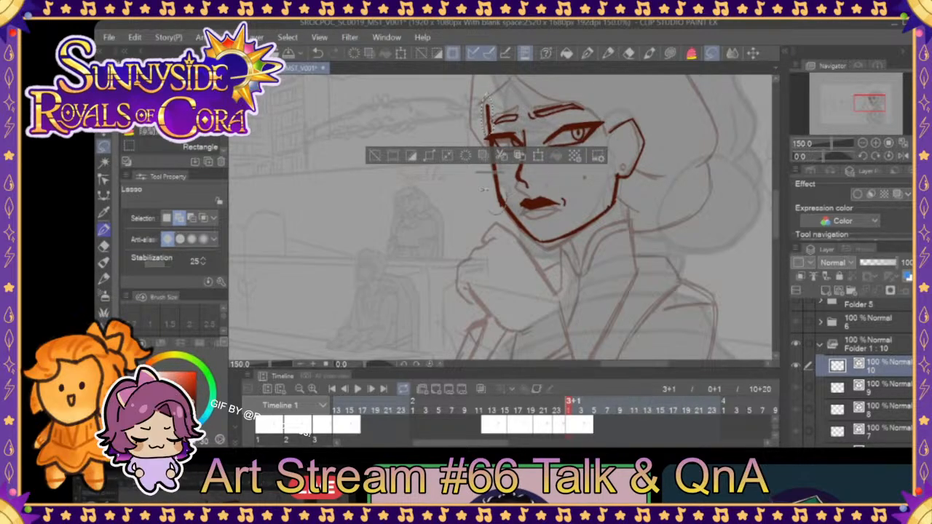
{"action": "left_click_drag", "start_coordinate": [481, 176], "coordinate": [498, 212]}
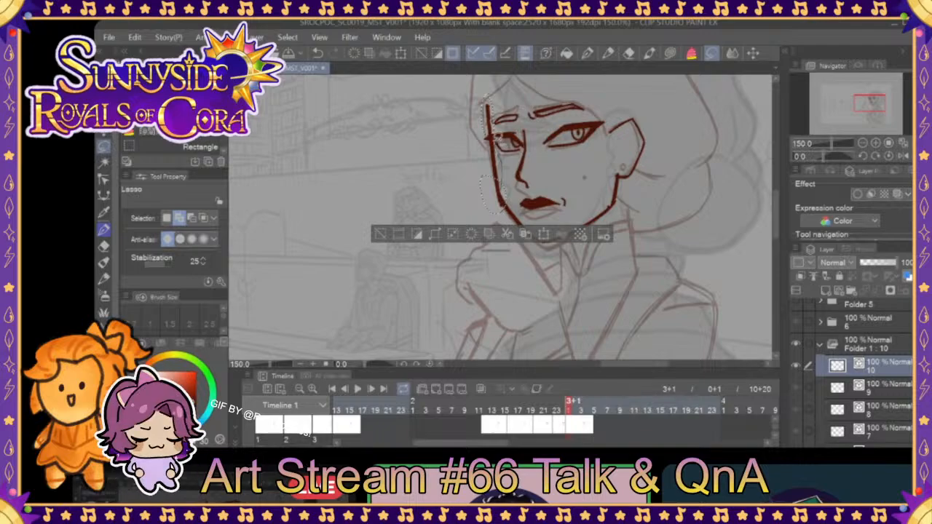
{"action": "left_click_drag", "start_coordinate": [493, 136], "coordinate": [499, 185]}
{"action": "mouse_move", "coordinate": [518, 216]}
{"action": "left_mouse_down"}
{"action": "mouse_move", "coordinate": [542, 242]}
{"action": "mouse_move", "coordinate": [522, 256]}
{"action": "left_mouse_up"}
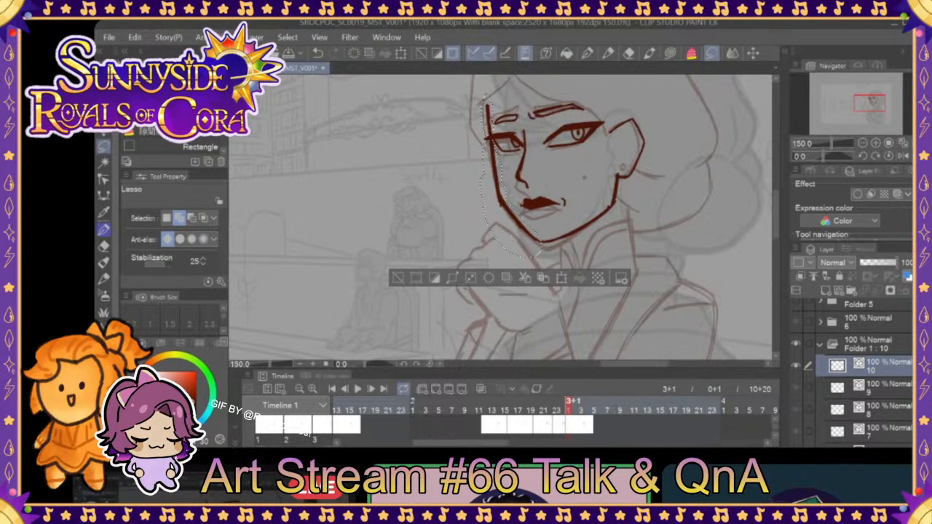
{"action": "left_click", "coordinate": [560, 279]}
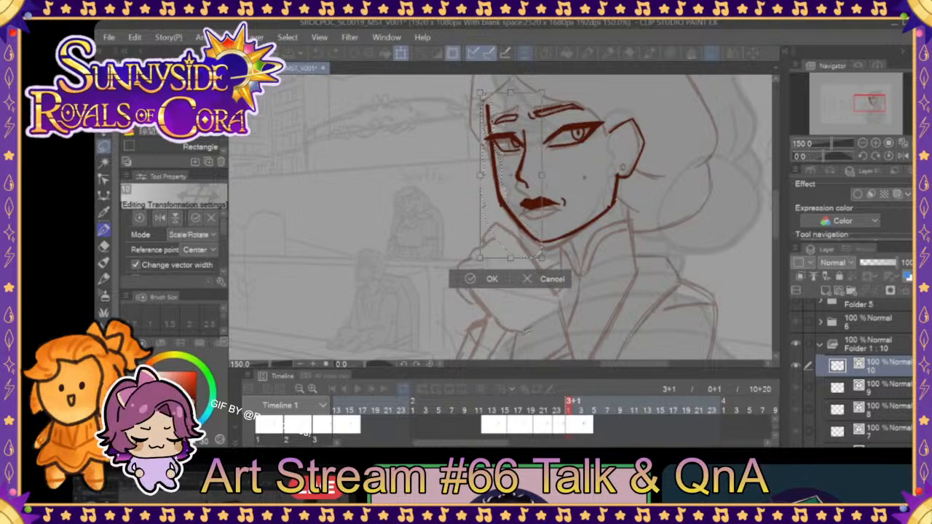
{"action": "left_click", "coordinate": [528, 284]}
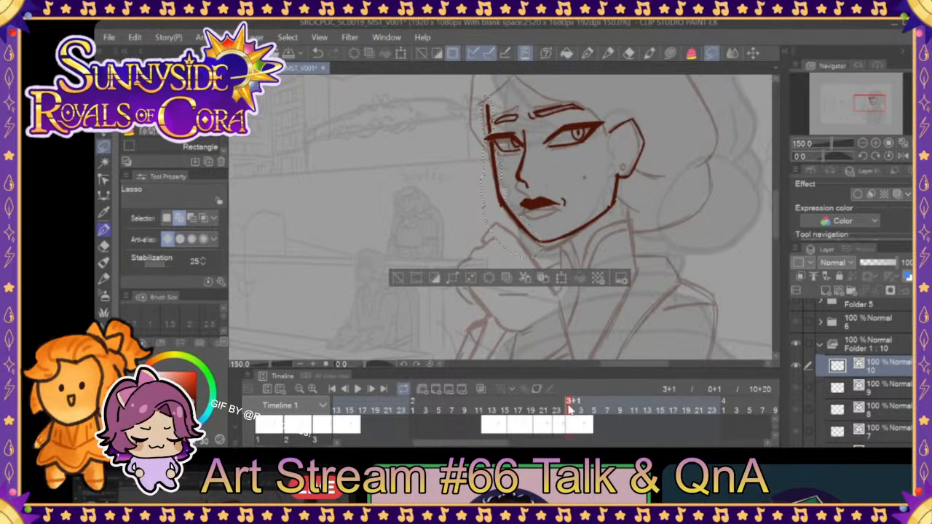
- Compare cels 9 and 10, and nudge the selected face outline on cel 10 slightly right, clearing the selection
{"action": "left_click", "coordinate": [562, 410]}
{"action": "left_click", "coordinate": [553, 410]}
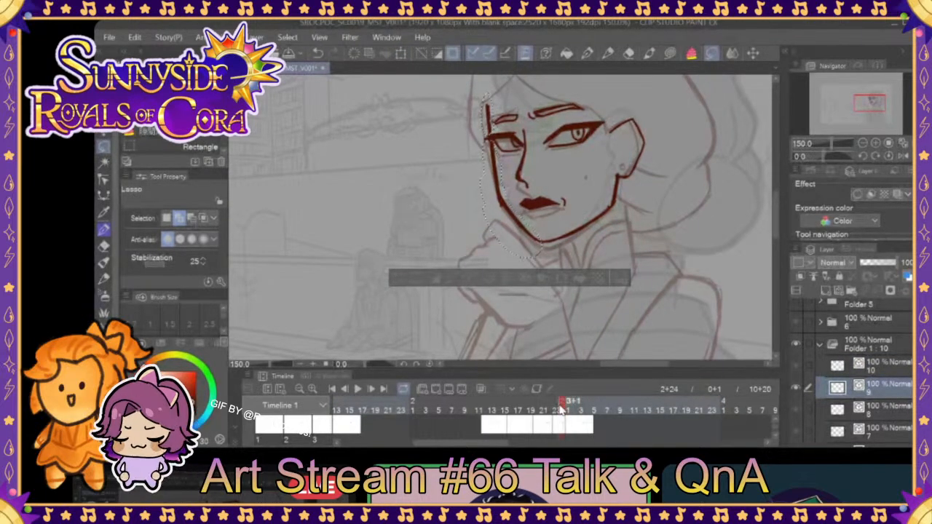
{"action": "left_click", "coordinate": [556, 410]}
{"action": "left_click", "coordinate": [562, 410]}
{"action": "left_click", "coordinate": [567, 410]}
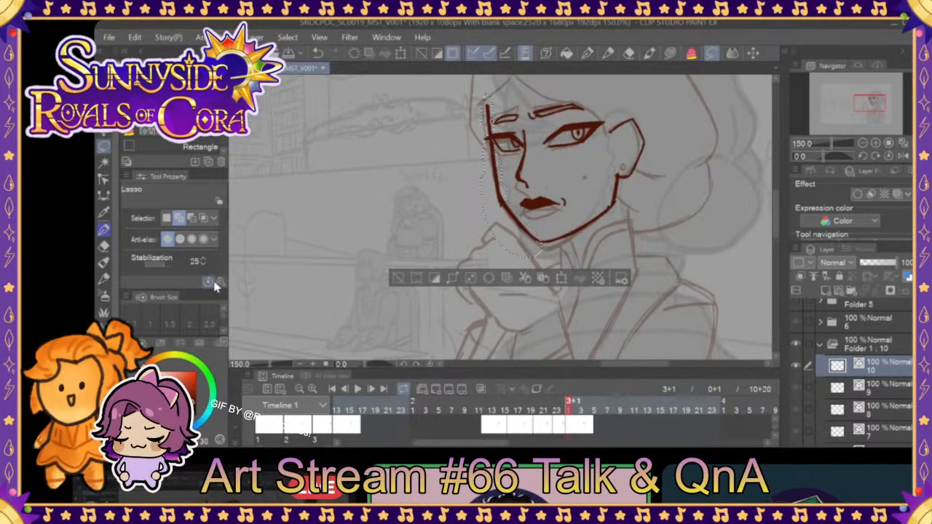
{"action": "left_click", "coordinate": [561, 277]}
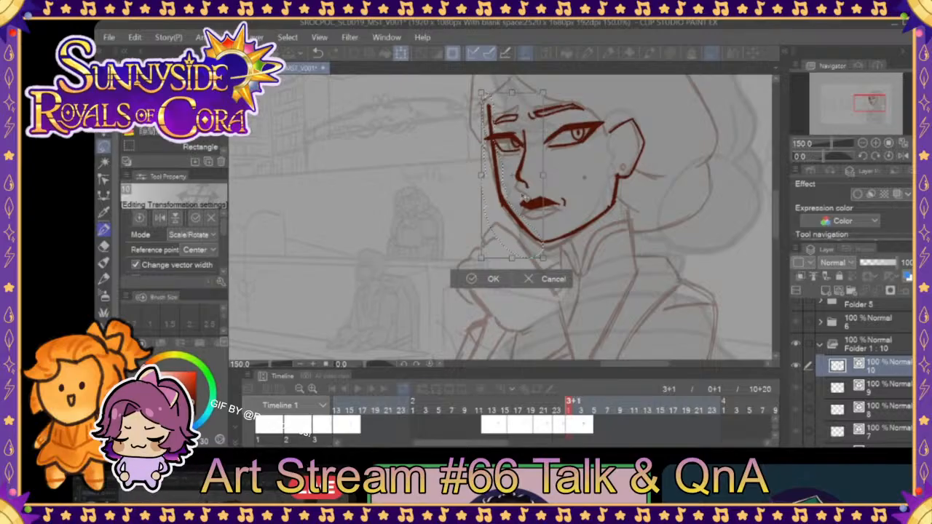
{"action": "left_click", "coordinate": [472, 281]}
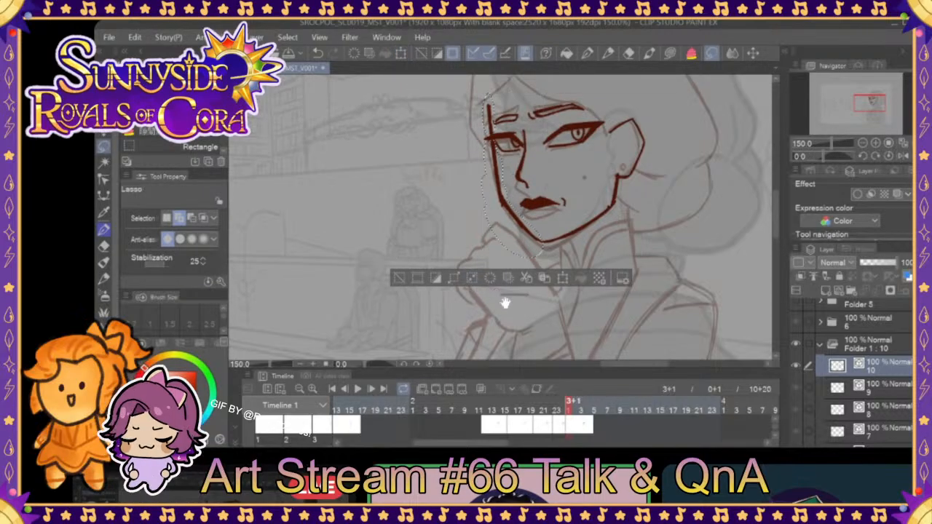
{"action": "left_click", "coordinate": [402, 279]}
{"action": "left_click", "coordinate": [562, 410]}
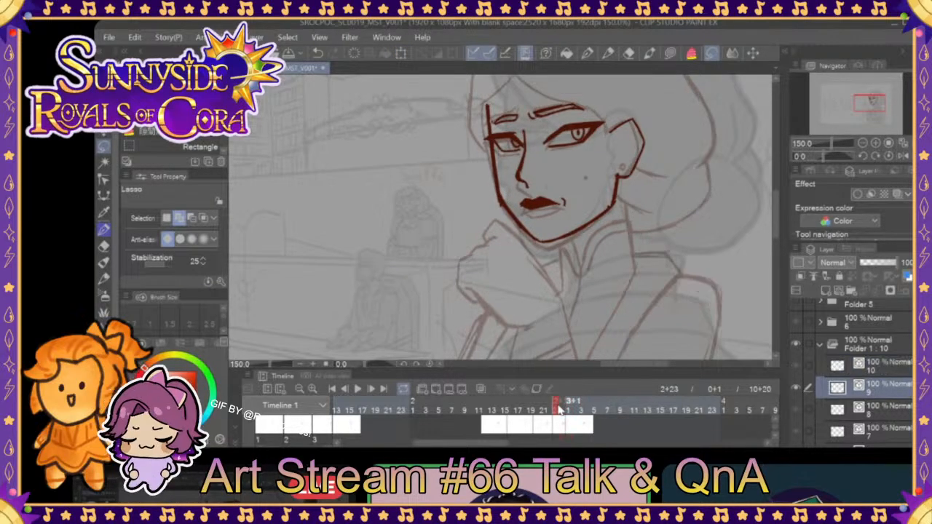
{"action": "left_click", "coordinate": [567, 410]}
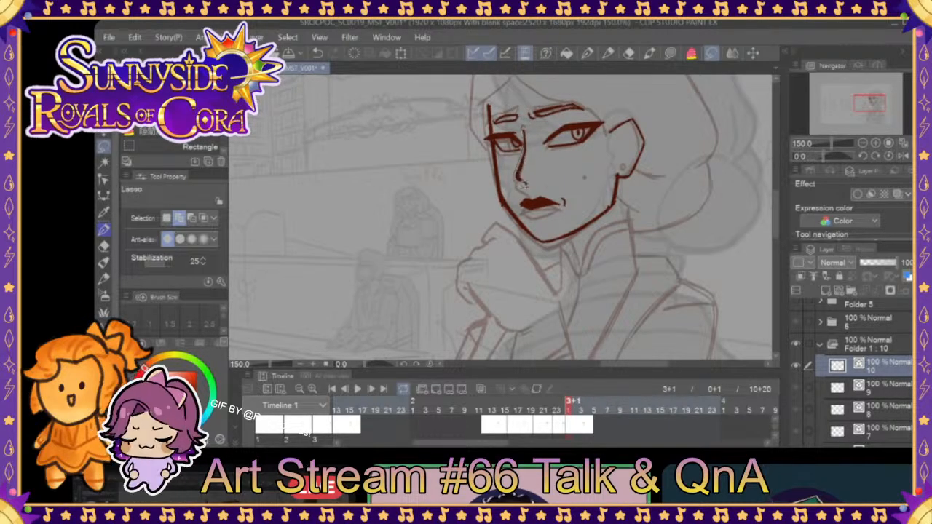
- Lasso-select the nose and mouth on cel 10, nudge them slightly left, and clear the selection
{"action": "left_click_drag", "start_coordinate": [539, 156], "coordinate": [554, 187]}
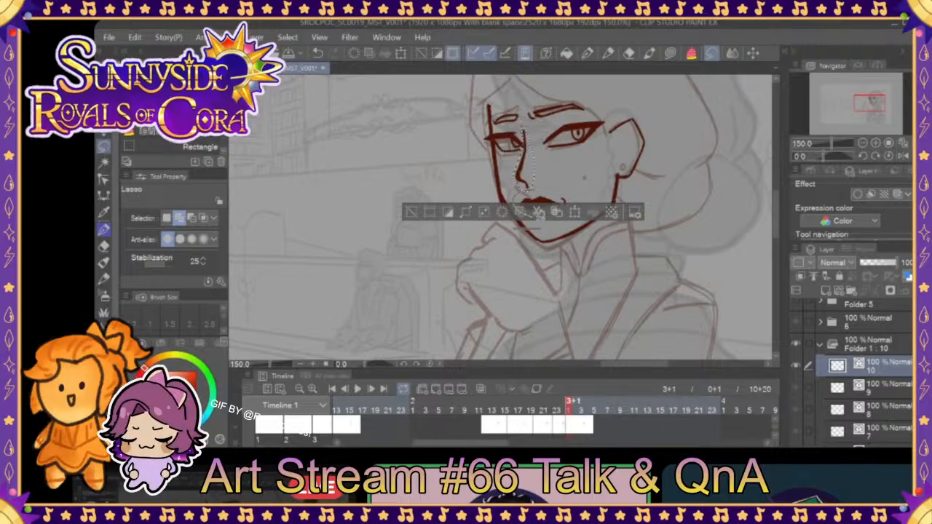
{"action": "key", "text": "ctrl+t"}
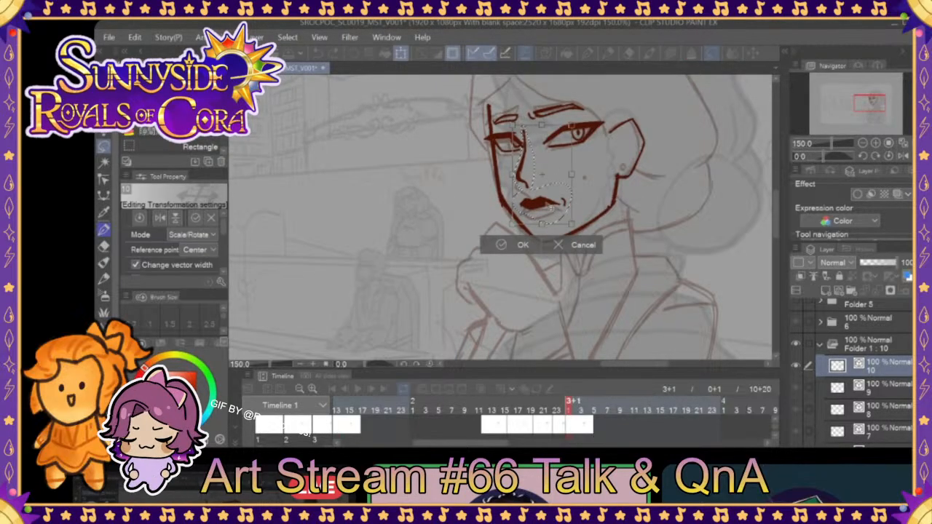
{"action": "left_click_drag", "start_coordinate": [541, 175], "coordinate": [539, 174]}
{"action": "left_click", "coordinate": [517, 245]}
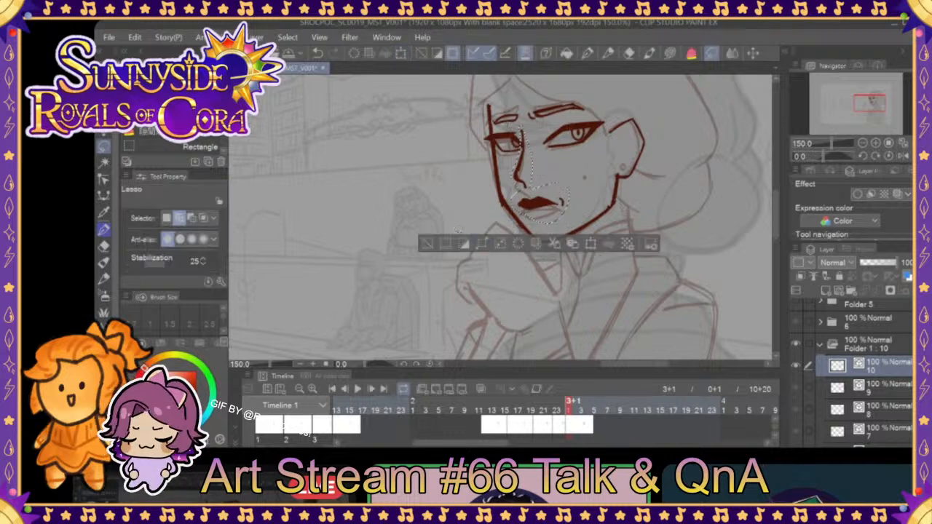
{"action": "key", "text": "ctrl+d"}
- Lasso-select the larger right eye with its eyebrow on cel 10 and nudge them slightly with a transform
{"action": "mouse_move", "coordinate": [570, 93]}
{"action": "left_mouse_down"}
{"action": "mouse_move", "coordinate": [532, 109]}
{"action": "mouse_move", "coordinate": [553, 95]}
{"action": "left_mouse_up"}
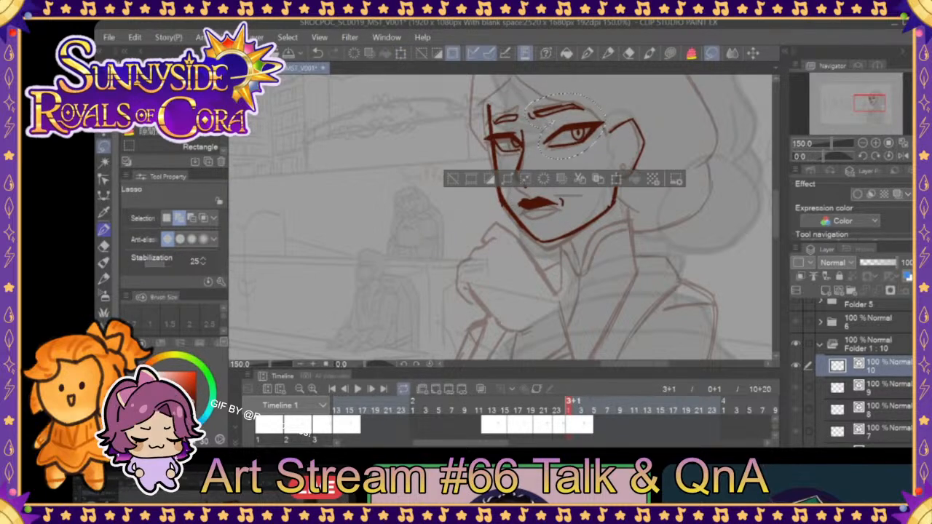
{"action": "left_click", "coordinate": [615, 178]}
{"action": "left_click_drag", "start_coordinate": [587, 138], "coordinate": [588, 137]}
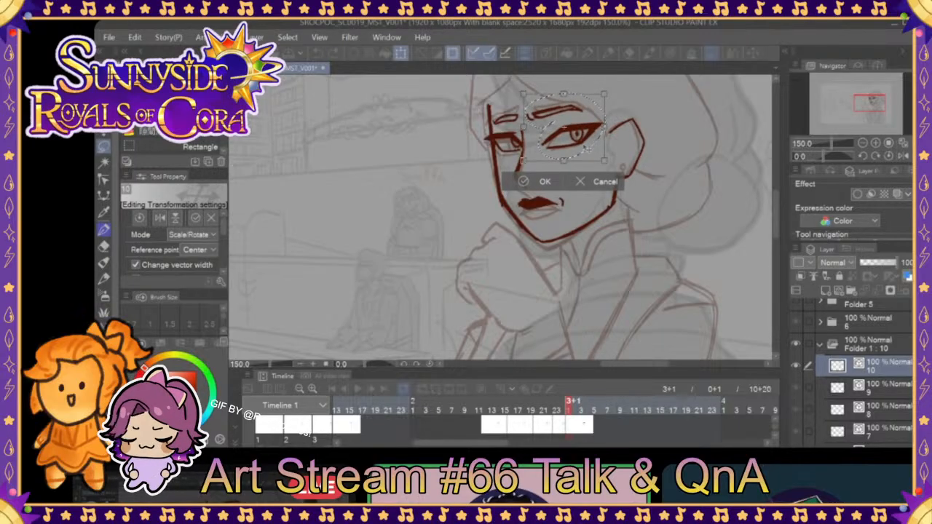
{"action": "left_click", "coordinate": [544, 181]}
{"action": "mouse_move", "coordinate": [571, 412]}
{"action": "left_mouse_down"}
{"action": "mouse_move", "coordinate": [579, 410]}
{"action": "mouse_move", "coordinate": [547, 410]}
{"action": "mouse_move", "coordinate": [573, 407]}
{"action": "left_mouse_up"}
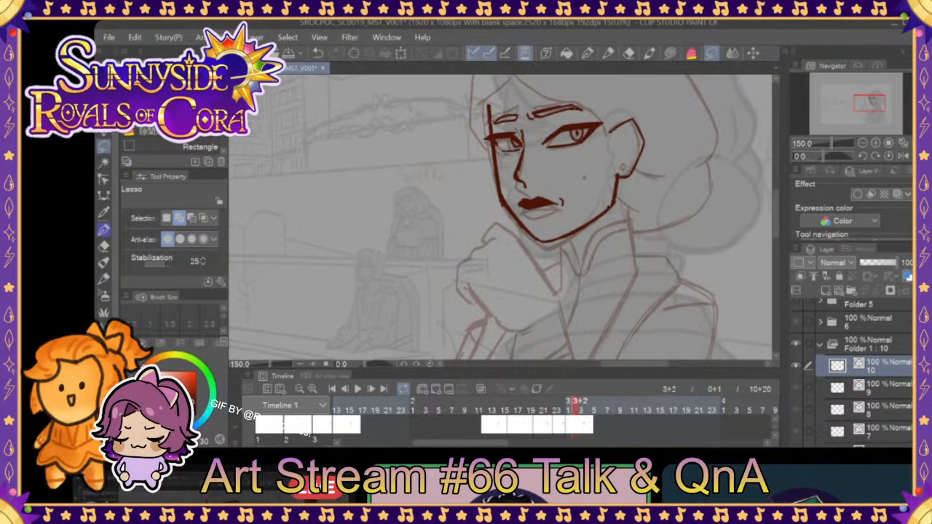
- Lasso-select the smaller left eye on cel 10, nudge it with a transform, and check the adjustment across neighbouring frames
{"action": "left_click_drag", "start_coordinate": [495, 134], "coordinate": [496, 150]}
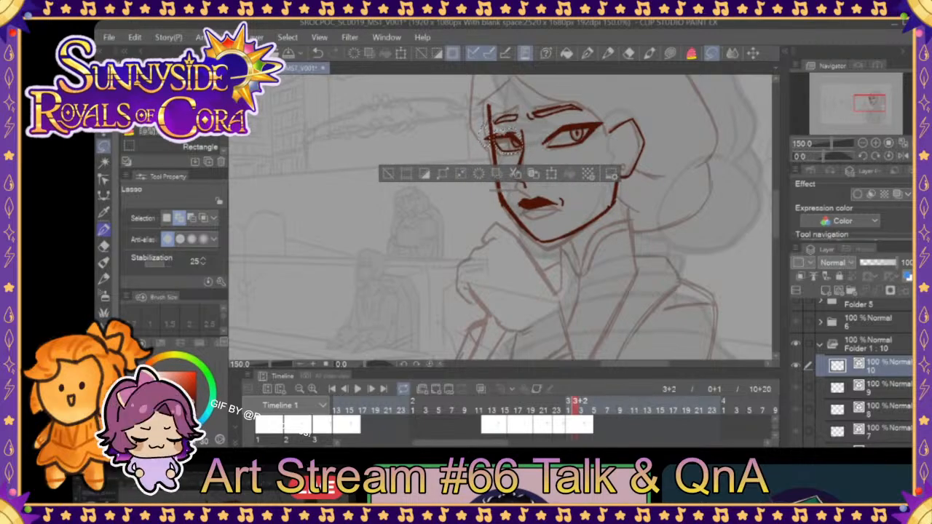
{"action": "left_click", "coordinate": [551, 174]}
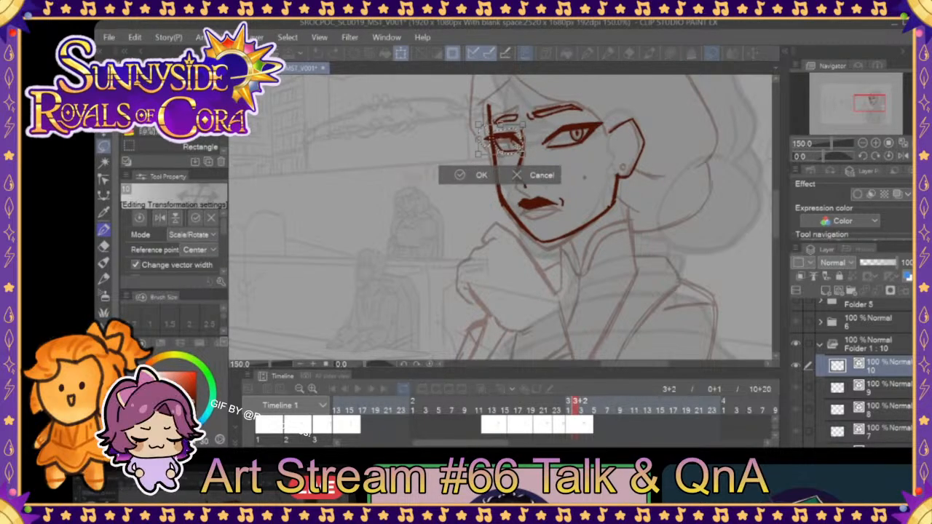
{"action": "left_click", "coordinate": [479, 177]}
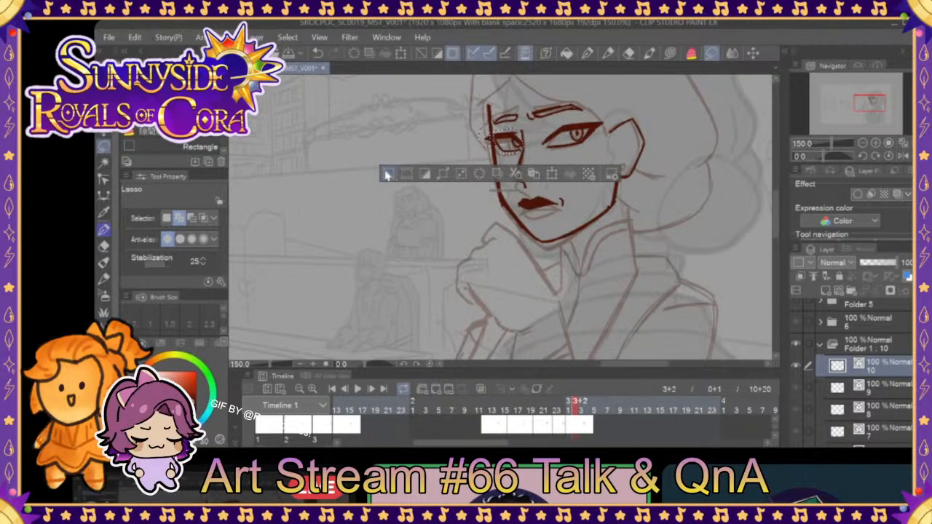
{"action": "left_click", "coordinate": [390, 176]}
{"action": "left_click", "coordinate": [562, 406]}
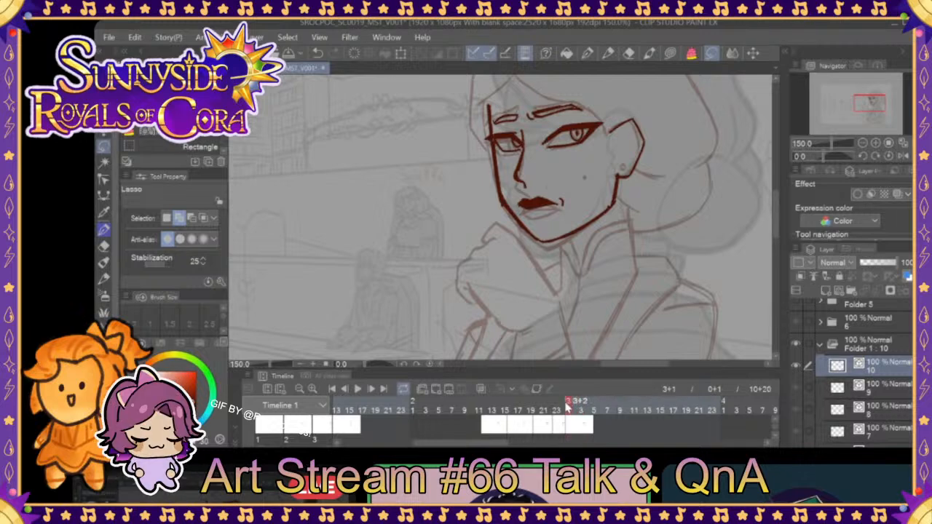
{"action": "left_click", "coordinate": [555, 406]}
{"action": "mouse_move", "coordinate": [554, 406]}
{"action": "left_mouse_down"}
{"action": "mouse_move", "coordinate": [512, 406]}
{"action": "mouse_move", "coordinate": [595, 406]}
{"action": "left_mouse_up"}
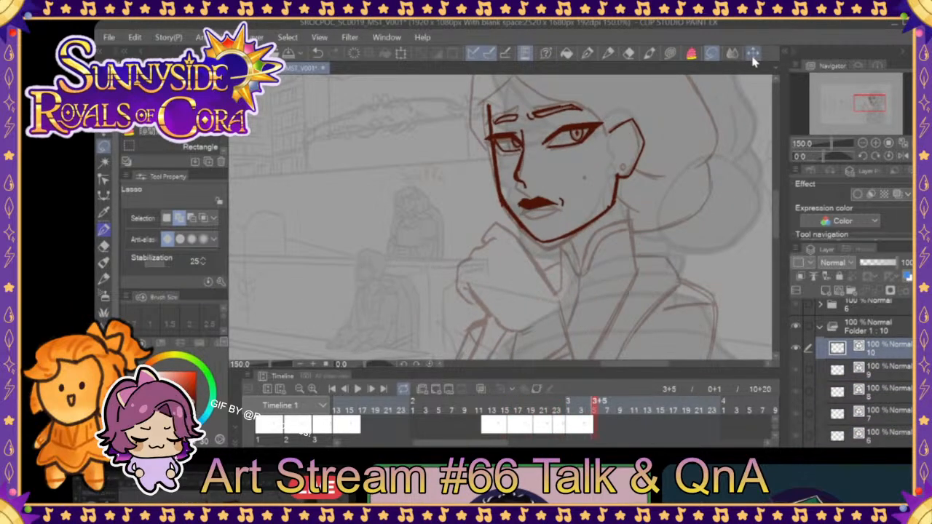
- Shift the whole face drawing on cel 10 slightly left and advance the timeline to frame 3+13
{"action": "left_click", "coordinate": [753, 53]}
{"action": "left_click_drag", "start_coordinate": [626, 177], "coordinate": [623, 178]}
{"action": "left_click", "coordinate": [583, 410]}
{"action": "left_click_drag", "start_coordinate": [585, 412], "coordinate": [645, 410]}
{"action": "scroll", "coordinate": [608, 429], "scroll_direction": "right", "scroll_amount": 10}
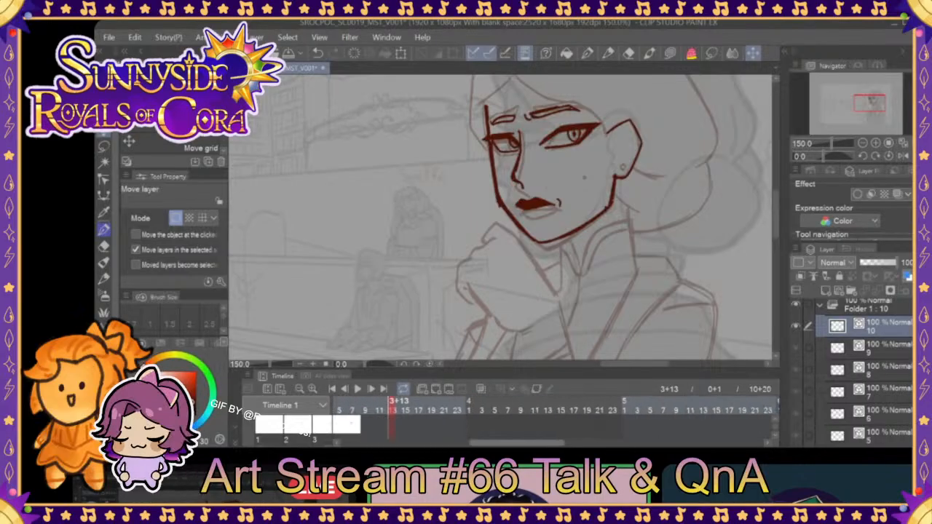
- Shorten the timeline's playback range so it ends at frame 3+13
{"action": "scroll", "coordinate": [553, 418], "scroll_direction": "right", "scroll_amount": 10}
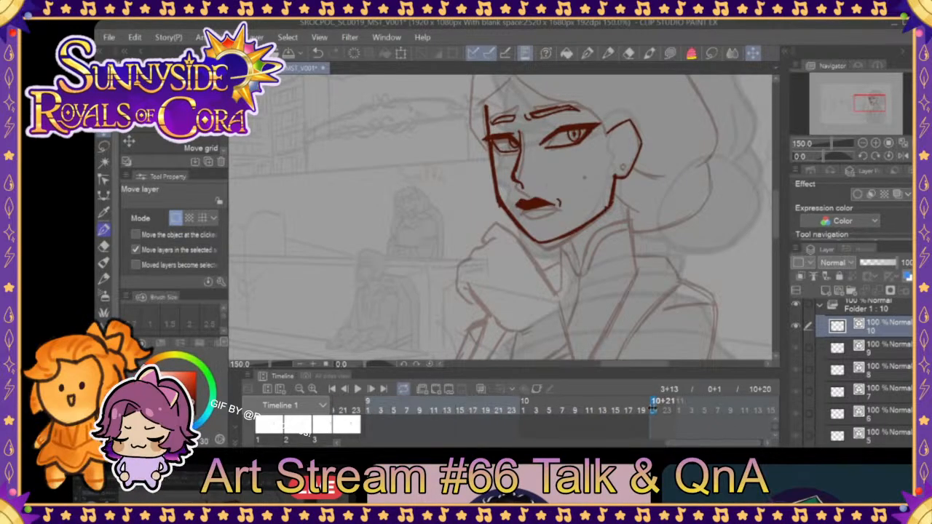
{"action": "scroll", "coordinate": [553, 418], "scroll_direction": "left", "scroll_amount": 15}
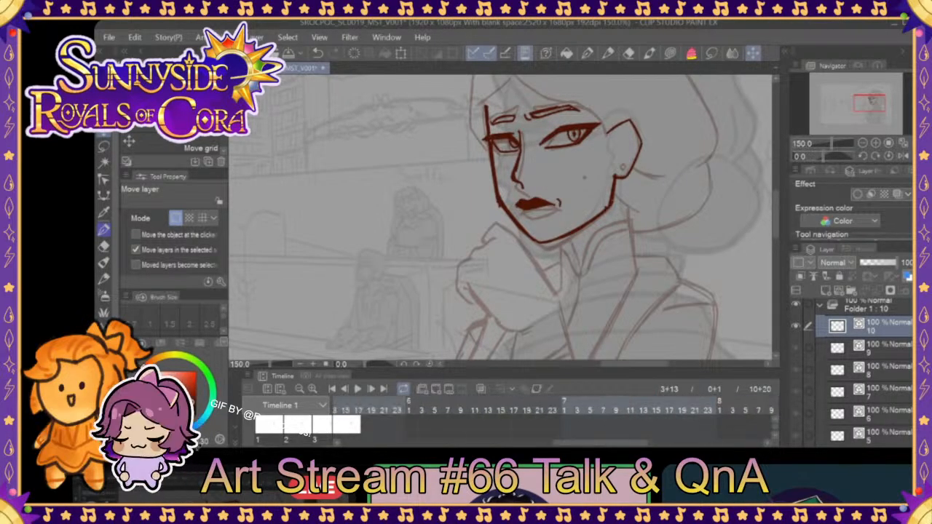
{"action": "scroll", "coordinate": [539, 422], "scroll_direction": "left", "scroll_amount": 6}
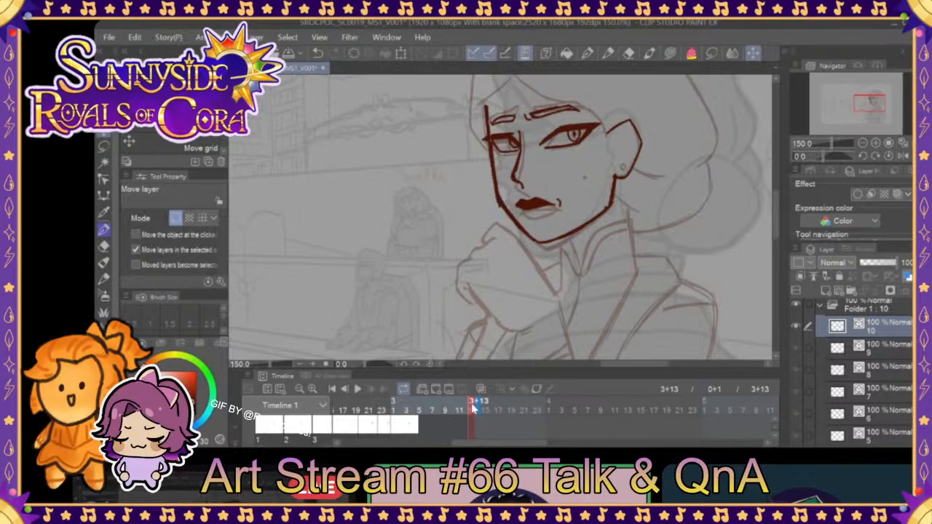
{"action": "scroll", "coordinate": [539, 422], "scroll_direction": "left", "scroll_amount": 6}
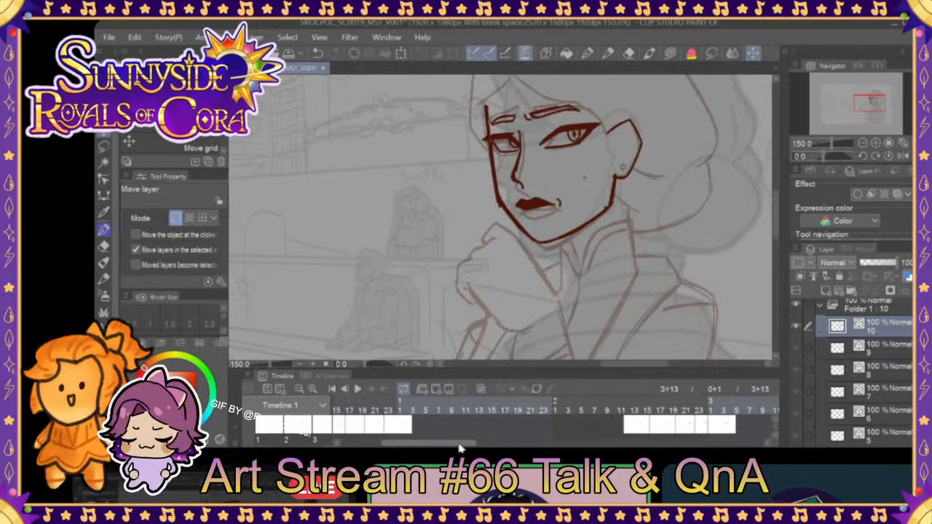
- Play back the shortened head-turn animation at 100% zoom and stop it
{"action": "left_click", "coordinate": [861, 145]}
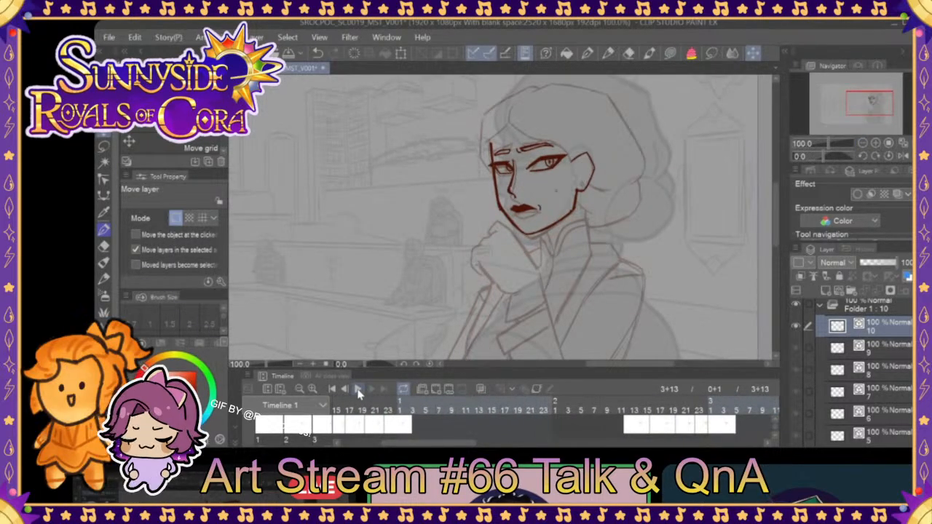
{"action": "left_click", "coordinate": [358, 390]}
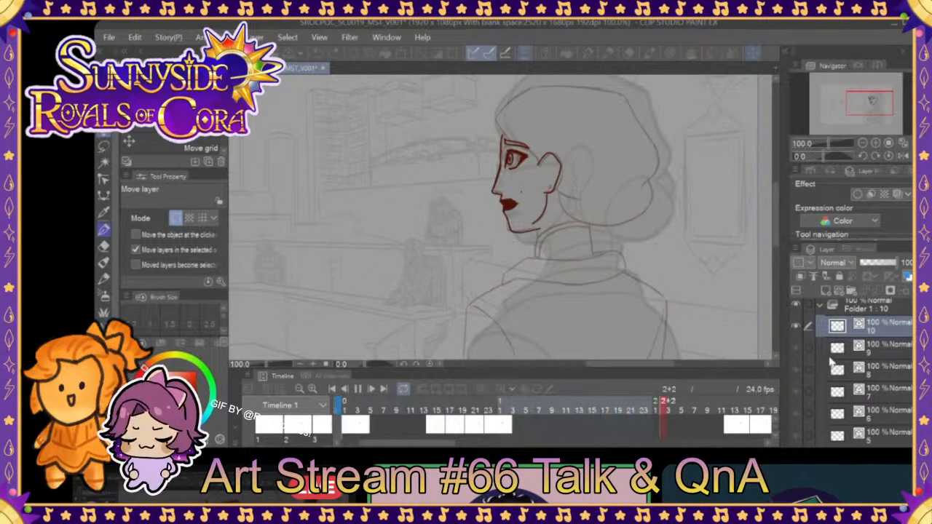
{"action": "left_click", "coordinate": [358, 389]}
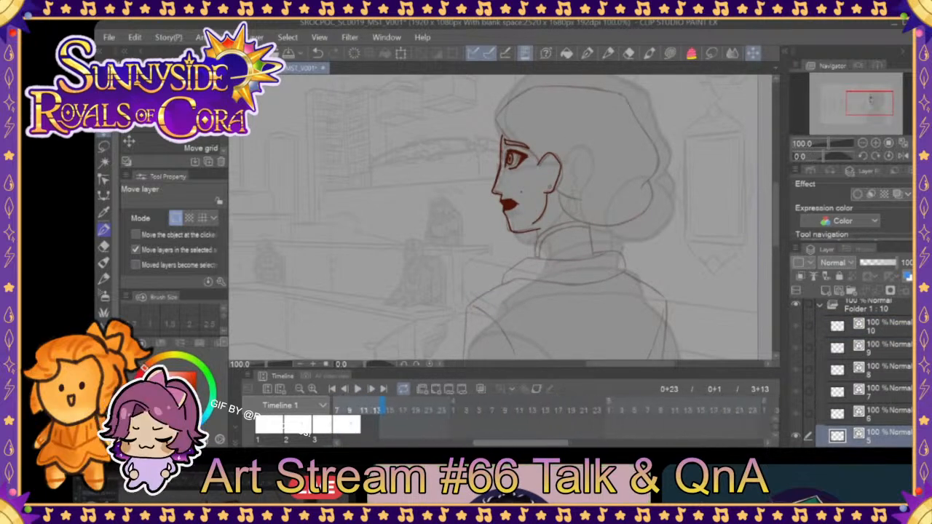
- Delay cel 10 by one frame in the timeline and replay the animation to judge the timing
{"action": "left_click", "coordinate": [520, 430]}
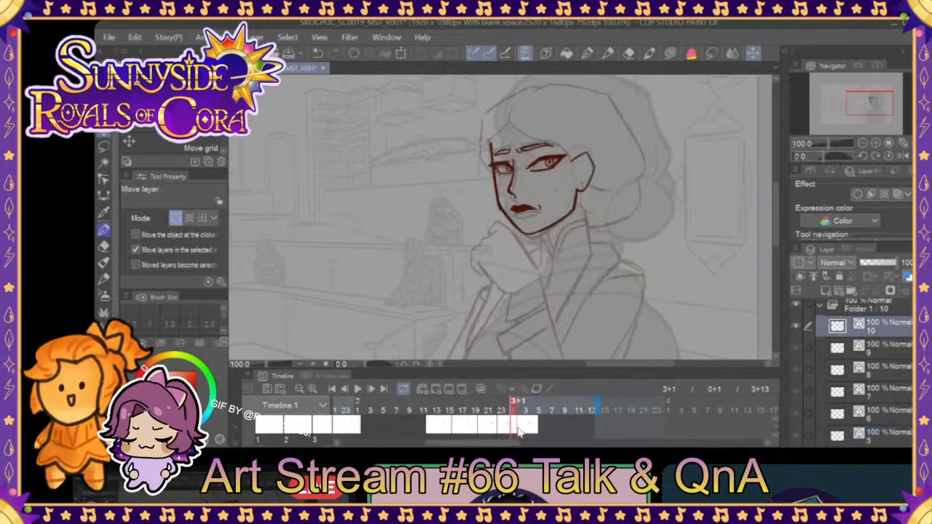
{"action": "left_click", "coordinate": [515, 429]}
{"action": "left_click", "coordinate": [525, 429]}
{"action": "left_click", "coordinate": [542, 429]}
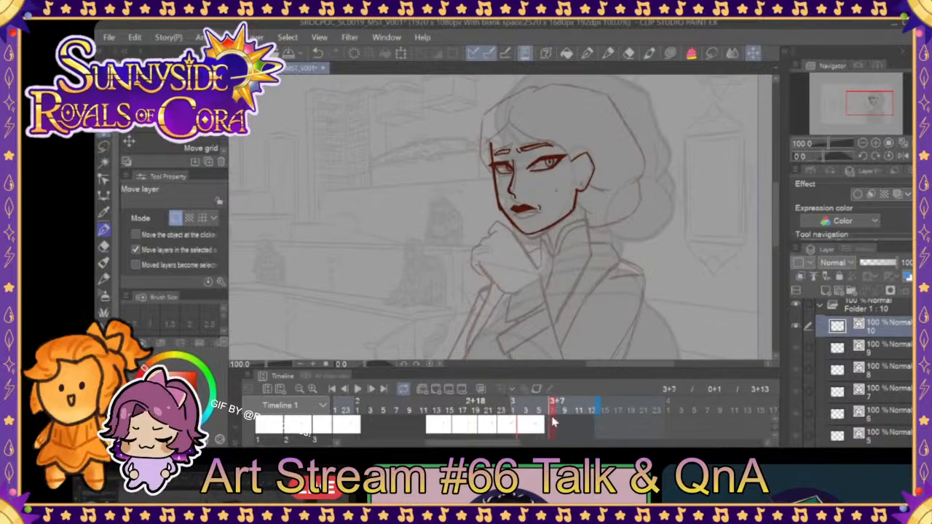
{"action": "left_click", "coordinate": [358, 389]}
{"action": "left_click", "coordinate": [358, 389]}
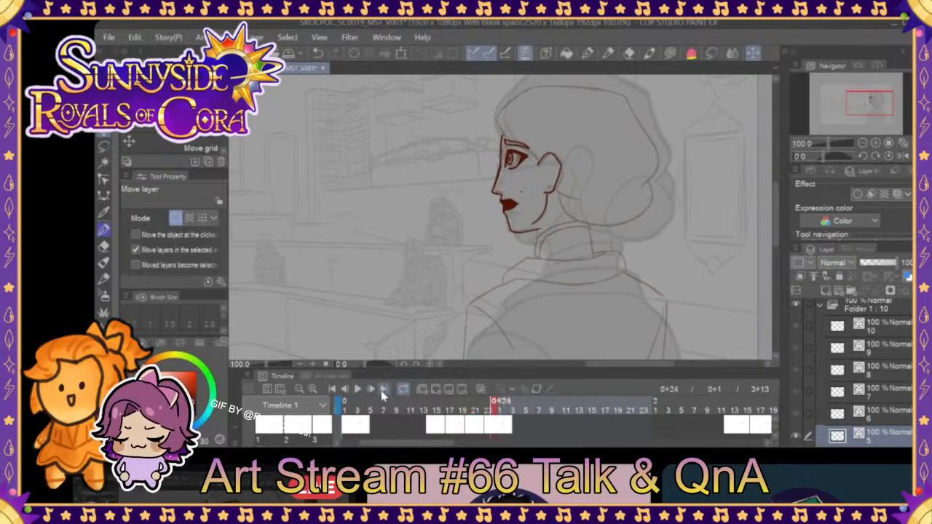
- Turn on onion skin and compare cels 9 and 10 by scrubbing between frames 3+1 and 3+4
{"action": "left_click", "coordinate": [384, 392]}
{"action": "left_click", "coordinate": [480, 389]}
{"action": "left_click", "coordinate": [682, 405]}
{"action": "left_click", "coordinate": [689, 406]}
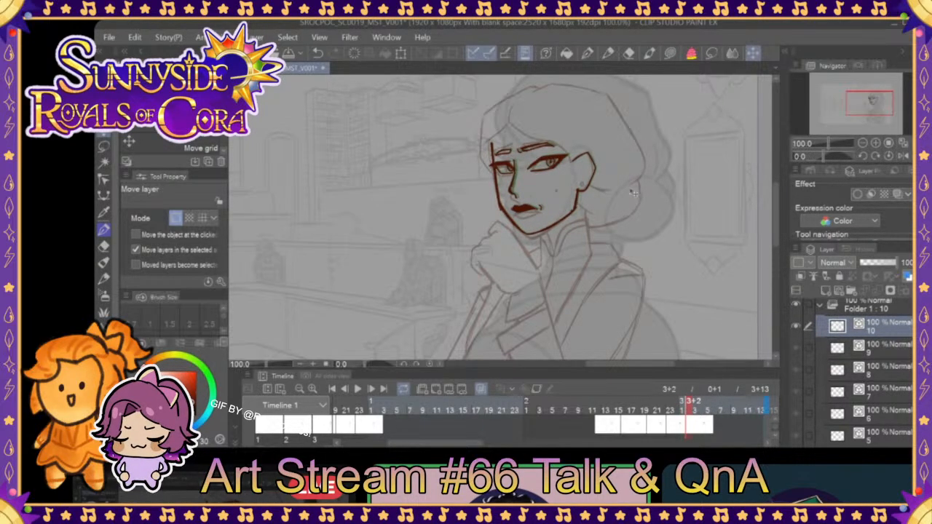
{"action": "left_click", "coordinate": [682, 405]}
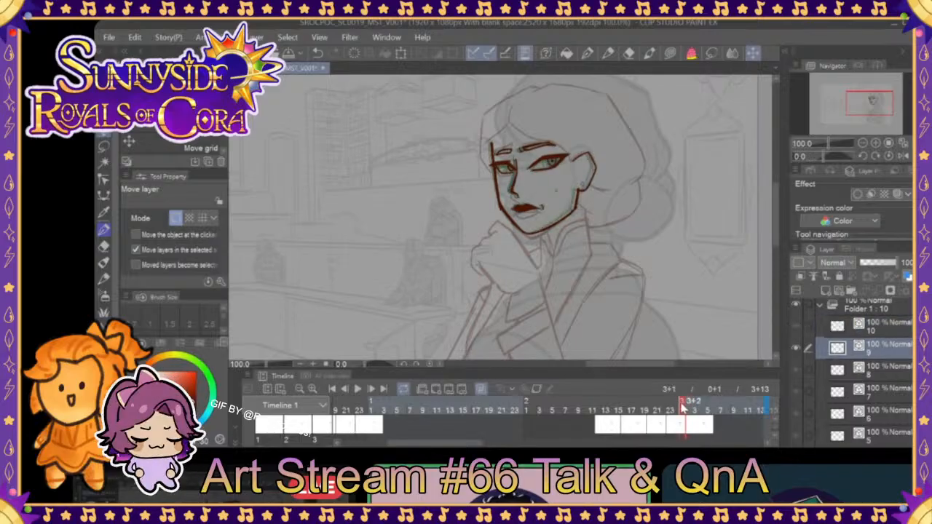
{"action": "left_click", "coordinate": [690, 406]}
{"action": "left_click_drag", "start_coordinate": [699, 405], "coordinate": [695, 407]}
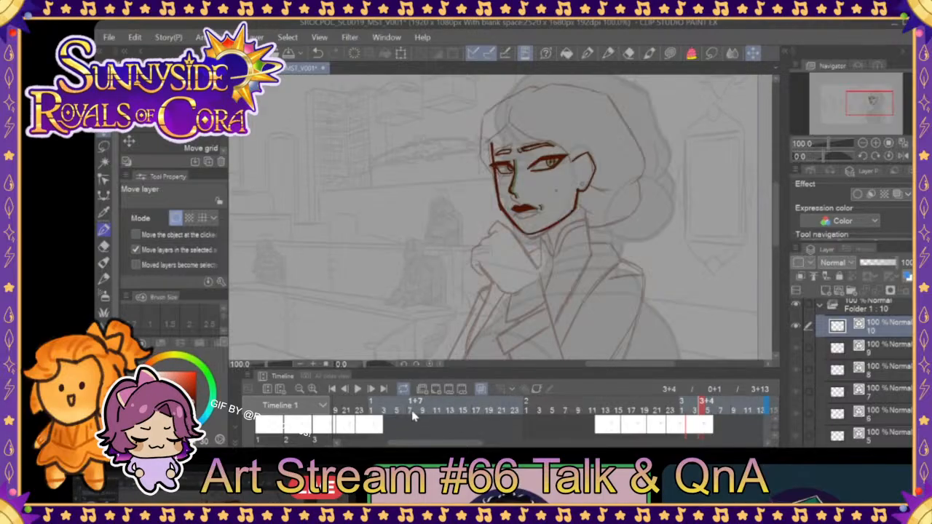
- Play the animation once more with the adjusted timing and stop it
{"action": "left_click", "coordinate": [414, 414]}
{"action": "left_click", "coordinate": [358, 389]}
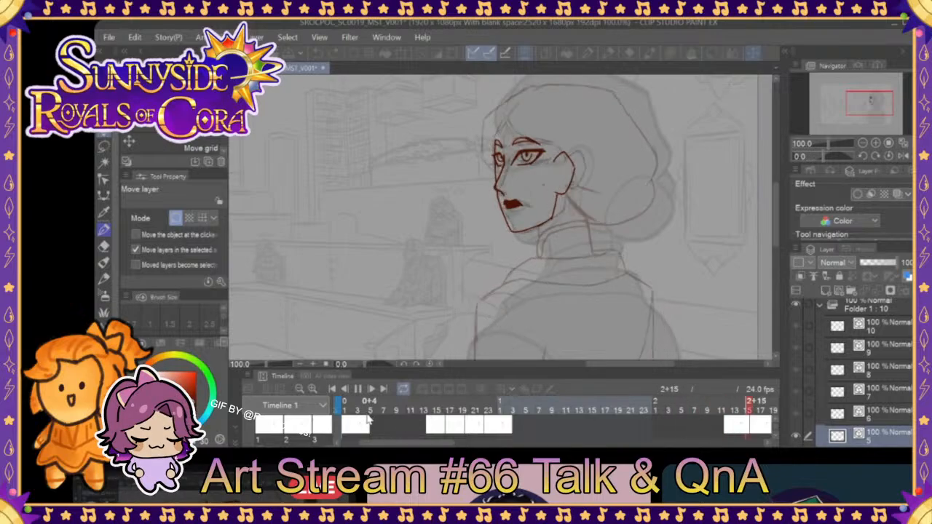
{"action": "key", "text": "space"}
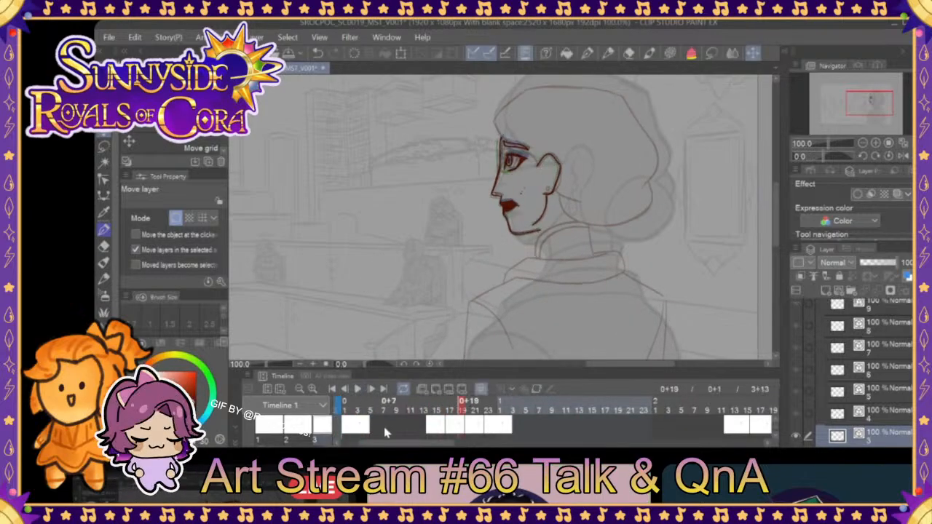
- Return to cel 10 at 150% zoom and undo the recent timing and face edits back to the nose-and-mouth selection
{"action": "left_click", "coordinate": [862, 143]}
{"action": "left_click", "coordinate": [875, 144]}
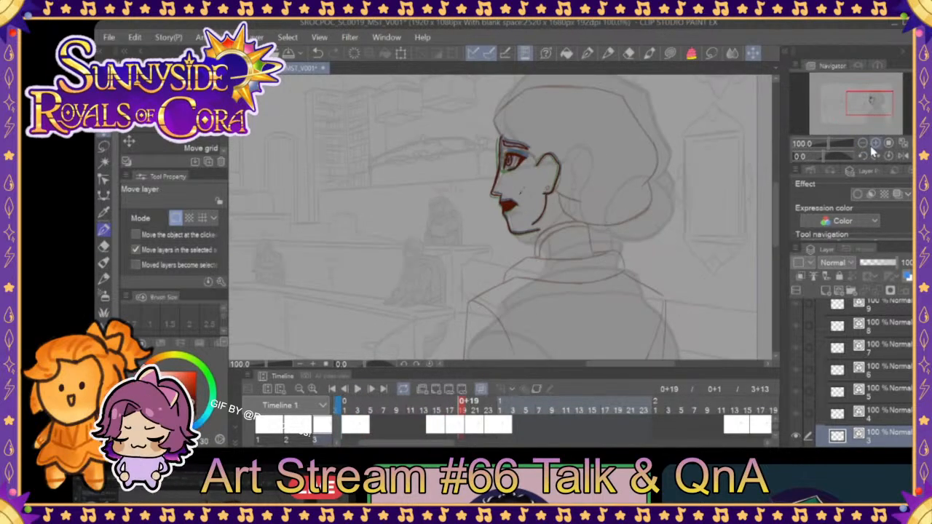
{"action": "left_click", "coordinate": [875, 143]}
{"action": "left_click", "coordinate": [382, 389]}
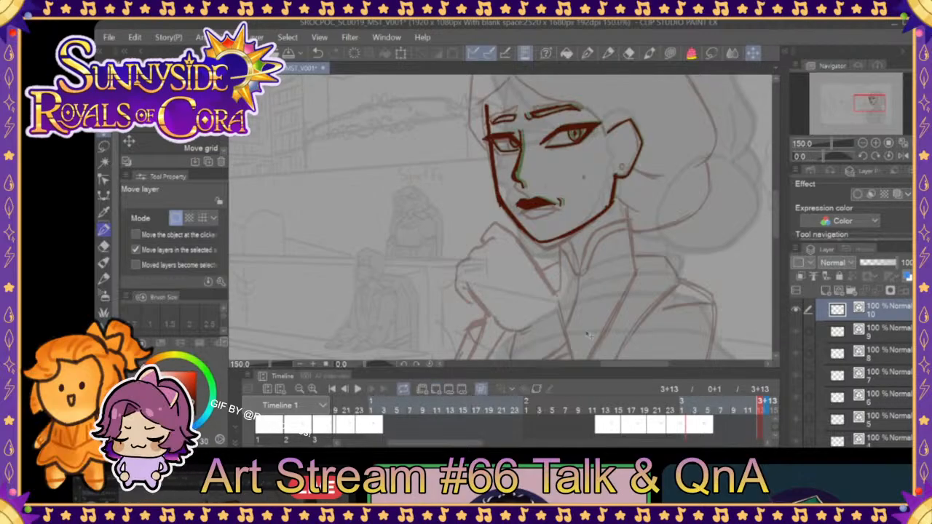
{"action": "left_click_drag", "start_coordinate": [691, 407], "coordinate": [689, 402]}
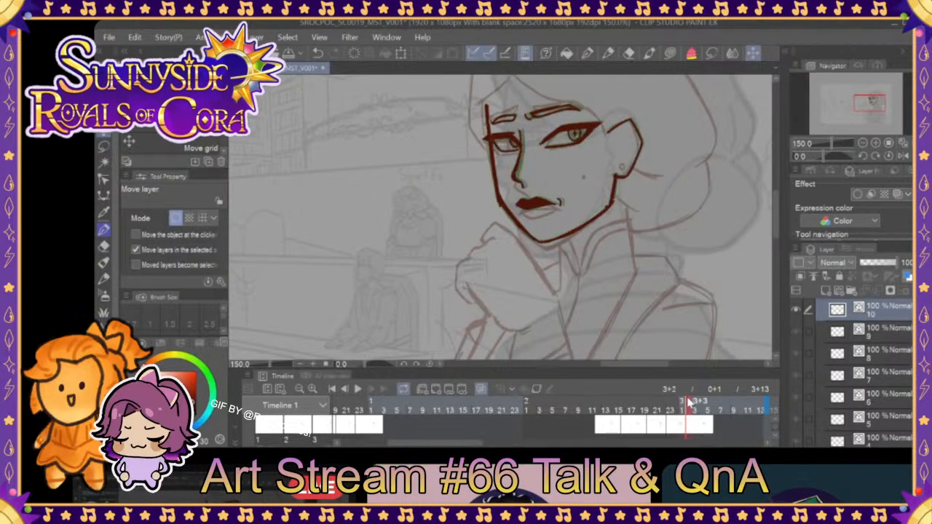
{"action": "left_click", "coordinate": [318, 54]}
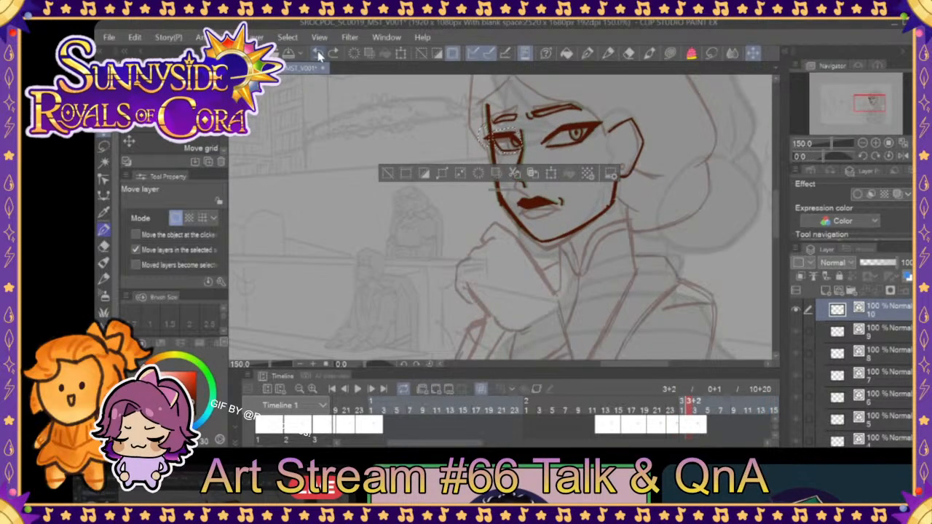
{"action": "left_click", "coordinate": [319, 55]}
{"action": "left_click", "coordinate": [319, 55]}
{"action": "left_click", "coordinate": [318, 55]}
{"action": "left_click", "coordinate": [319, 55]}
{"action": "left_click", "coordinate": [319, 55]}
{"action": "left_click", "coordinate": [319, 56]}
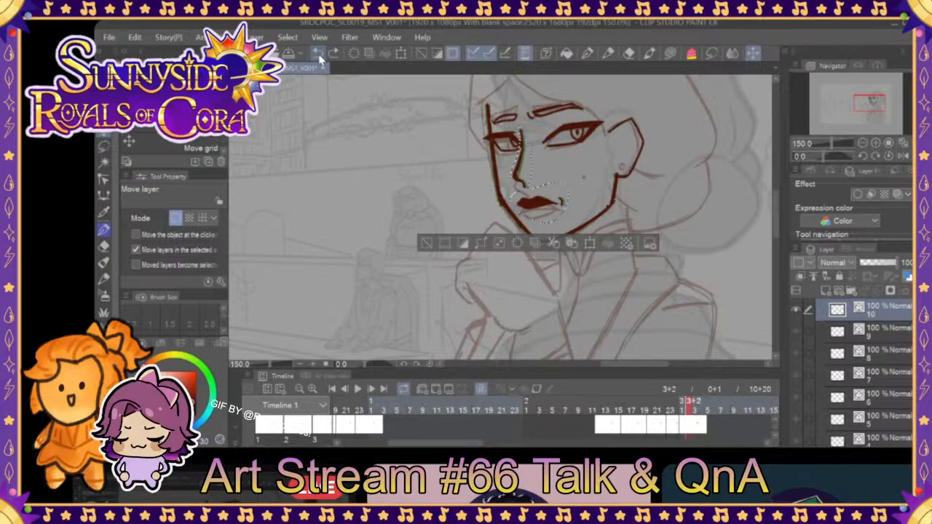
{"action": "left_click", "coordinate": [320, 56]}
{"action": "left_click", "coordinate": [319, 56]}
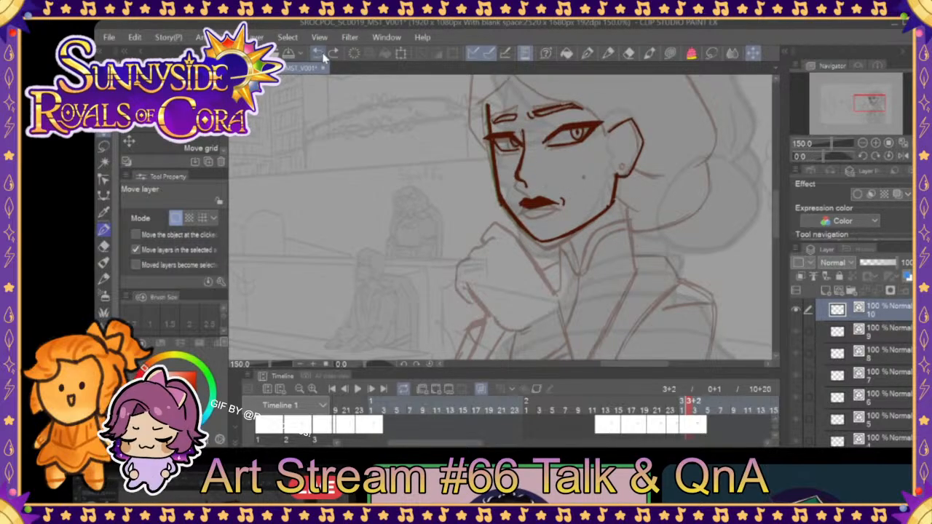
{"action": "left_click", "coordinate": [333, 56]}
{"action": "left_click", "coordinate": [333, 56]}
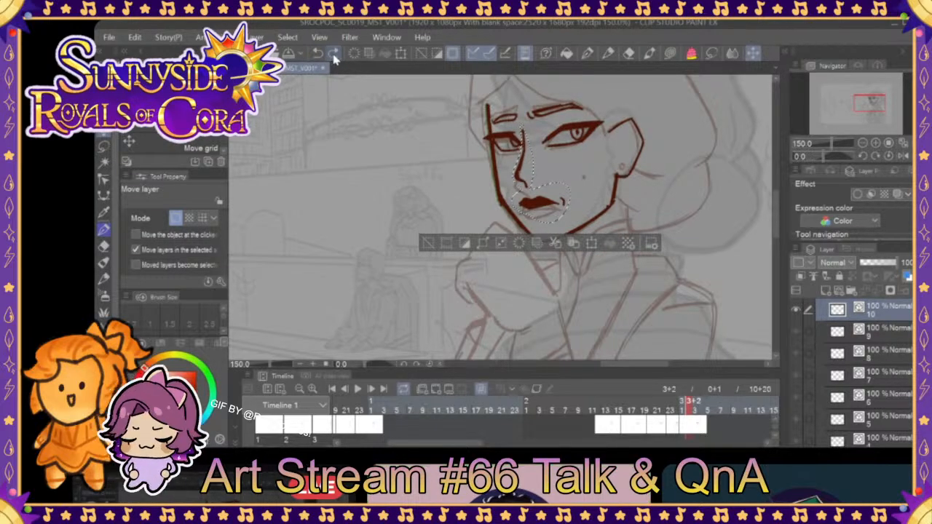
- Nudge the selected nose and mouth on cel 10 with a transform, undo the stray layer move, and clear the selection
{"action": "left_click", "coordinate": [591, 242]}
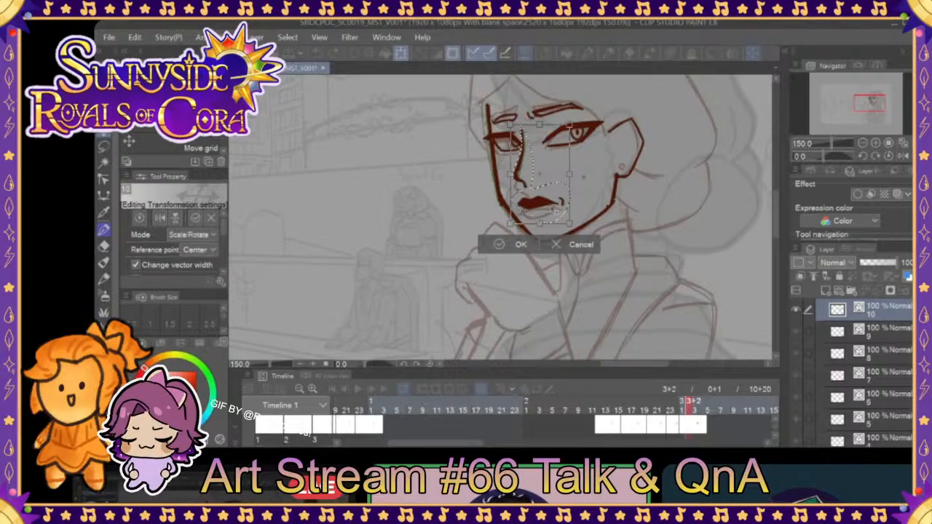
{"action": "left_click", "coordinate": [515, 245]}
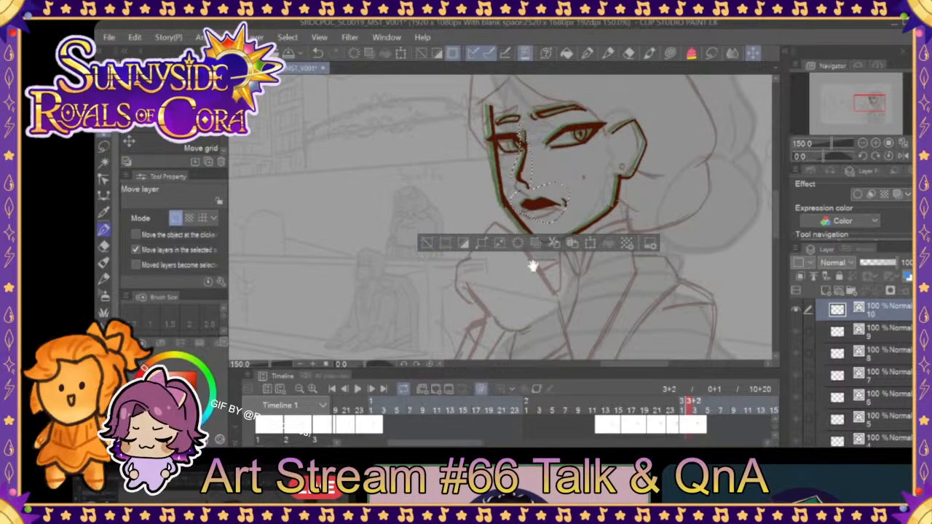
{"action": "left_click", "coordinate": [318, 54]}
{"action": "left_click", "coordinate": [426, 245]}
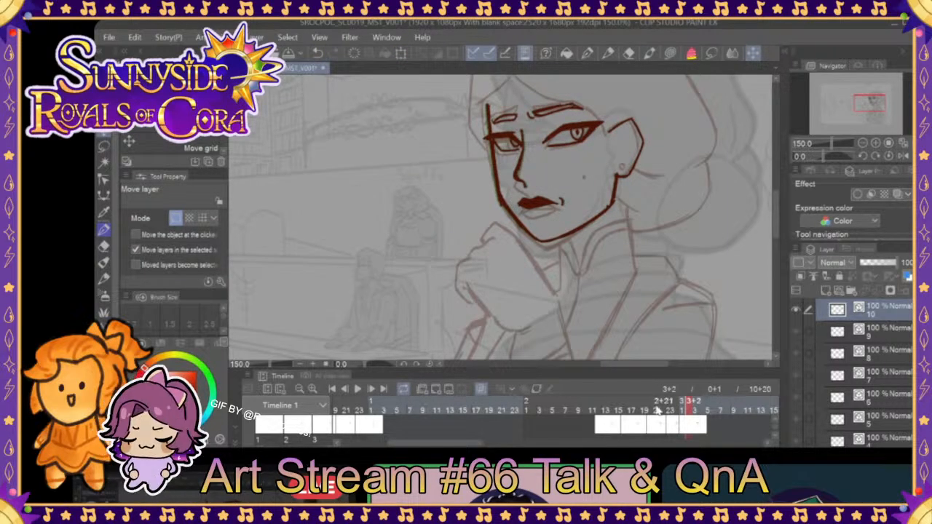
- Compare the face on cels 9 and 10 by flipping between frames 2+24 and 3+1
{"action": "left_click", "coordinate": [675, 409]}
{"action": "left_click", "coordinate": [683, 410]}
{"action": "left_click", "coordinate": [676, 410]}
{"action": "left_click", "coordinate": [683, 410]}
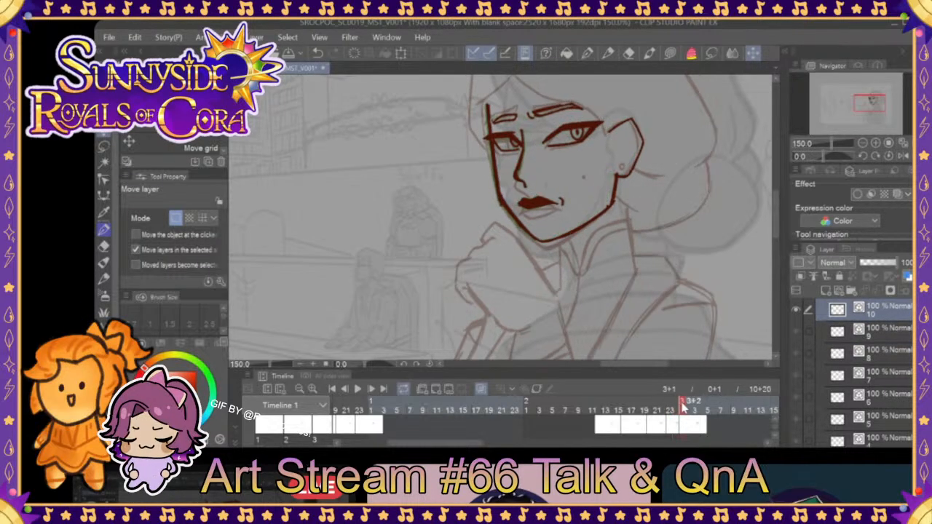
- Lasso-select the smaller left eye and its eyebrow separately on cel 10, adjusting each slightly with a transform
{"action": "left_click", "coordinate": [712, 53]}
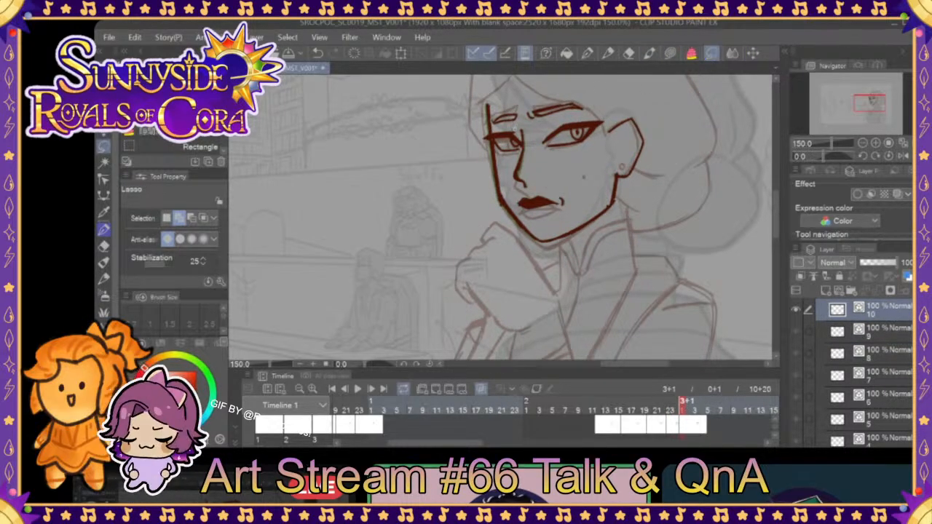
{"action": "mouse_move", "coordinate": [515, 151]}
{"action": "left_mouse_down"}
{"action": "mouse_move", "coordinate": [520, 131]}
{"action": "mouse_move", "coordinate": [481, 134]}
{"action": "left_mouse_up"}
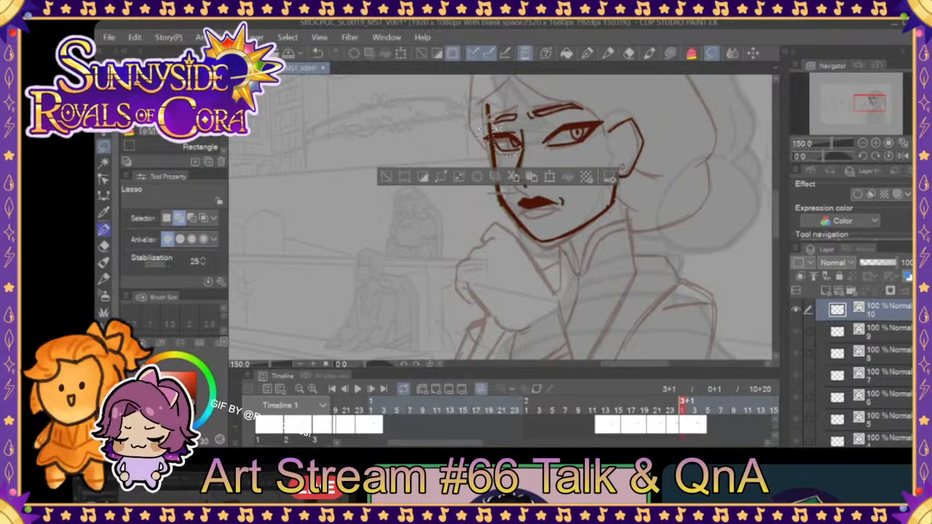
{"action": "left_click", "coordinate": [557, 180]}
{"action": "key", "text": "Return"}
{"action": "left_click", "coordinate": [550, 179]}
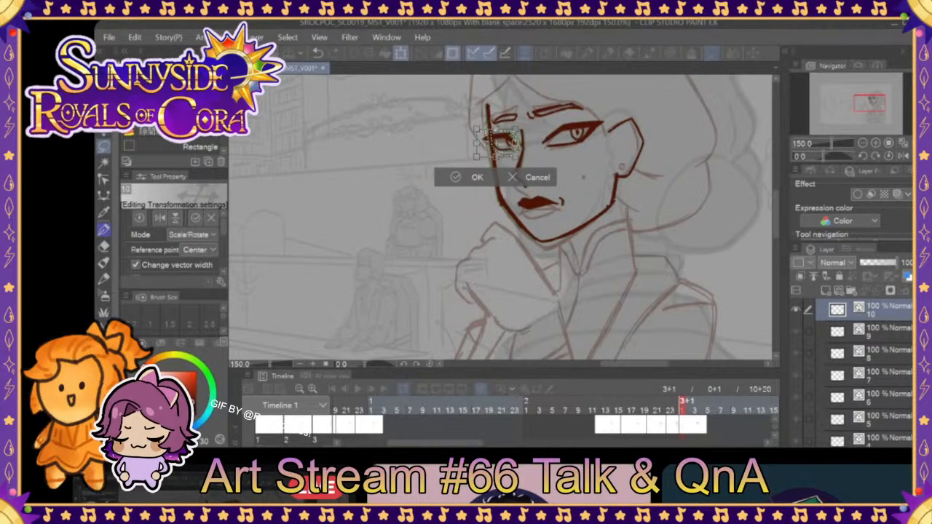
{"action": "left_click", "coordinate": [320, 54]}
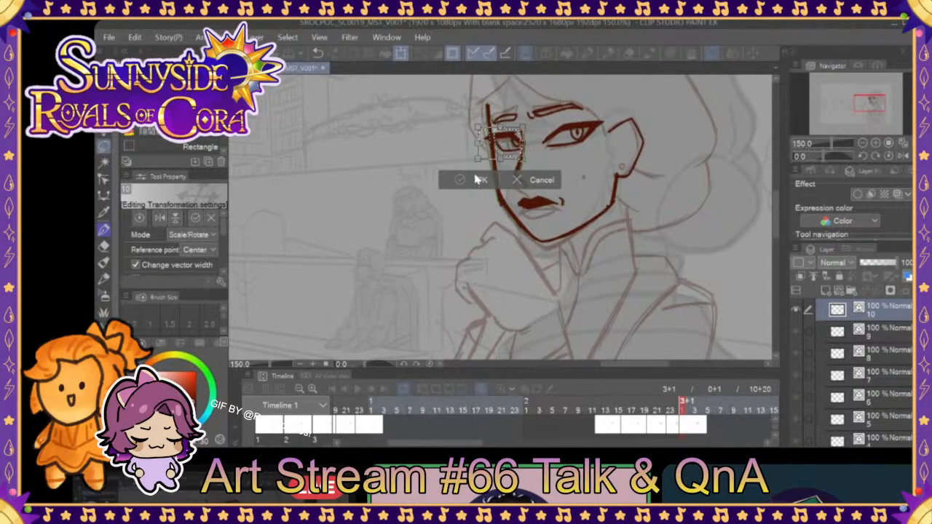
{"action": "key", "text": "Return"}
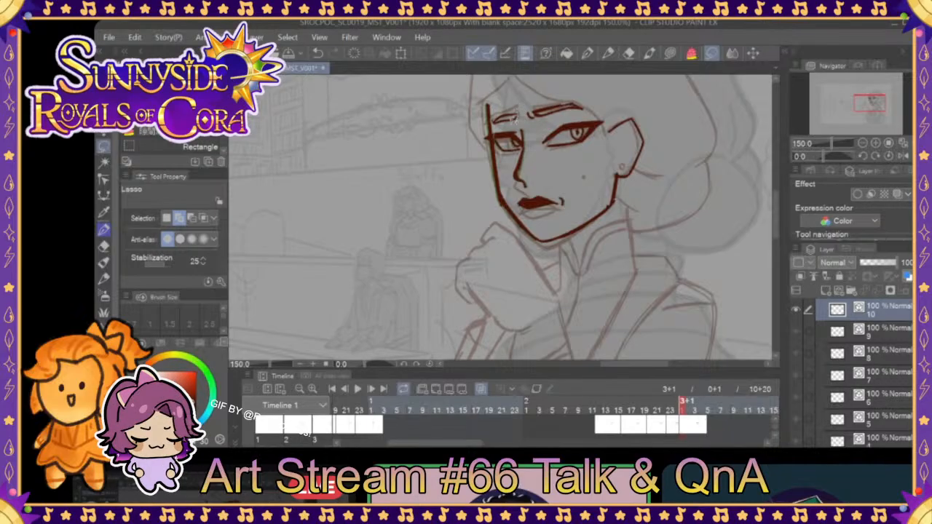
{"action": "key", "text": "ctrl+t"}
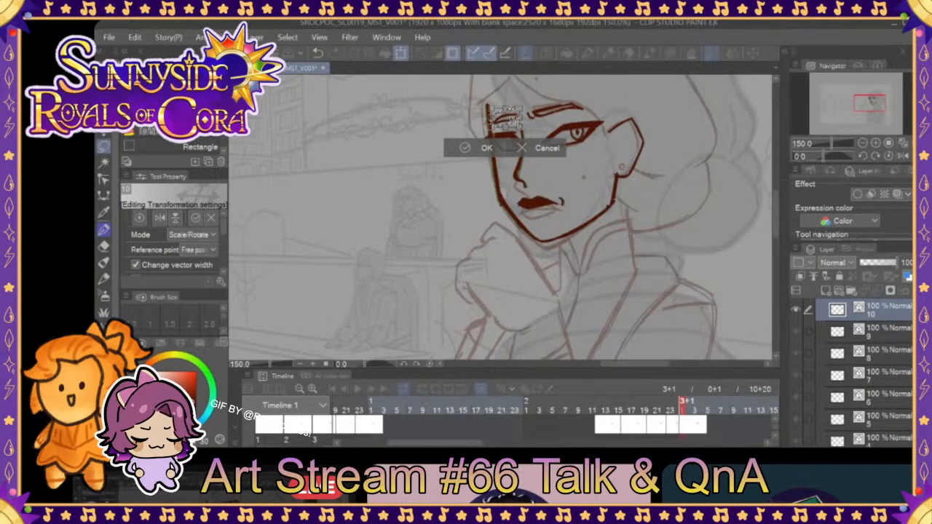
{"action": "left_click", "coordinate": [487, 148]}
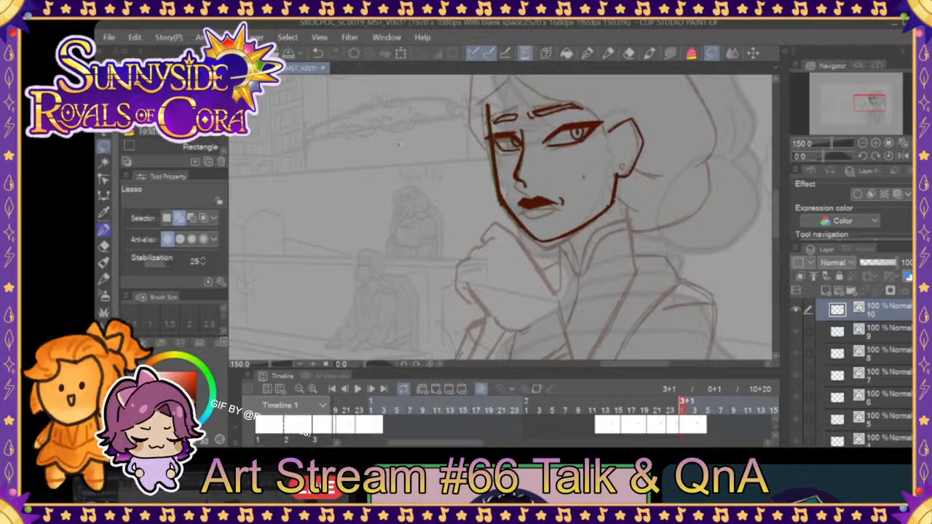
- Lasso-select the larger right eye with its eyebrow on cel 10, adjust them with a transform, and check against cel 9
{"action": "mouse_move", "coordinate": [536, 136]}
{"action": "left_mouse_down"}
{"action": "mouse_move", "coordinate": [564, 162]}
{"action": "mouse_move", "coordinate": [613, 116]}
{"action": "left_mouse_up"}
{"action": "key", "text": "ctrl+t"}
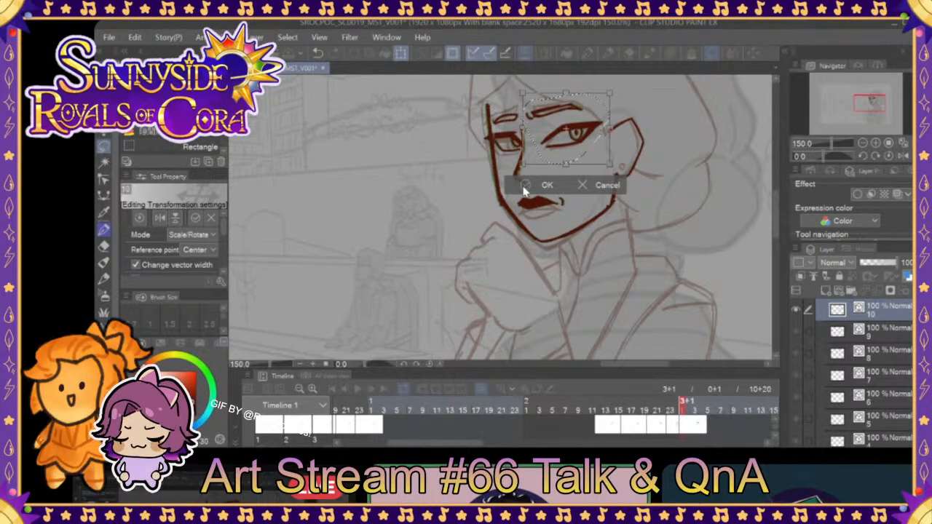
{"action": "left_click", "coordinate": [527, 185]}
{"action": "left_click", "coordinate": [454, 184]}
{"action": "left_click", "coordinate": [673, 410]}
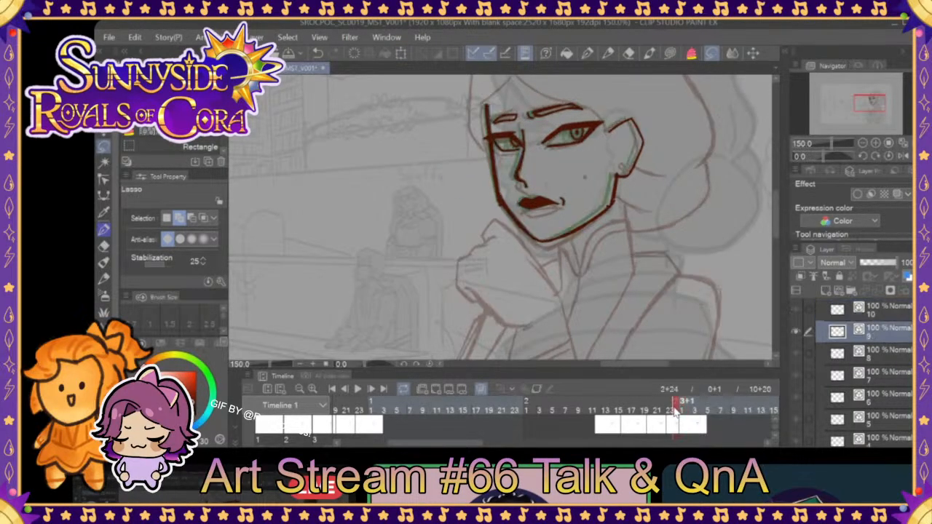
- Review the head turn by playing the animation from frame 1+1
{"action": "left_click_drag", "start_coordinate": [681, 412], "coordinate": [378, 415]}
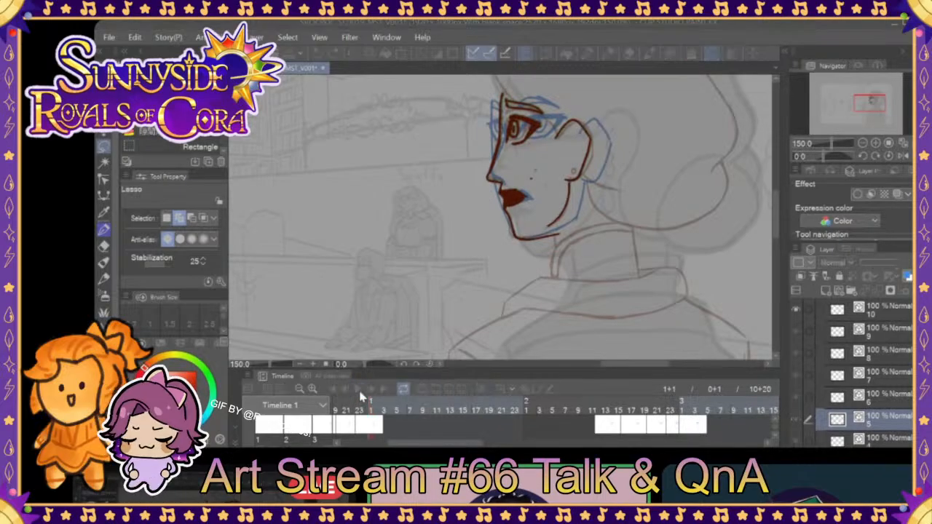
{"action": "left_click", "coordinate": [358, 390]}
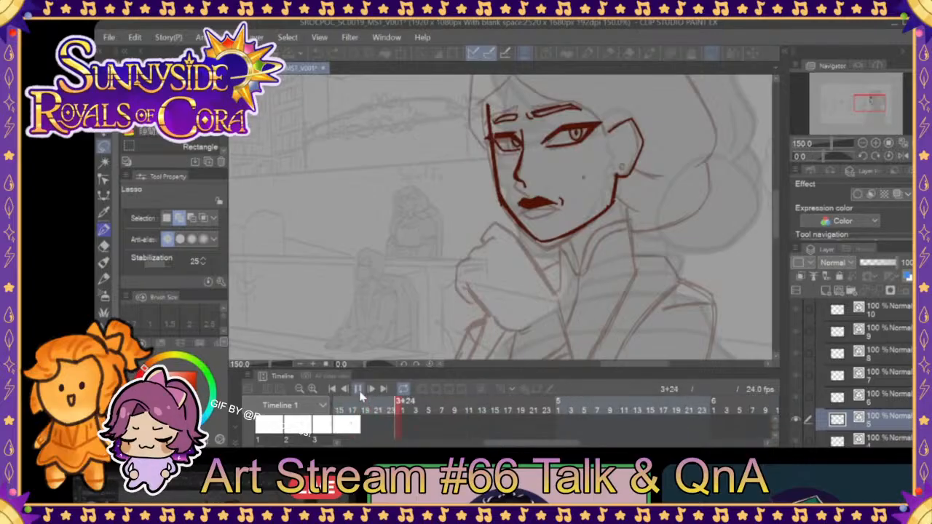
{"action": "left_click", "coordinate": [359, 393]}
- Shorten the playback range to end at frame 3+6 and play the looped range
{"action": "left_click_drag", "start_coordinate": [557, 444], "coordinate": [754, 446]}
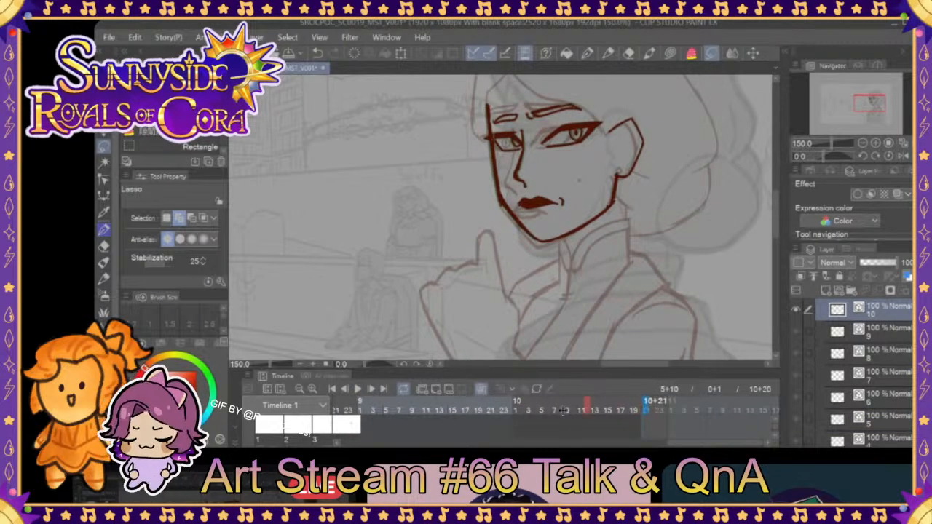
{"action": "scroll", "coordinate": [597, 410], "scroll_direction": "up", "scroll_amount": 10}
{"action": "scroll", "coordinate": [580, 403], "scroll_direction": "up", "scroll_amount": 8}
{"action": "left_click_drag", "start_coordinate": [580, 403], "coordinate": [601, 407]}
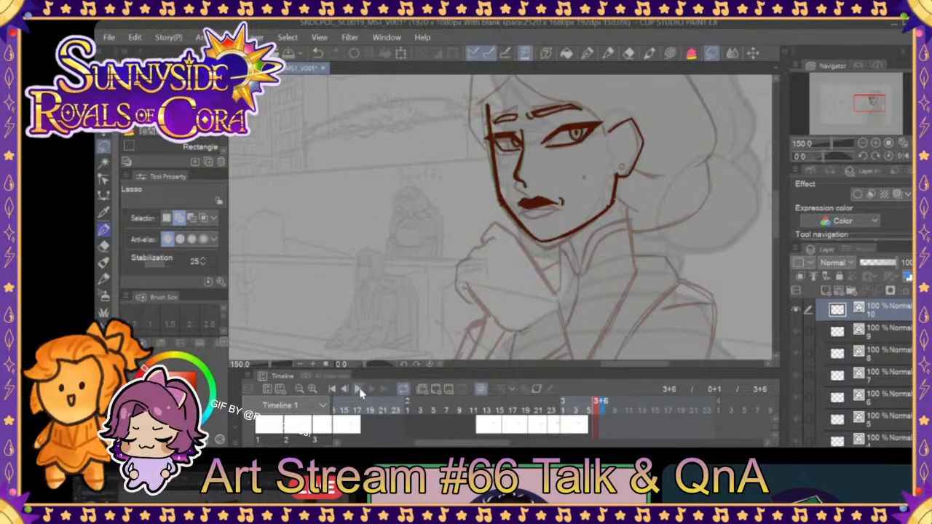
{"action": "left_click", "coordinate": [360, 390]}
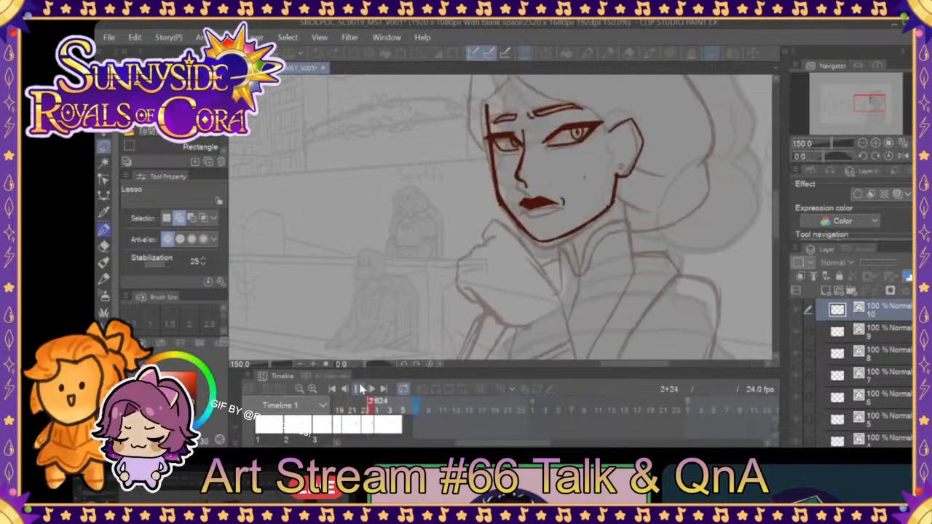
{"action": "left_click", "coordinate": [360, 389]}
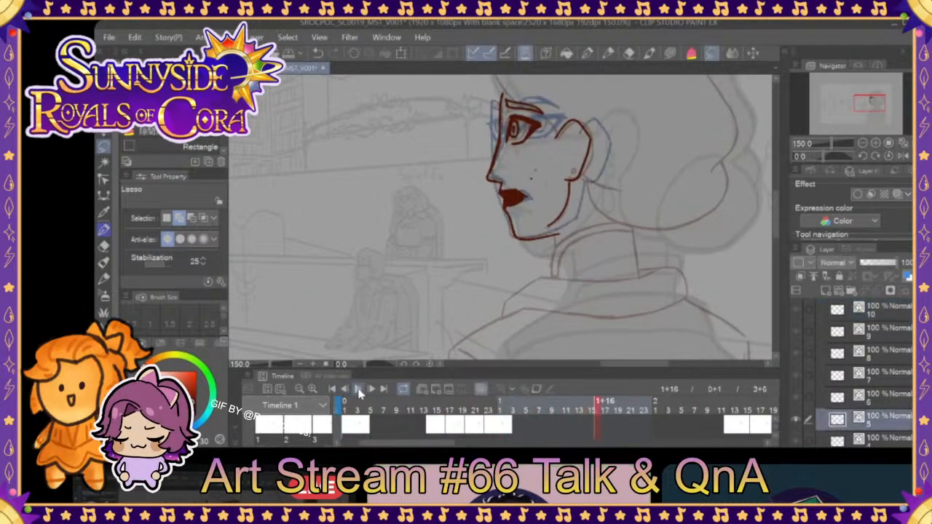
- Nudge the face drawing on cel 10 slightly to the left with Move layer at frame 3+2
{"action": "mouse_move", "coordinate": [476, 409]}
{"action": "left_mouse_down"}
{"action": "mouse_move", "coordinate": [578, 402]}
{"action": "mouse_move", "coordinate": [559, 403]}
{"action": "mouse_move", "coordinate": [568, 403]}
{"action": "left_mouse_up"}
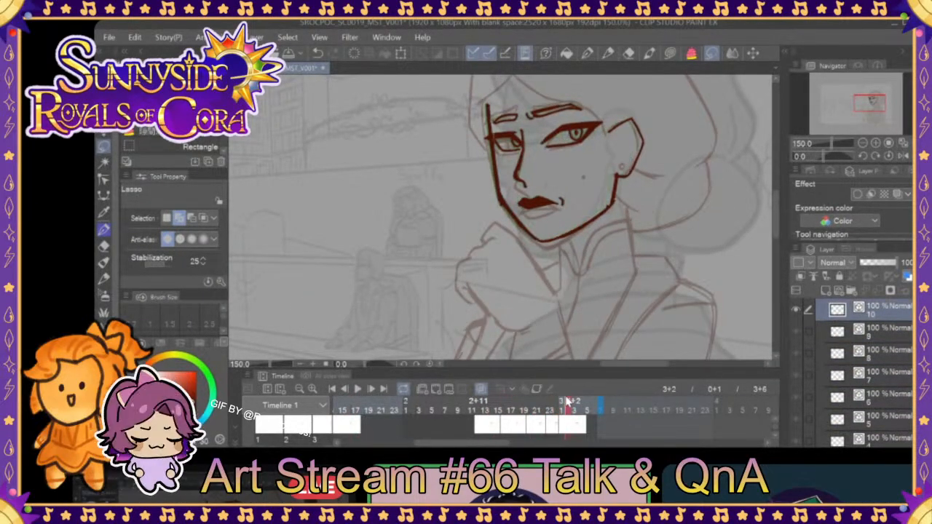
{"action": "key", "text": "k"}
{"action": "left_click_drag", "start_coordinate": [628, 193], "coordinate": [621, 193]}
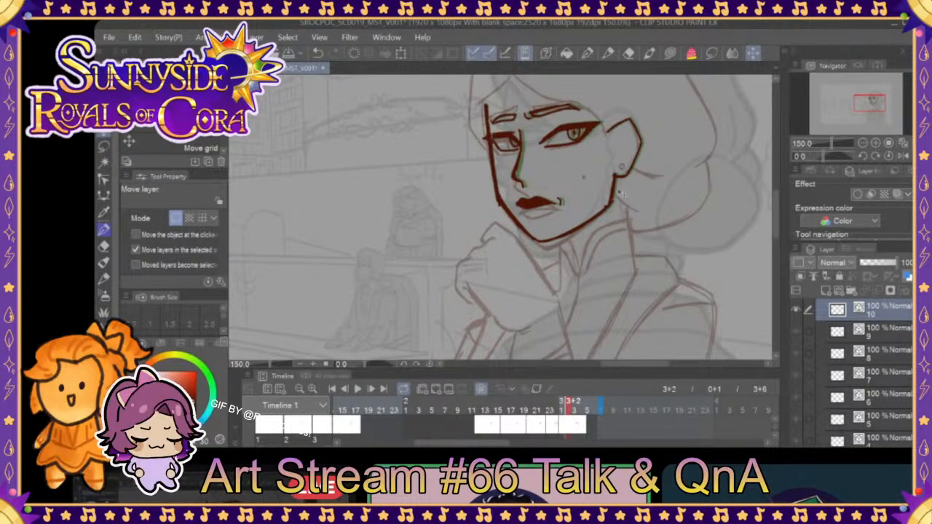
{"action": "mouse_move", "coordinate": [568, 409]}
{"action": "left_mouse_down"}
{"action": "mouse_move", "coordinate": [552, 408]}
{"action": "mouse_move", "coordinate": [570, 407]}
{"action": "left_mouse_up"}
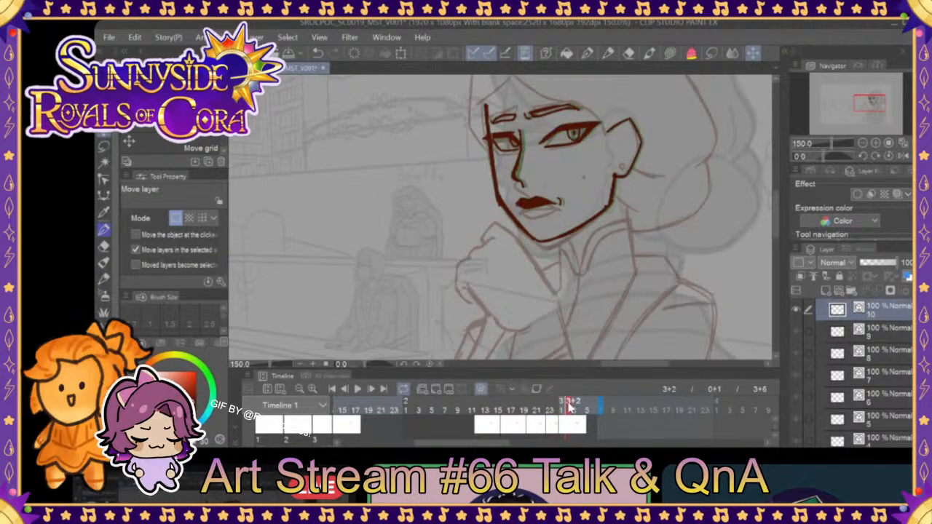
- Check the moved face on cel 10 with looped playback and by comparing frames 3+1 and 3+5
{"action": "left_click", "coordinate": [413, 412]}
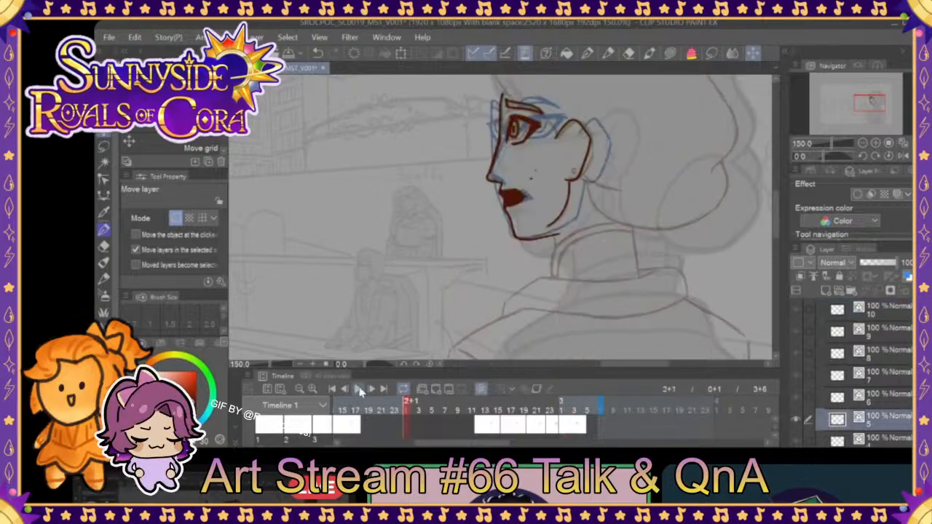
{"action": "left_click", "coordinate": [359, 382]}
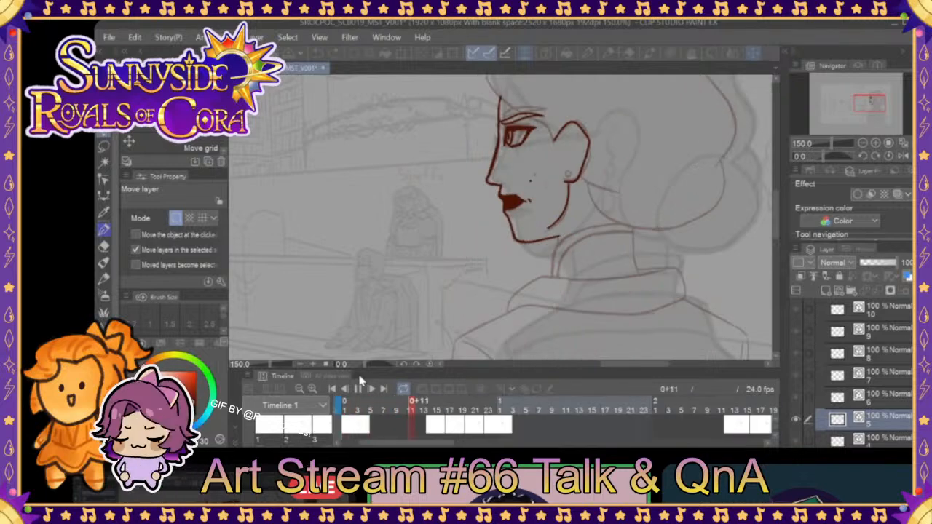
{"action": "left_click", "coordinate": [358, 391]}
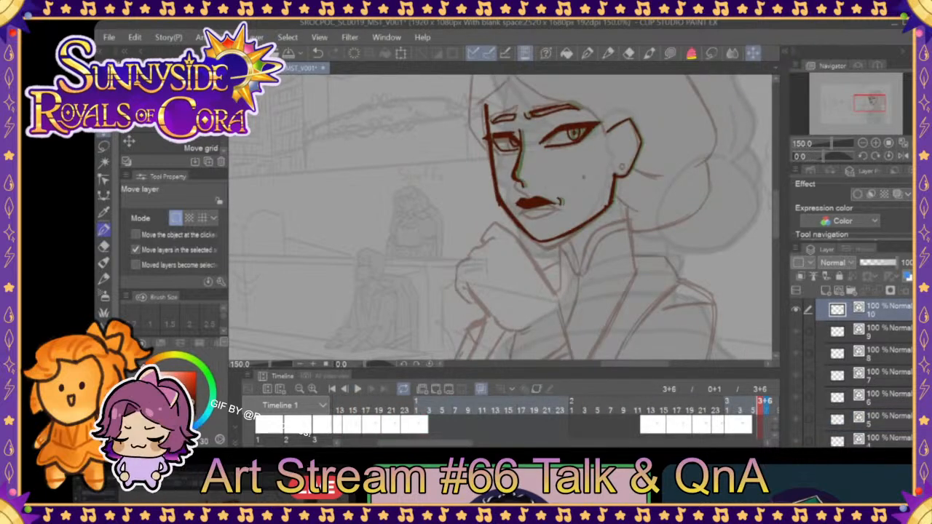
{"action": "left_click", "coordinate": [730, 411]}
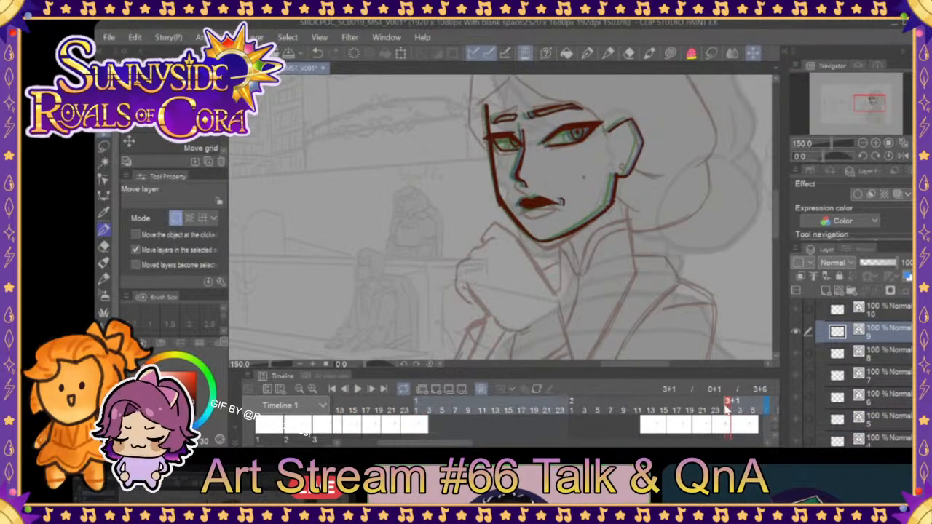
{"action": "left_click", "coordinate": [701, 410]}
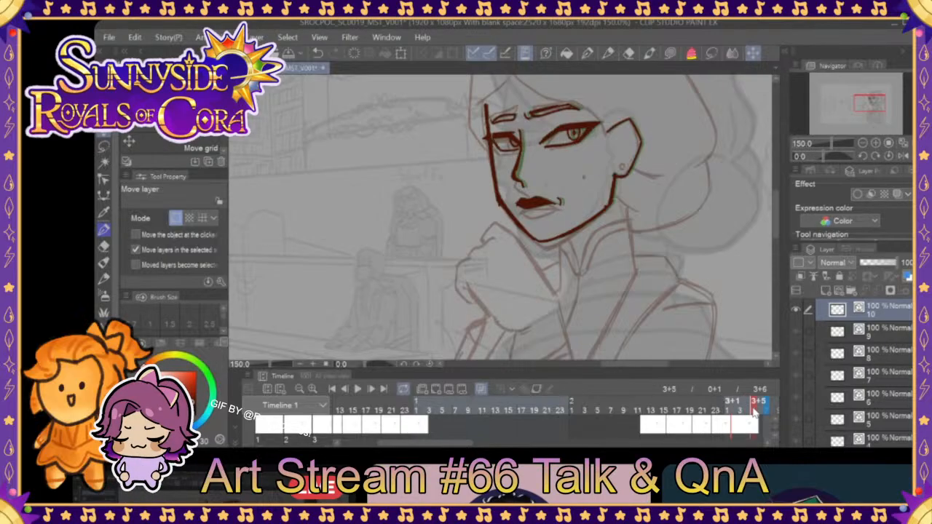
{"action": "left_click", "coordinate": [603, 409]}
{"action": "left_click", "coordinate": [358, 390]}
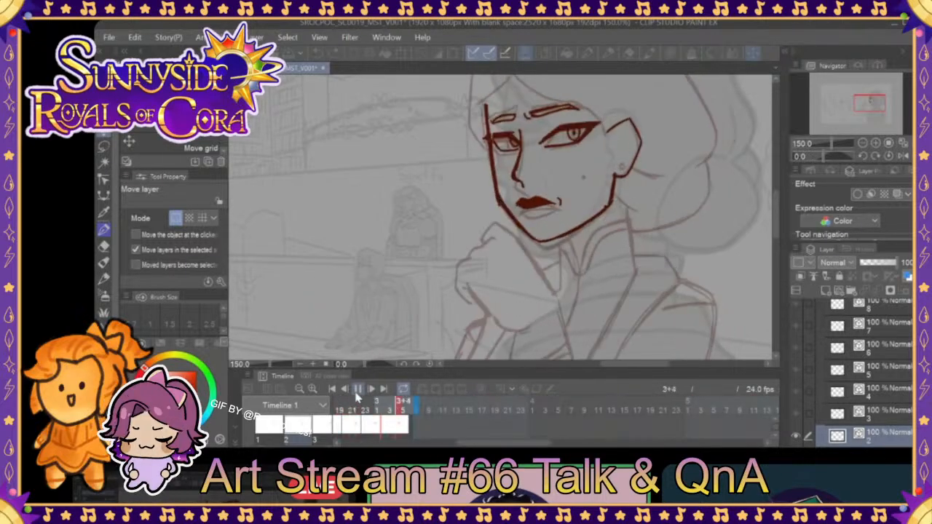
{"action": "left_click", "coordinate": [358, 391]}
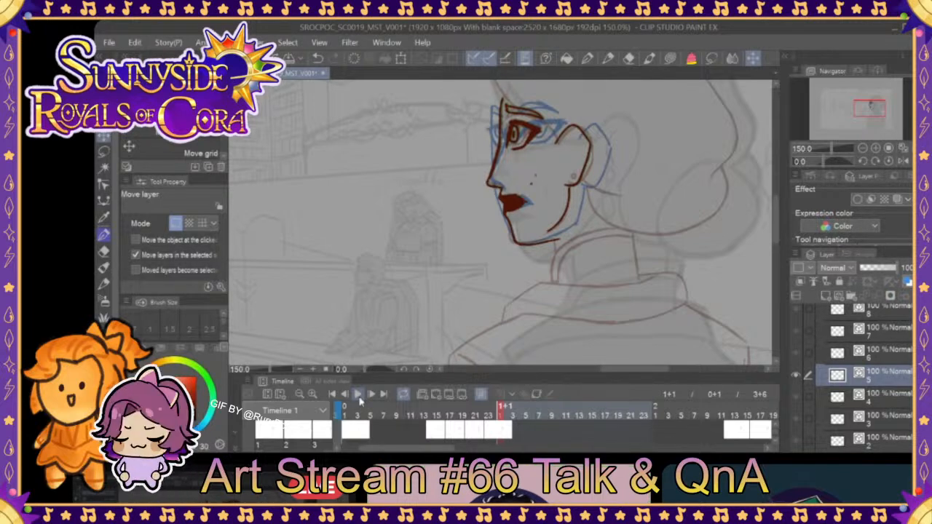
- Extend the playback range to frame 3+19 and add a new blank animation cel at frame 3+5
{"action": "left_click_drag", "start_coordinate": [495, 405], "coordinate": [723, 436]}
{"action": "left_click", "coordinate": [638, 406]}
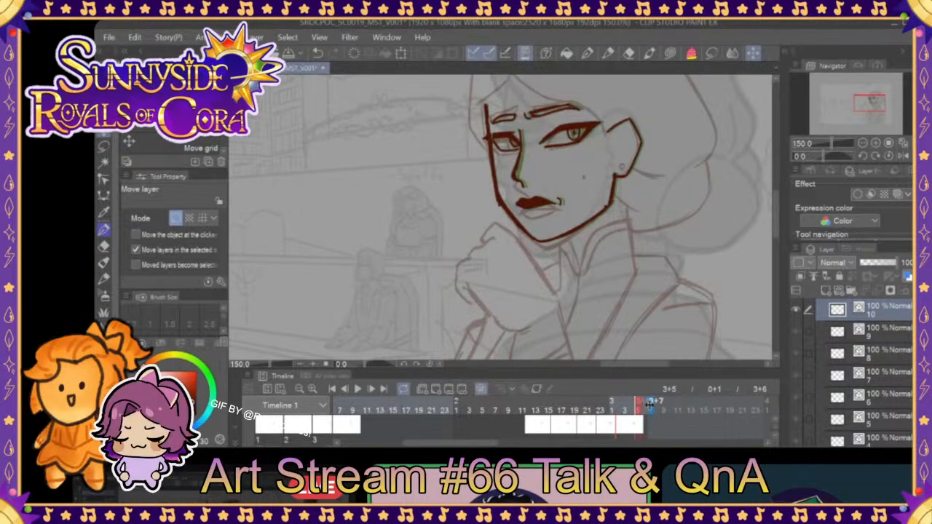
{"action": "left_click_drag", "start_coordinate": [650, 406], "coordinate": [734, 405]}
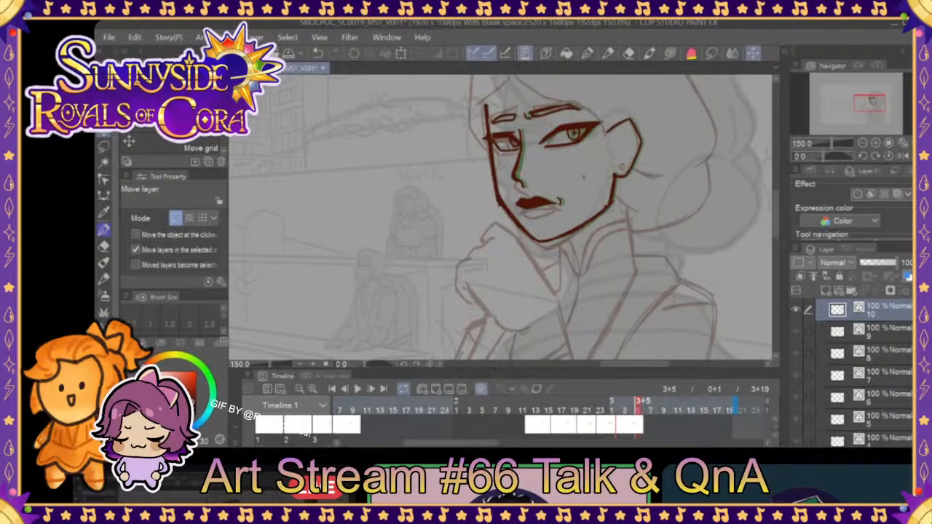
{"action": "left_click", "coordinate": [437, 389]}
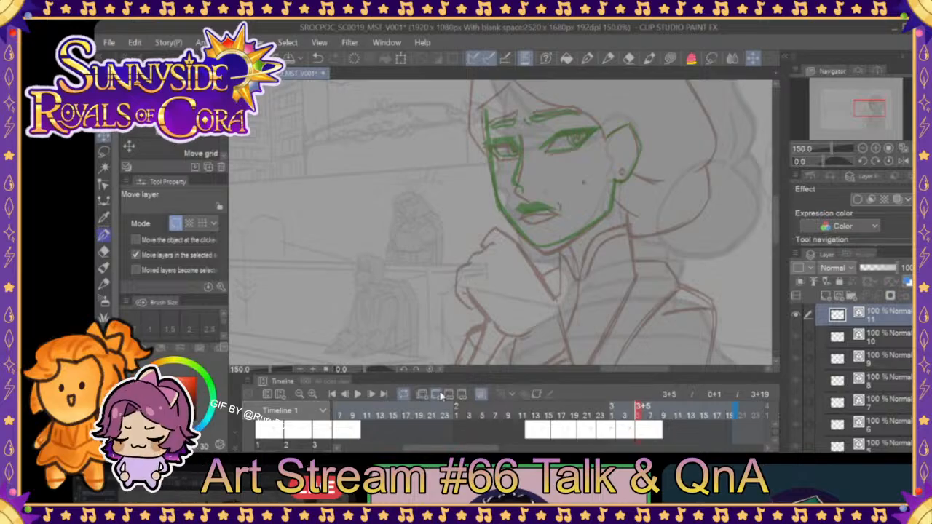
- Compare the face across the head-turn cels by scrubbing between frames 2+14 and 3+3 with onion skin
{"action": "left_click", "coordinate": [624, 411]}
{"action": "left_click", "coordinate": [604, 412]}
{"action": "left_click_drag", "start_coordinate": [606, 409], "coordinate": [626, 408]}
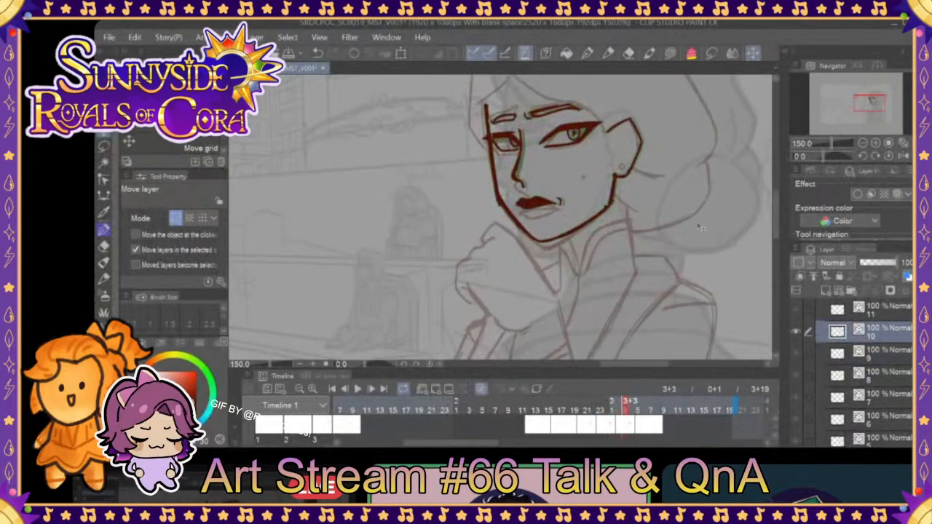
{"action": "left_click", "coordinate": [586, 54]}
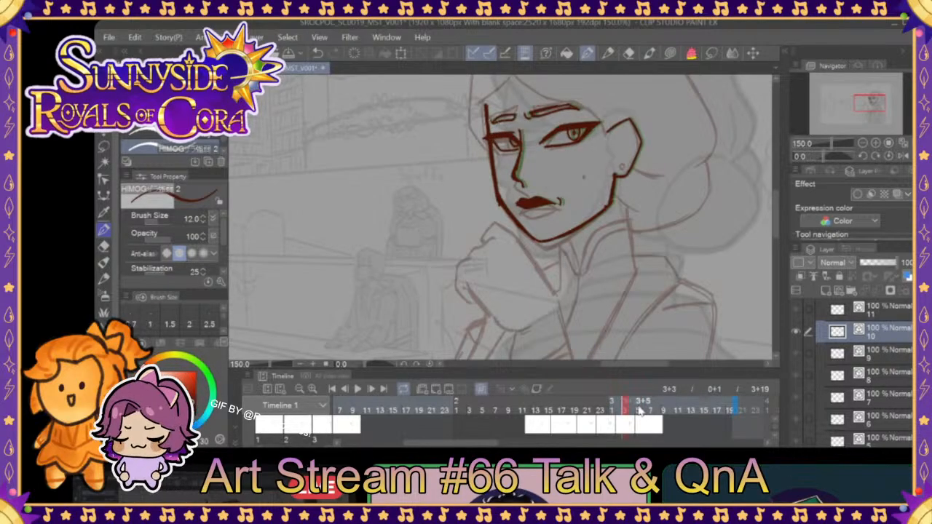
{"action": "left_click_drag", "start_coordinate": [626, 410], "coordinate": [543, 412]}
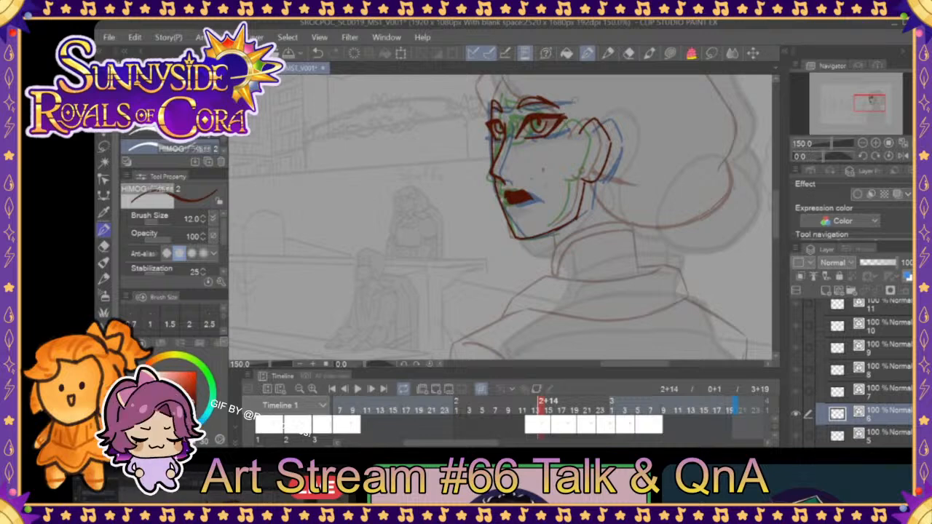
{"action": "left_click", "coordinate": [560, 405]}
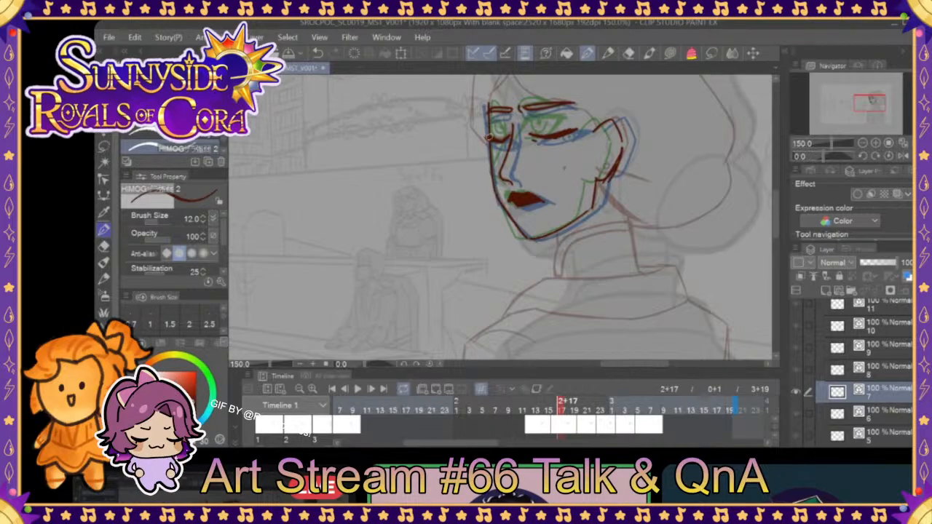
{"action": "left_click", "coordinate": [558, 409]}
{"action": "mouse_move", "coordinate": [558, 409]}
{"action": "left_mouse_down"}
{"action": "mouse_move", "coordinate": [591, 409]}
{"action": "mouse_move", "coordinate": [549, 400]}
{"action": "mouse_move", "coordinate": [591, 409]}
{"action": "mouse_move", "coordinate": [561, 413]}
{"action": "mouse_move", "coordinate": [575, 413]}
{"action": "left_mouse_up"}
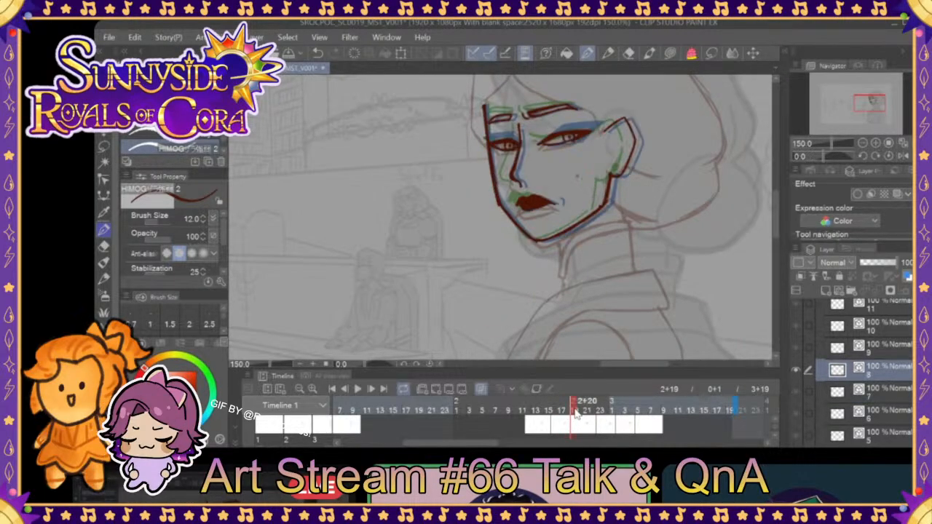
- Rewind to the first frame and play the animation through to check the whole head turn
{"action": "left_click", "coordinate": [573, 429]}
{"action": "left_click", "coordinate": [575, 413]}
{"action": "left_click_drag", "start_coordinate": [567, 413], "coordinate": [379, 405]}
{"action": "left_click", "coordinate": [333, 388]}
{"action": "left_click", "coordinate": [358, 389]}
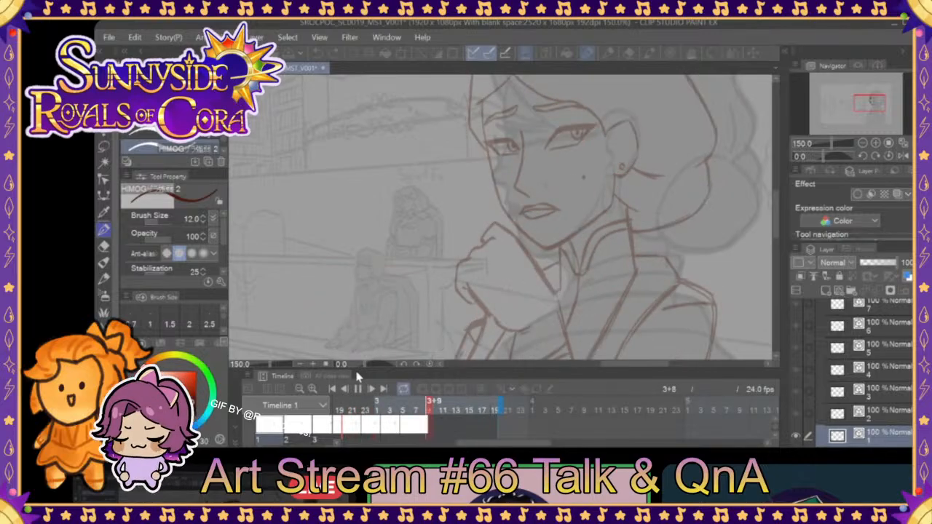
{"action": "left_click", "coordinate": [357, 390]}
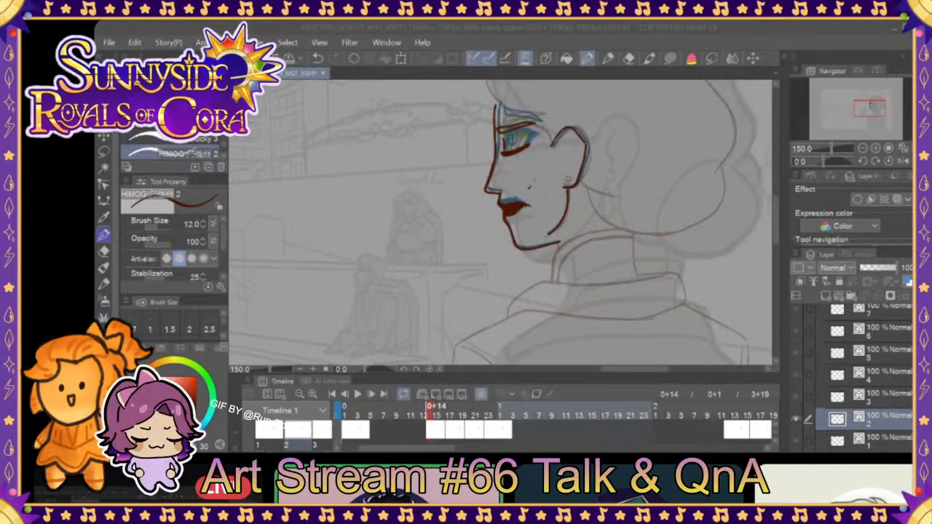
- Return to frame 3+5 and replace the blank cel 11 with a copy of cel 10's face drawing
{"action": "left_click_drag", "start_coordinate": [392, 408], "coordinate": [864, 428]}
{"action": "key", "text": "Left"}
{"action": "key", "text": "Left"}
{"action": "key", "text": "Left"}
{"action": "key", "text": "Left"}
{"action": "key", "text": "Left"}
{"action": "key", "text": "Left"}
{"action": "key", "text": "Left"}
{"action": "key", "text": "Left"}
{"action": "key", "text": "Left"}
{"action": "key", "text": "Left"}
{"action": "key", "text": "Left"}
{"action": "key", "text": "Left"}
{"action": "key", "text": "Left"}
{"action": "key", "text": "Left"}
{"action": "key", "text": "Left"}
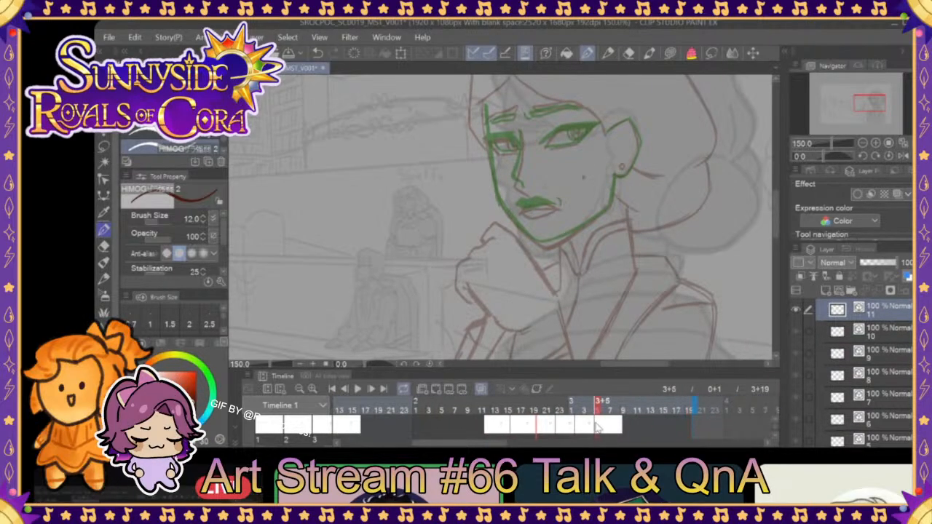
{"action": "key", "text": "Right"}
{"action": "left_click", "coordinate": [910, 290]}
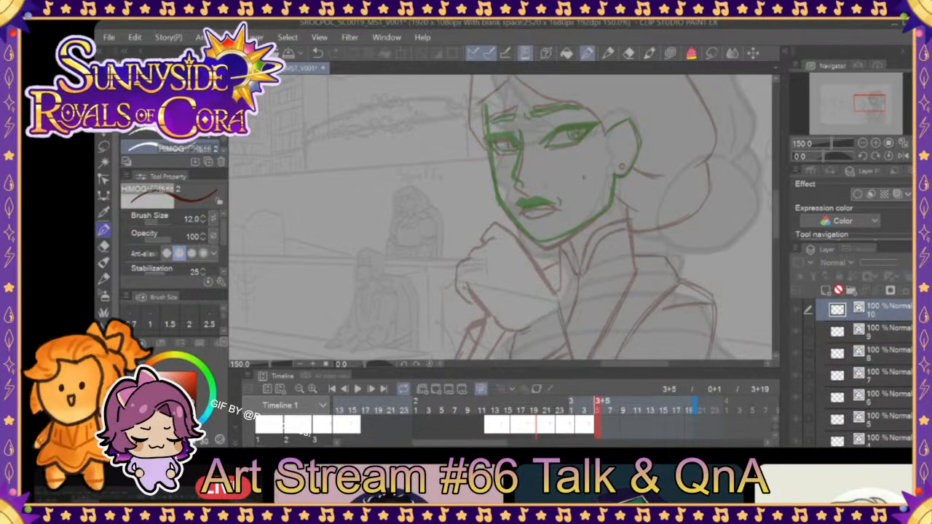
{"action": "key", "text": "ctrl+z"}
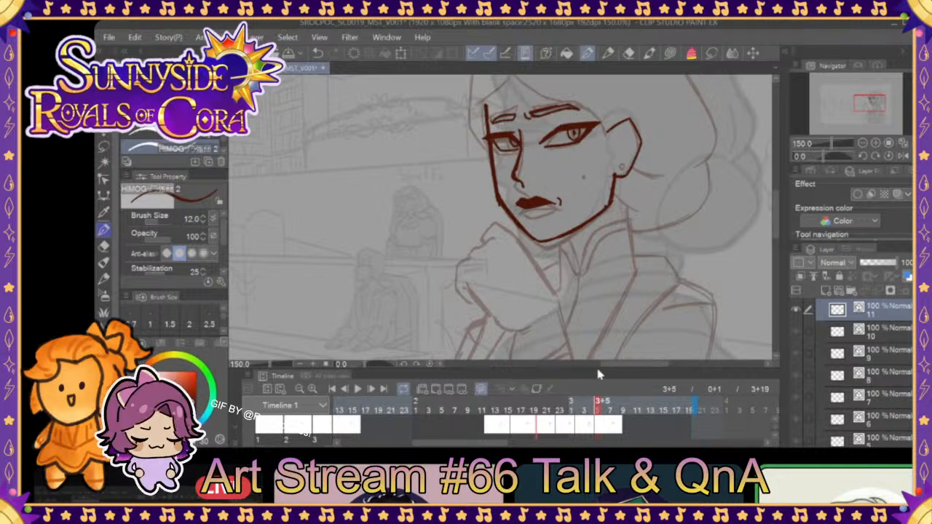
- Lasso-select the smaller left eye on cel 11, adjust it slightly with a transform, and clear the selection
{"action": "left_click", "coordinate": [710, 54]}
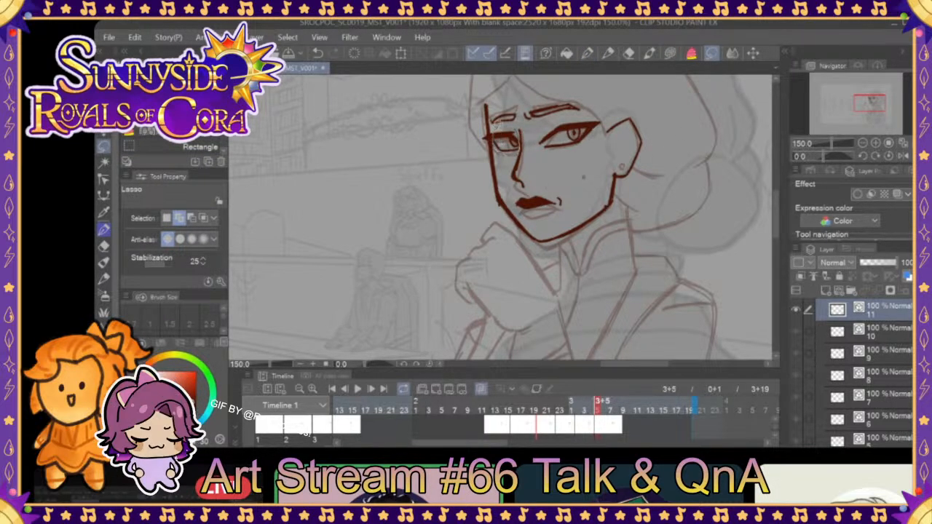
{"action": "left_click_drag", "start_coordinate": [495, 128], "coordinate": [497, 129]}
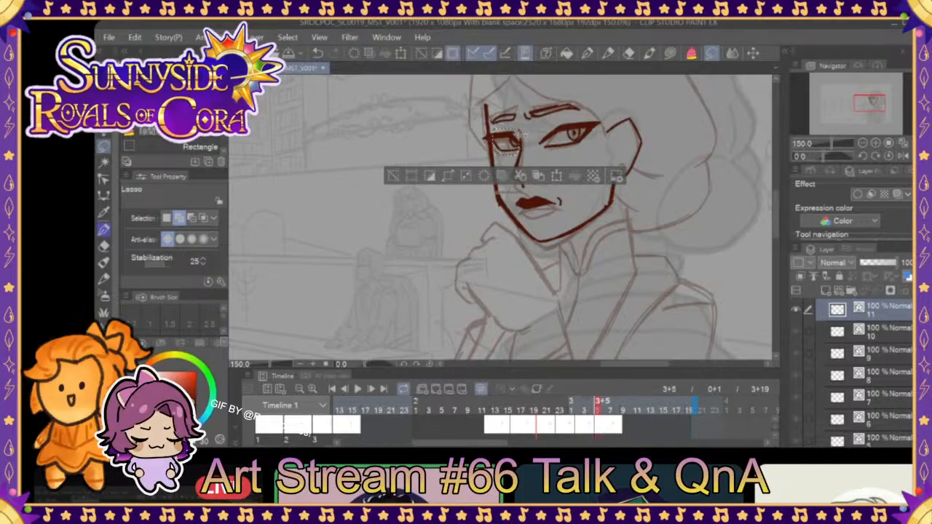
{"action": "left_click_drag", "start_coordinate": [494, 129], "coordinate": [495, 146]}
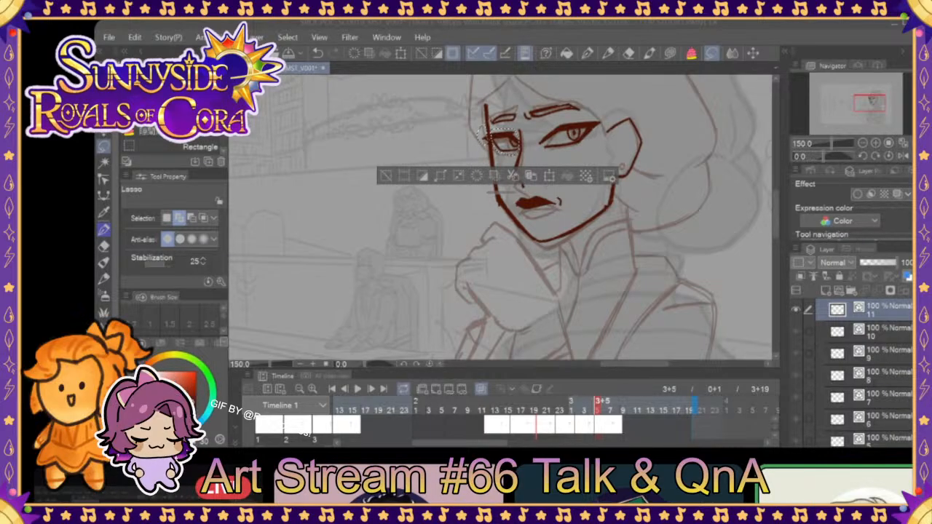
{"action": "key", "text": "ctrl+t"}
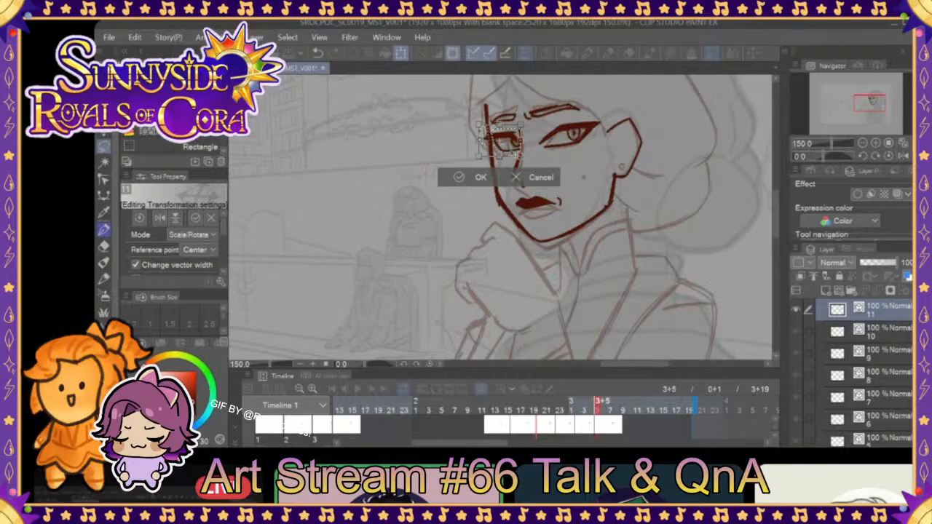
{"action": "left_click", "coordinate": [477, 175]}
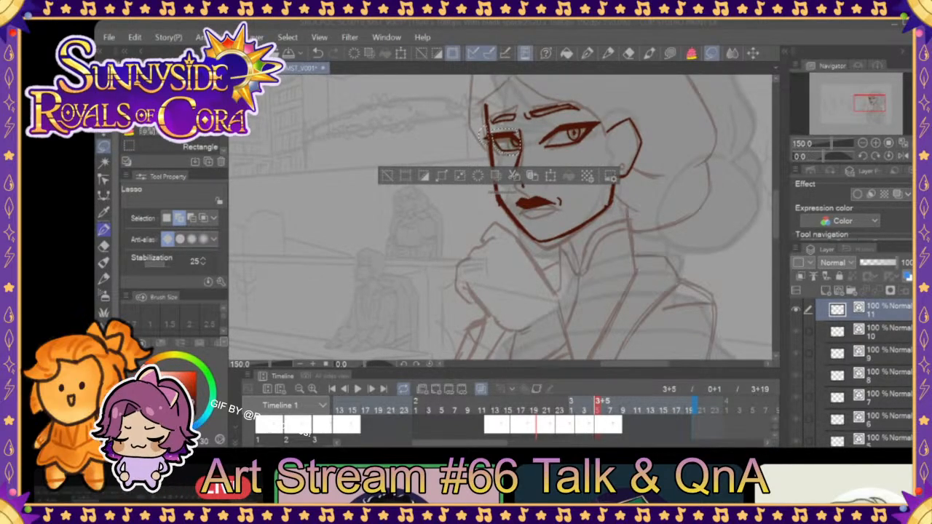
{"action": "left_click", "coordinate": [529, 141]}
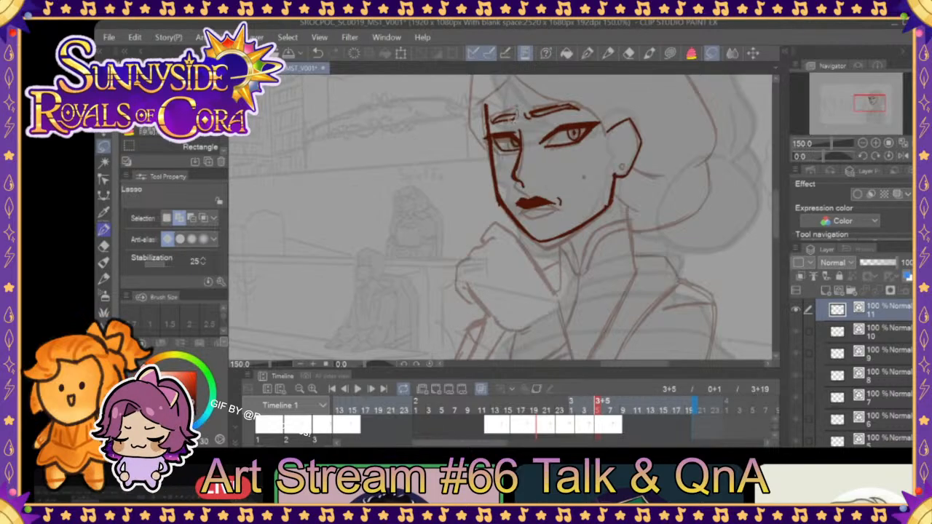
- Undo the last change, slightly transform the selected smaller left eyebrow on cel 11, and clear the selection
{"action": "key", "text": "ctrl+z"}
{"action": "key", "text": "ctrl+t"}
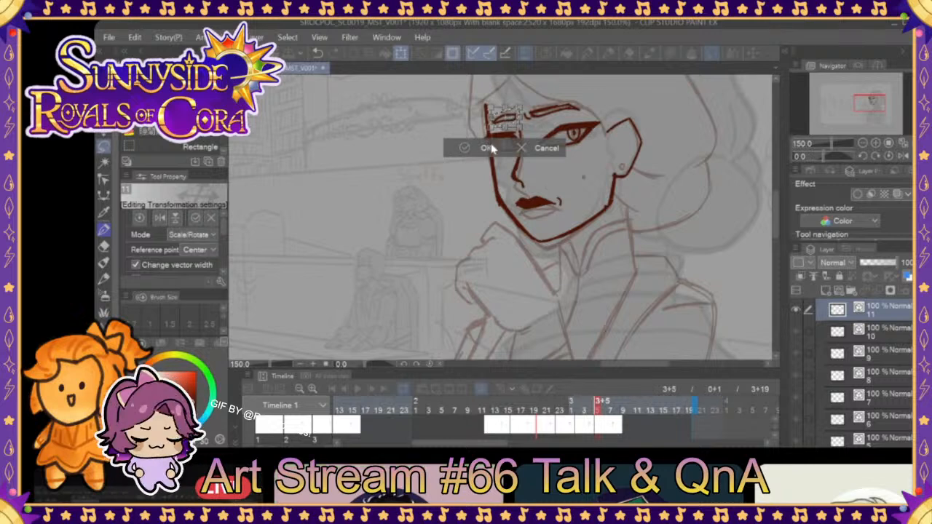
{"action": "left_click", "coordinate": [466, 148]}
{"action": "left_click", "coordinate": [397, 154]}
- Lasso-select the larger right eye and its brow on cel 11, nudge them with a transform, and deselect
{"action": "mouse_move", "coordinate": [550, 106]}
{"action": "left_mouse_down"}
{"action": "mouse_move", "coordinate": [524, 108]}
{"action": "mouse_move", "coordinate": [548, 158]}
{"action": "mouse_move", "coordinate": [605, 131]}
{"action": "mouse_move", "coordinate": [598, 97]}
{"action": "left_mouse_up"}
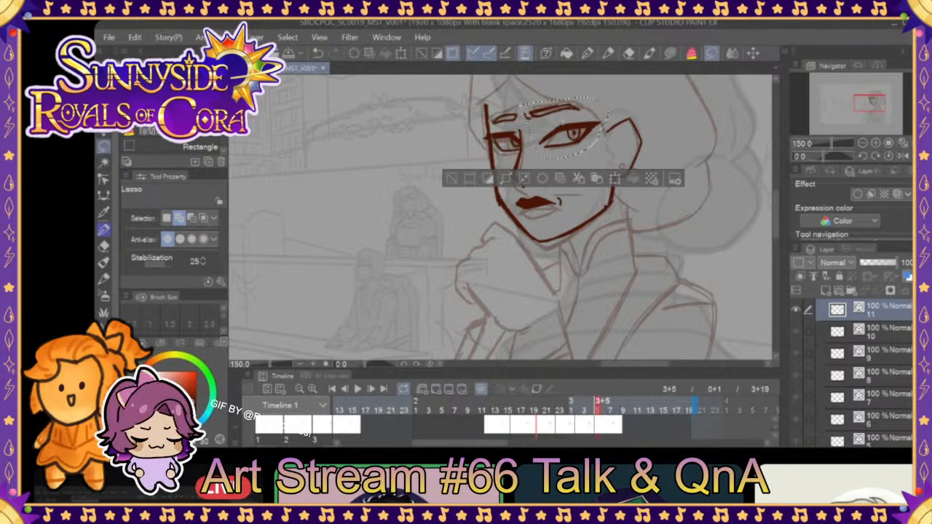
{"action": "left_click", "coordinate": [616, 179]}
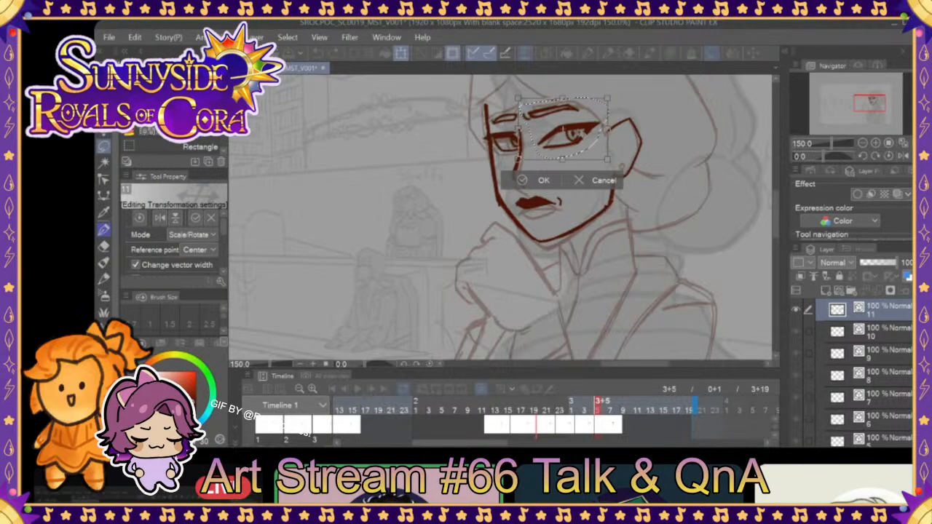
{"action": "left_click", "coordinate": [538, 181]}
{"action": "left_click", "coordinate": [449, 179]}
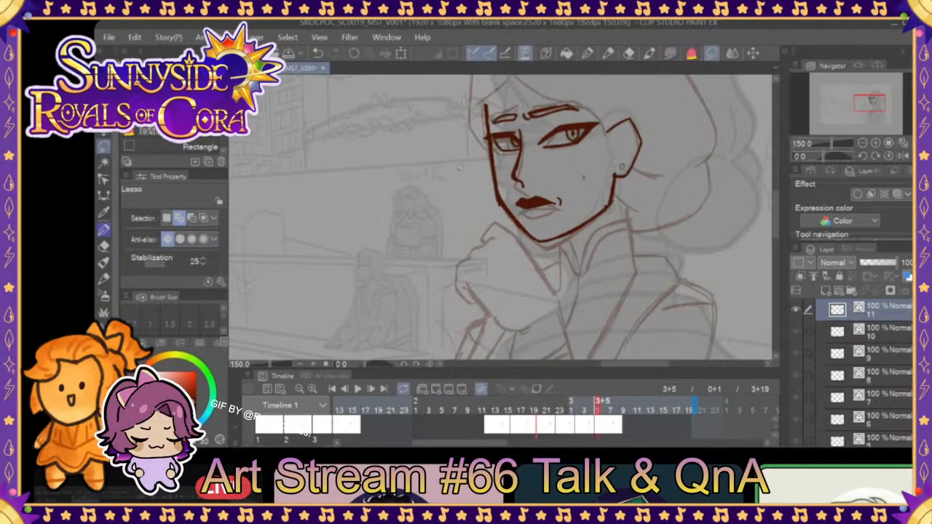
- Lasso-select the left face contour from forehead to chin on cel 11, shift it slightly with a transform, and deselect
{"action": "left_click", "coordinate": [586, 52]}
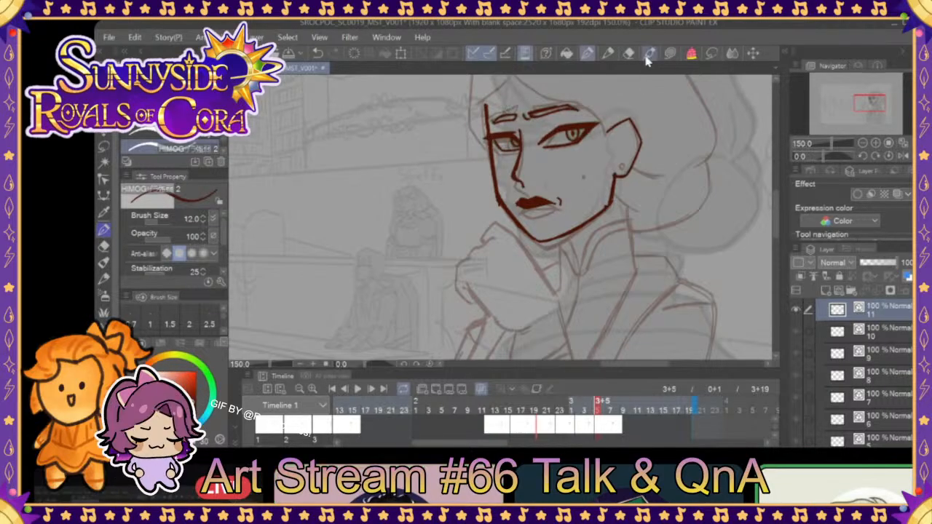
{"action": "left_click", "coordinate": [711, 53]}
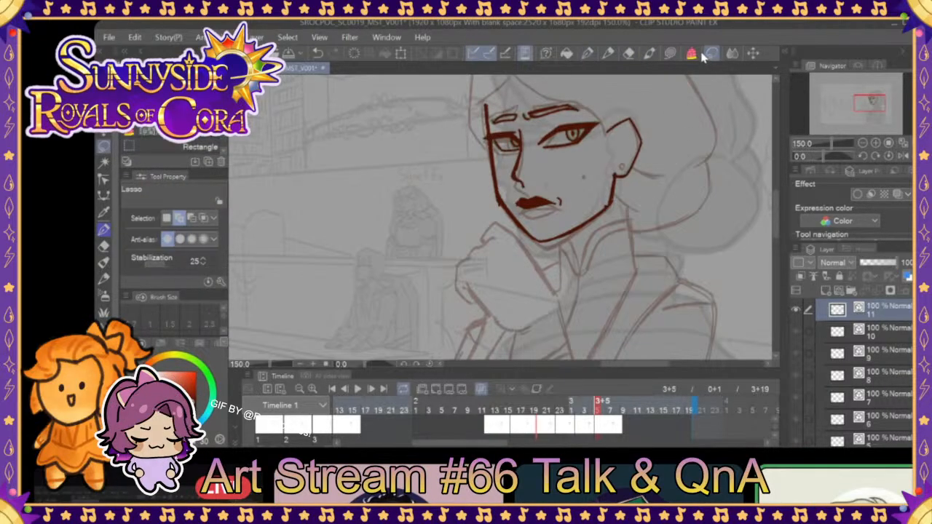
{"action": "left_click_drag", "start_coordinate": [494, 128], "coordinate": [485, 102]}
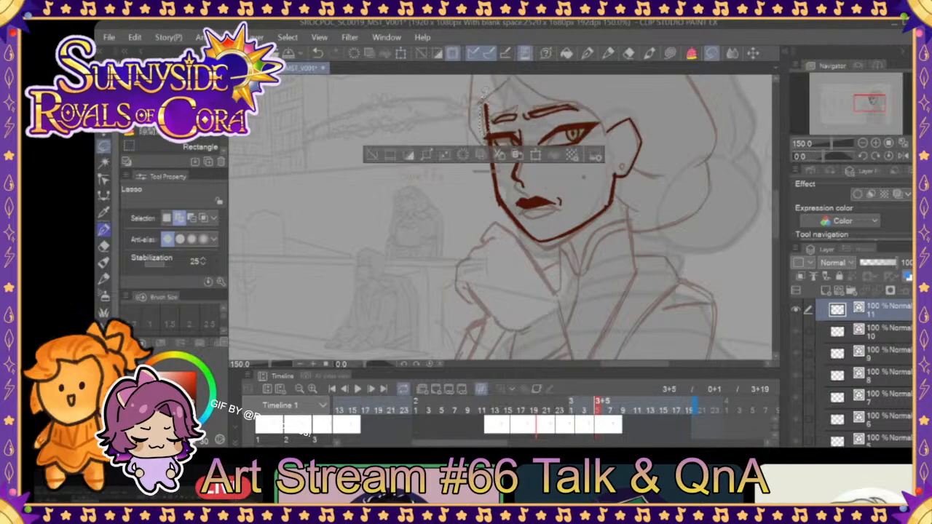
{"action": "left_click_drag", "start_coordinate": [485, 134], "coordinate": [495, 135]}
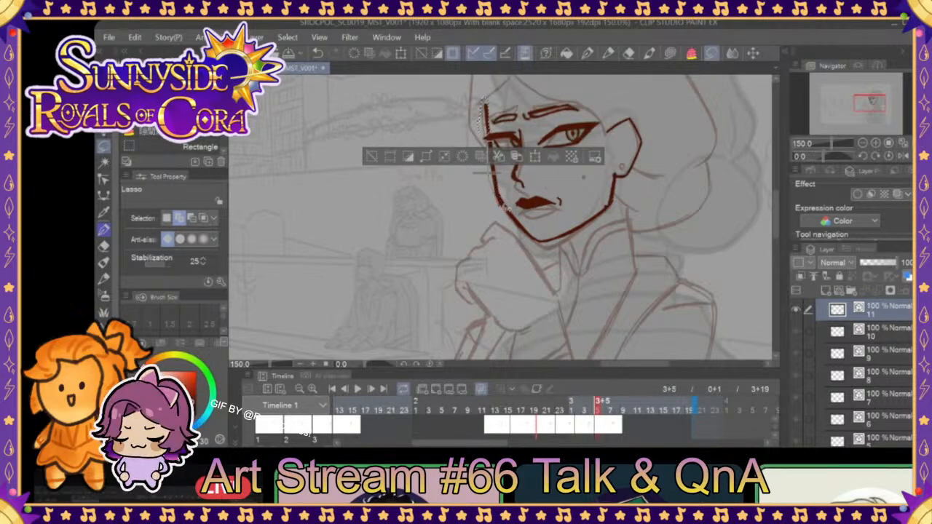
{"action": "mouse_move", "coordinate": [492, 144]}
{"action": "left_mouse_down"}
{"action": "mouse_move", "coordinate": [503, 208]}
{"action": "mouse_move", "coordinate": [538, 252]}
{"action": "mouse_move", "coordinate": [541, 226]}
{"action": "left_mouse_up"}
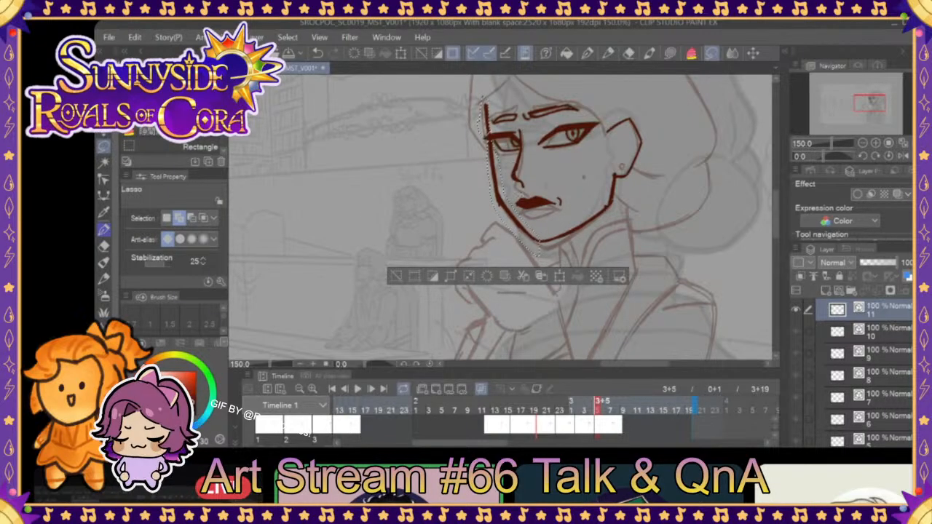
{"action": "left_click", "coordinate": [559, 278]}
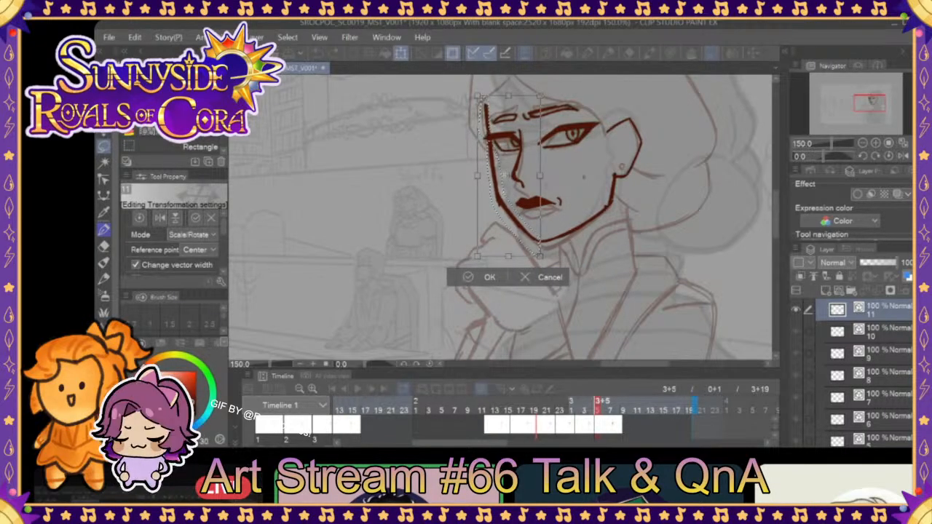
{"action": "left_click_drag", "start_coordinate": [507, 176], "coordinate": [514, 166]}
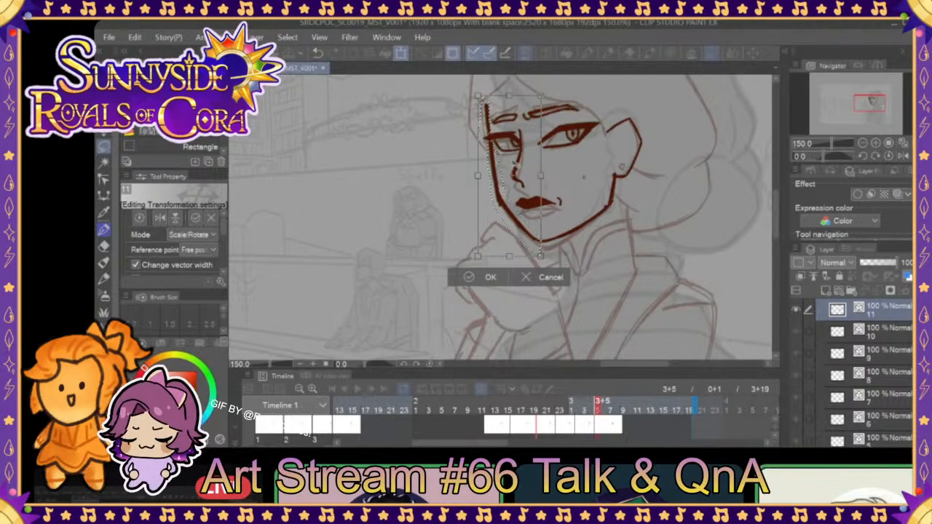
{"action": "left_click", "coordinate": [471, 277]}
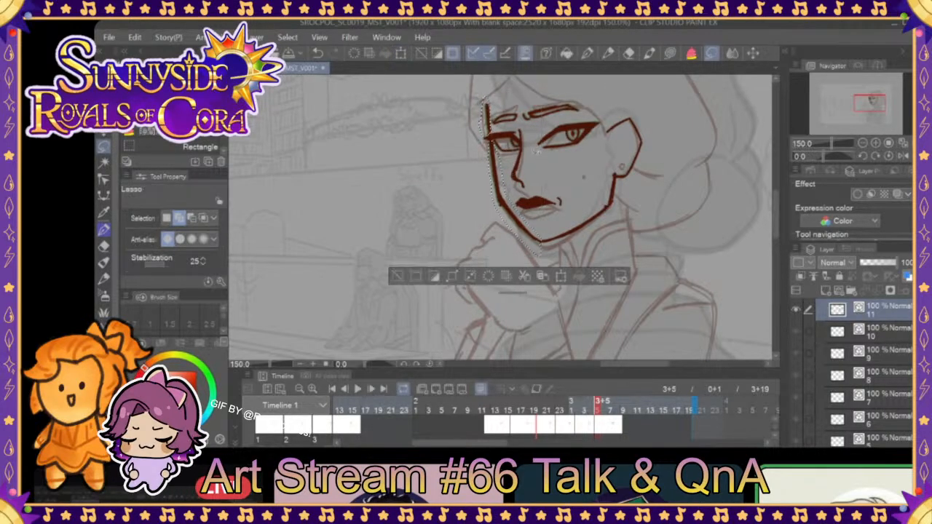
{"action": "left_click", "coordinate": [396, 280]}
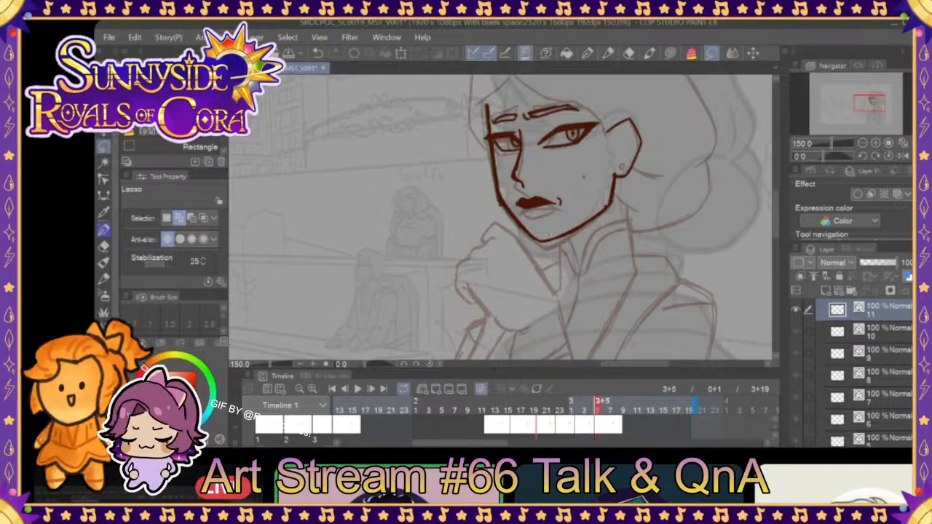
- Lasso-select the right jawline and ear, go to cel 10 at frame 3+2, apply a slight transform there, and deselect
{"action": "mouse_move", "coordinate": [557, 239]}
{"action": "left_mouse_down"}
{"action": "mouse_move", "coordinate": [585, 234]}
{"action": "mouse_move", "coordinate": [652, 180]}
{"action": "mouse_move", "coordinate": [633, 107]}
{"action": "mouse_move", "coordinate": [614, 115]}
{"action": "mouse_move", "coordinate": [587, 183]}
{"action": "left_mouse_up"}
{"action": "left_click_drag", "start_coordinate": [597, 409], "coordinate": [578, 412]}
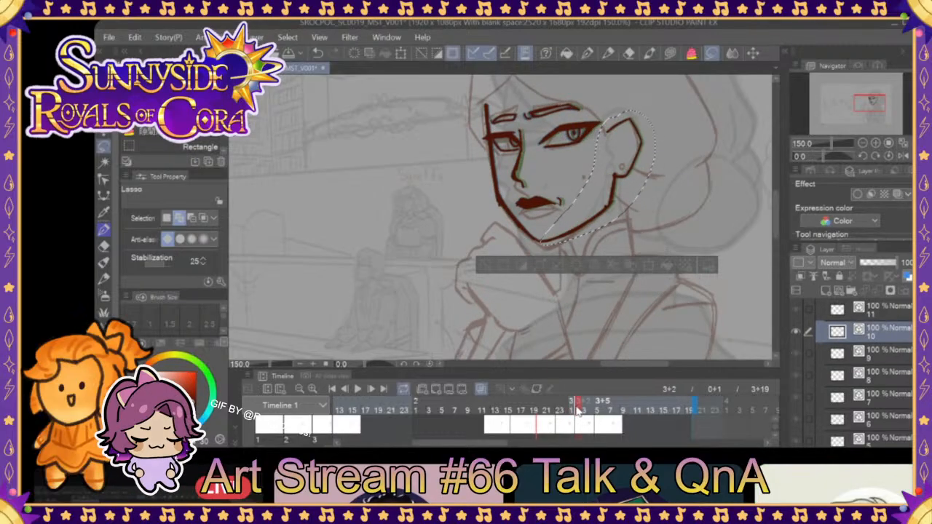
{"action": "left_click", "coordinate": [650, 267]}
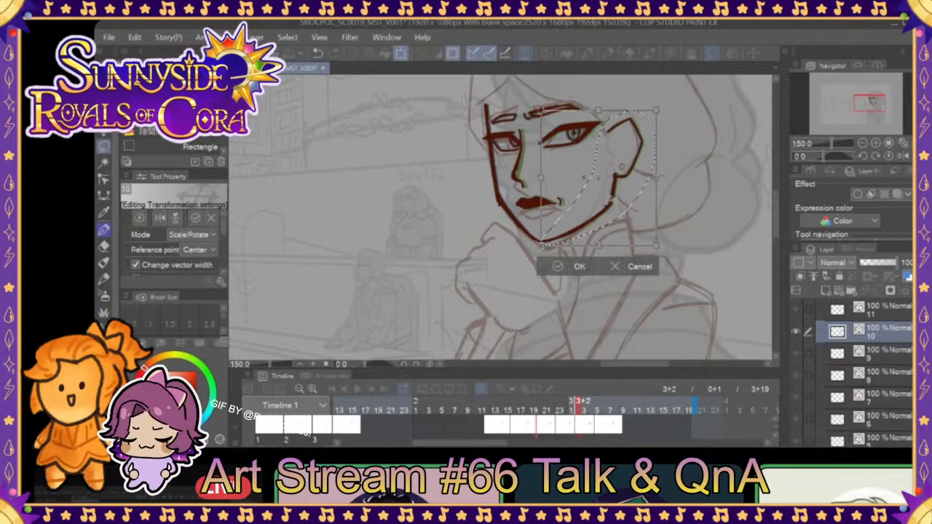
{"action": "left_click", "coordinate": [575, 266]}
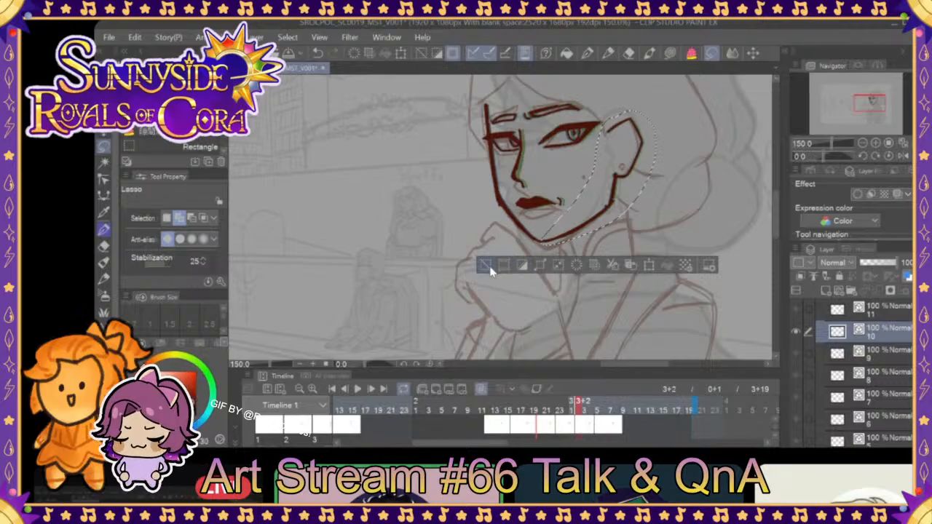
{"action": "left_click", "coordinate": [483, 265]}
- Return to frame 3+5, lasso-select the jawline and ear on cel 11, adjust them with a transform, and deselect
{"action": "left_click", "coordinate": [600, 403]}
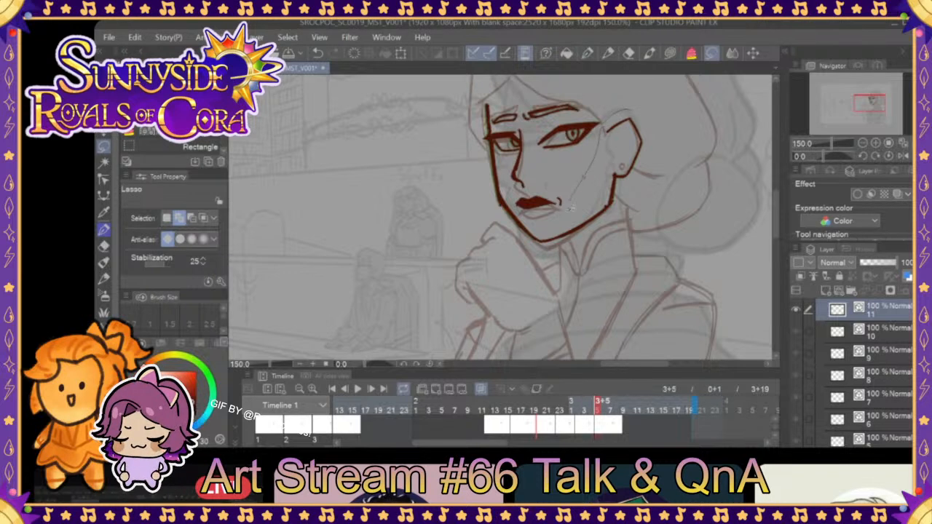
{"action": "mouse_move", "coordinate": [544, 241]}
{"action": "left_mouse_down"}
{"action": "mouse_move", "coordinate": [659, 171]}
{"action": "mouse_move", "coordinate": [545, 241]}
{"action": "left_mouse_up"}
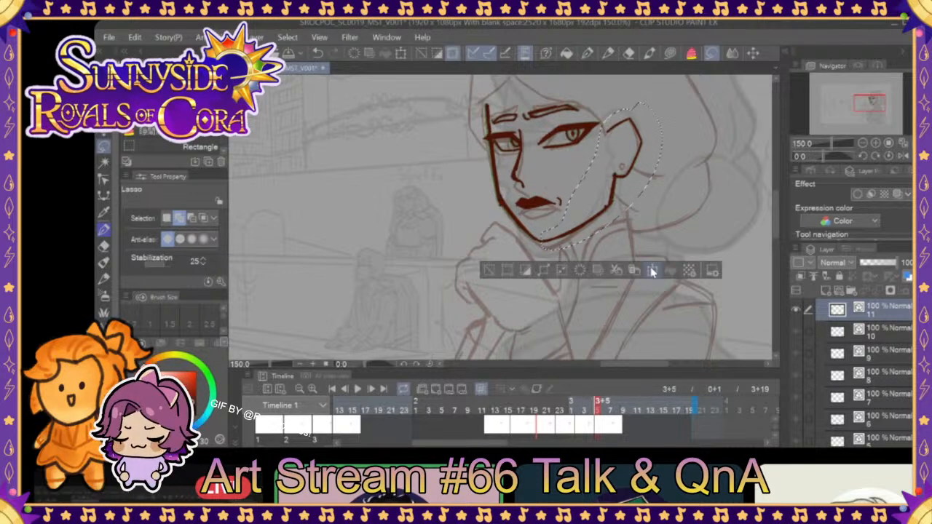
{"action": "key", "text": "ctrl+t"}
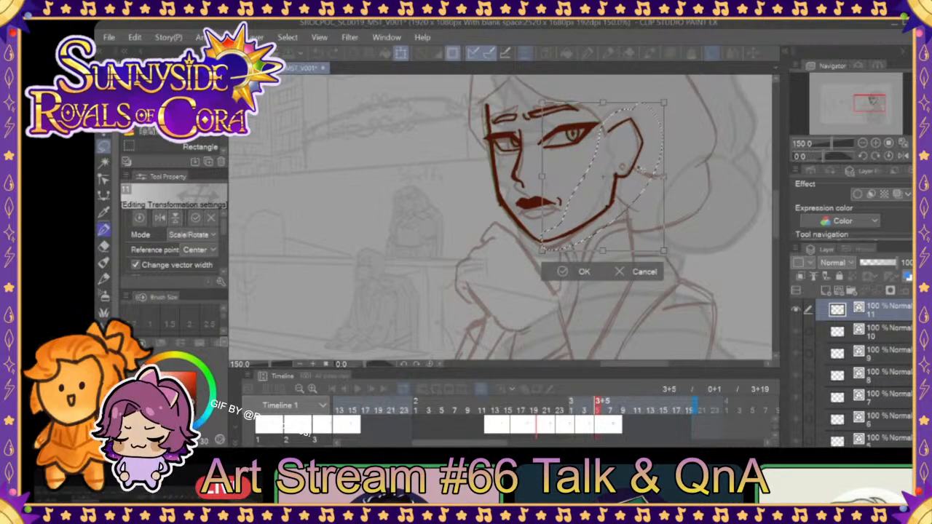
{"action": "left_click", "coordinate": [584, 271]}
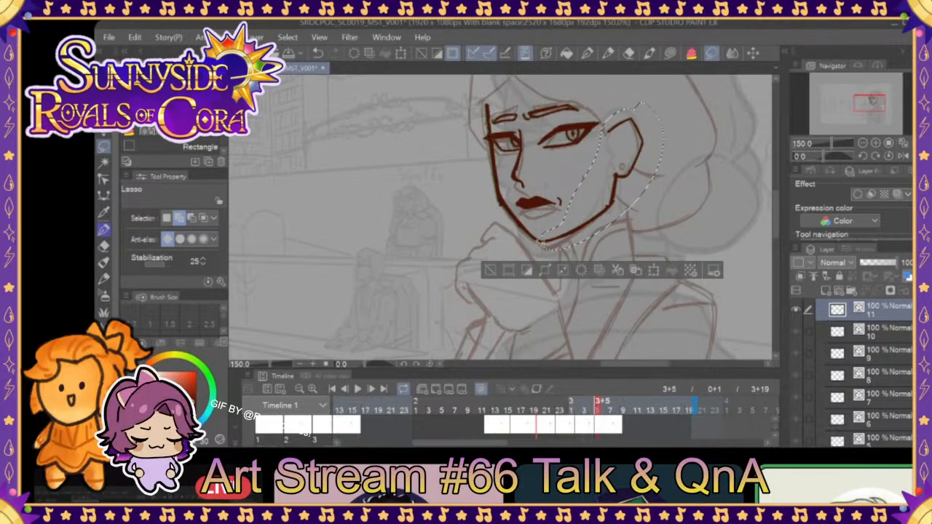
{"action": "left_click", "coordinate": [491, 272]}
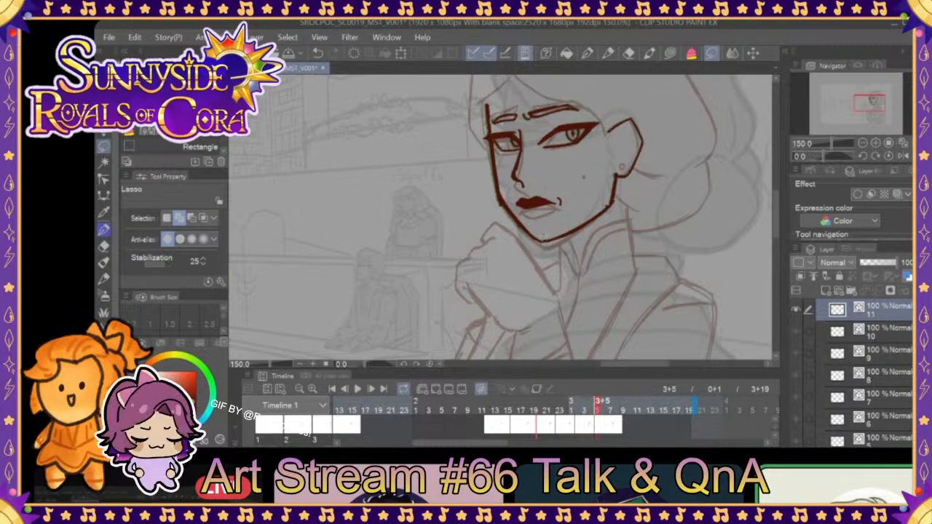
- Scrub back and forth between cels 10 and 11, ending at frame 3+5, to compare the face outlines
{"action": "left_click", "coordinate": [586, 54]}
{"action": "mouse_move", "coordinate": [596, 405]}
{"action": "left_mouse_down"}
{"action": "mouse_move", "coordinate": [565, 405]}
{"action": "mouse_move", "coordinate": [586, 406]}
{"action": "left_mouse_up"}
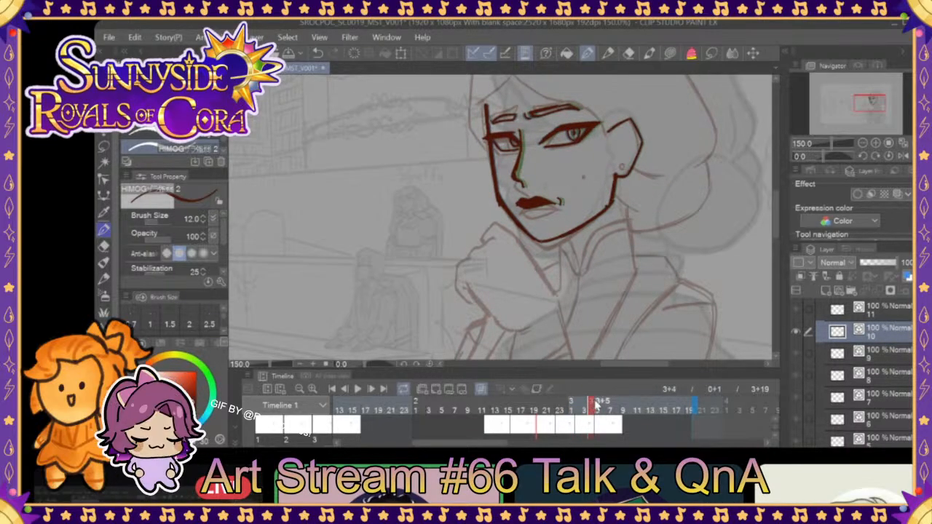
{"action": "left_click", "coordinate": [595, 406]}
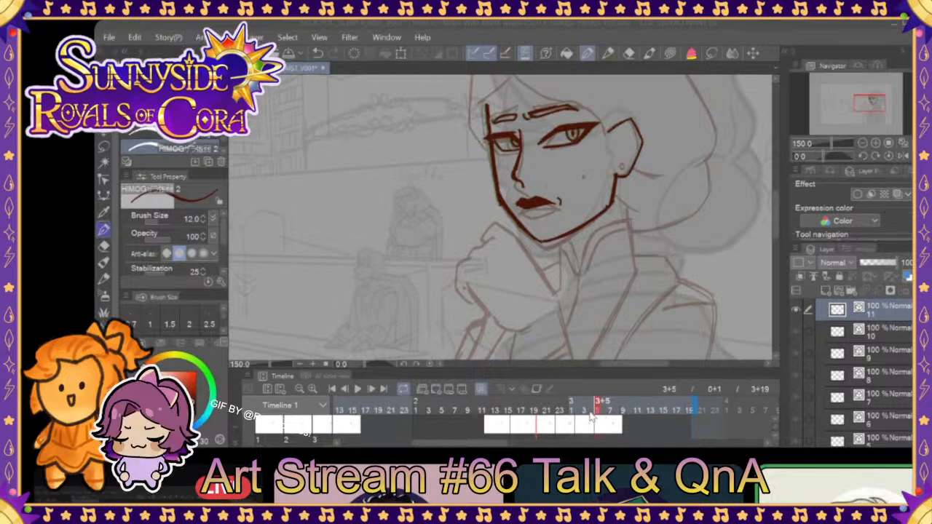
{"action": "left_click", "coordinate": [583, 417]}
{"action": "mouse_move", "coordinate": [571, 409]}
{"action": "left_mouse_down"}
{"action": "mouse_move", "coordinate": [553, 409]}
{"action": "mouse_move", "coordinate": [599, 409]}
{"action": "left_mouse_up"}
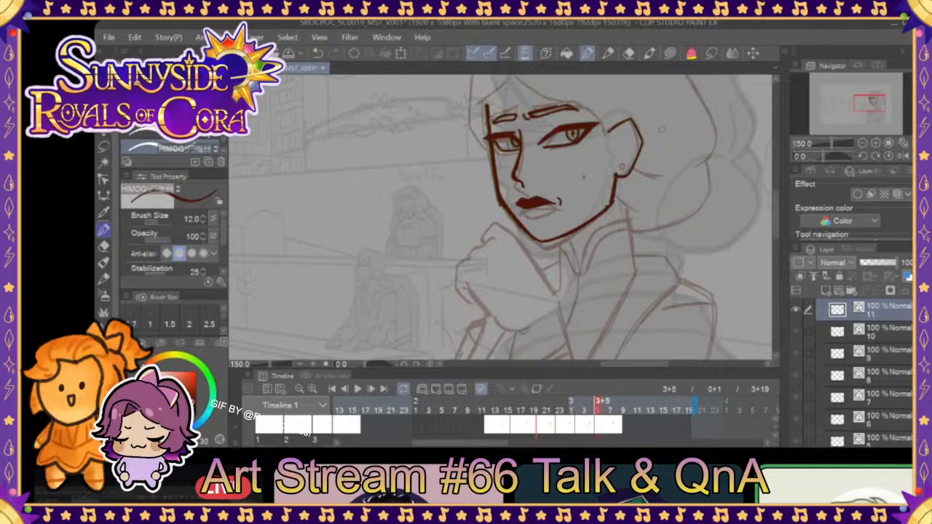
- Lasso the jawline and ear on cel 11 again, shift them slightly outward with a transform, and clear the selection
{"action": "left_click", "coordinate": [711, 53]}
{"action": "mouse_move", "coordinate": [548, 234]}
{"action": "left_mouse_down"}
{"action": "mouse_move", "coordinate": [619, 217]}
{"action": "mouse_move", "coordinate": [627, 109]}
{"action": "left_mouse_up"}
{"action": "left_click", "coordinate": [656, 270]}
{"action": "left_click_drag", "start_coordinate": [637, 194], "coordinate": [639, 193]}
{"action": "left_click", "coordinate": [568, 271]}
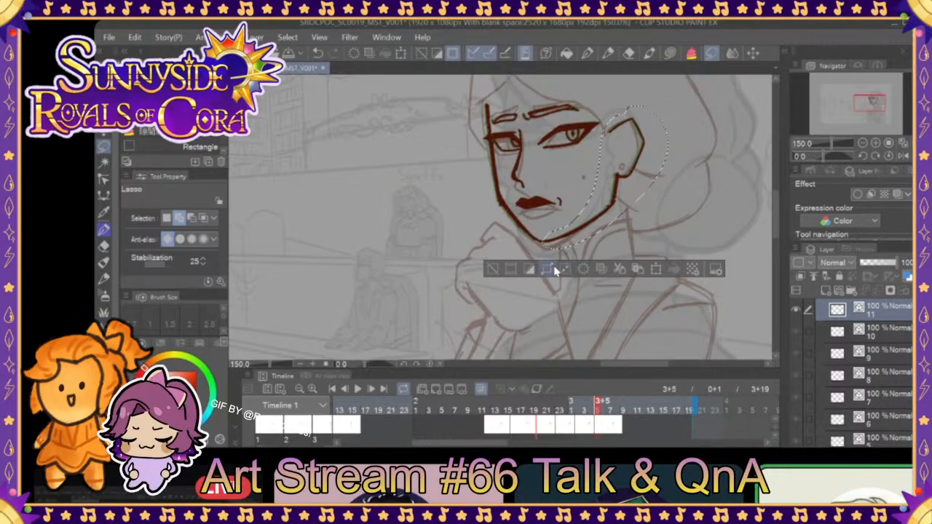
{"action": "left_click", "coordinate": [502, 256]}
- Scrub from frame 3+4 to 3+6 to check the adjusted jaw and ear against cel 10
{"action": "left_click", "coordinate": [587, 53]}
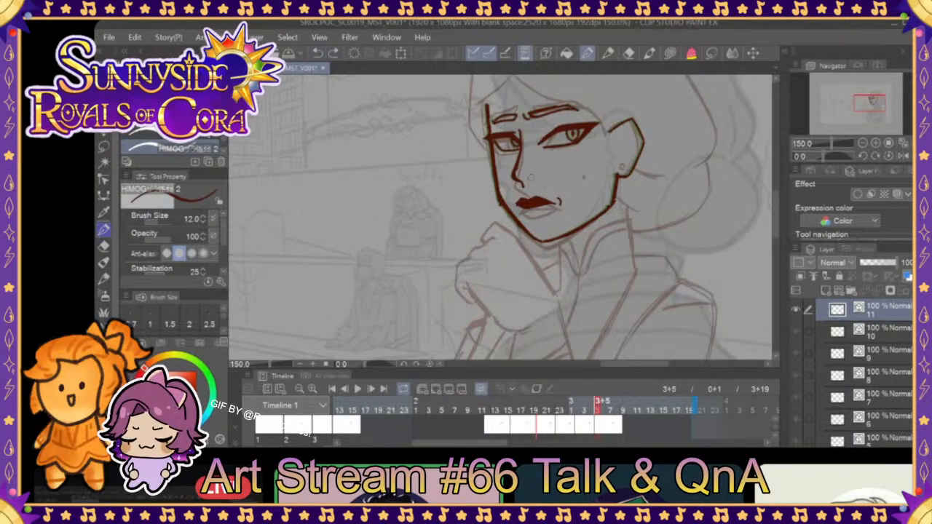
{"action": "left_click", "coordinate": [590, 411]}
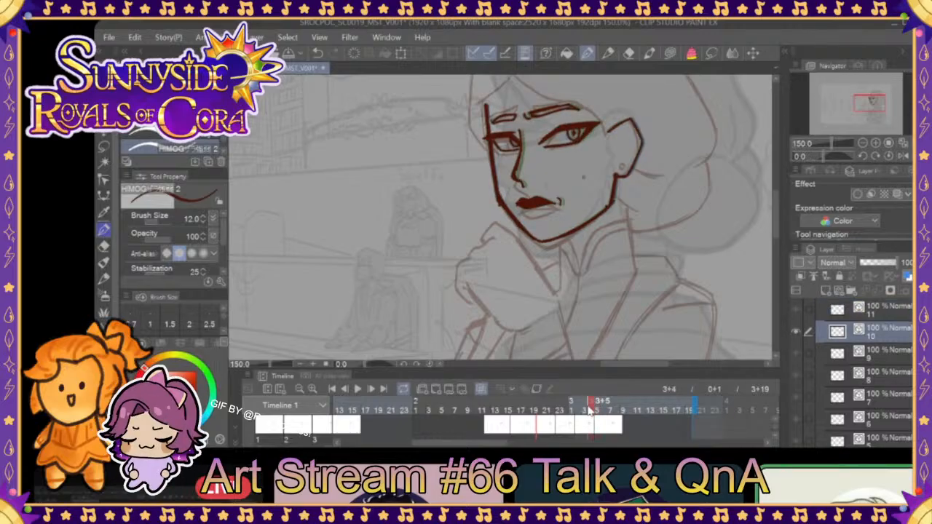
{"action": "left_click_drag", "start_coordinate": [587, 409], "coordinate": [606, 405]}
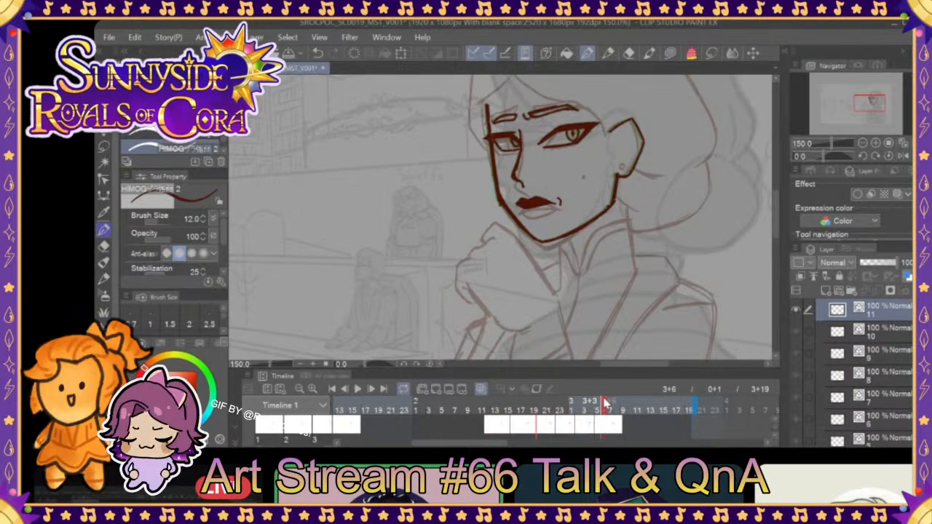
- Nudge the whole face drawing on cel 11 slightly with Move layer, checking its placement around frame 3+5
{"action": "left_click", "coordinate": [754, 55]}
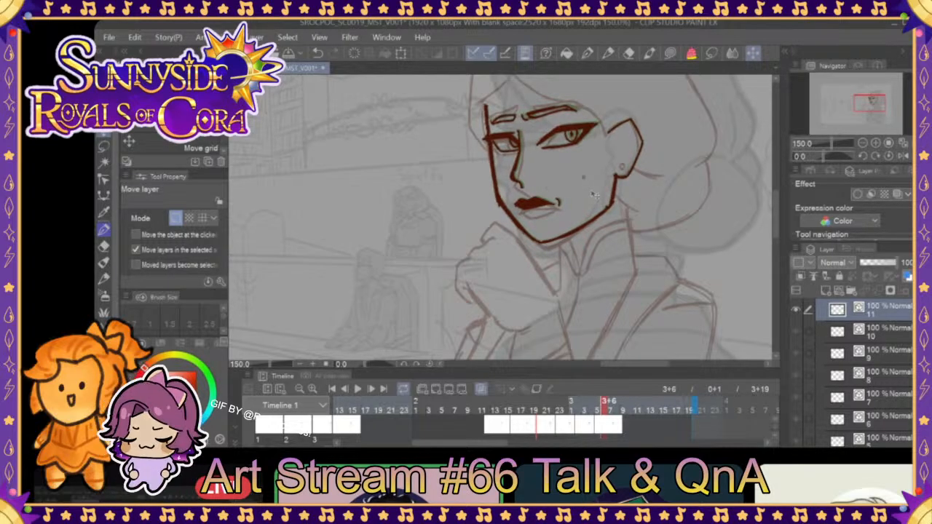
{"action": "mouse_move", "coordinate": [608, 412]}
{"action": "left_mouse_down"}
{"action": "mouse_move", "coordinate": [592, 413]}
{"action": "mouse_move", "coordinate": [601, 412]}
{"action": "left_mouse_up"}
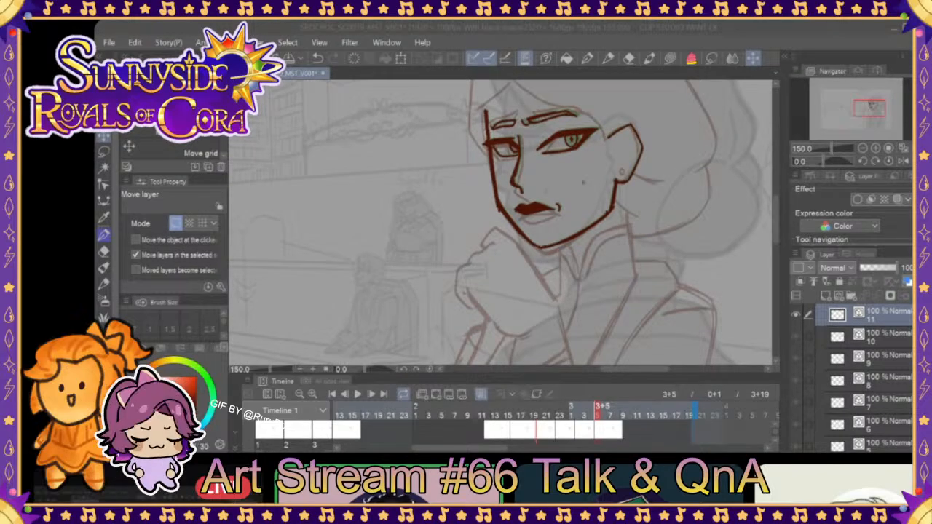
{"action": "mouse_move", "coordinate": [597, 415]}
{"action": "left_mouse_down"}
{"action": "mouse_move", "coordinate": [542, 413]}
{"action": "mouse_move", "coordinate": [623, 411]}
{"action": "mouse_move", "coordinate": [587, 413]}
{"action": "mouse_move", "coordinate": [596, 412]}
{"action": "left_mouse_up"}
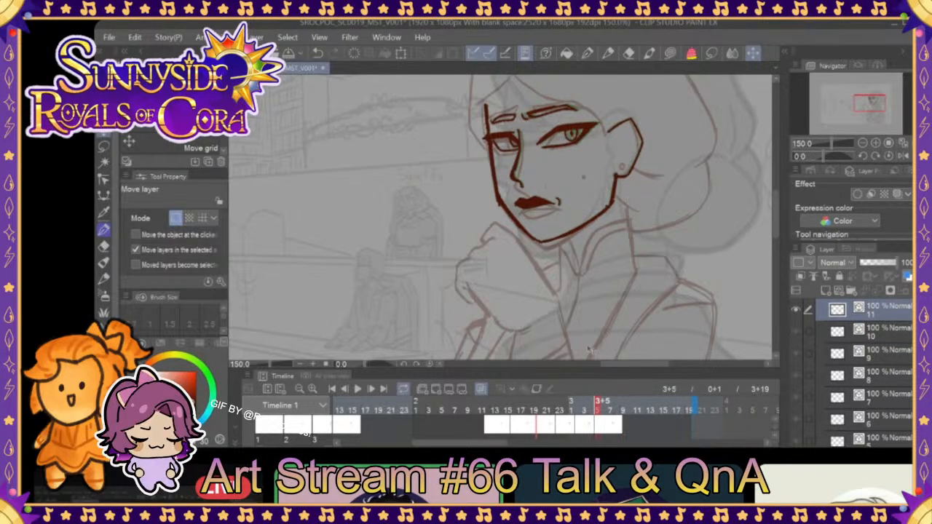
{"action": "left_click_drag", "start_coordinate": [597, 412], "coordinate": [597, 413]}
{"action": "left_click_drag", "start_coordinate": [608, 228], "coordinate": [611, 228]}
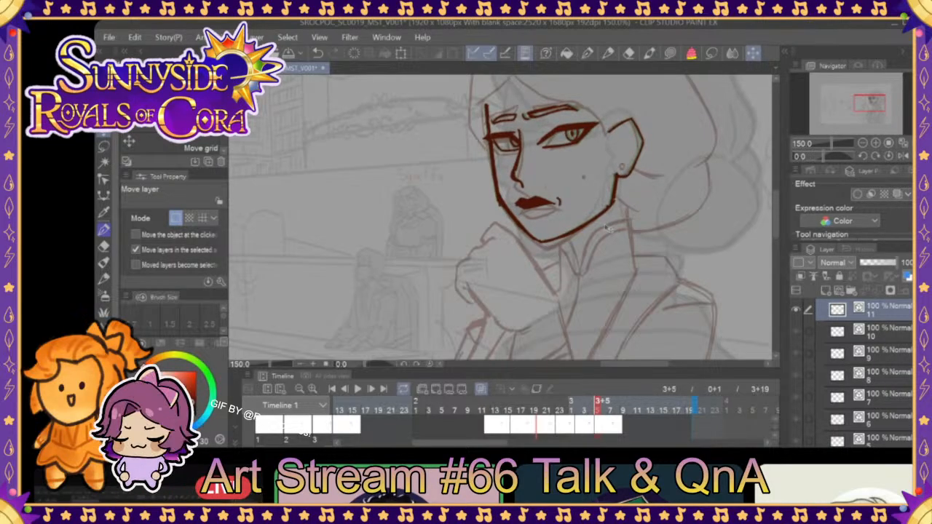
- Scrub back through the head turn, play the animation from the beginning, and jump to the last frame, 3+19
{"action": "left_click_drag", "start_coordinate": [598, 412], "coordinate": [369, 426]}
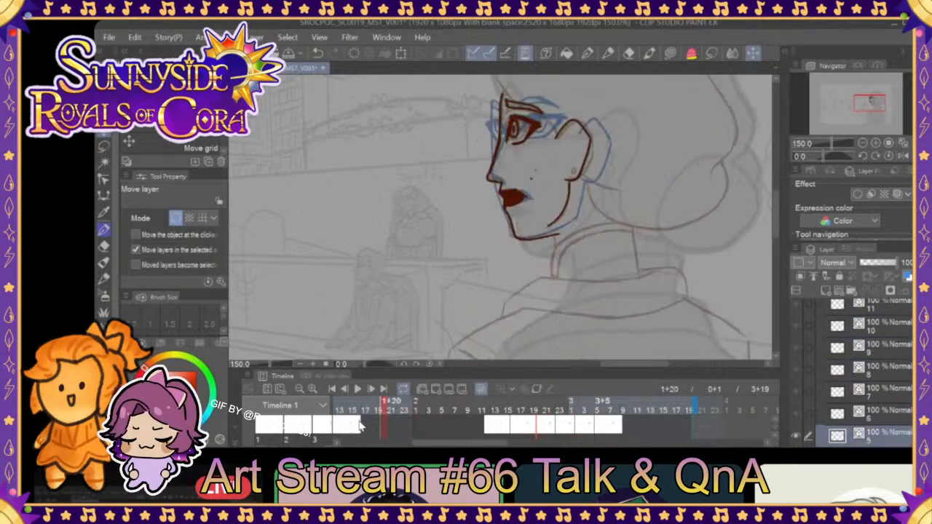
{"action": "left_click", "coordinate": [357, 390]}
{"action": "left_click", "coordinate": [358, 391]}
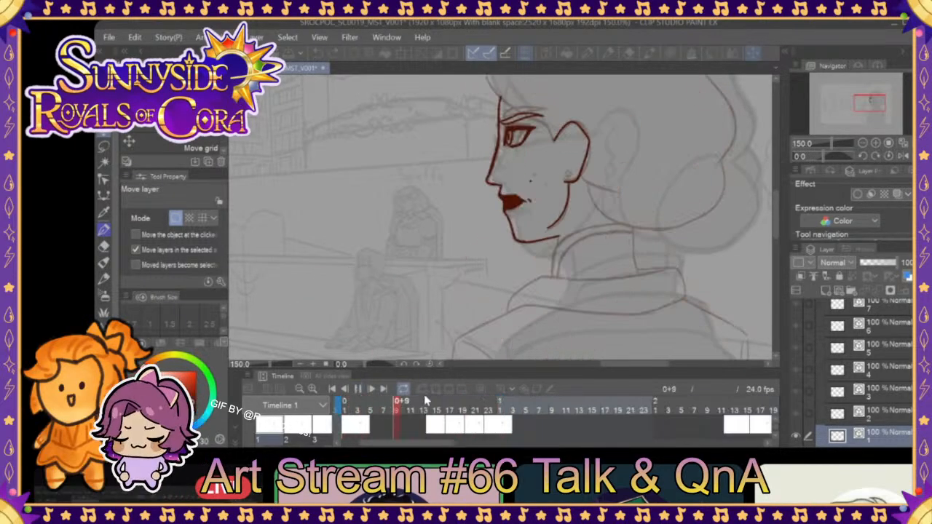
{"action": "left_click", "coordinate": [375, 390]}
{"action": "left_click", "coordinate": [384, 390]}
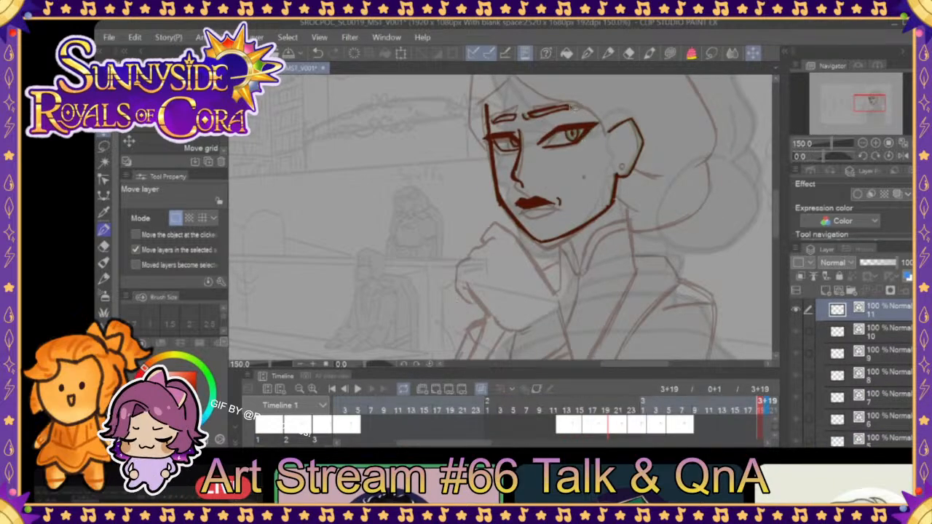
- Lasso the near eye and eyebrow on cel 11, nudge them slightly sideways with a transform, and check the result around frame 3+5
{"action": "left_click", "coordinate": [711, 53]}
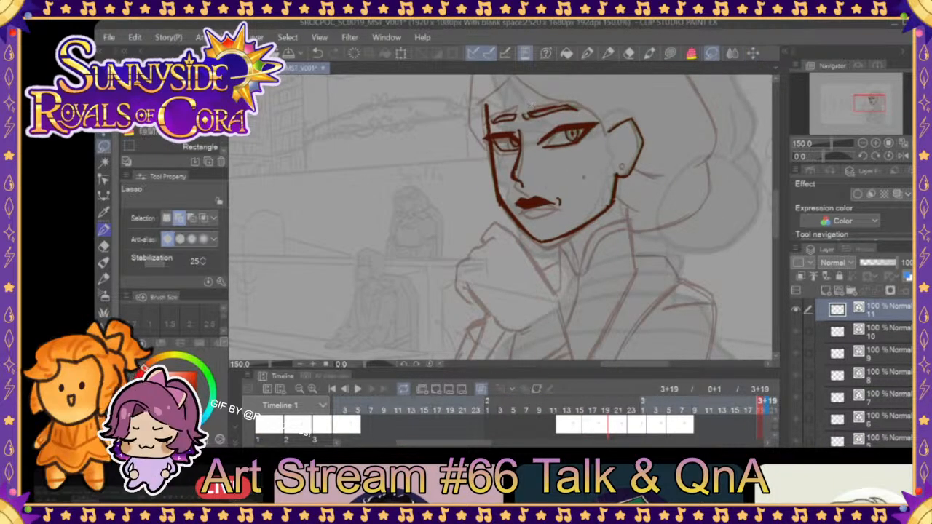
{"action": "left_click_drag", "start_coordinate": [603, 110], "coordinate": [598, 139]}
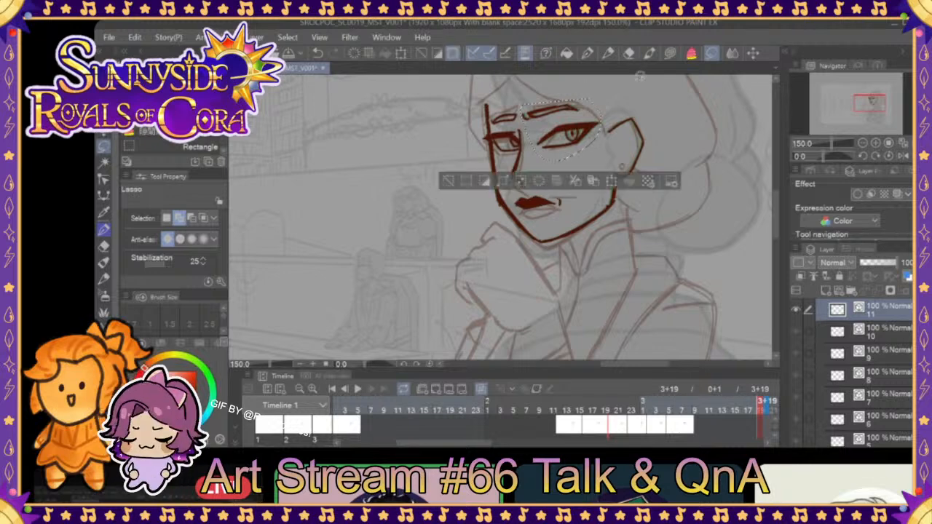
{"action": "left_click", "coordinate": [612, 181]}
{"action": "key", "text": "Right"}
{"action": "key", "text": "Right"}
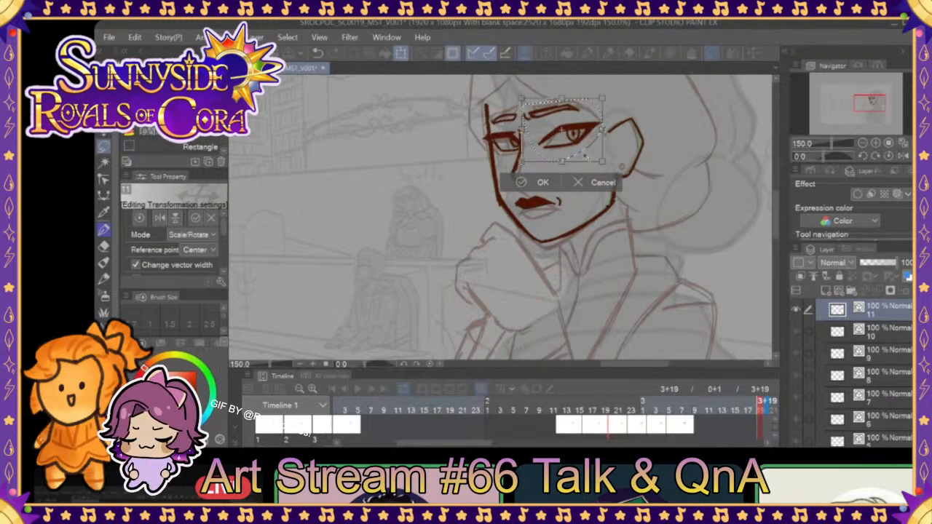
{"action": "left_click", "coordinate": [542, 183]}
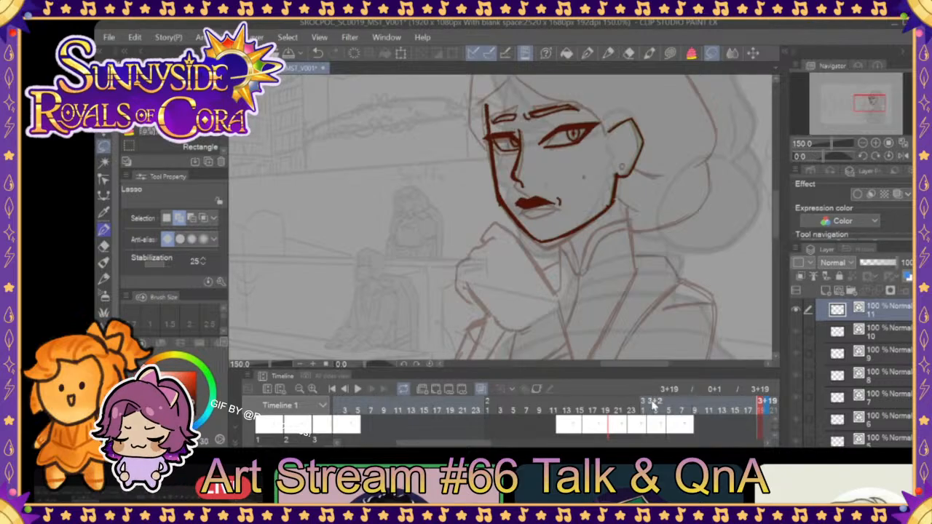
{"action": "mouse_move", "coordinate": [700, 402]}
{"action": "left_mouse_down"}
{"action": "mouse_move", "coordinate": [578, 411]}
{"action": "mouse_move", "coordinate": [682, 411]}
{"action": "mouse_move", "coordinate": [658, 411]}
{"action": "mouse_move", "coordinate": [667, 409]}
{"action": "left_mouse_up"}
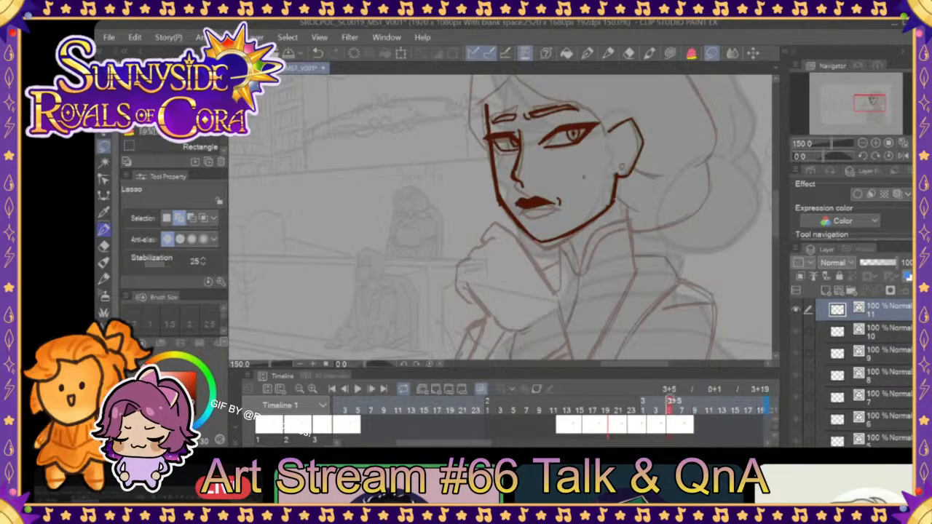
- Select the near eye and eyebrow on cel 11 again and shift them very slightly toward the nose with a transform
{"action": "mouse_move", "coordinate": [561, 155]}
{"action": "left_mouse_down"}
{"action": "mouse_move", "coordinate": [604, 110]}
{"action": "mouse_move", "coordinate": [550, 155]}
{"action": "left_mouse_up"}
{"action": "left_click", "coordinate": [613, 178]}
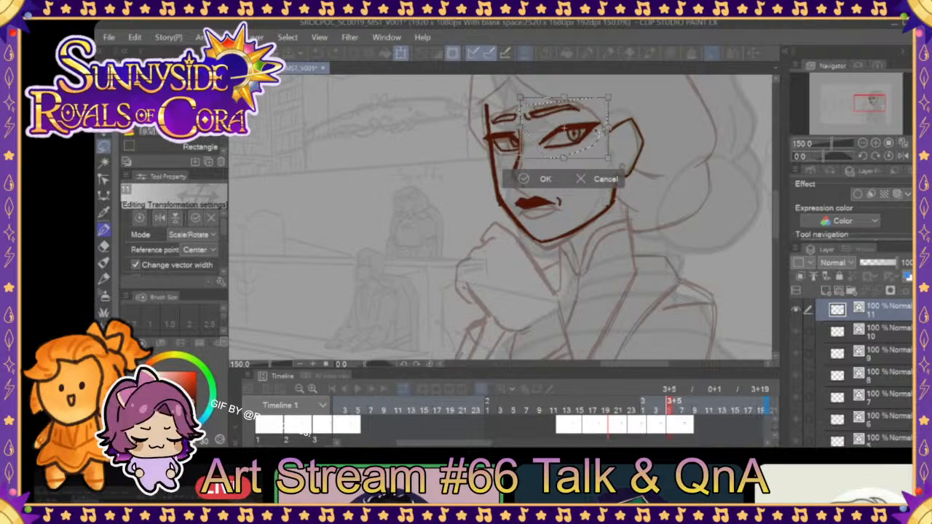
{"action": "left_click_drag", "start_coordinate": [601, 135], "coordinate": [599, 135]}
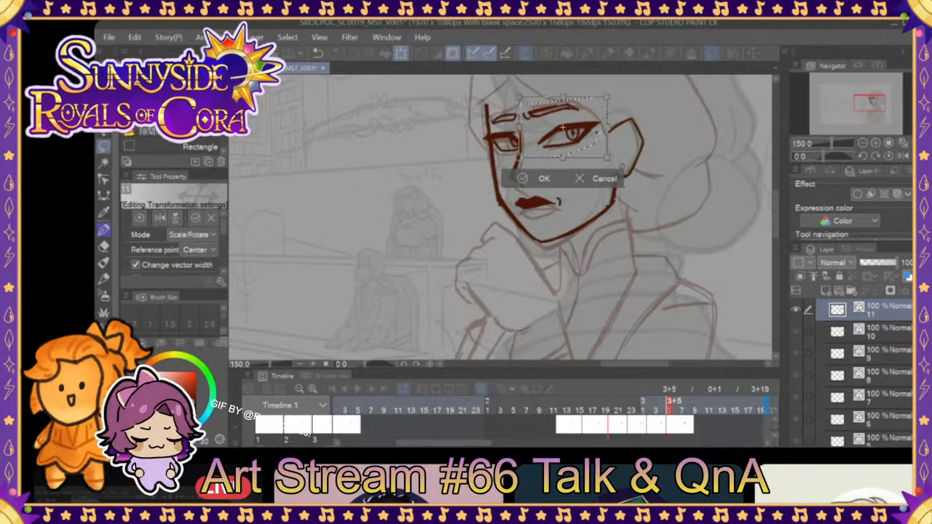
{"action": "left_click", "coordinate": [546, 179]}
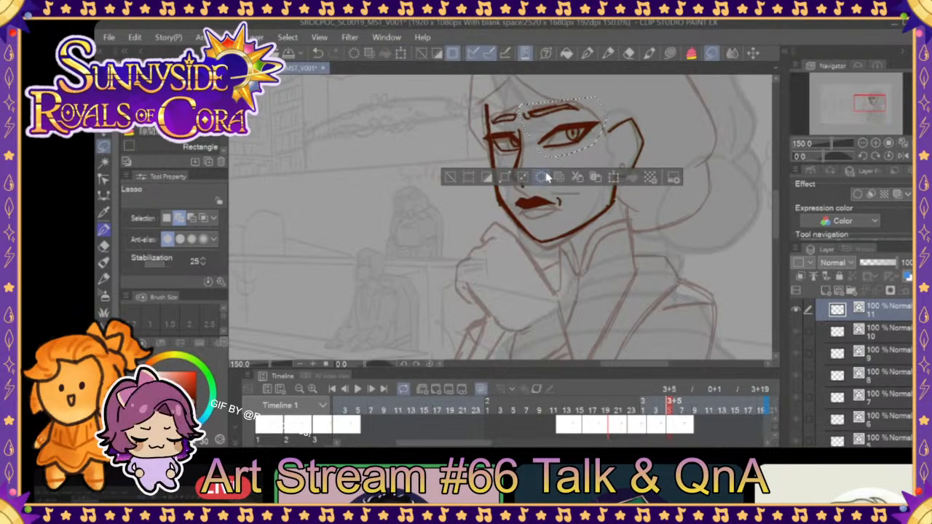
- Scrub between frames 3+3 and 3+6 to compare the adjusted eye on cel 11 with cel 10
{"action": "left_click", "coordinate": [658, 410]}
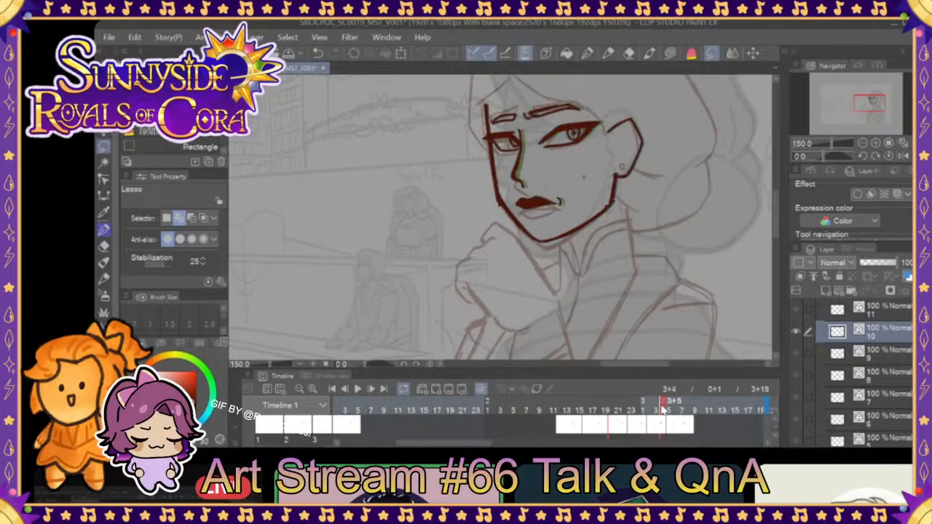
{"action": "left_click", "coordinate": [670, 409]}
{"action": "mouse_move", "coordinate": [674, 411]}
{"action": "left_mouse_down"}
{"action": "mouse_move", "coordinate": [593, 408]}
{"action": "mouse_move", "coordinate": [677, 404]}
{"action": "left_mouse_up"}
{"action": "left_click", "coordinate": [659, 405]}
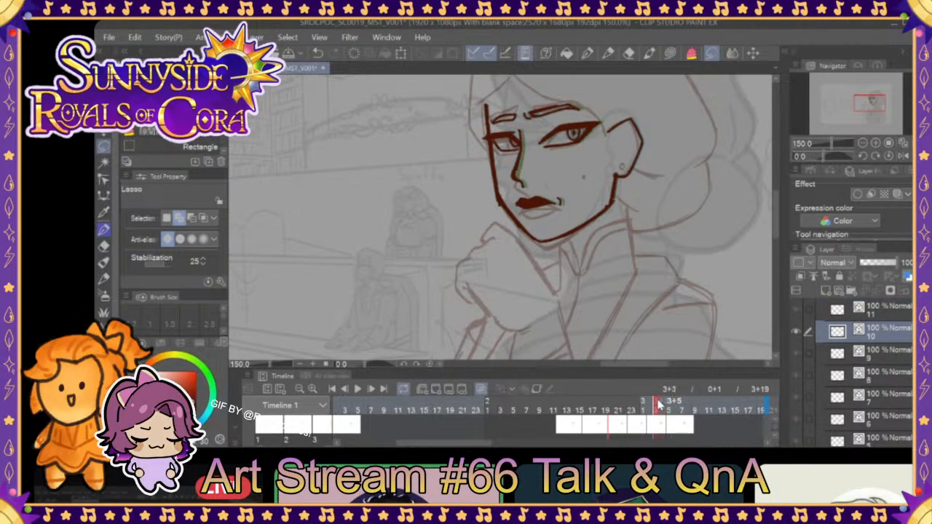
{"action": "left_click", "coordinate": [670, 407]}
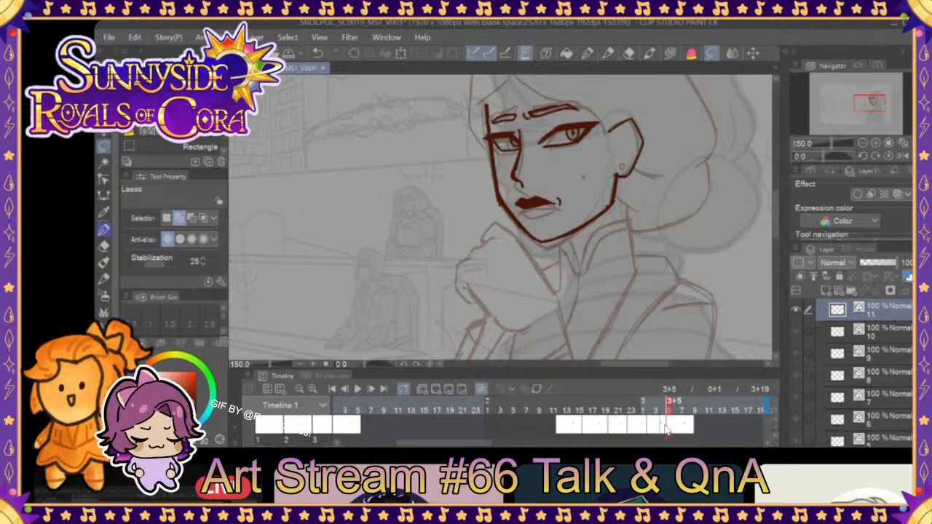
{"action": "left_click", "coordinate": [651, 410]}
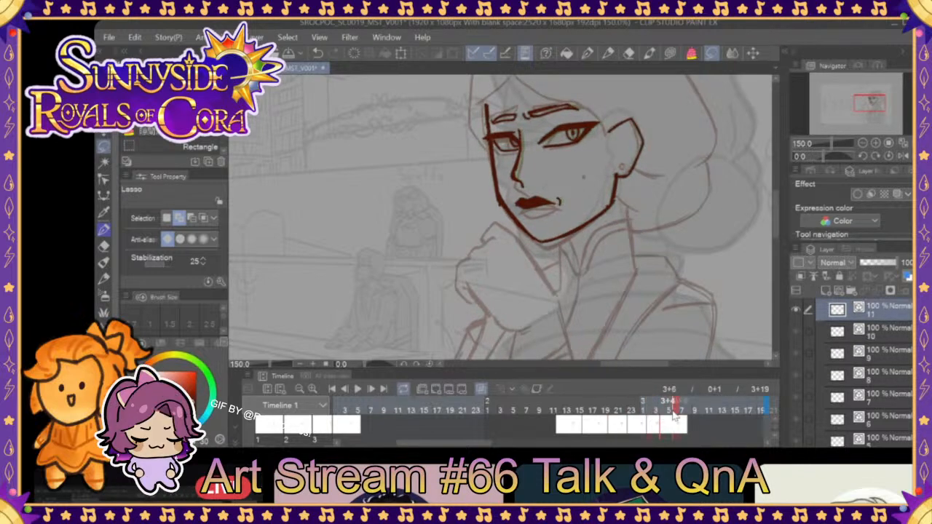
- Play the animation from the beginning, then delay cel 11 on the timeline so it starts at frame 3+7
{"action": "left_click", "coordinate": [355, 405]}
{"action": "key", "text": "space"}
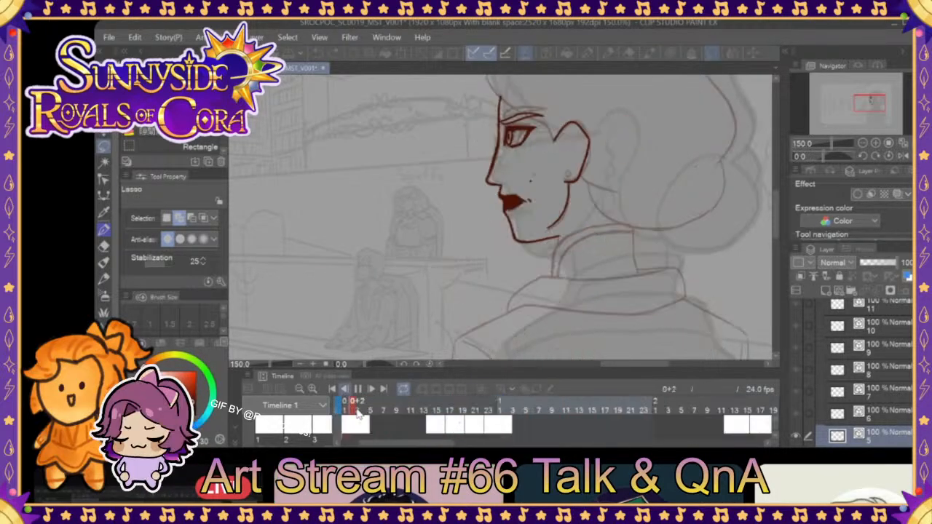
{"action": "key", "text": "space"}
{"action": "left_click_drag", "start_coordinate": [672, 428], "coordinate": [685, 428]}
- Play the animation repeatedly to judge the head turn with cel 11 starting two frames later
{"action": "left_click", "coordinate": [358, 389]}
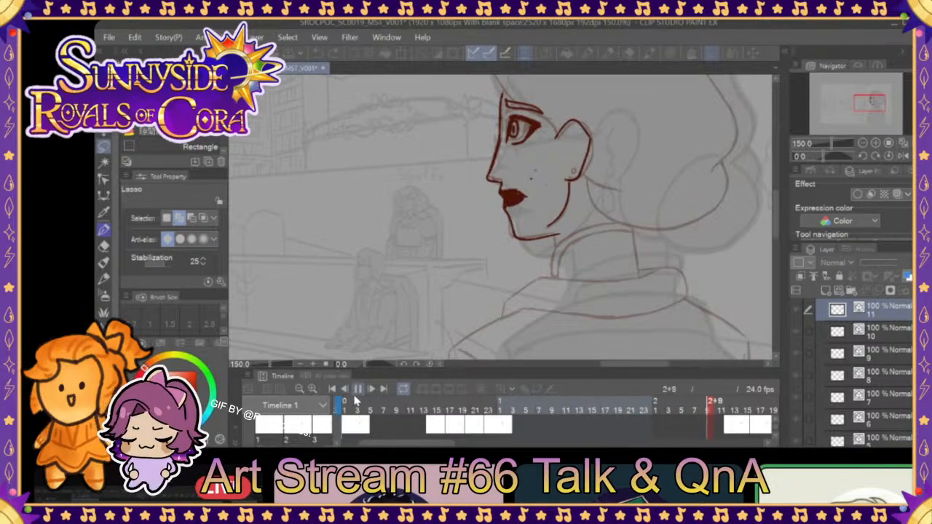
{"action": "key", "text": "space"}
{"action": "left_click_drag", "start_coordinate": [680, 431], "coordinate": [682, 445]}
{"action": "left_click", "coordinate": [476, 409]}
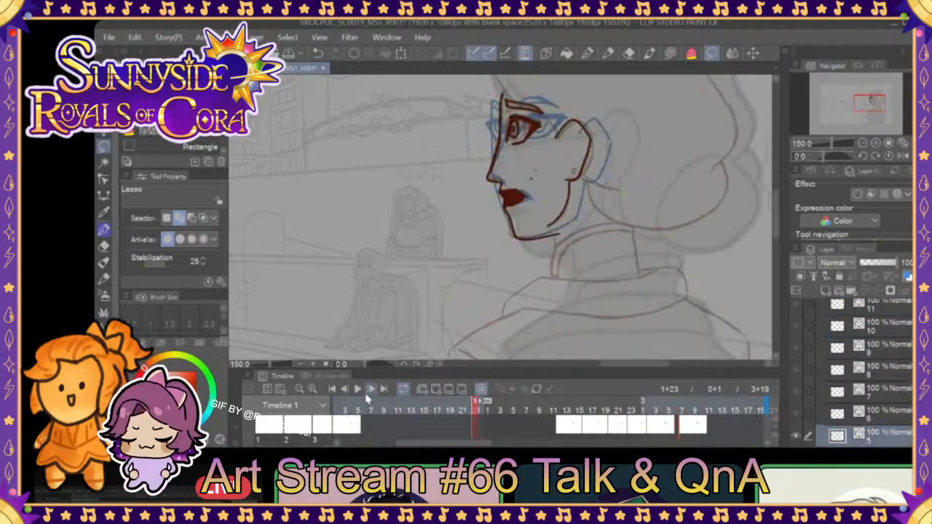
{"action": "left_click", "coordinate": [357, 389]}
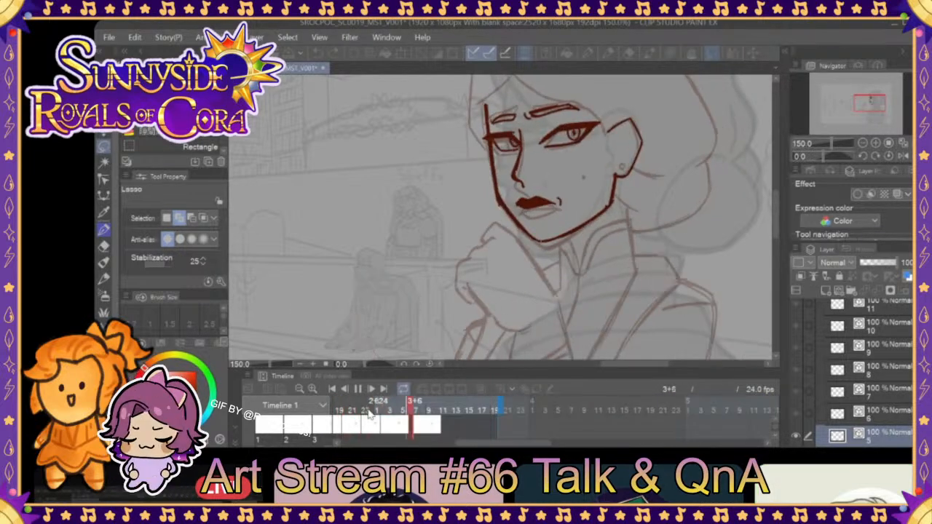
{"action": "left_click", "coordinate": [358, 388]}
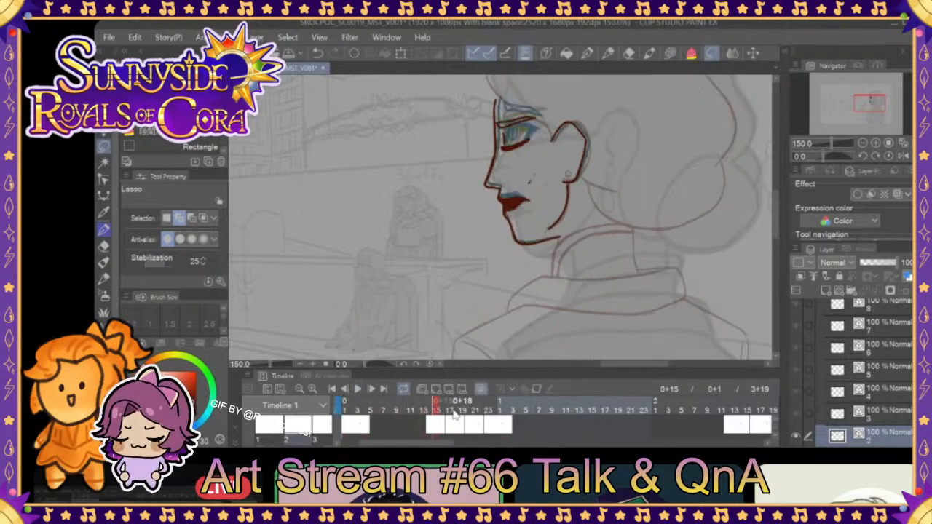
- Jump to the last frame and scrub between 3+3 and 3+9 to compare cels 10 and 11
{"action": "left_click", "coordinate": [384, 391]}
{"action": "left_click", "coordinate": [664, 406]}
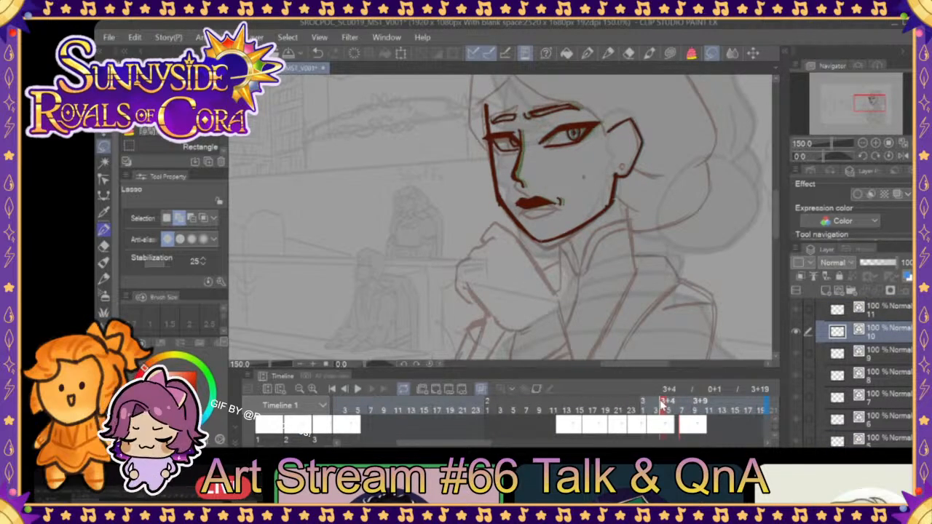
{"action": "left_click", "coordinate": [684, 406]}
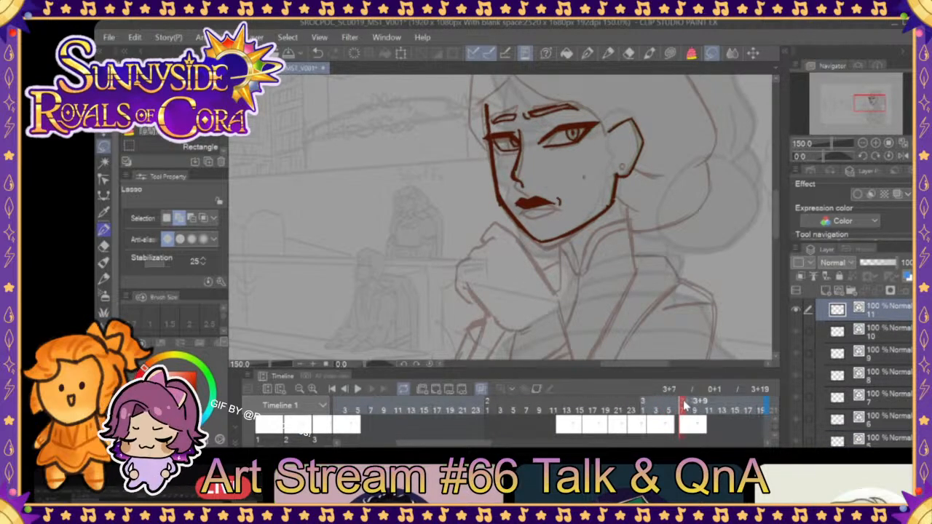
{"action": "left_click", "coordinate": [690, 406]}
{"action": "left_click_drag", "start_coordinate": [679, 406], "coordinate": [658, 406]}
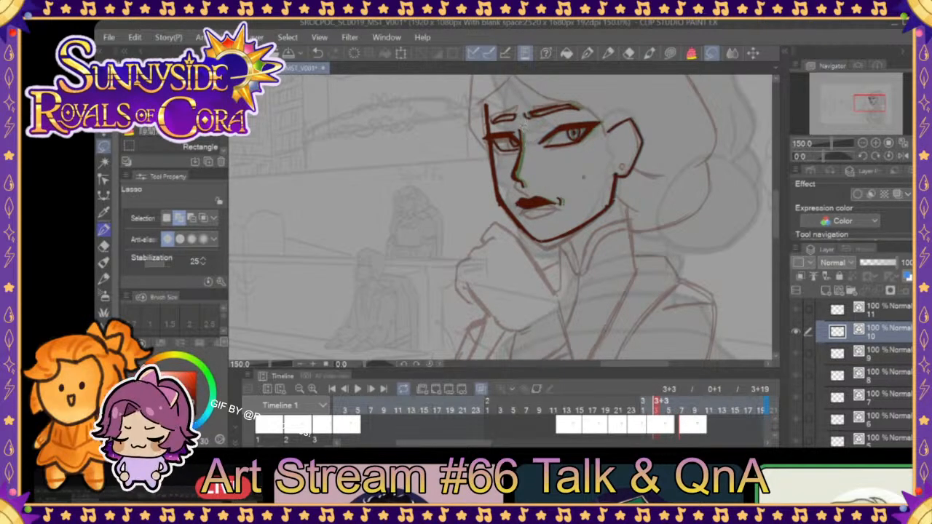
- Lasso the nose line on cel 10, nudge it slightly with a transform, and clear the selection
{"action": "mouse_move", "coordinate": [519, 128]}
{"action": "left_mouse_down"}
{"action": "mouse_move", "coordinate": [511, 180]}
{"action": "mouse_move", "coordinate": [521, 131]}
{"action": "left_mouse_up"}
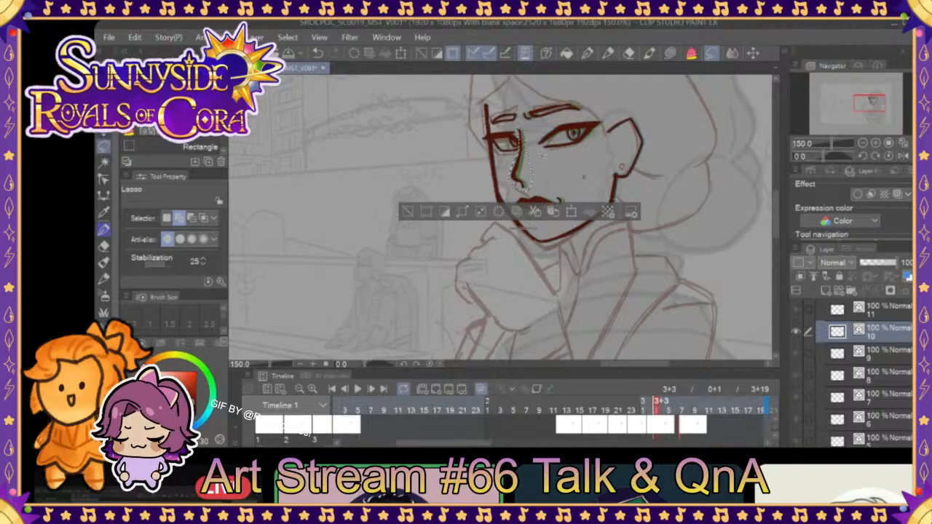
{"action": "left_click", "coordinate": [570, 212]}
{"action": "left_click_drag", "start_coordinate": [529, 175], "coordinate": [529, 176]}
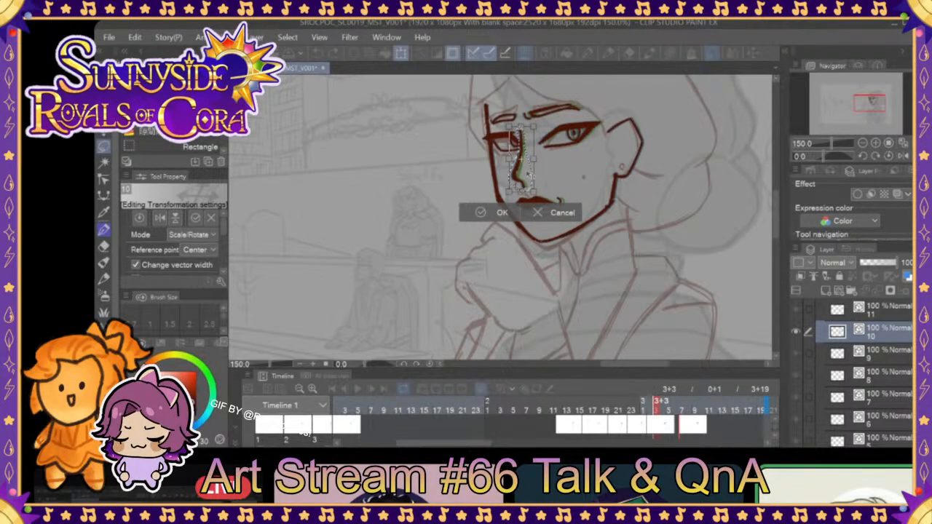
{"action": "left_click", "coordinate": [502, 212]}
{"action": "key", "text": "ctrl+d"}
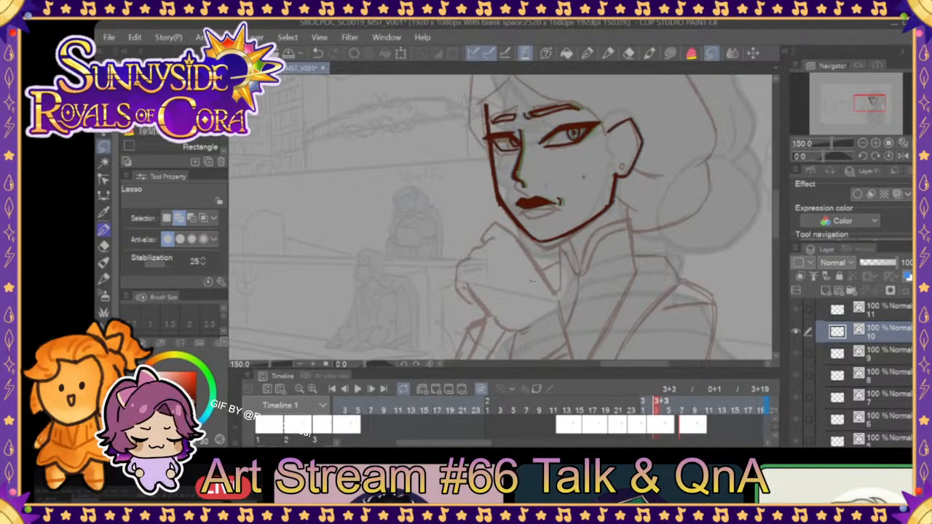
- Replay the animation and scrub through the whole head turn up to the last frame, 3+19, to check the adjusted nose
{"action": "mouse_move", "coordinate": [692, 411]}
{"action": "left_mouse_down"}
{"action": "mouse_move", "coordinate": [626, 412]}
{"action": "mouse_move", "coordinate": [720, 412]}
{"action": "mouse_move", "coordinate": [441, 412]}
{"action": "left_mouse_up"}
{"action": "key", "text": "space"}
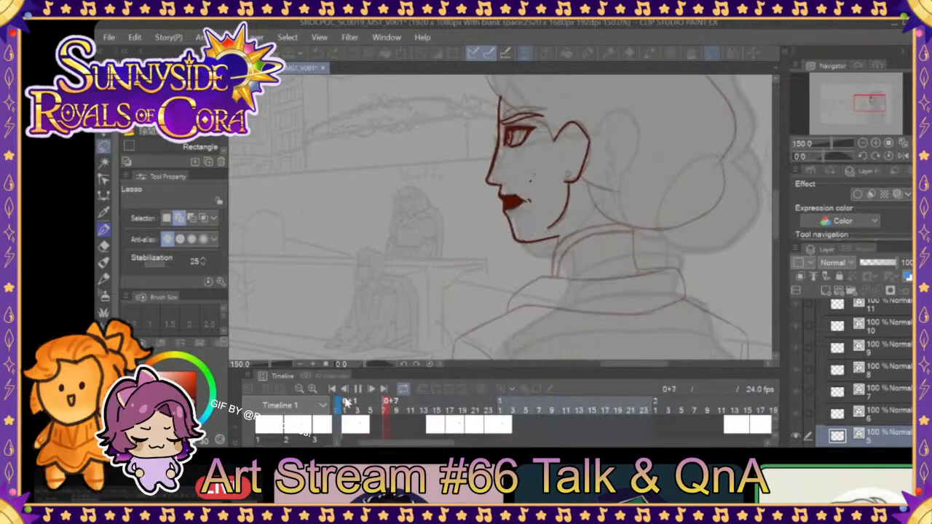
{"action": "left_click", "coordinate": [360, 390]}
{"action": "left_click_drag", "start_coordinate": [417, 412], "coordinate": [646, 399]}
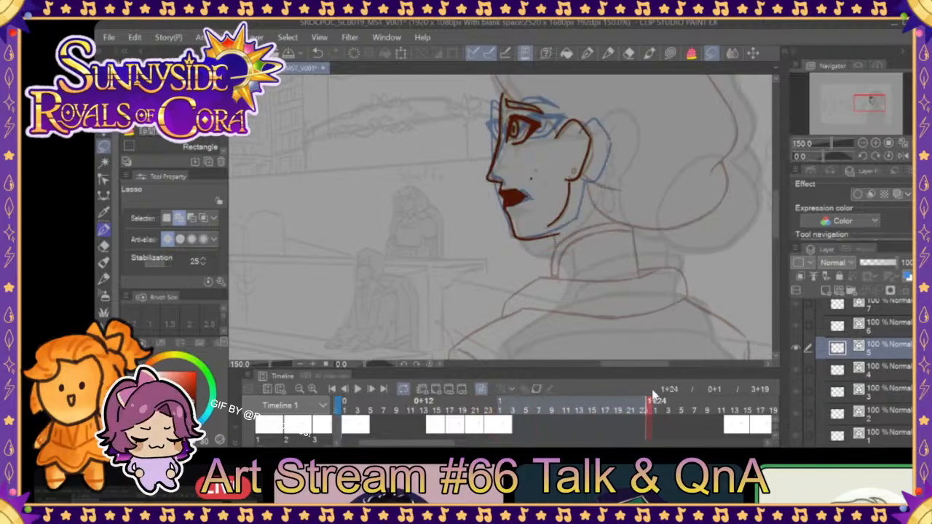
{"action": "left_click_drag", "start_coordinate": [715, 396], "coordinate": [419, 413]}
{"action": "mouse_move", "coordinate": [338, 415]}
{"action": "left_mouse_down"}
{"action": "mouse_move", "coordinate": [516, 389]}
{"action": "mouse_move", "coordinate": [862, 391]}
{"action": "left_mouse_up"}
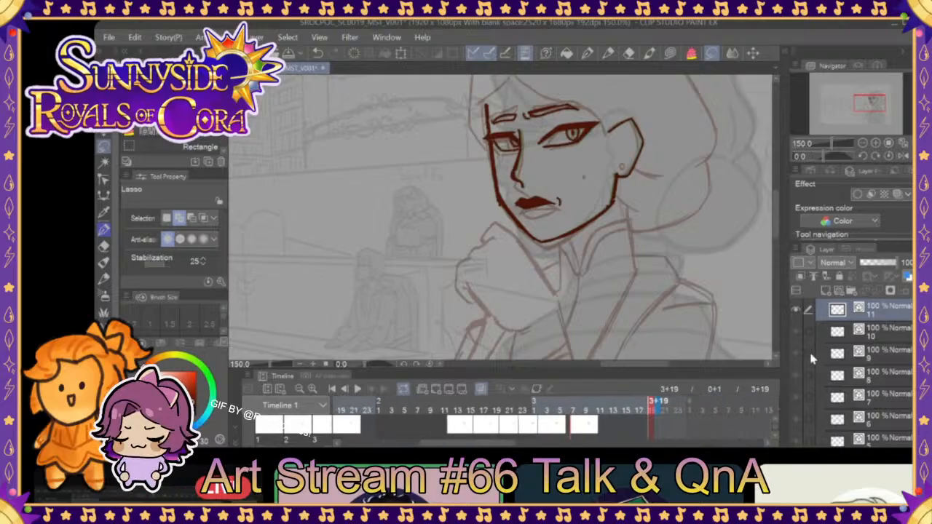
- Play back the head turn, return the start of cel 11 to frame 3+5, and replay from the beginning
{"action": "left_click", "coordinate": [357, 389]}
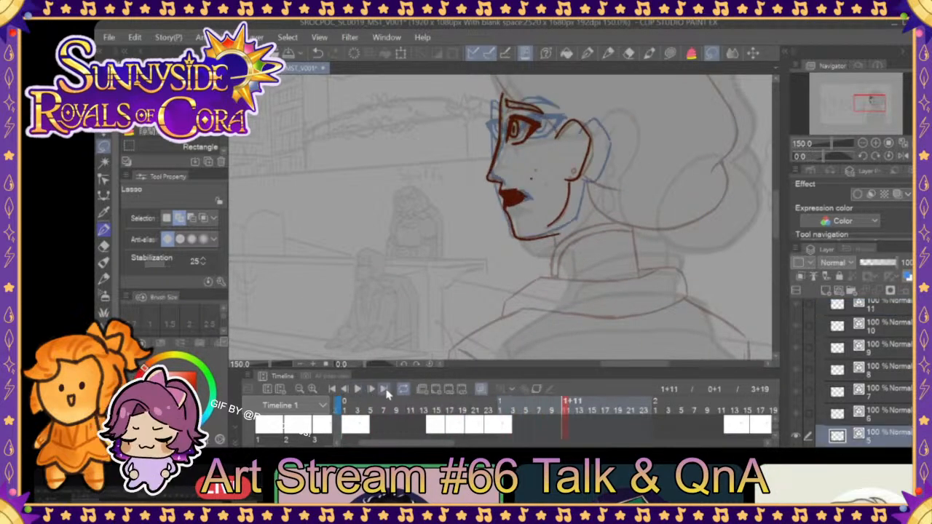
{"action": "left_click", "coordinate": [358, 390]}
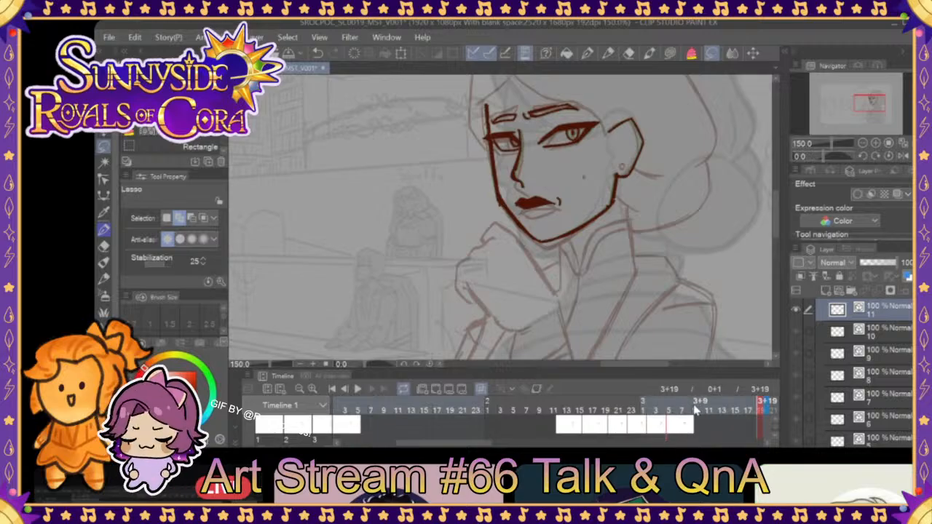
{"action": "left_click", "coordinate": [437, 401]}
{"action": "left_click", "coordinate": [357, 390]}
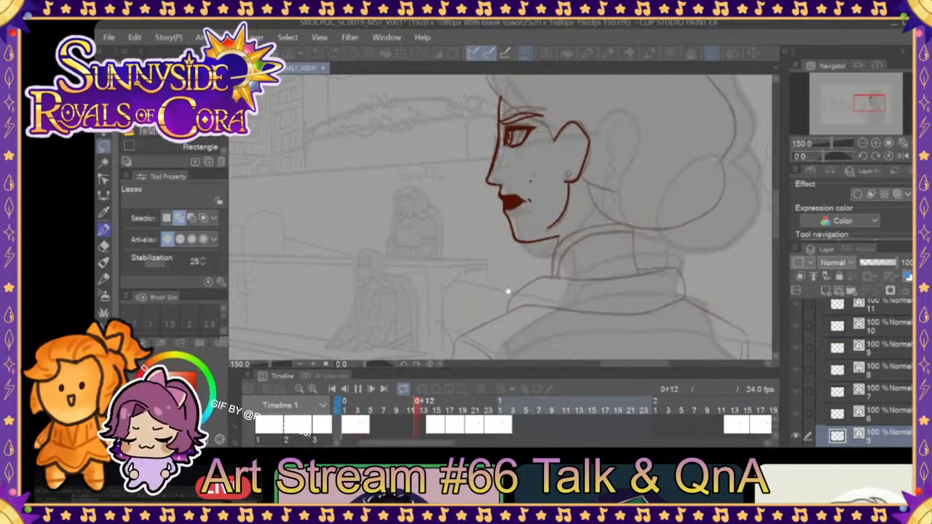
- Watch the looping head turn with the full figure in view at 50% and at 100%, then stop playback
{"action": "double_click", "coordinate": [863, 142]}
{"action": "left_click", "coordinate": [862, 144]}
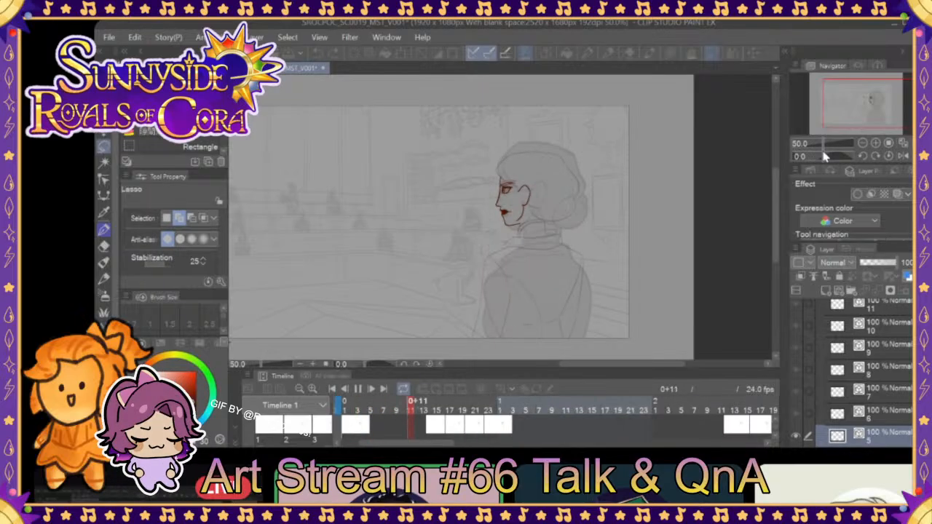
{"action": "left_click", "coordinate": [888, 144]}
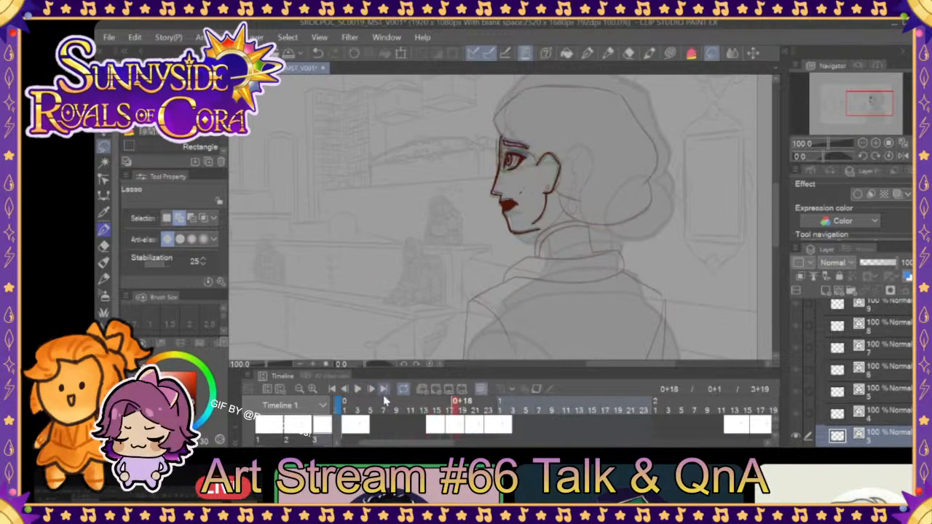
{"action": "key", "text": "space"}
- Alternate between frames 3+3 and 3+5 to compare the faces on cels 10 and 11
{"action": "left_click", "coordinate": [660, 409]}
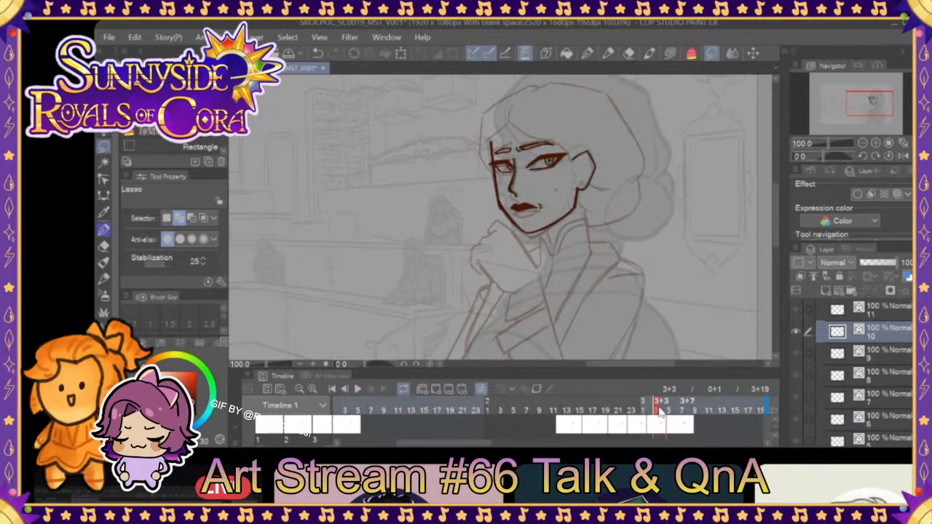
{"action": "left_click", "coordinate": [669, 410]}
{"action": "left_click", "coordinate": [662, 409]}
{"action": "left_click", "coordinate": [668, 410]}
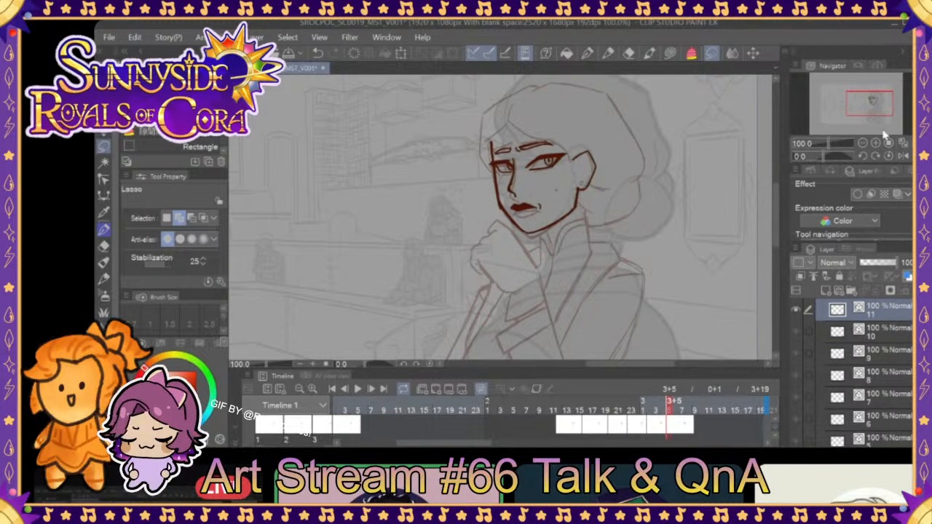
- Nudge the whole face drawing on cel 11 slightly with Move layer at 200% view and check it around frame 3+6
{"action": "left_click", "coordinate": [876, 144]}
{"action": "key", "text": "k"}
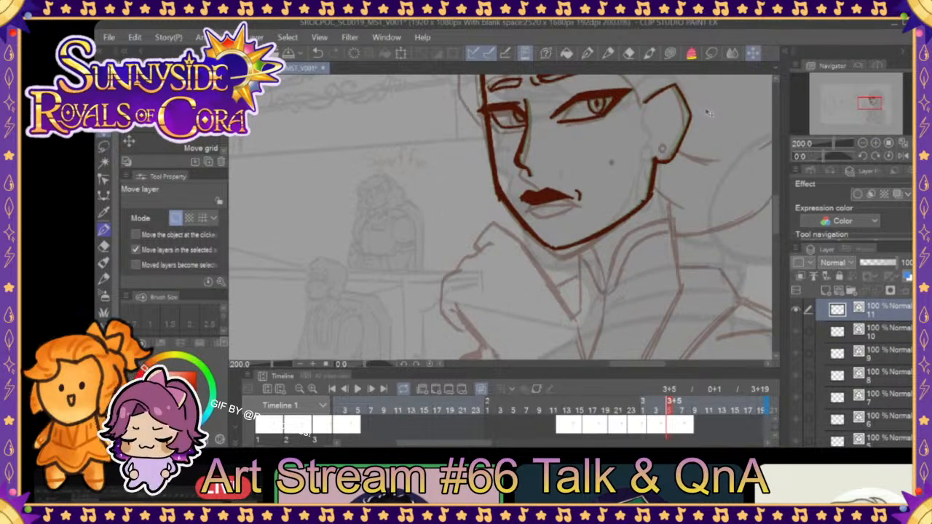
{"action": "mouse_move", "coordinate": [668, 411]}
{"action": "left_mouse_down"}
{"action": "mouse_move", "coordinate": [620, 411]}
{"action": "mouse_move", "coordinate": [675, 410]}
{"action": "left_mouse_up"}
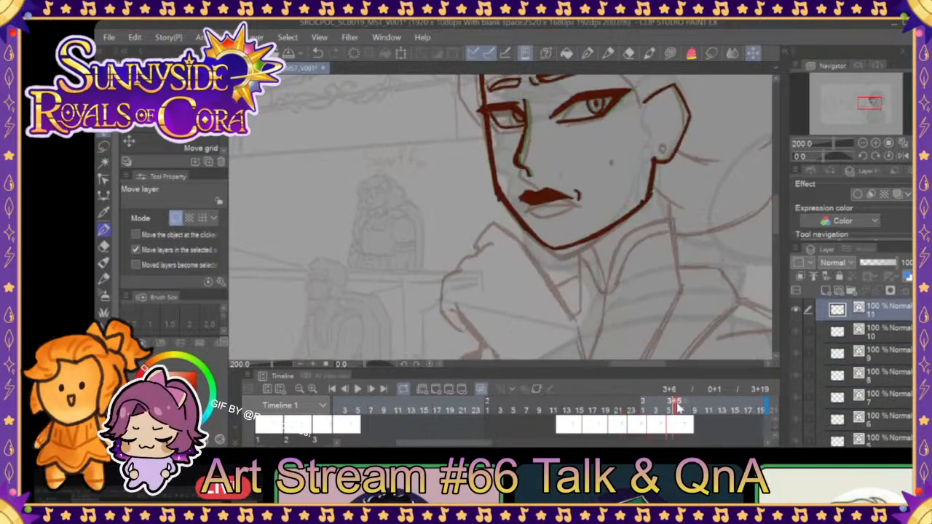
- Play back the head turn at 150% view, stop it, and jump to the last frame, 3+19
{"action": "left_click", "coordinate": [862, 143]}
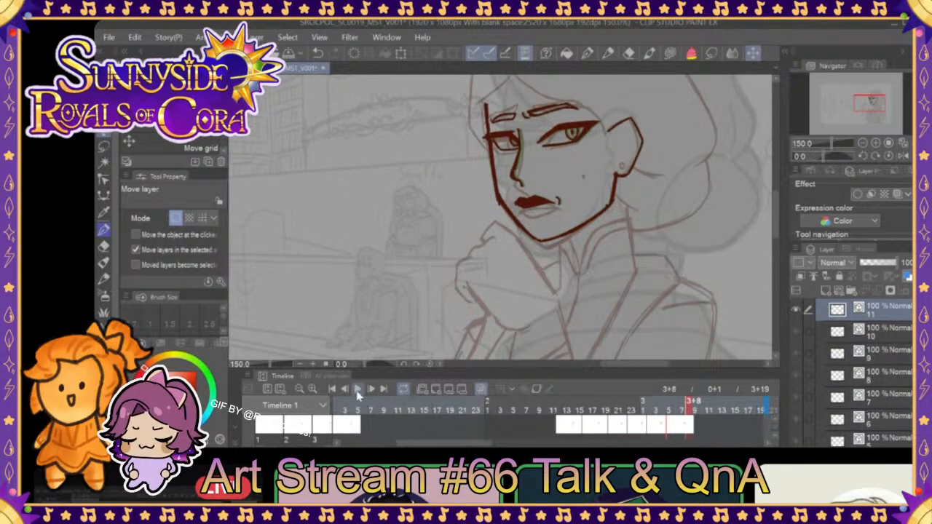
{"action": "left_click", "coordinate": [357, 389]}
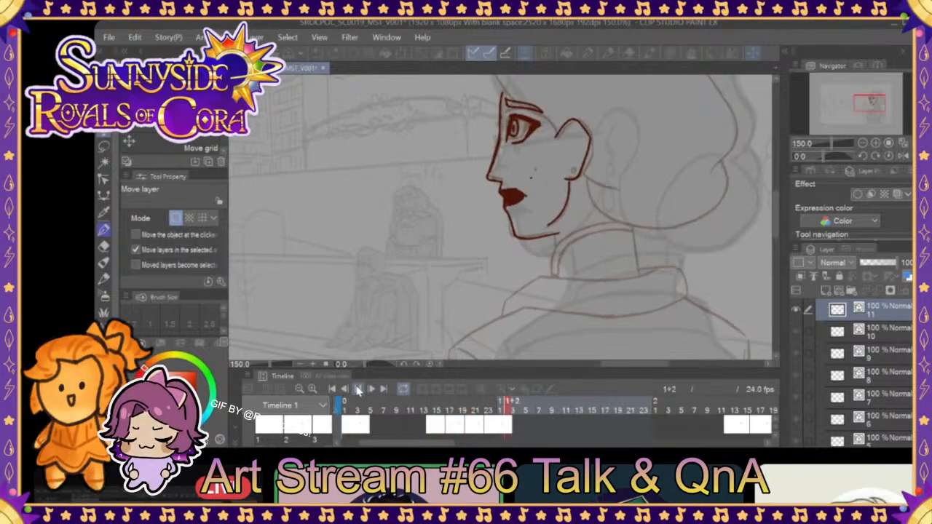
{"action": "left_click", "coordinate": [358, 390]}
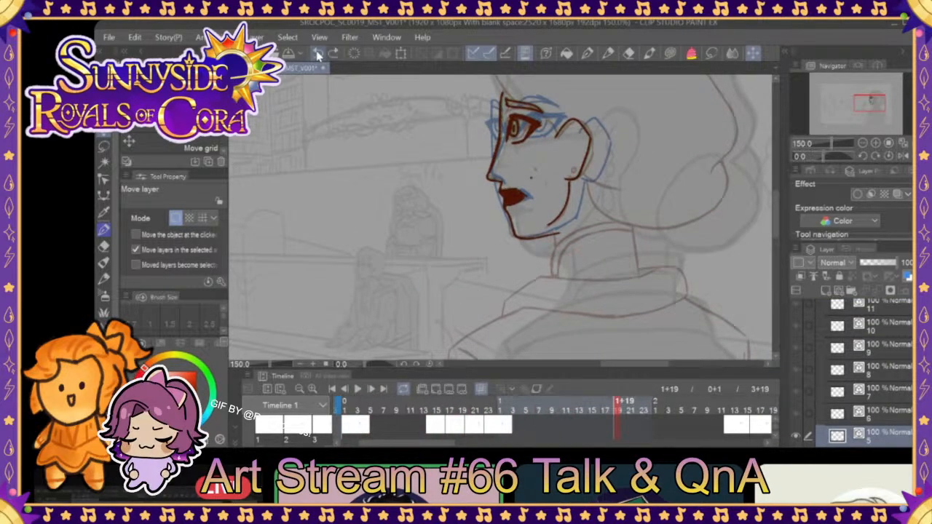
{"action": "left_click", "coordinate": [386, 390]}
{"action": "left_click", "coordinate": [383, 392]}
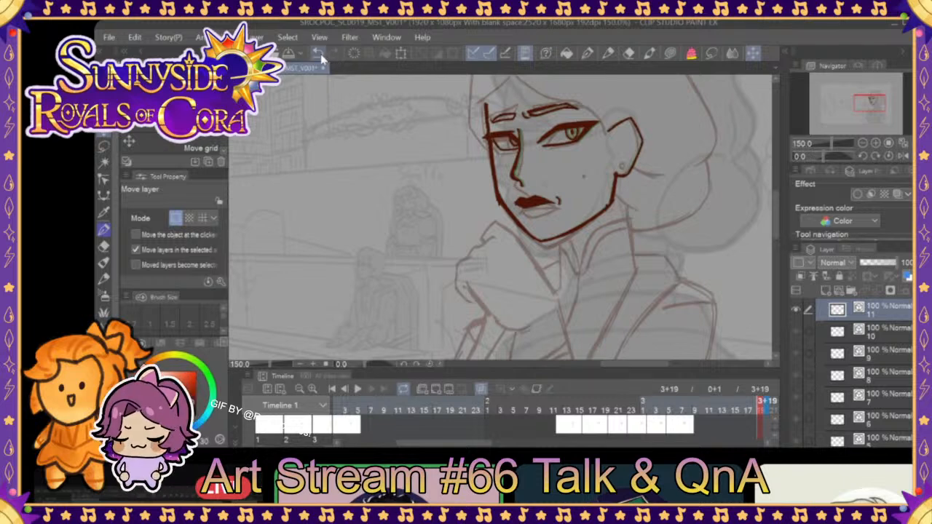
- Set the timeline's playback range to start at frame 3+10 and end at frame 4+14
{"action": "left_click", "coordinate": [675, 409]}
{"action": "left_click_drag", "start_coordinate": [702, 406], "coordinate": [801, 397]}
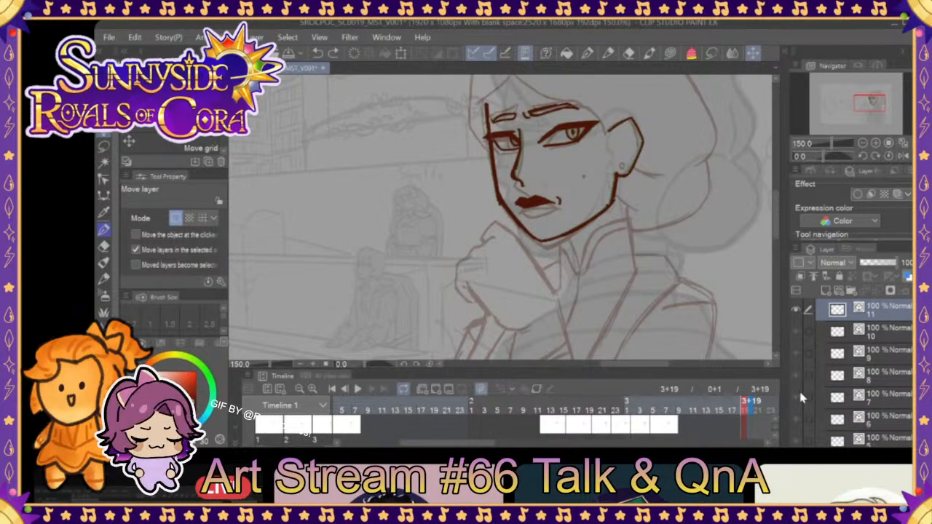
{"action": "left_click", "coordinate": [864, 143]}
{"action": "left_click", "coordinate": [864, 143]}
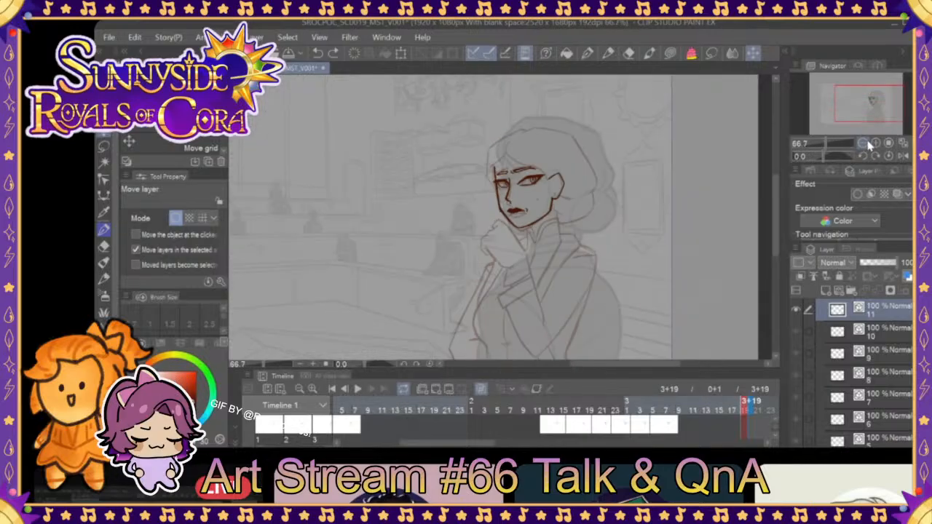
{"action": "left_click_drag", "start_coordinate": [477, 446], "coordinate": [418, 445]}
{"action": "left_click_drag", "start_coordinate": [697, 399], "coordinate": [809, 399]}
{"action": "left_click_drag", "start_coordinate": [436, 445], "coordinate": [530, 445]}
{"action": "mouse_move", "coordinate": [592, 408]}
{"action": "left_mouse_down"}
{"action": "mouse_move", "coordinate": [781, 406]}
{"action": "mouse_move", "coordinate": [730, 404]}
{"action": "left_mouse_up"}
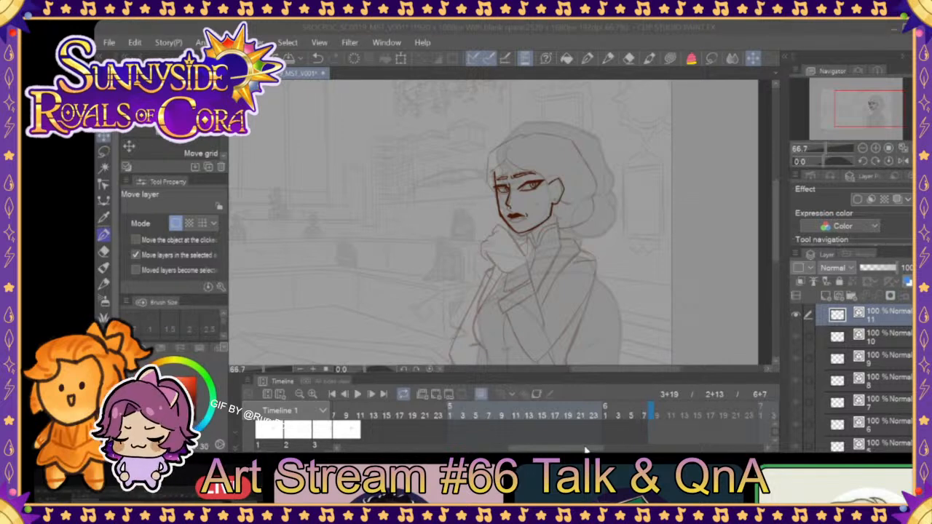
{"action": "left_click_drag", "start_coordinate": [591, 449], "coordinate": [525, 444]}
{"action": "left_click_drag", "start_coordinate": [368, 401], "coordinate": [434, 402]}
{"action": "mouse_move", "coordinate": [552, 412]}
{"action": "left_mouse_down"}
{"action": "mouse_move", "coordinate": [747, 413]}
{"action": "mouse_move", "coordinate": [641, 413]}
{"action": "mouse_move", "coordinate": [671, 413]}
{"action": "left_mouse_up"}
{"action": "mouse_move", "coordinate": [535, 444]}
{"action": "left_mouse_down"}
{"action": "mouse_move", "coordinate": [601, 444]}
{"action": "mouse_move", "coordinate": [534, 435]}
{"action": "mouse_move", "coordinate": [510, 412]}
{"action": "mouse_move", "coordinate": [458, 412]}
{"action": "mouse_move", "coordinate": [666, 413]}
{"action": "mouse_move", "coordinate": [494, 412]}
{"action": "left_mouse_up"}
{"action": "mouse_move", "coordinate": [554, 415]}
{"action": "left_mouse_down"}
{"action": "mouse_move", "coordinate": [639, 422]}
{"action": "mouse_move", "coordinate": [504, 413]}
{"action": "mouse_move", "coordinate": [613, 422]}
{"action": "left_mouse_up"}
{"action": "left_click_drag", "start_coordinate": [573, 412], "coordinate": [590, 412]}
- Create a new cel at frame 4+1 and trace the far side of the face from forehead to cheek with the pen at 150% view
{"action": "left_click", "coordinate": [448, 389]}
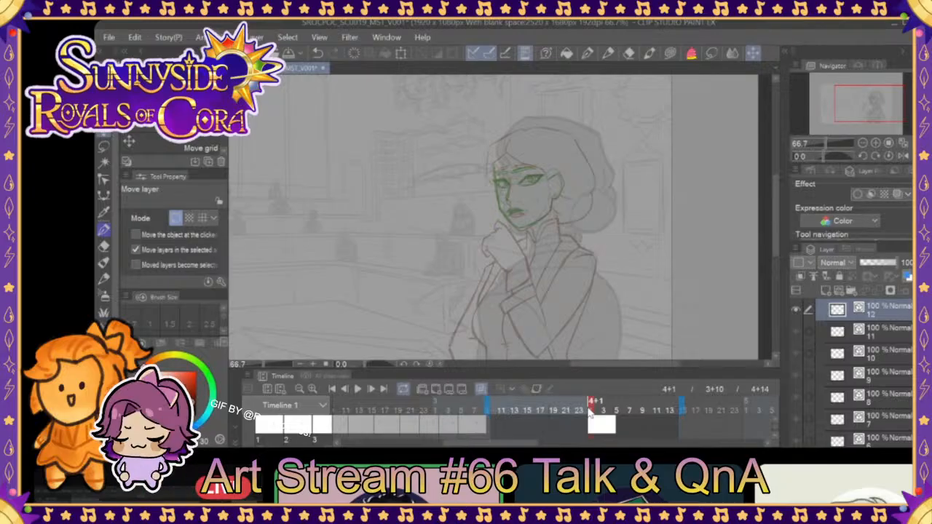
{"action": "left_click", "coordinate": [589, 54]}
{"action": "left_click", "coordinate": [876, 144]}
{"action": "left_click", "coordinate": [875, 143]}
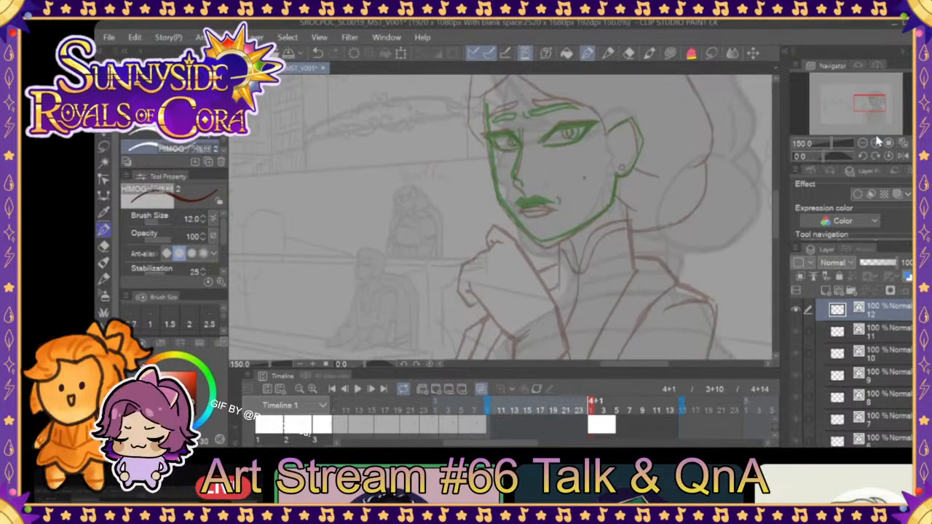
{"action": "left_click_drag", "start_coordinate": [776, 210], "coordinate": [777, 202]}
{"action": "left_click_drag", "start_coordinate": [485, 144], "coordinate": [495, 244]}
{"action": "left_click_drag", "start_coordinate": [491, 211], "coordinate": [496, 244]}
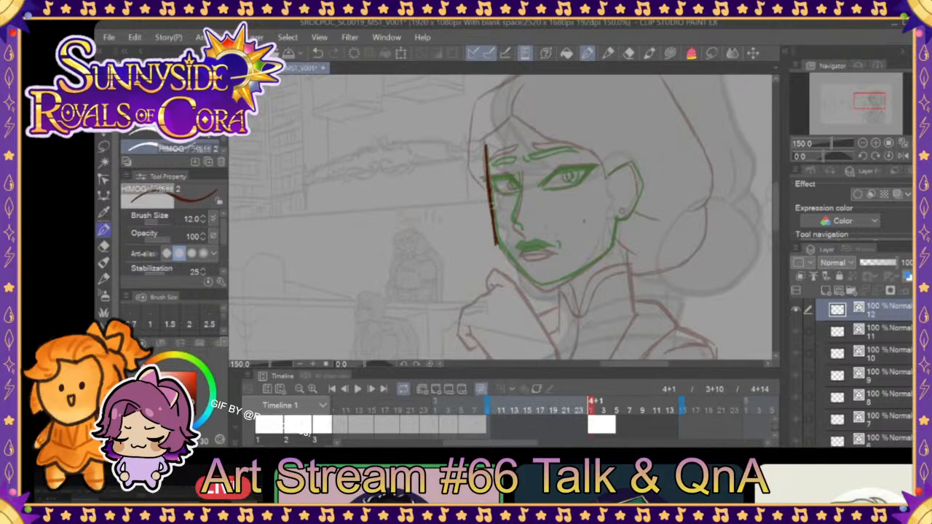
- Set the pen's stabilization to 31 and trace the jawline from the far cheek around the chin up to the ear
{"action": "left_click", "coordinate": [203, 269]}
{"action": "left_click", "coordinate": [203, 269]}
{"action": "left_click", "coordinate": [203, 270]}
{"action": "left_click", "coordinate": [203, 270]}
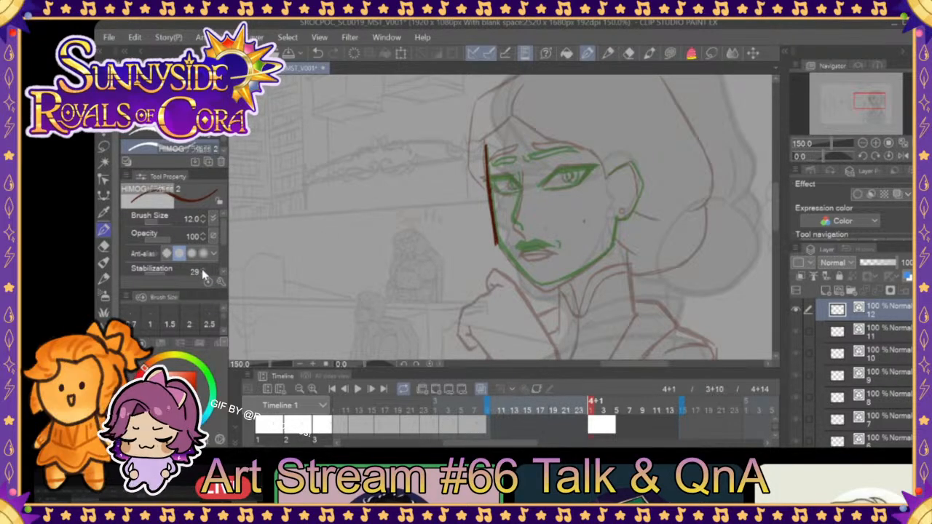
{"action": "left_click", "coordinate": [203, 269]}
{"action": "left_click", "coordinate": [203, 269]}
{"action": "mouse_move", "coordinate": [495, 235]}
{"action": "left_mouse_down"}
{"action": "mouse_move", "coordinate": [542, 284]}
{"action": "mouse_move", "coordinate": [593, 266]}
{"action": "left_mouse_up"}
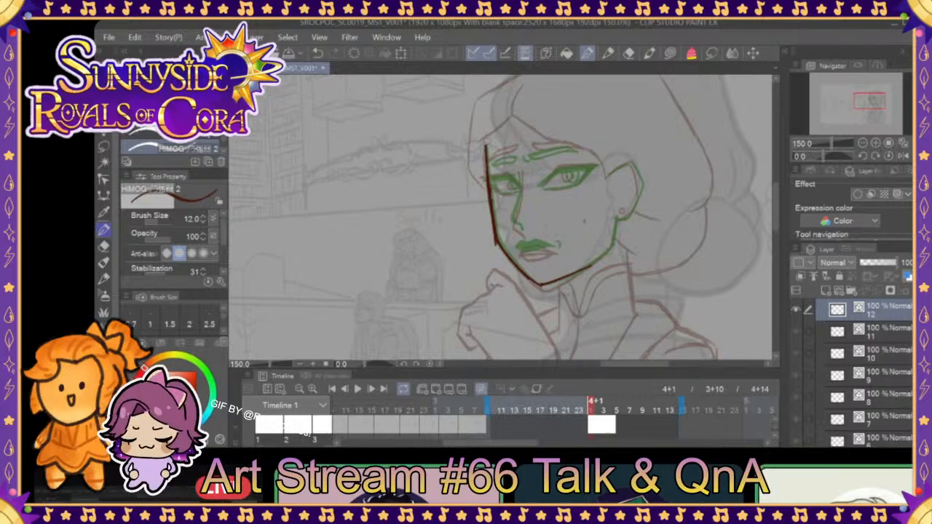
{"action": "left_click", "coordinate": [317, 54]}
{"action": "left_click_drag", "start_coordinate": [543, 284], "coordinate": [603, 260]}
{"action": "left_click_drag", "start_coordinate": [540, 284], "coordinate": [610, 252]}
{"action": "left_click_drag", "start_coordinate": [617, 217], "coordinate": [609, 251]}
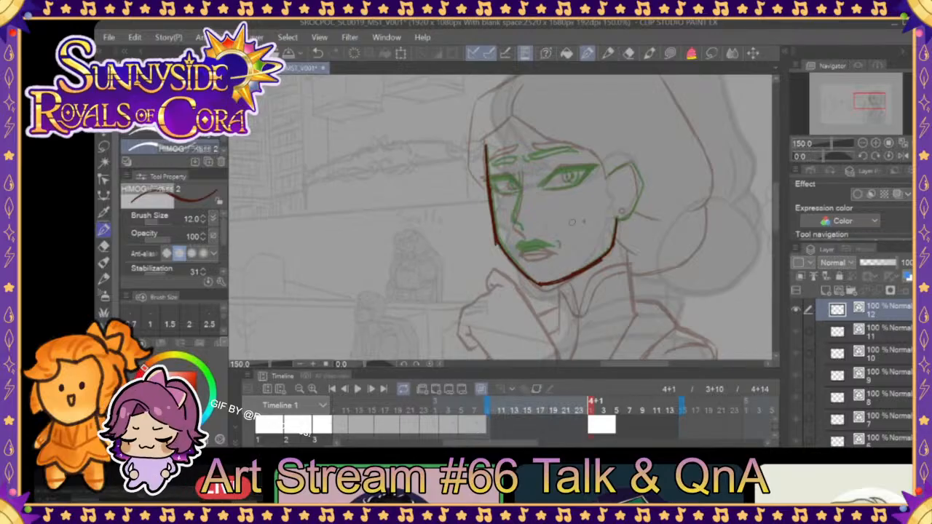
{"action": "mouse_move", "coordinate": [591, 408]}
{"action": "left_mouse_down"}
{"action": "mouse_move", "coordinate": [580, 407]}
{"action": "mouse_move", "coordinate": [590, 405]}
{"action": "left_mouse_up"}
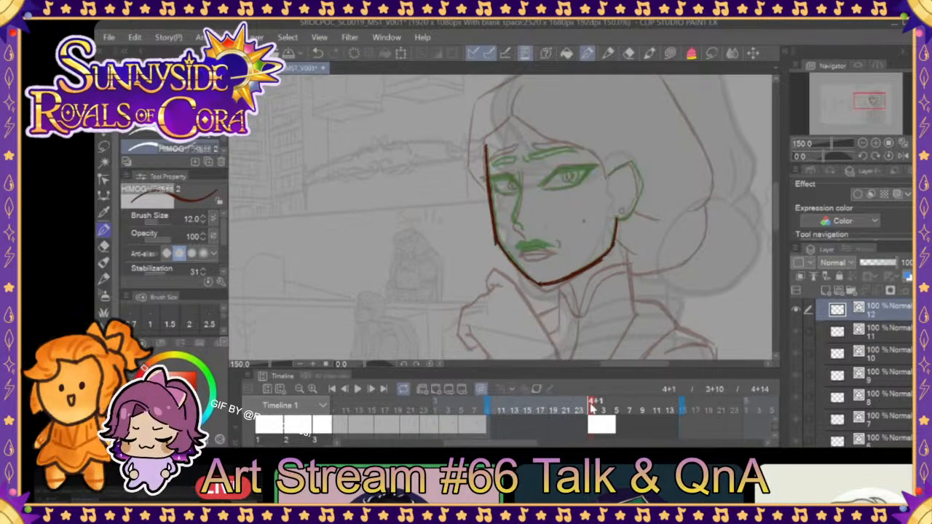
- Trace the nose line and the thick, filled upper lash line of the near eye on cel 12
{"action": "mouse_move", "coordinate": [520, 171]}
{"action": "left_mouse_down"}
{"action": "mouse_move", "coordinate": [510, 223]}
{"action": "mouse_move", "coordinate": [519, 224]}
{"action": "left_mouse_up"}
{"action": "mouse_move", "coordinate": [539, 186]}
{"action": "left_mouse_down"}
{"action": "mouse_move", "coordinate": [558, 166]}
{"action": "mouse_move", "coordinate": [590, 167]}
{"action": "left_mouse_up"}
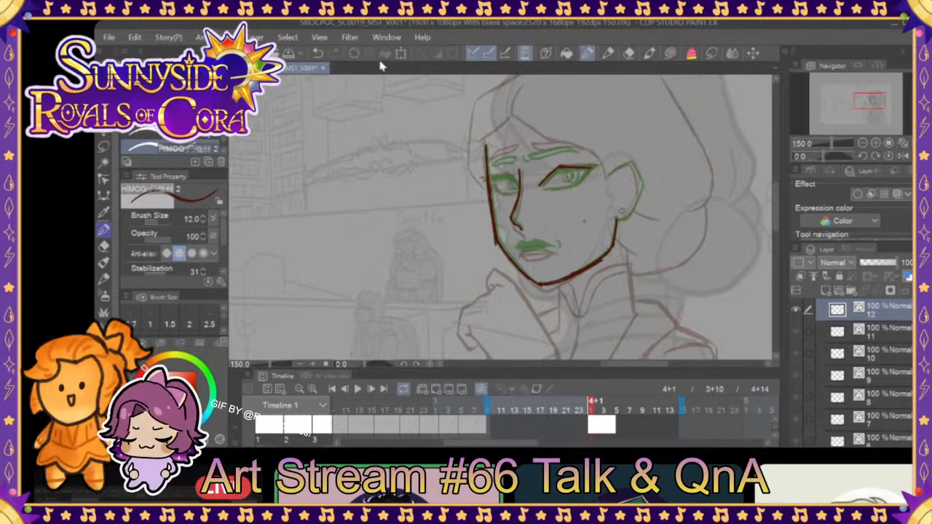
{"action": "left_click", "coordinate": [318, 53]}
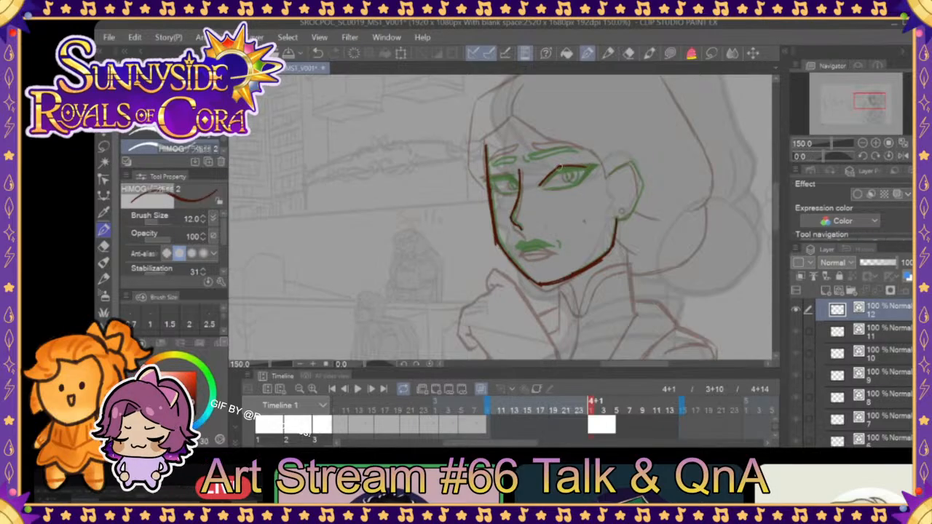
{"action": "mouse_move", "coordinate": [540, 184]}
{"action": "left_mouse_down"}
{"action": "mouse_move", "coordinate": [567, 163]}
{"action": "mouse_move", "coordinate": [599, 165]}
{"action": "left_mouse_up"}
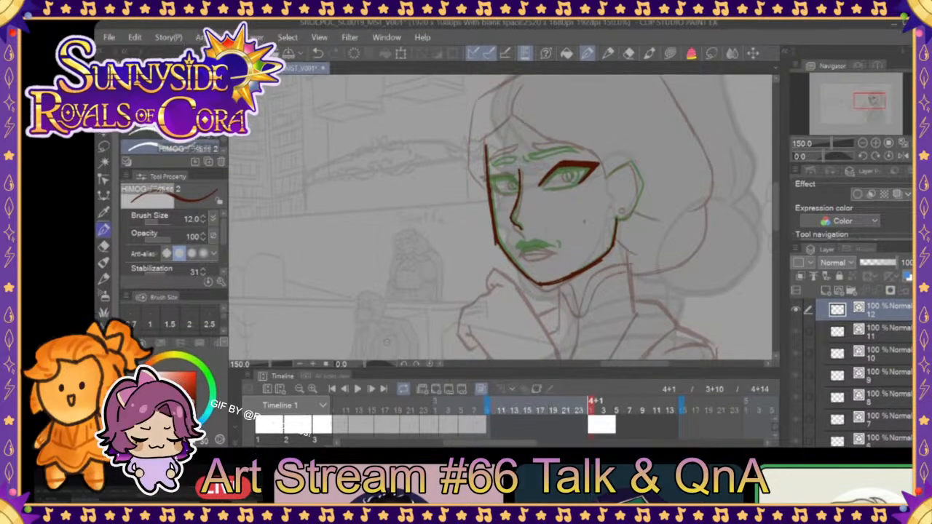
{"action": "left_click_drag", "start_coordinate": [591, 163], "coordinate": [598, 168]}
- Trace the near eye's lower lid, redoing the stroke as needed, and add a short crease mark beneath it
{"action": "left_click_drag", "start_coordinate": [546, 189], "coordinate": [587, 179]}
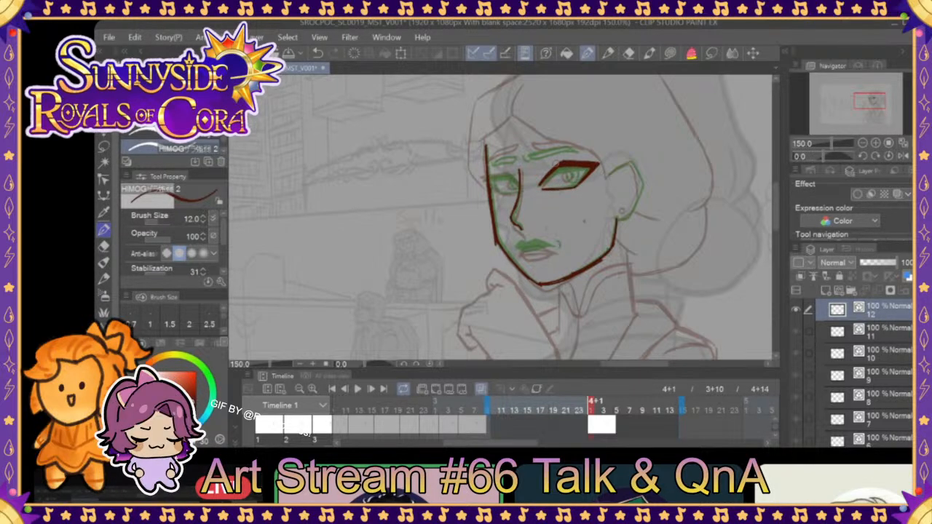
{"action": "key", "text": "ctrl+z"}
{"action": "key", "text": "ctrl+z"}
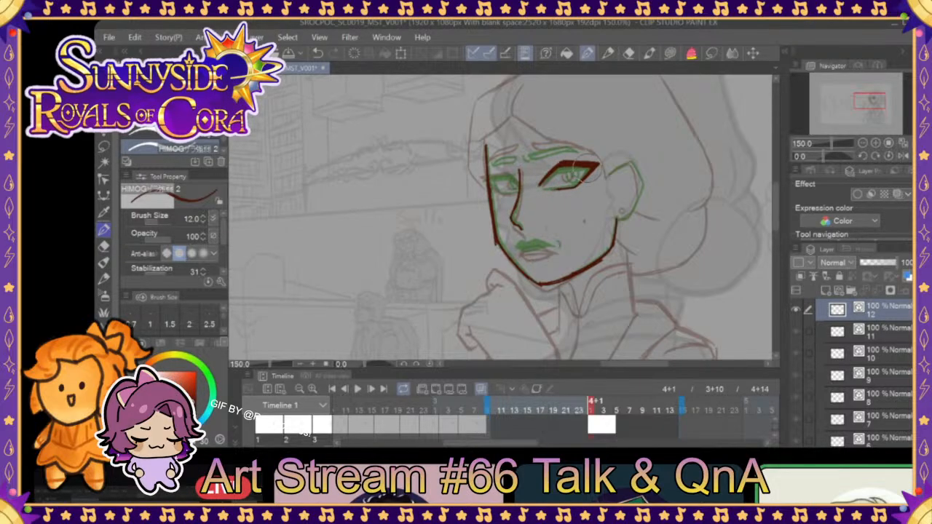
{"action": "left_click_drag", "start_coordinate": [542, 191], "coordinate": [568, 187]}
{"action": "left_click", "coordinate": [317, 53]}
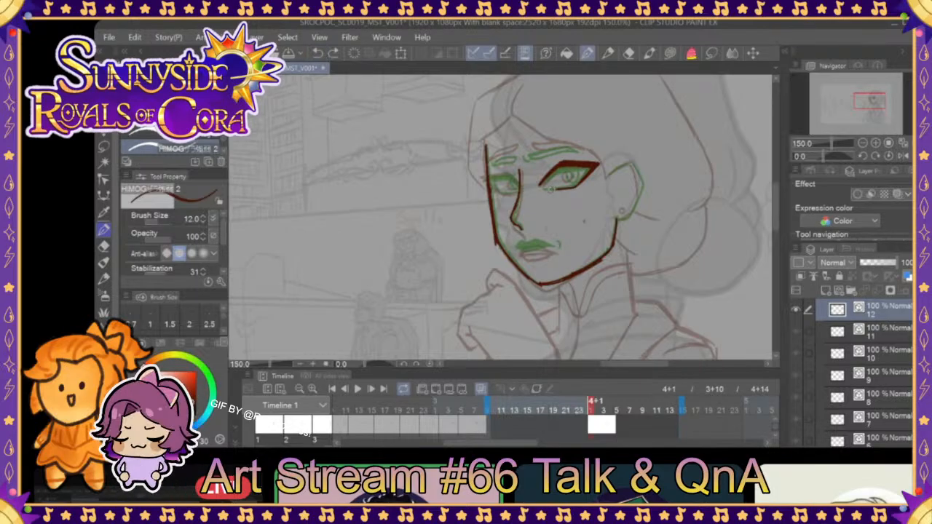
{"action": "left_click", "coordinate": [333, 53]}
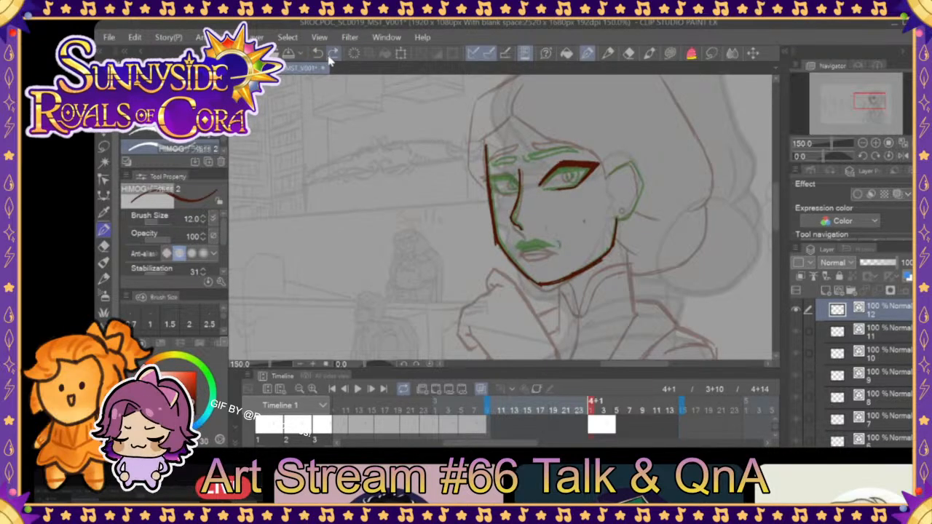
{"action": "left_click_drag", "start_coordinate": [545, 192], "coordinate": [552, 195]}
{"action": "left_click_drag", "start_coordinate": [591, 409], "coordinate": [594, 410]}
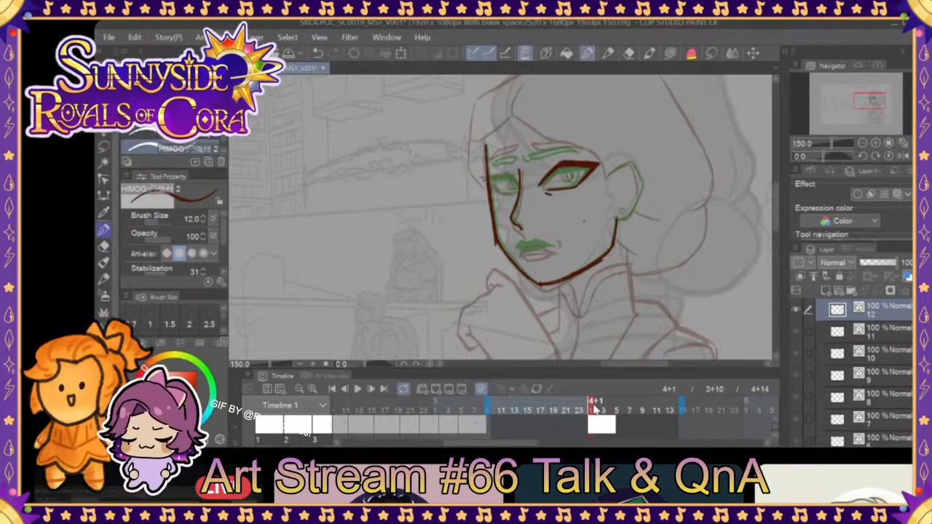
{"action": "left_click_drag", "start_coordinate": [594, 410], "coordinate": [593, 410]}
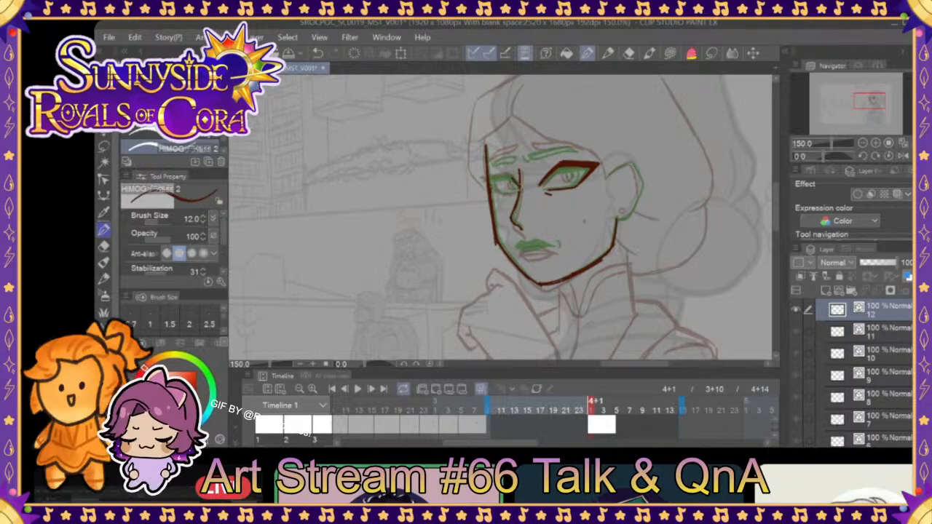
- Trace the far eye's lids with a thick upper lash and draw the iris and pupil in both eyes, redrawing them as ovals
{"action": "left_click_drag", "start_coordinate": [514, 176], "coordinate": [492, 178]}
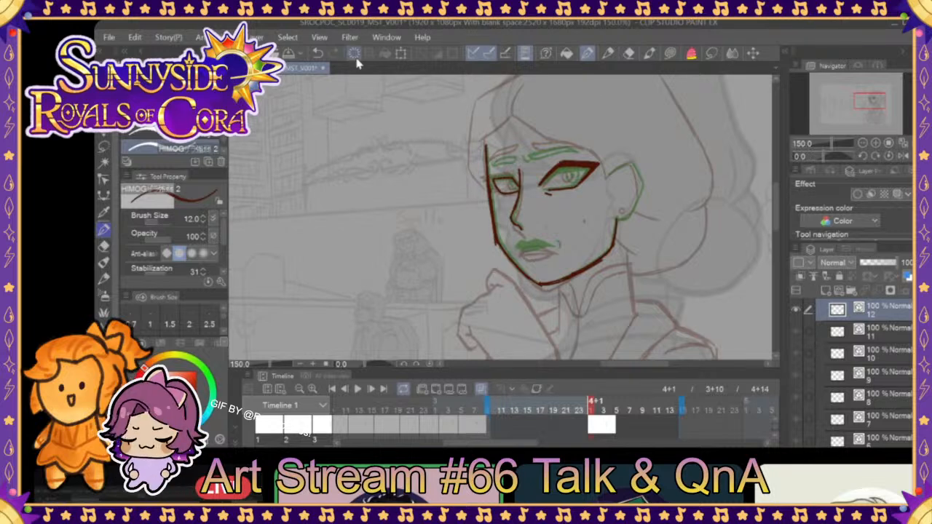
{"action": "left_click", "coordinate": [318, 56]}
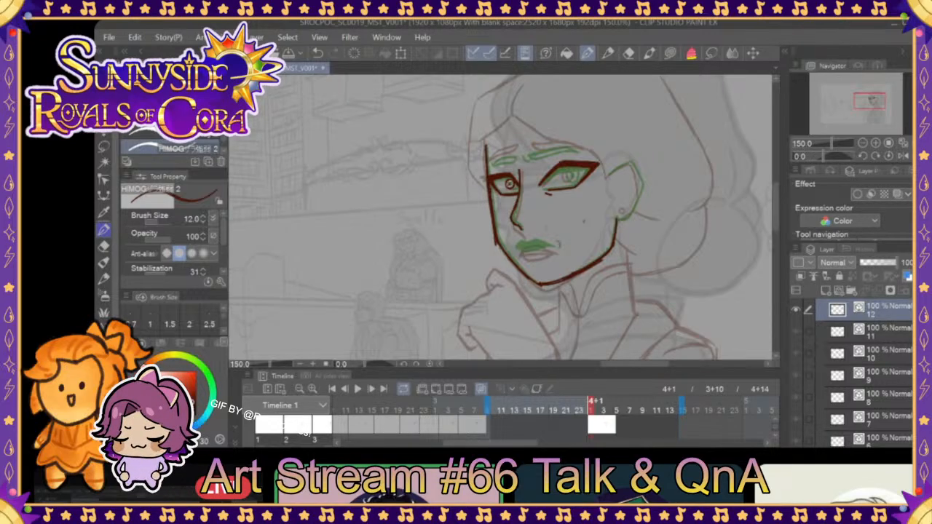
{"action": "left_click_drag", "start_coordinate": [564, 175], "coordinate": [567, 176]}
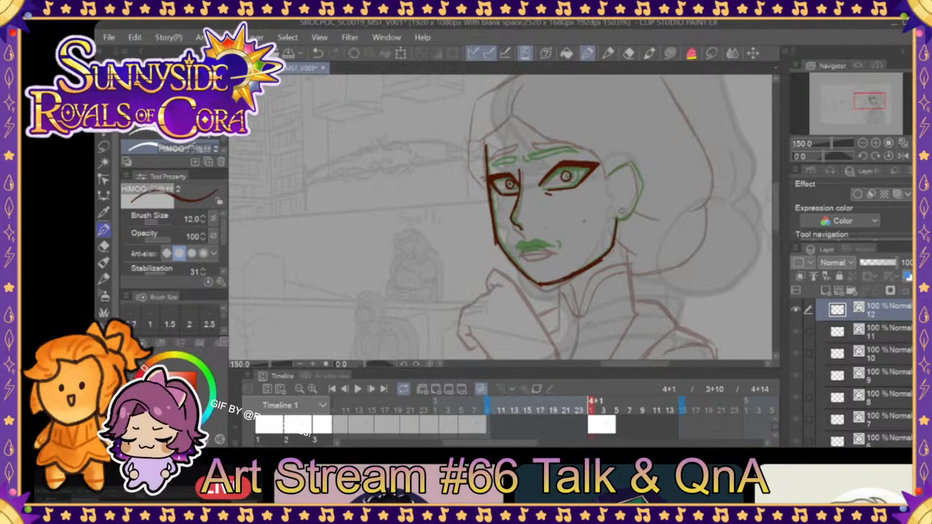
{"action": "left_click", "coordinate": [318, 55]}
{"action": "left_click", "coordinate": [318, 55]}
{"action": "left_click_drag", "start_coordinate": [508, 181], "coordinate": [510, 188]}
{"action": "left_click", "coordinate": [318, 54]}
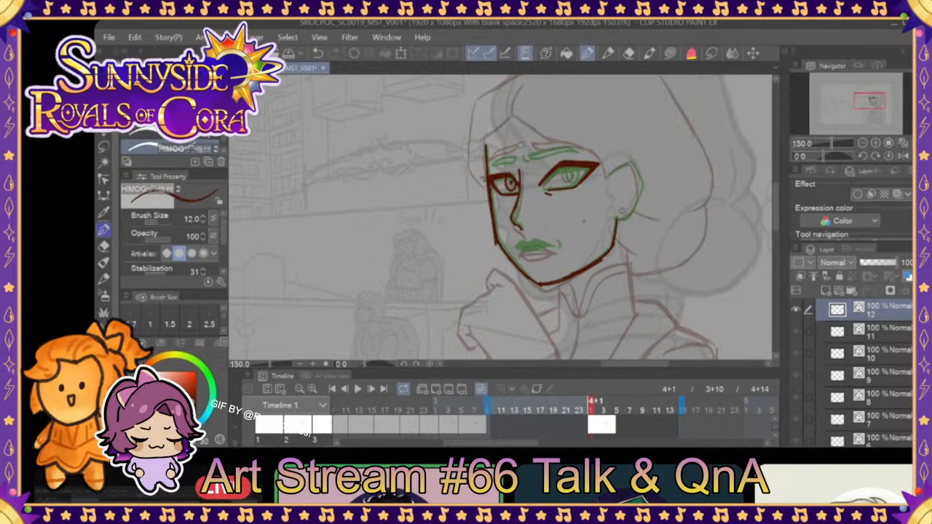
{"action": "mouse_move", "coordinate": [566, 168]}
{"action": "left_mouse_down"}
{"action": "mouse_move", "coordinate": [571, 181]}
{"action": "mouse_move", "coordinate": [568, 172]}
{"action": "left_mouse_up"}
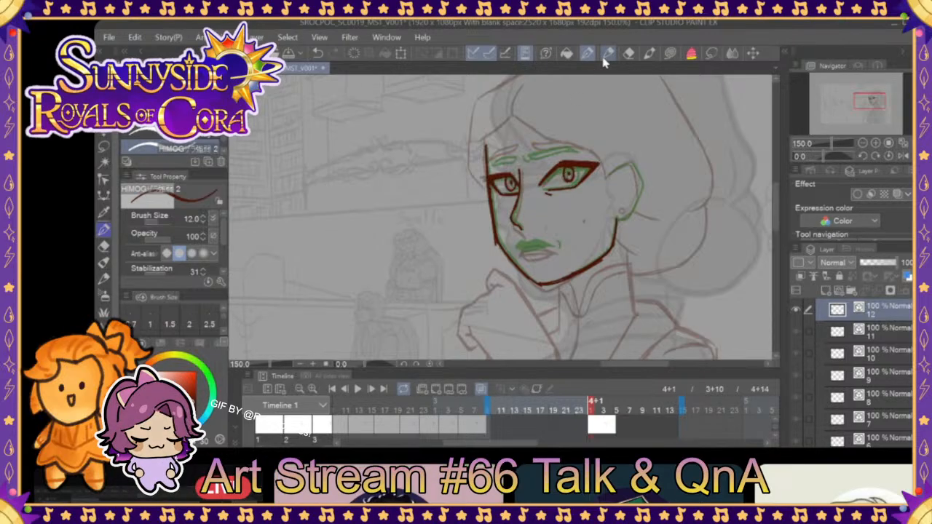
{"action": "mouse_move", "coordinate": [590, 405]}
{"action": "left_mouse_down"}
{"action": "mouse_move", "coordinate": [582, 408]}
{"action": "mouse_move", "coordinate": [599, 408]}
{"action": "mouse_move", "coordinate": [580, 409]}
{"action": "mouse_move", "coordinate": [593, 409]}
{"action": "left_mouse_up"}
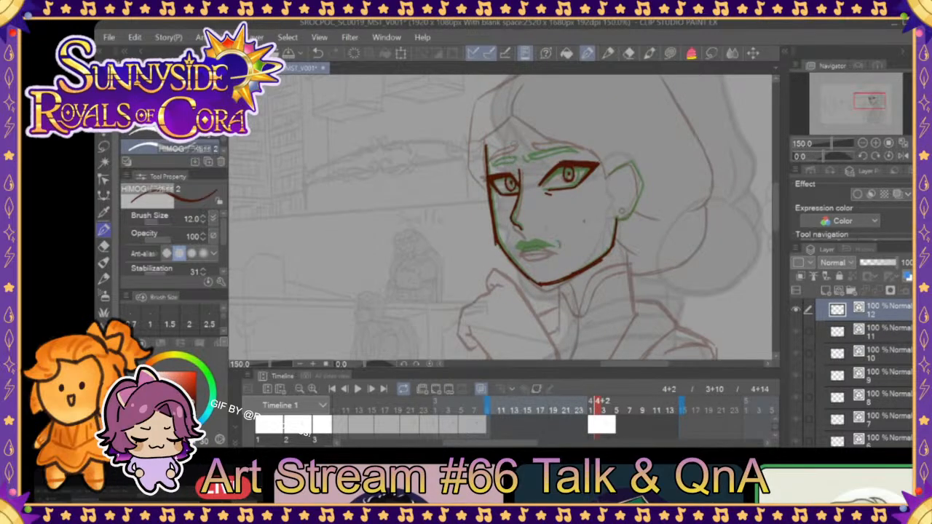
{"action": "mouse_move", "coordinate": [598, 409]}
{"action": "left_mouse_down"}
{"action": "mouse_move", "coordinate": [554, 409]}
{"action": "mouse_move", "coordinate": [595, 410]}
{"action": "left_mouse_up"}
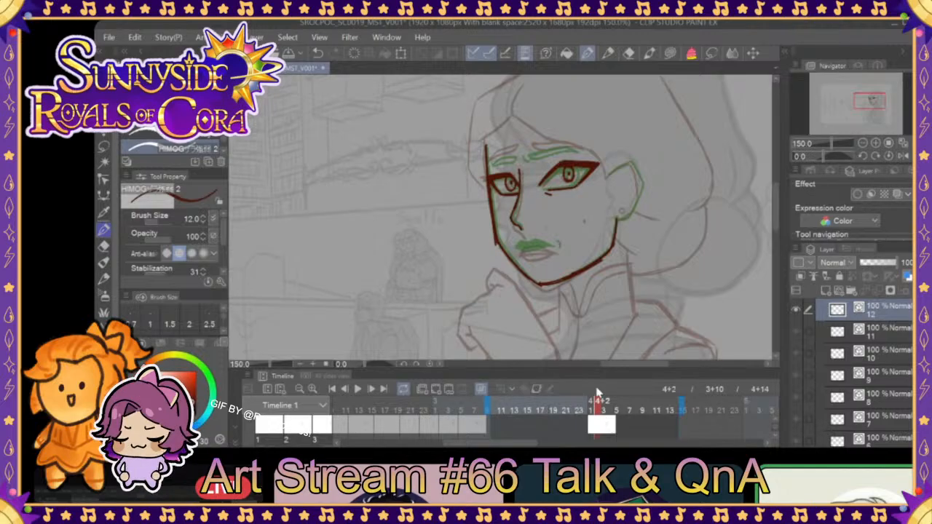
- Outline both eyebrows on cel 12 and add the small crease between them
{"action": "mouse_move", "coordinate": [520, 150]}
{"action": "left_mouse_down"}
{"action": "mouse_move", "coordinate": [489, 165]}
{"action": "mouse_move", "coordinate": [519, 148]}
{"action": "mouse_move", "coordinate": [582, 151]}
{"action": "mouse_move", "coordinate": [531, 148]}
{"action": "mouse_move", "coordinate": [573, 149]}
{"action": "mouse_move", "coordinate": [557, 141]}
{"action": "mouse_move", "coordinate": [567, 143]}
{"action": "left_mouse_up"}
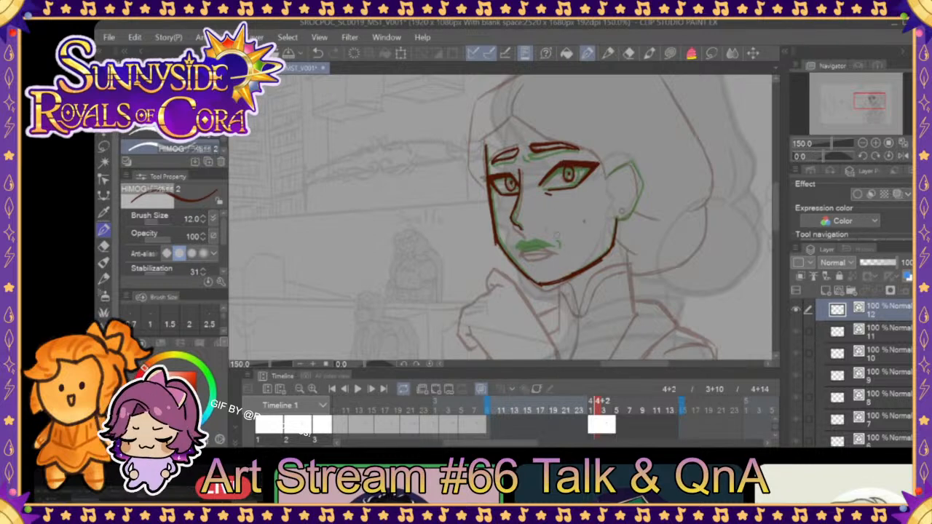
{"action": "mouse_move", "coordinate": [600, 409]}
{"action": "left_mouse_down"}
{"action": "mouse_move", "coordinate": [583, 409]}
{"action": "mouse_move", "coordinate": [597, 409]}
{"action": "left_mouse_up"}
{"action": "left_click_drag", "start_coordinate": [524, 145], "coordinate": [526, 151]}
{"action": "mouse_move", "coordinate": [601, 409]}
{"action": "left_mouse_down"}
{"action": "mouse_move", "coordinate": [583, 409]}
{"action": "mouse_move", "coordinate": [603, 409]}
{"action": "left_mouse_up"}
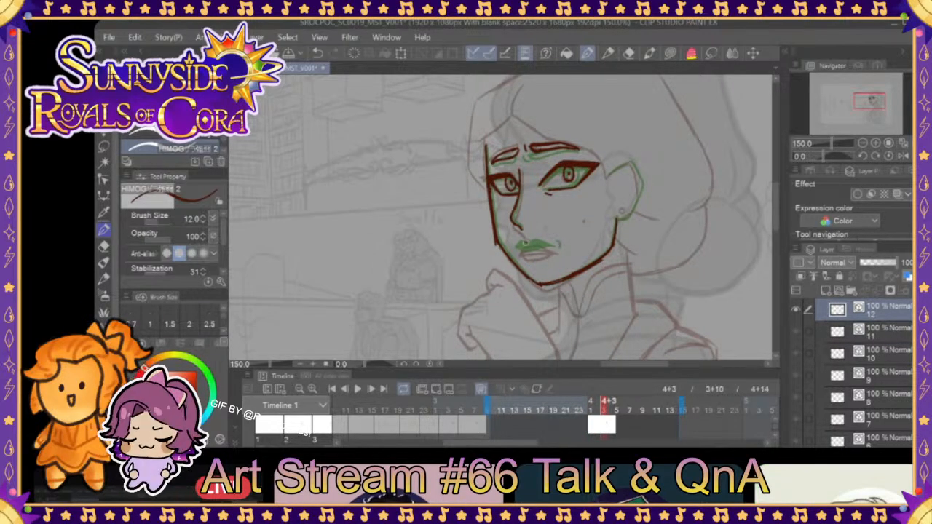
- Draw the upper lip's outline on cel 12, then lasso it and nudge it slightly into place with a Scale/Rotate transform
{"action": "mouse_move", "coordinate": [536, 242]}
{"action": "left_mouse_down"}
{"action": "mouse_move", "coordinate": [553, 250]}
{"action": "mouse_move", "coordinate": [539, 246]}
{"action": "left_mouse_up"}
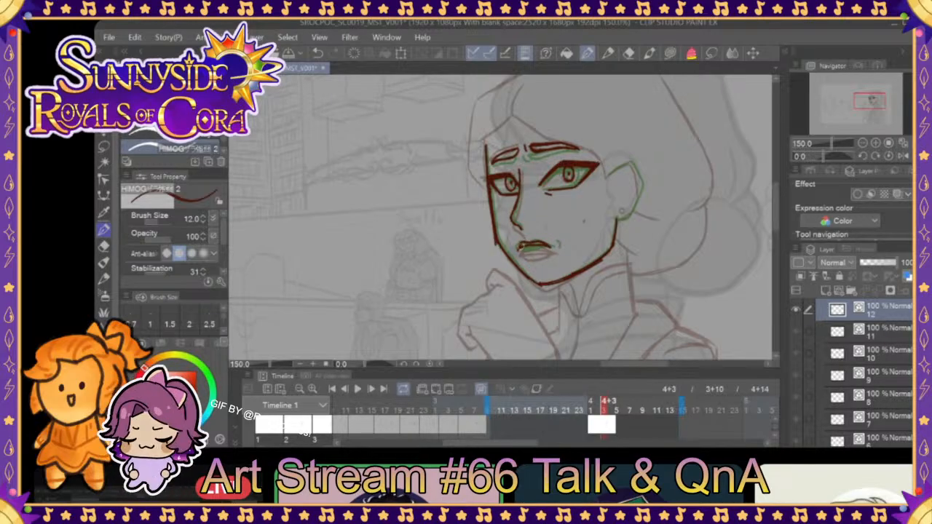
{"action": "left_click", "coordinate": [711, 53]}
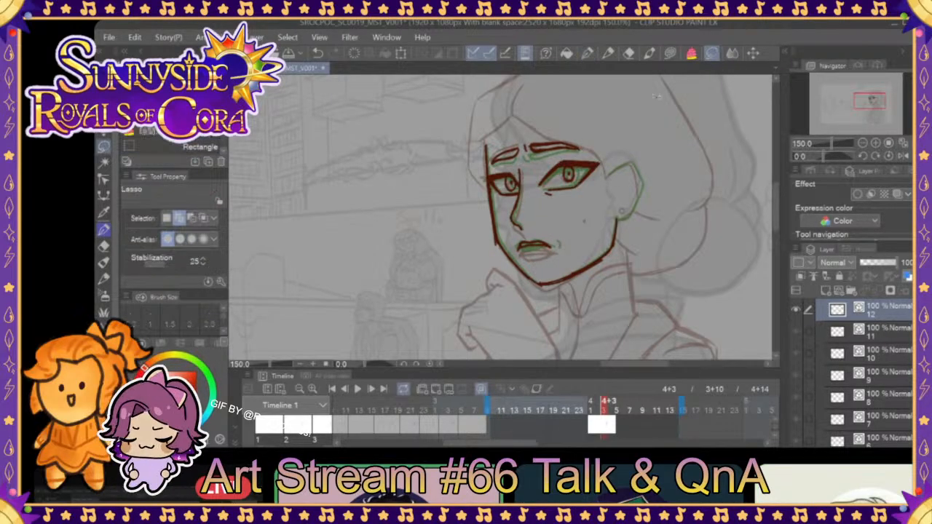
{"action": "mouse_move", "coordinate": [550, 256]}
{"action": "left_mouse_down"}
{"action": "mouse_move", "coordinate": [520, 246]}
{"action": "mouse_move", "coordinate": [548, 252]}
{"action": "left_mouse_up"}
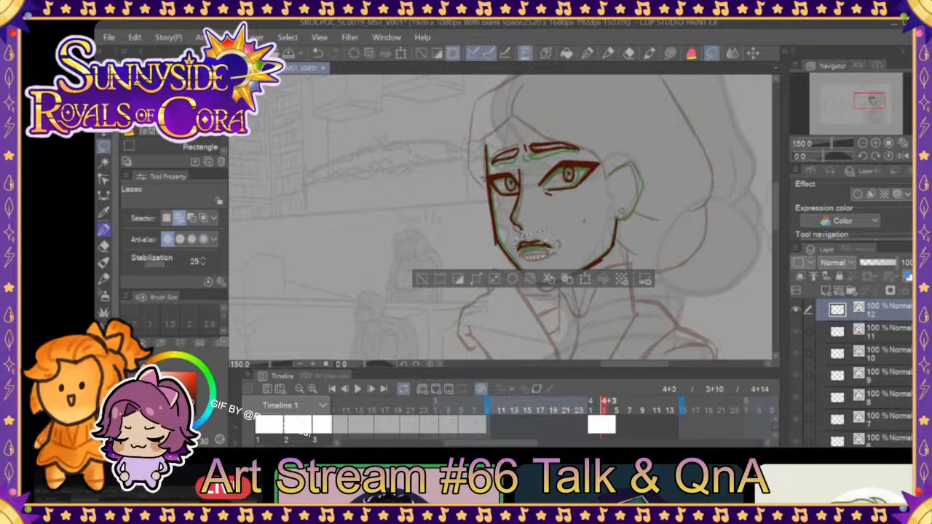
{"action": "left_click", "coordinate": [584, 279]}
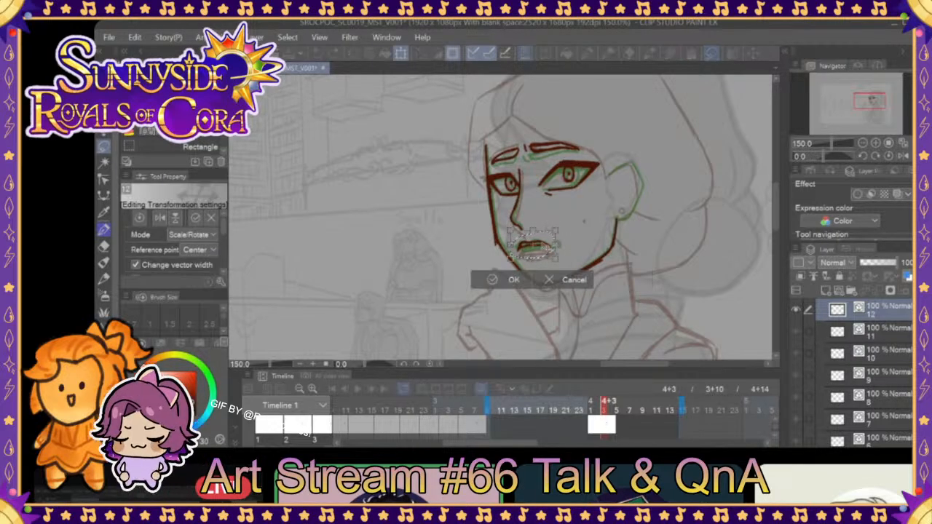
{"action": "left_click_drag", "start_coordinate": [546, 248], "coordinate": [544, 250]}
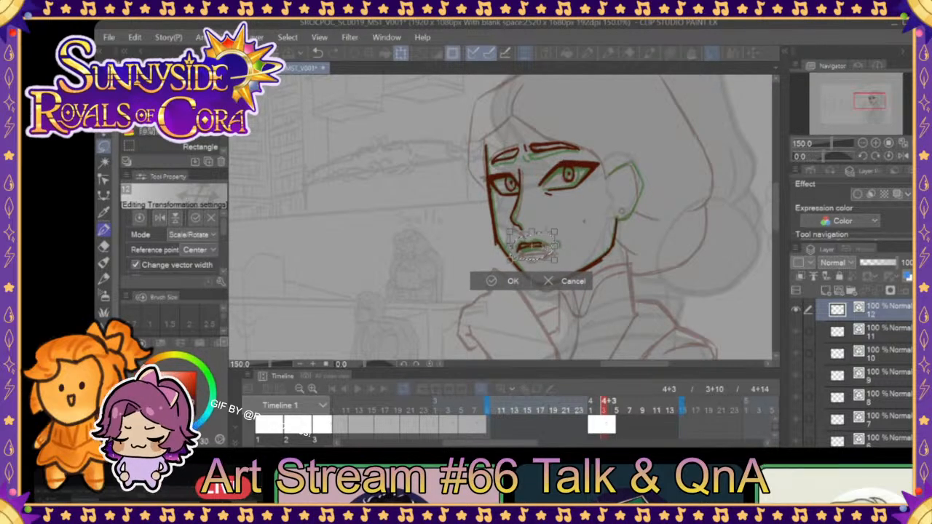
{"action": "left_click", "coordinate": [510, 281]}
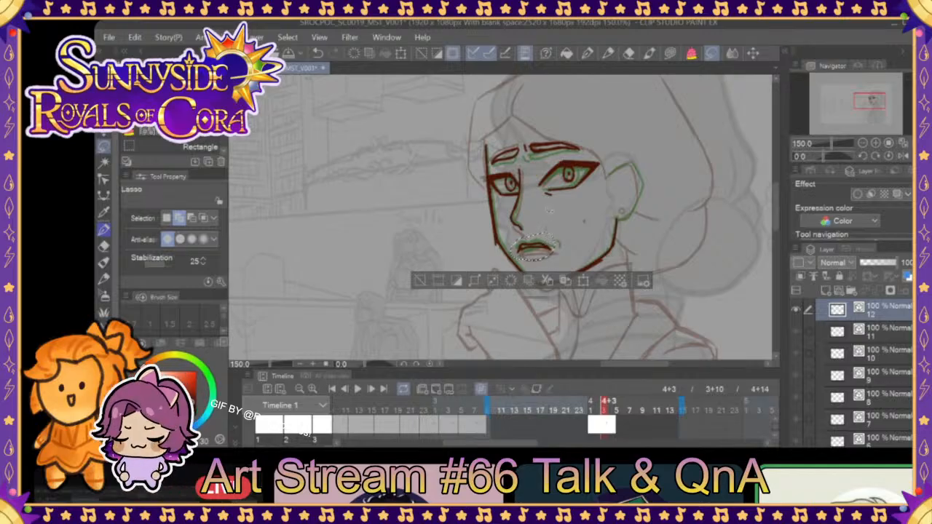
{"action": "left_click", "coordinate": [437, 53]}
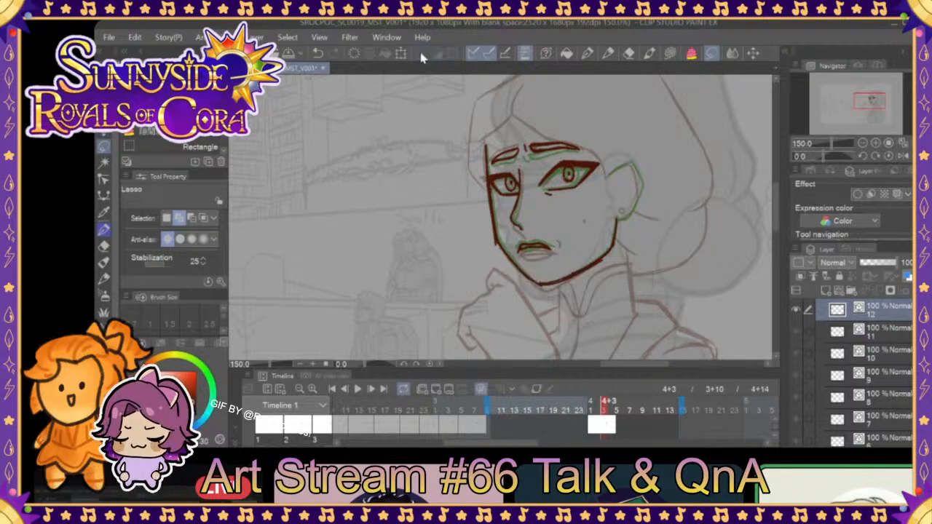
- Strengthen the upper lip's outline on cel 12 and fill it in, leaving a slightly parted mouth
{"action": "left_click", "coordinate": [588, 55]}
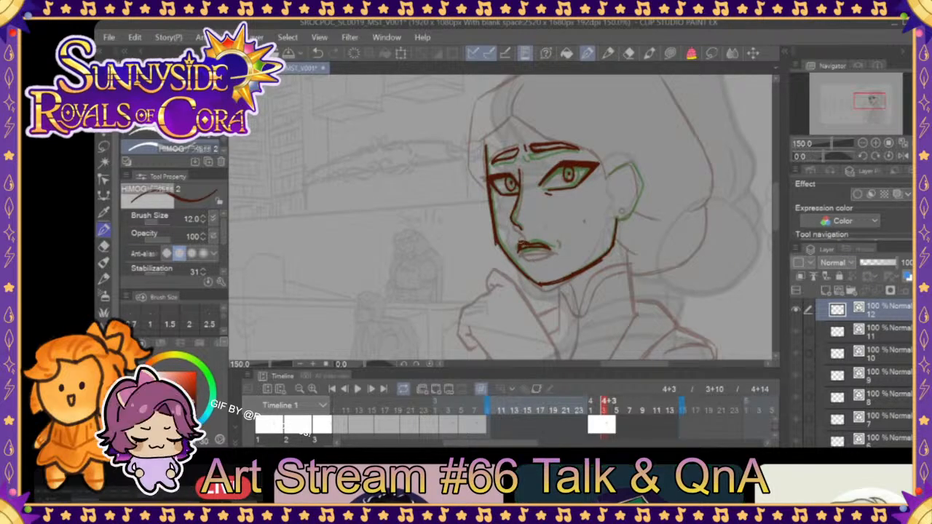
{"action": "left_click_drag", "start_coordinate": [537, 241], "coordinate": [541, 246]}
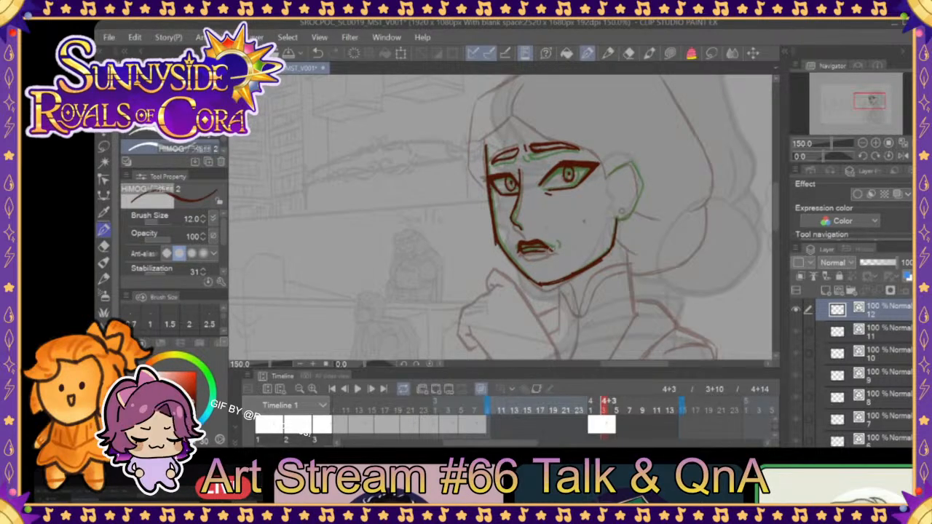
{"action": "mouse_move", "coordinate": [547, 249]}
{"action": "left_mouse_down"}
{"action": "mouse_move", "coordinate": [522, 250]}
{"action": "mouse_move", "coordinate": [542, 250]}
{"action": "left_mouse_up"}
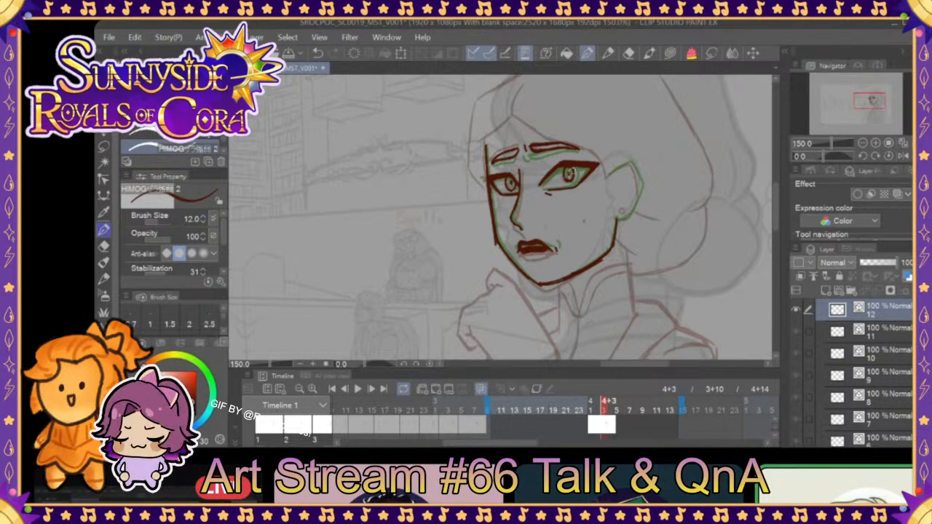
- Lasso the far eye on cel 12, adjust it slightly with a Scale/Rotate transform and clear the selection
{"action": "mouse_move", "coordinate": [610, 402]}
{"action": "left_mouse_down"}
{"action": "mouse_move", "coordinate": [655, 402]}
{"action": "mouse_move", "coordinate": [576, 408]}
{"action": "mouse_move", "coordinate": [604, 406]}
{"action": "mouse_move", "coordinate": [581, 405]}
{"action": "mouse_move", "coordinate": [597, 402]}
{"action": "left_mouse_up"}
{"action": "left_click", "coordinate": [712, 56]}
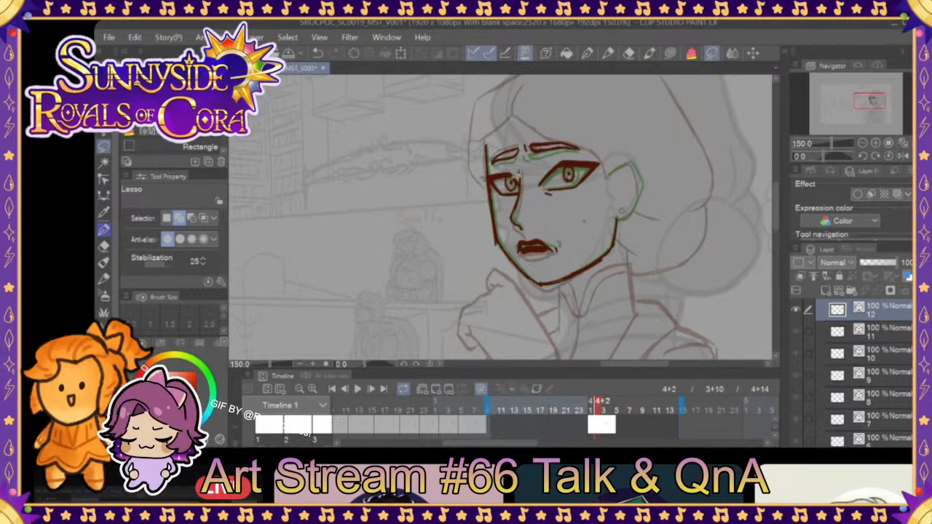
{"action": "mouse_move", "coordinate": [514, 202]}
{"action": "left_mouse_down"}
{"action": "mouse_move", "coordinate": [493, 172]}
{"action": "mouse_move", "coordinate": [518, 172]}
{"action": "left_mouse_up"}
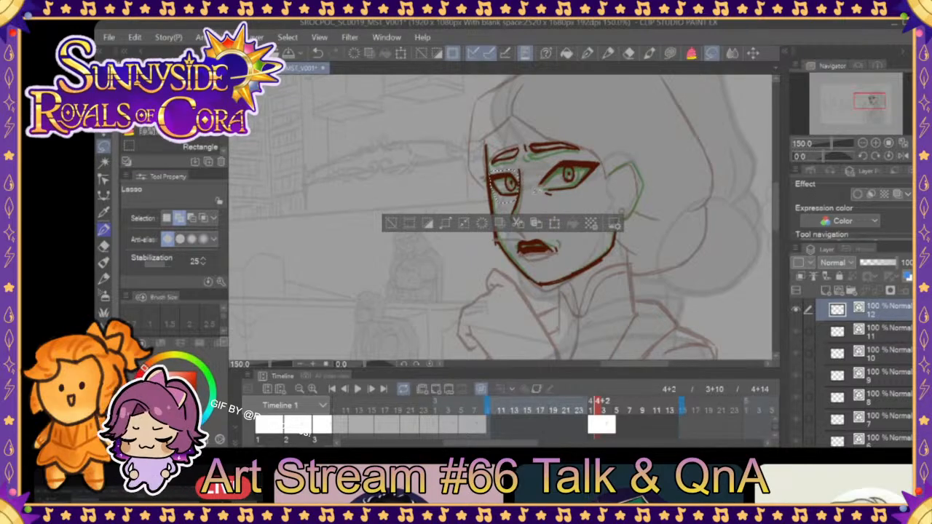
{"action": "left_click", "coordinate": [554, 223]}
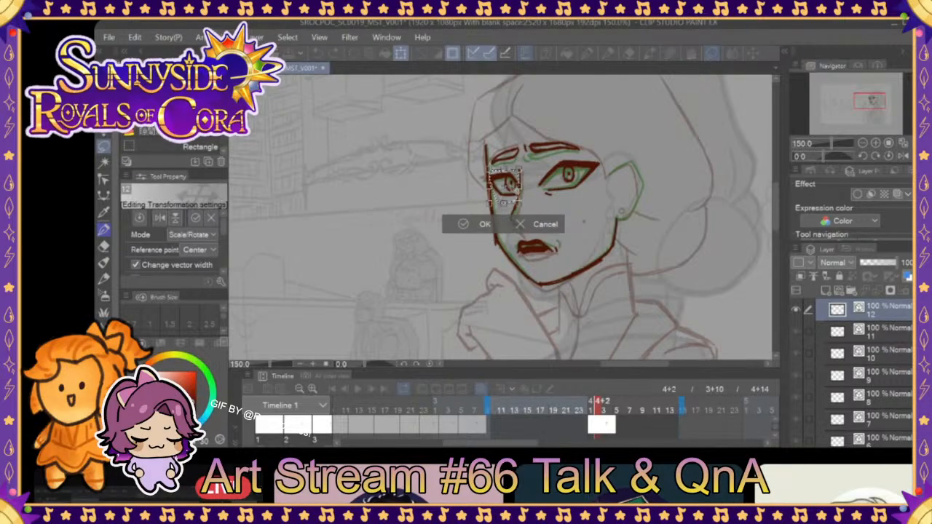
{"action": "left_click", "coordinate": [484, 224]}
{"action": "left_click", "coordinate": [419, 55]}
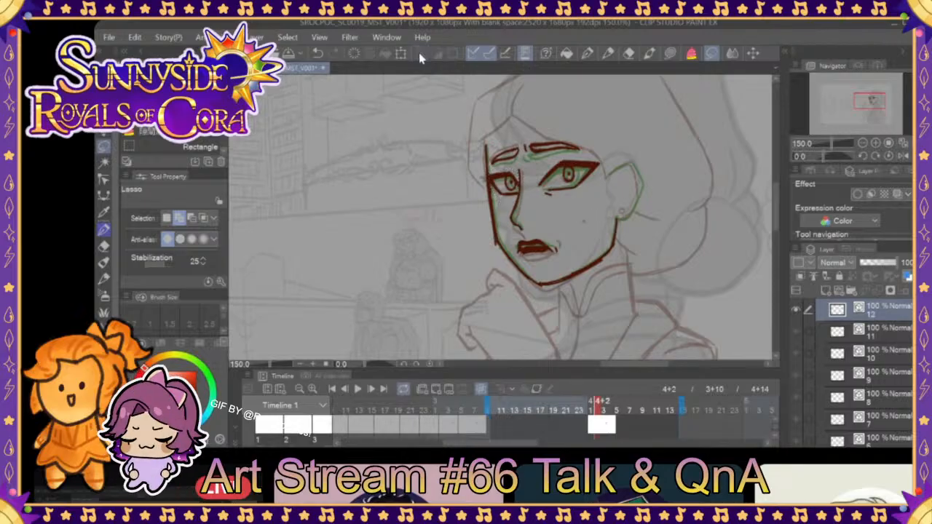
- Flip between frames 3+24 and 4+1 to compare the face on cel 12 with cel 11
{"action": "left_click_drag", "start_coordinate": [589, 405], "coordinate": [599, 408]}
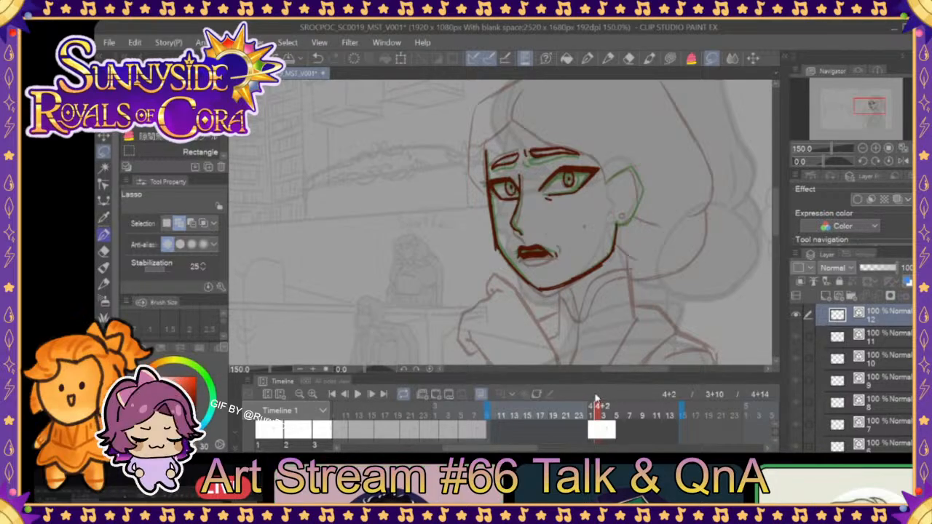
{"action": "left_click", "coordinate": [603, 405]}
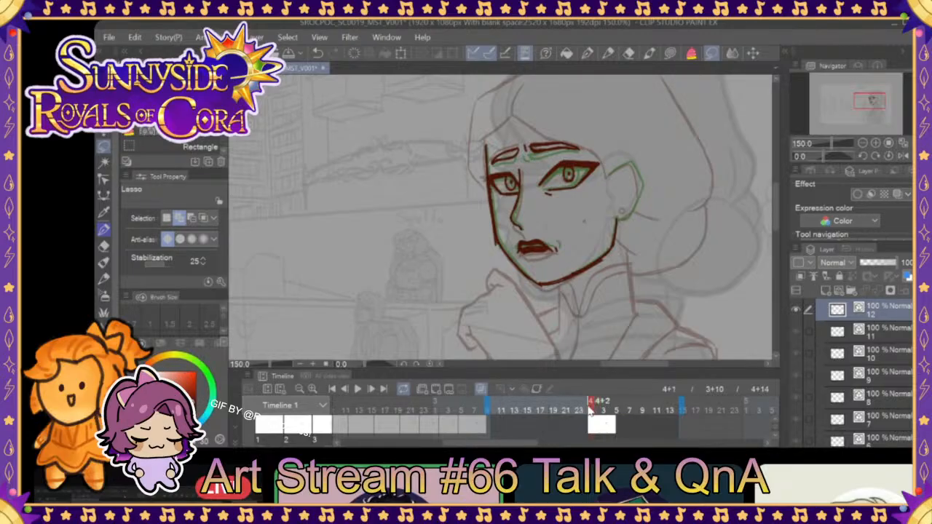
{"action": "left_click", "coordinate": [603, 410]}
{"action": "left_click", "coordinate": [595, 411]}
{"action": "left_click", "coordinate": [585, 410]}
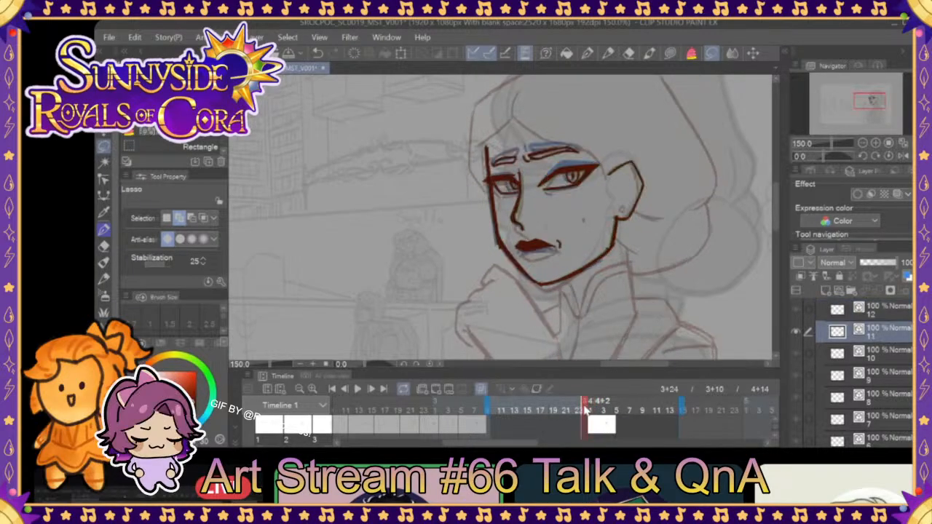
{"action": "left_click", "coordinate": [592, 411]}
{"action": "left_click", "coordinate": [587, 54]}
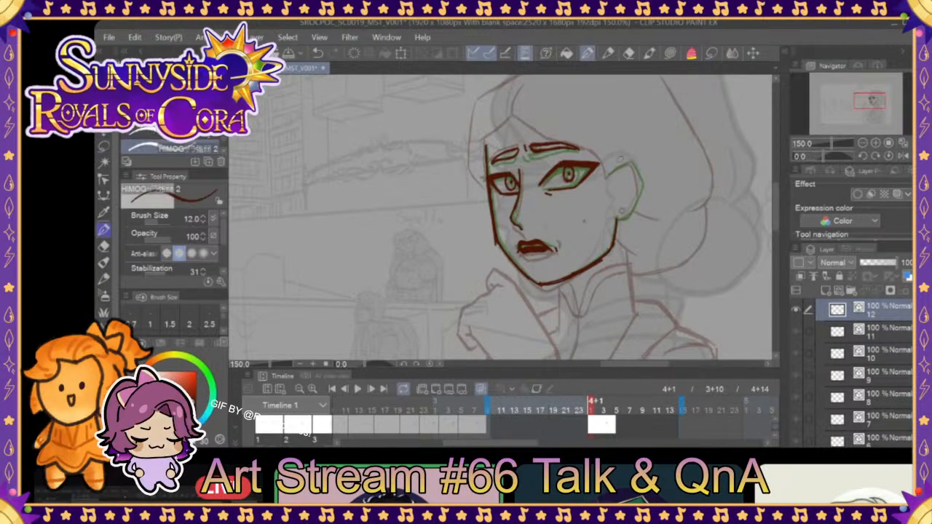
{"action": "mouse_move", "coordinate": [605, 177]}
{"action": "left_mouse_down"}
{"action": "mouse_move", "coordinate": [630, 161]}
{"action": "mouse_move", "coordinate": [641, 183]}
{"action": "mouse_move", "coordinate": [628, 186]}
{"action": "mouse_move", "coordinate": [637, 209]}
{"action": "mouse_move", "coordinate": [616, 220]}
{"action": "left_mouse_up"}
{"action": "mouse_move", "coordinate": [594, 403]}
{"action": "left_mouse_down"}
{"action": "mouse_move", "coordinate": [581, 408]}
{"action": "mouse_move", "coordinate": [591, 406]}
{"action": "left_mouse_up"}
{"action": "left_click", "coordinate": [710, 53]}
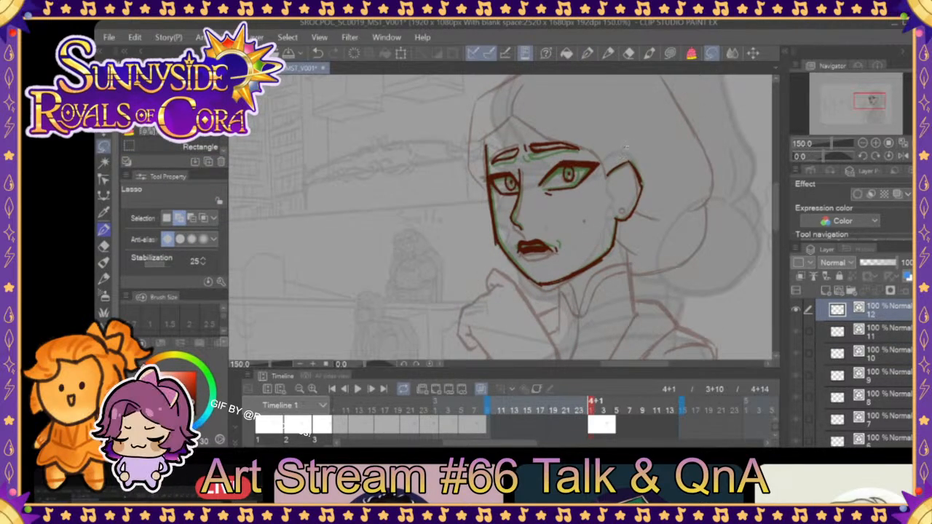
{"action": "left_click", "coordinate": [318, 53]}
{"action": "left_click", "coordinate": [317, 53]}
{"action": "left_click", "coordinate": [317, 53]}
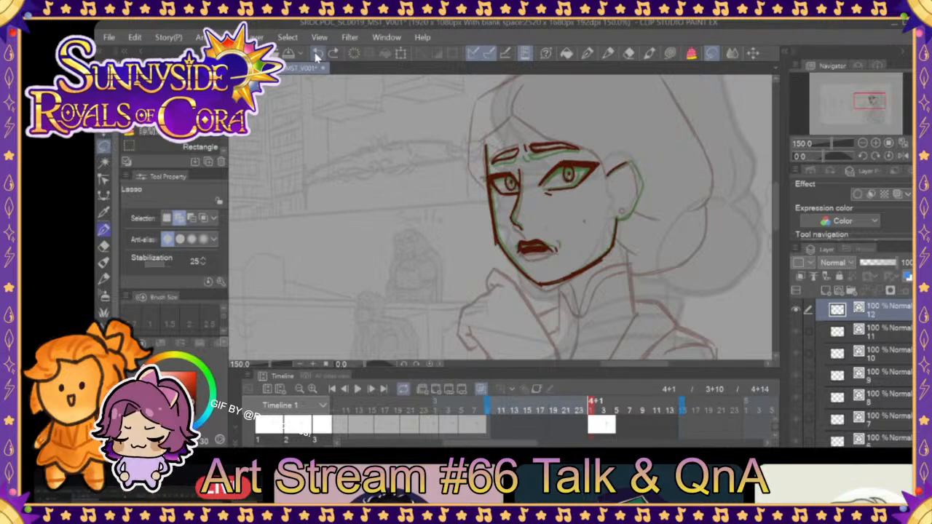
{"action": "left_click", "coordinate": [586, 53]}
{"action": "left_click", "coordinate": [317, 53]}
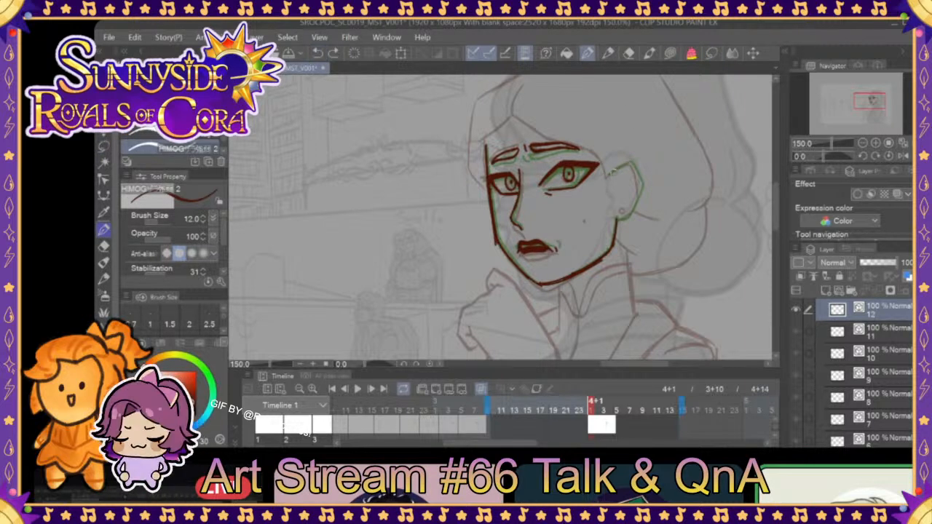
- Trace the near ear's outline on cel 12 over the onion skin and check it against the preceding cel
{"action": "mouse_move", "coordinate": [609, 177]}
{"action": "left_mouse_down"}
{"action": "mouse_move", "coordinate": [633, 161]}
{"action": "mouse_move", "coordinate": [643, 185]}
{"action": "mouse_move", "coordinate": [626, 218]}
{"action": "left_mouse_up"}
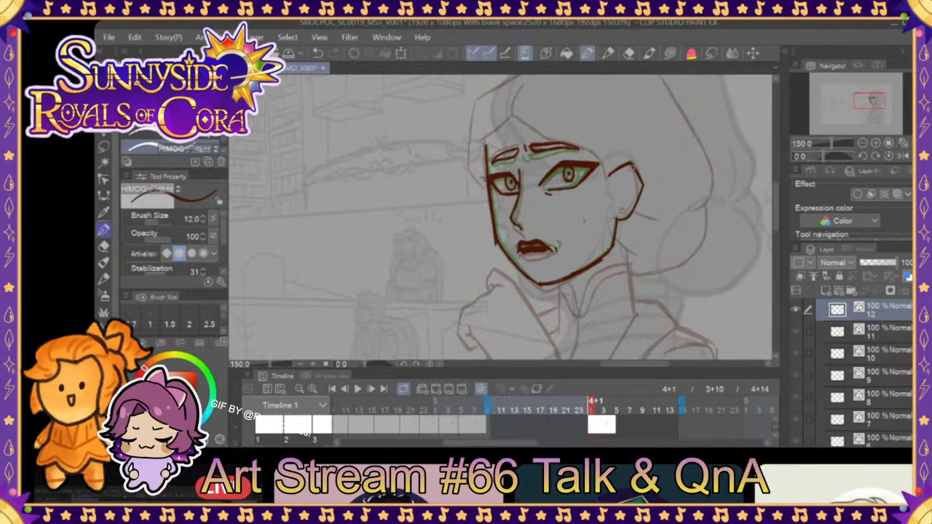
{"action": "left_click", "coordinate": [585, 410]}
{"action": "left_click", "coordinate": [592, 411]}
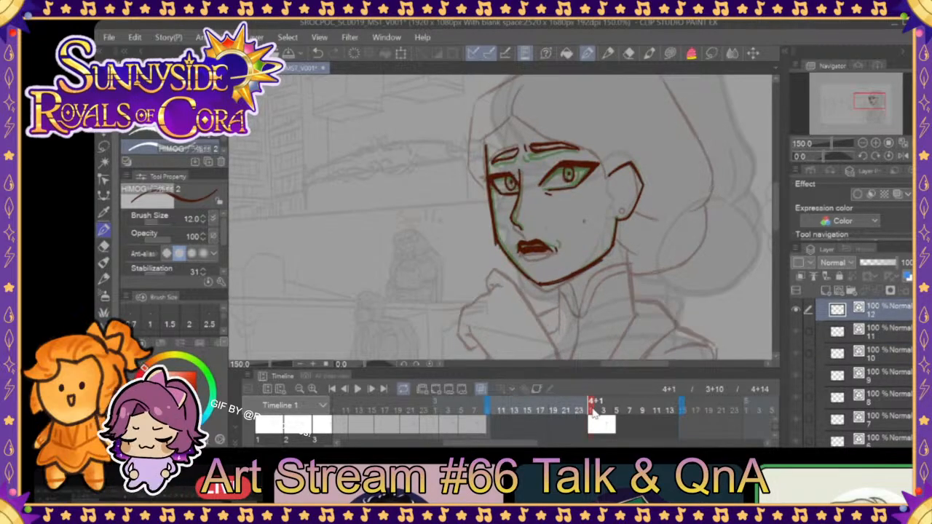
{"action": "left_click", "coordinate": [585, 410]}
{"action": "left_click", "coordinate": [592, 412]}
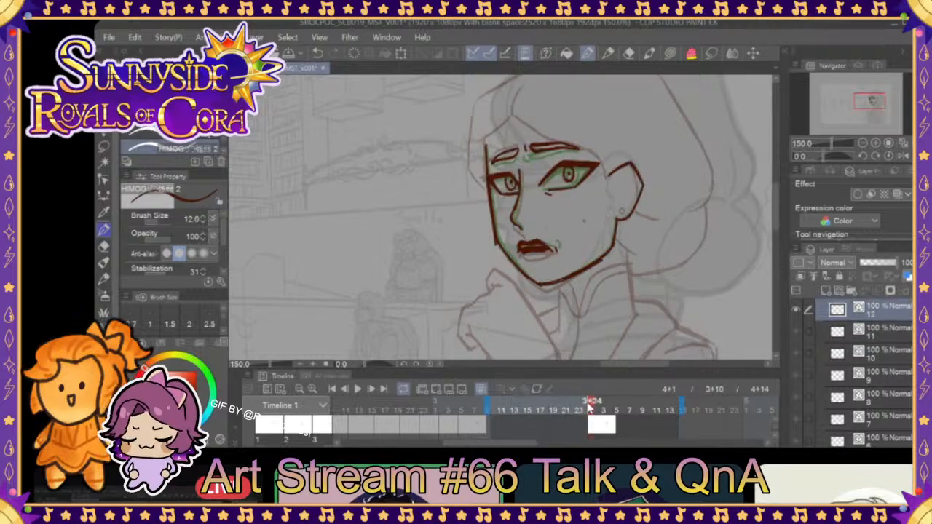
- Lasso the ear on cel 12, adjust it slightly with a Scale/Rotate transform and clear the selection
{"action": "left_click", "coordinate": [715, 58]}
{"action": "mouse_move", "coordinate": [619, 158]}
{"action": "left_mouse_down"}
{"action": "mouse_move", "coordinate": [601, 190]}
{"action": "mouse_move", "coordinate": [612, 218]}
{"action": "mouse_move", "coordinate": [637, 205]}
{"action": "left_mouse_up"}
{"action": "left_click", "coordinate": [655, 243]}
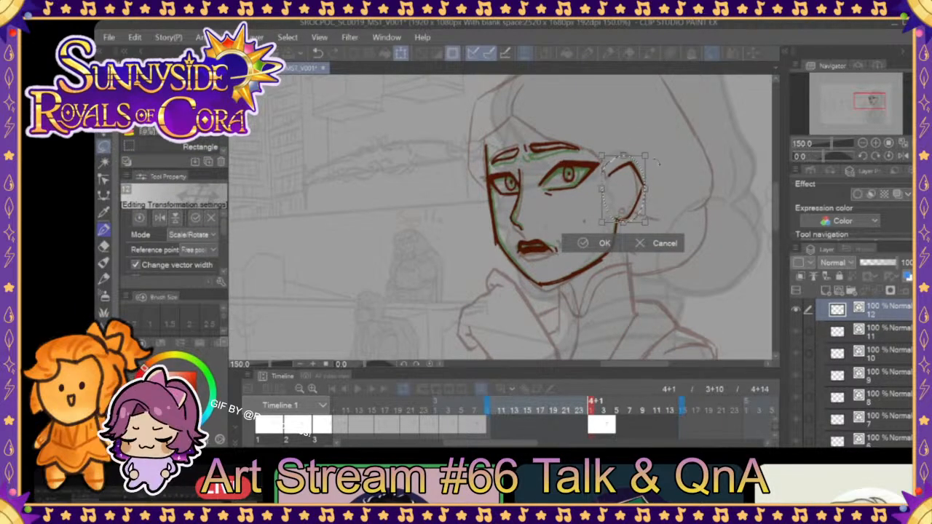
{"action": "left_click", "coordinate": [600, 243]}
{"action": "key", "text": "ctrl+d"}
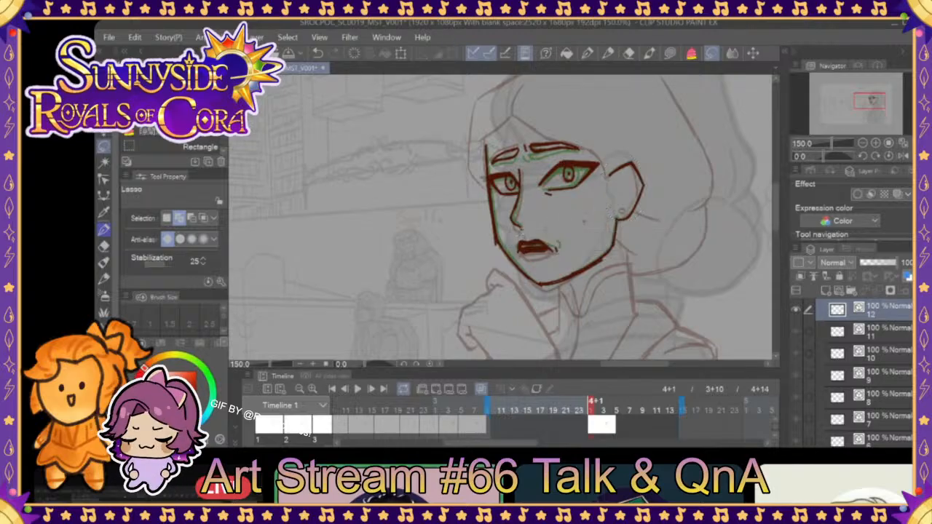
- Flip repeatedly between cels 11 and 12 around frame 4+1 to check how the ear and facial features move
{"action": "left_click", "coordinate": [567, 404]}
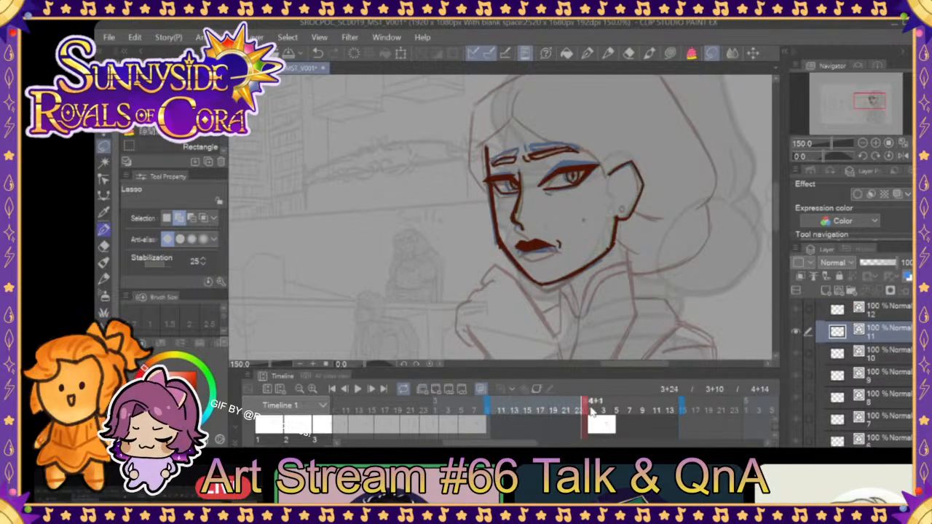
{"action": "left_click", "coordinate": [594, 405]}
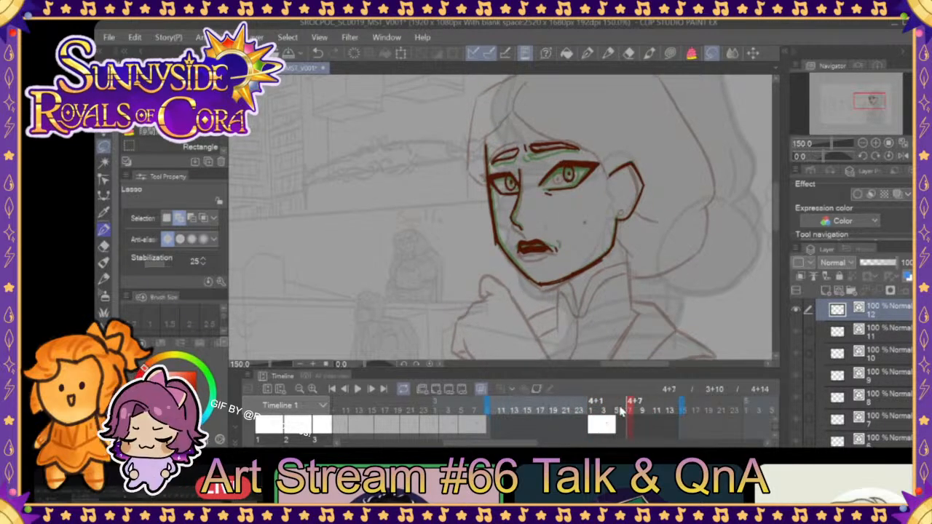
{"action": "left_click", "coordinate": [565, 412]}
{"action": "left_click", "coordinate": [588, 421]}
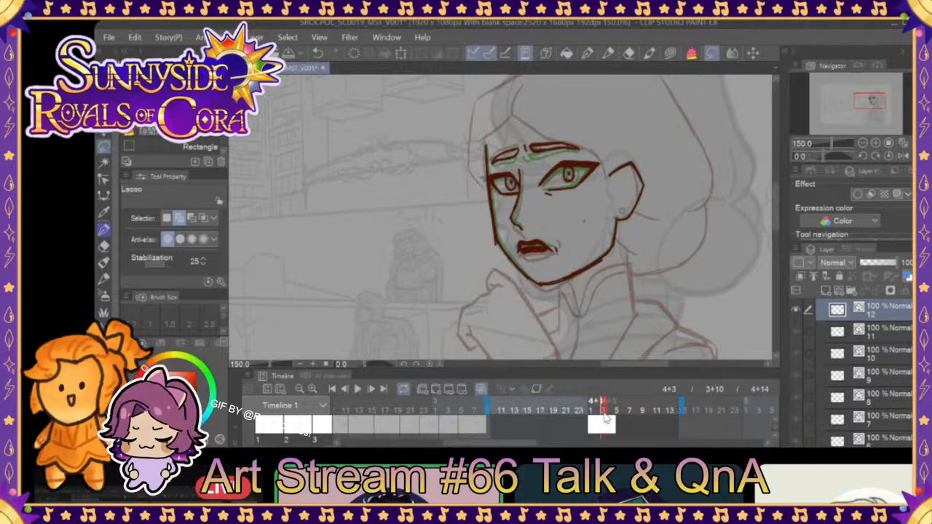
{"action": "left_click", "coordinate": [567, 416]}
{"action": "left_click", "coordinate": [591, 418]}
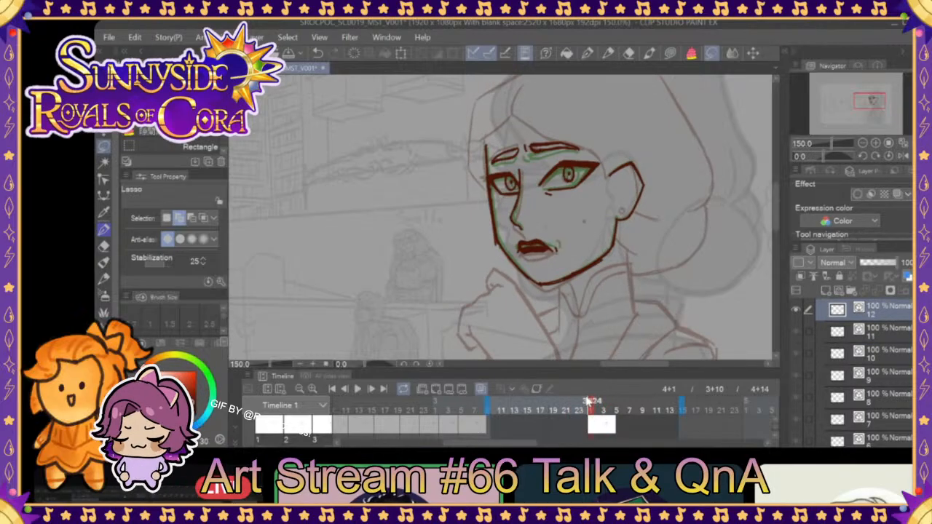
{"action": "left_click", "coordinate": [586, 53]}
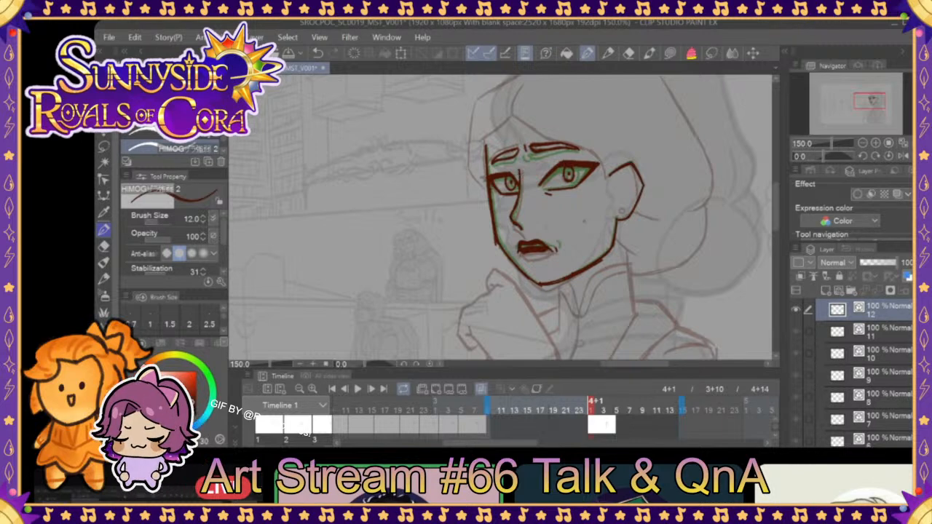
{"action": "left_click", "coordinate": [580, 411]}
{"action": "left_click", "coordinate": [591, 412]}
{"action": "left_click", "coordinate": [580, 412]}
{"action": "left_click", "coordinate": [591, 412]}
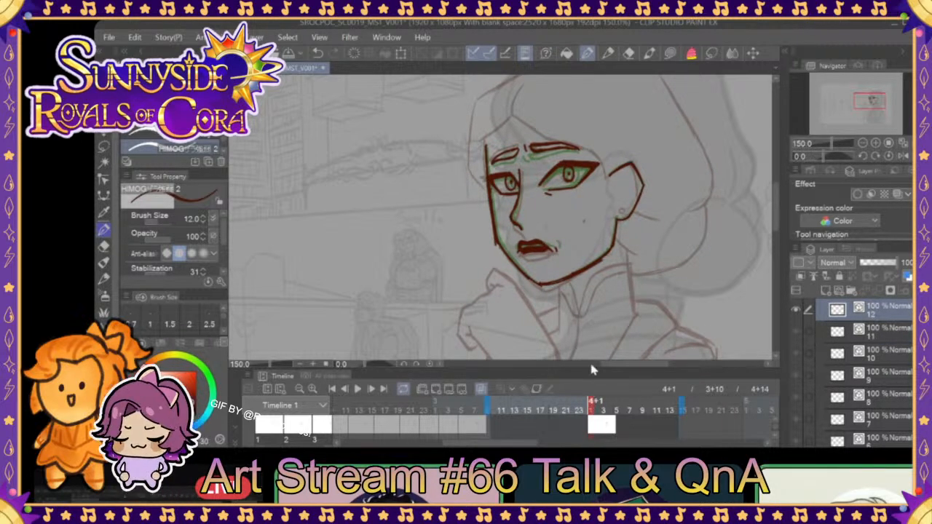
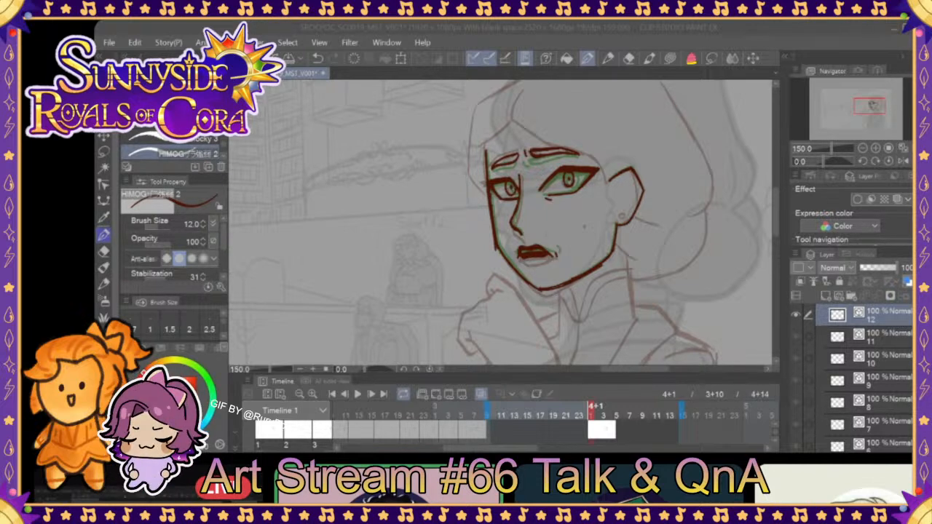
- Toggle cel 12's visibility at frame 4+2 to compare its face lines with the rough sketch underneath
{"action": "mouse_move", "coordinate": [590, 404]}
{"action": "left_mouse_down"}
{"action": "mouse_move", "coordinate": [577, 404]}
{"action": "mouse_move", "coordinate": [665, 395]}
{"action": "mouse_move", "coordinate": [546, 420]}
{"action": "mouse_move", "coordinate": [597, 403]}
{"action": "left_mouse_up"}
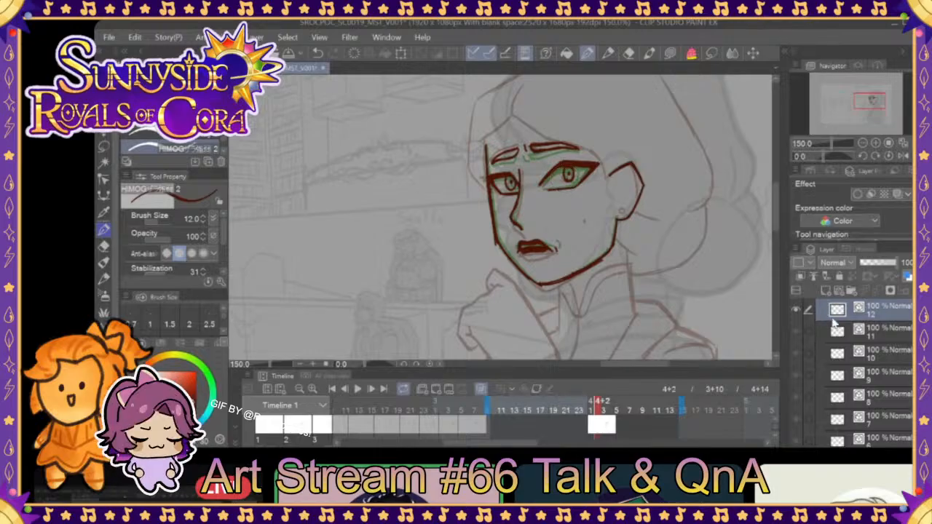
{"action": "left_click", "coordinate": [797, 312]}
{"action": "left_click", "coordinate": [797, 312]}
{"action": "left_click", "coordinate": [797, 312]}
{"action": "left_click", "coordinate": [797, 312]}
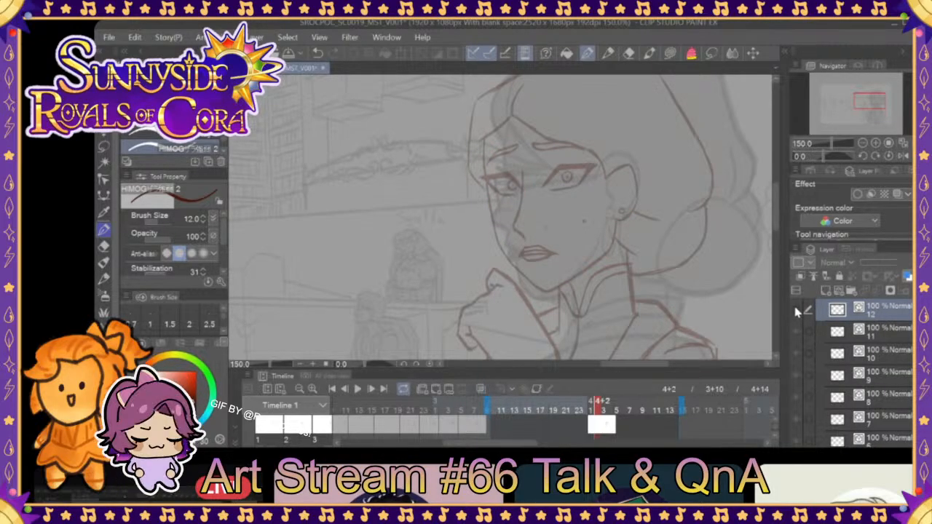
- Hide and show cel 12 to compare its facial features with the rough sketch, and view cel 11 at frame 3+23
{"action": "left_click", "coordinate": [797, 312]}
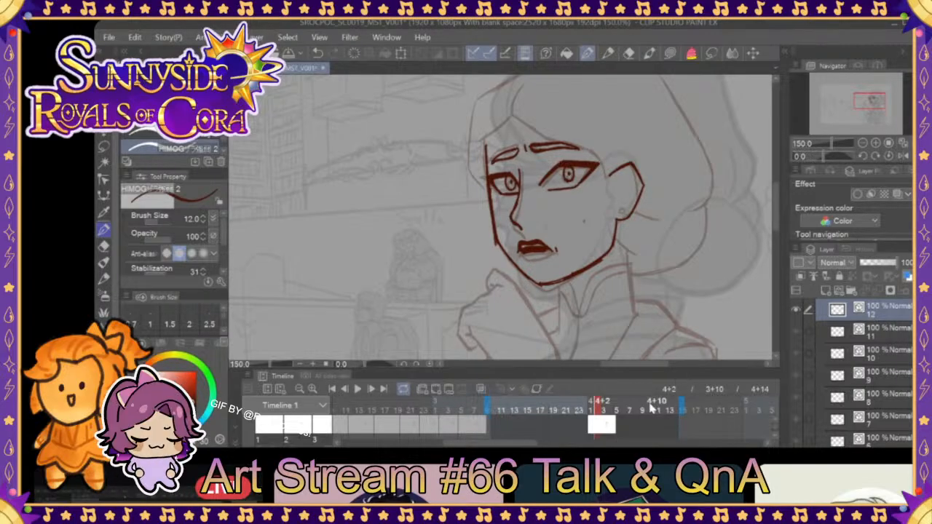
{"action": "left_click", "coordinate": [797, 312]}
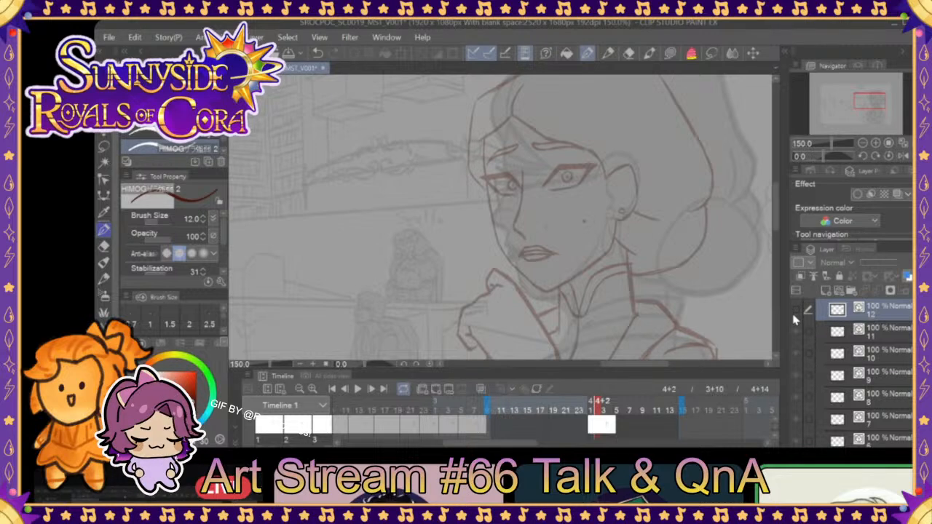
{"action": "left_click", "coordinate": [797, 312]}
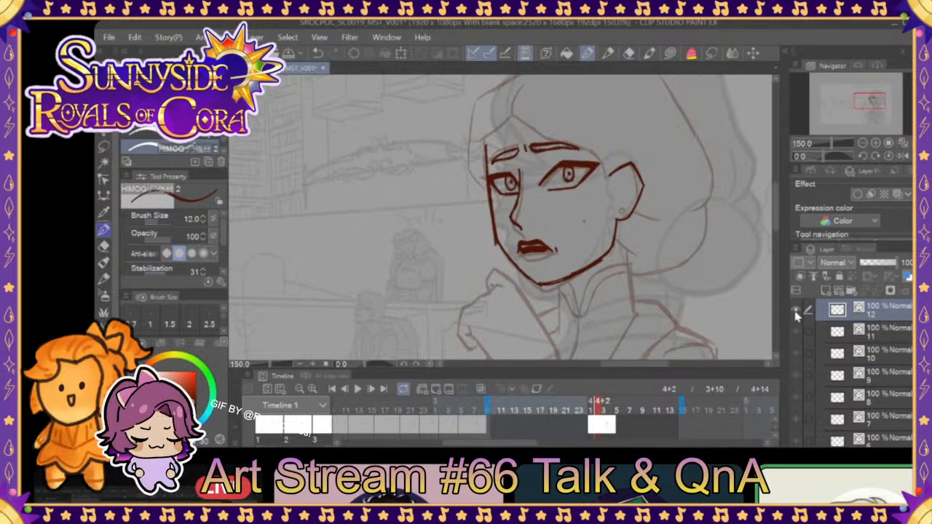
{"action": "left_click", "coordinate": [797, 312]}
{"action": "left_click", "coordinate": [797, 311]}
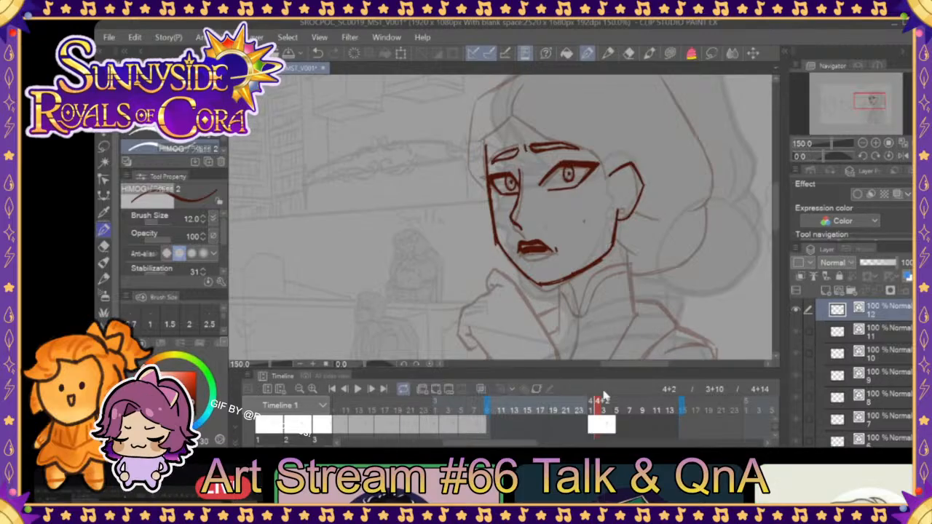
{"action": "left_click", "coordinate": [582, 410]}
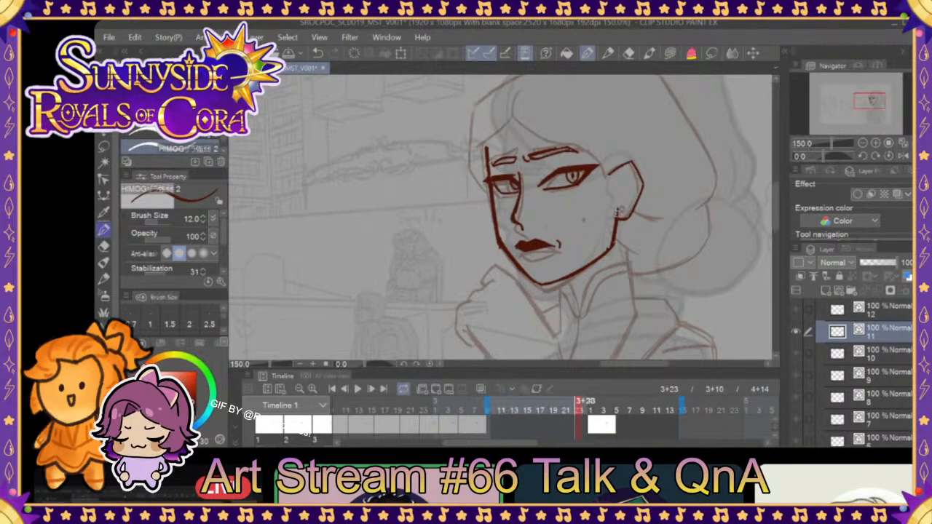
- Move the start of the playback range to frame 3+5 and scrub up to frame 4+2 to check the head turn
{"action": "left_click_drag", "start_coordinate": [487, 406], "coordinate": [442, 406]}
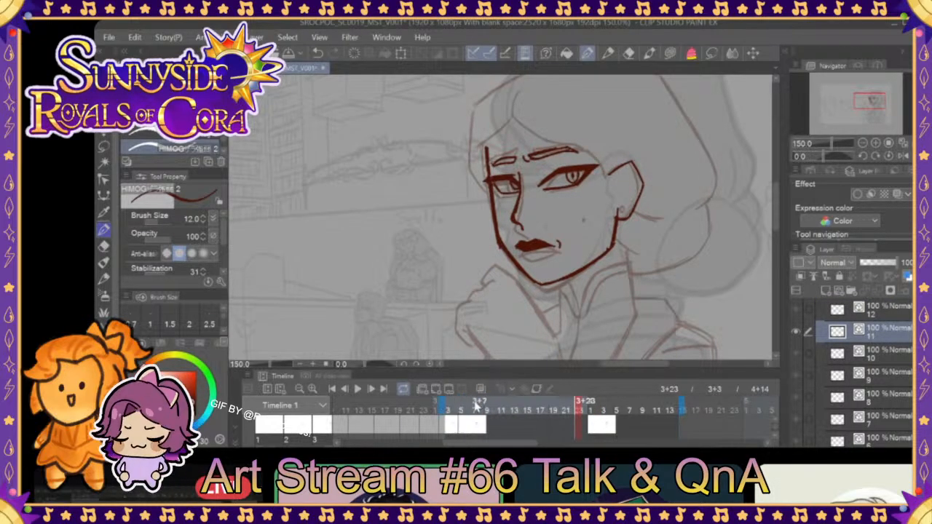
{"action": "left_click", "coordinate": [513, 405]}
{"action": "left_click_drag", "start_coordinate": [514, 406], "coordinate": [596, 404]}
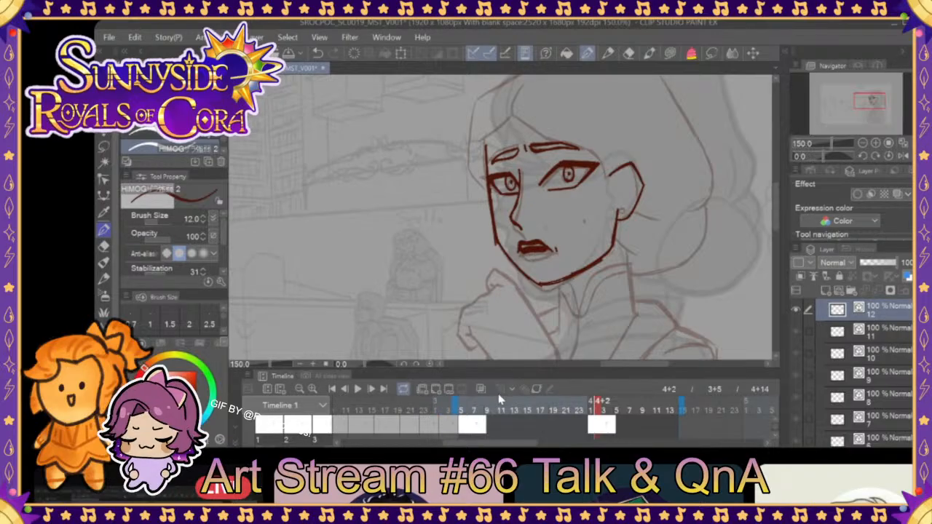
{"action": "left_click_drag", "start_coordinate": [464, 408], "coordinate": [596, 402]}
- Enable onion skin, add a blank cel 13 at frame 4+4 and flip between it and cel 12
{"action": "left_click", "coordinate": [480, 388]}
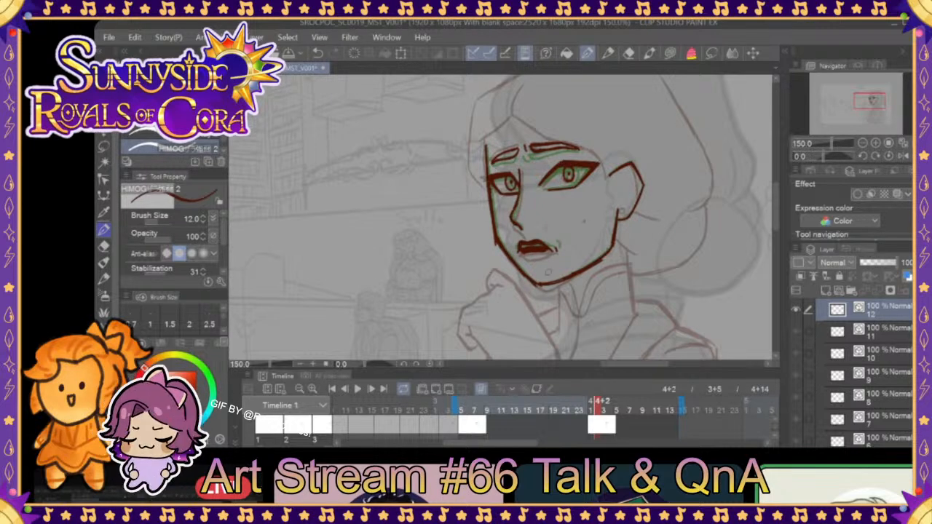
{"action": "mouse_move", "coordinate": [597, 408]}
{"action": "left_mouse_down"}
{"action": "mouse_move", "coordinate": [583, 409]}
{"action": "mouse_move", "coordinate": [612, 410]}
{"action": "left_mouse_up"}
{"action": "left_click", "coordinate": [436, 390]}
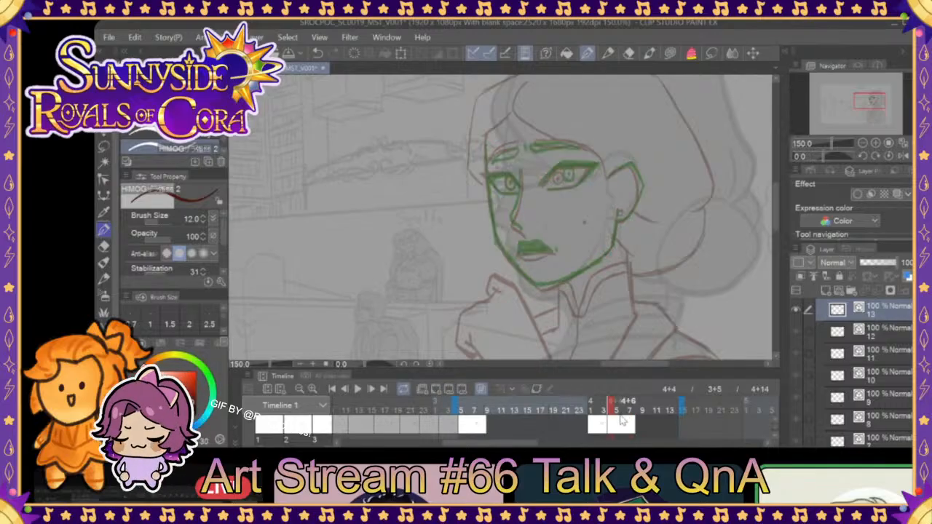
{"action": "left_click", "coordinate": [605, 411]}
{"action": "left_click_drag", "start_coordinate": [604, 411], "coordinate": [612, 410]}
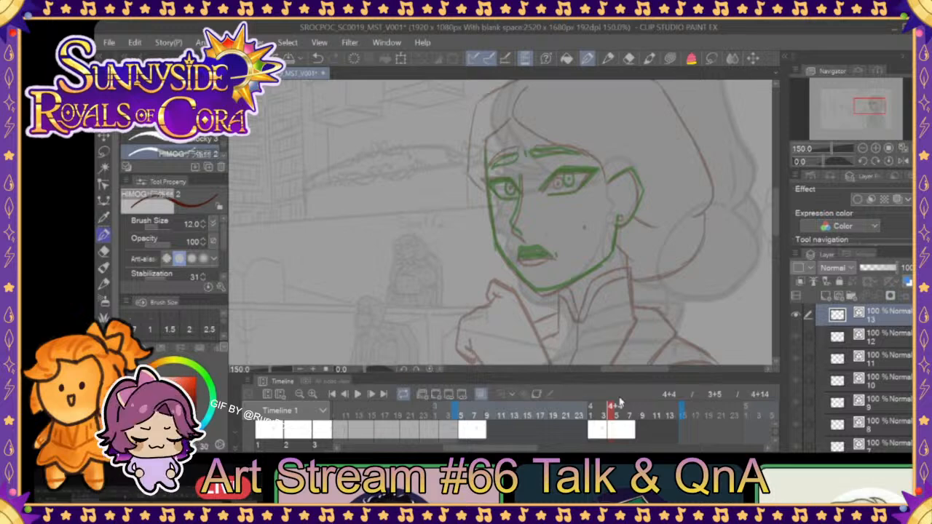
{"action": "left_click", "coordinate": [606, 418]}
{"action": "left_click_drag", "start_coordinate": [606, 414], "coordinate": [615, 409]}
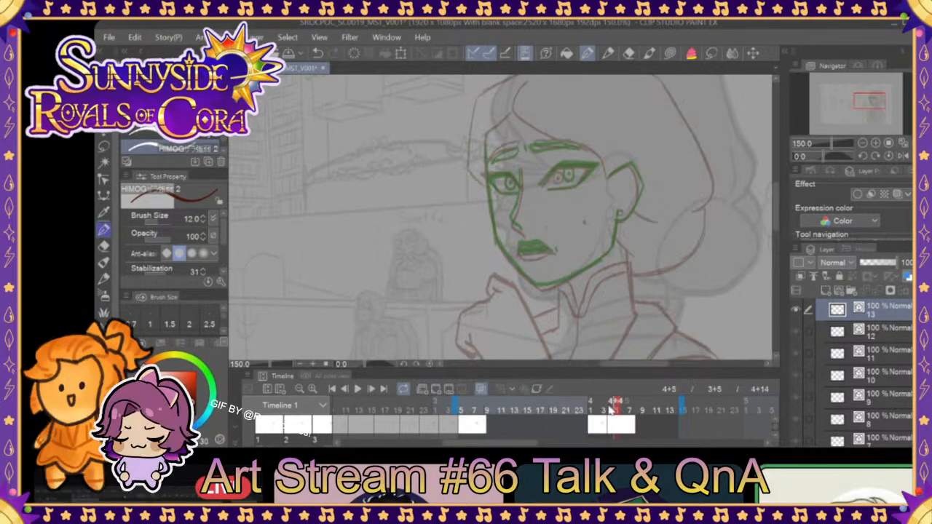
{"action": "mouse_move", "coordinate": [616, 415]}
{"action": "left_mouse_down"}
{"action": "mouse_move", "coordinate": [581, 417]}
{"action": "mouse_move", "coordinate": [615, 417]}
{"action": "left_mouse_up"}
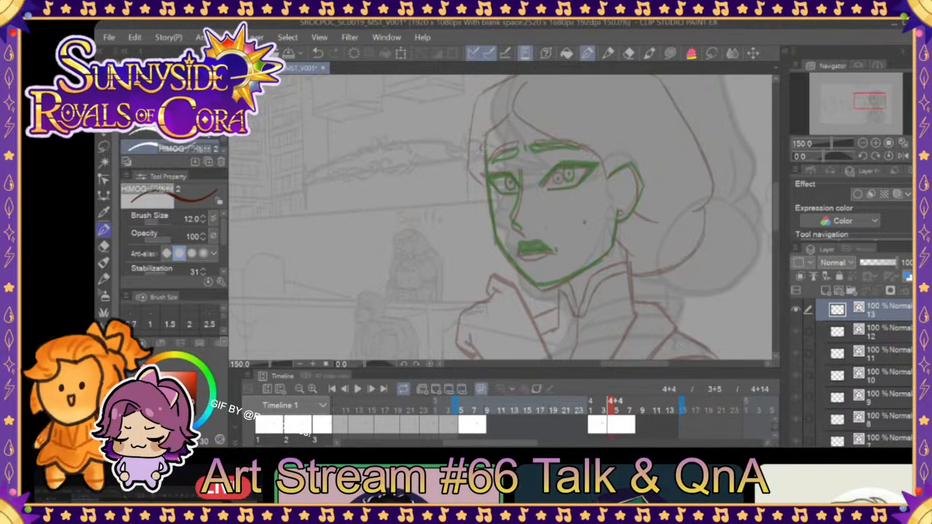
- Draw the face contour, jaw, near ear and nose line on cel 13 over the onion skin
{"action": "left_click_drag", "start_coordinate": [485, 136], "coordinate": [493, 234]}
{"action": "mouse_move", "coordinate": [486, 170]}
{"action": "left_mouse_down"}
{"action": "mouse_move", "coordinate": [494, 237]}
{"action": "mouse_move", "coordinate": [534, 286]}
{"action": "mouse_move", "coordinate": [608, 256]}
{"action": "mouse_move", "coordinate": [619, 213]}
{"action": "mouse_move", "coordinate": [607, 251]}
{"action": "left_mouse_up"}
{"action": "mouse_move", "coordinate": [610, 176]}
{"action": "left_mouse_down"}
{"action": "mouse_move", "coordinate": [632, 165]}
{"action": "mouse_move", "coordinate": [642, 182]}
{"action": "mouse_move", "coordinate": [621, 220]}
{"action": "left_mouse_up"}
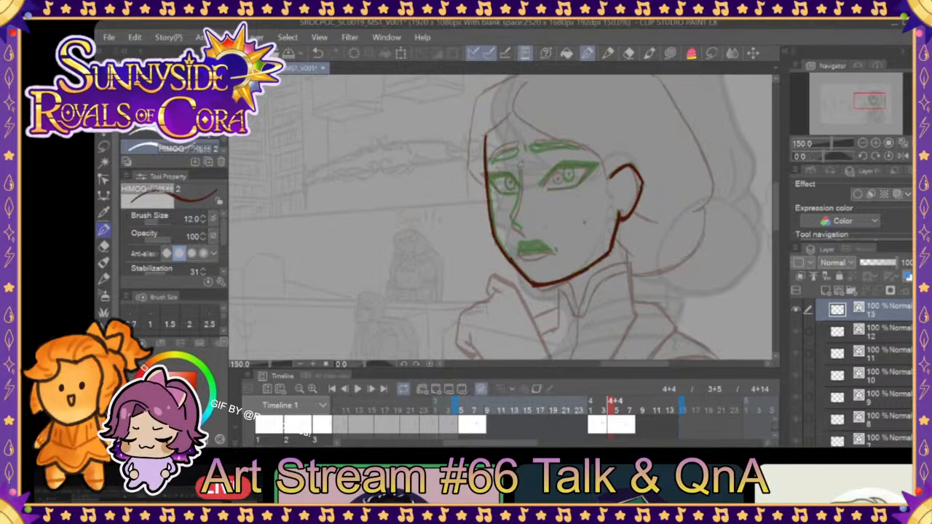
{"action": "mouse_move", "coordinate": [521, 167]}
{"action": "left_mouse_down"}
{"action": "mouse_move", "coordinate": [514, 211]}
{"action": "mouse_move", "coordinate": [523, 227]}
{"action": "left_mouse_up"}
- Try outlining the far eye beside the nose on cel 13, undoing the strokes after each attempt
{"action": "mouse_move", "coordinate": [521, 173]}
{"action": "left_mouse_down"}
{"action": "mouse_move", "coordinate": [493, 176]}
{"action": "mouse_move", "coordinate": [501, 195]}
{"action": "left_mouse_up"}
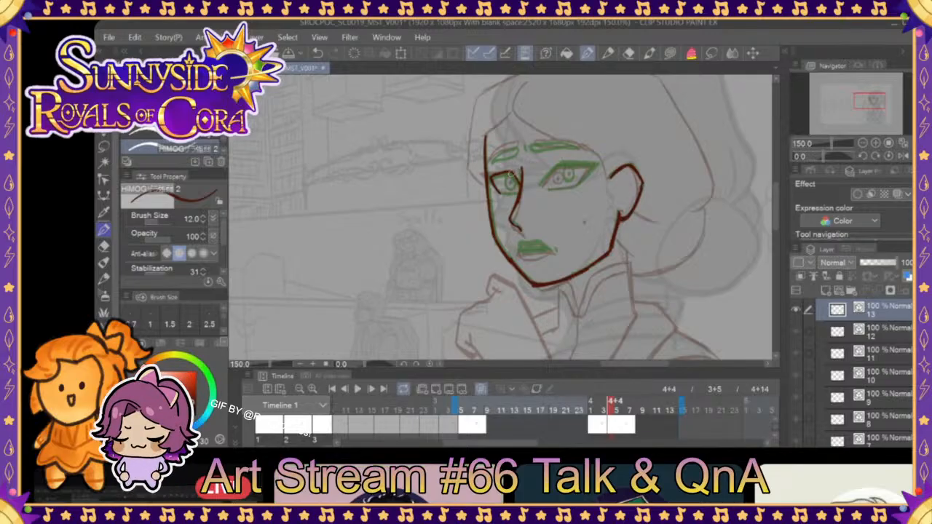
{"action": "left_click", "coordinate": [318, 53]}
{"action": "left_click", "coordinate": [318, 54]}
{"action": "left_click", "coordinate": [318, 53]}
{"action": "mouse_move", "coordinate": [519, 172]}
{"action": "left_mouse_down"}
{"action": "mouse_move", "coordinate": [514, 188]}
{"action": "mouse_move", "coordinate": [504, 174]}
{"action": "mouse_move", "coordinate": [489, 179]}
{"action": "mouse_move", "coordinate": [496, 193]}
{"action": "mouse_move", "coordinate": [514, 190]}
{"action": "left_mouse_up"}
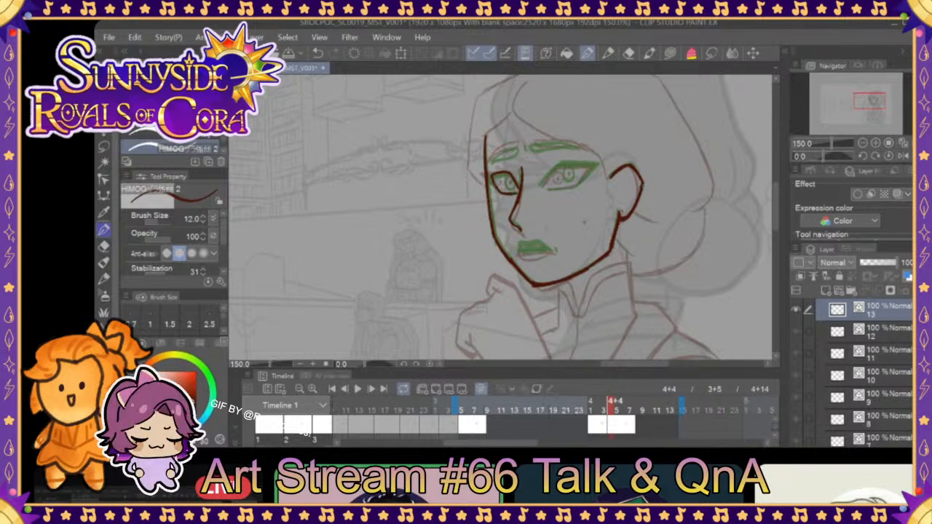
{"action": "left_click", "coordinate": [319, 55]}
- Redraw the far eye with its iris on cel 13, flipping to cel 12 to check the spacing
{"action": "left_click", "coordinate": [604, 408]}
{"action": "left_click", "coordinate": [614, 410]}
{"action": "left_click", "coordinate": [616, 410]}
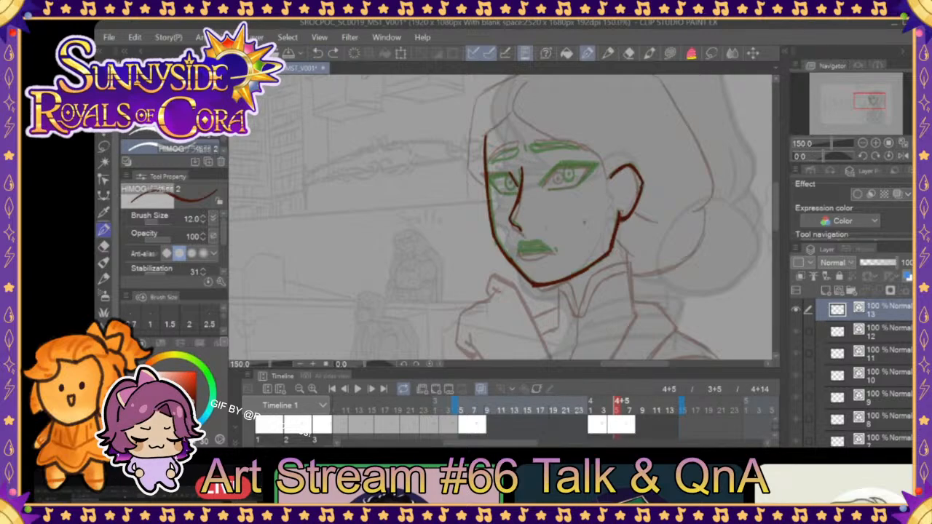
{"action": "left_click_drag", "start_coordinate": [512, 174], "coordinate": [521, 190]}
{"action": "left_click", "coordinate": [606, 411]}
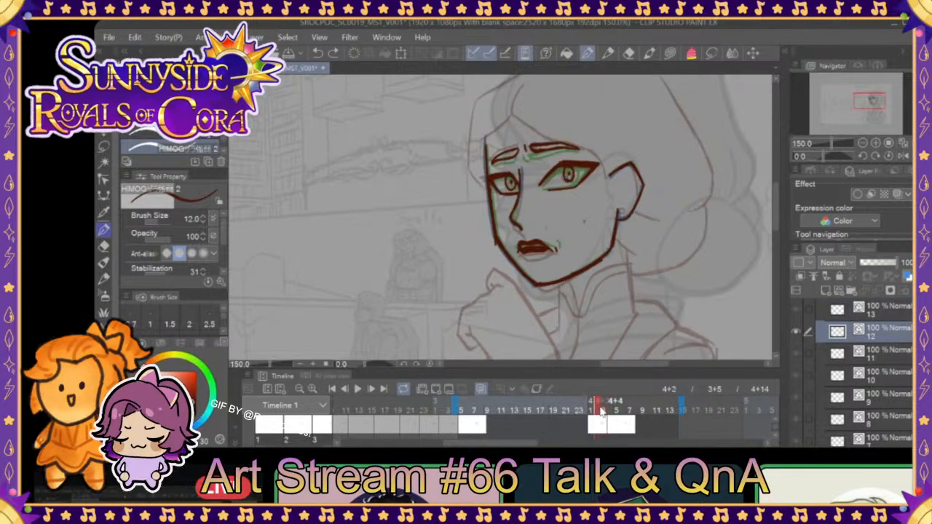
{"action": "left_click", "coordinate": [616, 411]}
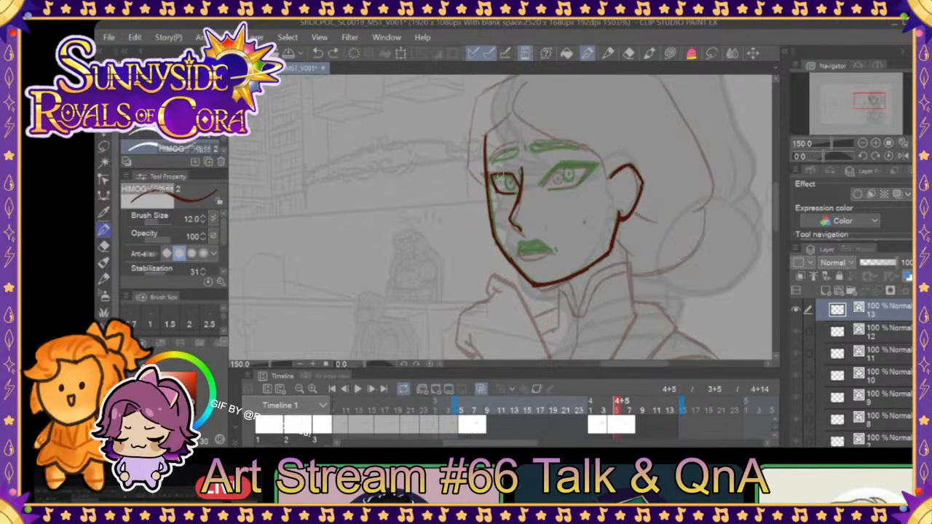
{"action": "left_click_drag", "start_coordinate": [501, 174], "coordinate": [513, 181]}
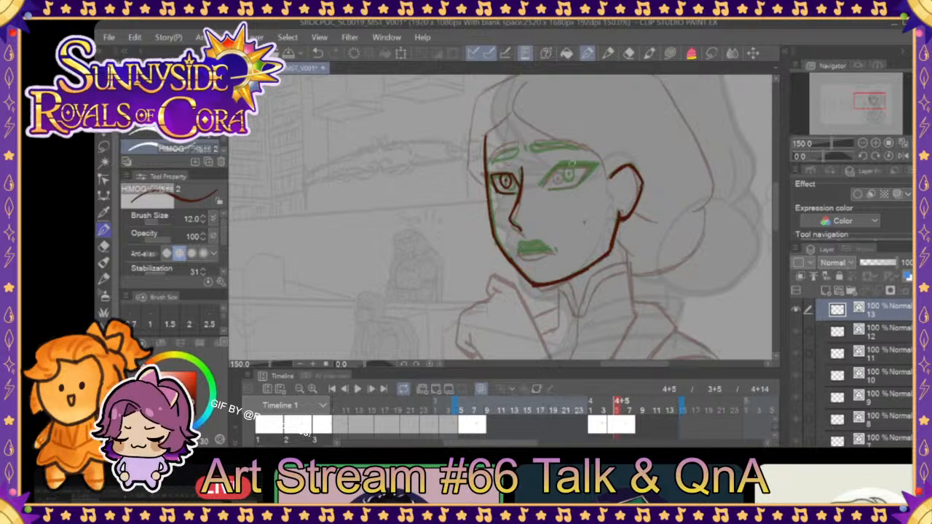
- Draw the near eye's outline and iris on cel 13, undoing the misplaced stroke
{"action": "mouse_move", "coordinate": [539, 190]}
{"action": "left_mouse_down"}
{"action": "mouse_move", "coordinate": [556, 167]}
{"action": "mouse_move", "coordinate": [590, 166]}
{"action": "mouse_move", "coordinate": [586, 182]}
{"action": "mouse_move", "coordinate": [551, 192]}
{"action": "mouse_move", "coordinate": [575, 191]}
{"action": "mouse_move", "coordinate": [583, 178]}
{"action": "mouse_move", "coordinate": [567, 172]}
{"action": "mouse_move", "coordinate": [583, 155]}
{"action": "left_mouse_up"}
{"action": "left_click", "coordinate": [318, 53]}
{"action": "key", "text": "ctrl+plus"}
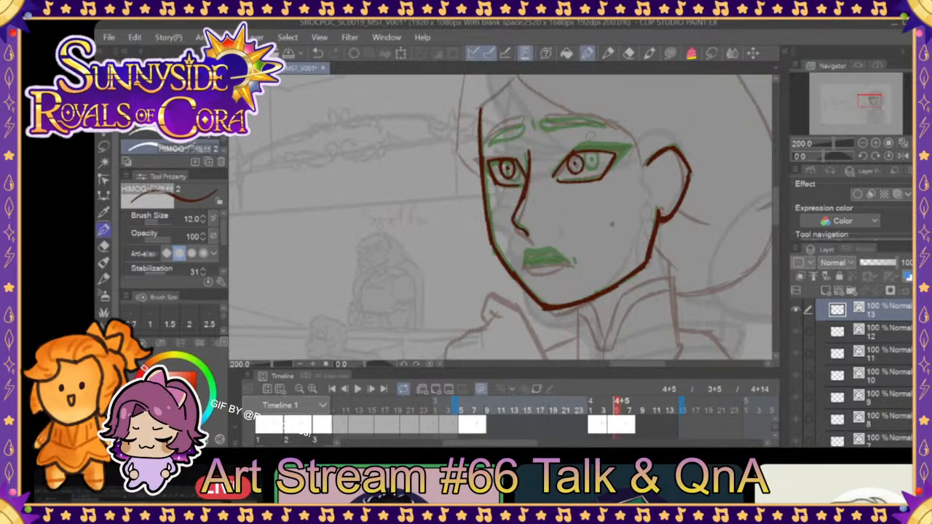
- Turn off onion skin and flip repeatedly between cels 11, 12 and 13 to check the face's movement
{"action": "left_click", "coordinate": [483, 387]}
{"action": "left_click", "coordinate": [604, 410]}
{"action": "left_click", "coordinate": [616, 410]}
{"action": "left_click", "coordinate": [603, 409]}
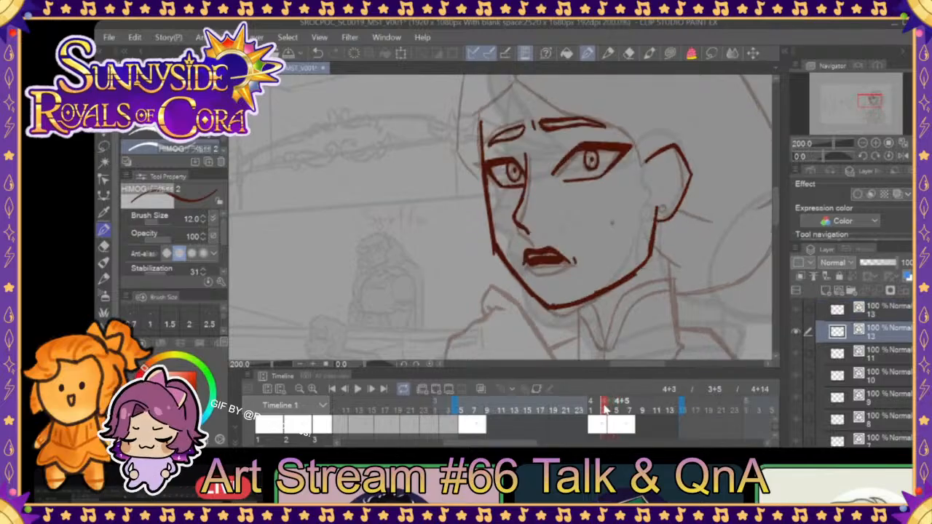
{"action": "left_click", "coordinate": [593, 410]}
{"action": "left_click", "coordinate": [616, 410]}
{"action": "left_click", "coordinate": [603, 409]}
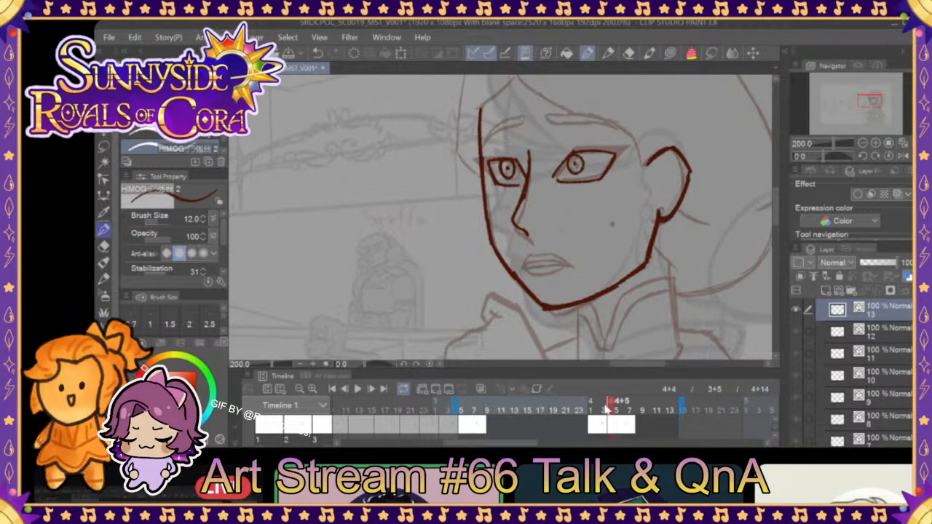
{"action": "left_click", "coordinate": [593, 410]}
{"action": "left_click", "coordinate": [615, 410]}
- Replace the hand-drawn cel 13 at frame 4+4 with a copy of cel 12's drawing
{"action": "mouse_move", "coordinate": [616, 409]}
{"action": "left_mouse_down"}
{"action": "mouse_move", "coordinate": [539, 410]}
{"action": "mouse_move", "coordinate": [638, 412]}
{"action": "mouse_move", "coordinate": [568, 412]}
{"action": "mouse_move", "coordinate": [613, 410]}
{"action": "left_mouse_up"}
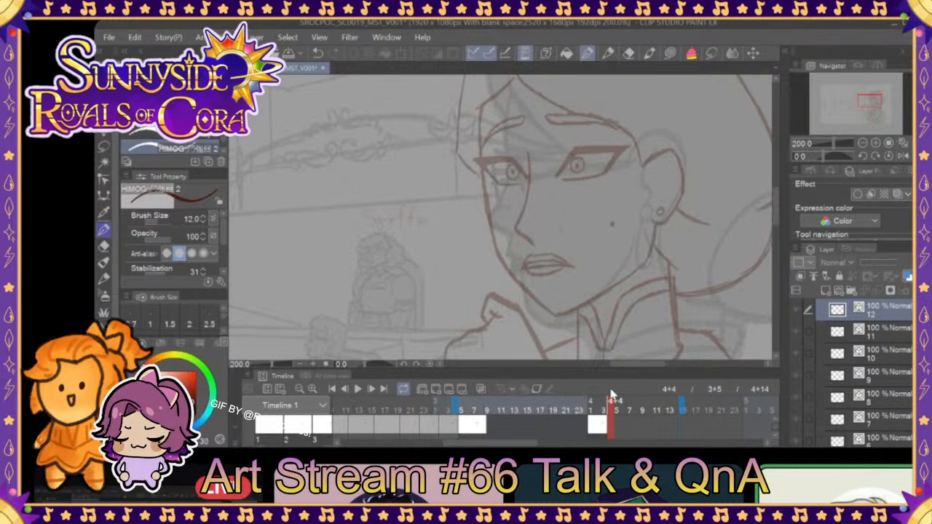
{"action": "left_click", "coordinate": [827, 291]}
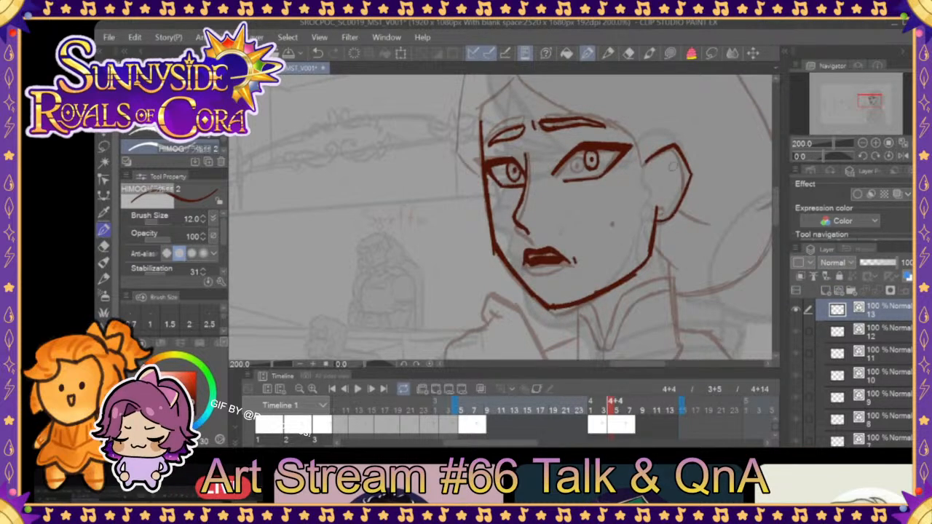
{"action": "left_click", "coordinate": [402, 54]}
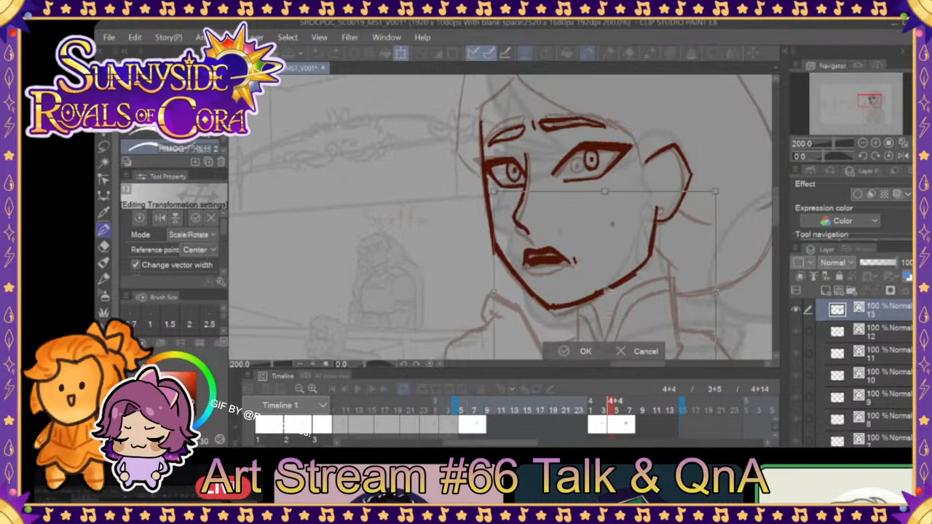
{"action": "left_click_drag", "start_coordinate": [608, 279], "coordinate": [599, 273]}
{"action": "key", "text": "ctrl+z"}
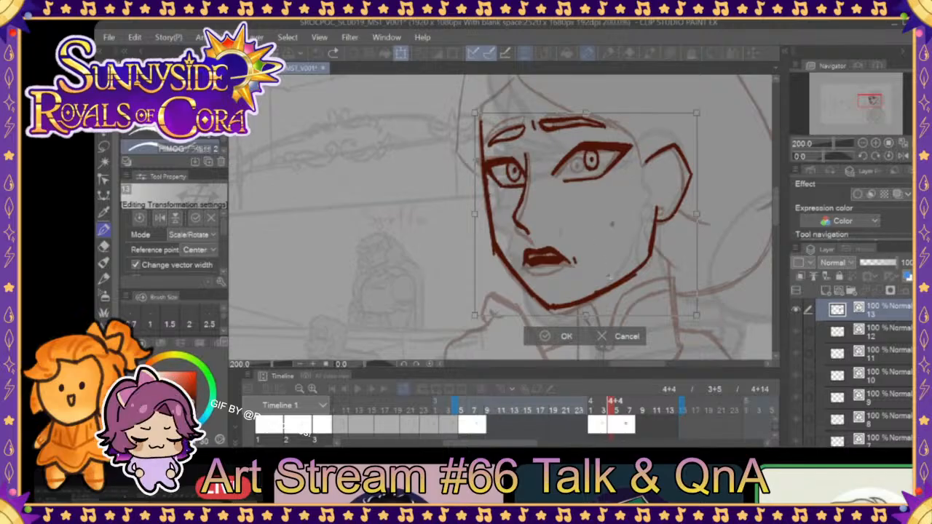
{"action": "left_click_drag", "start_coordinate": [734, 191], "coordinate": [738, 204]}
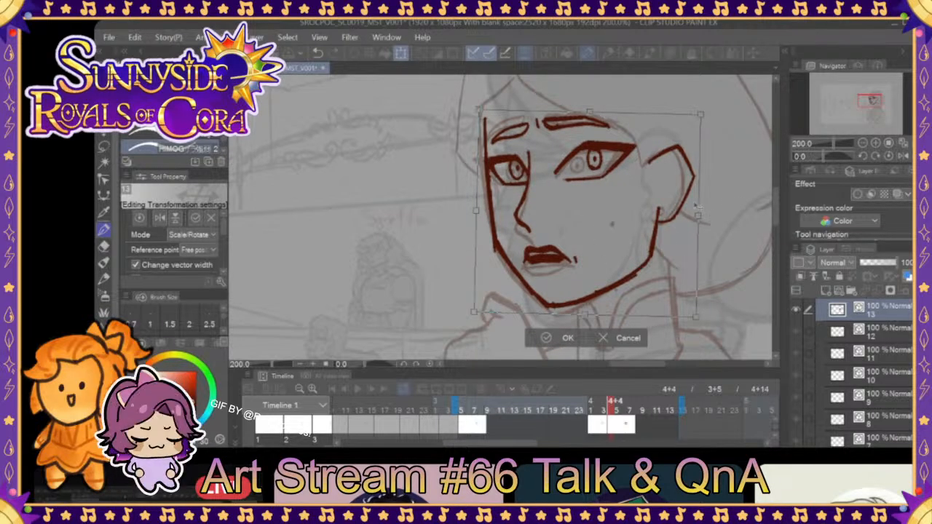
{"action": "left_click", "coordinate": [616, 339]}
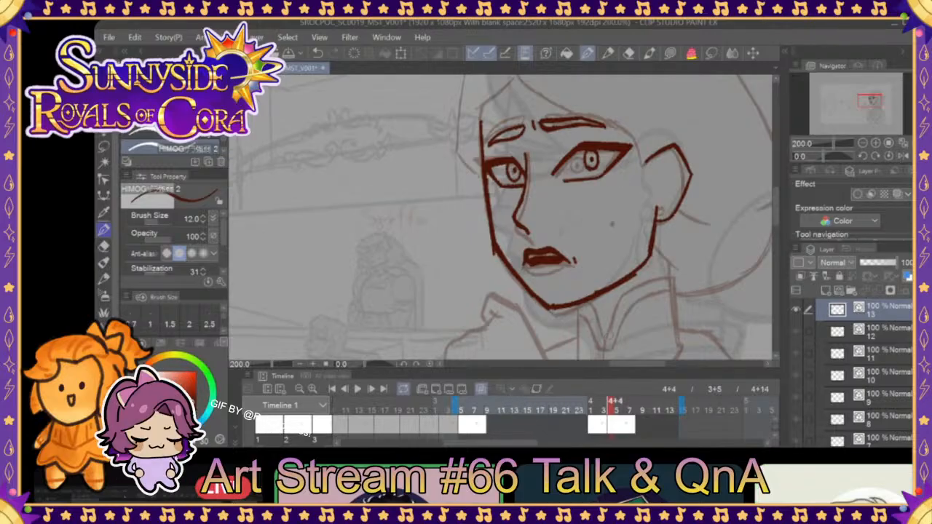
- Rotate the whole face on cel 13 slightly clockwise with a Scale/Rotate transform
{"action": "left_click", "coordinate": [400, 55]}
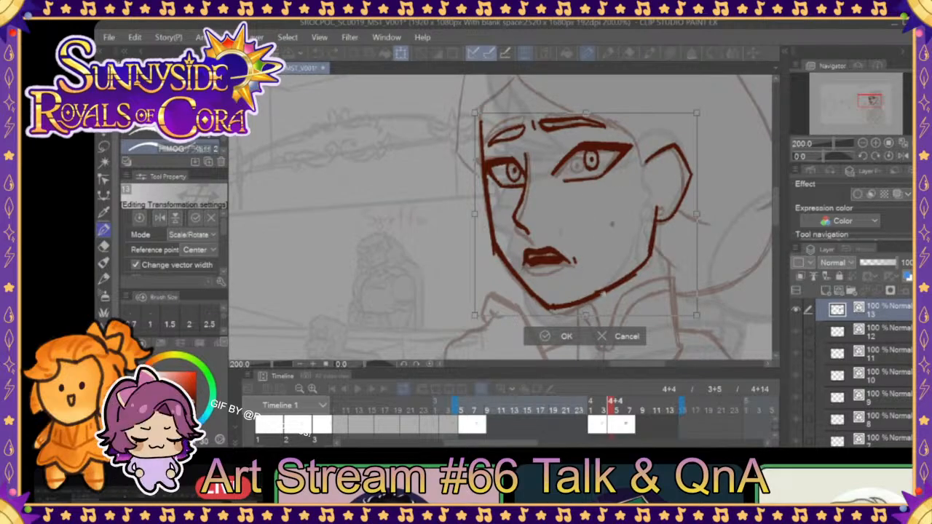
{"action": "left_click_drag", "start_coordinate": [708, 205], "coordinate": [711, 216]}
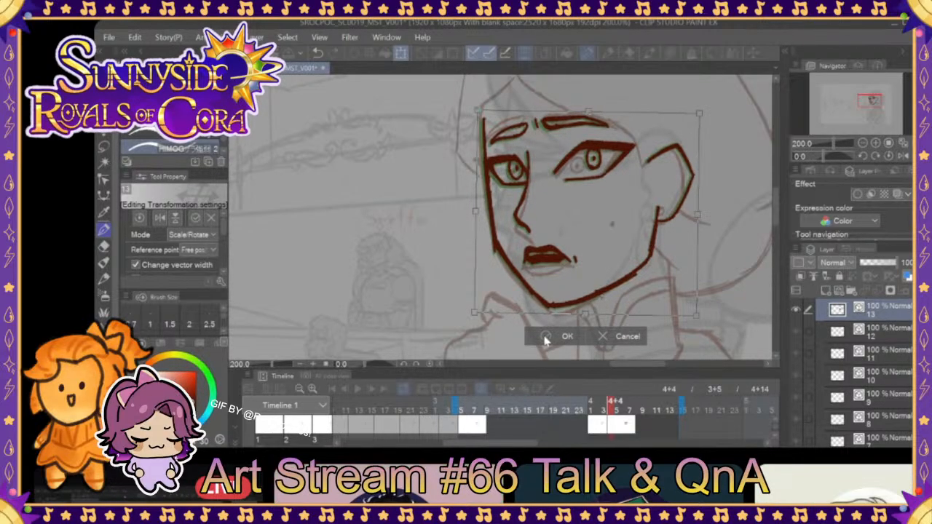
{"action": "key", "text": "Return"}
- Lasso the near eye and its eyebrow on cel 13, apply a Scale/Rotate transform and clear the selection
{"action": "left_click", "coordinate": [709, 55]}
{"action": "mouse_move", "coordinate": [586, 135]}
{"action": "left_mouse_down"}
{"action": "mouse_move", "coordinate": [604, 191]}
{"action": "mouse_move", "coordinate": [632, 128]}
{"action": "left_mouse_up"}
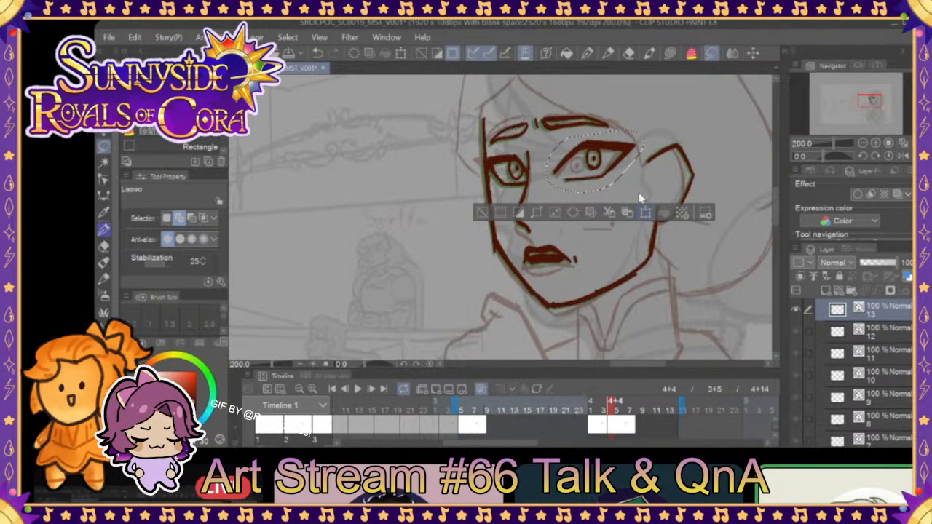
{"action": "left_click", "coordinate": [643, 211]}
{"action": "left_click", "coordinate": [567, 213]}
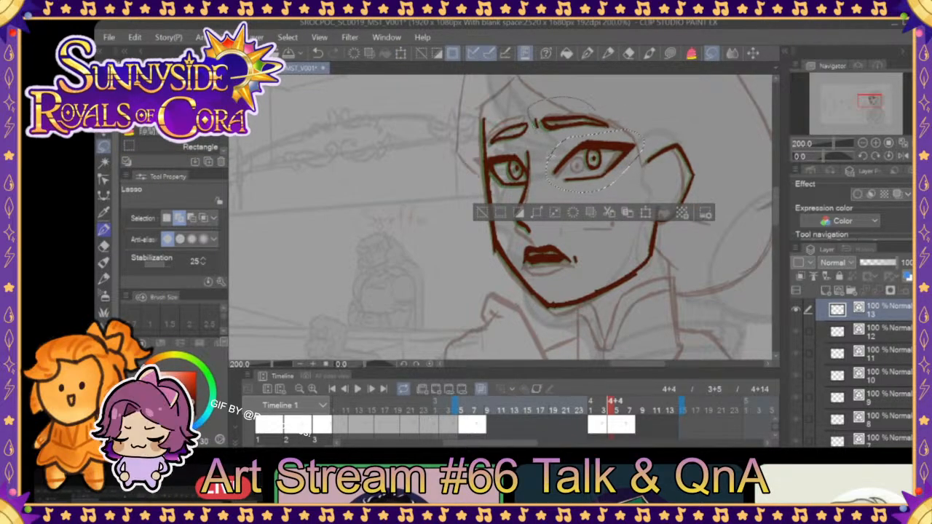
{"action": "left_click", "coordinate": [644, 212]}
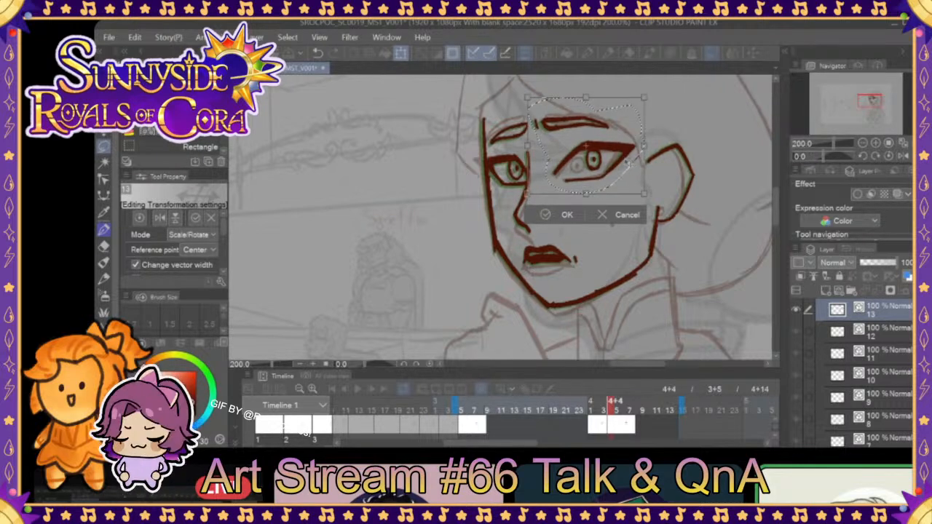
{"action": "left_click", "coordinate": [567, 214]}
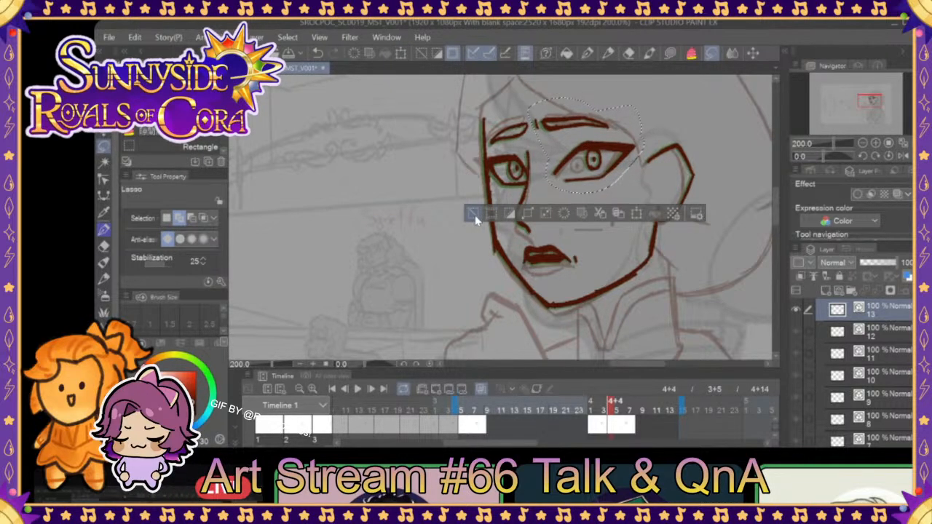
{"action": "left_click", "coordinate": [471, 214]}
- Lasso the far eye and its eyebrow on cel 13, adjust them with a Scale/Rotate transform, clear the selection and check against cel 12
{"action": "mouse_move", "coordinate": [529, 120]}
{"action": "left_mouse_down"}
{"action": "mouse_move", "coordinate": [529, 176]}
{"action": "mouse_move", "coordinate": [518, 189]}
{"action": "mouse_move", "coordinate": [492, 163]}
{"action": "mouse_move", "coordinate": [512, 108]}
{"action": "left_mouse_up"}
{"action": "left_click", "coordinate": [559, 213]}
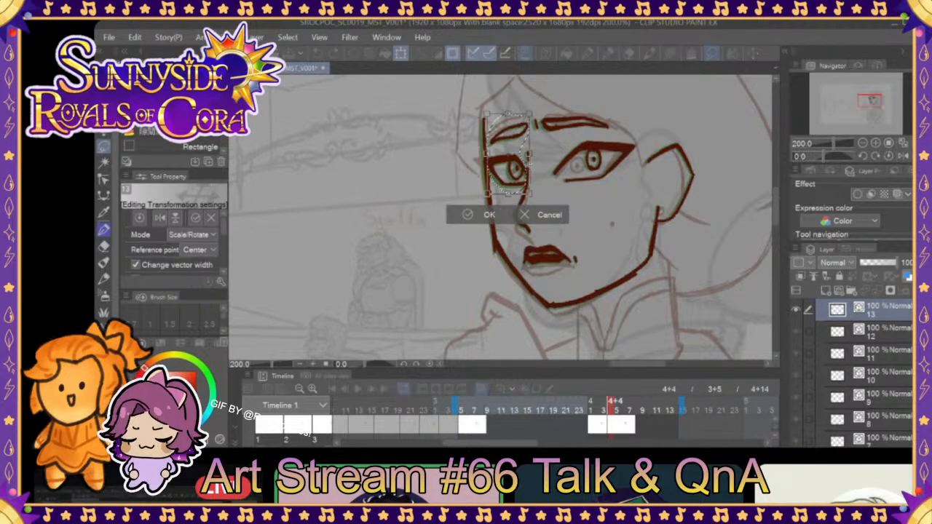
{"action": "left_click", "coordinate": [488, 214]}
{"action": "left_click", "coordinate": [421, 53]}
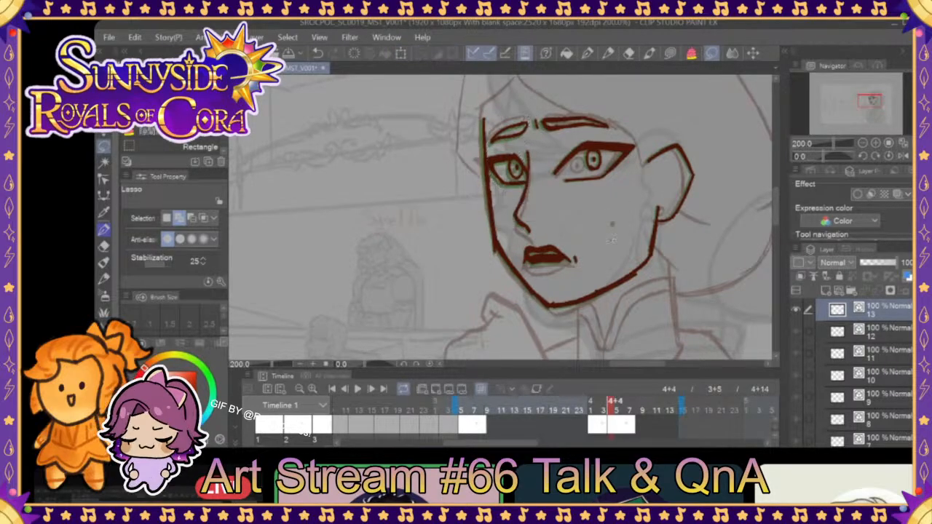
{"action": "left_click", "coordinate": [604, 407]}
{"action": "mouse_move", "coordinate": [606, 409]}
{"action": "left_mouse_down"}
{"action": "mouse_move", "coordinate": [628, 411]}
{"action": "mouse_move", "coordinate": [554, 412]}
{"action": "mouse_move", "coordinate": [622, 409]}
{"action": "left_mouse_up"}
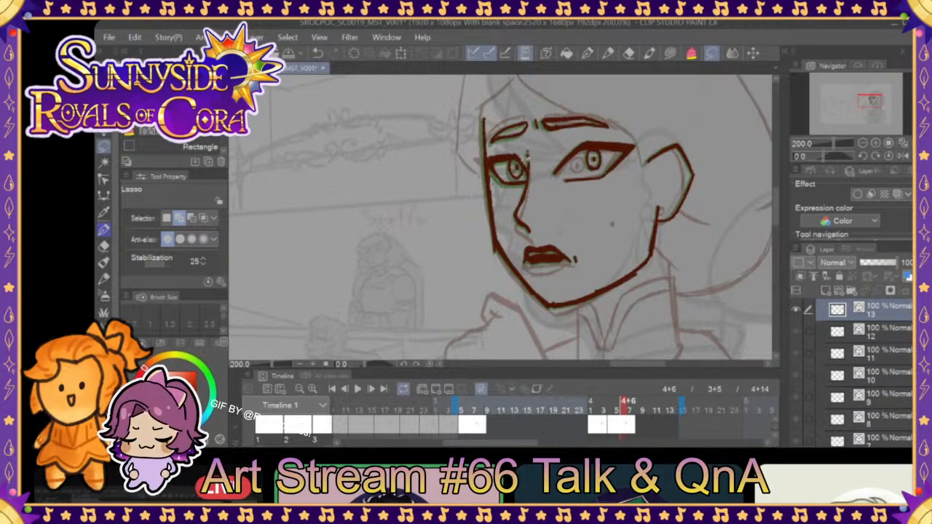
- Erase the irises and pupils of both eyes on cel 13 with the hard eraser
{"action": "left_click", "coordinate": [628, 53]}
{"action": "mouse_move", "coordinate": [511, 170]}
{"action": "left_mouse_down"}
{"action": "mouse_move", "coordinate": [516, 176]}
{"action": "mouse_move", "coordinate": [516, 168]}
{"action": "left_mouse_up"}
{"action": "mouse_move", "coordinate": [591, 156]}
{"action": "left_mouse_down"}
{"action": "mouse_move", "coordinate": [599, 165]}
{"action": "mouse_move", "coordinate": [582, 153]}
{"action": "mouse_move", "coordinate": [594, 164]}
{"action": "mouse_move", "coordinate": [605, 154]}
{"action": "left_mouse_up"}
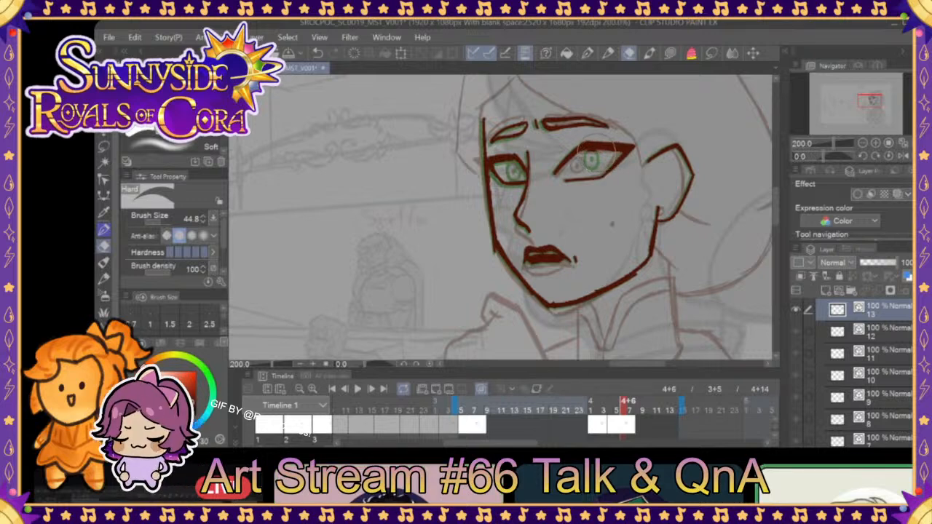
- Redraw both irises and pupils on cel 13 with the size 12 pen, shifting the gaze toward the nose, and check the movement
{"action": "left_click", "coordinate": [587, 54]}
{"action": "mouse_move", "coordinate": [512, 157]}
{"action": "left_mouse_down"}
{"action": "mouse_move", "coordinate": [511, 179]}
{"action": "mouse_move", "coordinate": [513, 165]}
{"action": "left_mouse_up"}
{"action": "left_click", "coordinate": [318, 53]}
{"action": "left_click", "coordinate": [317, 53]}
{"action": "left_click", "coordinate": [317, 54]}
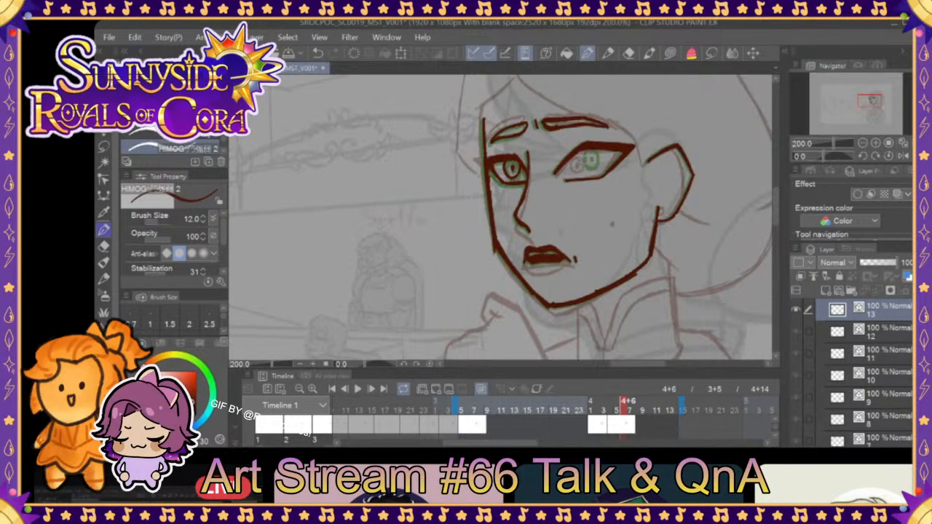
{"action": "mouse_move", "coordinate": [578, 149]}
{"action": "left_mouse_down"}
{"action": "mouse_move", "coordinate": [576, 169]}
{"action": "mouse_move", "coordinate": [590, 166]}
{"action": "mouse_move", "coordinate": [582, 166]}
{"action": "left_mouse_up"}
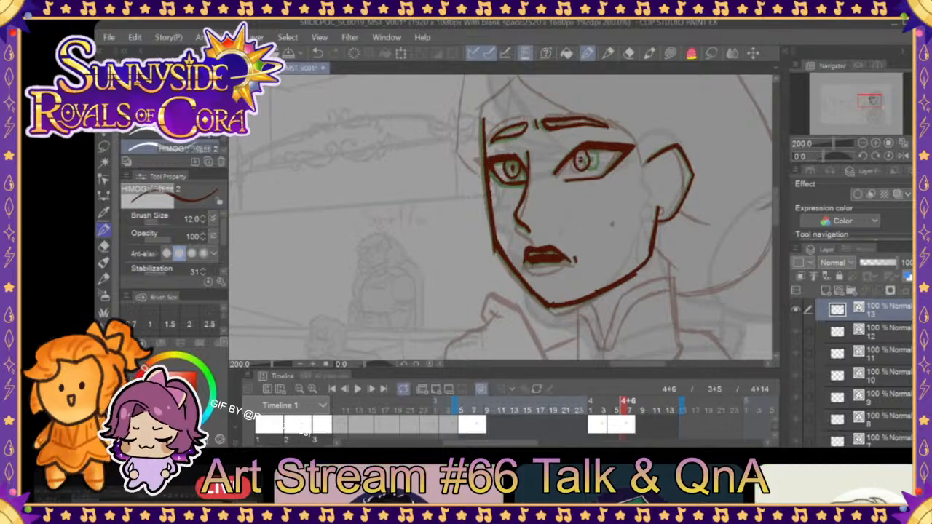
{"action": "left_click", "coordinate": [598, 409]}
{"action": "left_click", "coordinate": [615, 409]}
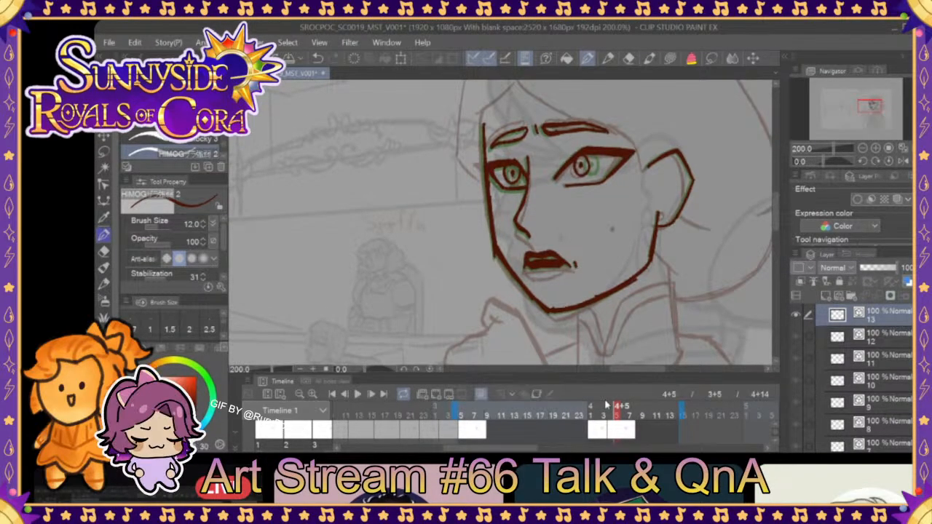
{"action": "mouse_move", "coordinate": [614, 413]}
{"action": "left_mouse_down"}
{"action": "mouse_move", "coordinate": [597, 412]}
{"action": "mouse_move", "coordinate": [610, 416]}
{"action": "left_mouse_up"}
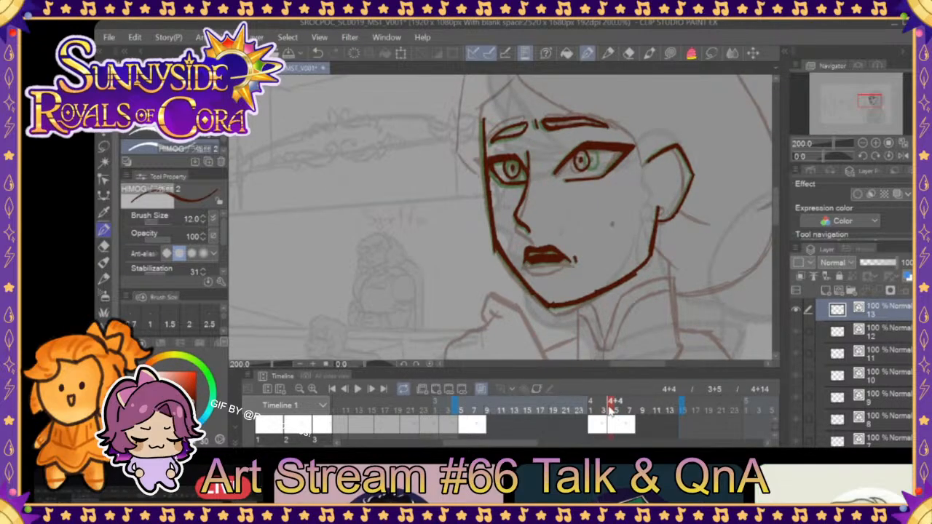
- Set the Pinch vector line tool's effect range to 8 and reshape the near eye's lower lid on cel 13
{"action": "left_click", "coordinate": [104, 178]}
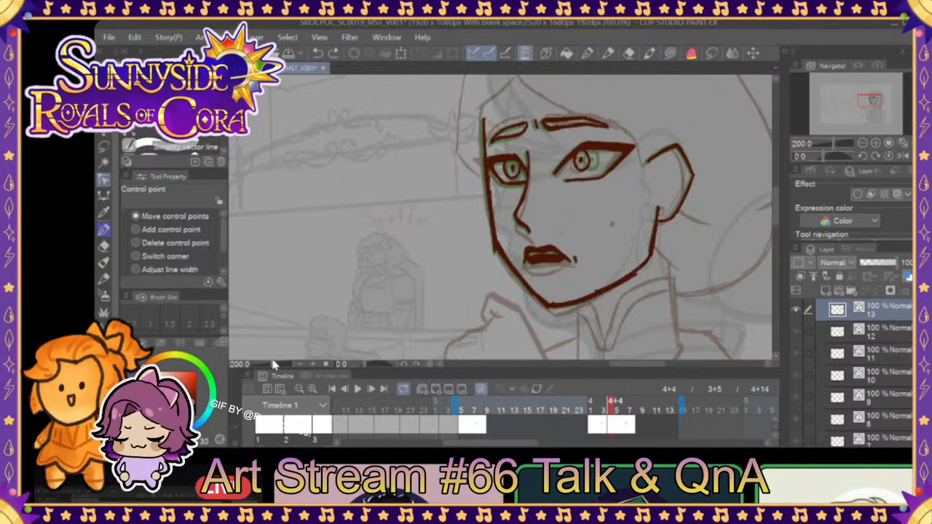
{"action": "left_click", "coordinate": [218, 132]}
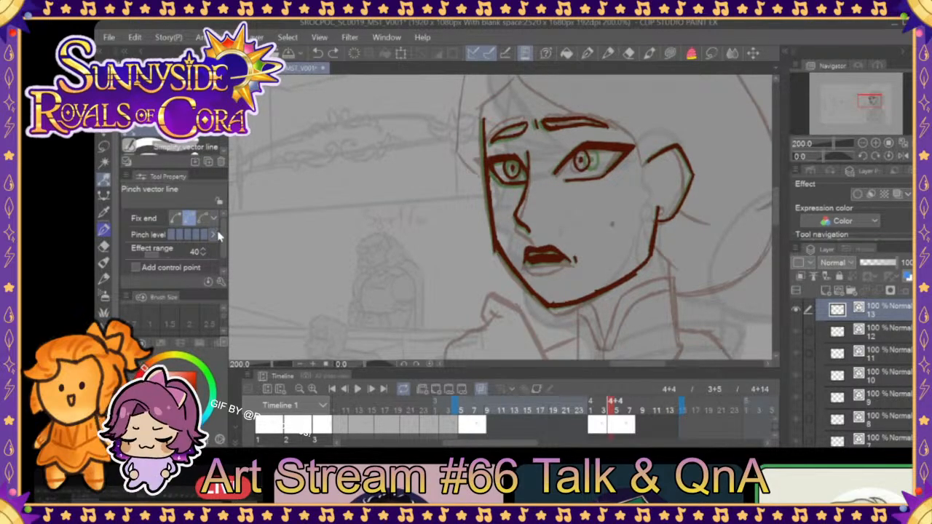
{"action": "left_click_drag", "start_coordinate": [225, 240], "coordinate": [224, 250]}
{"action": "scroll", "coordinate": [224, 250], "scroll_direction": "up", "scroll_amount": 2}
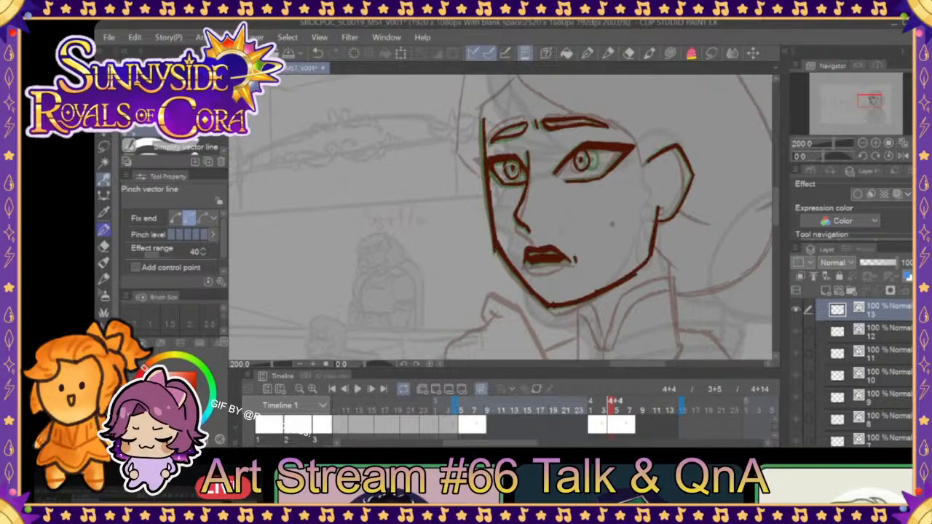
{"action": "left_click", "coordinate": [156, 250]}
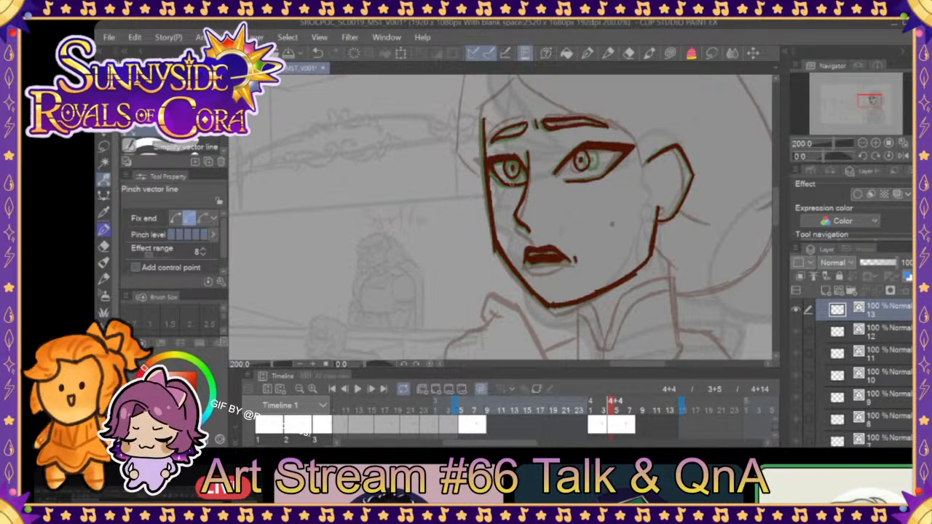
{"action": "left_click", "coordinate": [604, 410]}
{"action": "left_click", "coordinate": [615, 409]}
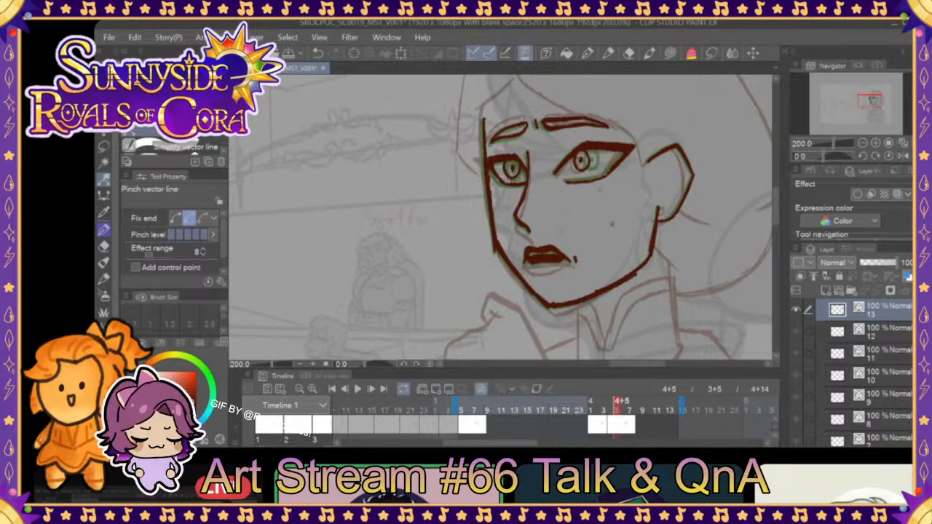
- Scrub between cels 11, 12 and 13 from frame 3+23 to 4+5 to examine the eye and face movement
{"action": "left_click", "coordinate": [593, 409]}
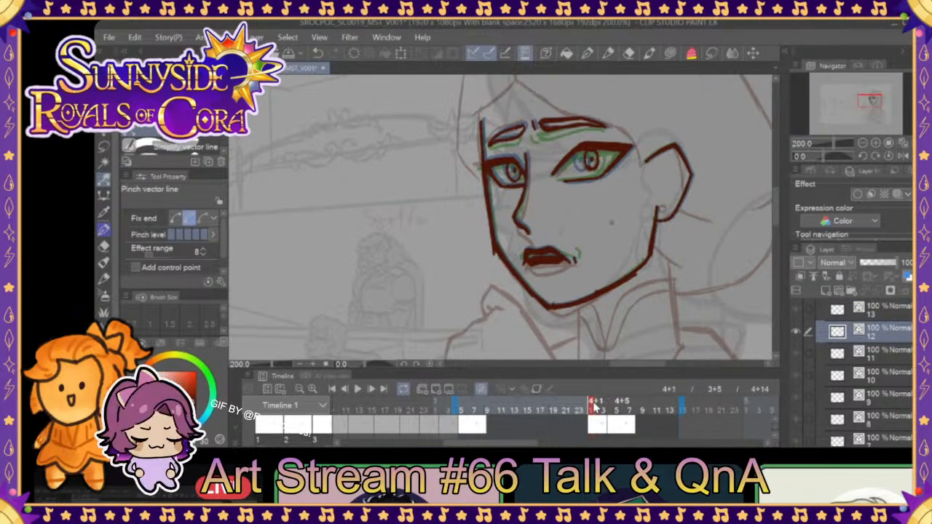
{"action": "left_click", "coordinate": [617, 409]}
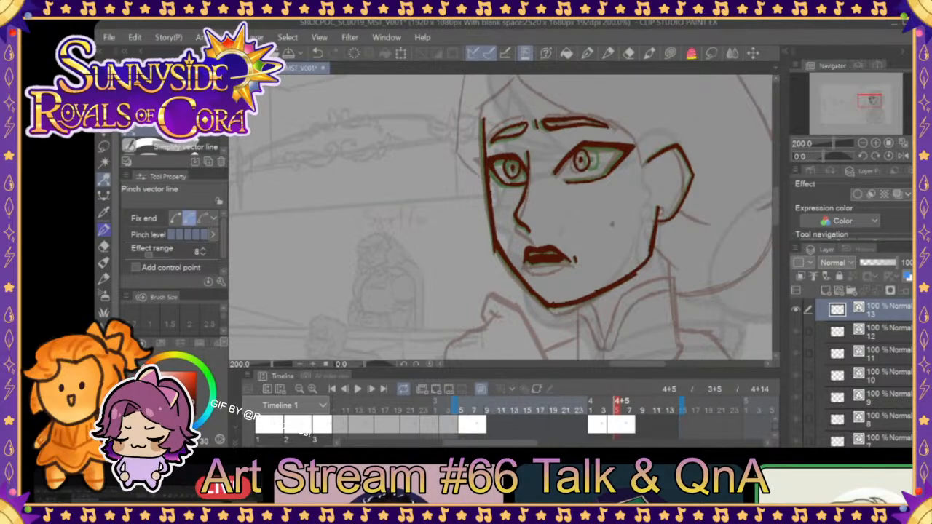
{"action": "left_click", "coordinate": [604, 410]}
{"action": "mouse_move", "coordinate": [609, 408]}
{"action": "left_mouse_down"}
{"action": "mouse_move", "coordinate": [620, 408]}
{"action": "mouse_move", "coordinate": [591, 406]}
{"action": "left_mouse_up"}
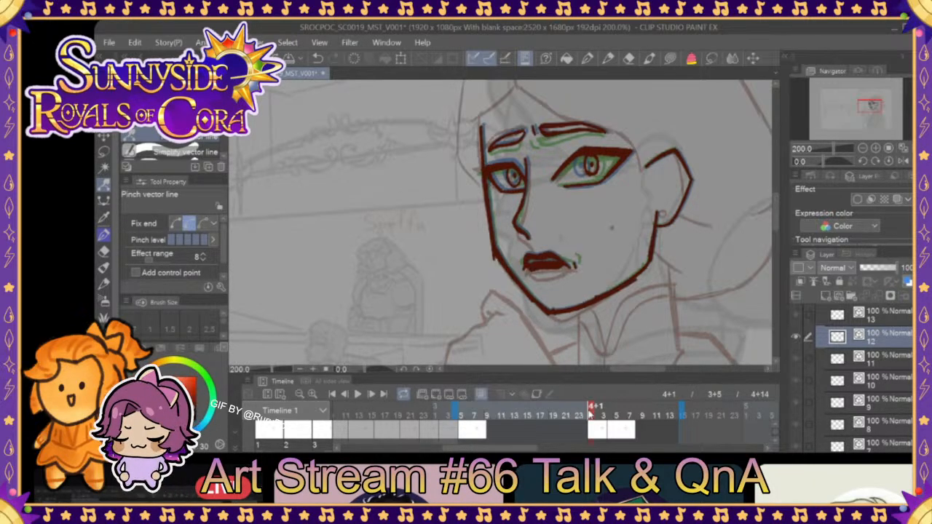
{"action": "mouse_move", "coordinate": [590, 413]}
{"action": "left_mouse_down"}
{"action": "mouse_move", "coordinate": [580, 411]}
{"action": "mouse_move", "coordinate": [624, 412]}
{"action": "mouse_move", "coordinate": [569, 411]}
{"action": "mouse_move", "coordinate": [624, 403]}
{"action": "mouse_move", "coordinate": [580, 402]}
{"action": "left_mouse_up"}
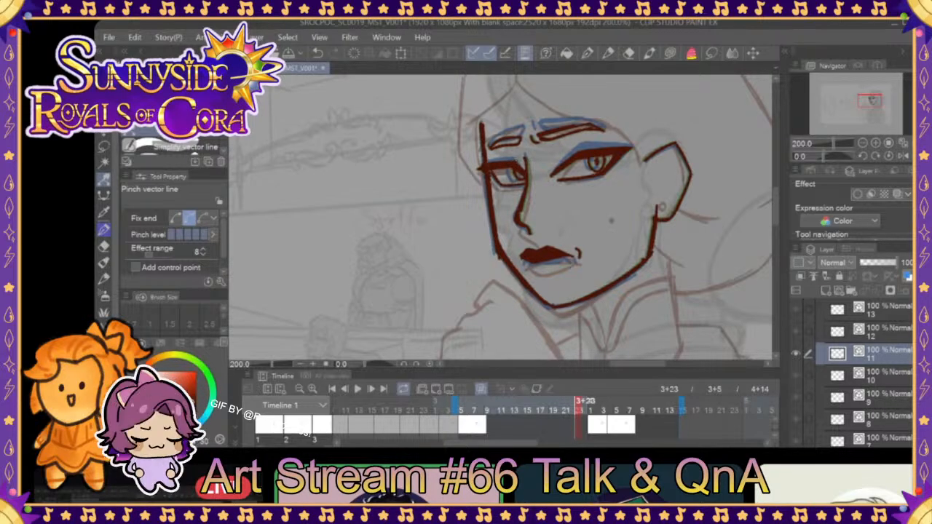
{"action": "left_click_drag", "start_coordinate": [583, 406], "coordinate": [631, 410]}
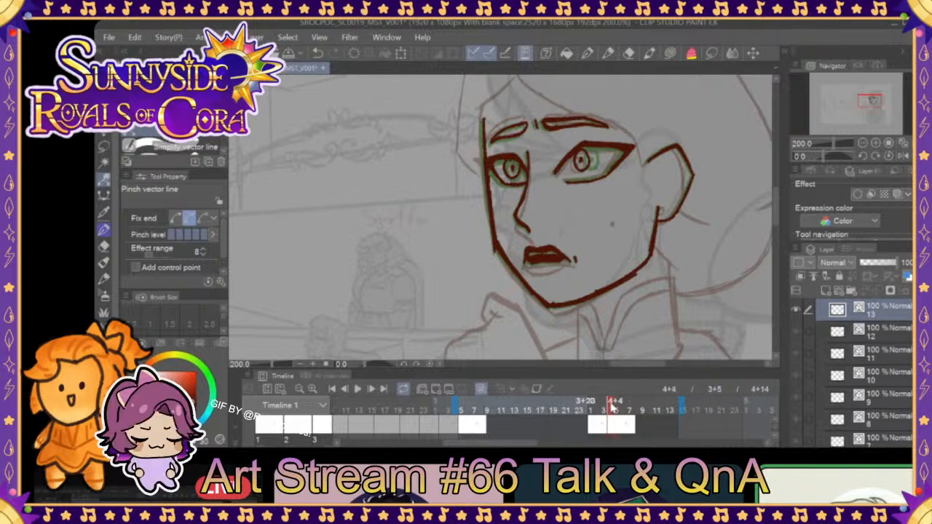
{"action": "left_click", "coordinate": [604, 404]}
{"action": "mouse_move", "coordinate": [604, 405]}
{"action": "left_mouse_down"}
{"action": "mouse_move", "coordinate": [620, 404]}
{"action": "mouse_move", "coordinate": [603, 403]}
{"action": "mouse_move", "coordinate": [614, 401]}
{"action": "mouse_move", "coordinate": [602, 412]}
{"action": "mouse_move", "coordinate": [612, 412]}
{"action": "left_mouse_up"}
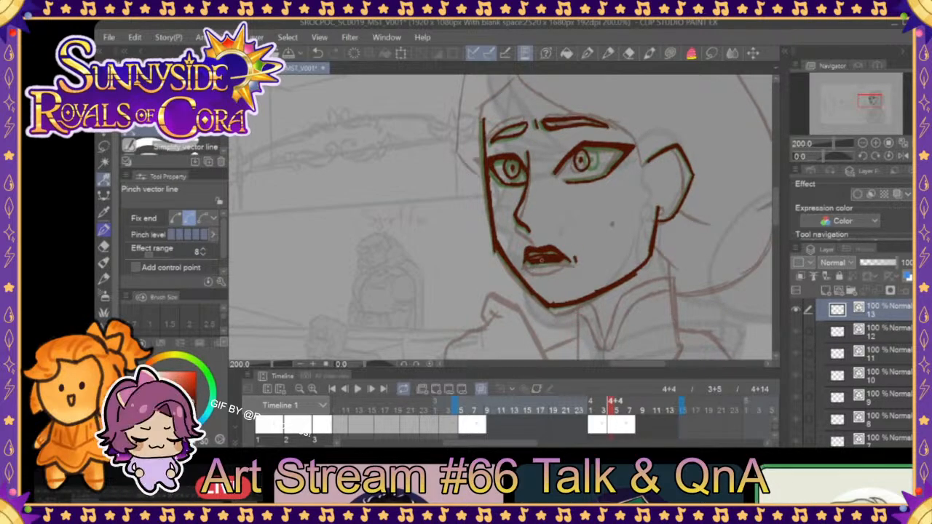
- Pinch the mouth's vector lines on cel 13 to reshape the lips and the corner mark, comparing the frames
{"action": "left_click_drag", "start_coordinate": [541, 255], "coordinate": [541, 258]}
{"action": "left_click", "coordinate": [618, 410]}
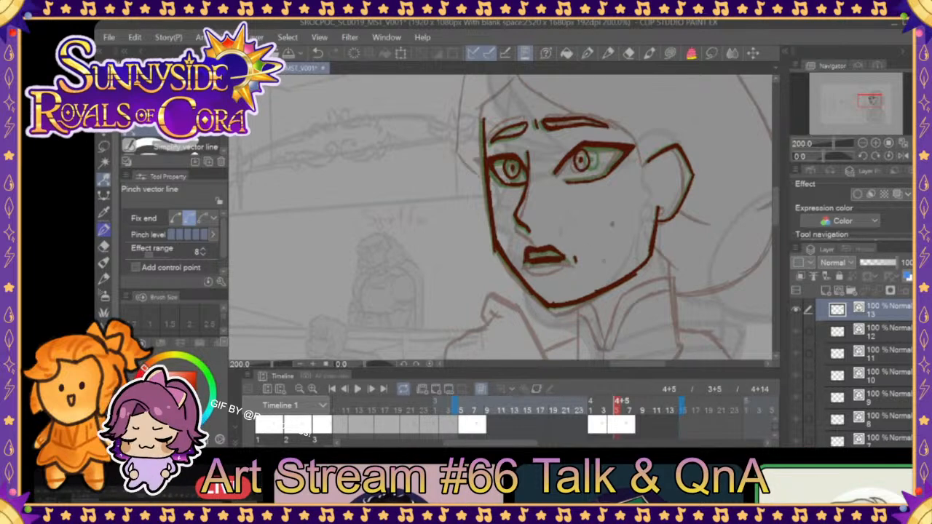
{"action": "mouse_move", "coordinate": [618, 407]}
{"action": "left_mouse_down"}
{"action": "mouse_move", "coordinate": [571, 408]}
{"action": "mouse_move", "coordinate": [617, 404]}
{"action": "left_mouse_up"}
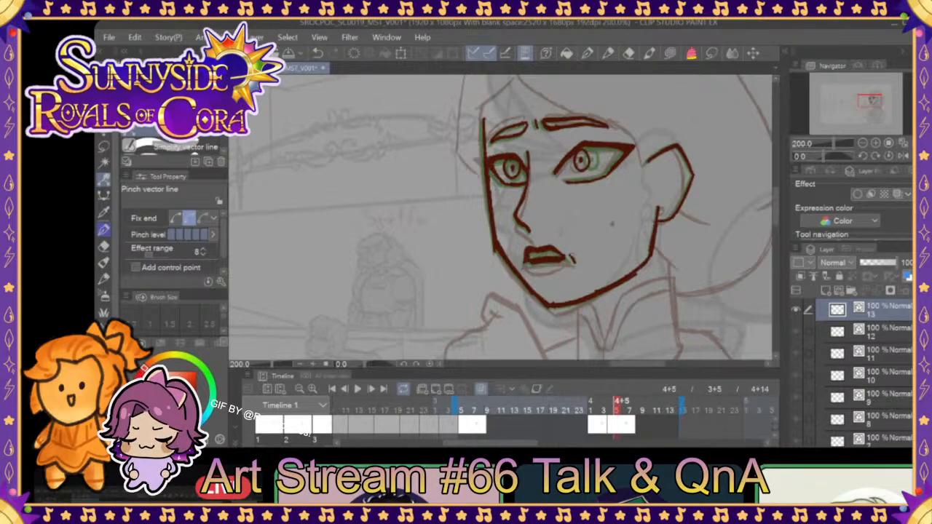
{"action": "mouse_move", "coordinate": [618, 409]}
{"action": "left_mouse_down"}
{"action": "mouse_move", "coordinate": [599, 406]}
{"action": "mouse_move", "coordinate": [617, 409]}
{"action": "left_mouse_up"}
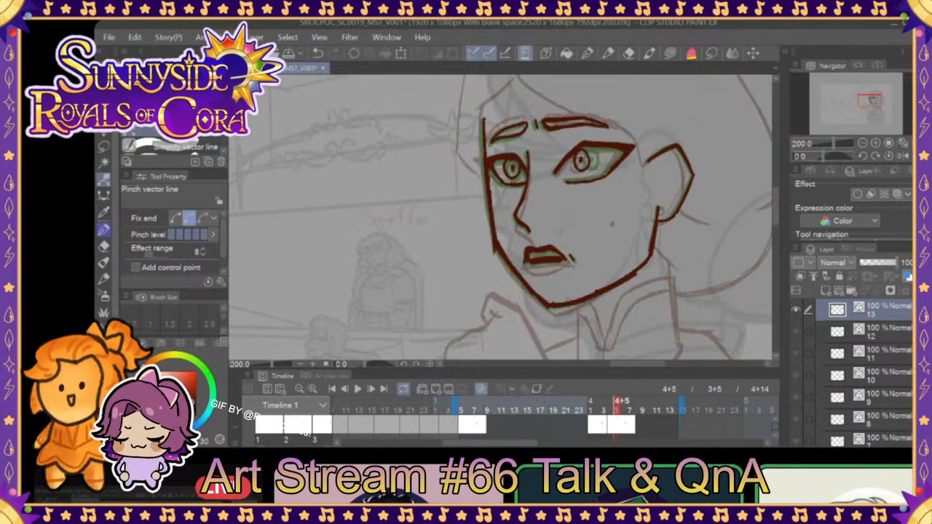
{"action": "mouse_move", "coordinate": [618, 410]}
{"action": "left_mouse_down"}
{"action": "mouse_move", "coordinate": [604, 410]}
{"action": "mouse_move", "coordinate": [611, 412]}
{"action": "left_mouse_up"}
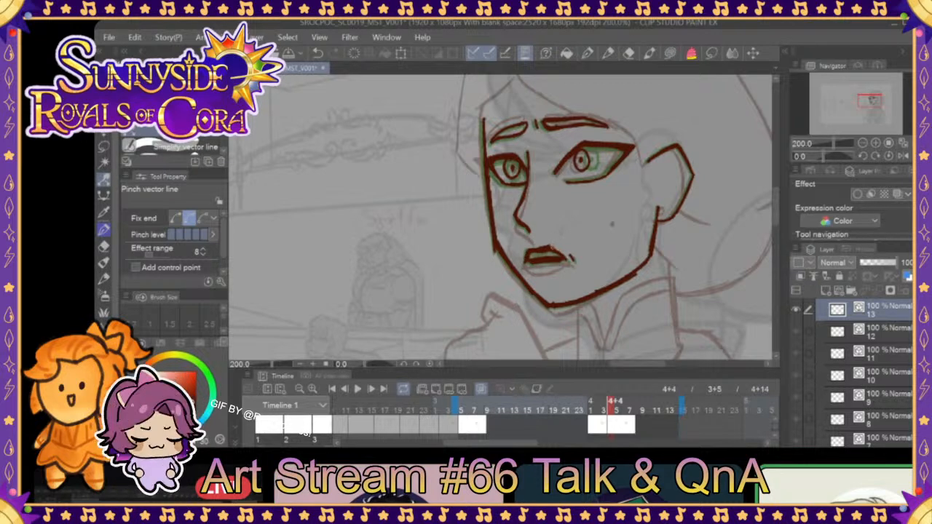
{"action": "left_click_drag", "start_coordinate": [612, 405], "coordinate": [611, 405]}
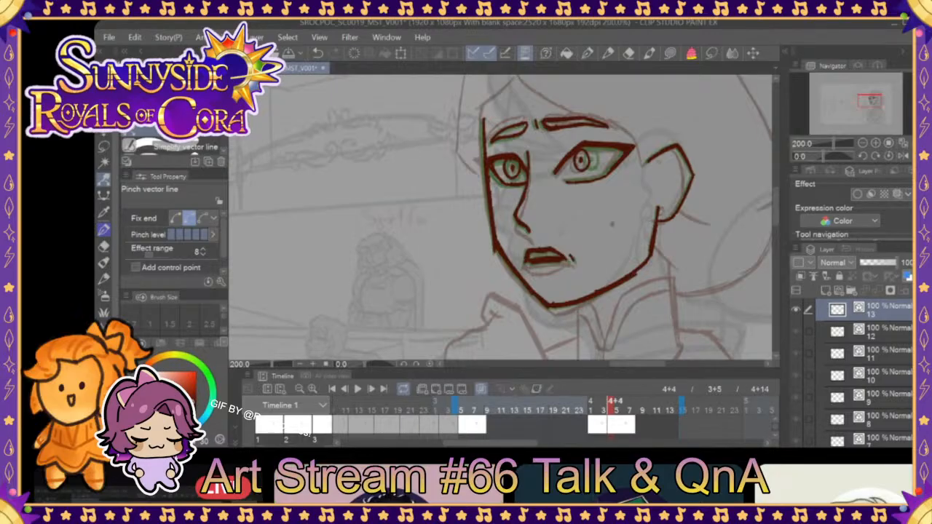
- Lasso the mouth on cel 13, apply a Scale/Rotate transform, clear the selection and compare it with cel 12
{"action": "left_click", "coordinate": [712, 55]}
{"action": "mouse_move", "coordinate": [536, 242]}
{"action": "left_mouse_down"}
{"action": "mouse_move", "coordinate": [581, 268]}
{"action": "mouse_move", "coordinate": [540, 241]}
{"action": "left_mouse_up"}
{"action": "left_click", "coordinate": [604, 295]}
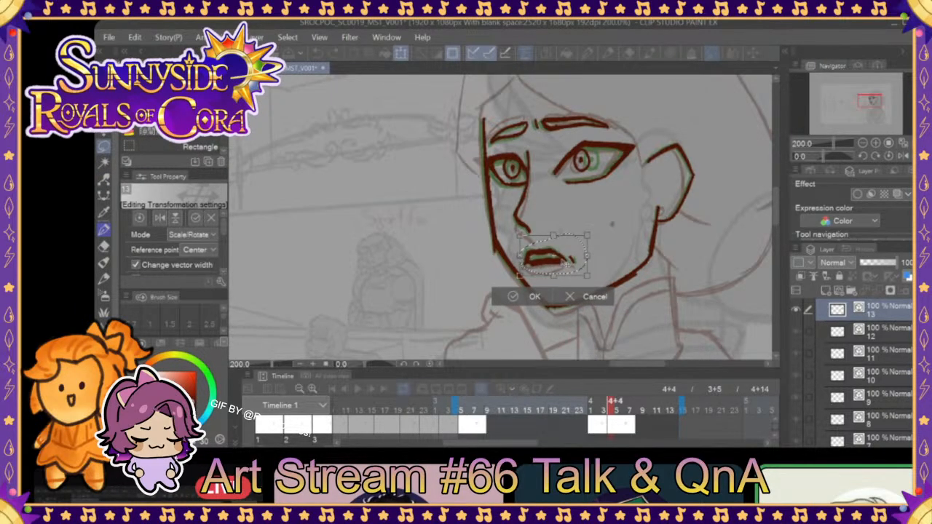
{"action": "left_click", "coordinate": [532, 295]}
{"action": "left_click", "coordinate": [440, 295]}
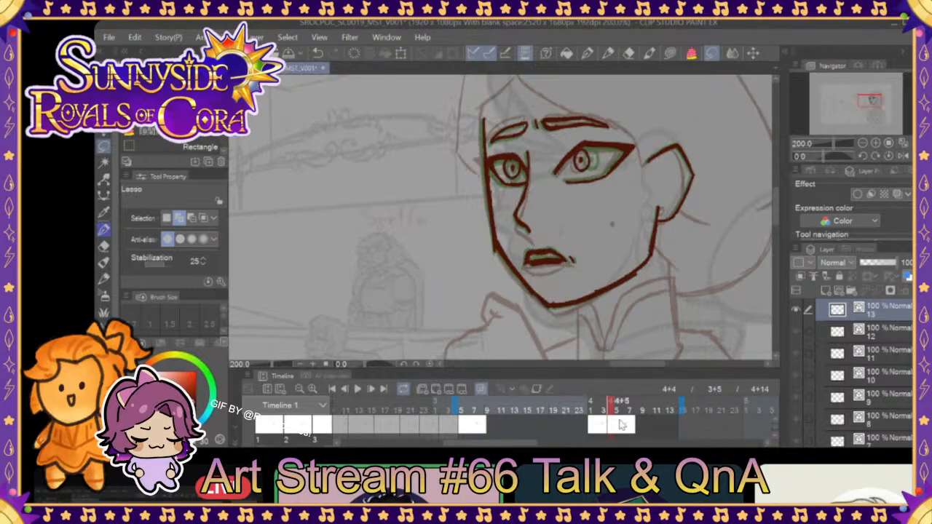
{"action": "left_click", "coordinate": [603, 410]}
{"action": "left_click_drag", "start_coordinate": [610, 410], "coordinate": [624, 409]}
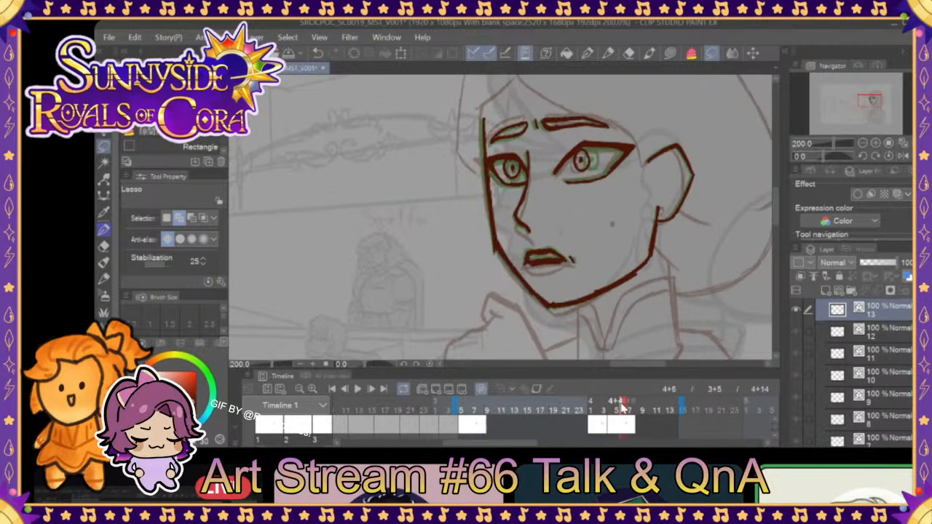
- Select the mouth on cel 13 again, shift it slightly lower with a second transform and compare the frames
{"action": "mouse_move", "coordinate": [540, 240]}
{"action": "left_mouse_down"}
{"action": "mouse_move", "coordinate": [529, 266]}
{"action": "mouse_move", "coordinate": [589, 267]}
{"action": "mouse_move", "coordinate": [567, 260]}
{"action": "left_mouse_up"}
{"action": "left_click", "coordinate": [605, 300]}
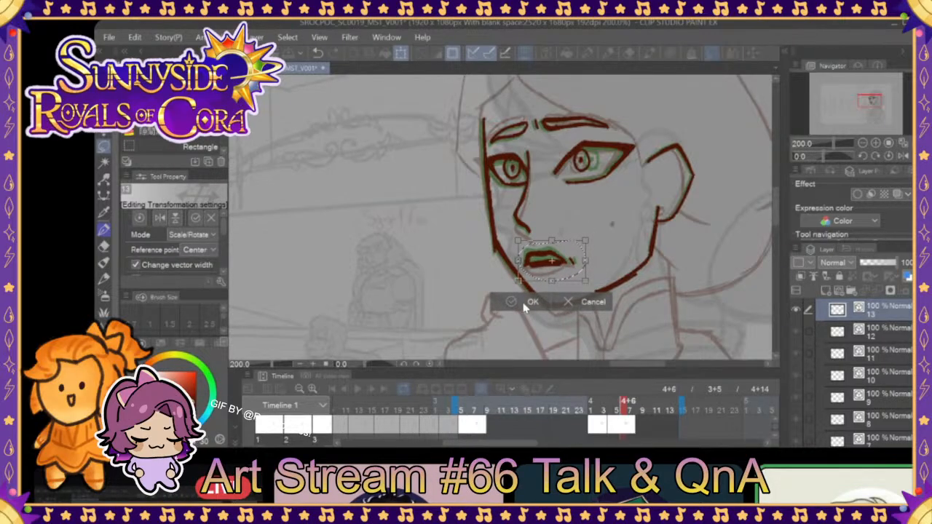
{"action": "left_click", "coordinate": [527, 303]}
{"action": "left_click", "coordinate": [594, 406]}
{"action": "mouse_move", "coordinate": [595, 406]}
{"action": "left_mouse_down"}
{"action": "mouse_move", "coordinate": [617, 403]}
{"action": "mouse_move", "coordinate": [562, 397]}
{"action": "mouse_move", "coordinate": [617, 393]}
{"action": "left_mouse_up"}
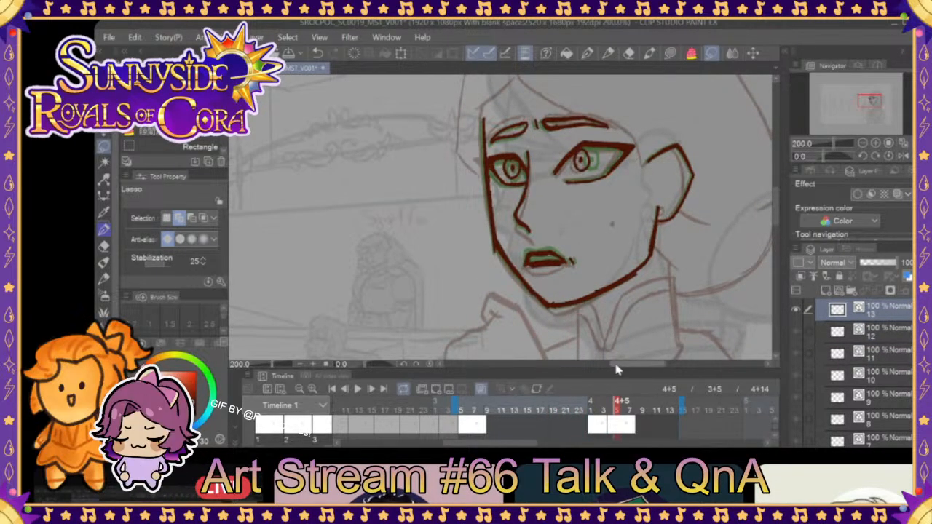
- Lasso the near eyebrow on cel 13, adjust it slightly with a Scale/Rotate transform and clear the selection
{"action": "left_click_drag", "start_coordinate": [603, 97], "coordinate": [610, 109]}
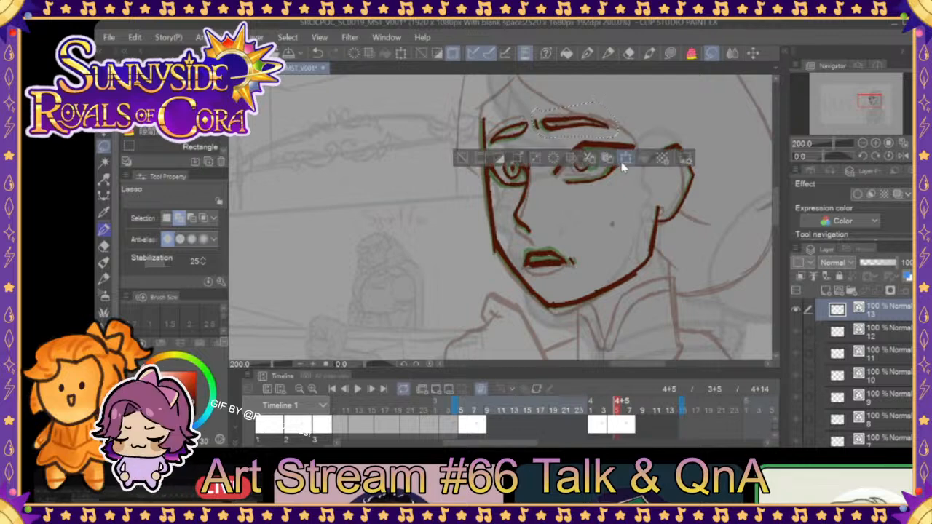
{"action": "key", "text": "ctrl+t"}
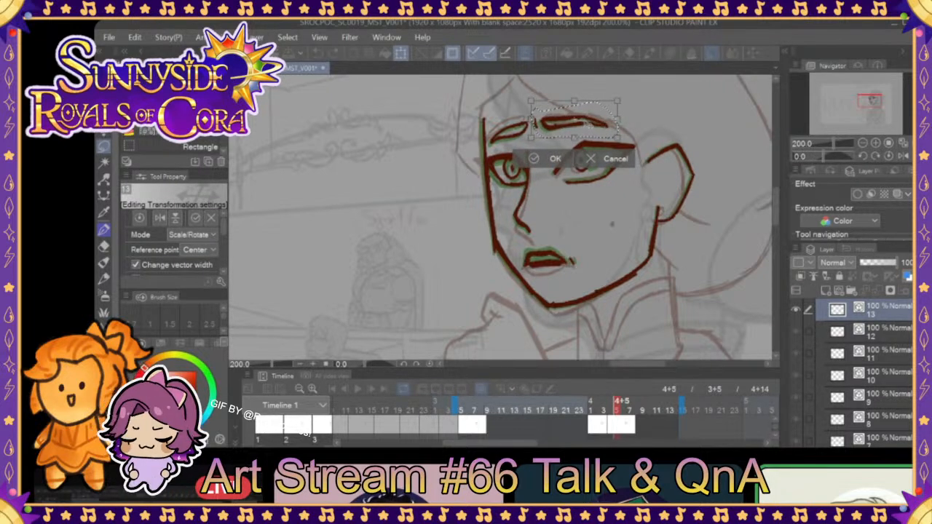
{"action": "left_click", "coordinate": [557, 159]}
{"action": "left_click", "coordinate": [461, 158]}
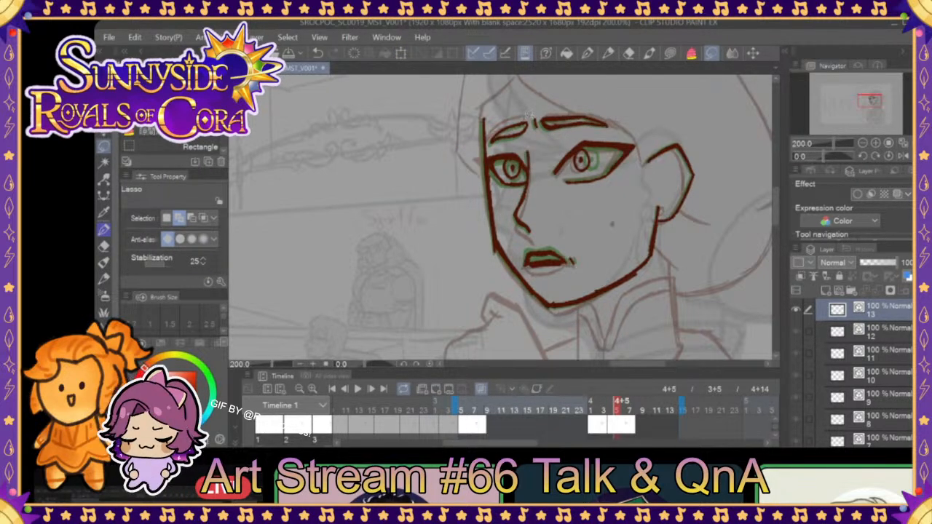
- Lasso the far eyebrow on cel 13, adjust it with a Scale/Rotate transform, clear the selection and check against cel 12
{"action": "left_click_drag", "start_coordinate": [498, 145], "coordinate": [508, 146]}
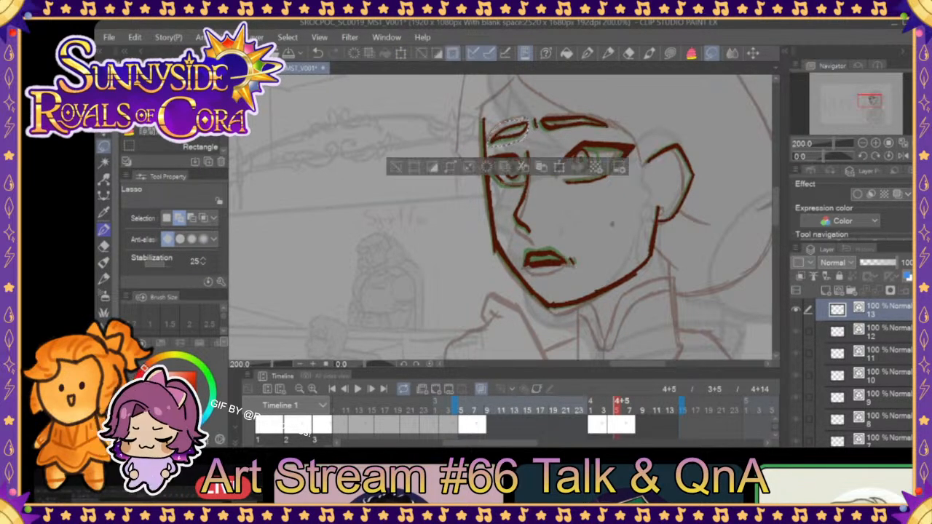
{"action": "left_click", "coordinate": [559, 167]}
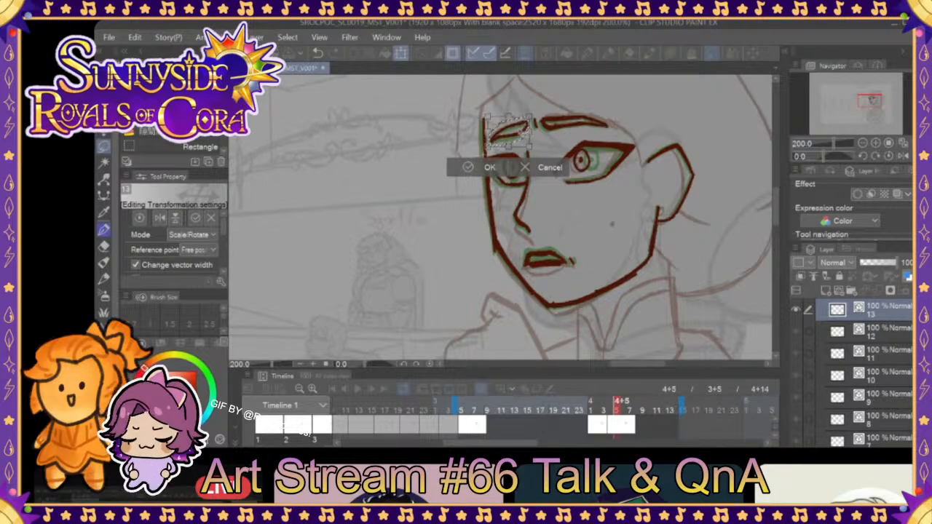
{"action": "left_click", "coordinate": [486, 169]}
{"action": "left_click", "coordinate": [444, 165]}
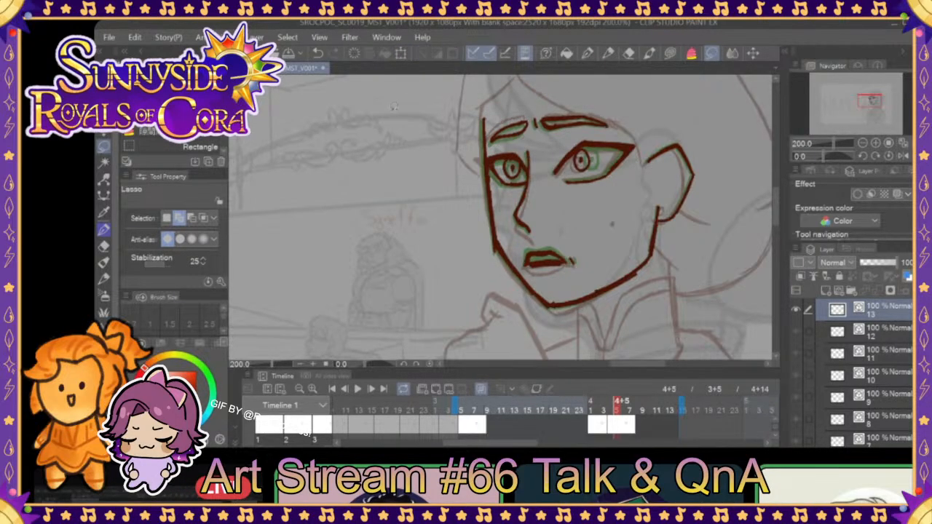
{"action": "left_click", "coordinate": [595, 410]}
{"action": "mouse_move", "coordinate": [595, 410]}
{"action": "left_mouse_down"}
{"action": "mouse_move", "coordinate": [618, 411]}
{"action": "mouse_move", "coordinate": [560, 411]}
{"action": "mouse_move", "coordinate": [635, 411]}
{"action": "mouse_move", "coordinate": [617, 412]}
{"action": "left_mouse_up"}
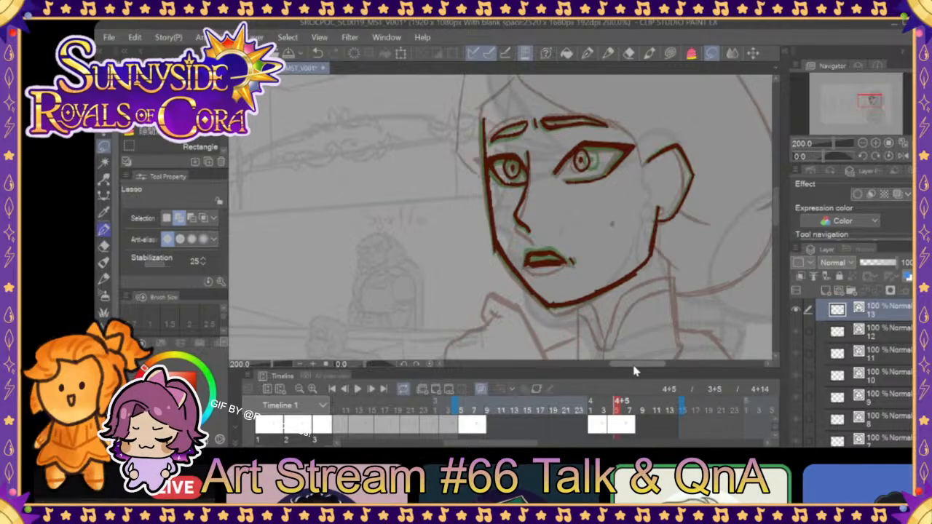
- Add a new cel at frame 4+7 and paste the copied face line art into it
{"action": "left_click", "coordinate": [602, 403]}
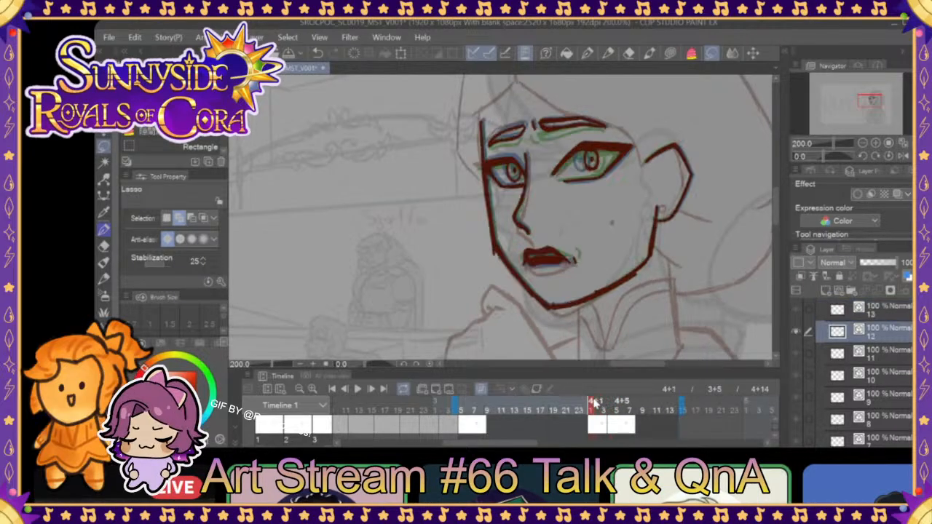
{"action": "left_click", "coordinate": [618, 403]}
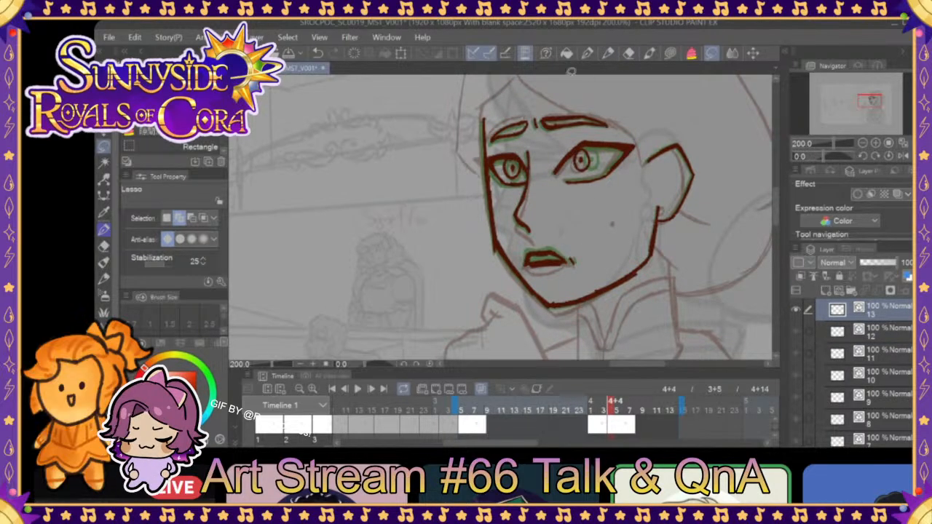
{"action": "left_click", "coordinate": [103, 179]}
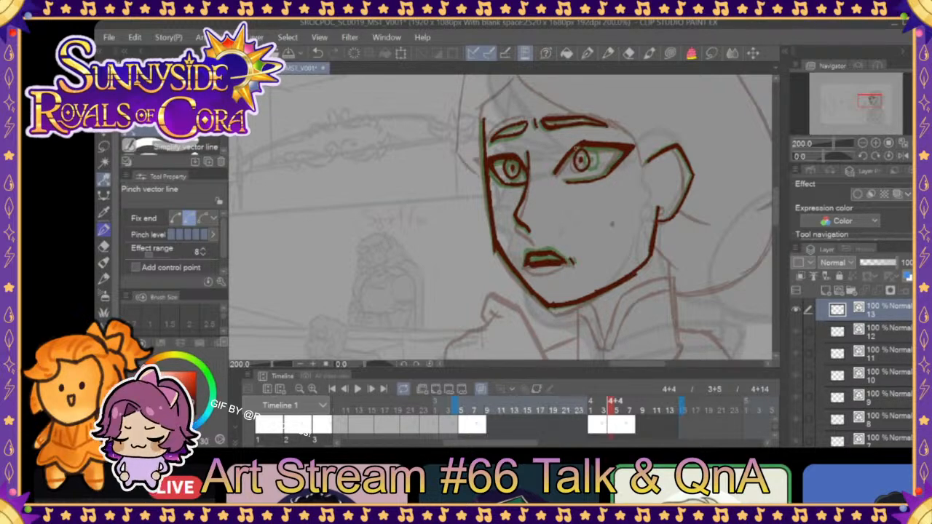
{"action": "left_click", "coordinate": [587, 54]}
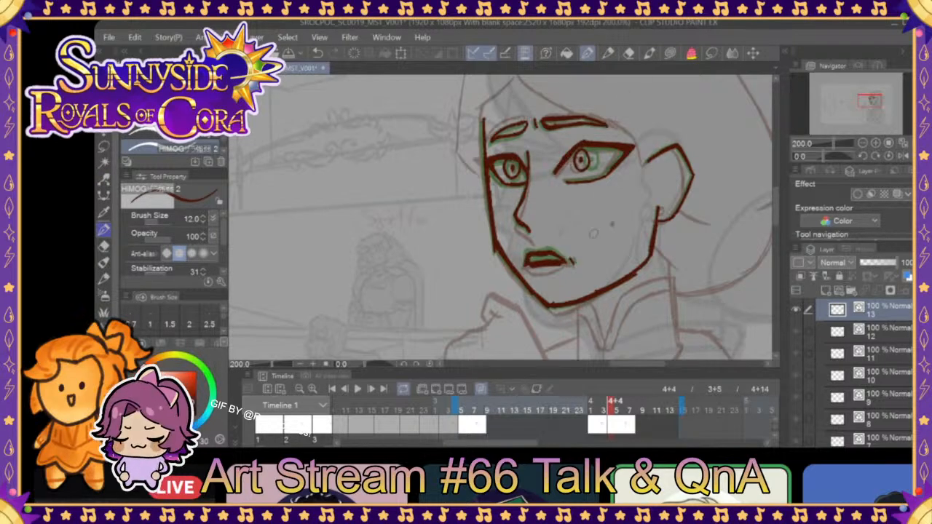
{"action": "left_click", "coordinate": [603, 409]}
{"action": "left_click", "coordinate": [613, 410]}
{"action": "mouse_move", "coordinate": [613, 411]}
{"action": "left_mouse_down"}
{"action": "mouse_move", "coordinate": [556, 412]}
{"action": "mouse_move", "coordinate": [632, 412]}
{"action": "mouse_move", "coordinate": [619, 412]}
{"action": "mouse_move", "coordinate": [670, 398]}
{"action": "mouse_move", "coordinate": [655, 414]}
{"action": "mouse_move", "coordinate": [578, 416]}
{"action": "mouse_move", "coordinate": [608, 421]}
{"action": "mouse_move", "coordinate": [575, 426]}
{"action": "mouse_move", "coordinate": [633, 426]}
{"action": "left_mouse_up"}
{"action": "left_click", "coordinate": [448, 389]}
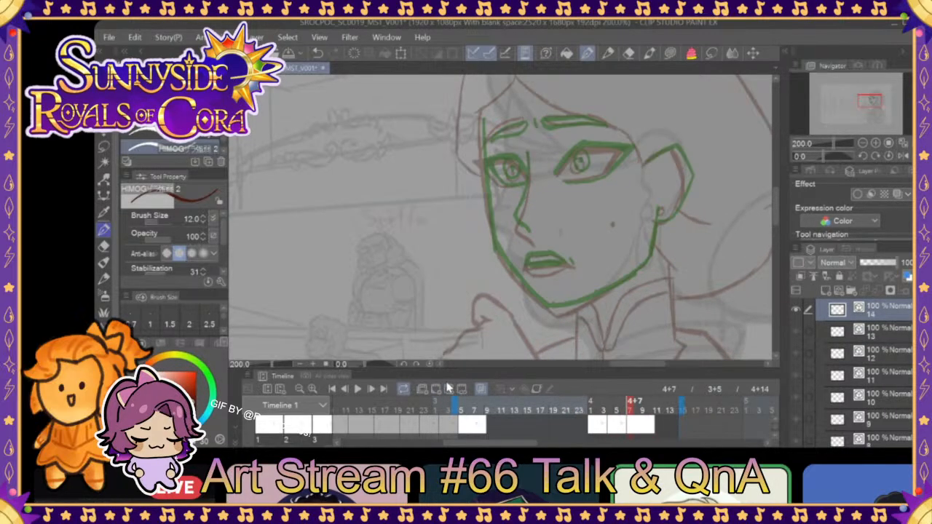
{"action": "key", "text": "ctrl+v"}
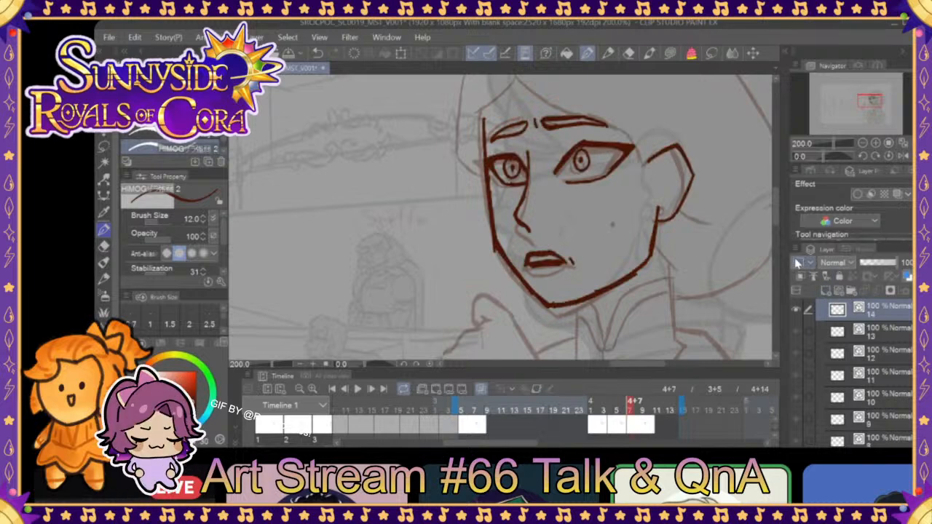
- Transform the pasted face on cel 14 by nudging it slightly down and rotating it slightly
{"action": "mouse_move", "coordinate": [634, 410]}
{"action": "left_mouse_down"}
{"action": "mouse_move", "coordinate": [622, 412]}
{"action": "mouse_move", "coordinate": [631, 411]}
{"action": "left_mouse_up"}
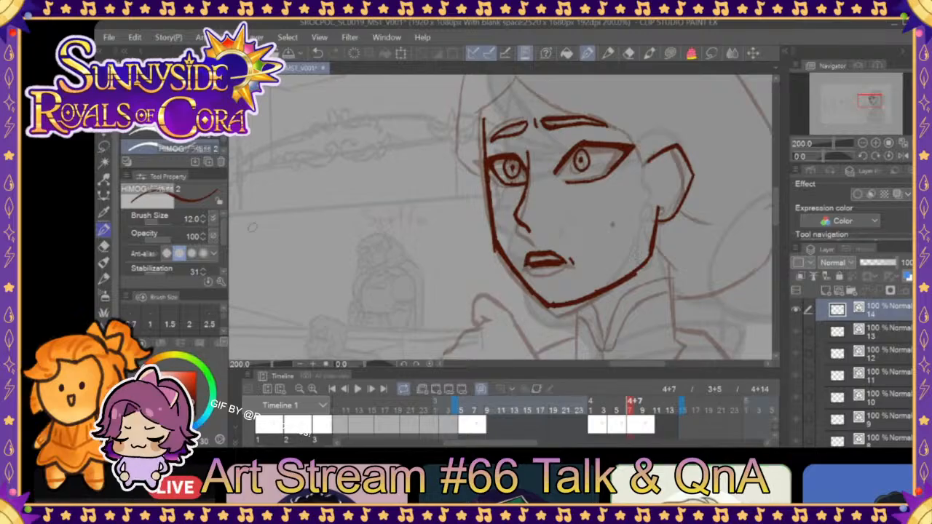
{"action": "left_click", "coordinate": [401, 54]}
{"action": "left_click_drag", "start_coordinate": [588, 212], "coordinate": [639, 270]}
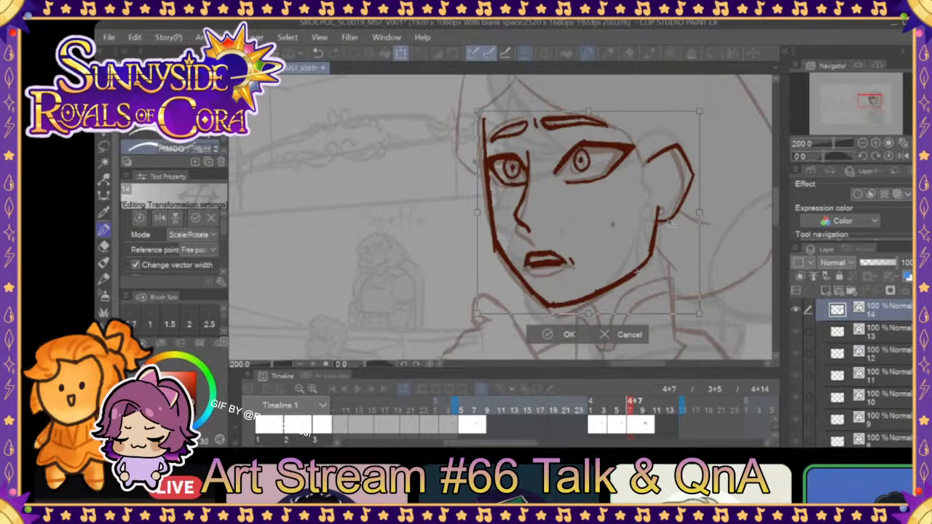
{"action": "key", "text": "Down"}
{"action": "key", "text": "Down"}
{"action": "key", "text": "Down"}
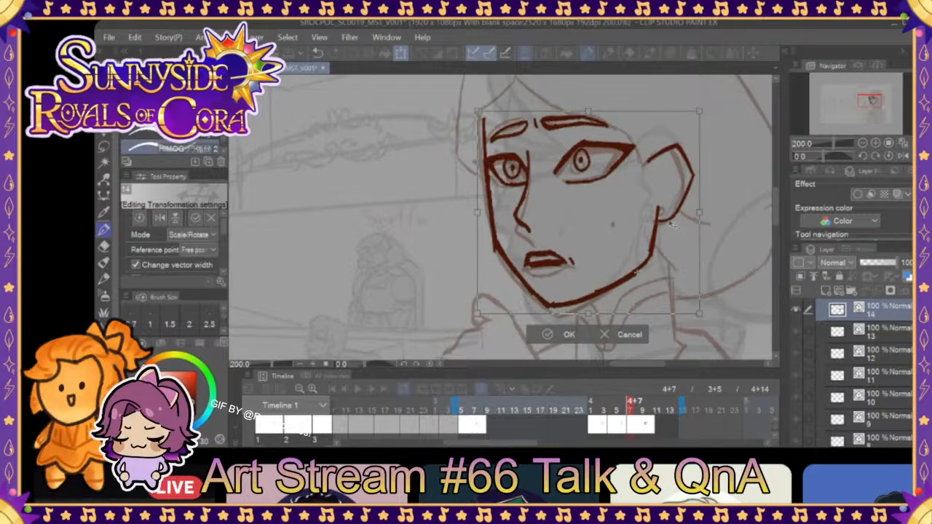
{"action": "left_click_drag", "start_coordinate": [717, 140], "coordinate": [715, 139]}
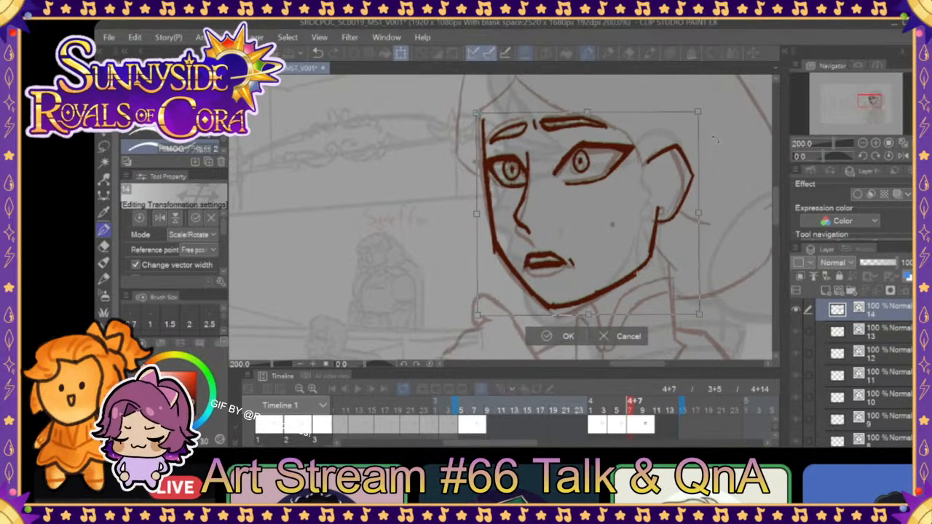
{"action": "left_click", "coordinate": [548, 340]}
- Play the animation from frame 3+5 to check the face motion
{"action": "left_click", "coordinate": [623, 404]}
{"action": "mouse_move", "coordinate": [622, 405]}
{"action": "left_mouse_down"}
{"action": "mouse_move", "coordinate": [643, 402]}
{"action": "mouse_move", "coordinate": [598, 410]}
{"action": "mouse_move", "coordinate": [648, 412]}
{"action": "mouse_move", "coordinate": [551, 410]}
{"action": "left_mouse_up"}
{"action": "left_click", "coordinate": [346, 391]}
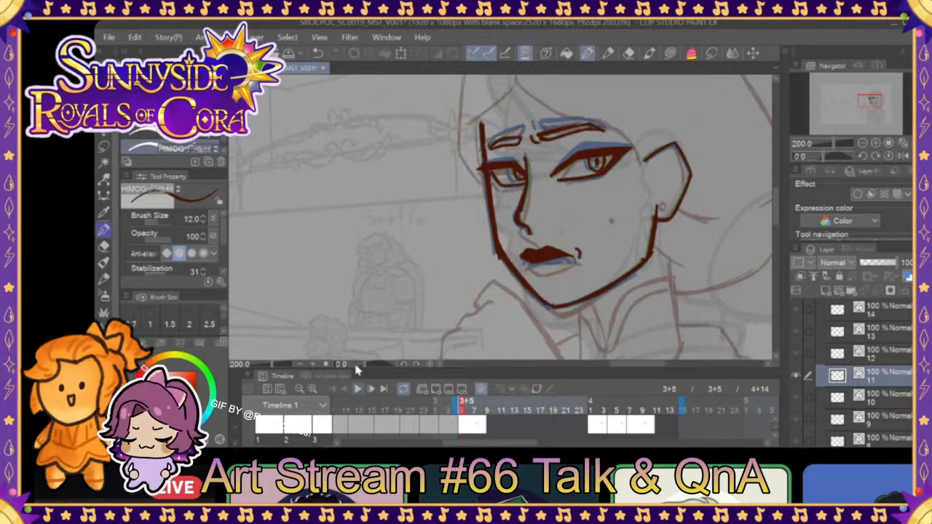
{"action": "left_click", "coordinate": [358, 390]}
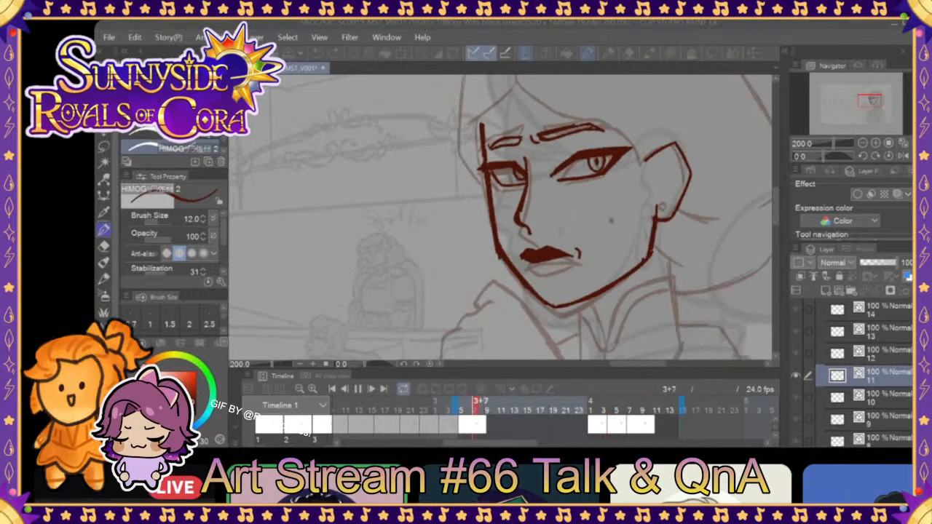
{"action": "left_click", "coordinate": [357, 389]}
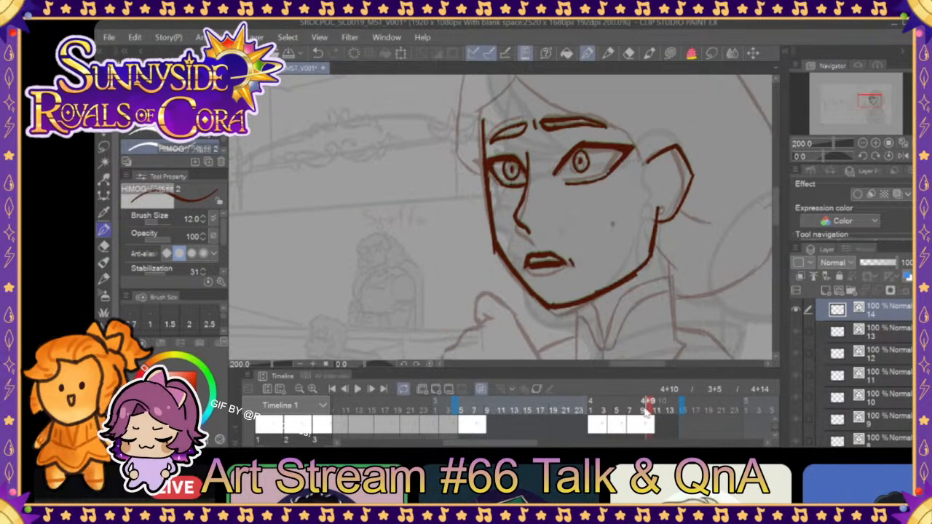
- Scrub through the new face drawing's frames and add another new cel at frame 4+9
{"action": "mouse_move", "coordinate": [647, 408]}
{"action": "left_mouse_down"}
{"action": "mouse_move", "coordinate": [592, 404]}
{"action": "mouse_move", "coordinate": [645, 404]}
{"action": "left_mouse_up"}
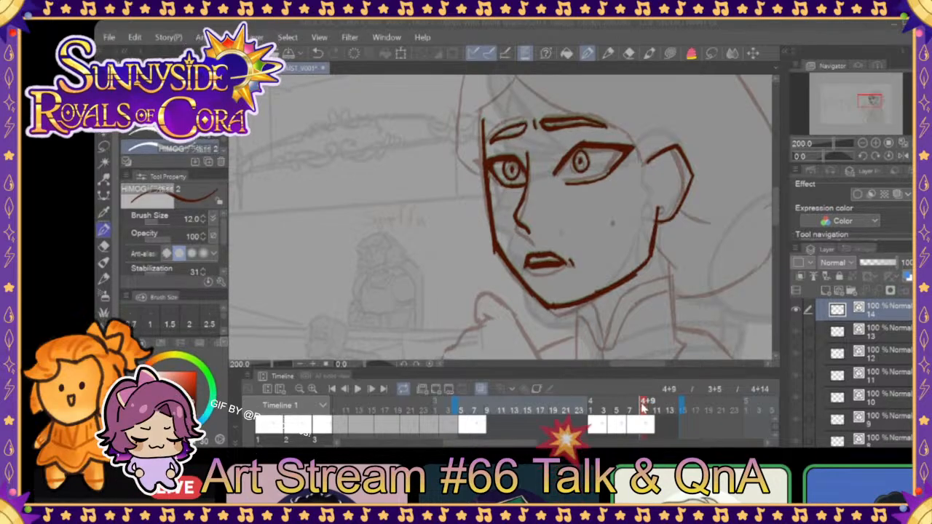
{"action": "left_click", "coordinate": [623, 410]}
{"action": "left_click", "coordinate": [639, 408]}
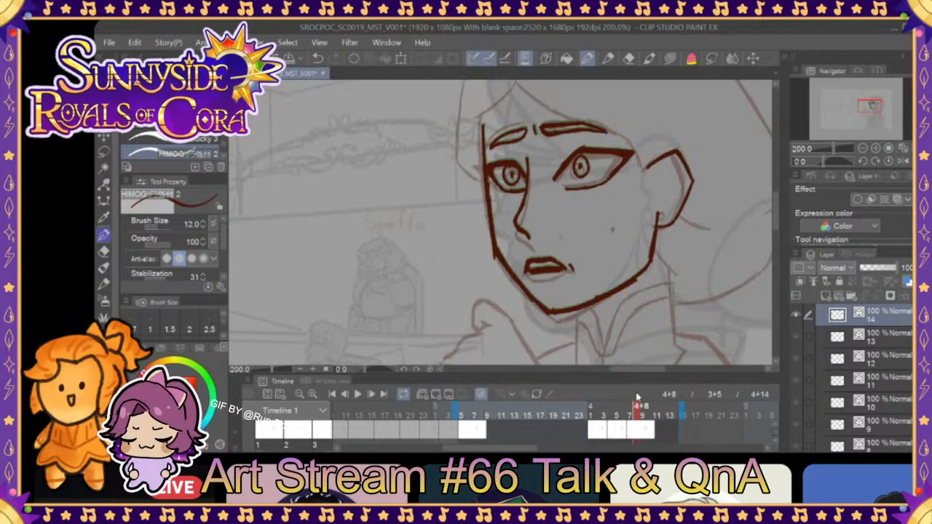
{"action": "left_click", "coordinate": [624, 416]}
{"action": "left_click_drag", "start_coordinate": [624, 413], "coordinate": [648, 412]}
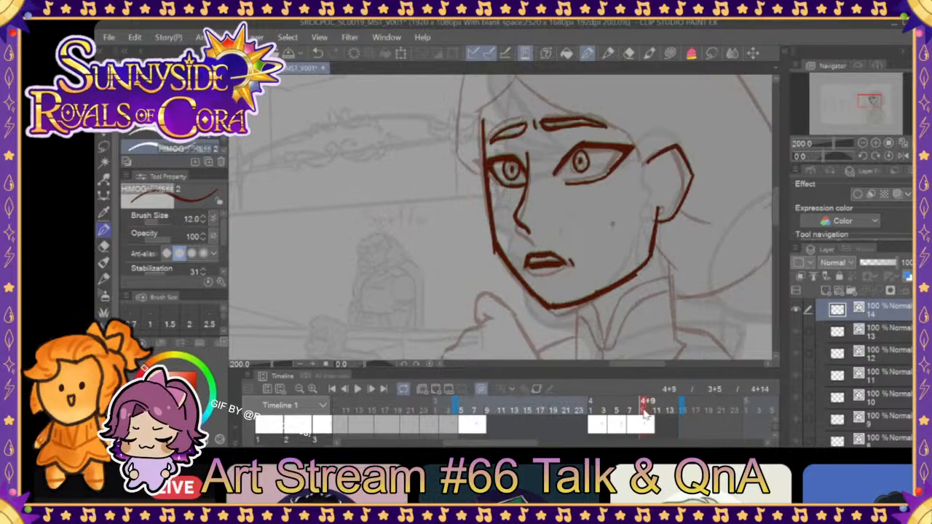
{"action": "left_click", "coordinate": [440, 388]}
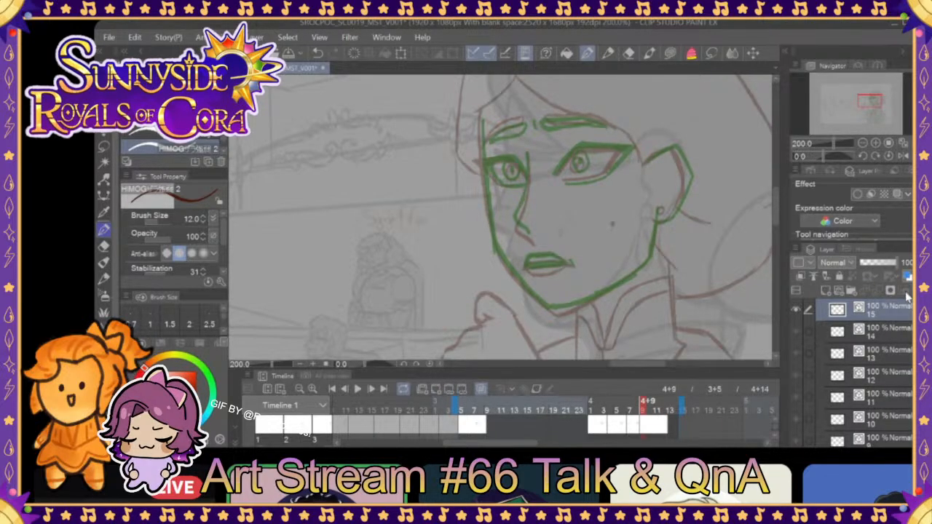
- Lasso the mouth on cel 14, adjust it with a small transform, and clear the selection
{"action": "left_click", "coordinate": [876, 329]}
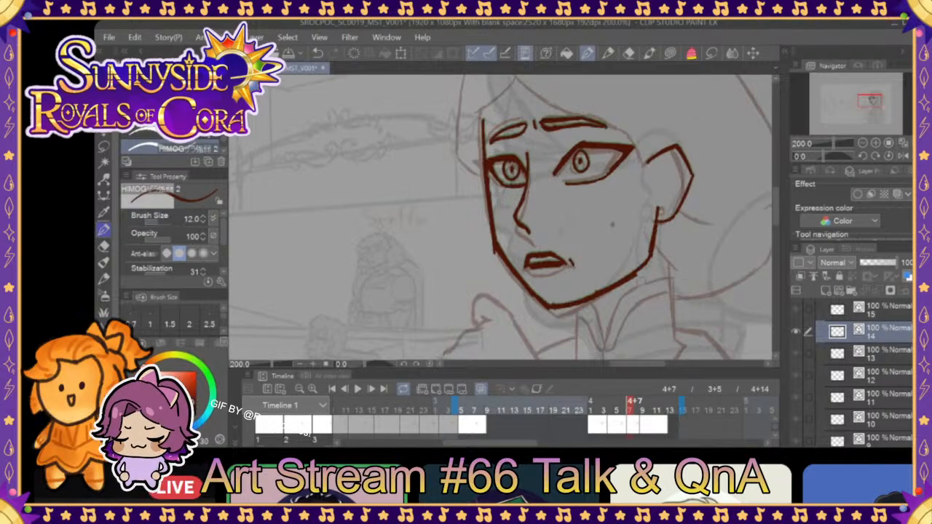
{"action": "left_click", "coordinate": [712, 53]}
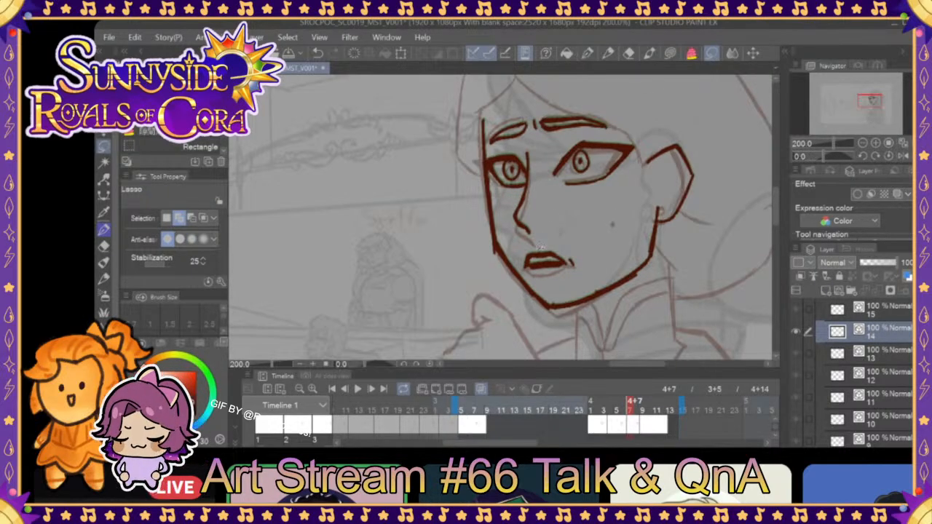
{"action": "mouse_move", "coordinate": [631, 411]}
{"action": "left_mouse_down"}
{"action": "mouse_move", "coordinate": [620, 410]}
{"action": "mouse_move", "coordinate": [637, 408]}
{"action": "left_mouse_up"}
{"action": "mouse_move", "coordinate": [541, 241]}
{"action": "left_mouse_down"}
{"action": "mouse_move", "coordinate": [521, 264]}
{"action": "mouse_move", "coordinate": [579, 273]}
{"action": "mouse_move", "coordinate": [542, 241]}
{"action": "left_mouse_up"}
{"action": "left_click", "coordinate": [602, 299]}
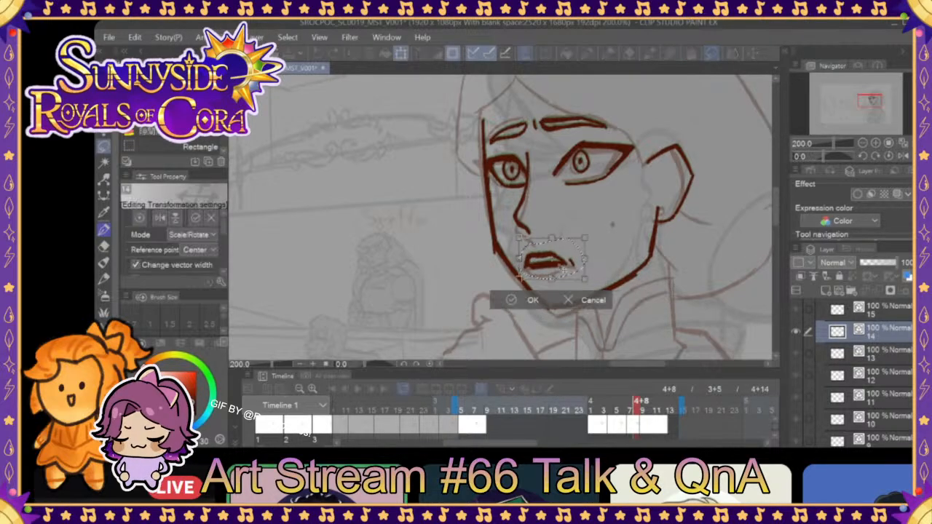
{"action": "left_click", "coordinate": [538, 301]}
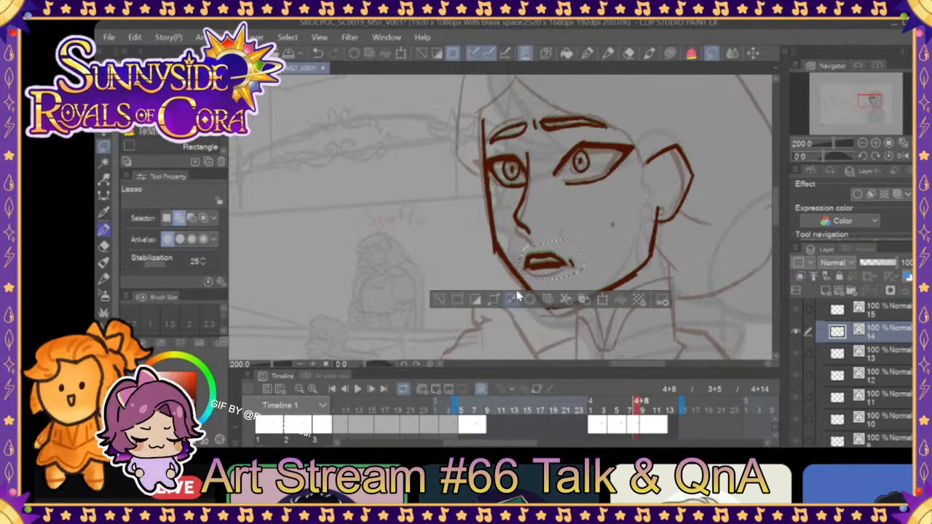
{"action": "left_click", "coordinate": [440, 303]}
- Paste the face line art into cel 15 and adjust its placement with a transform
{"action": "mouse_move", "coordinate": [636, 408]}
{"action": "left_mouse_down"}
{"action": "mouse_move", "coordinate": [623, 413]}
{"action": "mouse_move", "coordinate": [668, 410]}
{"action": "mouse_move", "coordinate": [561, 411]}
{"action": "mouse_move", "coordinate": [654, 403]}
{"action": "left_mouse_up"}
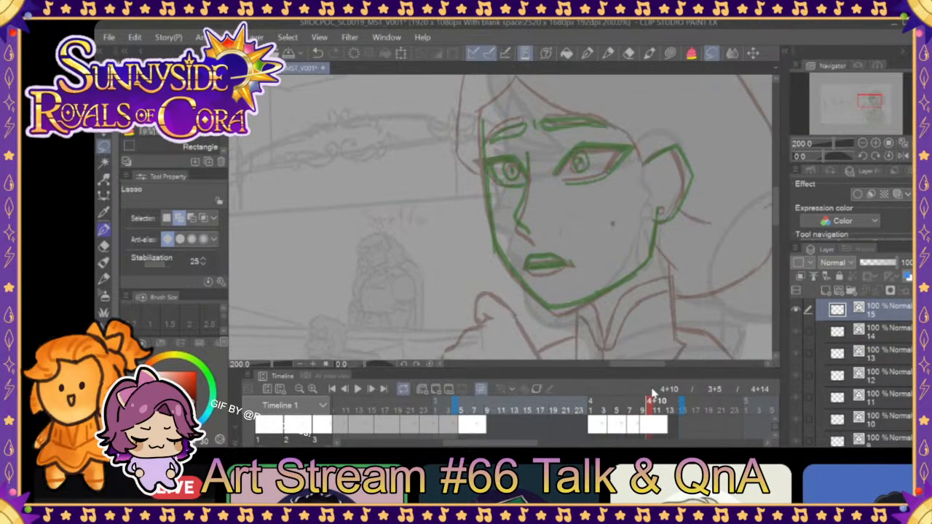
{"action": "left_click", "coordinate": [890, 290]}
{"action": "key", "text": "ctrl+z"}
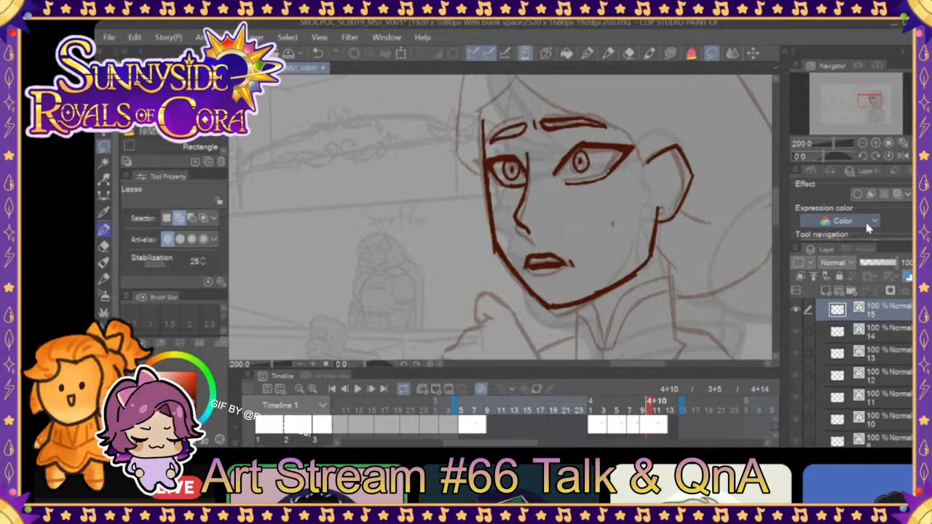
{"action": "key", "text": "ctrl+t"}
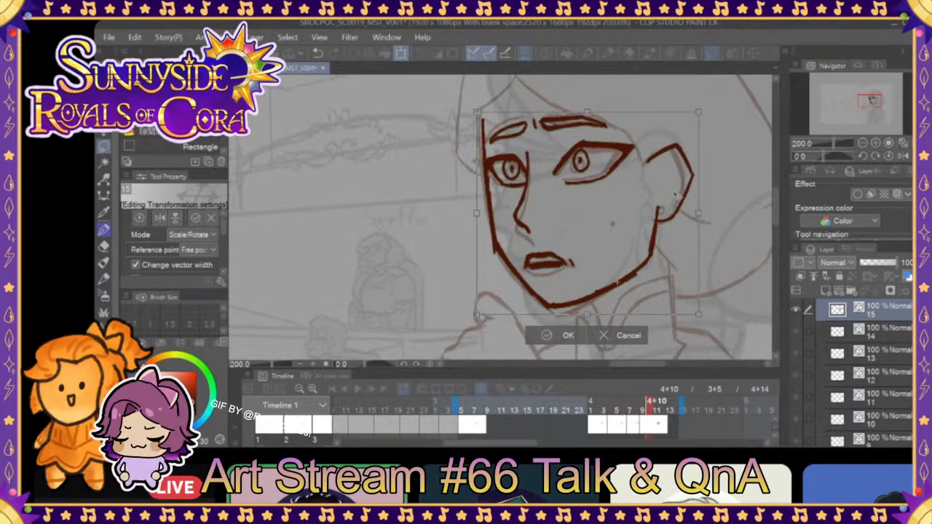
{"action": "left_click", "coordinate": [560, 335]}
- Scrub the newest face cels and play the animation at 66.7% zoom to check the head movement
{"action": "left_click", "coordinate": [631, 406]}
{"action": "left_click", "coordinate": [643, 407]}
{"action": "mouse_move", "coordinate": [649, 406]}
{"action": "left_mouse_down"}
{"action": "mouse_move", "coordinate": [585, 407]}
{"action": "mouse_move", "coordinate": [652, 409]}
{"action": "left_mouse_up"}
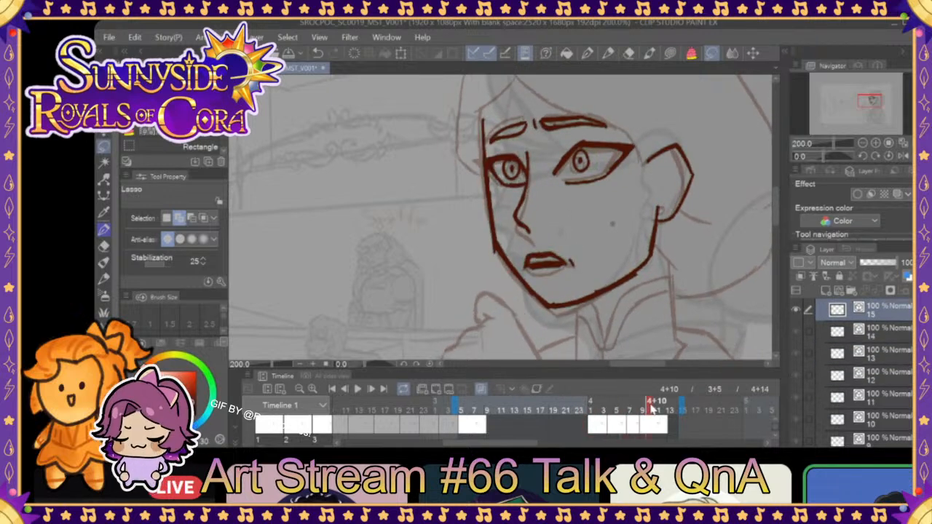
{"action": "left_click", "coordinate": [865, 144]}
{"action": "left_click", "coordinate": [865, 144]}
{"action": "left_click", "coordinate": [865, 144]}
{"action": "left_click", "coordinate": [355, 391]}
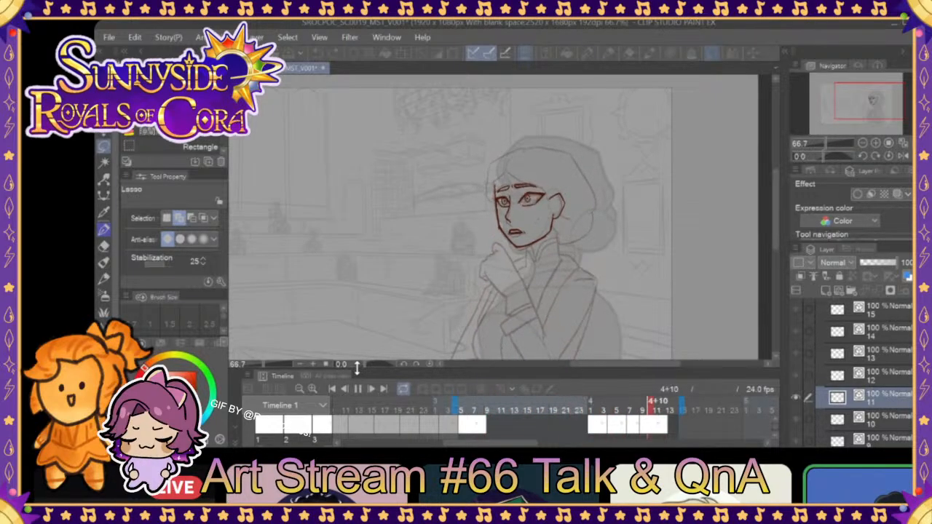
{"action": "left_click", "coordinate": [875, 143]}
{"action": "left_click", "coordinate": [876, 142]}
{"action": "left_click", "coordinate": [876, 143]}
- Touch up the far eye's upper lash line with the pen, comparing the face cels between frames 3+23 and 4+13
{"action": "left_click", "coordinate": [633, 409]}
{"action": "mouse_move", "coordinate": [632, 409]}
{"action": "left_mouse_down"}
{"action": "mouse_move", "coordinate": [600, 406]}
{"action": "mouse_move", "coordinate": [621, 408]}
{"action": "left_mouse_up"}
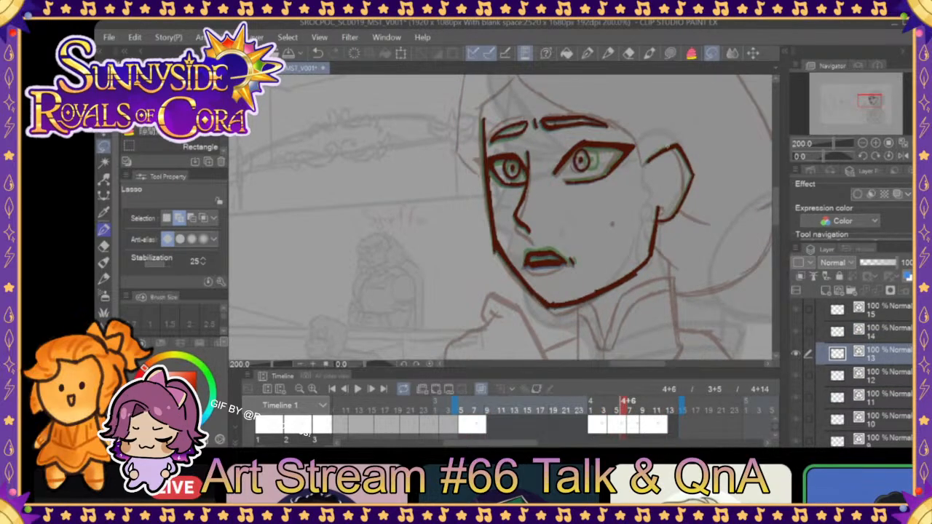
{"action": "left_click", "coordinate": [587, 54]}
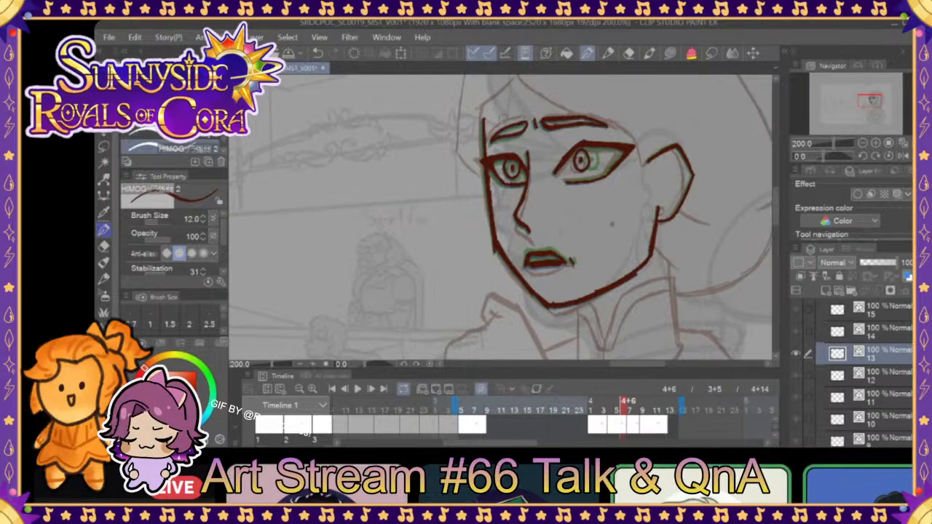
{"action": "left_click_drag", "start_coordinate": [607, 411], "coordinate": [597, 410]}
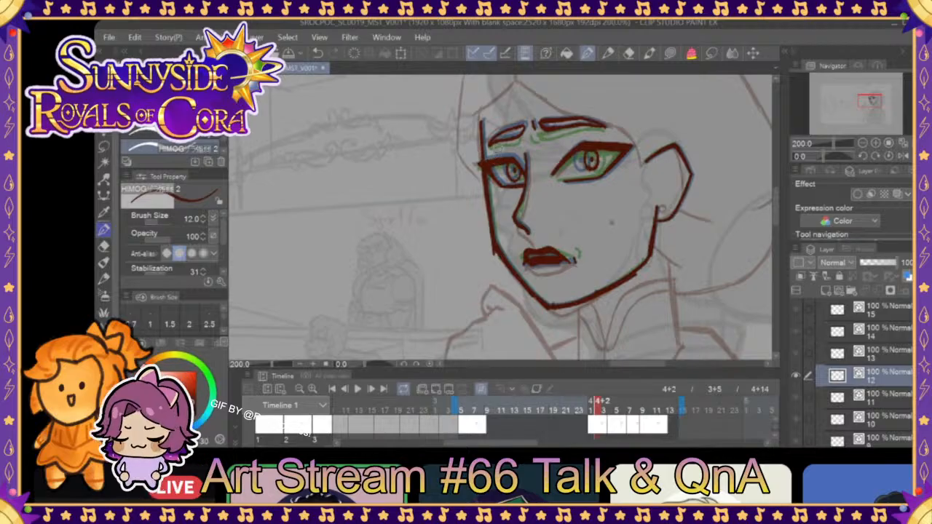
{"action": "left_click_drag", "start_coordinate": [593, 410], "coordinate": [579, 410]}
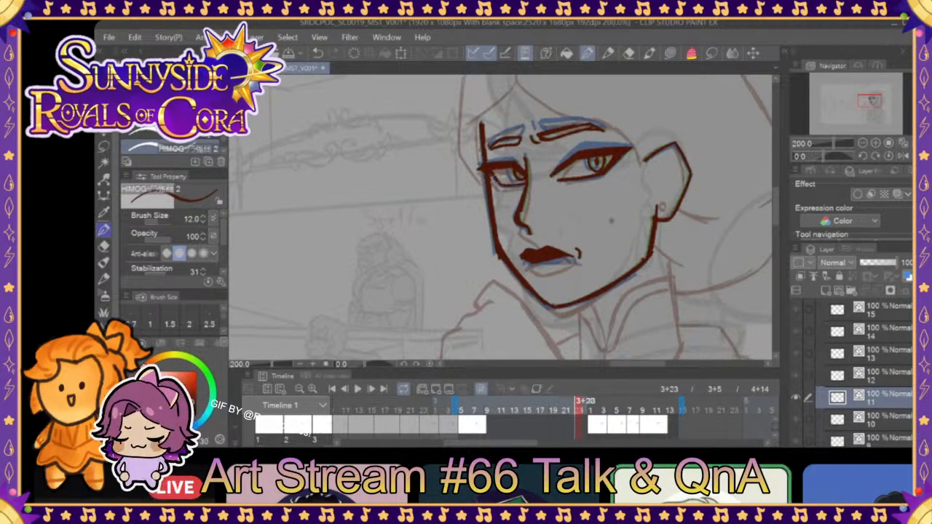
{"action": "left_click_drag", "start_coordinate": [583, 410], "coordinate": [635, 412]}
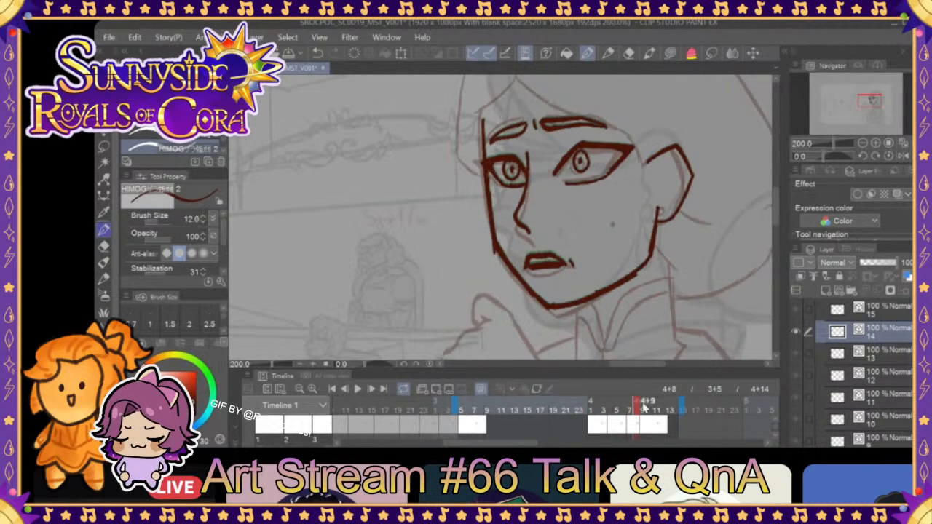
{"action": "left_click_drag", "start_coordinate": [650, 412], "coordinate": [658, 411]}
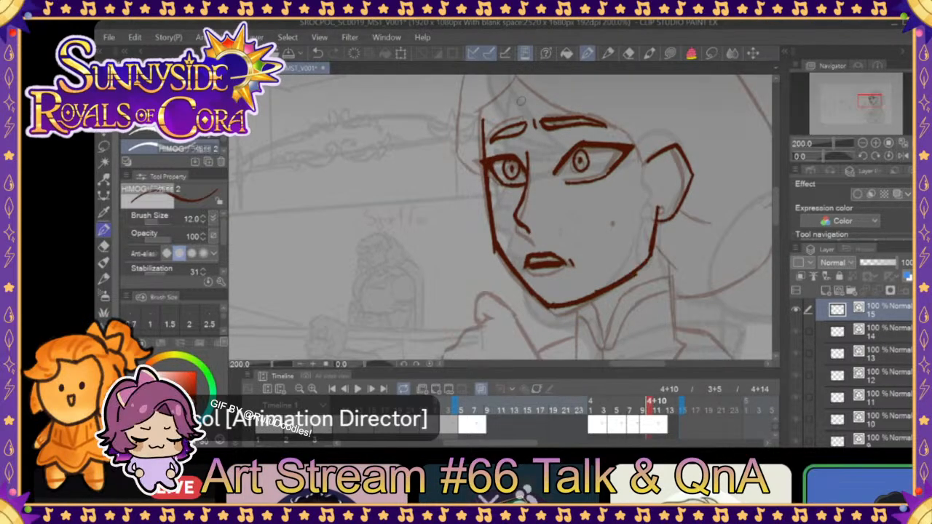
{"action": "mouse_move", "coordinate": [655, 411]}
{"action": "left_mouse_down"}
{"action": "mouse_move", "coordinate": [639, 410]}
{"action": "mouse_move", "coordinate": [663, 415]}
{"action": "mouse_move", "coordinate": [622, 412]}
{"action": "mouse_move", "coordinate": [633, 408]}
{"action": "left_mouse_up"}
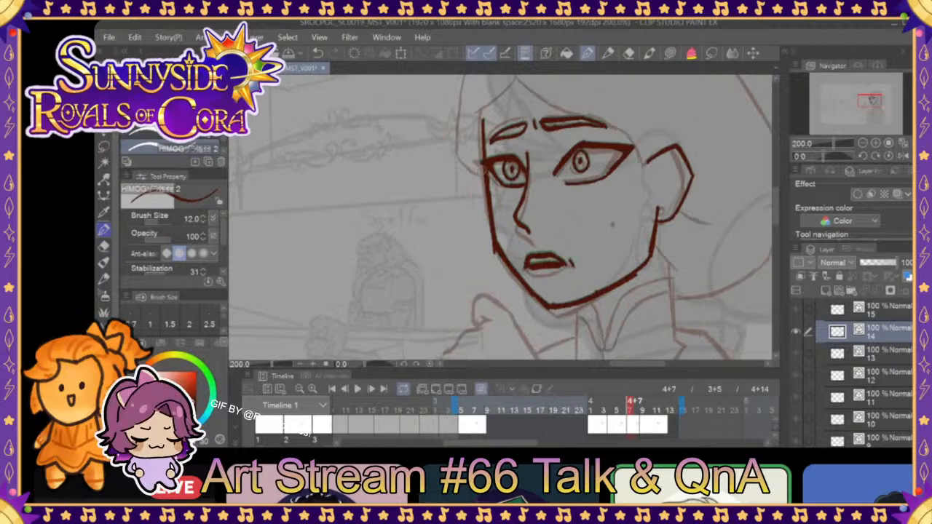
{"action": "left_click_drag", "start_coordinate": [634, 407], "coordinate": [669, 408]}
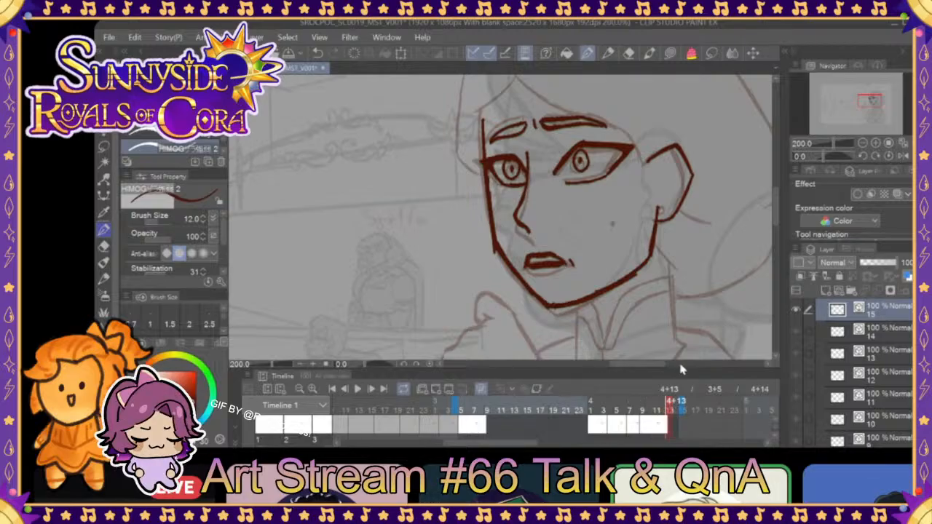
- Move the playback start to frame 0+1 and play the animation at 100% zoom
{"action": "left_click", "coordinate": [863, 143]}
{"action": "left_click_drag", "start_coordinate": [530, 445], "coordinate": [460, 444]}
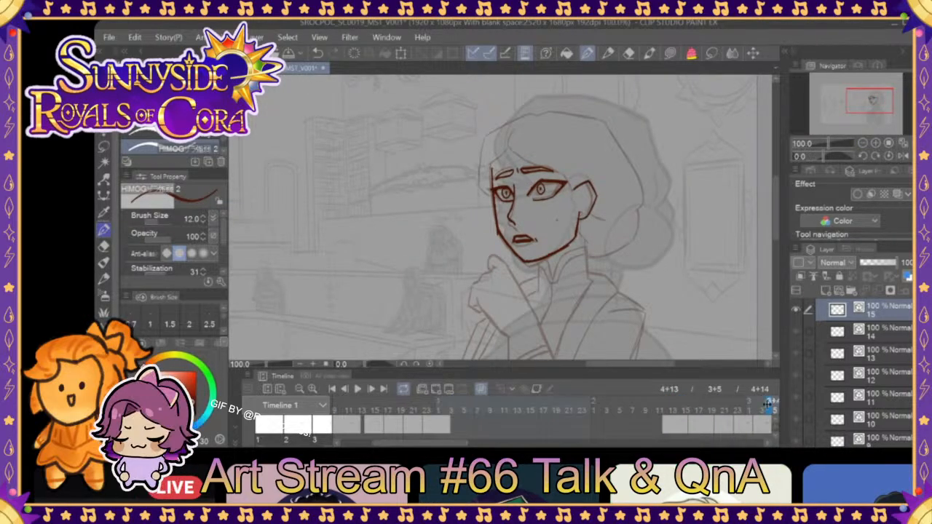
{"action": "mouse_move", "coordinate": [742, 406]}
{"action": "left_mouse_down"}
{"action": "mouse_move", "coordinate": [451, 441]}
{"action": "mouse_move", "coordinate": [463, 415]}
{"action": "mouse_move", "coordinate": [412, 399]}
{"action": "left_mouse_up"}
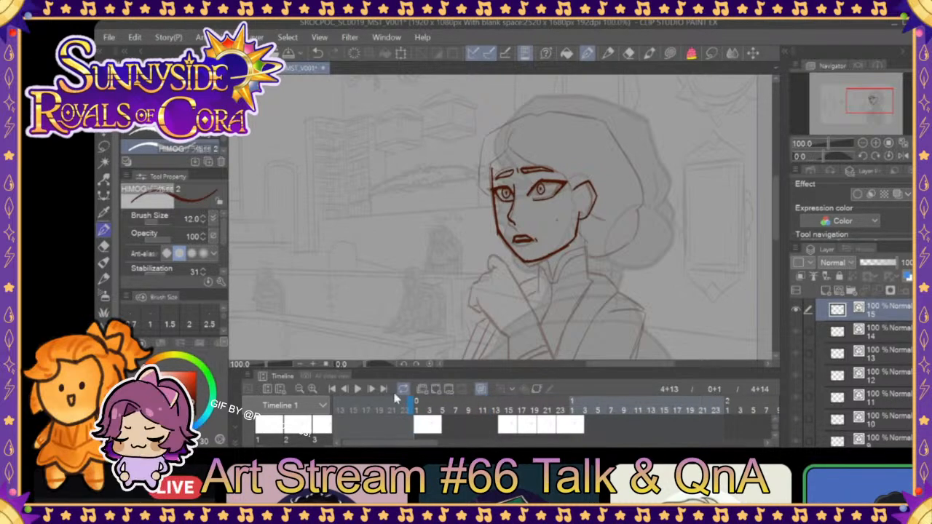
{"action": "left_click", "coordinate": [356, 392]}
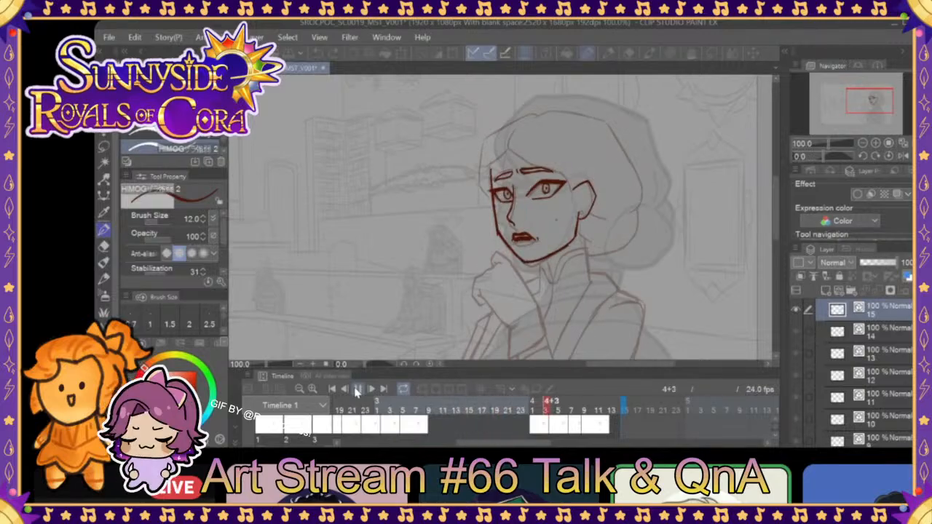
{"action": "left_click", "coordinate": [356, 391]}
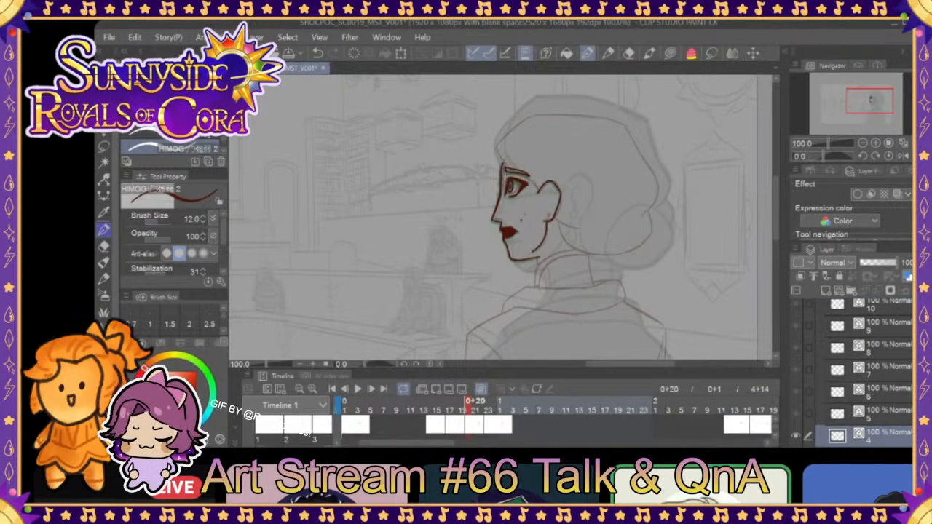
- Play the animation with Folder 1 hidden, and replay it with the folder shown for comparison
{"action": "scroll", "coordinate": [852, 373], "scroll_direction": "up", "scroll_amount": 5}
{"action": "left_click", "coordinate": [797, 354]}
{"action": "left_click", "coordinate": [820, 354]}
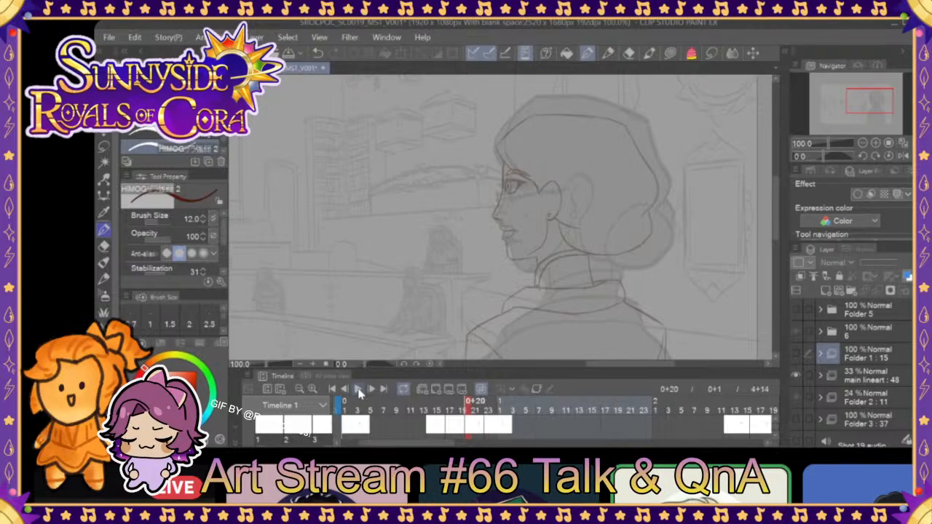
{"action": "left_click", "coordinate": [358, 391]}
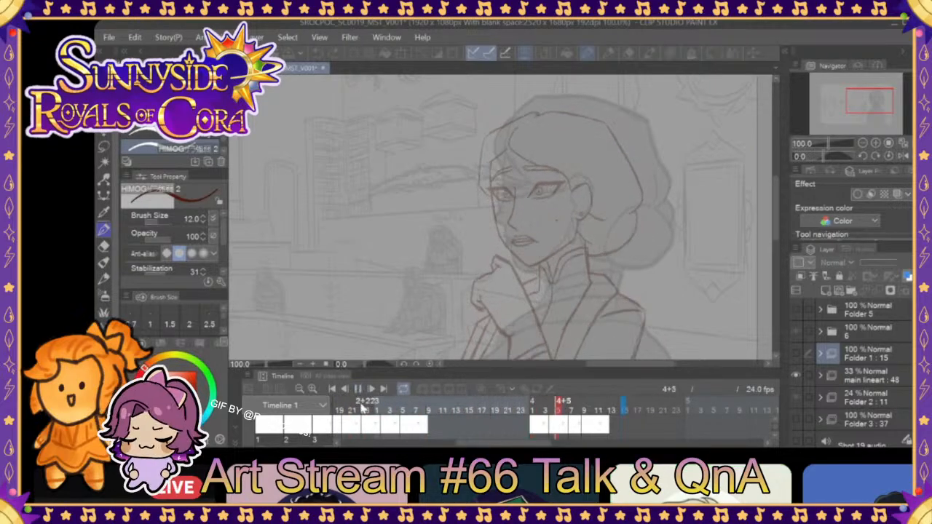
{"action": "left_click", "coordinate": [357, 388]}
{"action": "left_click", "coordinate": [797, 353]}
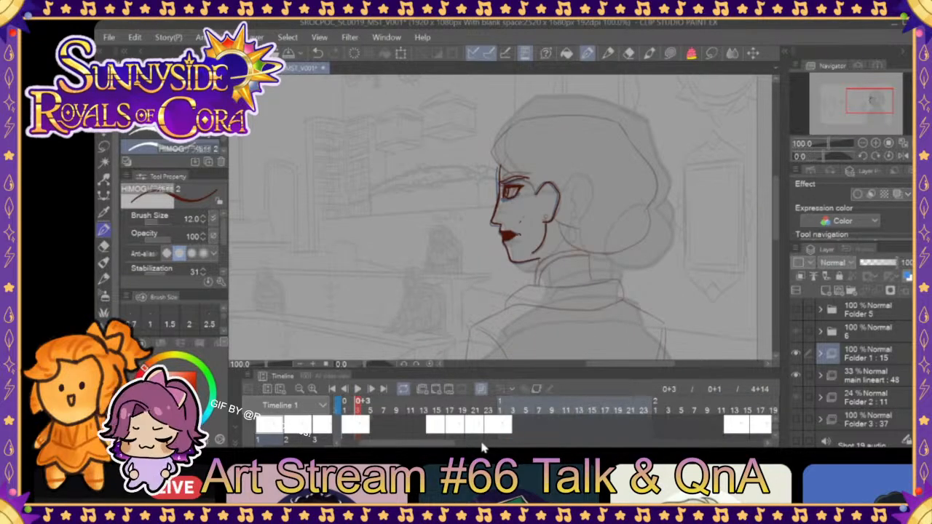
{"action": "left_click", "coordinate": [358, 390]}
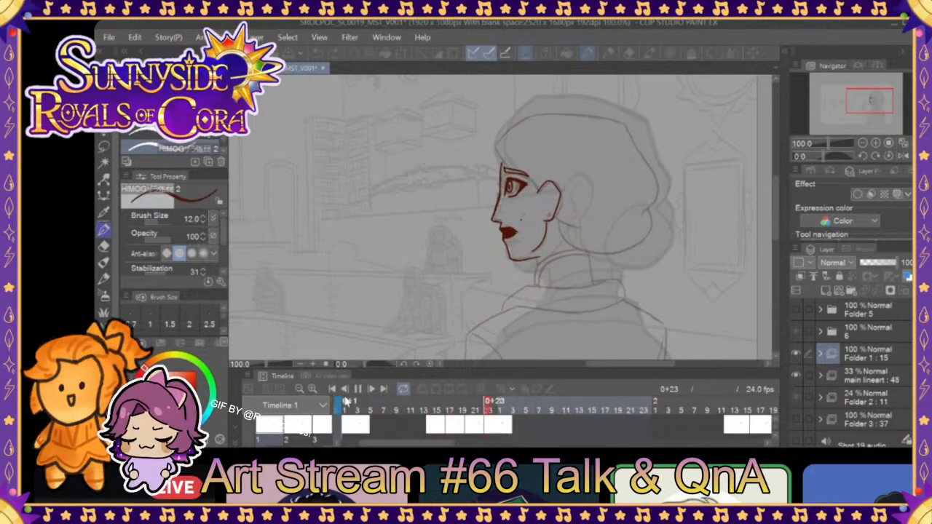
{"action": "left_click", "coordinate": [357, 388]}
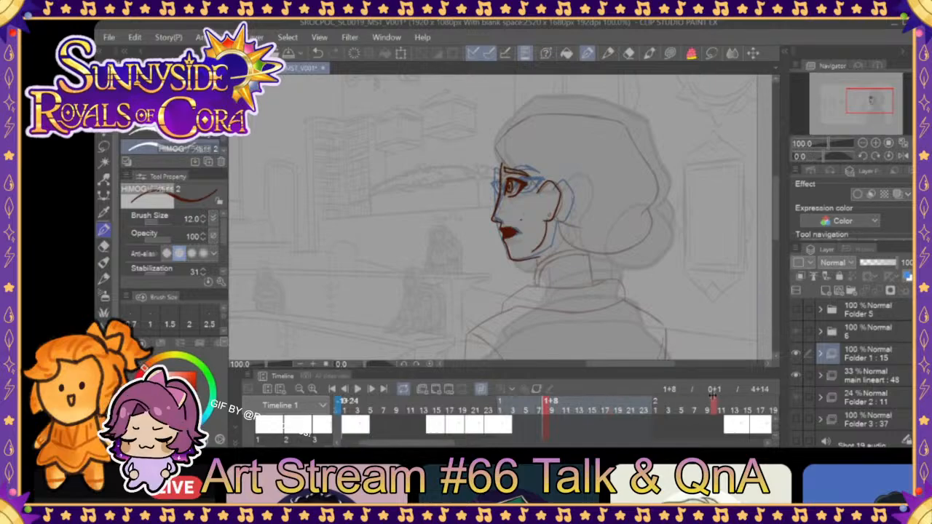
- Move the playback start to frame 3+21 and compare the face cels at frames 4+5, 4+8 and 4+10 at 200% zoom
{"action": "left_click", "coordinate": [716, 399]}
{"action": "left_click_drag", "start_coordinate": [446, 445], "coordinate": [525, 443]}
{"action": "left_click_drag", "start_coordinate": [377, 413], "coordinate": [640, 410]}
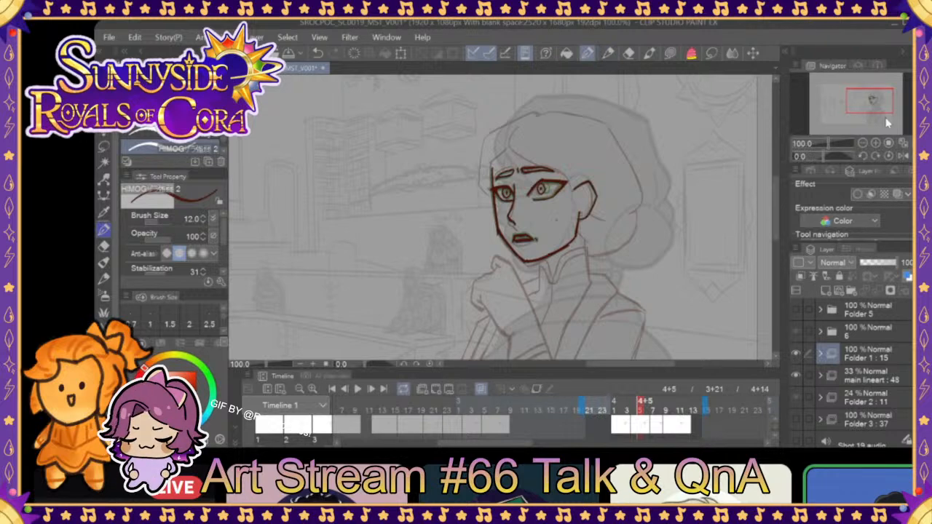
{"action": "left_click", "coordinate": [876, 144]}
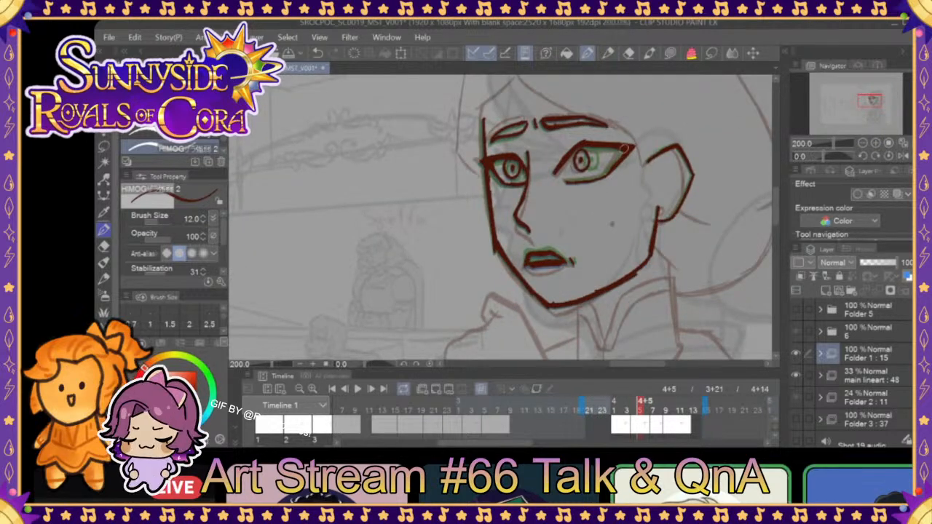
{"action": "left_click_drag", "start_coordinate": [625, 399], "coordinate": [663, 406]}
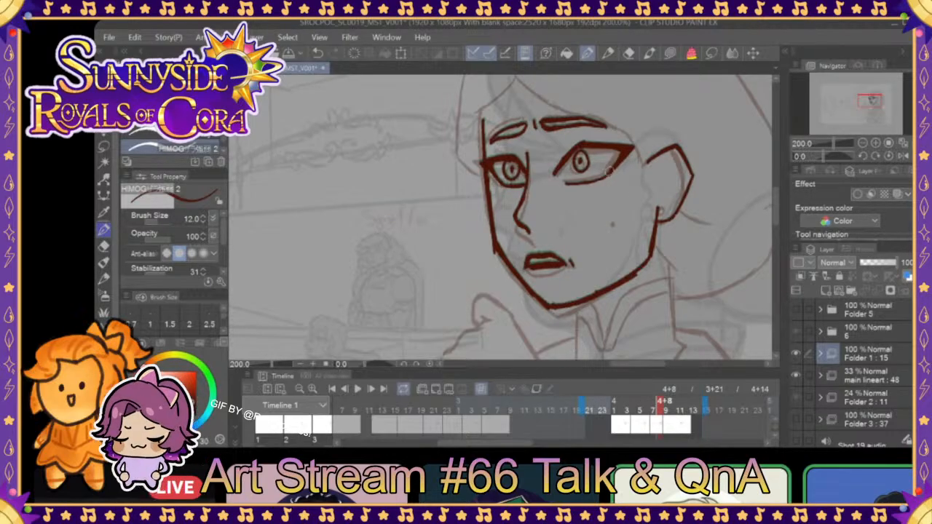
{"action": "left_click_drag", "start_coordinate": [666, 414], "coordinate": [672, 412]}
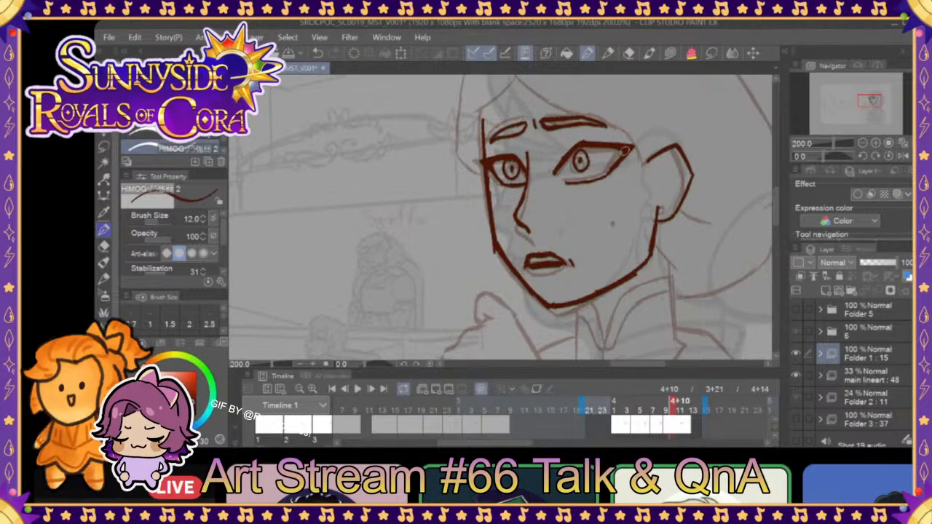
{"action": "mouse_move", "coordinate": [671, 405]}
{"action": "left_mouse_down"}
{"action": "mouse_move", "coordinate": [632, 405]}
{"action": "mouse_move", "coordinate": [671, 406]}
{"action": "left_mouse_up"}
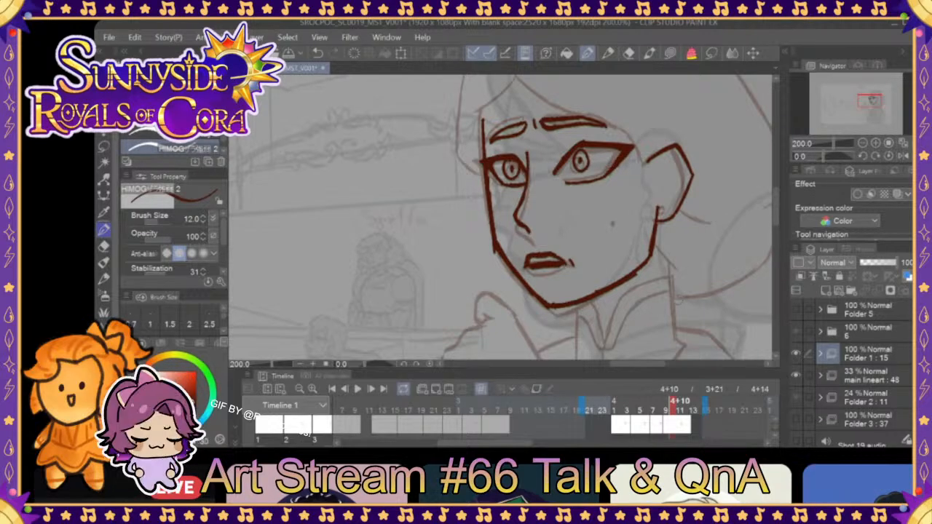
{"action": "mouse_move", "coordinate": [664, 409]}
{"action": "left_mouse_down"}
{"action": "mouse_move", "coordinate": [600, 406]}
{"action": "mouse_move", "coordinate": [677, 415]}
{"action": "left_mouse_up"}
- Extend the playback range so it runs from frame 3+22 to frame 5+19
{"action": "left_click", "coordinate": [864, 145]}
{"action": "mouse_move", "coordinate": [676, 414]}
{"action": "left_mouse_down"}
{"action": "mouse_move", "coordinate": [591, 406]}
{"action": "mouse_move", "coordinate": [676, 402]}
{"action": "left_mouse_up"}
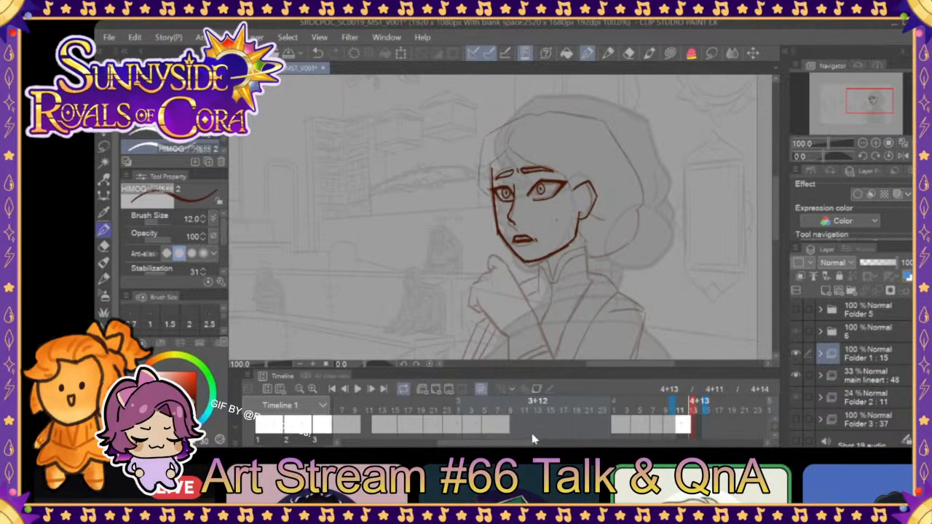
{"action": "scroll", "coordinate": [543, 438], "scroll_direction": "right", "scroll_amount": 5}
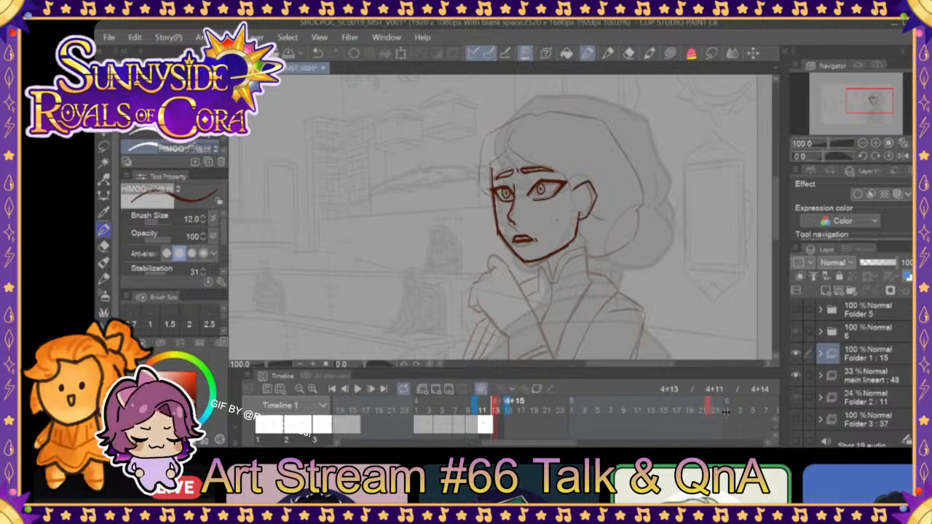
{"action": "left_click_drag", "start_coordinate": [572, 411], "coordinate": [742, 411]}
{"action": "left_click_drag", "start_coordinate": [570, 447], "coordinate": [560, 430]}
{"action": "left_click", "coordinate": [601, 407]}
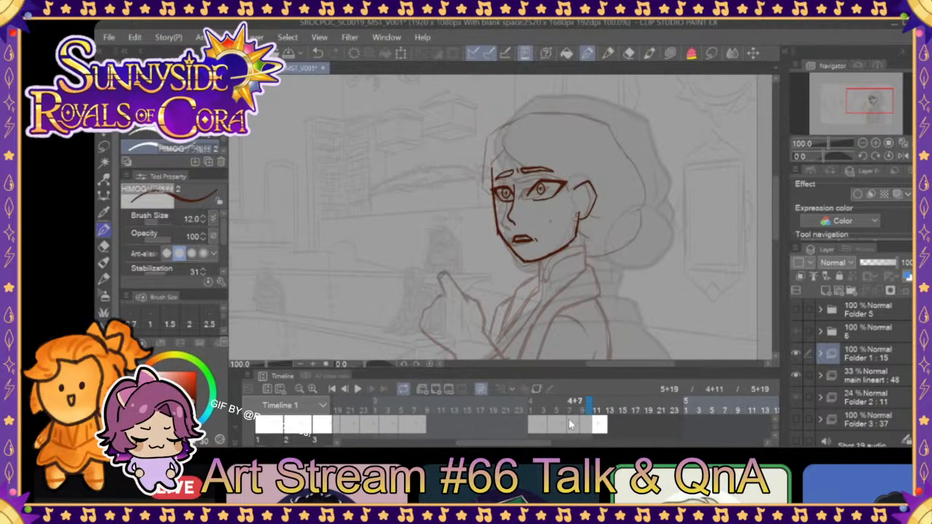
{"action": "left_click", "coordinate": [533, 410]}
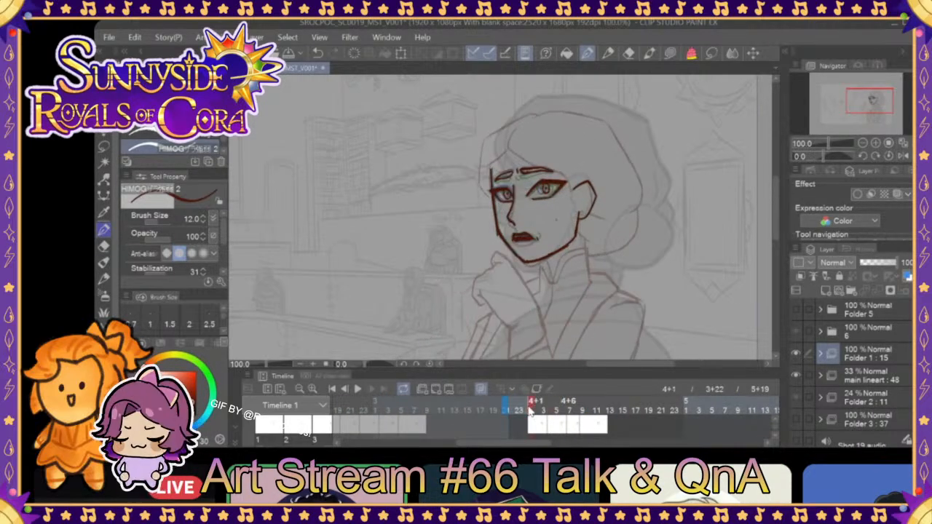
- Examine the eye and mouth lines close up on the face cels between frames 4+6 and 4+10
{"action": "mouse_move", "coordinate": [534, 411]}
{"action": "left_mouse_down"}
{"action": "mouse_move", "coordinate": [580, 408]}
{"action": "mouse_move", "coordinate": [564, 407]}
{"action": "left_mouse_up"}
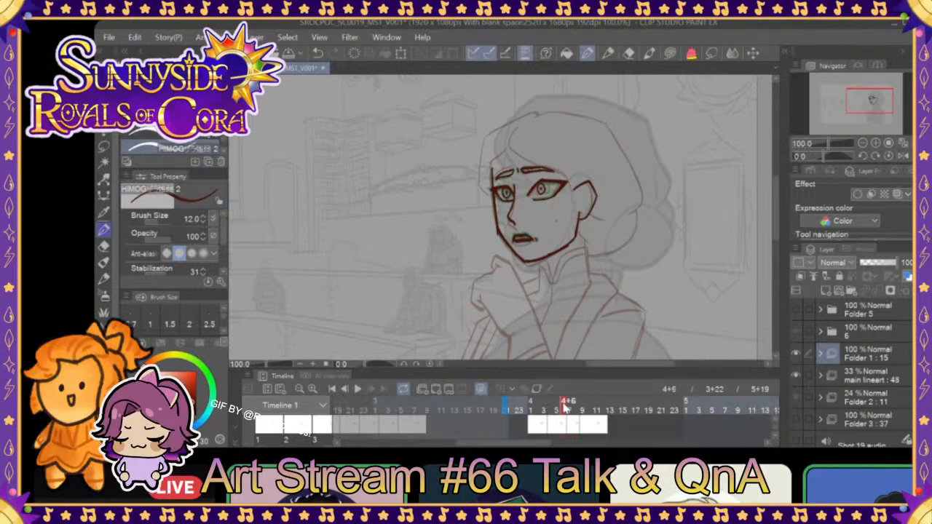
{"action": "left_click", "coordinate": [876, 144]}
{"action": "left_click", "coordinate": [876, 143]}
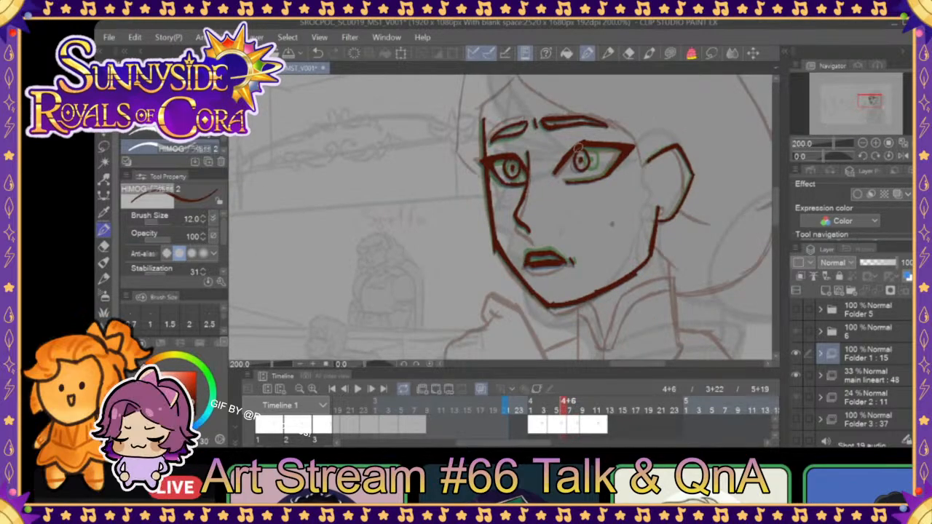
{"action": "mouse_move", "coordinate": [559, 415]}
{"action": "left_mouse_down"}
{"action": "mouse_move", "coordinate": [540, 411]}
{"action": "mouse_move", "coordinate": [577, 411]}
{"action": "left_mouse_up"}
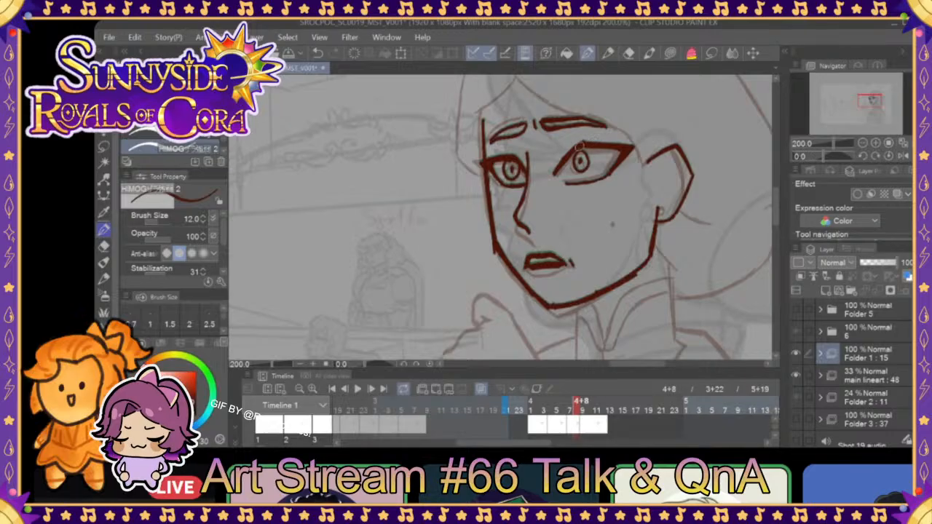
{"action": "left_click", "coordinate": [589, 413]}
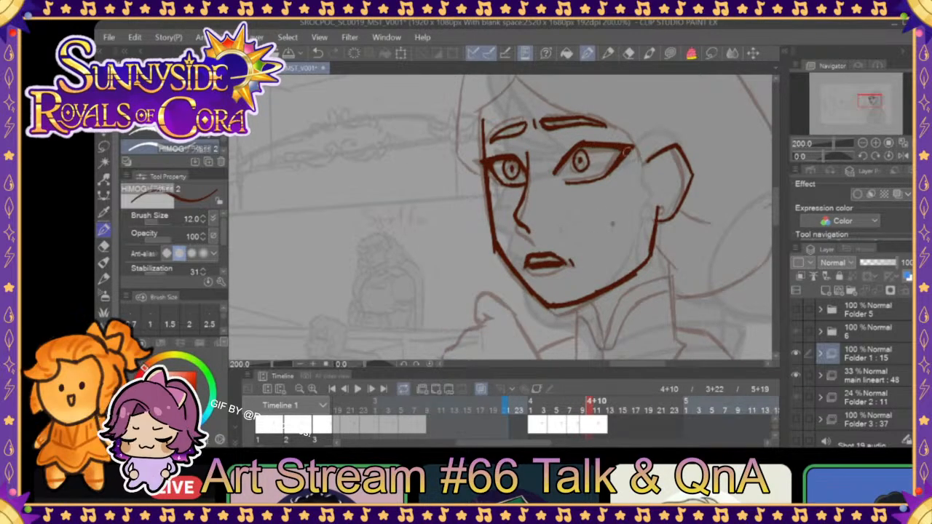
{"action": "left_click", "coordinate": [571, 412]}
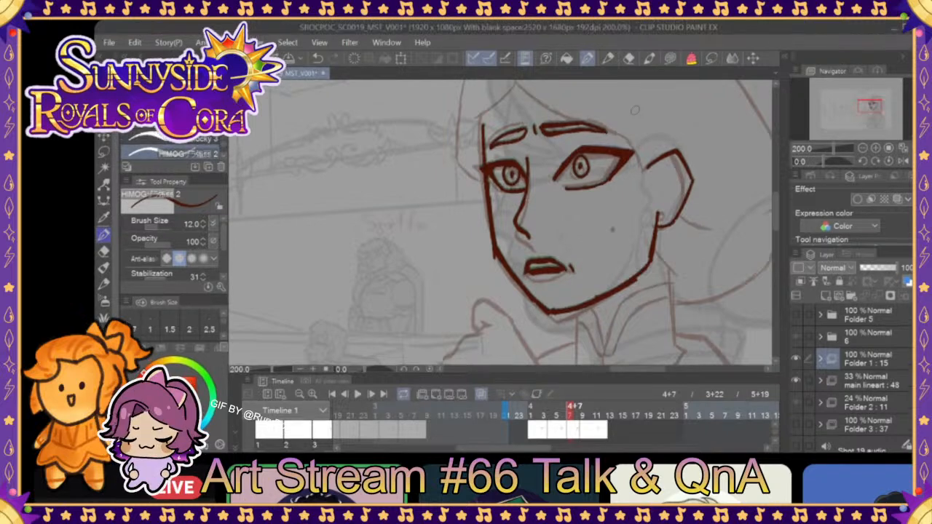
- Set the playback start to frame 4+18 and add a new face cel to Folder 1 at frame 5+5
{"action": "mouse_move", "coordinate": [570, 412]}
{"action": "left_mouse_down"}
{"action": "mouse_move", "coordinate": [554, 409]}
{"action": "mouse_move", "coordinate": [597, 406]}
{"action": "mouse_move", "coordinate": [526, 404]}
{"action": "mouse_move", "coordinate": [676, 388]}
{"action": "mouse_move", "coordinate": [738, 396]}
{"action": "left_mouse_up"}
{"action": "left_click_drag", "start_coordinate": [507, 403], "coordinate": [638, 402]}
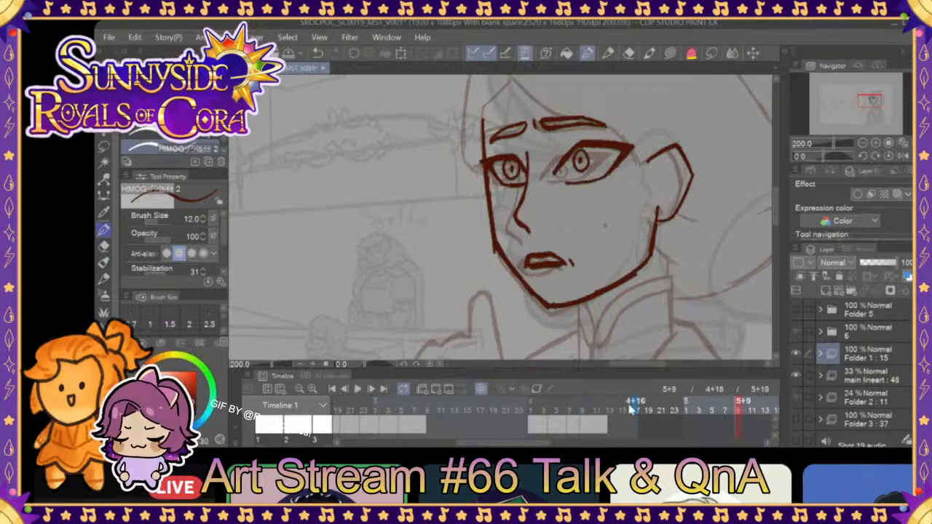
{"action": "left_click_drag", "start_coordinate": [538, 444], "coordinate": [583, 445]}
{"action": "left_click_drag", "start_coordinate": [532, 415], "coordinate": [503, 425]}
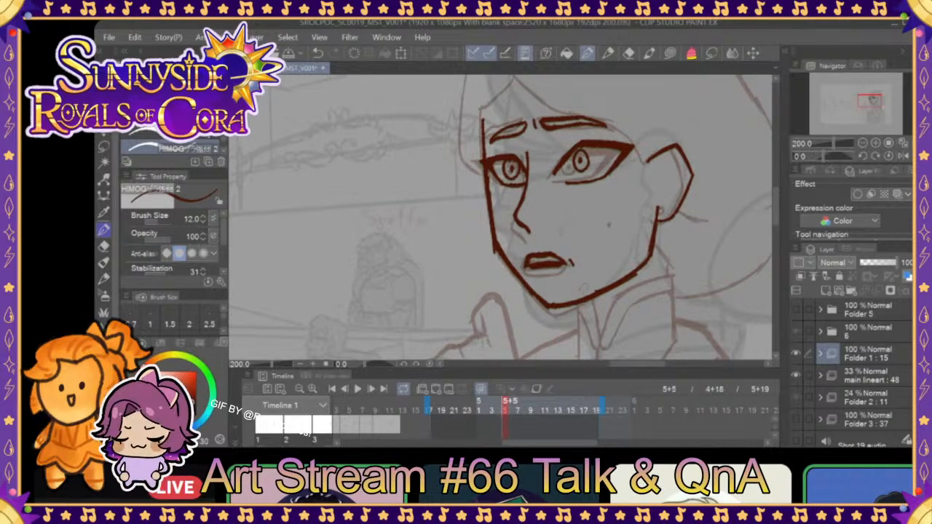
{"action": "left_click_drag", "start_coordinate": [440, 427], "coordinate": [508, 393]}
- Draw the face contour, jawline and ear on the new cel with the size 12 pen, following the green onion skin
{"action": "mouse_move", "coordinate": [482, 113]}
{"action": "left_mouse_down"}
{"action": "mouse_move", "coordinate": [495, 246]}
{"action": "mouse_move", "coordinate": [546, 302]}
{"action": "left_mouse_up"}
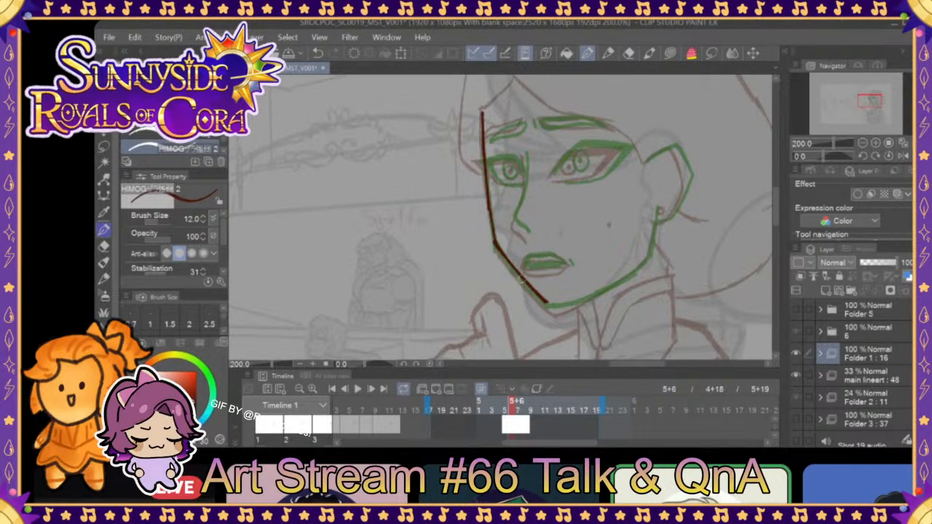
{"action": "key", "text": "ctrl+z"}
{"action": "mouse_move", "coordinate": [495, 244]}
{"action": "left_mouse_down"}
{"action": "mouse_move", "coordinate": [554, 308]}
{"action": "mouse_move", "coordinate": [642, 256]}
{"action": "mouse_move", "coordinate": [650, 239]}
{"action": "mouse_move", "coordinate": [645, 263]}
{"action": "left_mouse_up"}
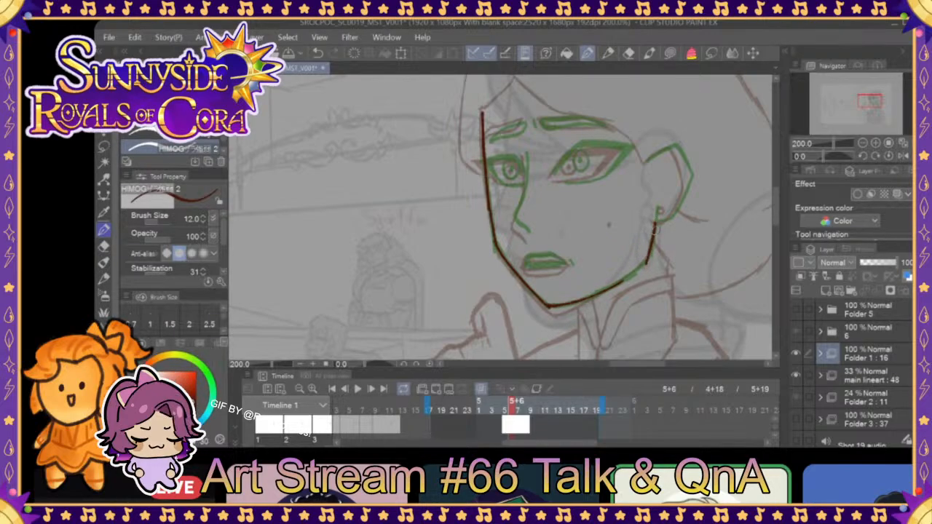
{"action": "left_click", "coordinate": [317, 53]}
{"action": "mouse_move", "coordinate": [658, 217]}
{"action": "left_mouse_down"}
{"action": "mouse_move", "coordinate": [649, 257]}
{"action": "mouse_move", "coordinate": [615, 283]}
{"action": "left_mouse_up"}
{"action": "left_click", "coordinate": [318, 53]}
{"action": "left_click", "coordinate": [318, 57]}
{"action": "left_click_drag", "start_coordinate": [650, 256], "coordinate": [619, 284]}
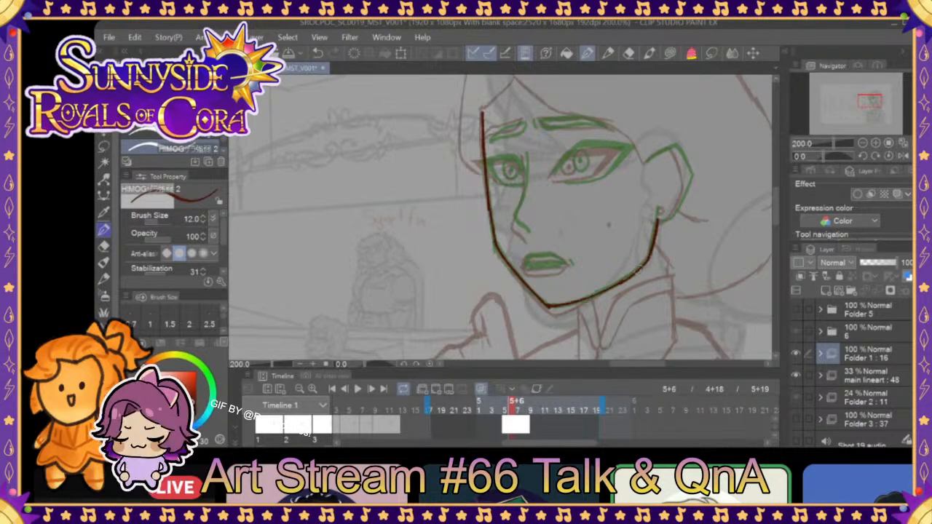
{"action": "left_click_drag", "start_coordinate": [650, 248], "coordinate": [621, 282]}
{"action": "mouse_move", "coordinate": [647, 164]}
{"action": "left_mouse_down"}
{"action": "mouse_move", "coordinate": [677, 144]}
{"action": "mouse_move", "coordinate": [695, 191]}
{"action": "mouse_move", "coordinate": [668, 217]}
{"action": "mouse_move", "coordinate": [688, 207]}
{"action": "left_mouse_up"}
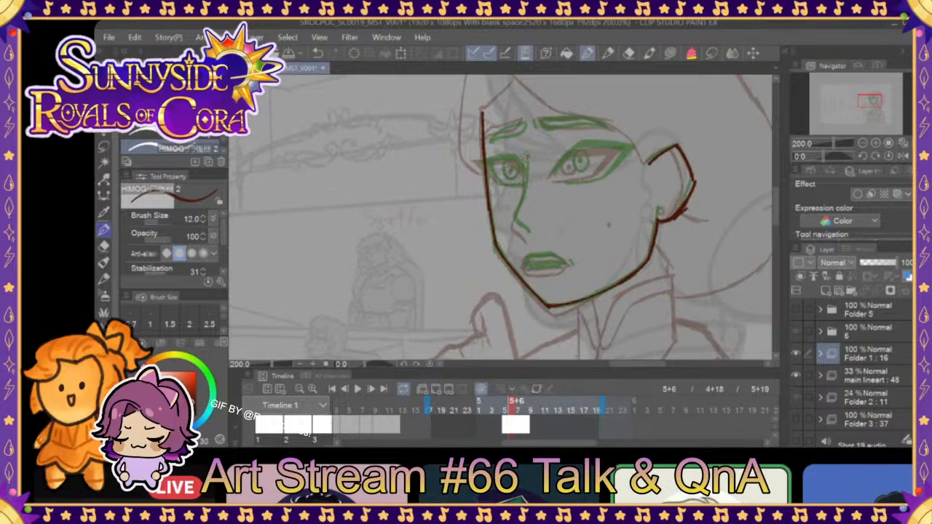
- Nudge the drawn face contour and ear slightly with Move layer and return to the pen at frame 5+5
{"action": "mouse_move", "coordinate": [511, 412]}
{"action": "left_mouse_down"}
{"action": "mouse_move", "coordinate": [496, 414]}
{"action": "mouse_move", "coordinate": [505, 412]}
{"action": "left_mouse_up"}
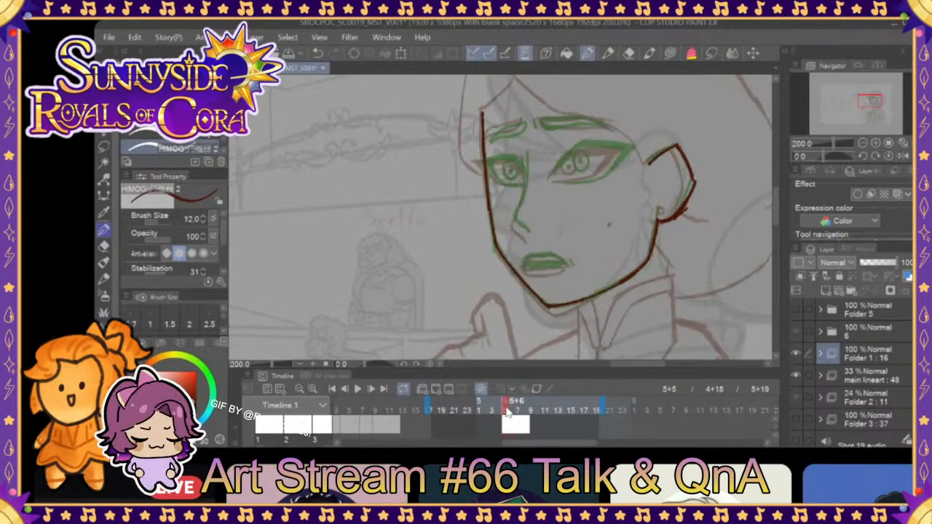
{"action": "left_click", "coordinate": [754, 58]}
{"action": "left_click_drag", "start_coordinate": [696, 133], "coordinate": [697, 134]}
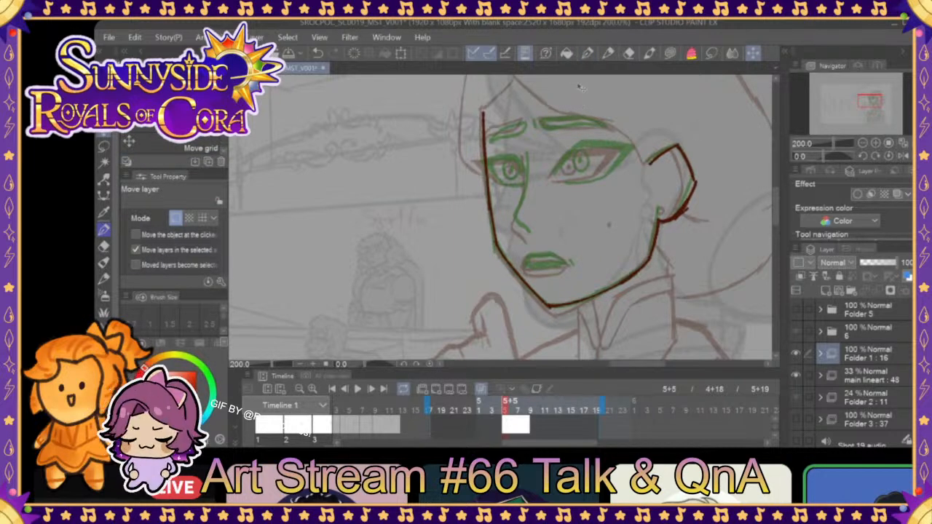
{"action": "left_click", "coordinate": [590, 56]}
{"action": "mouse_move", "coordinate": [505, 408]}
{"action": "left_mouse_down"}
{"action": "mouse_move", "coordinate": [487, 408]}
{"action": "mouse_move", "coordinate": [506, 402]}
{"action": "left_mouse_up"}
- Draw the nose bridge and tip on the cel at frame 5+5, redoing strokes until the shape fits
{"action": "left_click_drag", "start_coordinate": [524, 153], "coordinate": [512, 216]}
{"action": "key", "text": "ctrl+z"}
{"action": "left_click_drag", "start_coordinate": [525, 153], "coordinate": [512, 216]}
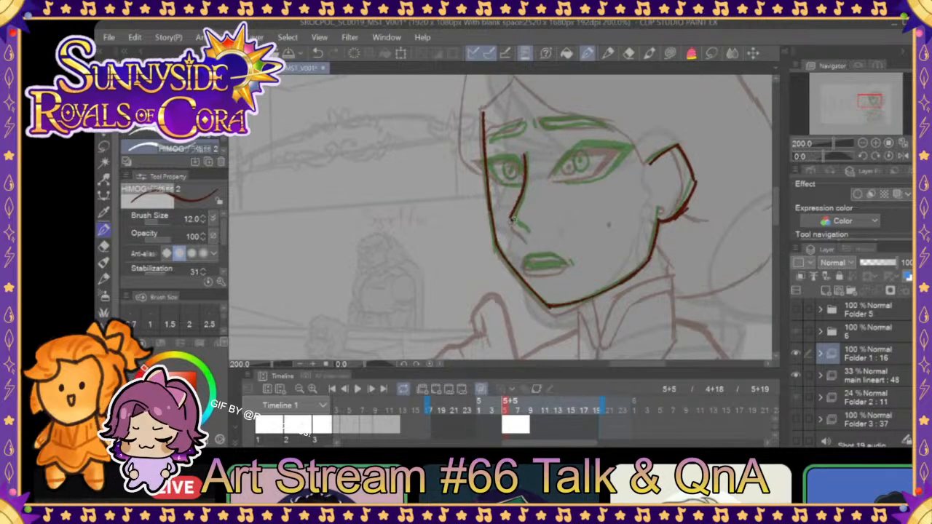
{"action": "left_click", "coordinate": [317, 55]}
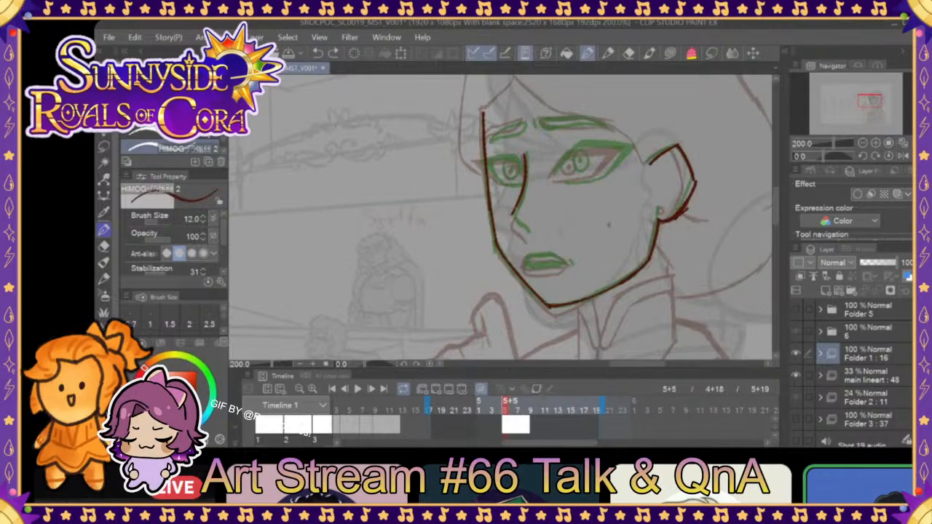
{"action": "left_click_drag", "start_coordinate": [511, 215], "coordinate": [522, 228]}
{"action": "left_click", "coordinate": [318, 56]}
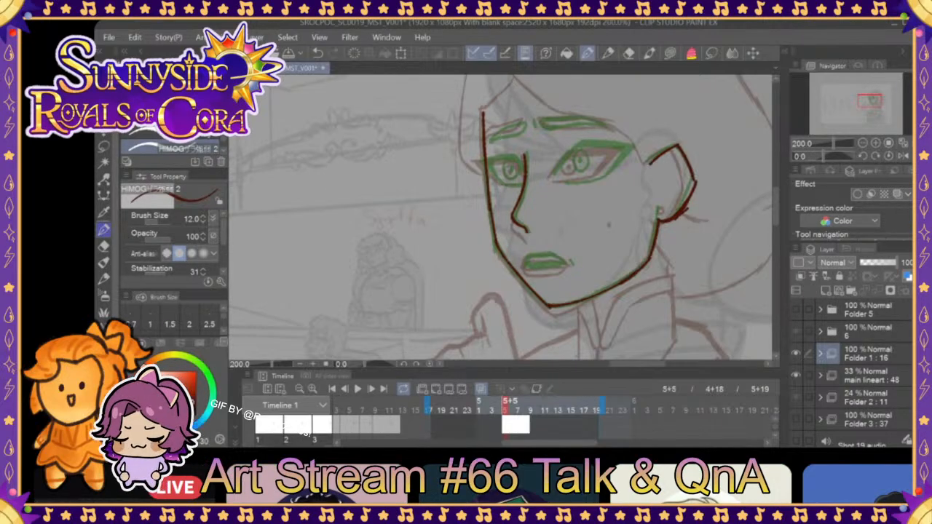
{"action": "left_click", "coordinate": [318, 53]}
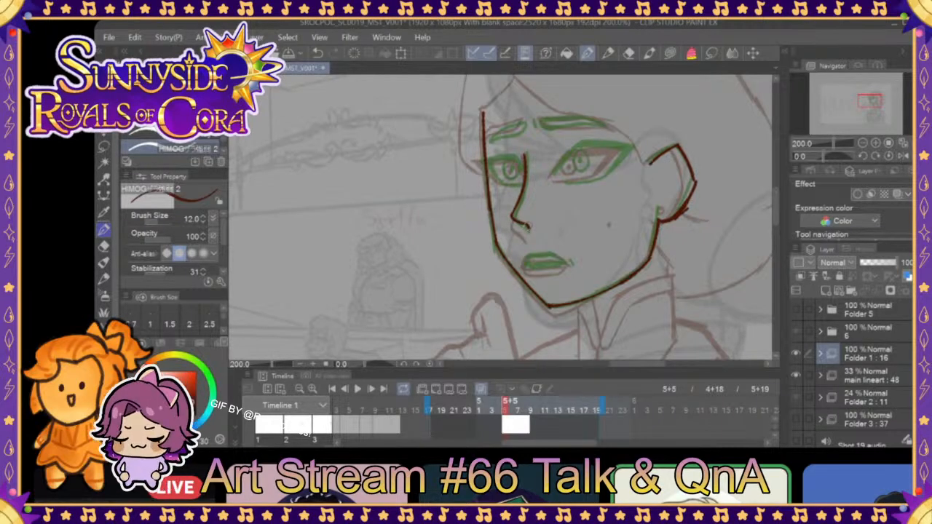
- Rework the nose bridge and tip on the cel at frame 5+5, comparing it with the face at frame 5+3
{"action": "left_click", "coordinate": [319, 56]}
{"action": "left_click_drag", "start_coordinate": [510, 217], "coordinate": [520, 226]}
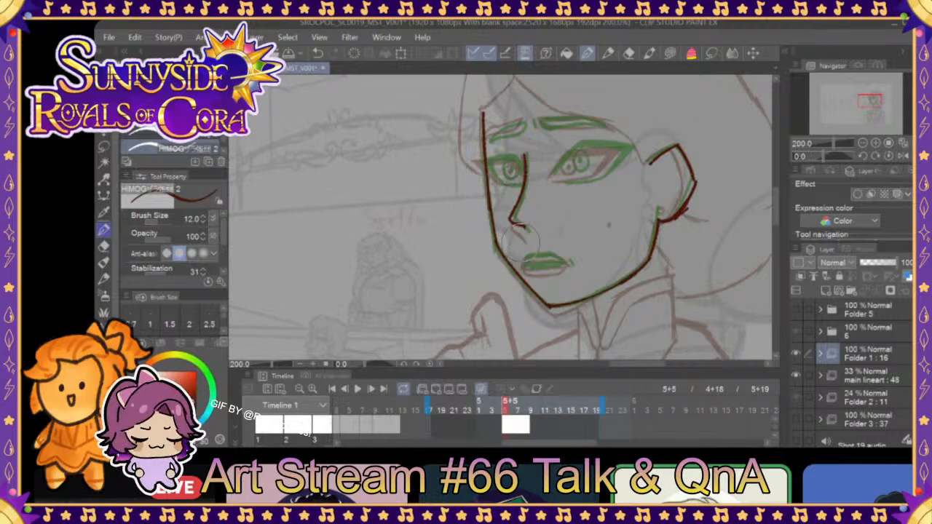
{"action": "left_click", "coordinate": [498, 412]}
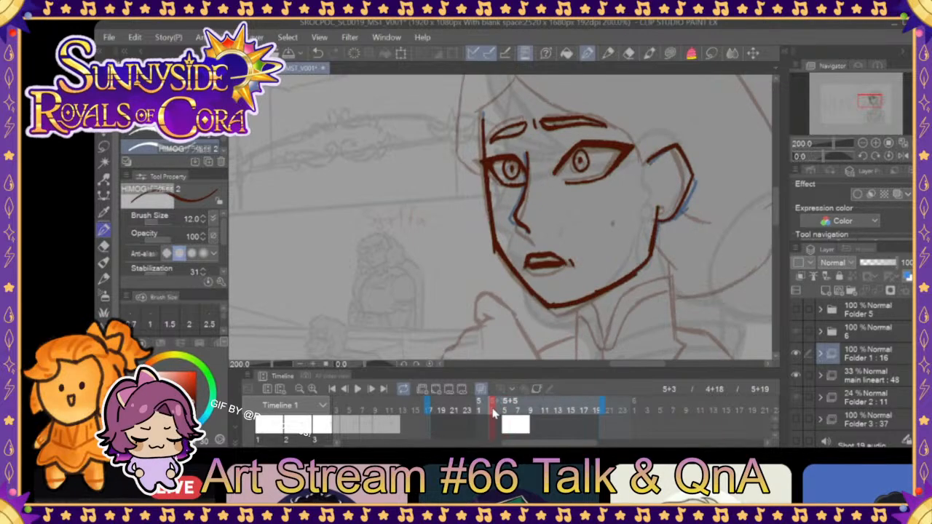
{"action": "left_click", "coordinate": [509, 411]}
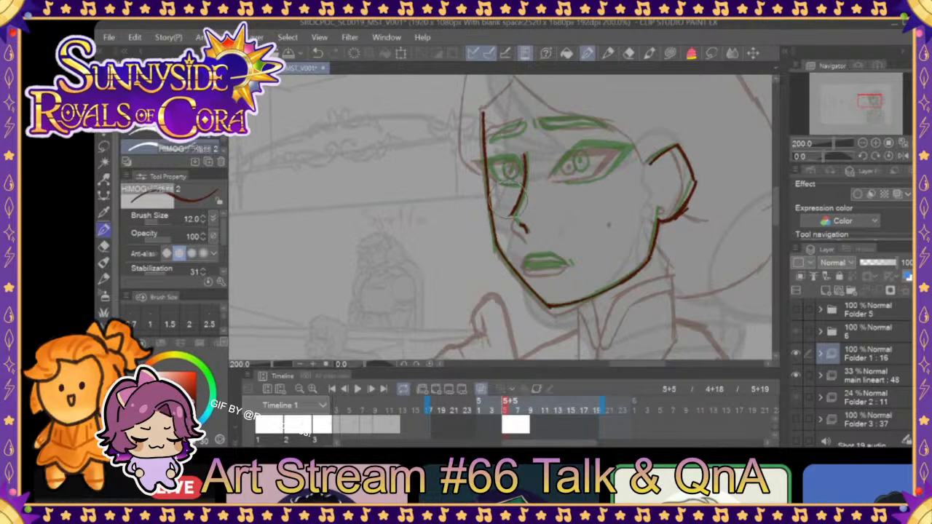
{"action": "left_click_drag", "start_coordinate": [523, 178], "coordinate": [512, 222]}
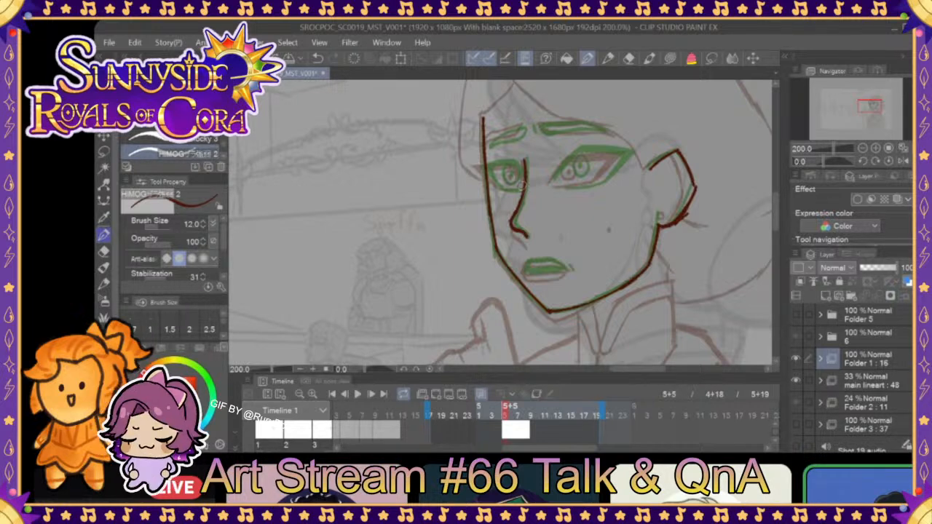
- Redo the lower outer edge of the ear on the face cel, following the green onion skin
{"action": "mouse_move", "coordinate": [507, 416]}
{"action": "left_mouse_down"}
{"action": "mouse_move", "coordinate": [494, 411]}
{"action": "mouse_move", "coordinate": [515, 411]}
{"action": "left_mouse_up"}
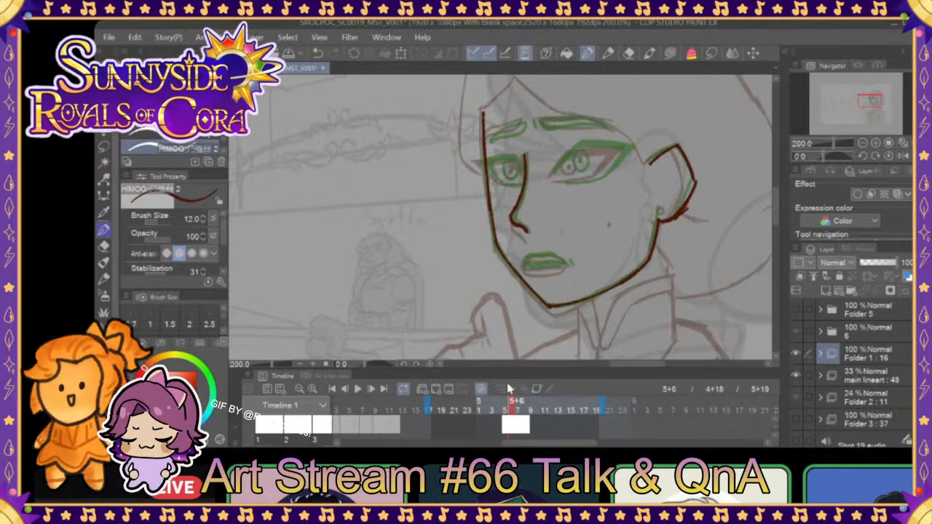
{"action": "key", "text": "ctrl+z"}
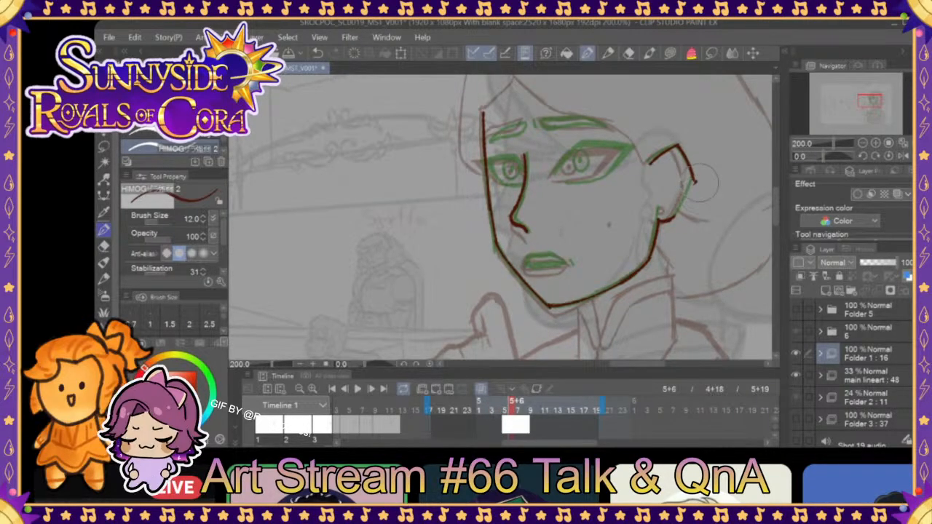
{"action": "mouse_move", "coordinate": [693, 176]}
{"action": "left_mouse_down"}
{"action": "mouse_move", "coordinate": [689, 201]}
{"action": "mouse_move", "coordinate": [657, 220]}
{"action": "left_mouse_up"}
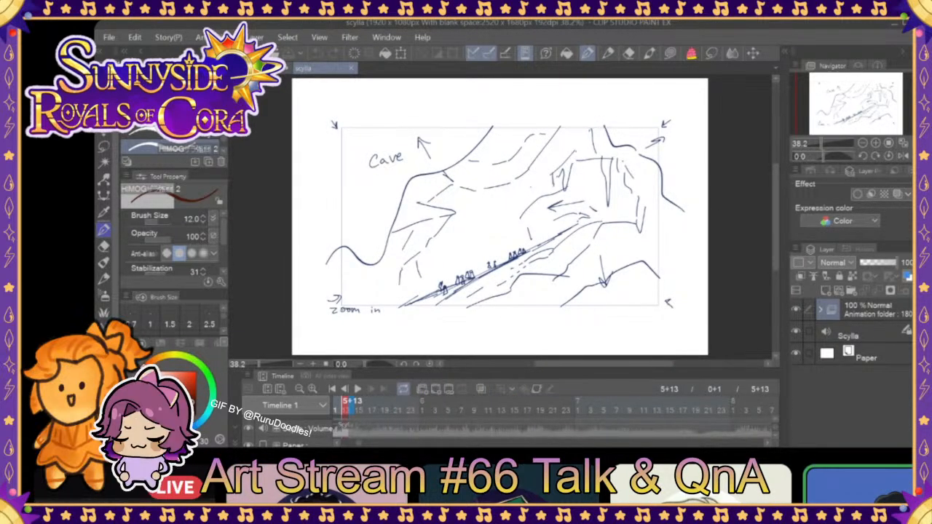
- In the scylla storyboard, set the playback range to run from 2+10 to 8+21
{"action": "left_click", "coordinate": [353, 401]}
{"action": "left_click_drag", "start_coordinate": [350, 402], "coordinate": [861, 403]}
{"action": "key", "text": "ctrl+period"}
{"action": "key", "text": "ctrl+period"}
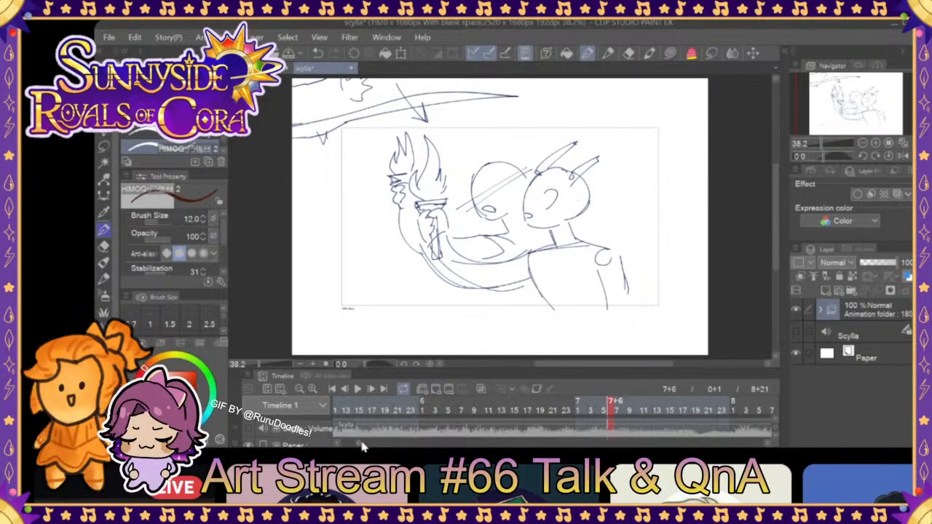
{"action": "left_click_drag", "start_coordinate": [362, 442], "coordinate": [344, 443]}
{"action": "left_click_drag", "start_coordinate": [423, 403], "coordinate": [767, 405]}
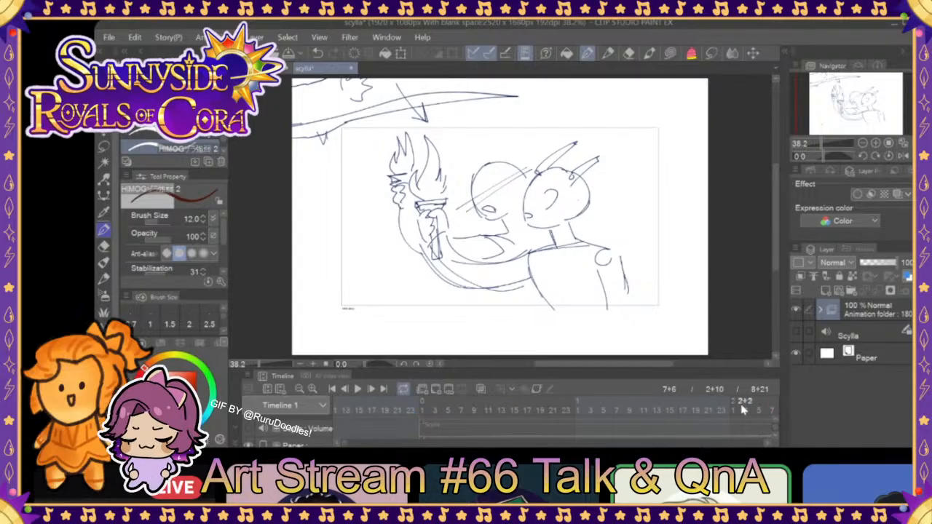
- Extend the storyboard's playback end to 13+15 and go to frame 11+18
{"action": "left_click_drag", "start_coordinate": [346, 443], "coordinate": [365, 443]}
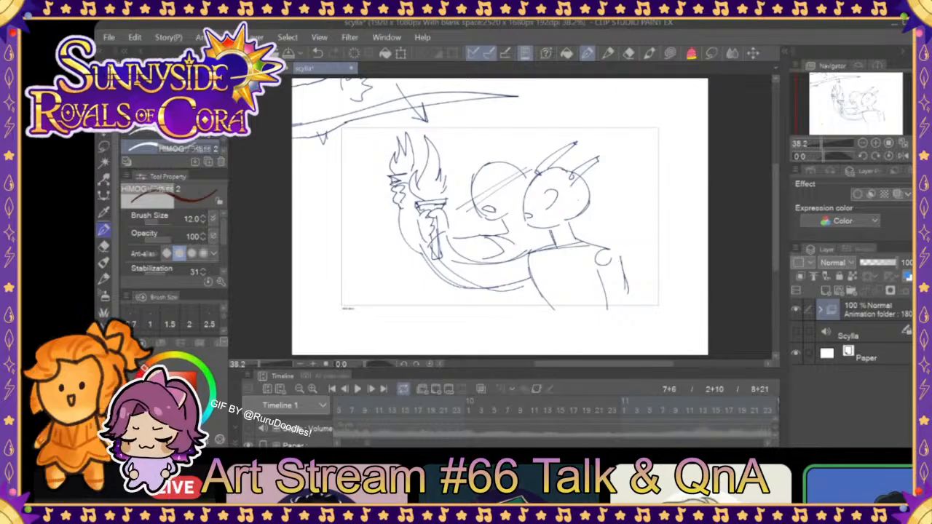
{"action": "left_click_drag", "start_coordinate": [372, 444], "coordinate": [366, 443]}
{"action": "left_click_drag", "start_coordinate": [572, 405], "coordinate": [917, 404]}
{"action": "left_click", "coordinate": [626, 410]}
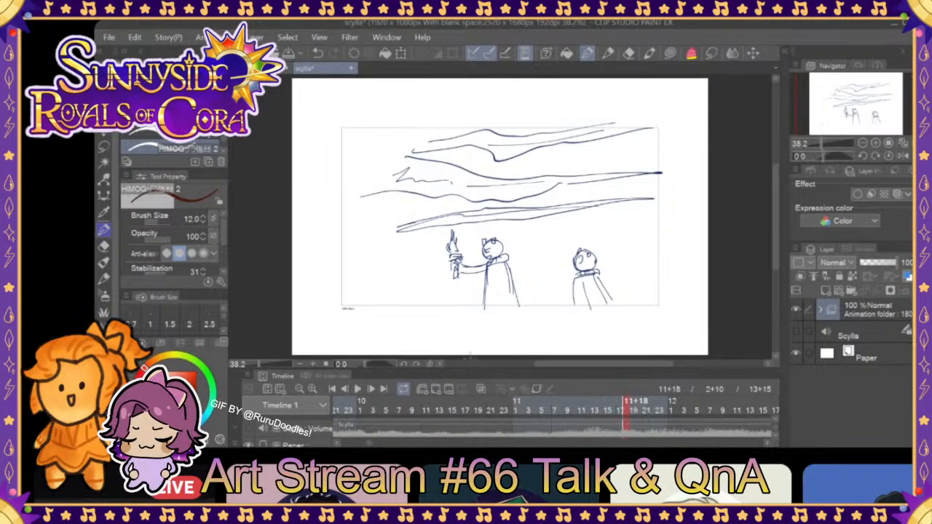
- Enlarge and zoom out the timeline to show more cels, and set the playback start to 11+5
{"action": "left_click_drag", "start_coordinate": [472, 368], "coordinate": [515, 110]}
{"action": "mouse_move", "coordinate": [369, 444]}
{"action": "left_mouse_down"}
{"action": "mouse_move", "coordinate": [346, 443]}
{"action": "mouse_move", "coordinate": [368, 443]}
{"action": "left_mouse_up"}
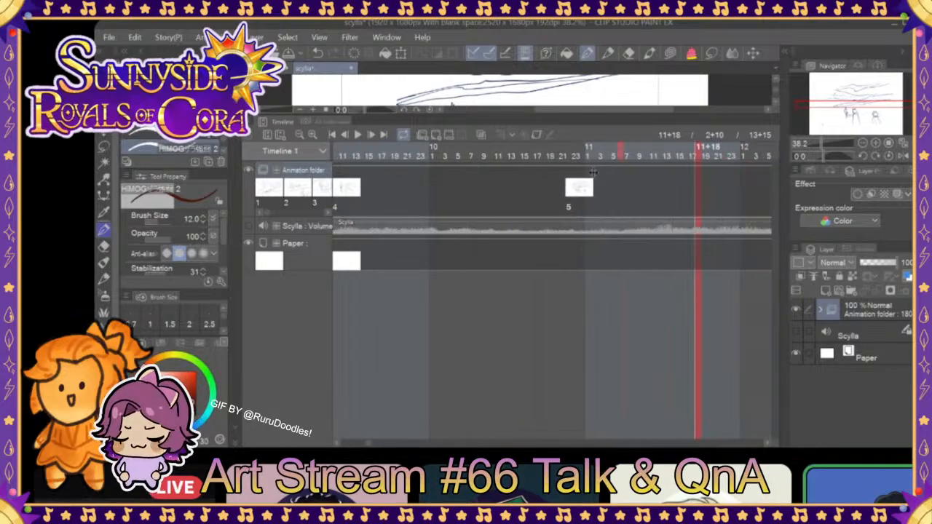
{"action": "left_click_drag", "start_coordinate": [588, 173], "coordinate": [608, 176]}
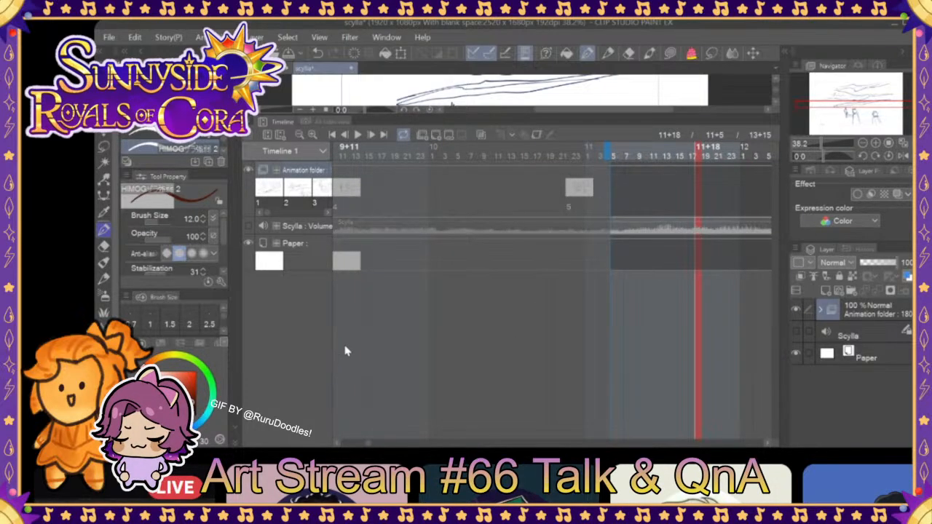
{"action": "left_click", "coordinate": [305, 138]}
{"action": "left_click", "coordinate": [306, 138]}
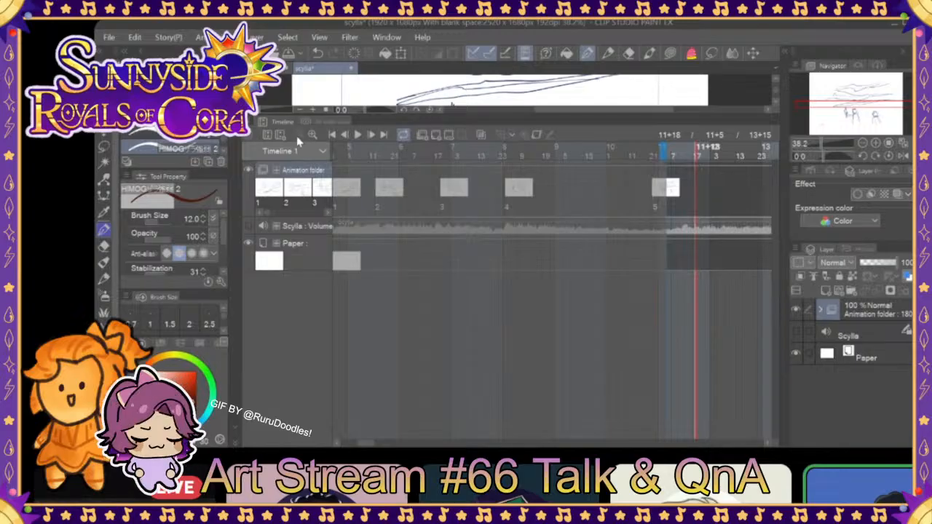
- Set the playback end to 19+20 and the playback start to 17+19
{"action": "left_click_drag", "start_coordinate": [370, 447], "coordinate": [380, 441]}
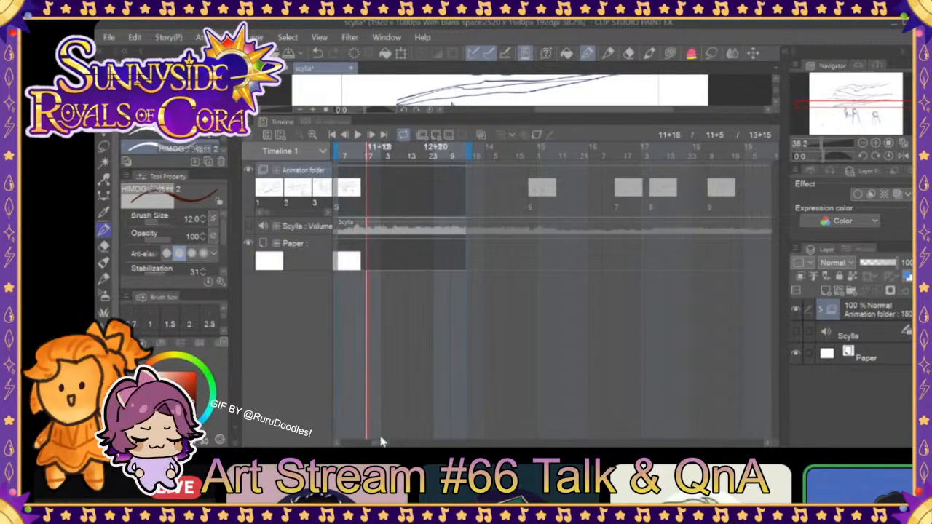
{"action": "left_click_drag", "start_coordinate": [470, 152], "coordinate": [788, 182]}
{"action": "left_click_drag", "start_coordinate": [335, 154], "coordinate": [678, 155]}
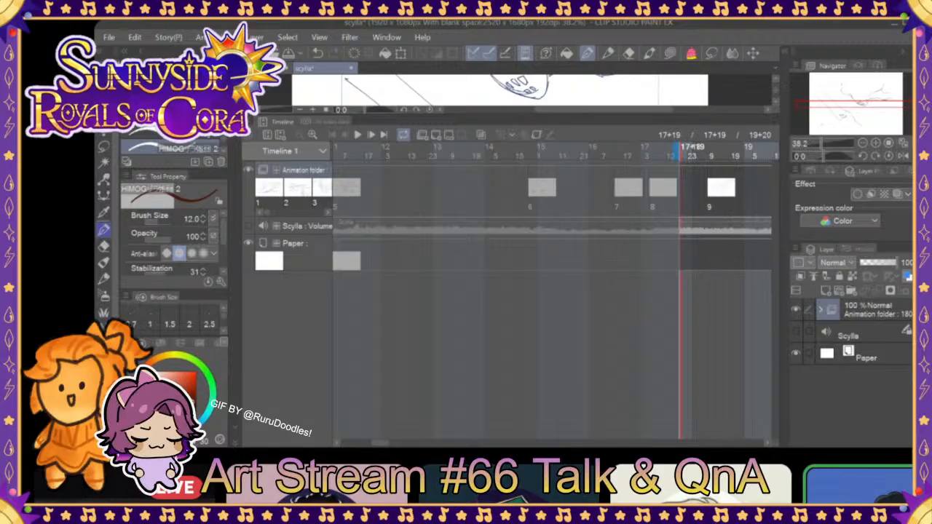
- Extend the playback end to 54+1 and move the playback start to 24+14
{"action": "mouse_move", "coordinate": [386, 444]}
{"action": "left_mouse_down"}
{"action": "mouse_move", "coordinate": [424, 444]}
{"action": "mouse_move", "coordinate": [398, 444]}
{"action": "left_mouse_up"}
{"action": "mouse_move", "coordinate": [537, 155]}
{"action": "left_mouse_down"}
{"action": "mouse_move", "coordinate": [871, 156]}
{"action": "mouse_move", "coordinate": [716, 156]}
{"action": "mouse_move", "coordinate": [870, 157]}
{"action": "mouse_move", "coordinate": [734, 150]}
{"action": "left_mouse_up"}
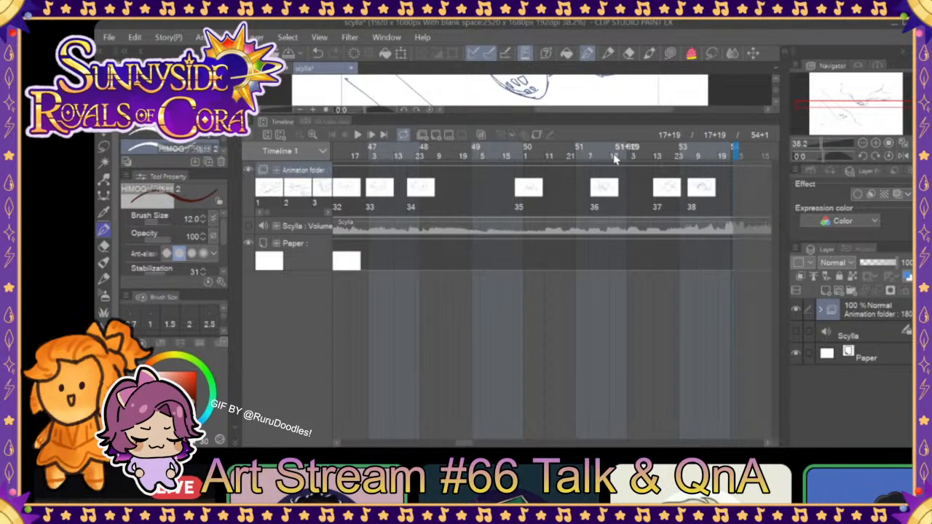
{"action": "left_click_drag", "start_coordinate": [460, 444], "coordinate": [390, 431]}
{"action": "left_click_drag", "start_coordinate": [450, 151], "coordinate": [796, 162]}
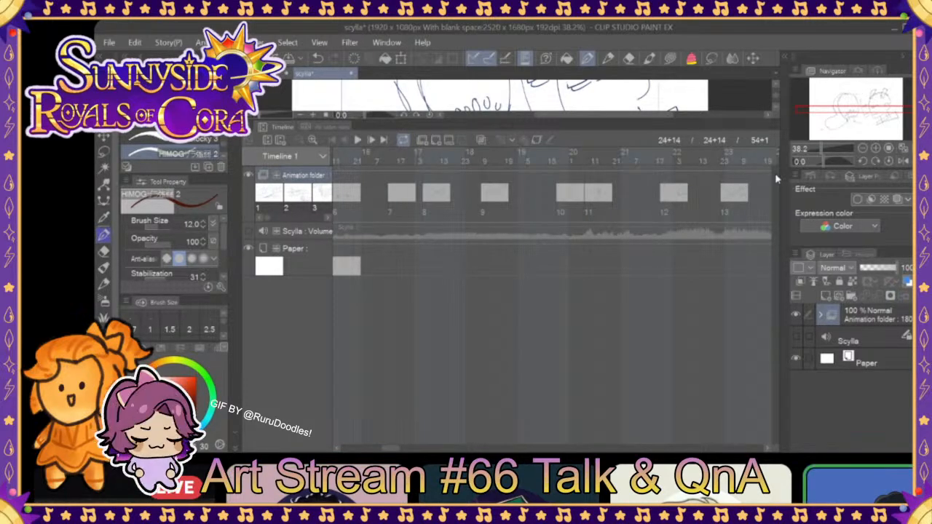
- Extend the playback end to 119+19 and on to 126+10, and pull it back to 121+9
{"action": "mouse_move", "coordinate": [399, 447]}
{"action": "left_mouse_down"}
{"action": "mouse_move", "coordinate": [491, 427]}
{"action": "mouse_move", "coordinate": [476, 433]}
{"action": "mouse_move", "coordinate": [598, 441]}
{"action": "left_mouse_up"}
{"action": "left_click", "coordinate": [536, 150]}
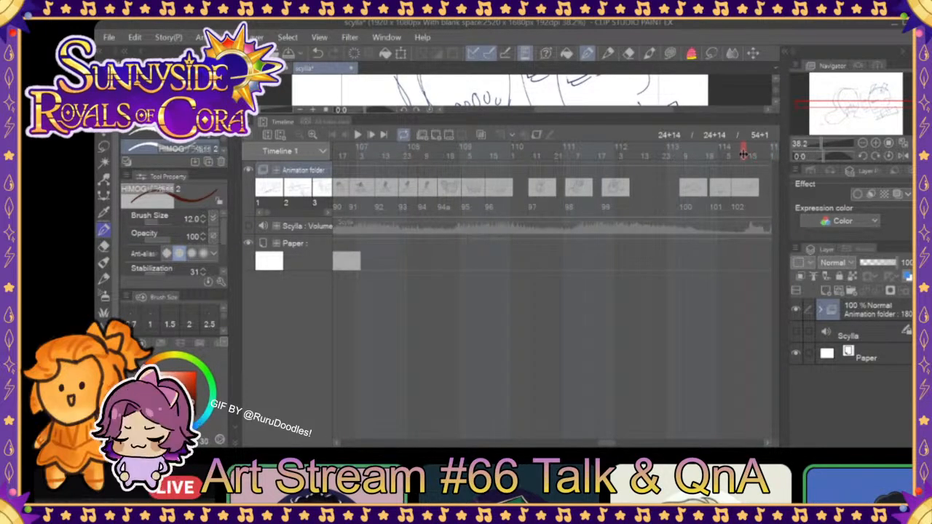
{"action": "left_click_drag", "start_coordinate": [740, 153], "coordinate": [910, 161]}
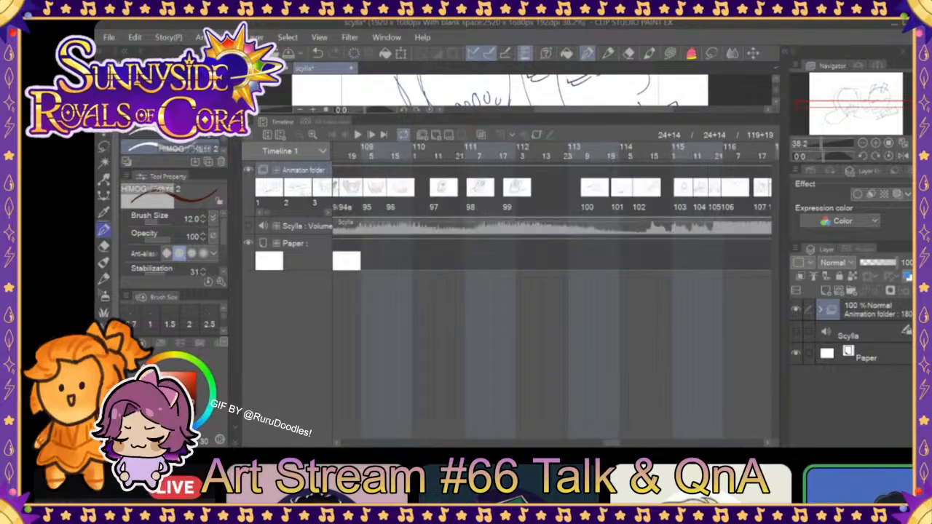
{"action": "left_click_drag", "start_coordinate": [612, 442], "coordinate": [633, 442]}
{"action": "mouse_move", "coordinate": [463, 152]}
{"action": "left_mouse_down"}
{"action": "mouse_move", "coordinate": [849, 170]}
{"action": "mouse_move", "coordinate": [682, 153]}
{"action": "mouse_move", "coordinate": [452, 154]}
{"action": "mouse_move", "coordinate": [390, 167]}
{"action": "left_mouse_up"}
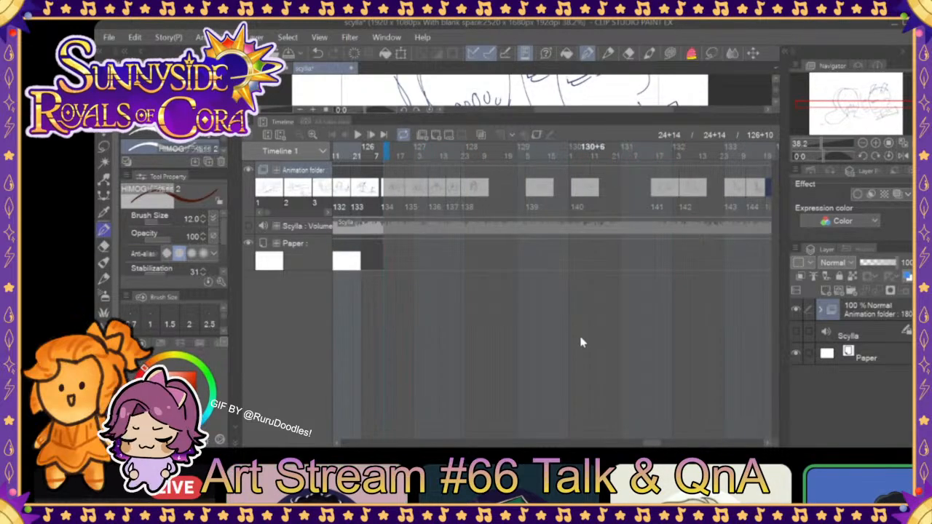
{"action": "mouse_move", "coordinate": [654, 444]}
{"action": "left_mouse_down"}
{"action": "mouse_move", "coordinate": [633, 448]}
{"action": "mouse_move", "coordinate": [637, 435]}
{"action": "left_mouse_up"}
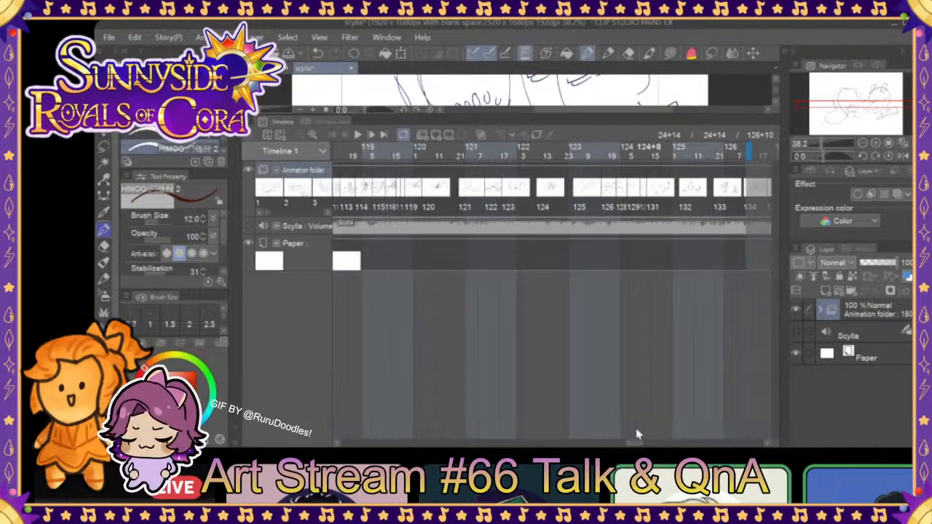
{"action": "left_click_drag", "start_coordinate": [749, 151], "coordinate": [488, 167]}
- Set the playback start to 81+7, just before cel 62, and shrink the timeline so the whole canvas shows
{"action": "left_click_drag", "start_coordinate": [635, 448], "coordinate": [412, 430]}
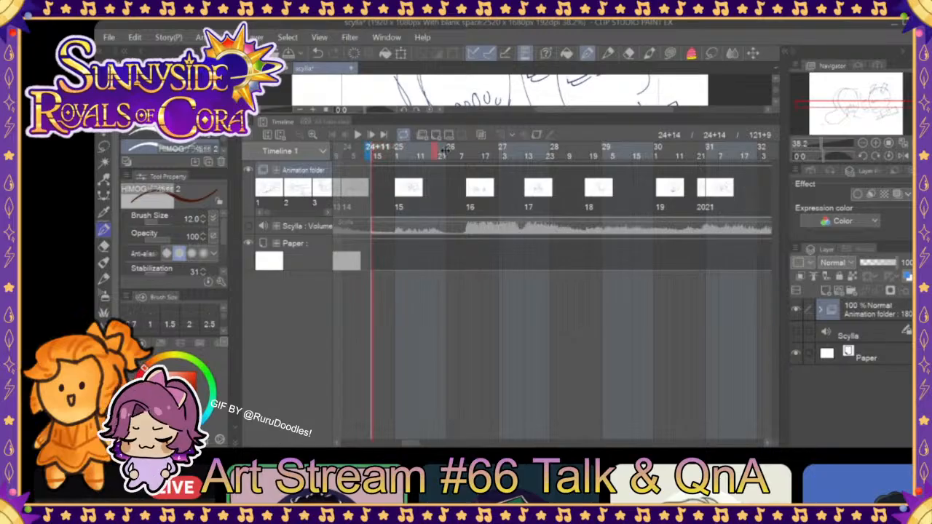
{"action": "scroll", "coordinate": [509, 291], "scroll_direction": "right", "scroll_amount": 5}
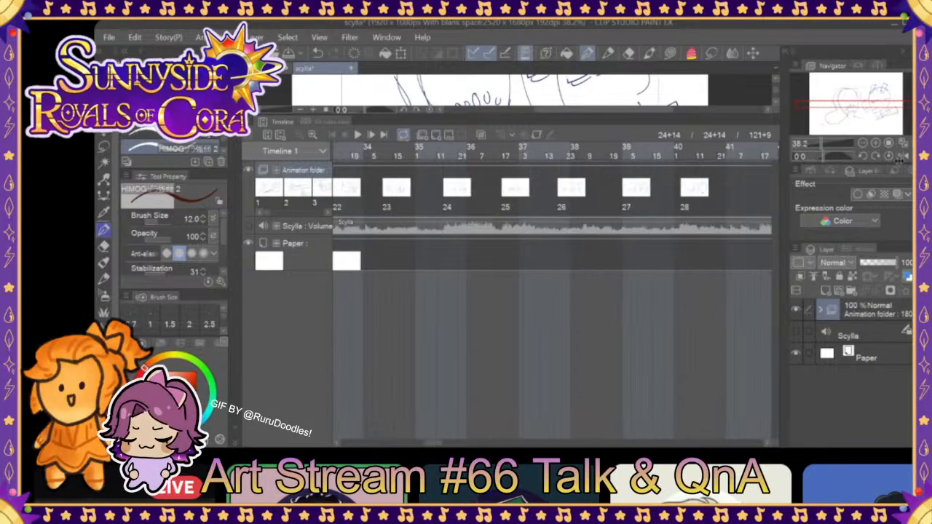
{"action": "scroll", "coordinate": [510, 292], "scroll_direction": "right", "scroll_amount": 10}
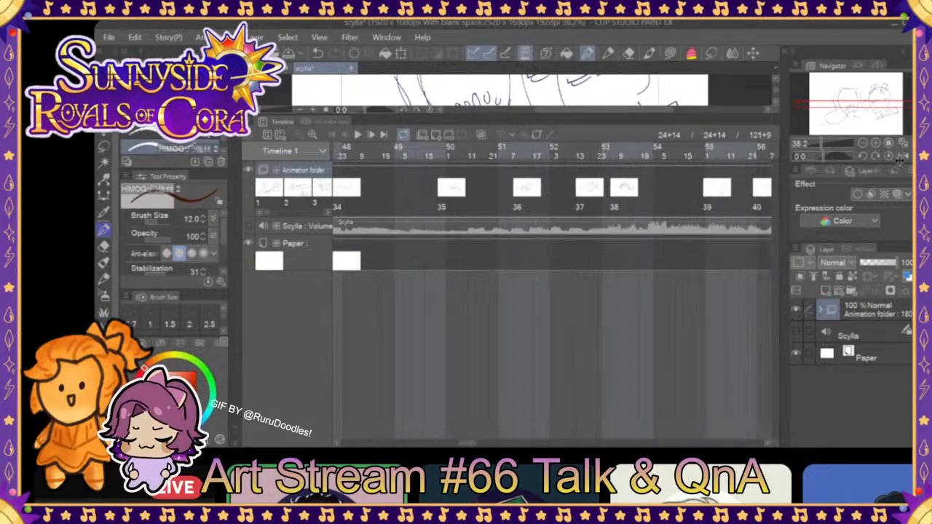
{"action": "scroll", "coordinate": [509, 291], "scroll_direction": "right", "scroll_amount": 10}
{"action": "scroll", "coordinate": [773, 158], "scroll_direction": "right", "scroll_amount": 8}
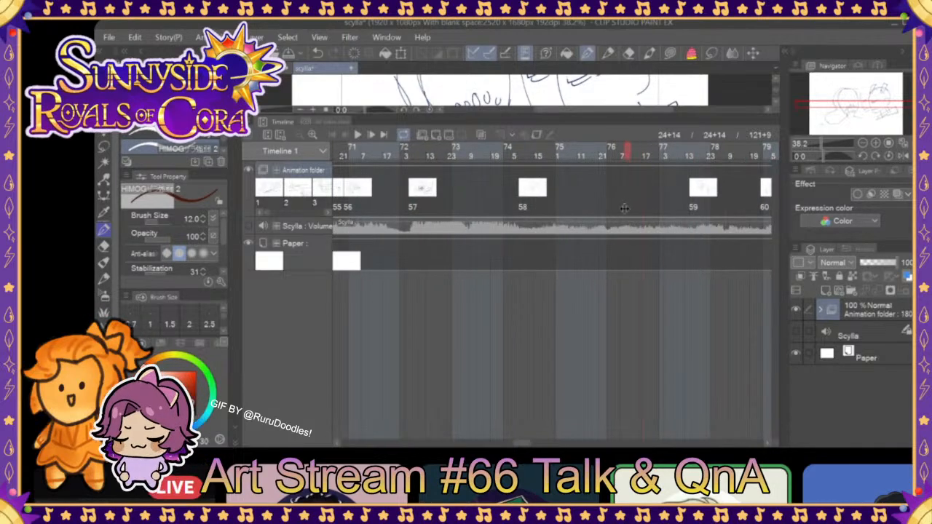
{"action": "scroll", "coordinate": [772, 187], "scroll_direction": "right", "scroll_amount": 10}
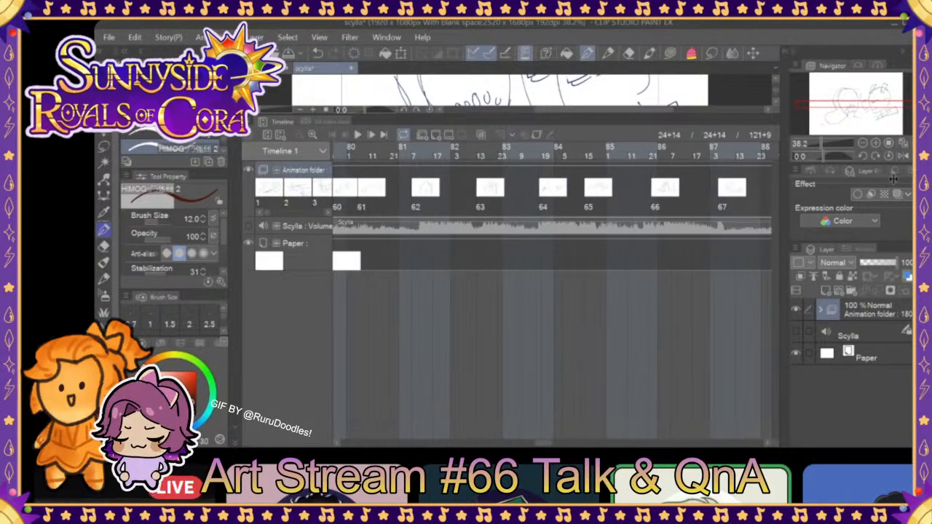
{"action": "left_click_drag", "start_coordinate": [673, 205], "coordinate": [591, 222]}
{"action": "left_click_drag", "start_coordinate": [516, 246], "coordinate": [459, 262]}
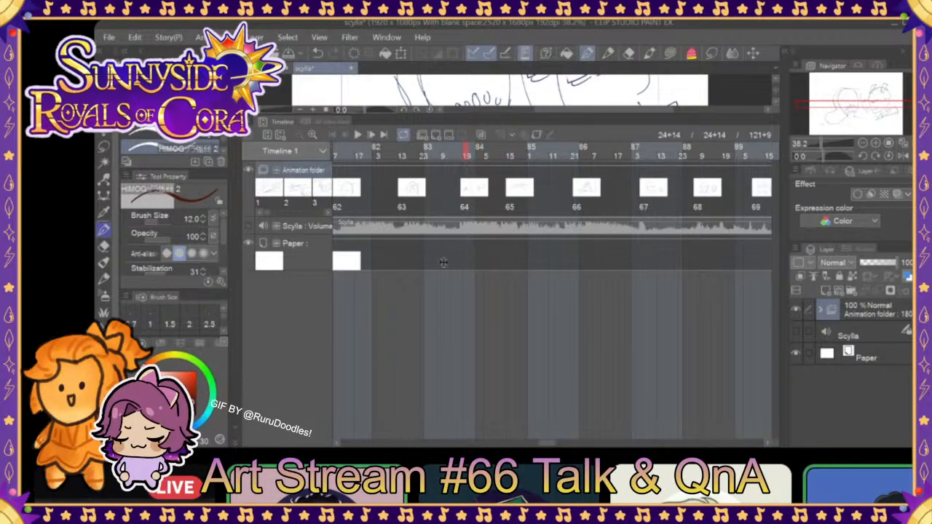
{"action": "left_click_drag", "start_coordinate": [289, 240], "coordinate": [412, 222]}
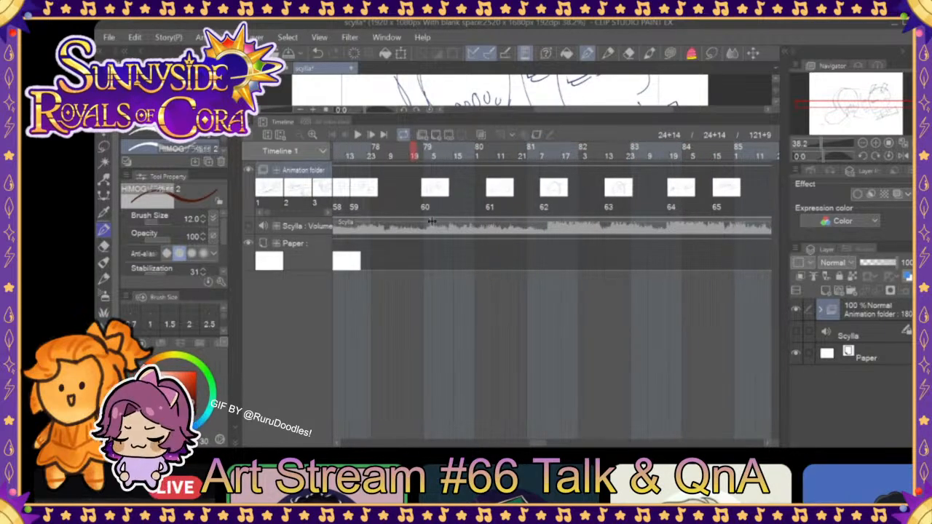
{"action": "left_click", "coordinate": [534, 207]}
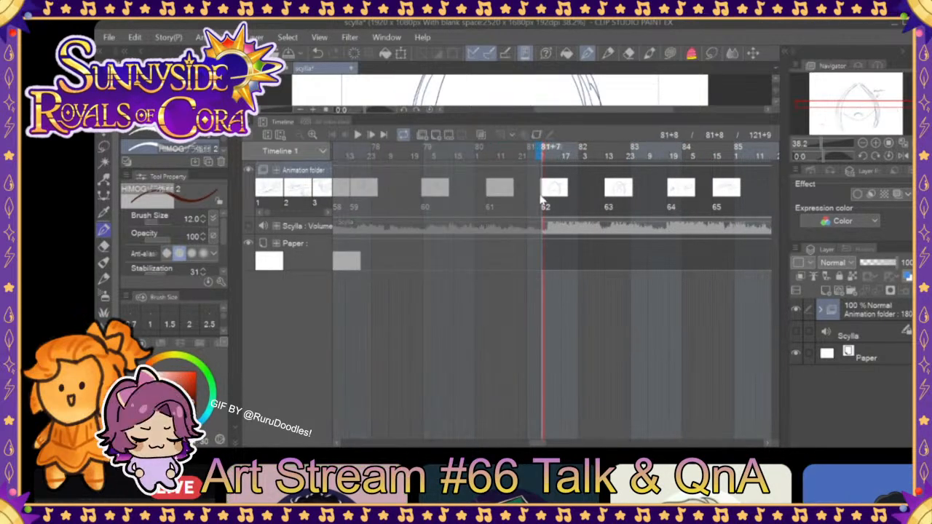
{"action": "left_click", "coordinate": [541, 147]}
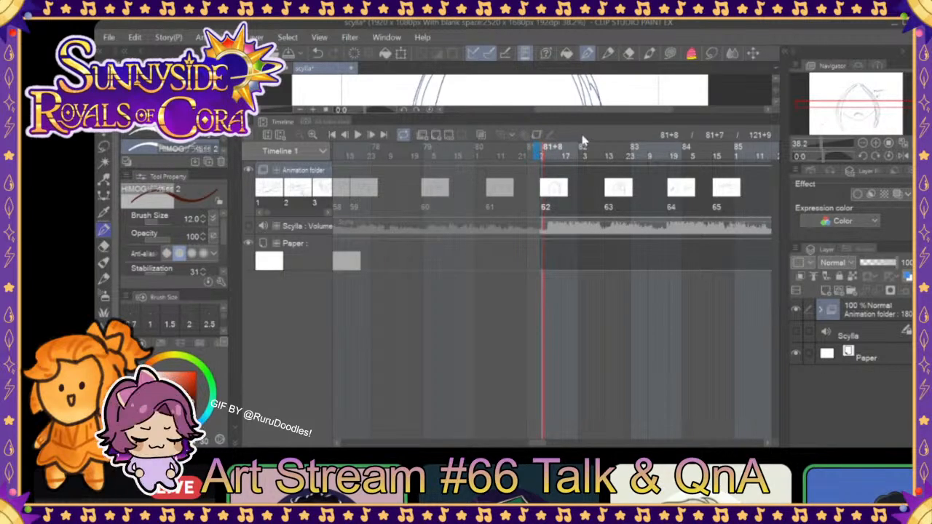
{"action": "left_click_drag", "start_coordinate": [621, 116], "coordinate": [597, 366]}
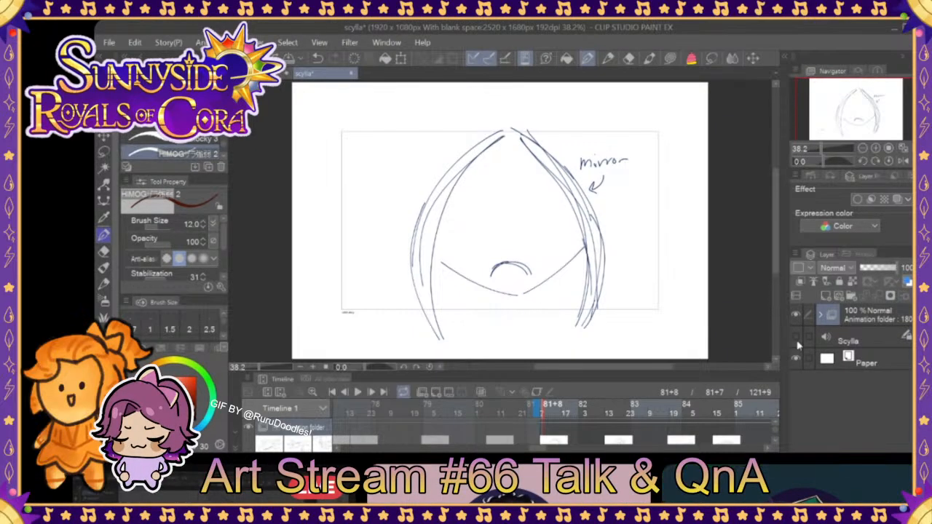
- Scrub the storyboard from frame 81+8 to 84+21 and open the watched stream's volume options
{"action": "left_click_drag", "start_coordinate": [554, 409], "coordinate": [725, 408]}
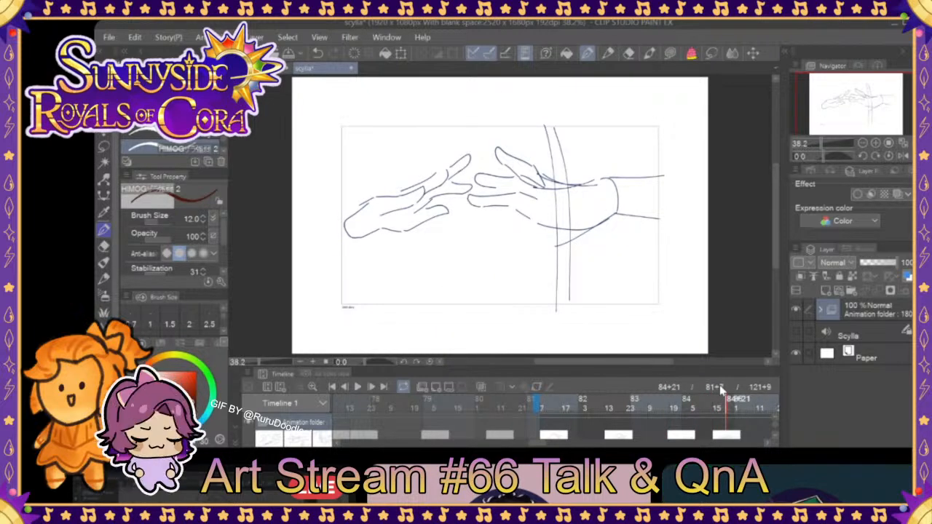
{"action": "right_click", "coordinate": [284, 38]}
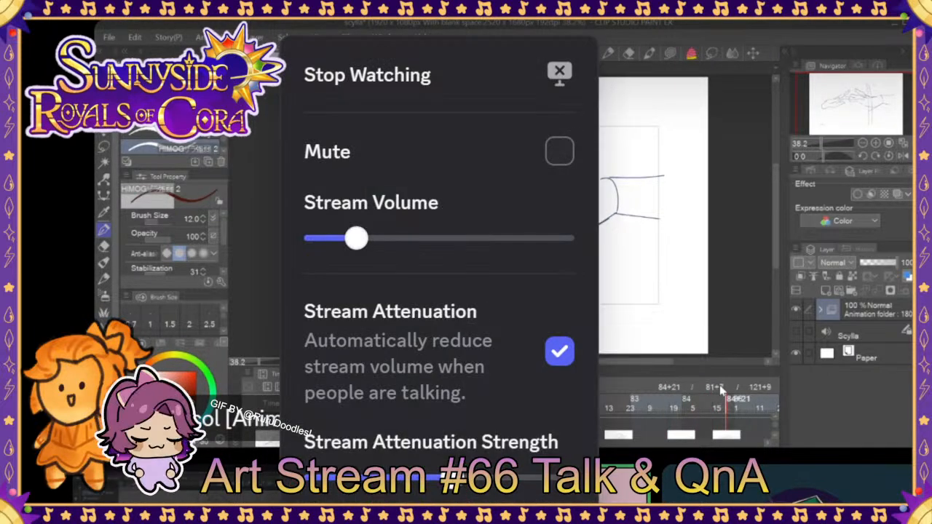
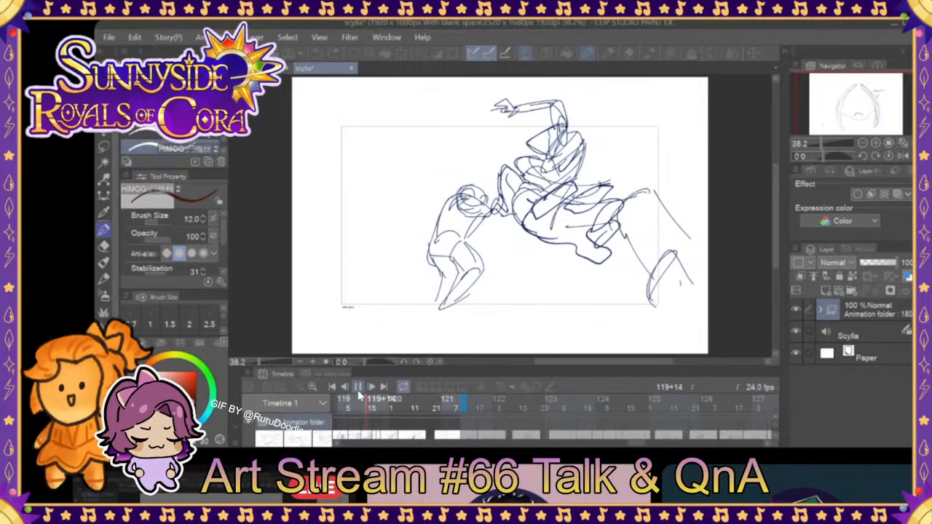
- Stop the storyboard playback, turn off the Scylla audio layer, and scrub through the storyboard to frame 120+14
{"action": "left_click", "coordinate": [359, 391]}
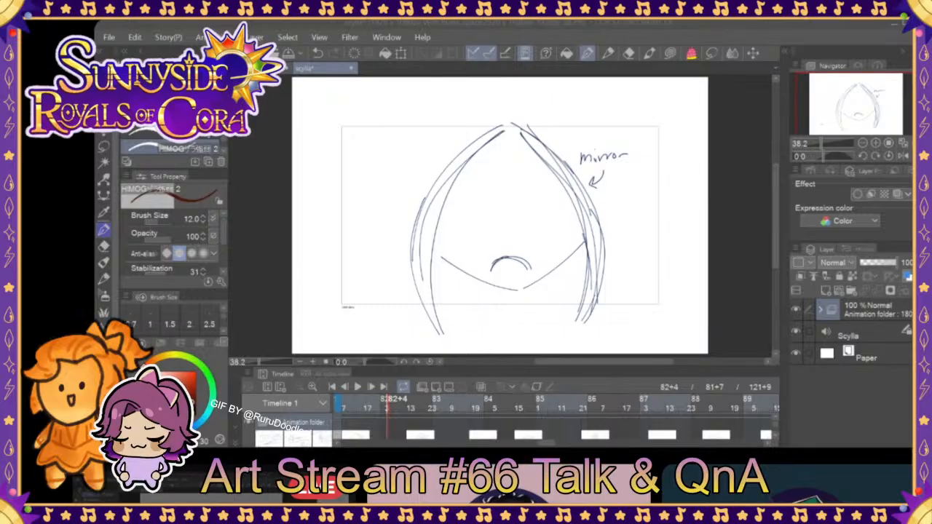
{"action": "left_click", "coordinate": [797, 332]}
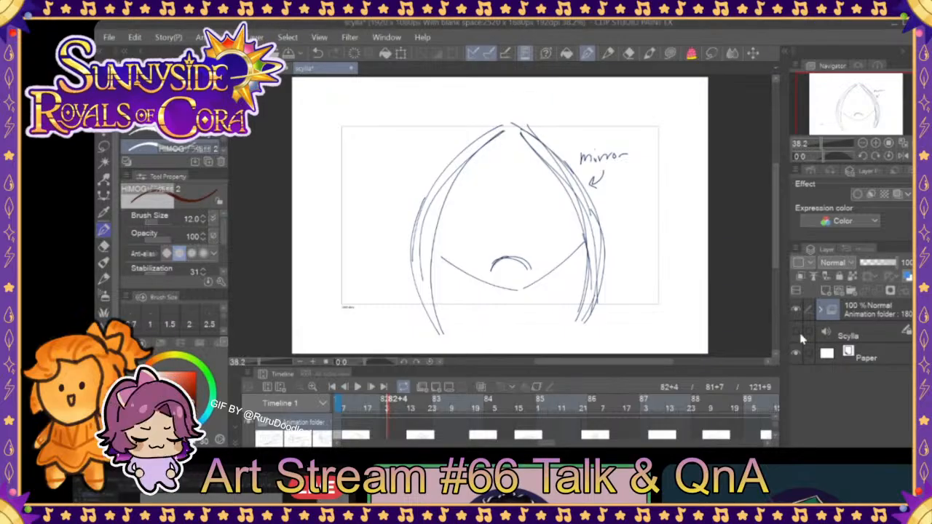
{"action": "left_click", "coordinate": [384, 388]}
{"action": "mouse_move", "coordinate": [543, 411]}
{"action": "left_mouse_down"}
{"action": "mouse_move", "coordinate": [439, 414]}
{"action": "mouse_move", "coordinate": [717, 423]}
{"action": "left_mouse_up"}
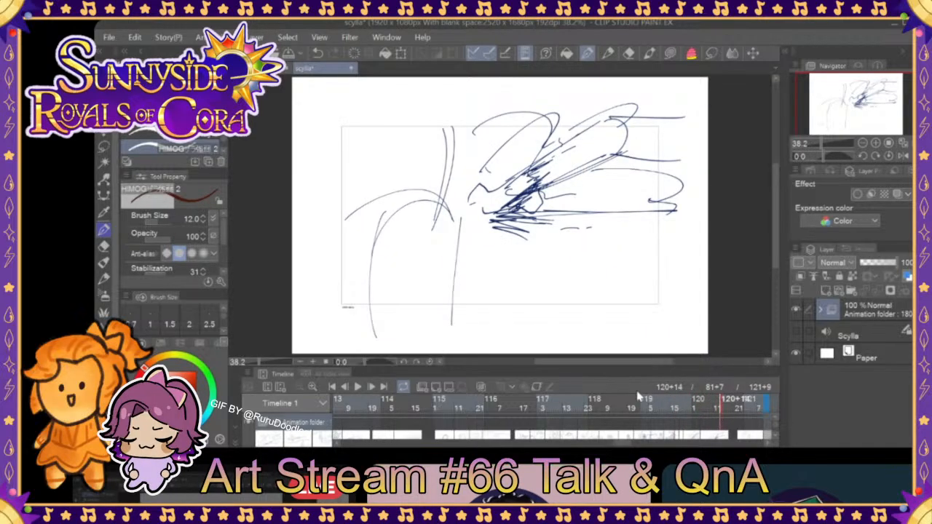
{"action": "left_click", "coordinate": [339, 387]}
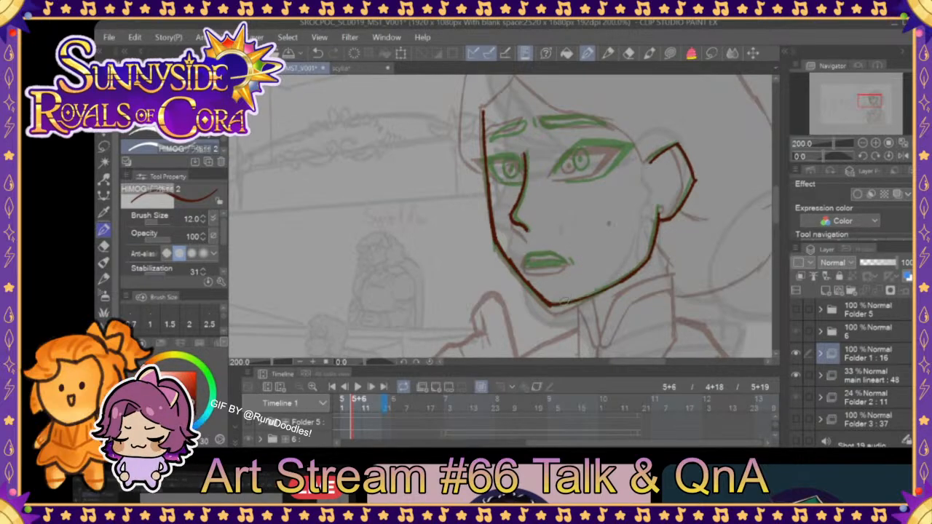
- Return to the scylla storyboard and scrub onward from frame 81+7 to review it again
{"action": "left_click", "coordinate": [357, 68]}
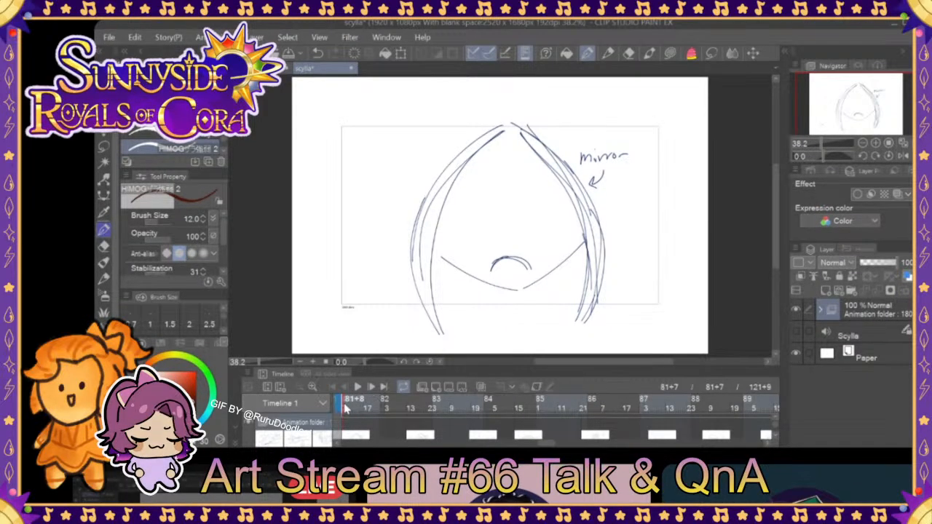
{"action": "left_click", "coordinate": [475, 418]}
{"action": "left_click_drag", "start_coordinate": [475, 412], "coordinate": [812, 404]}
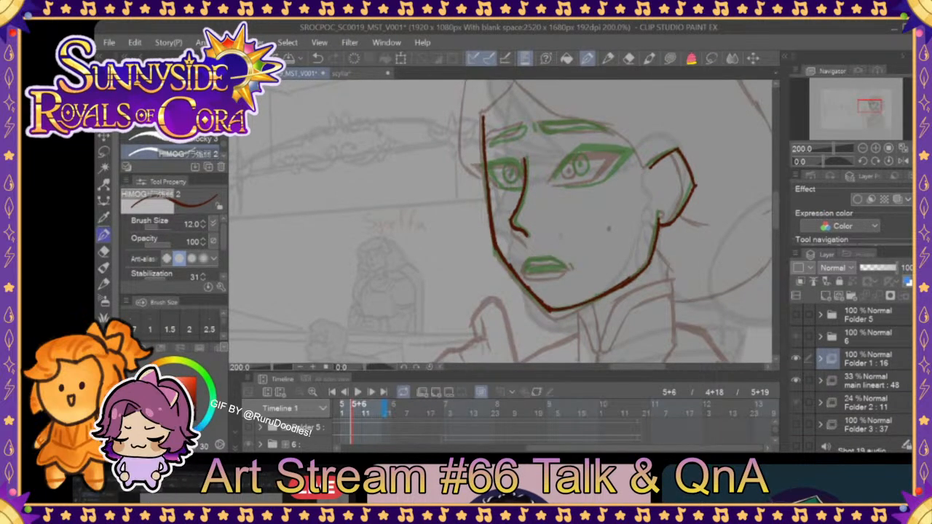
- Magnify the SROCPOC_SC0019_MST_V001 timeline until single frames are numbered and go back to frame 5+5
{"action": "left_click_drag", "start_coordinate": [604, 447], "coordinate": [527, 448]}
{"action": "left_click_drag", "start_coordinate": [525, 400], "coordinate": [538, 400]}
{"action": "left_click", "coordinate": [312, 386]}
{"action": "left_click", "coordinate": [312, 386]}
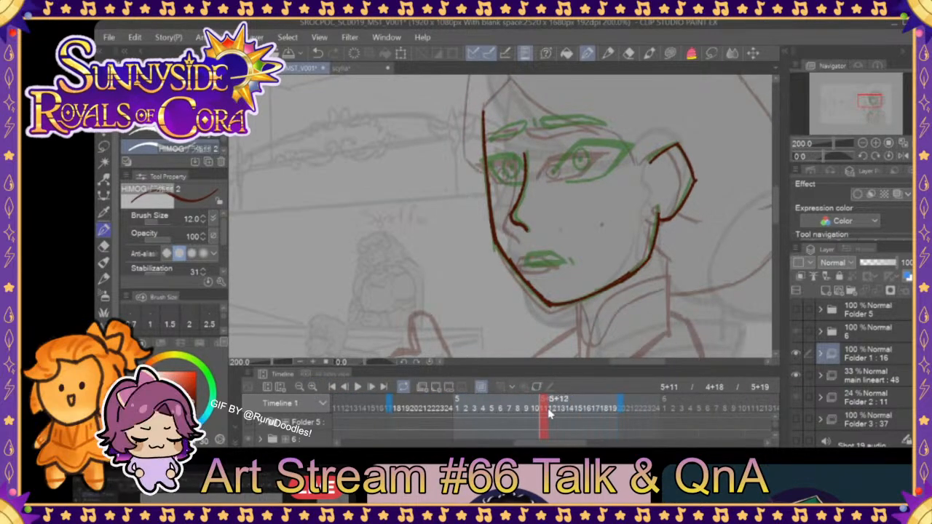
{"action": "left_click", "coordinate": [312, 387]}
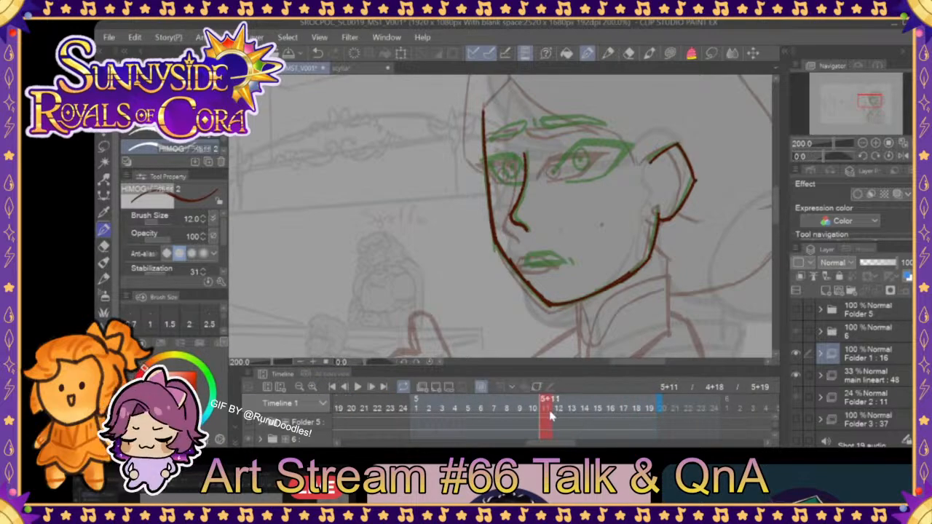
{"action": "mouse_move", "coordinate": [545, 409]}
{"action": "left_mouse_down"}
{"action": "mouse_move", "coordinate": [554, 410]}
{"action": "mouse_move", "coordinate": [437, 410]}
{"action": "mouse_move", "coordinate": [526, 411]}
{"action": "mouse_move", "coordinate": [470, 408]}
{"action": "mouse_move", "coordinate": [480, 408]}
{"action": "left_mouse_up"}
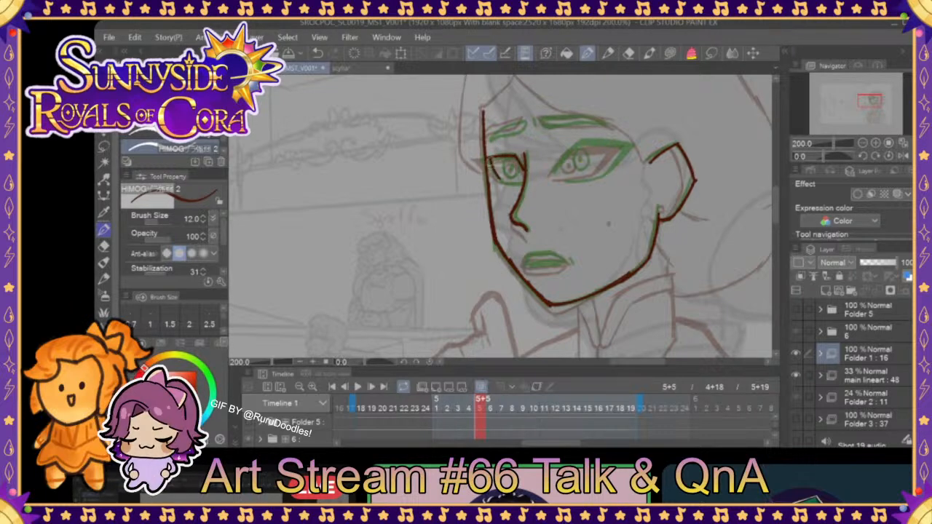
- Ink the outline and thick upper lid of the woman's far eye, beside the face's outer edge, at frame 5+5
{"action": "key", "text": "ctrl+z"}
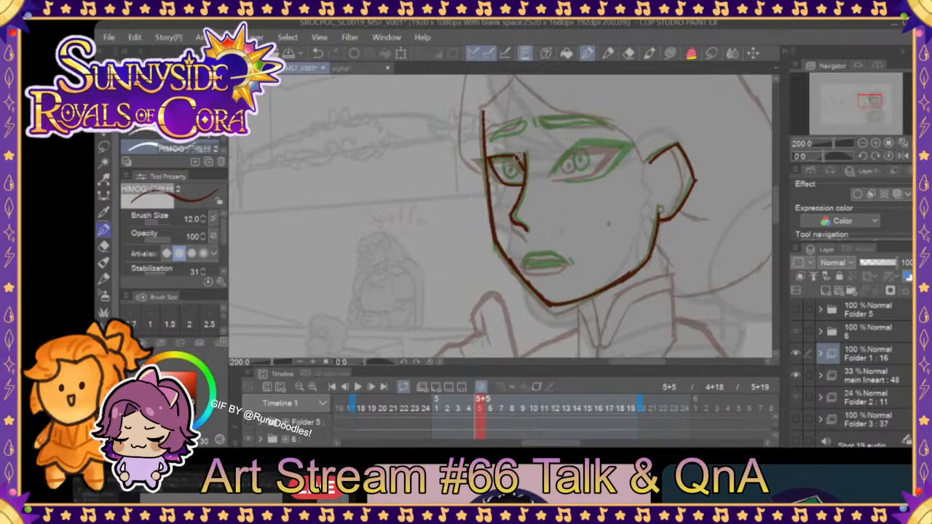
{"action": "mouse_move", "coordinate": [518, 162]}
{"action": "left_mouse_down"}
{"action": "mouse_move", "coordinate": [484, 155]}
{"action": "mouse_move", "coordinate": [522, 164]}
{"action": "left_mouse_up"}
{"action": "left_click_drag", "start_coordinate": [484, 168], "coordinate": [495, 246]}
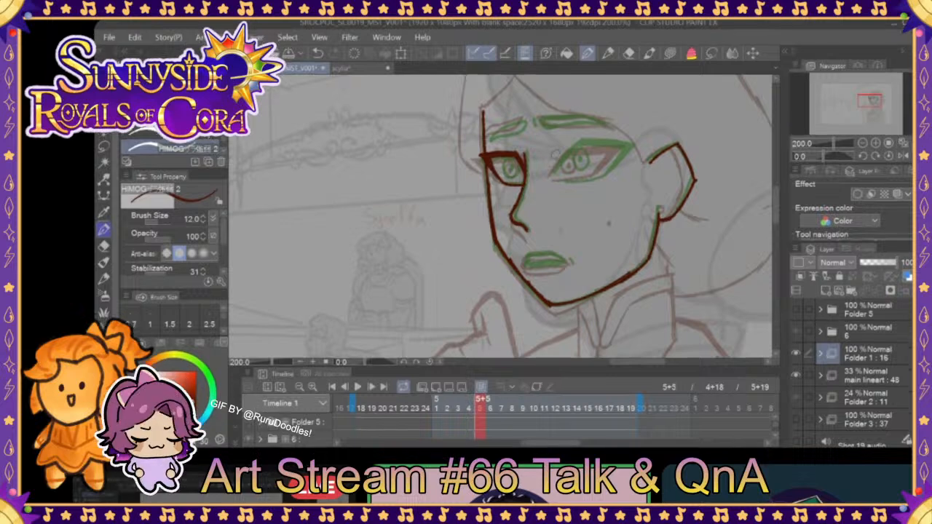
- Ink the near eye's outline with a thick, pointed upper lash line over the green onion skin, undoing unsatisfactory strokes
{"action": "mouse_move", "coordinate": [553, 173]}
{"action": "left_mouse_down"}
{"action": "mouse_move", "coordinate": [576, 150]}
{"action": "mouse_move", "coordinate": [554, 173]}
{"action": "mouse_move", "coordinate": [617, 138]}
{"action": "mouse_move", "coordinate": [606, 173]}
{"action": "mouse_move", "coordinate": [613, 164]}
{"action": "left_mouse_up"}
{"action": "left_click", "coordinate": [318, 53]}
{"action": "left_click", "coordinate": [319, 53]}
{"action": "mouse_move", "coordinate": [559, 179]}
{"action": "left_mouse_down"}
{"action": "mouse_move", "coordinate": [610, 172]}
{"action": "mouse_move", "coordinate": [630, 142]}
{"action": "left_mouse_up"}
{"action": "left_click", "coordinate": [318, 53]}
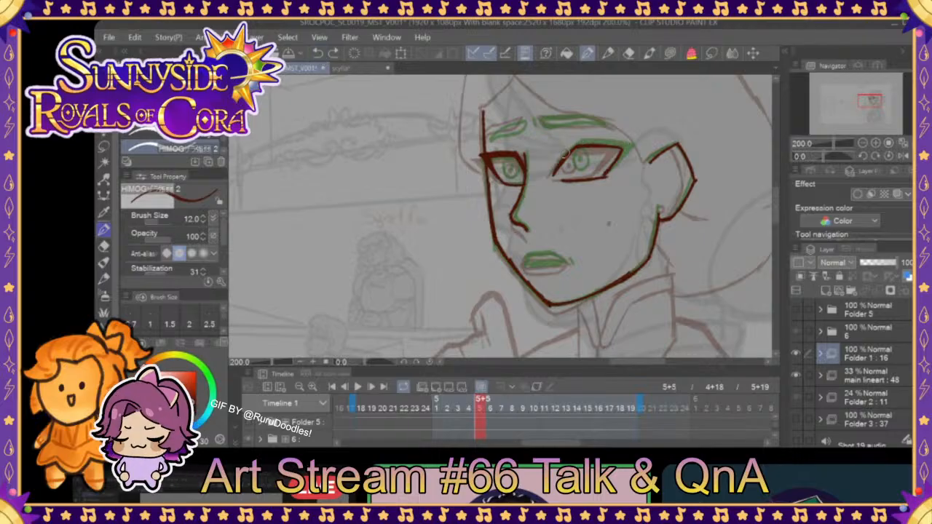
{"action": "left_click_drag", "start_coordinate": [572, 151], "coordinate": [630, 142]}
{"action": "left_click", "coordinate": [318, 53]}
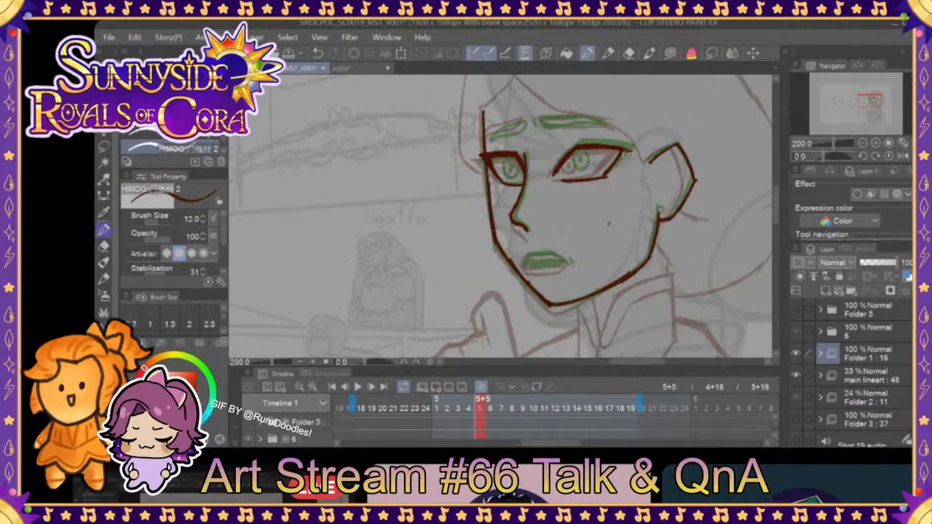
{"action": "left_click_drag", "start_coordinate": [629, 151], "coordinate": [607, 173]}
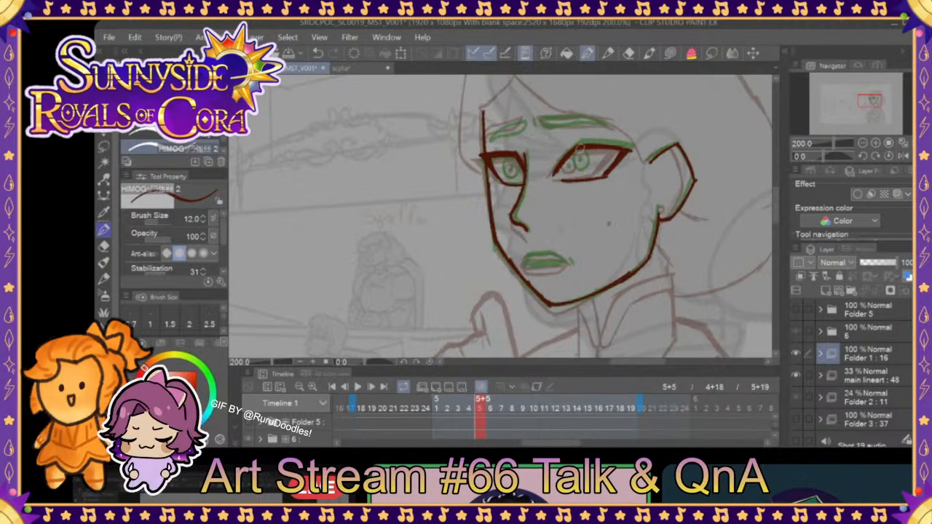
{"action": "left_click_drag", "start_coordinate": [580, 145], "coordinate": [630, 148]}
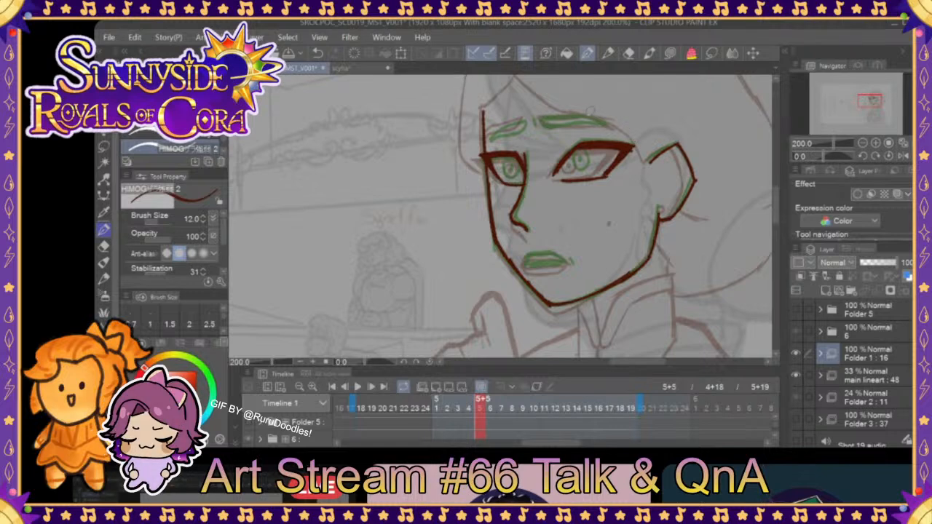
- Draw the iris and pupil in both of the woman's eyes and compare frame 5+5 with the preceding frame
{"action": "left_click_drag", "start_coordinate": [513, 165], "coordinate": [502, 166]}
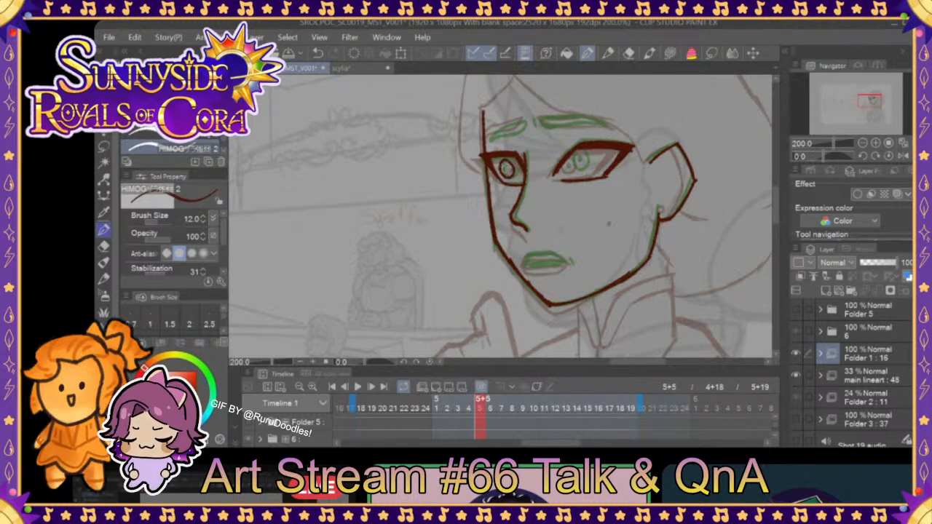
{"action": "mouse_move", "coordinate": [576, 153]}
{"action": "left_mouse_down"}
{"action": "mouse_move", "coordinate": [566, 177]}
{"action": "mouse_move", "coordinate": [578, 156]}
{"action": "left_mouse_up"}
{"action": "left_click", "coordinate": [465, 412]}
{"action": "left_click", "coordinate": [471, 410]}
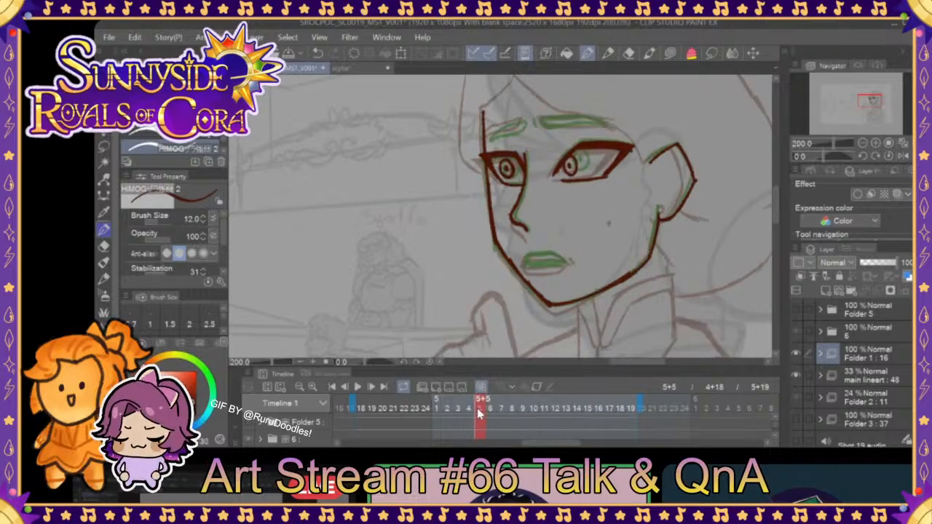
- Lasso the near eye, shift it slightly toward the nose with a transformation, and deselect it
{"action": "left_click", "coordinate": [711, 53]}
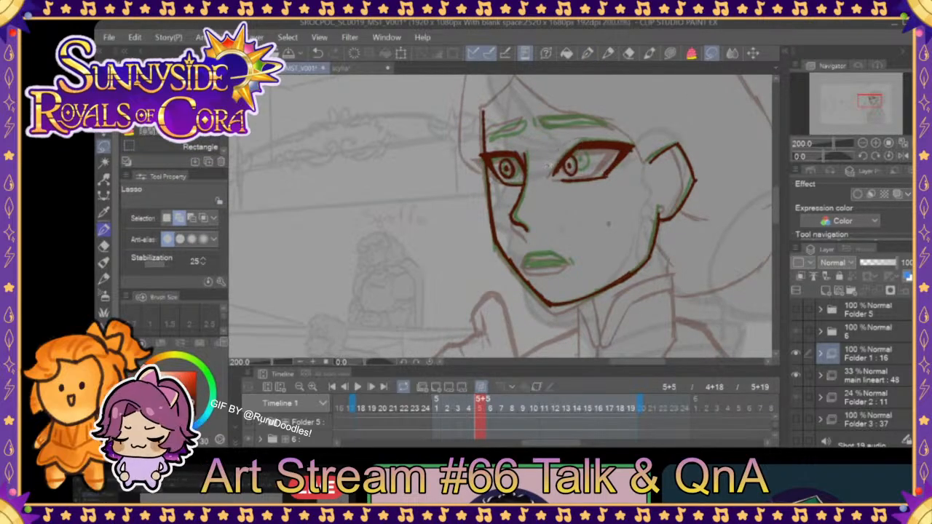
{"action": "left_click_drag", "start_coordinate": [650, 134], "coordinate": [641, 138]}
{"action": "left_click", "coordinate": [647, 211]}
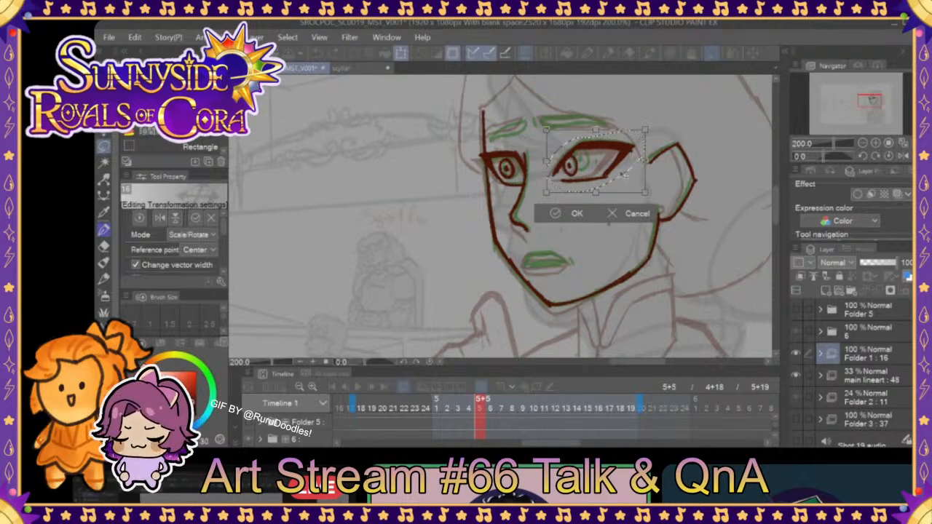
{"action": "left_click_drag", "start_coordinate": [623, 177], "coordinate": [619, 175]}
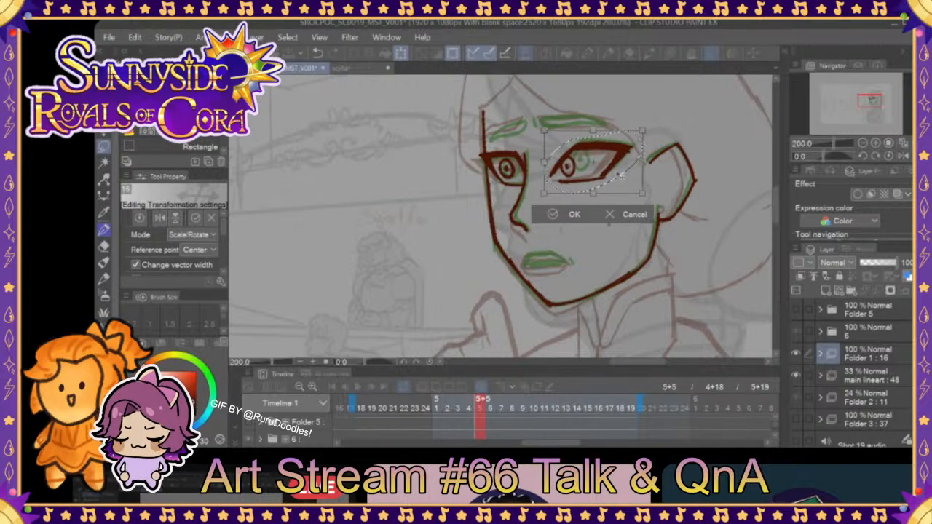
{"action": "left_click", "coordinate": [571, 215]}
{"action": "key", "text": "ctrl+d"}
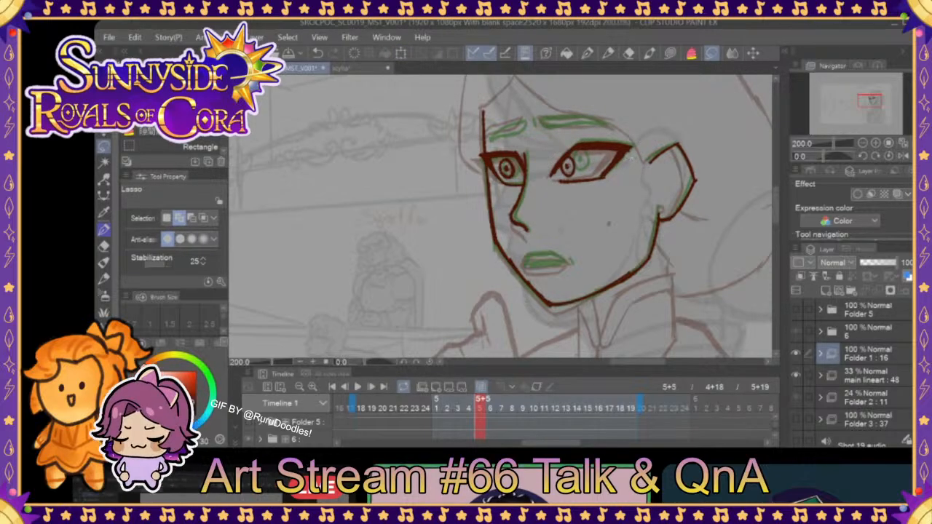
{"action": "mouse_move", "coordinate": [478, 410]}
{"action": "left_mouse_down"}
{"action": "mouse_move", "coordinate": [460, 410]}
{"action": "mouse_move", "coordinate": [481, 410]}
{"action": "left_mouse_up"}
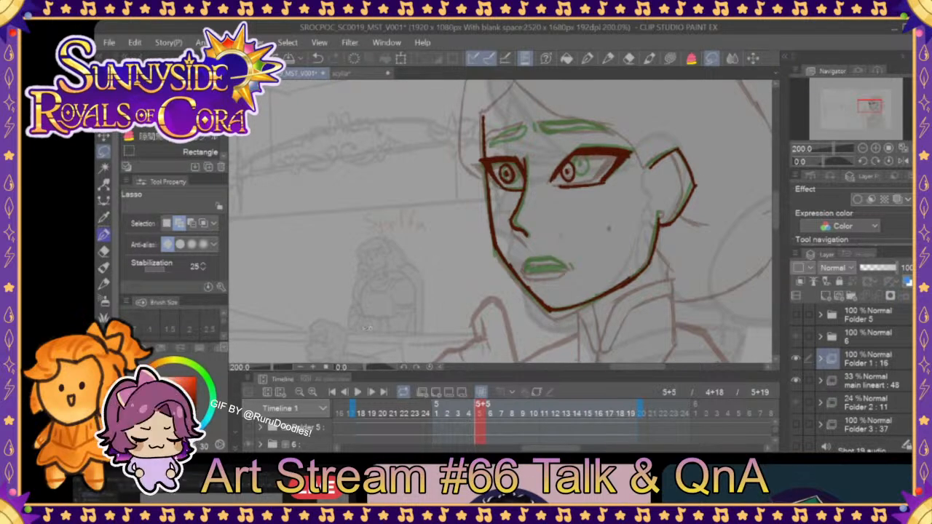
- Rework the near eye's thick upper lash line with the pen and compare frames 5+4 and 5+5
{"action": "key", "text": "p"}
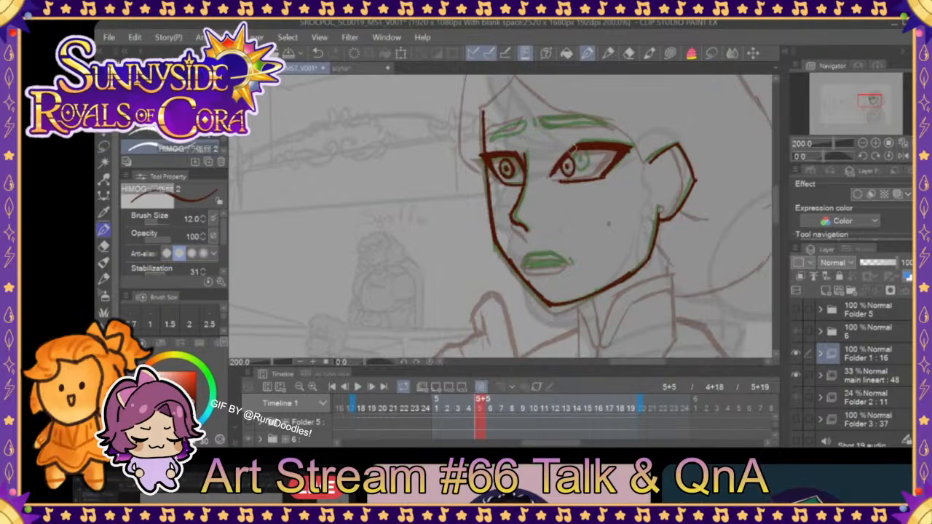
{"action": "left_click", "coordinate": [319, 53]}
{"action": "left_click_drag", "start_coordinate": [575, 150], "coordinate": [578, 150]}
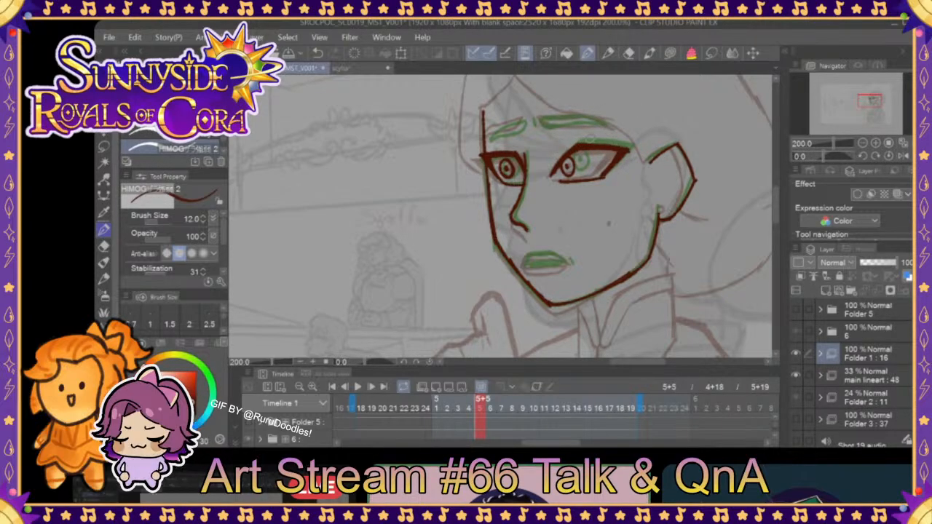
{"action": "left_click_drag", "start_coordinate": [582, 146], "coordinate": [632, 148]}
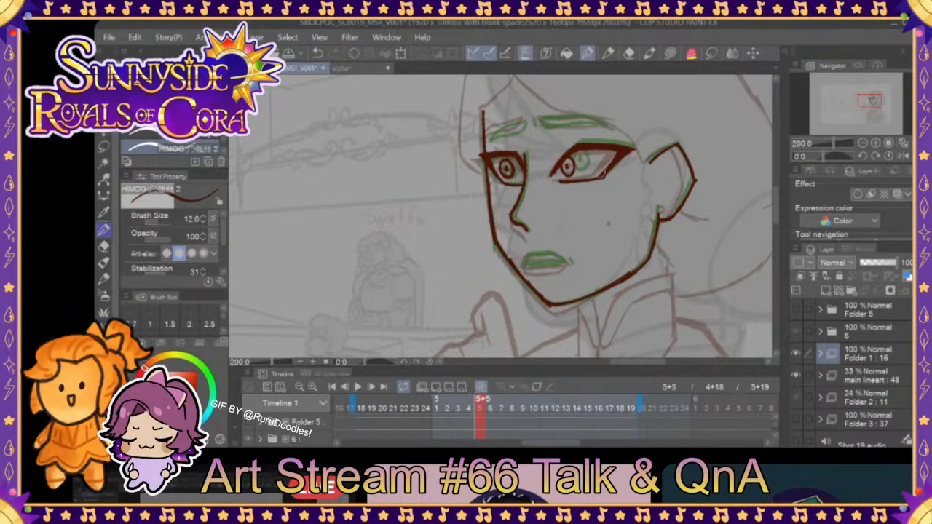
{"action": "left_click", "coordinate": [466, 410]}
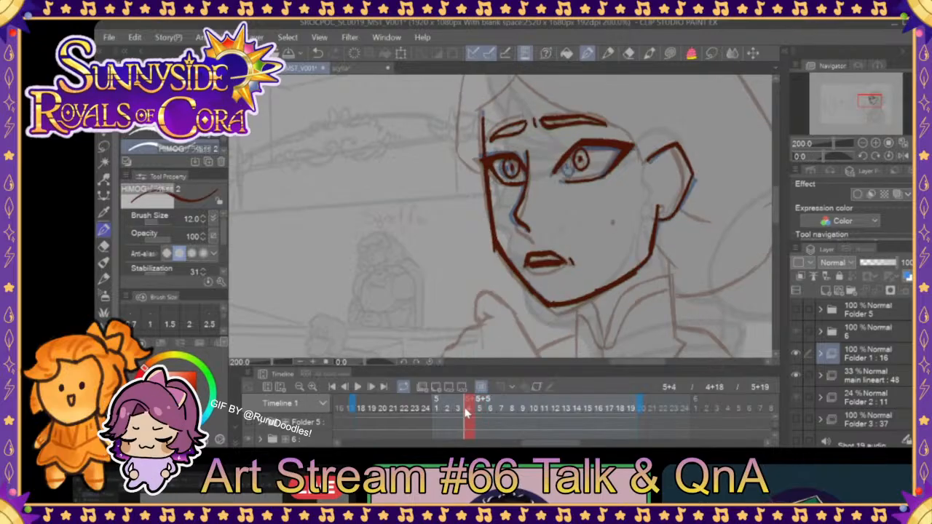
{"action": "left_click", "coordinate": [480, 413]}
{"action": "left_click", "coordinate": [468, 415]}
{"action": "left_click", "coordinate": [480, 413]}
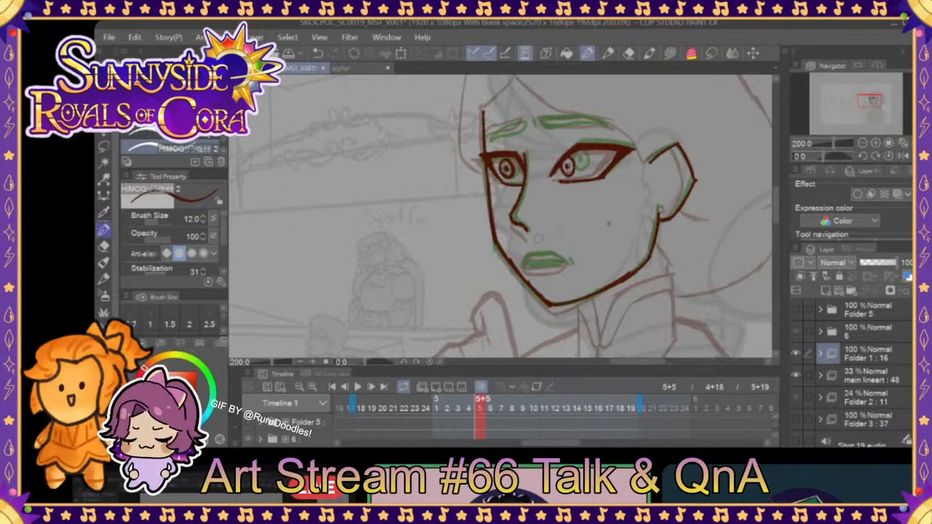
- Ink the woman's lips on the same face cel, viewed at frame 5+7, undoing a stray stroke
{"action": "mouse_move", "coordinate": [488, 409]}
{"action": "left_mouse_down"}
{"action": "mouse_move", "coordinate": [554, 410]}
{"action": "mouse_move", "coordinate": [362, 412]}
{"action": "mouse_move", "coordinate": [504, 411]}
{"action": "left_mouse_up"}
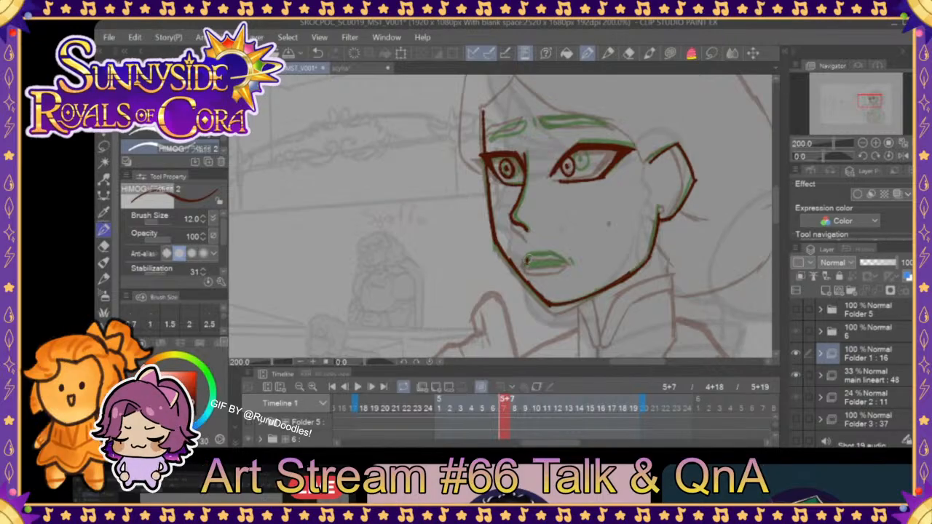
{"action": "mouse_move", "coordinate": [527, 259]}
{"action": "left_mouse_down"}
{"action": "mouse_move", "coordinate": [557, 262]}
{"action": "mouse_move", "coordinate": [528, 254]}
{"action": "mouse_move", "coordinate": [553, 255]}
{"action": "mouse_move", "coordinate": [532, 266]}
{"action": "mouse_move", "coordinate": [556, 265]}
{"action": "left_mouse_up"}
{"action": "left_click", "coordinate": [318, 54]}
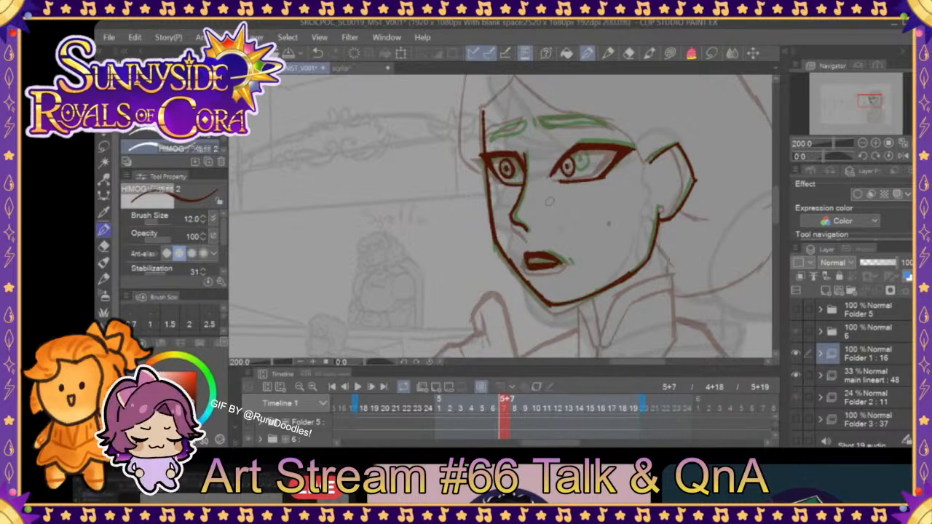
- Draw both of the woman's eyebrows at frame 5+5, slightly offset from the green onion skin
{"action": "mouse_move", "coordinate": [505, 400]}
{"action": "left_mouse_down"}
{"action": "mouse_move", "coordinate": [463, 409]}
{"action": "mouse_move", "coordinate": [495, 409]}
{"action": "mouse_move", "coordinate": [461, 405]}
{"action": "mouse_move", "coordinate": [494, 414]}
{"action": "mouse_move", "coordinate": [374, 412]}
{"action": "mouse_move", "coordinate": [622, 412]}
{"action": "mouse_move", "coordinate": [460, 414]}
{"action": "mouse_move", "coordinate": [497, 412]}
{"action": "mouse_move", "coordinate": [460, 409]}
{"action": "mouse_move", "coordinate": [482, 408]}
{"action": "left_mouse_up"}
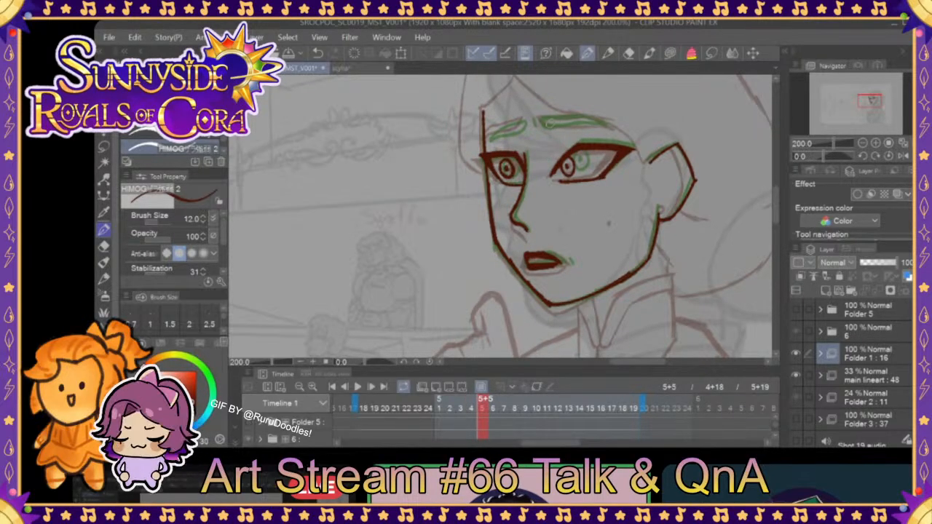
{"action": "mouse_move", "coordinate": [545, 119]}
{"action": "left_mouse_down"}
{"action": "mouse_move", "coordinate": [597, 131]}
{"action": "mouse_move", "coordinate": [601, 122]}
{"action": "mouse_move", "coordinate": [612, 134]}
{"action": "mouse_move", "coordinate": [578, 126]}
{"action": "left_mouse_up"}
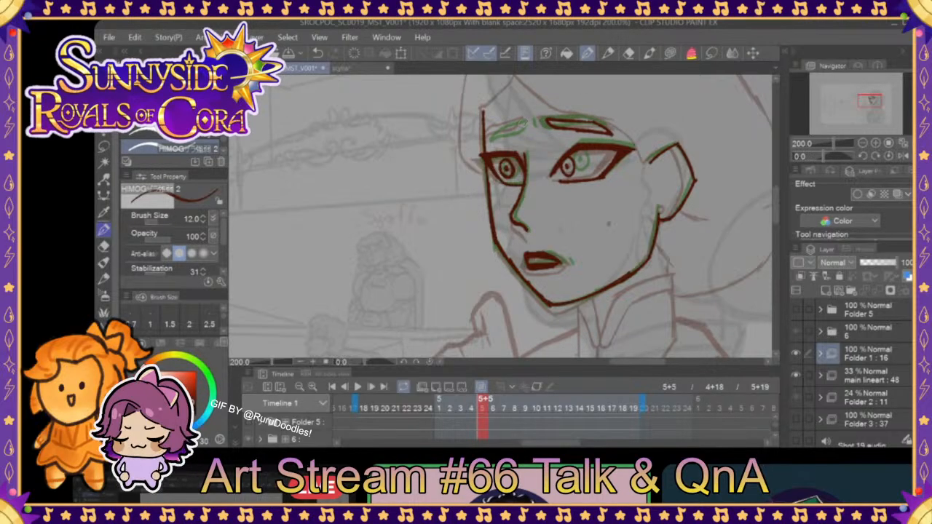
{"action": "mouse_move", "coordinate": [521, 125]}
{"action": "left_mouse_down"}
{"action": "mouse_move", "coordinate": [486, 137]}
{"action": "mouse_move", "coordinate": [521, 122]}
{"action": "left_mouse_up"}
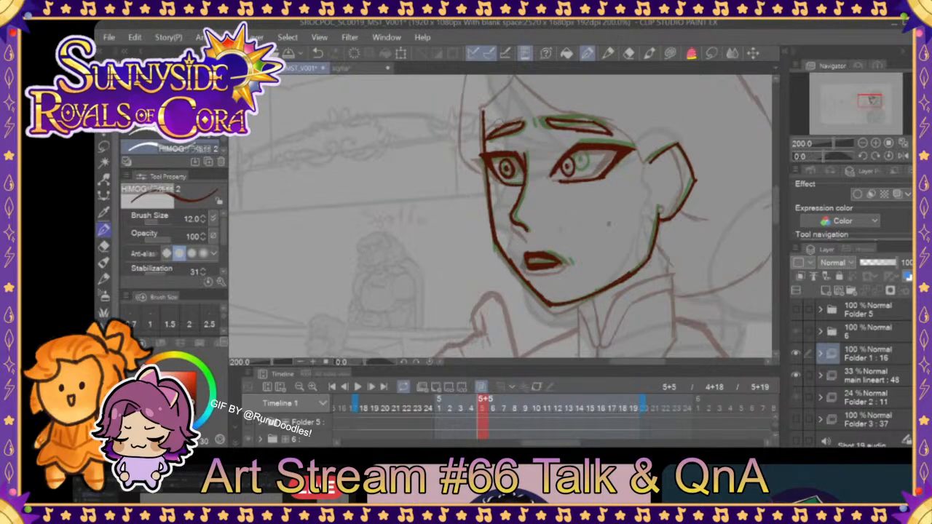
{"action": "mouse_move", "coordinate": [481, 409]}
{"action": "left_mouse_down"}
{"action": "mouse_move", "coordinate": [408, 409]}
{"action": "mouse_move", "coordinate": [534, 409]}
{"action": "mouse_move", "coordinate": [457, 410]}
{"action": "mouse_move", "coordinate": [492, 409]}
{"action": "mouse_move", "coordinate": [461, 409]}
{"action": "mouse_move", "coordinate": [482, 409]}
{"action": "left_mouse_up"}
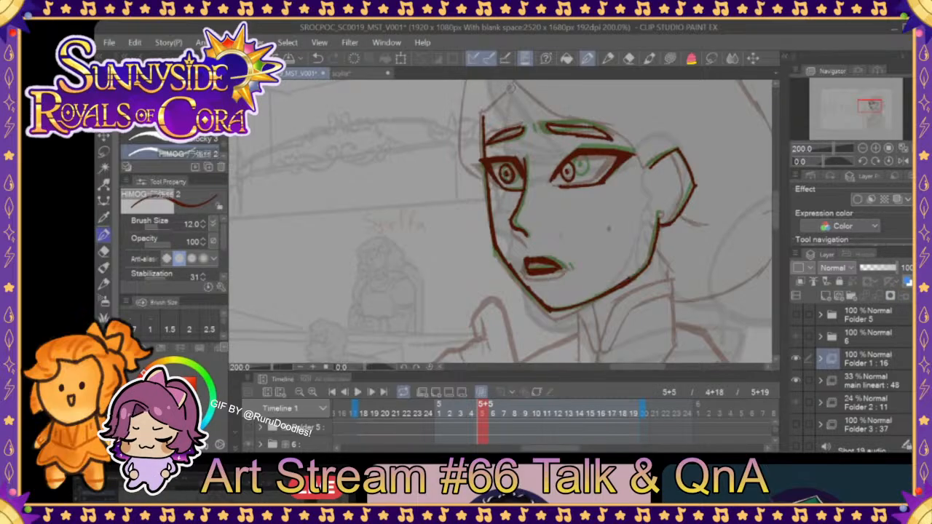
- Add a new animation cel to Folder 1 at frame 5+8 for the next face drawing
{"action": "mouse_move", "coordinate": [482, 416]}
{"action": "left_mouse_down"}
{"action": "mouse_move", "coordinate": [371, 417]}
{"action": "mouse_move", "coordinate": [515, 408]}
{"action": "left_mouse_up"}
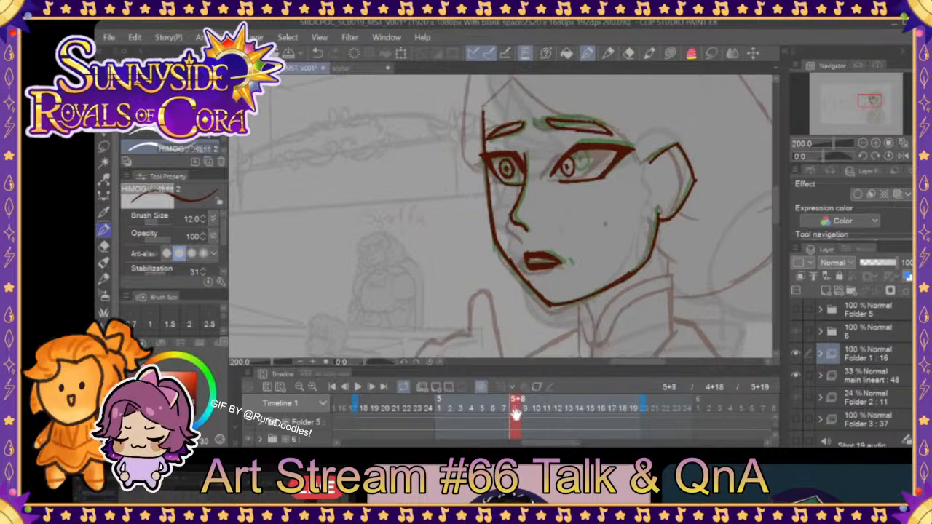
{"action": "left_click", "coordinate": [436, 387]}
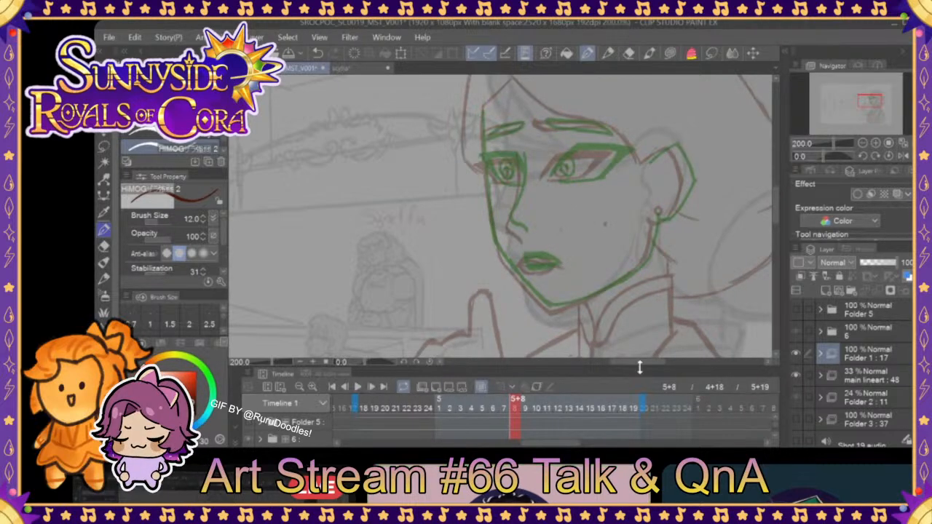
- Ink the nose line on Folder 1's cel 17 at frame 5+8, slightly left of the green onion skin
{"action": "left_click", "coordinate": [819, 355]}
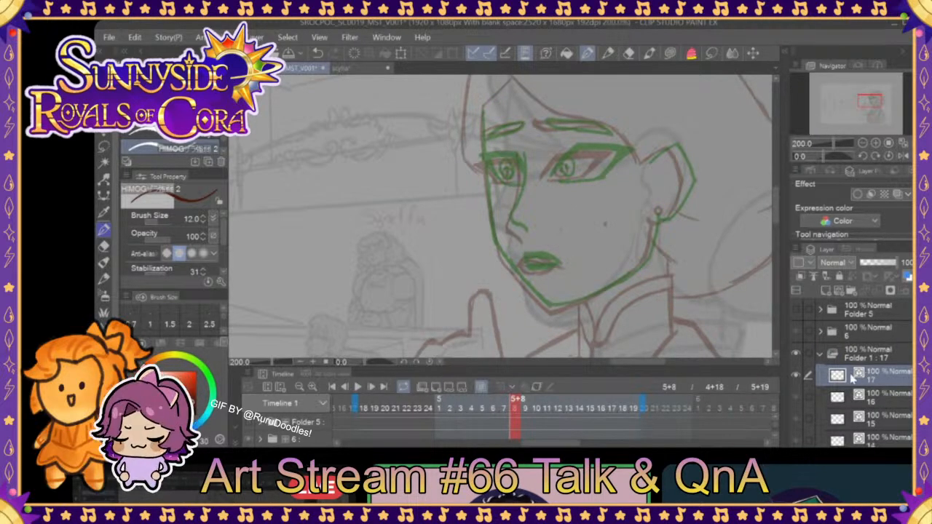
{"action": "left_click_drag", "start_coordinate": [511, 412], "coordinate": [514, 416]}
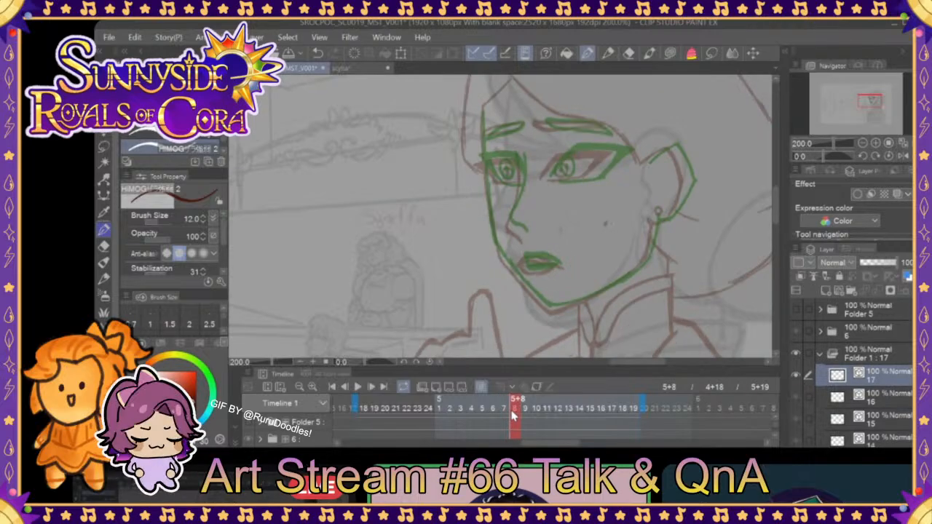
{"action": "left_click_drag", "start_coordinate": [518, 153], "coordinate": [499, 214]}
{"action": "key", "text": "ctrl+z"}
{"action": "mouse_move", "coordinate": [518, 155]}
{"action": "left_mouse_down"}
{"action": "mouse_move", "coordinate": [517, 191]}
{"action": "mouse_move", "coordinate": [502, 214]}
{"action": "mouse_move", "coordinate": [516, 224]}
{"action": "left_mouse_up"}
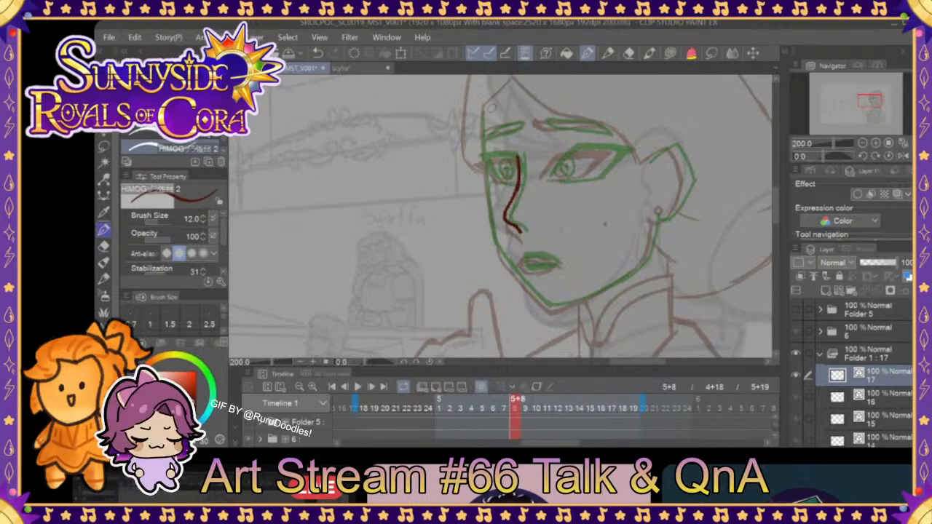
{"action": "key", "text": "ctrl+z"}
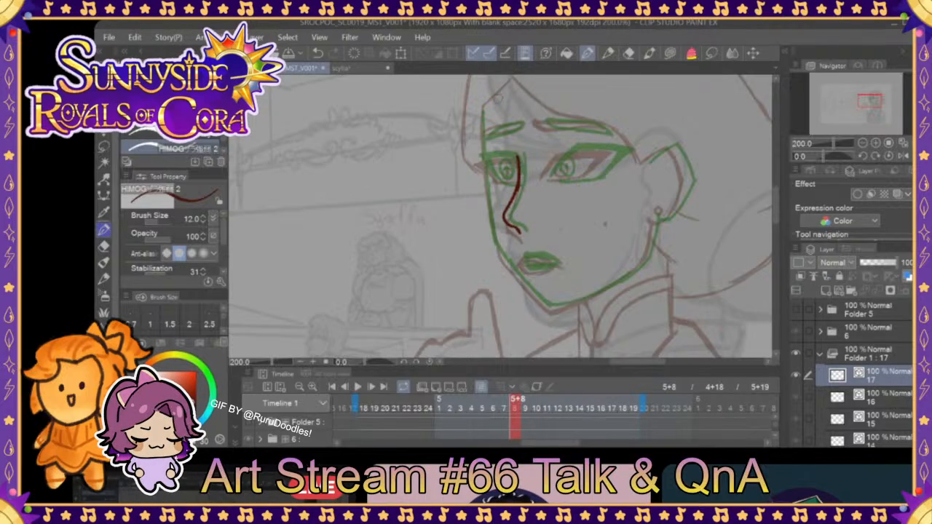
- Ink the woman's far and near eyes at frame 5+8 and compare them with frame 5+7
{"action": "mouse_move", "coordinate": [512, 159]}
{"action": "left_mouse_down"}
{"action": "mouse_move", "coordinate": [491, 159]}
{"action": "mouse_move", "coordinate": [497, 179]}
{"action": "mouse_move", "coordinate": [517, 182]}
{"action": "mouse_move", "coordinate": [508, 165]}
{"action": "left_mouse_up"}
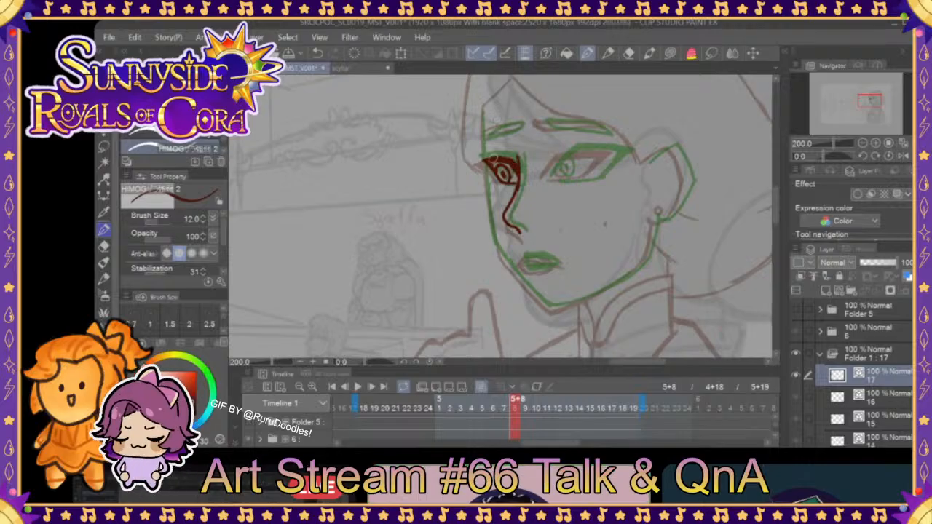
{"action": "left_click_drag", "start_coordinate": [487, 160], "coordinate": [516, 157]}
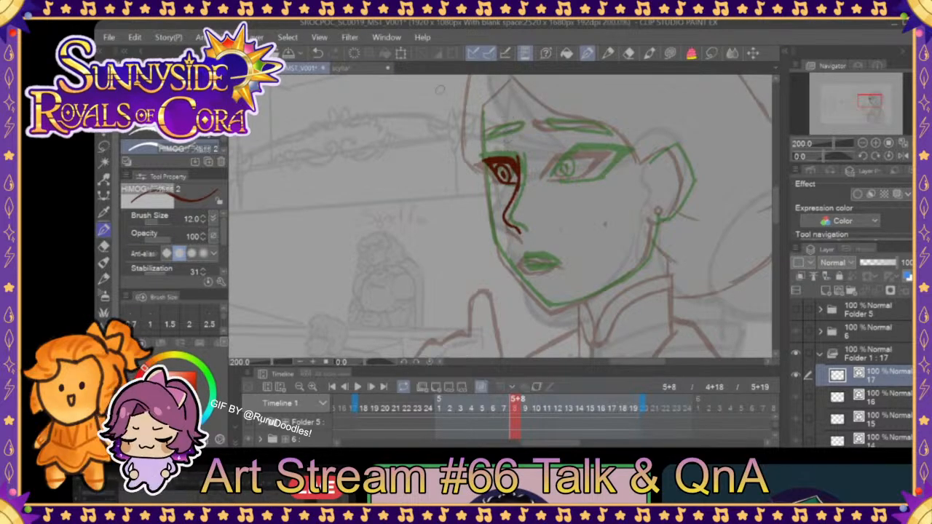
{"action": "mouse_move", "coordinate": [552, 175]}
{"action": "left_mouse_down"}
{"action": "mouse_move", "coordinate": [571, 157]}
{"action": "mouse_move", "coordinate": [611, 157]}
{"action": "left_mouse_up"}
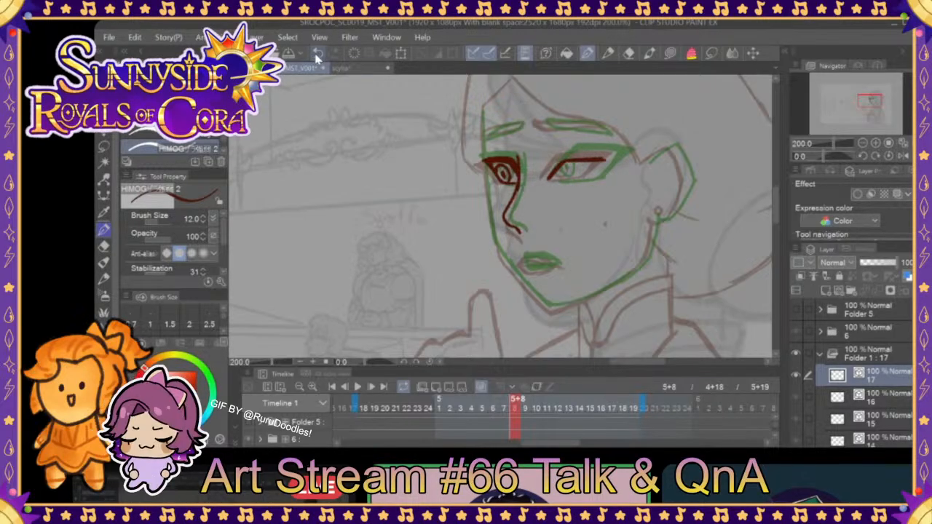
{"action": "key", "text": "ctrl+z"}
{"action": "key", "text": "ctrl+z"}
{"action": "key", "text": "ctrl+z"}
{"action": "mouse_move", "coordinate": [550, 179]}
{"action": "left_mouse_down"}
{"action": "mouse_move", "coordinate": [573, 158]}
{"action": "mouse_move", "coordinate": [609, 154]}
{"action": "mouse_move", "coordinate": [590, 176]}
{"action": "mouse_move", "coordinate": [622, 153]}
{"action": "mouse_move", "coordinate": [594, 176]}
{"action": "mouse_move", "coordinate": [556, 179]}
{"action": "left_mouse_up"}
{"action": "key", "text": "ctrl+z"}
{"action": "key", "text": "ctrl+z"}
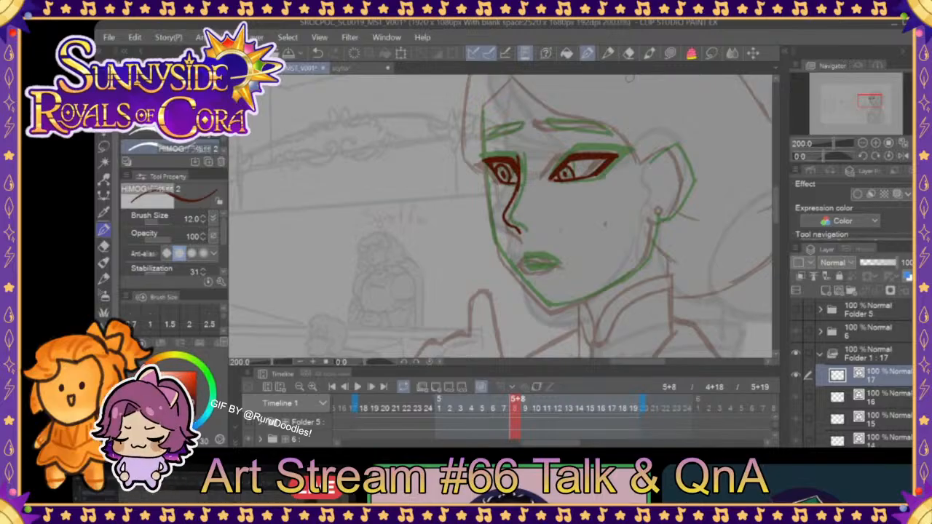
{"action": "left_click", "coordinate": [504, 409]}
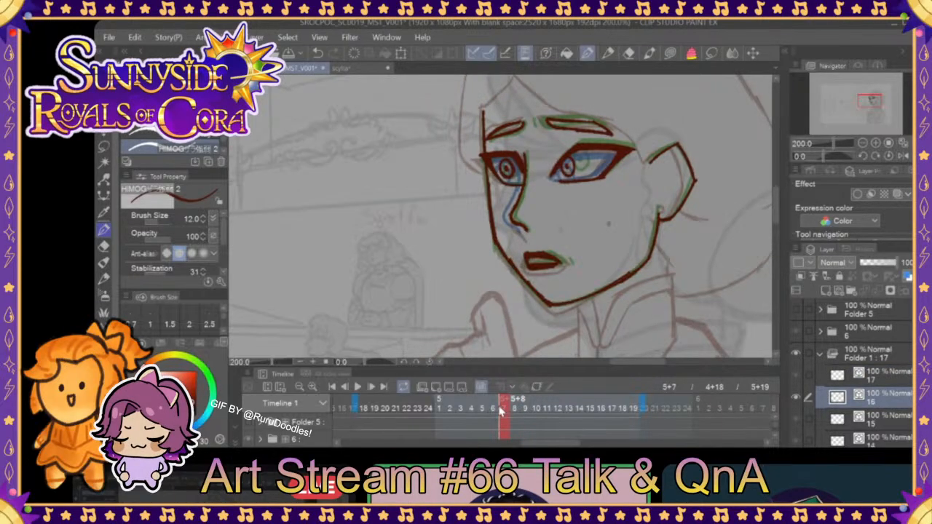
{"action": "left_click", "coordinate": [514, 410]}
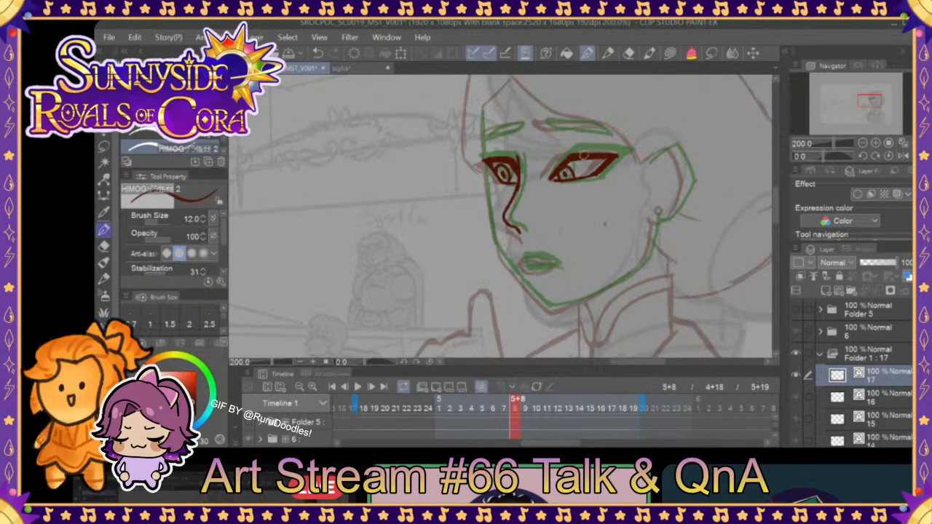
- Extend the near eye's outer corner, thicken its upper lash line, and erase and redraw the lower lid
{"action": "left_click_drag", "start_coordinate": [623, 154], "coordinate": [598, 175]}
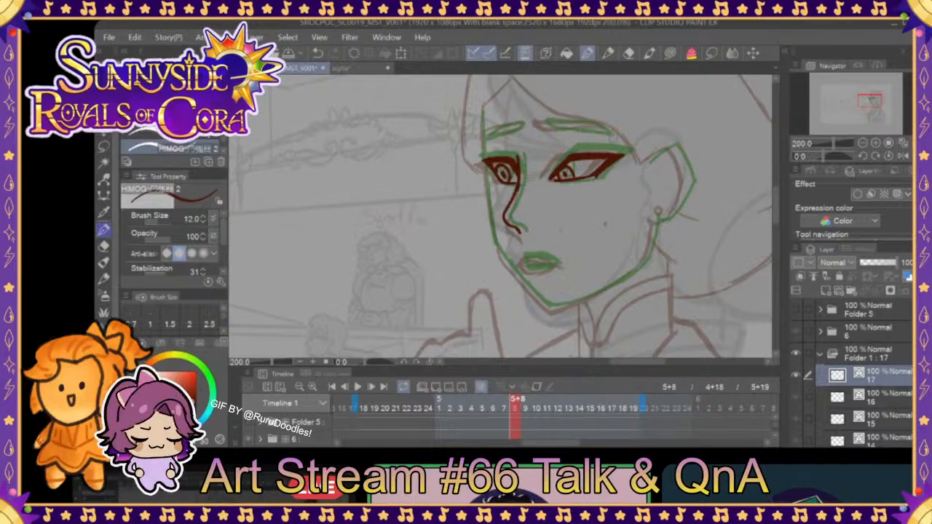
{"action": "left_click", "coordinate": [318, 53]}
{"action": "left_click_drag", "start_coordinate": [572, 157], "coordinate": [623, 151]}
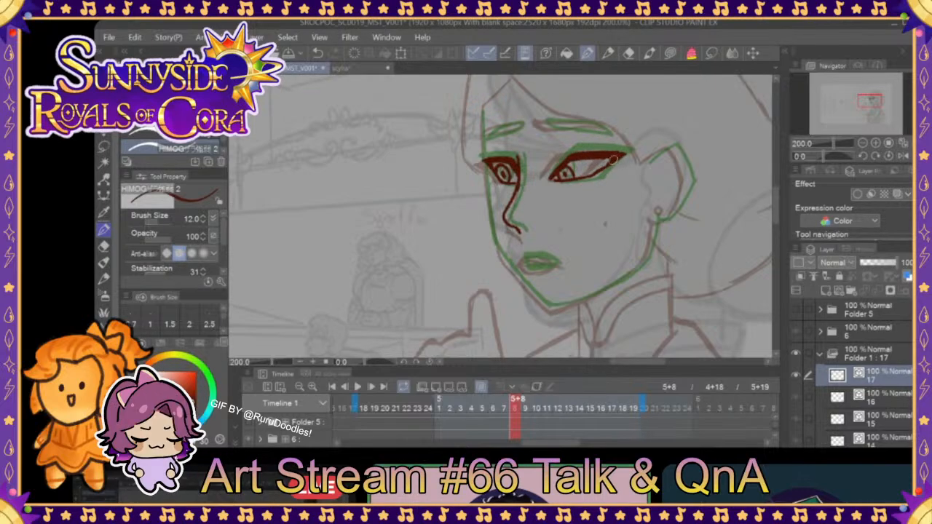
{"action": "key", "text": "e"}
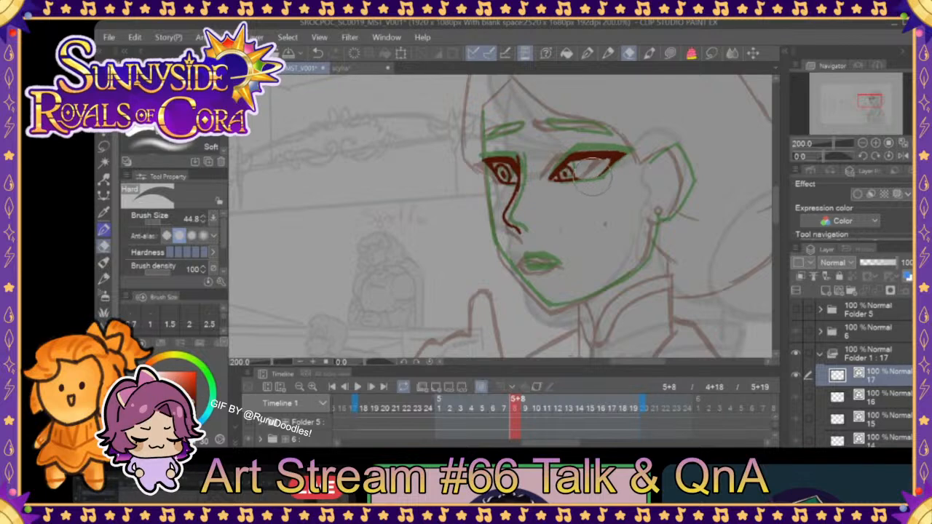
{"action": "left_click", "coordinate": [587, 54]}
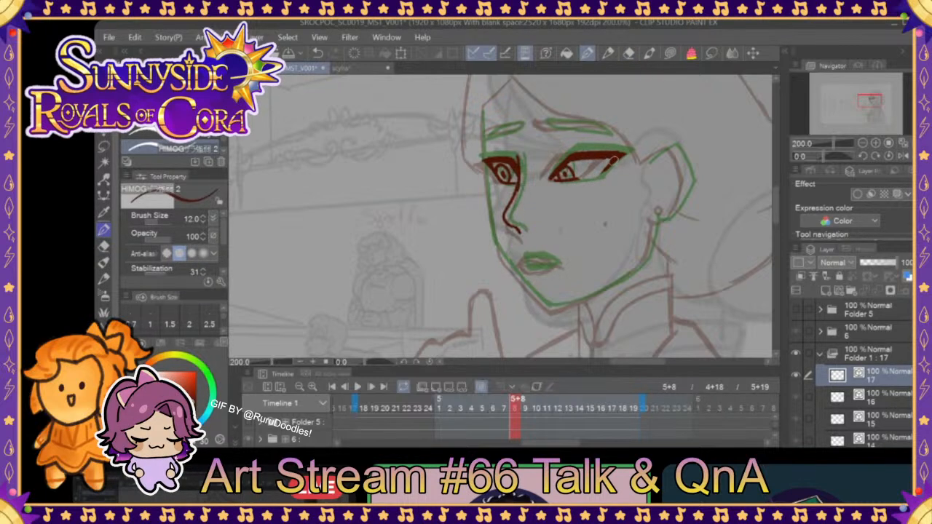
{"action": "left_click_drag", "start_coordinate": [572, 175], "coordinate": [610, 167]}
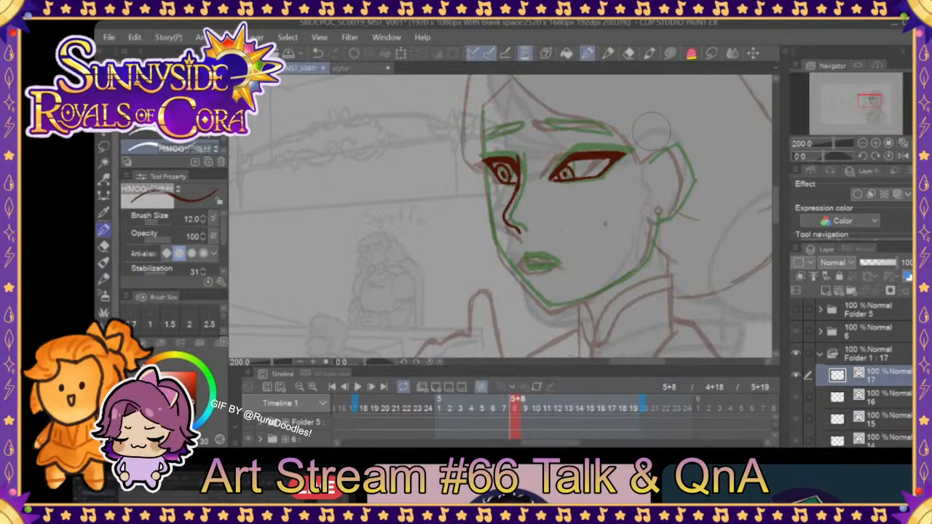
- Ink the face outline at frame 5+8 from the forehead down to the chin and along the jaw to the ear
{"action": "mouse_move", "coordinate": [516, 410]}
{"action": "left_mouse_down"}
{"action": "mouse_move", "coordinate": [495, 412]}
{"action": "mouse_move", "coordinate": [519, 411]}
{"action": "left_mouse_up"}
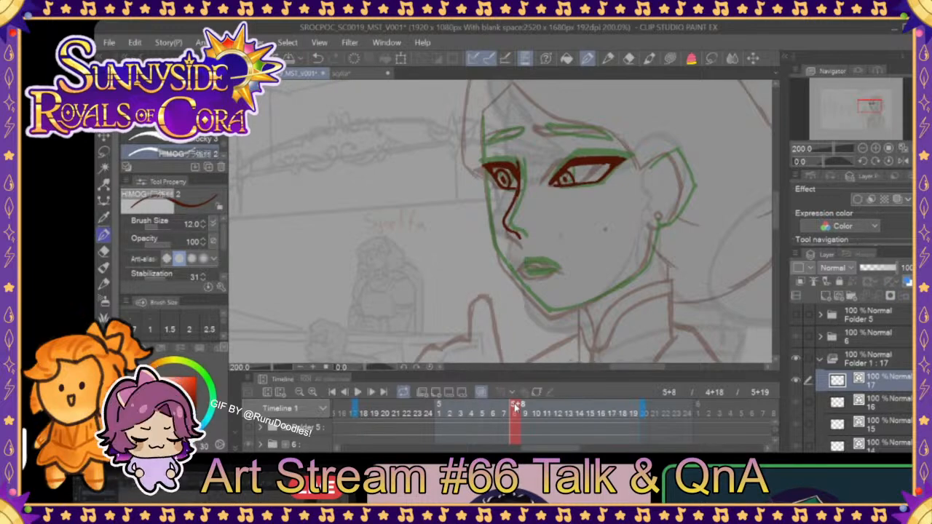
{"action": "left_click_drag", "start_coordinate": [483, 108], "coordinate": [487, 181]}
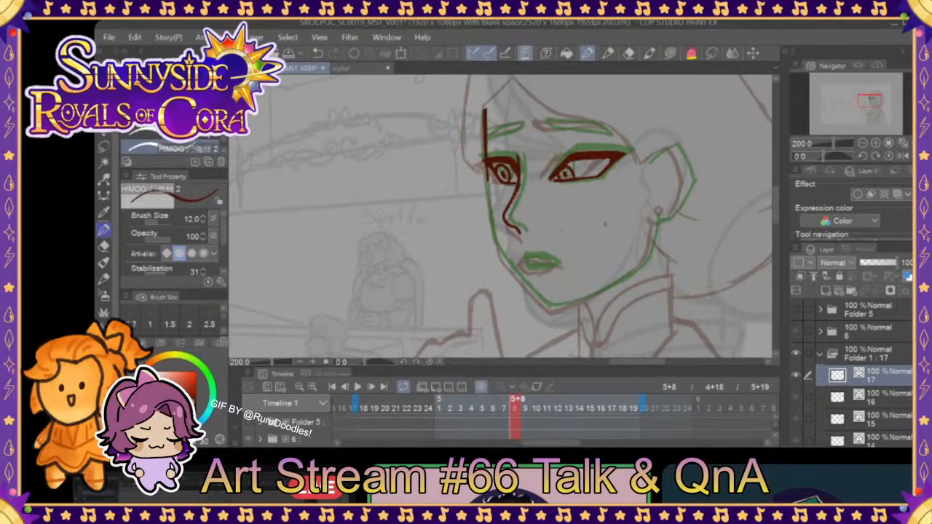
{"action": "left_click", "coordinate": [318, 54]}
{"action": "left_click", "coordinate": [318, 54]}
{"action": "left_click_drag", "start_coordinate": [484, 106], "coordinate": [490, 195]}
{"action": "left_click", "coordinate": [318, 54]}
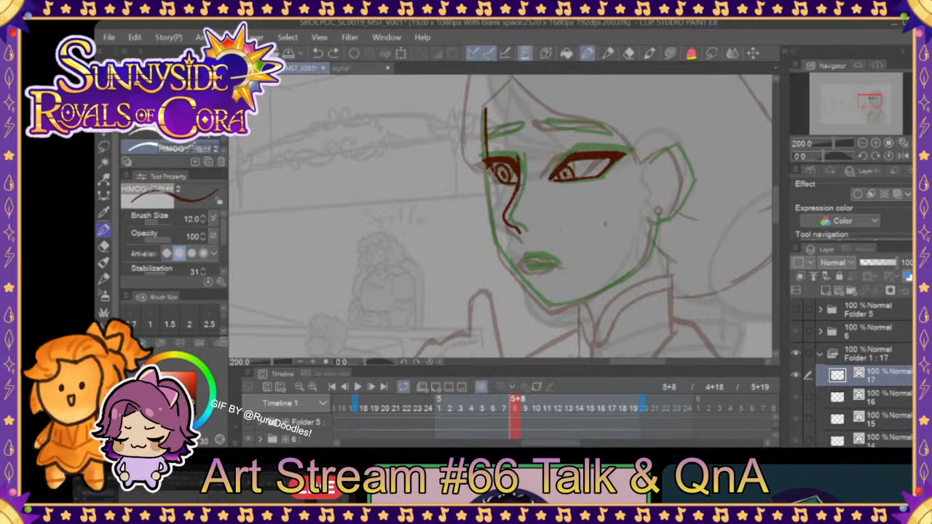
{"action": "mouse_move", "coordinate": [487, 157]}
{"action": "left_mouse_down"}
{"action": "mouse_move", "coordinate": [496, 248]}
{"action": "mouse_move", "coordinate": [550, 305]}
{"action": "left_mouse_up"}
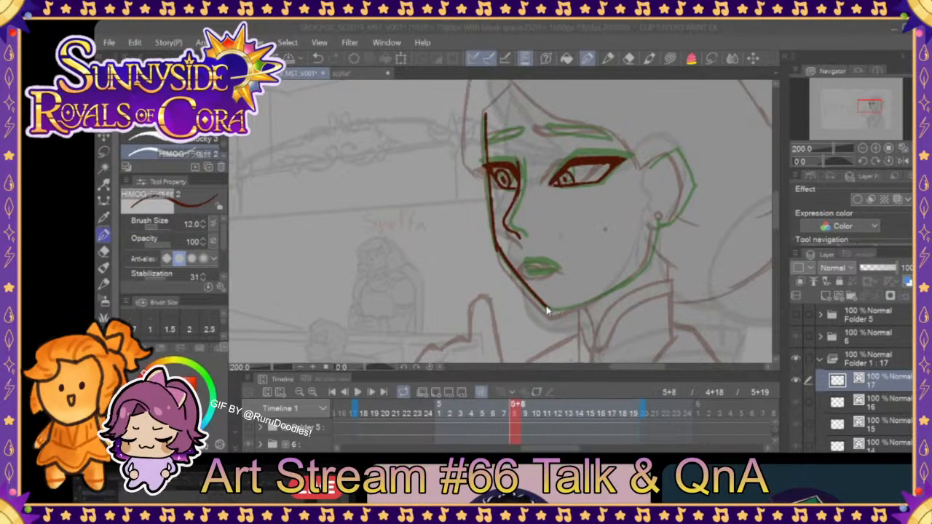
{"action": "left_click_drag", "start_coordinate": [549, 311], "coordinate": [619, 279]}
{"action": "left_click", "coordinate": [317, 53]}
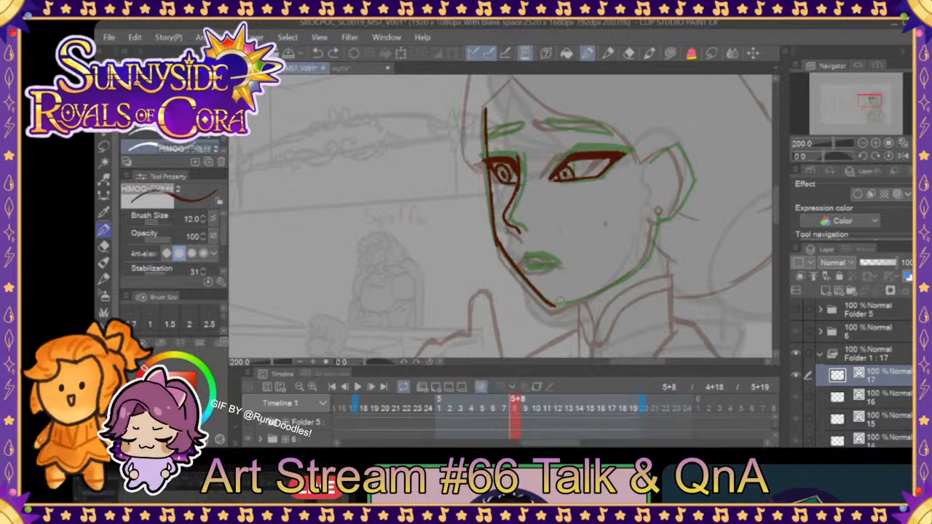
{"action": "left_click_drag", "start_coordinate": [554, 306], "coordinate": [644, 265]}
{"action": "mouse_move", "coordinate": [659, 217]}
{"action": "left_mouse_down"}
{"action": "mouse_move", "coordinate": [639, 268]}
{"action": "mouse_move", "coordinate": [653, 240]}
{"action": "left_mouse_up"}
- Ink the woman's ear at frame 5+8, undoing stray strokes, and compare the face with frame 5+6
{"action": "mouse_move", "coordinate": [648, 166]}
{"action": "left_mouse_down"}
{"action": "mouse_move", "coordinate": [683, 147]}
{"action": "mouse_move", "coordinate": [693, 171]}
{"action": "mouse_move", "coordinate": [695, 188]}
{"action": "mouse_move", "coordinate": [670, 218]}
{"action": "left_mouse_up"}
{"action": "key", "text": "ctrl+z"}
{"action": "key", "text": "ctrl+z"}
{"action": "mouse_move", "coordinate": [696, 182]}
{"action": "left_mouse_down"}
{"action": "mouse_move", "coordinate": [673, 218]}
{"action": "mouse_move", "coordinate": [657, 222]}
{"action": "left_mouse_up"}
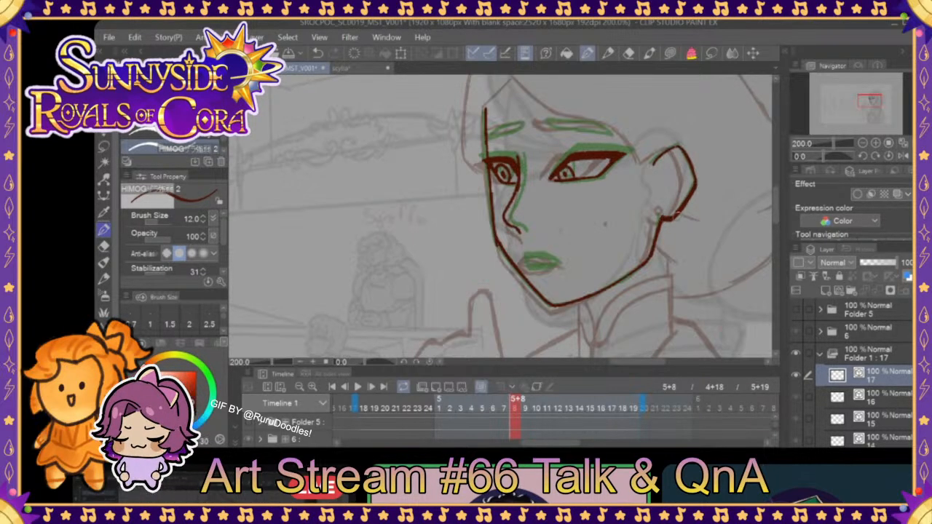
{"action": "left_click", "coordinate": [506, 409]}
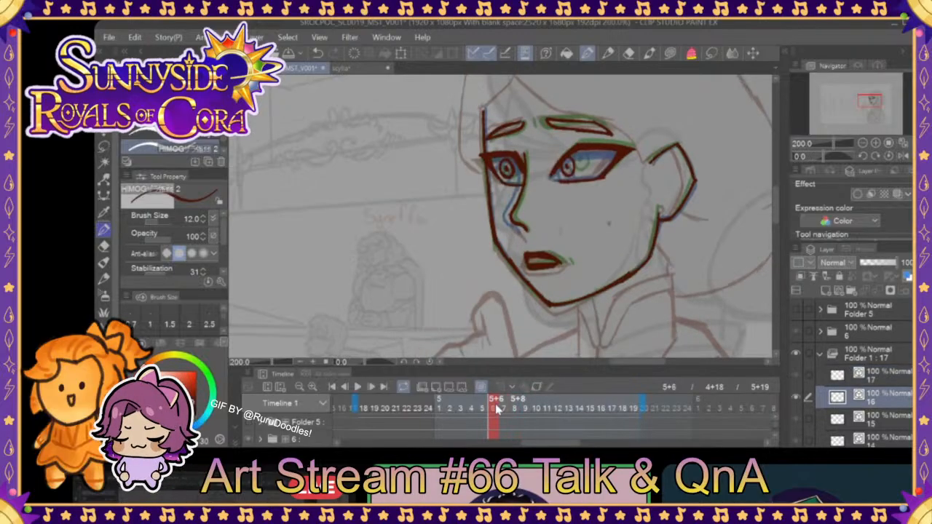
{"action": "left_click", "coordinate": [518, 409]}
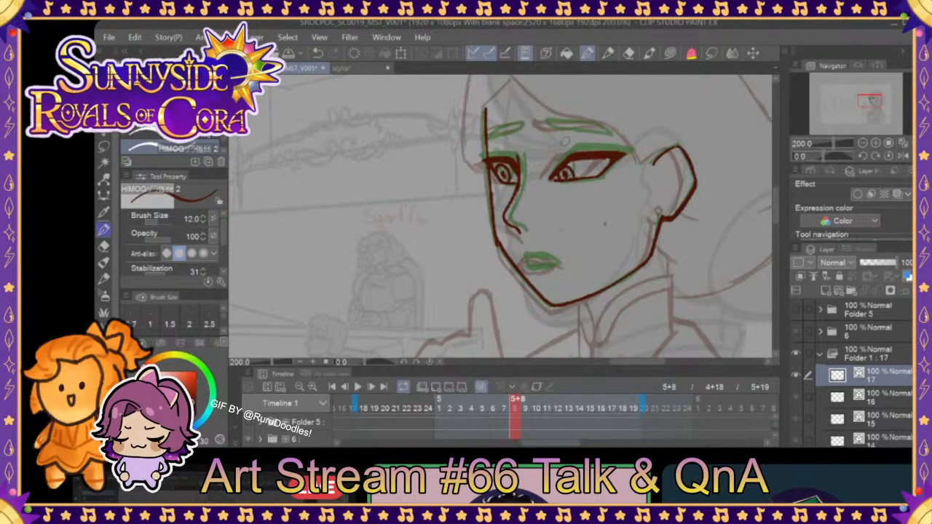
- Draw the woman's lips at frame 5+8 and compare them with frame 5+7
{"action": "mouse_move", "coordinate": [525, 263]}
{"action": "left_mouse_down"}
{"action": "mouse_move", "coordinate": [550, 264]}
{"action": "mouse_move", "coordinate": [527, 264]}
{"action": "mouse_move", "coordinate": [536, 256]}
{"action": "mouse_move", "coordinate": [560, 267]}
{"action": "mouse_move", "coordinate": [542, 269]}
{"action": "mouse_move", "coordinate": [562, 268]}
{"action": "left_mouse_up"}
{"action": "mouse_move", "coordinate": [515, 411]}
{"action": "left_mouse_down"}
{"action": "mouse_move", "coordinate": [502, 413]}
{"action": "mouse_move", "coordinate": [527, 411]}
{"action": "mouse_move", "coordinate": [470, 412]}
{"action": "mouse_move", "coordinate": [537, 413]}
{"action": "mouse_move", "coordinate": [456, 412]}
{"action": "mouse_move", "coordinate": [503, 412]}
{"action": "mouse_move", "coordinate": [501, 399]}
{"action": "left_mouse_up"}
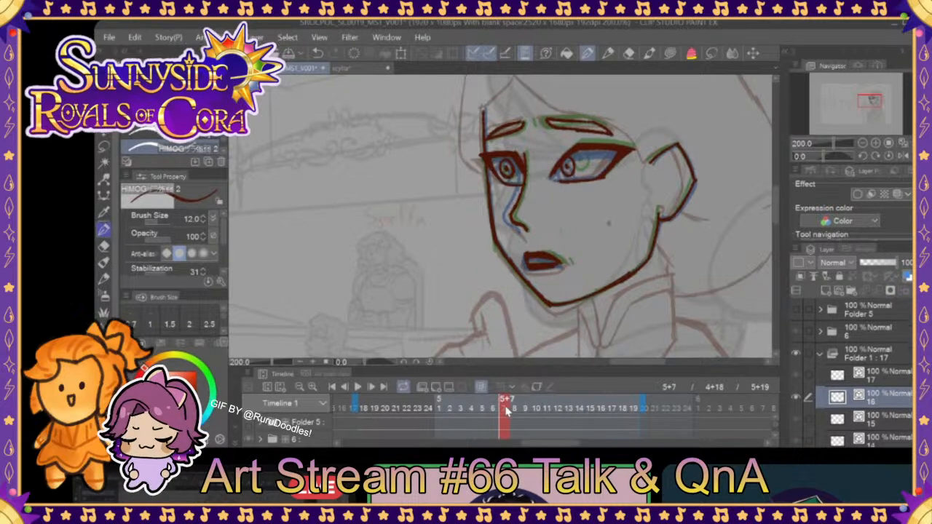
{"action": "left_click", "coordinate": [517, 414]}
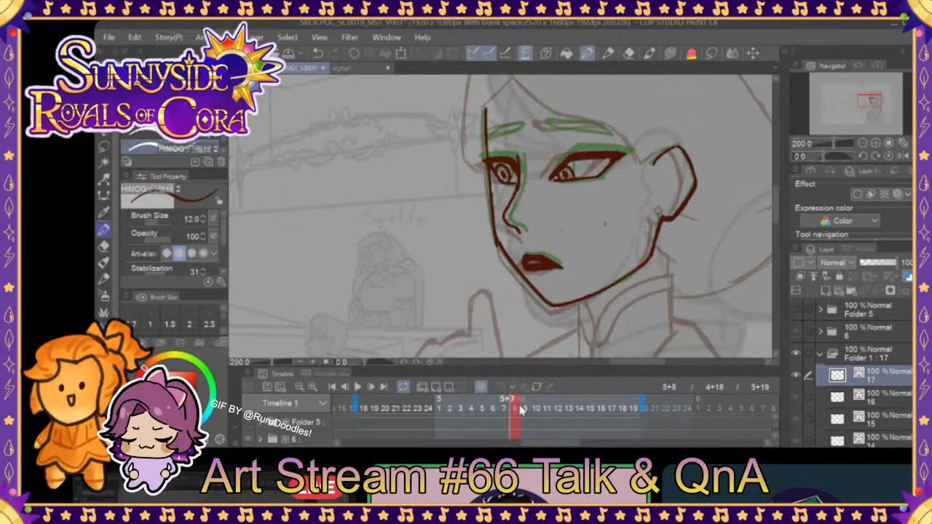
{"action": "left_click", "coordinate": [505, 409]}
- Draw both eyebrows on cel 17 slightly below the green onion skin, undoing stray strokes
{"action": "left_click", "coordinate": [526, 410]}
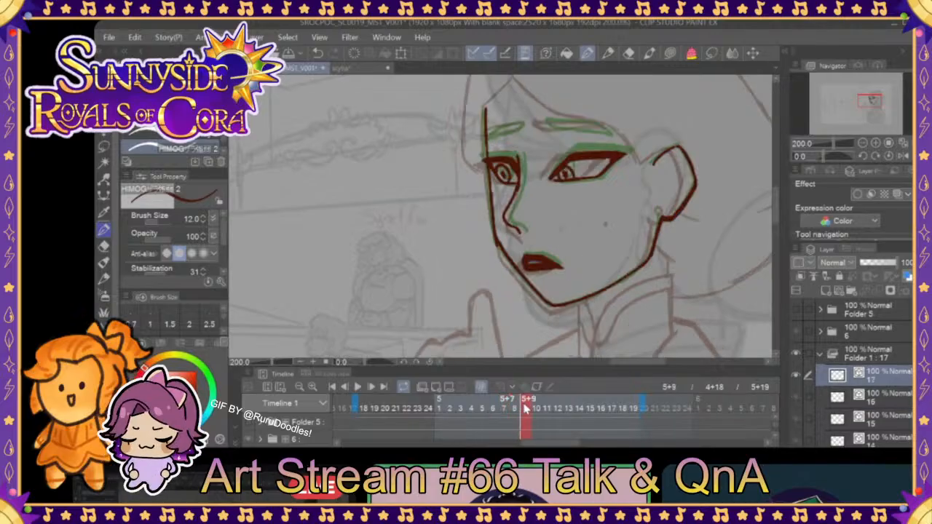
{"action": "left_click_drag", "start_coordinate": [543, 129], "coordinate": [610, 134]}
{"action": "left_click_drag", "start_coordinate": [517, 136], "coordinate": [486, 146]}
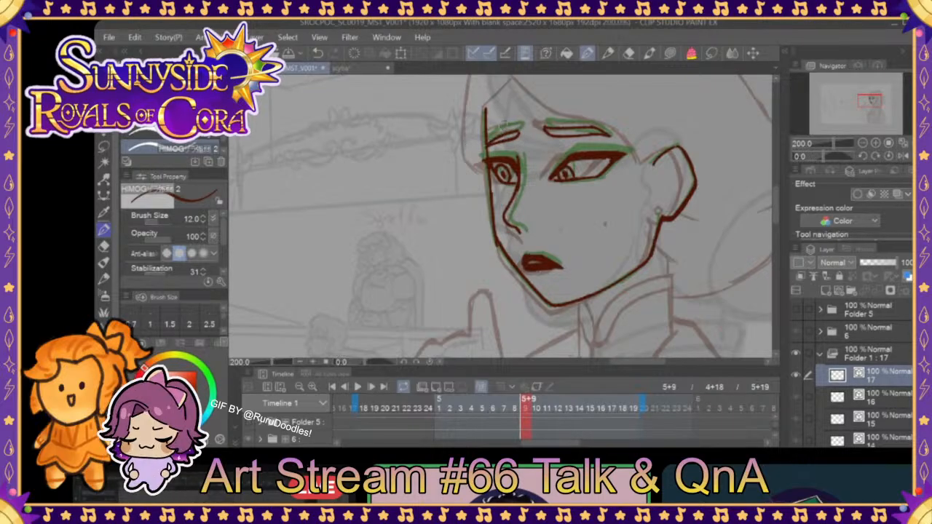
{"action": "left_click", "coordinate": [317, 53]}
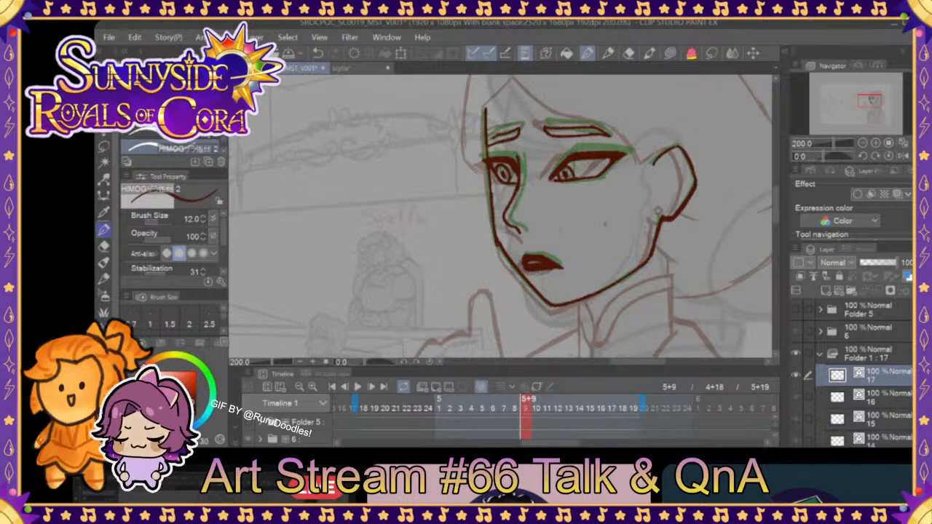
{"action": "mouse_move", "coordinate": [534, 412]}
{"action": "left_mouse_down"}
{"action": "mouse_move", "coordinate": [442, 411]}
{"action": "mouse_move", "coordinate": [536, 410]}
{"action": "left_mouse_up"}
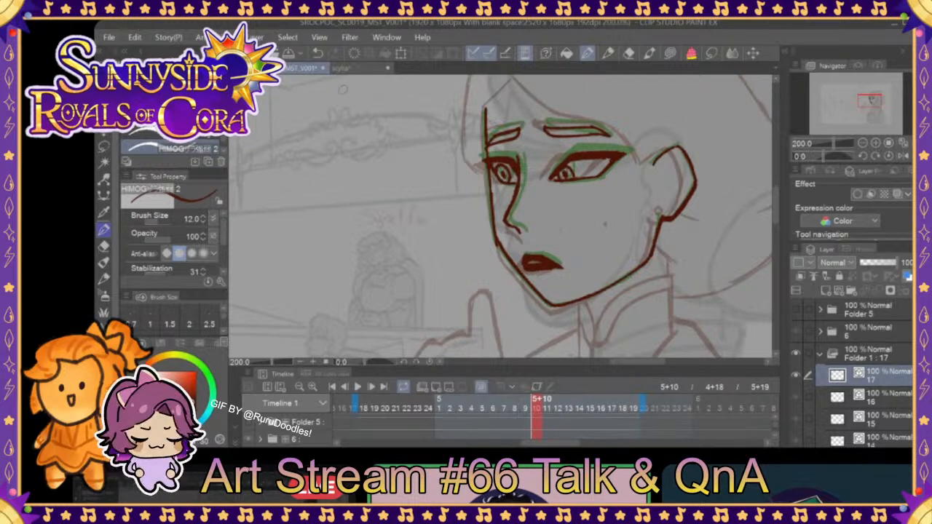
{"action": "key", "text": "ctrl+z"}
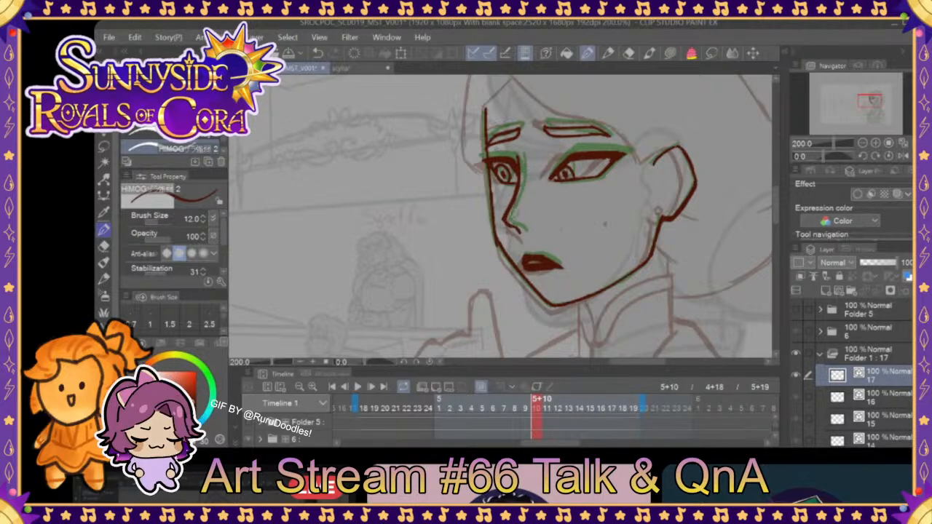
- Return to frame 5+5 and rework the near eye's lower lid, undoing the last stroke
{"action": "mouse_move", "coordinate": [535, 400]}
{"action": "left_mouse_down"}
{"action": "mouse_move", "coordinate": [495, 400]}
{"action": "mouse_move", "coordinate": [601, 400]}
{"action": "mouse_move", "coordinate": [482, 408]}
{"action": "left_mouse_up"}
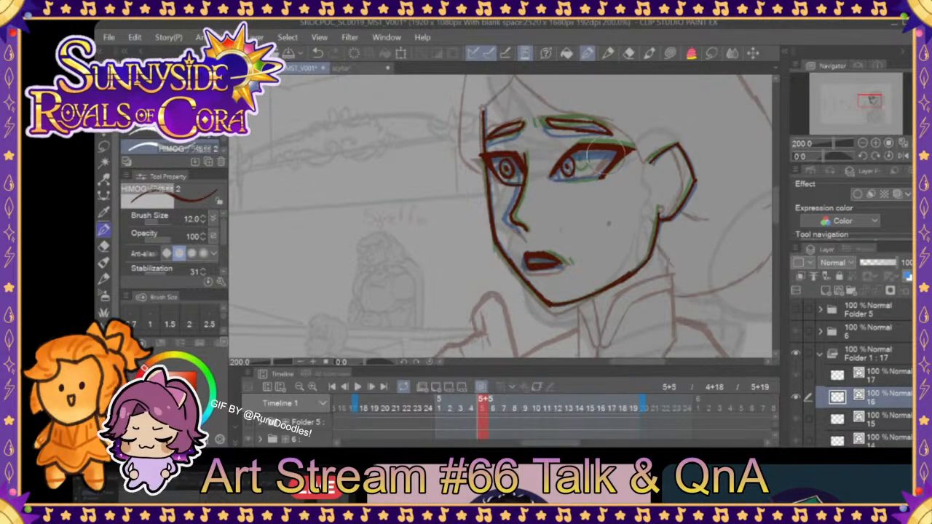
{"action": "left_click_drag", "start_coordinate": [554, 180], "coordinate": [598, 179]}
{"action": "left_click", "coordinate": [320, 54]}
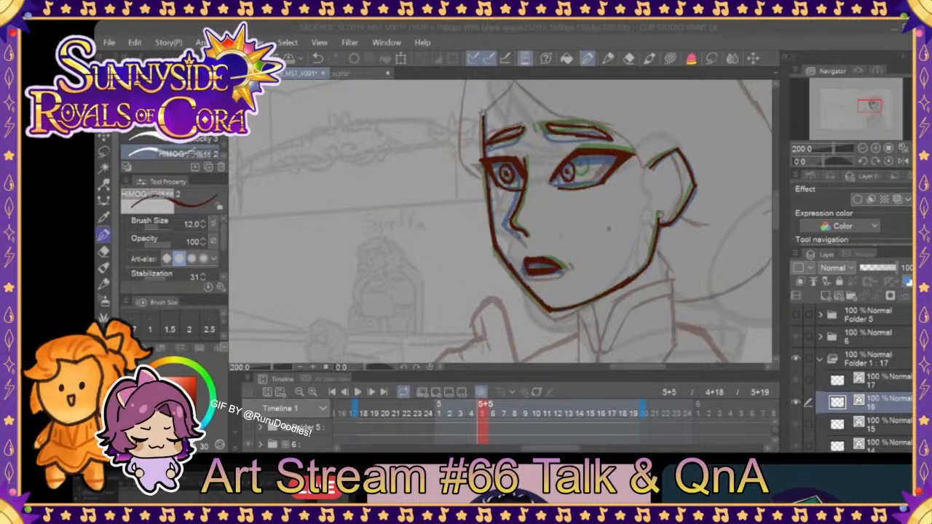
- Add a new animation cel to Folder 1 at frame 5+11 for the next face drawing
{"action": "left_click_drag", "start_coordinate": [483, 413], "coordinate": [537, 412]}
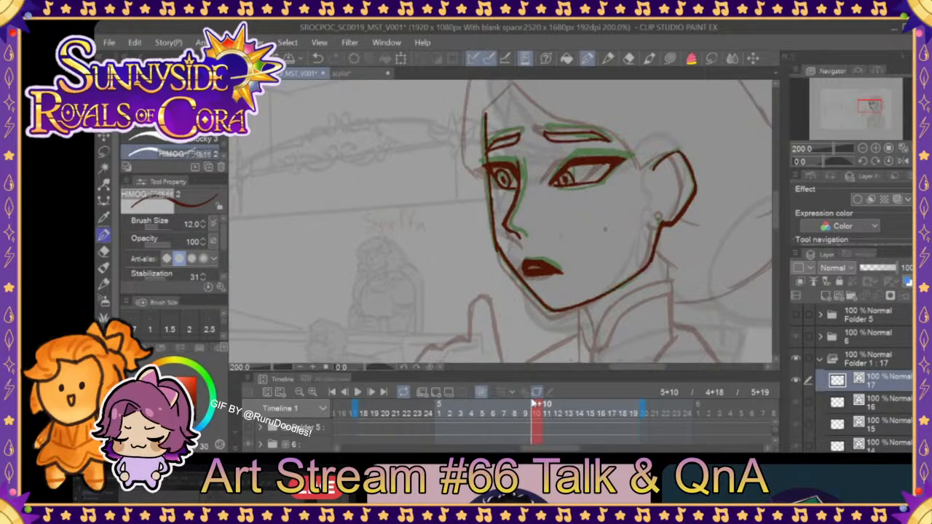
{"action": "mouse_move", "coordinate": [537, 411]}
{"action": "left_mouse_down"}
{"action": "mouse_move", "coordinate": [487, 418]}
{"action": "mouse_move", "coordinate": [633, 409]}
{"action": "mouse_move", "coordinate": [490, 414]}
{"action": "mouse_move", "coordinate": [558, 414]}
{"action": "mouse_move", "coordinate": [495, 413]}
{"action": "mouse_move", "coordinate": [548, 414]}
{"action": "left_mouse_up"}
{"action": "left_click", "coordinate": [435, 390]}
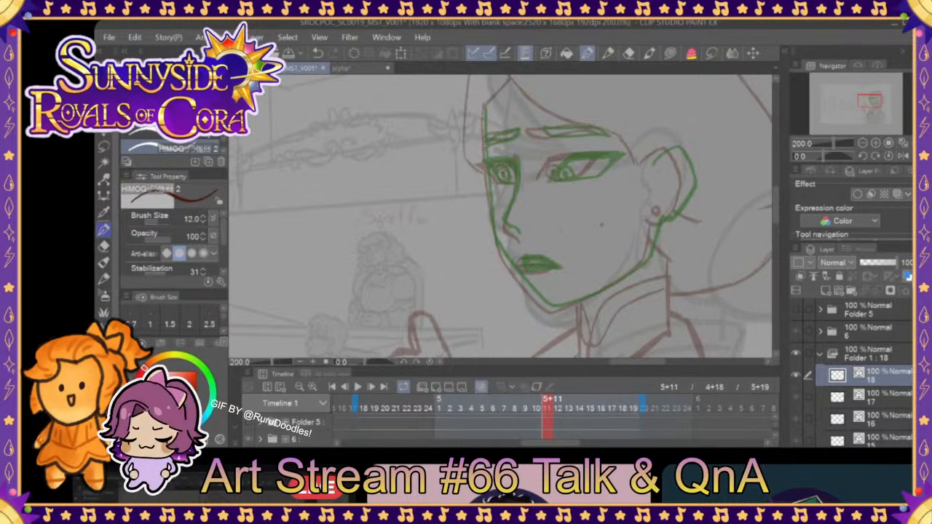
{"action": "left_click", "coordinate": [912, 291]}
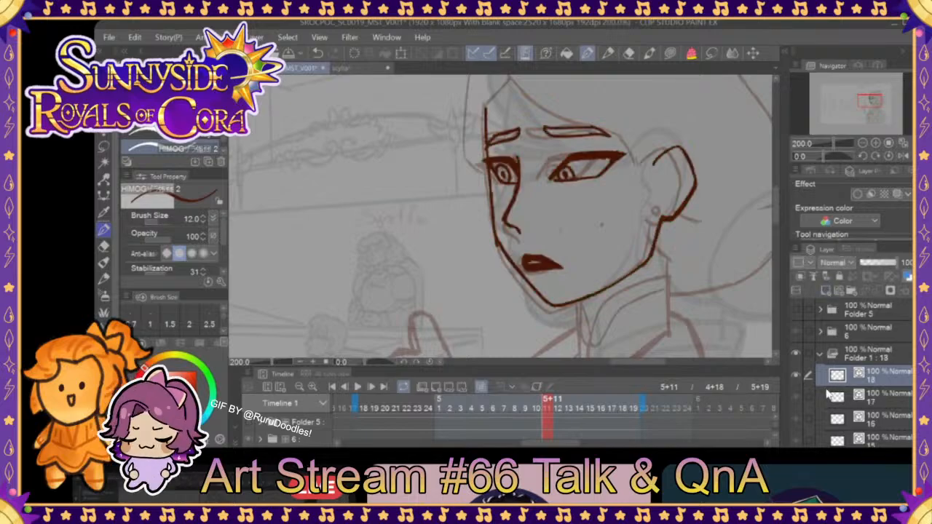
- Select the face's front contour from forehead to chin on cel 18 with the Lasso and transform it with a slight nudge
{"action": "left_click", "coordinate": [711, 52]}
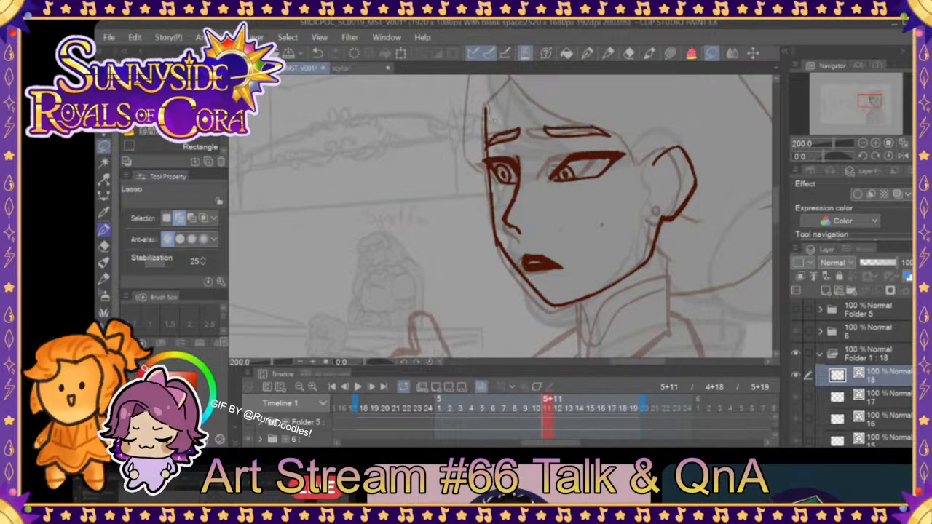
{"action": "left_click_drag", "start_coordinate": [492, 155], "coordinate": [486, 150]}
{"action": "left_click_drag", "start_coordinate": [496, 201], "coordinate": [492, 197]}
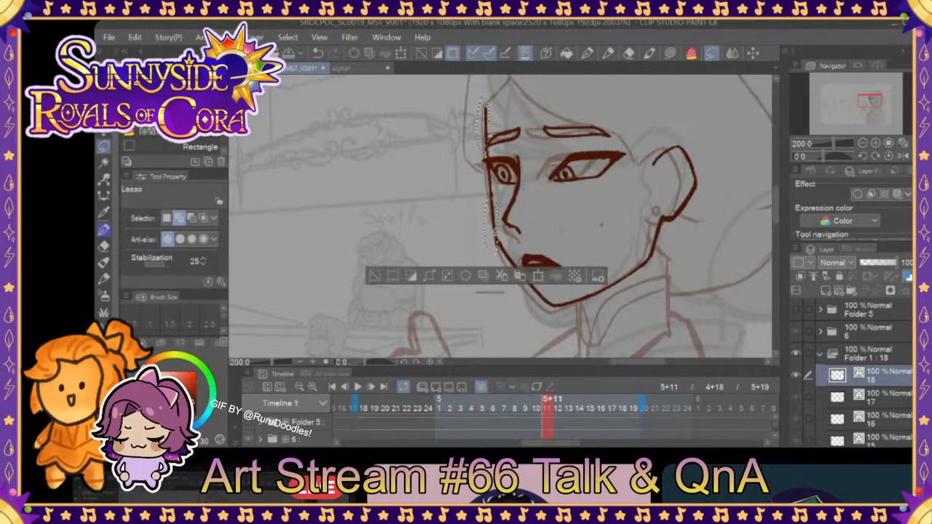
{"action": "mouse_move", "coordinate": [499, 243]}
{"action": "left_mouse_down"}
{"action": "mouse_move", "coordinate": [558, 306]}
{"action": "mouse_move", "coordinate": [490, 272]}
{"action": "mouse_move", "coordinate": [482, 236]}
{"action": "left_mouse_up"}
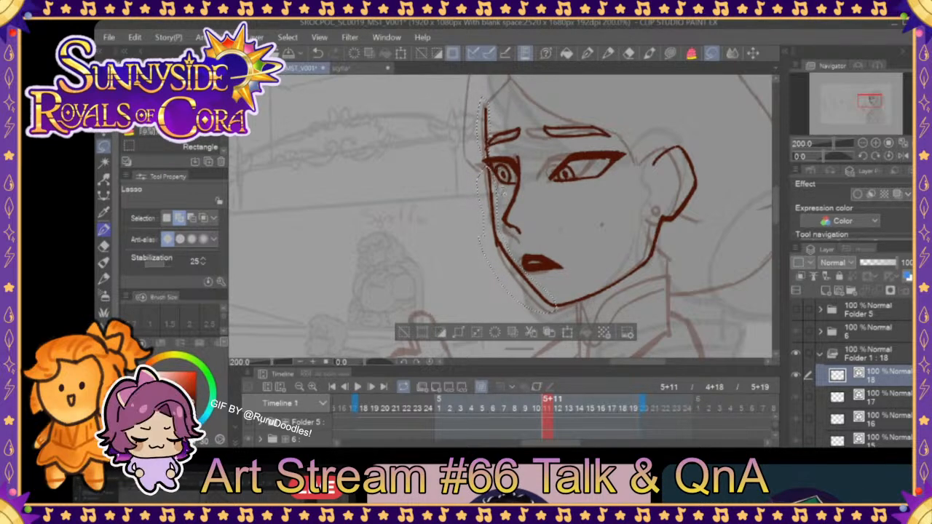
{"action": "left_click", "coordinate": [568, 333]}
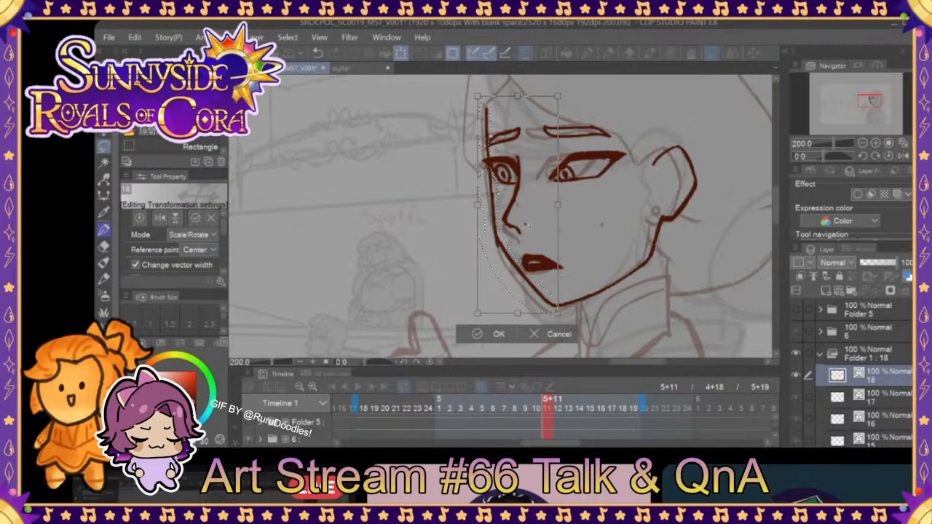
{"action": "left_click", "coordinate": [500, 335]}
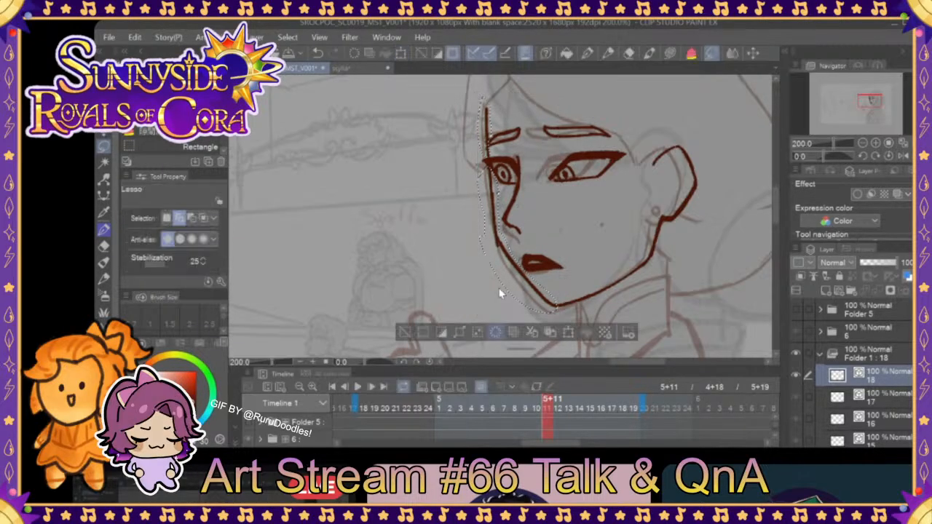
{"action": "left_click", "coordinate": [407, 336]}
- Lasso the jawline and ear on cel 18 and shift them slightly outward, away from the face
{"action": "mouse_move", "coordinate": [564, 305]}
{"action": "left_mouse_down"}
{"action": "mouse_move", "coordinate": [655, 276]}
{"action": "mouse_move", "coordinate": [724, 130]}
{"action": "mouse_move", "coordinate": [636, 174]}
{"action": "mouse_move", "coordinate": [582, 275]}
{"action": "left_mouse_up"}
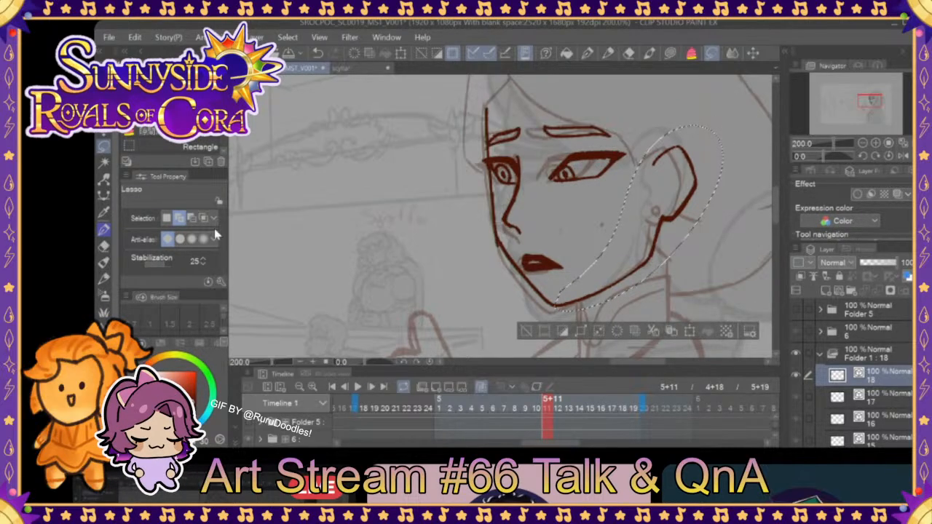
{"action": "left_click", "coordinate": [690, 332]}
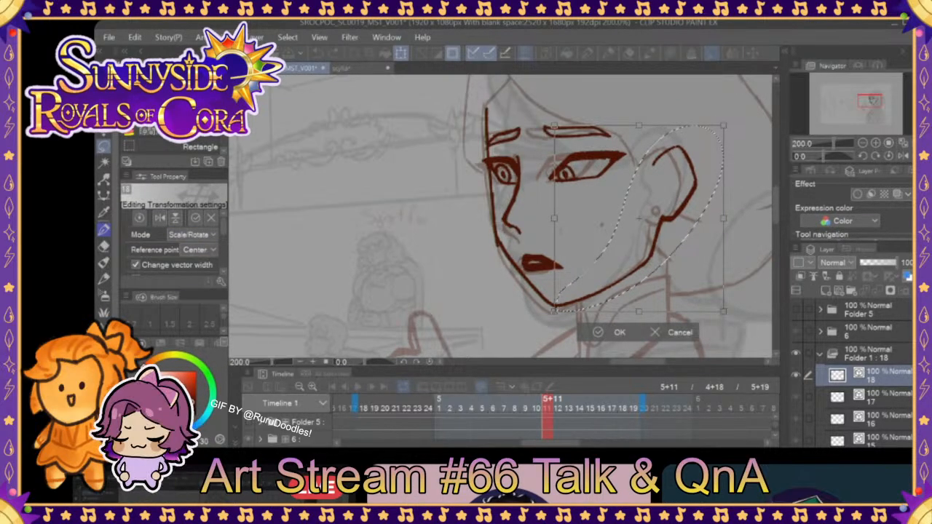
{"action": "left_click_drag", "start_coordinate": [723, 218], "coordinate": [727, 226]}
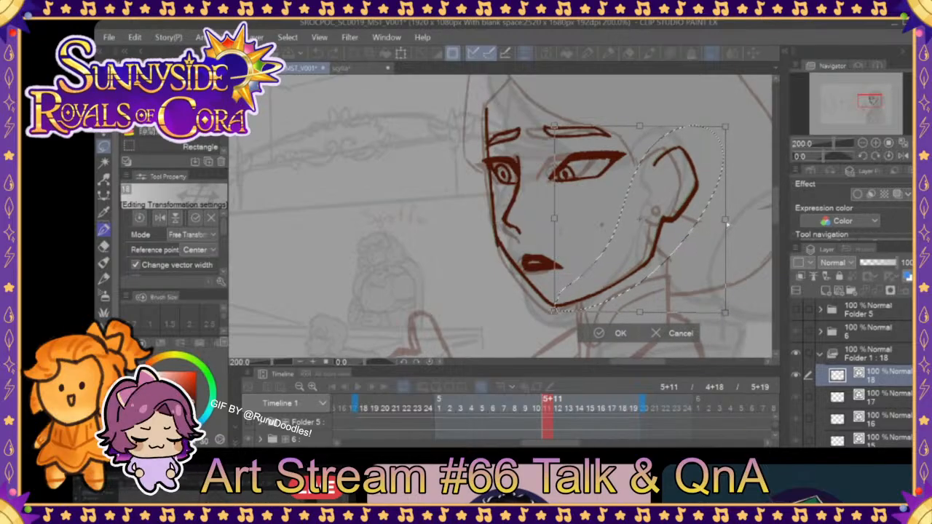
{"action": "left_click", "coordinate": [601, 335]}
{"action": "key", "text": "ctrl+d"}
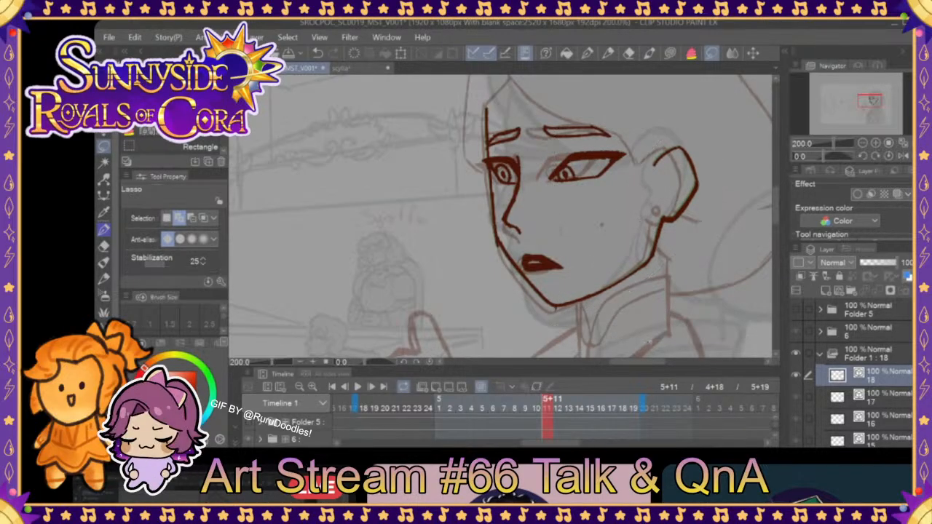
- Compare the frames around 5+11 and 5+12, and nudge the lassoed nose line slightly on cel 18
{"action": "left_click", "coordinate": [537, 408]}
{"action": "left_click_drag", "start_coordinate": [540, 410], "coordinate": [552, 408]}
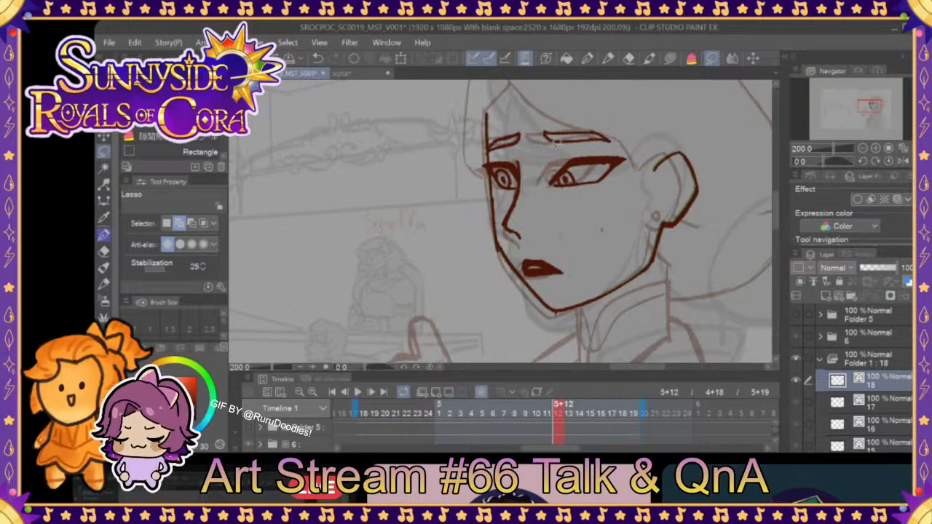
{"action": "mouse_move", "coordinate": [518, 160]}
{"action": "left_mouse_down"}
{"action": "mouse_move", "coordinate": [506, 219]}
{"action": "mouse_move", "coordinate": [533, 235]}
{"action": "mouse_move", "coordinate": [532, 178]}
{"action": "left_mouse_up"}
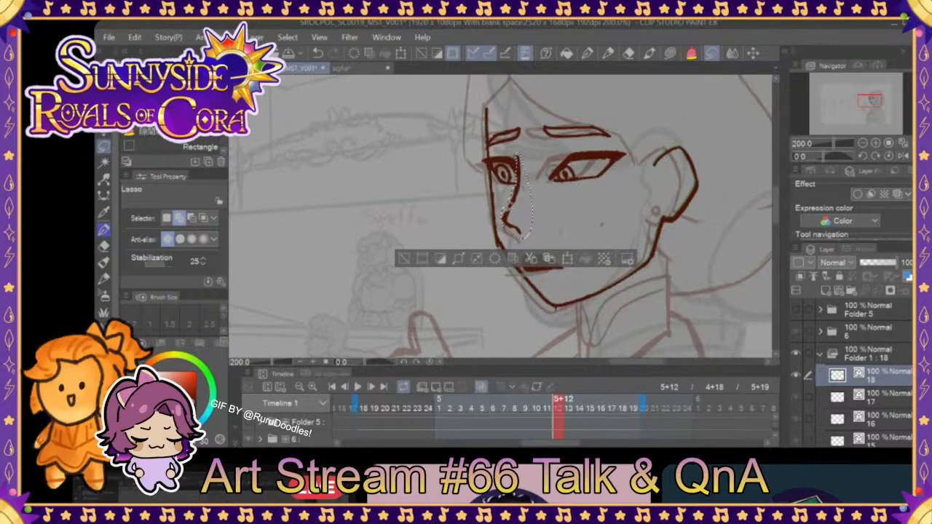
{"action": "left_click", "coordinate": [567, 258]}
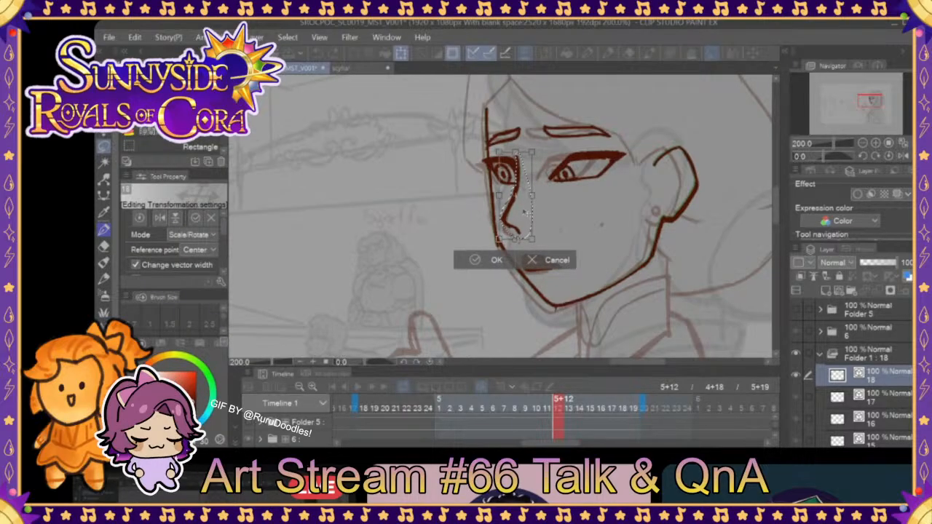
{"action": "left_click", "coordinate": [495, 260]}
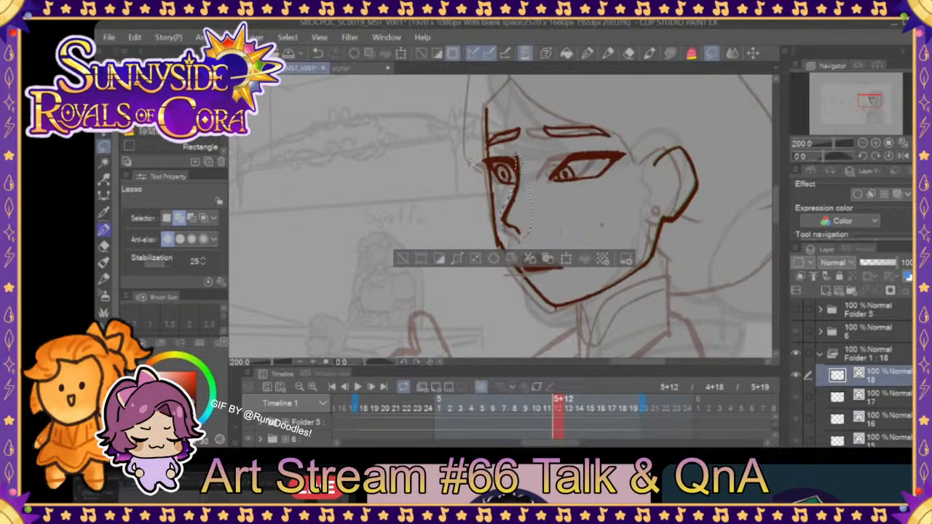
{"action": "left_click", "coordinate": [420, 54]}
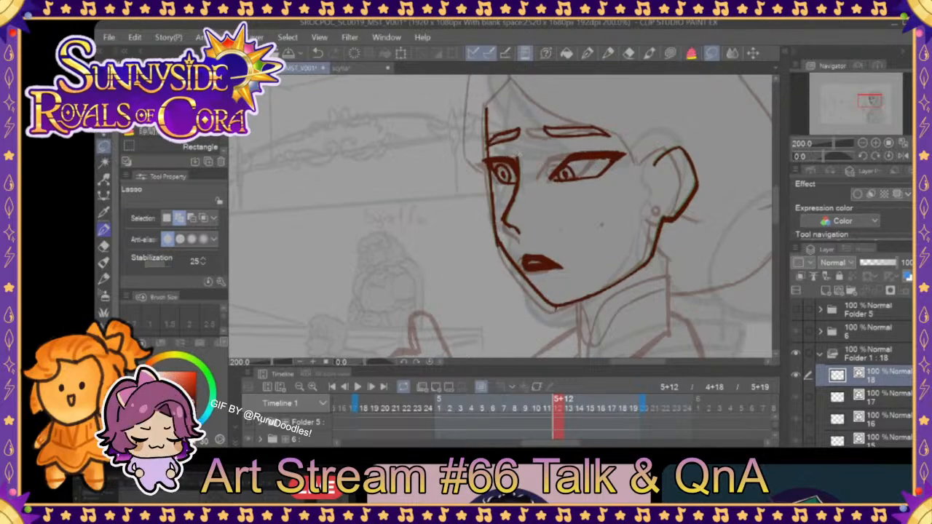
- Lasso the woman's far eye on cel 18 and nudge it slightly with the transform
{"action": "mouse_move", "coordinate": [517, 184]}
{"action": "left_mouse_down"}
{"action": "mouse_move", "coordinate": [491, 156]}
{"action": "mouse_move", "coordinate": [487, 175]}
{"action": "mouse_move", "coordinate": [479, 150]}
{"action": "left_mouse_up"}
{"action": "left_click", "coordinate": [547, 214]}
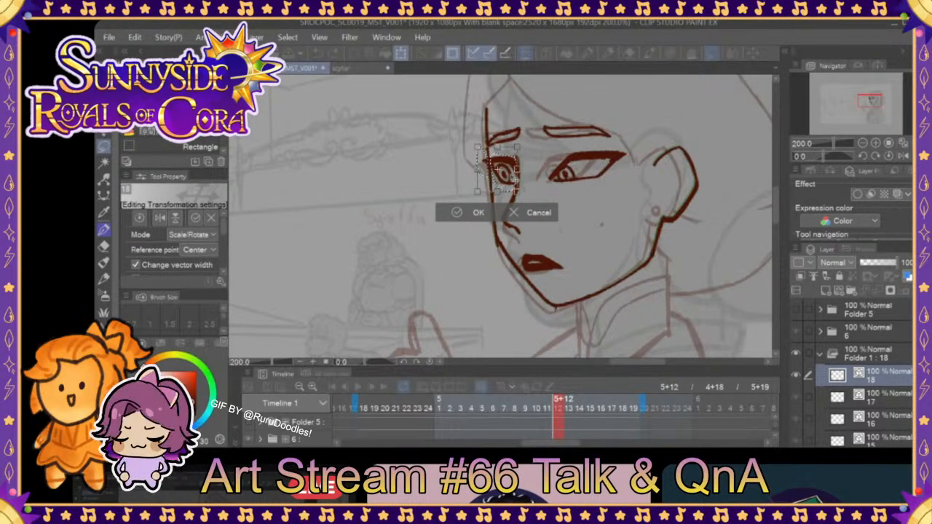
{"action": "left_click", "coordinate": [459, 213]}
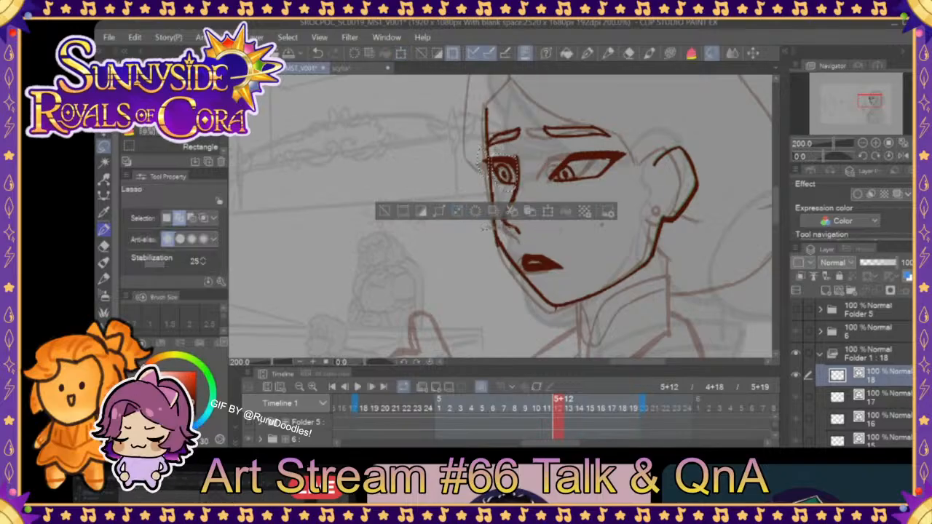
{"action": "left_click", "coordinate": [391, 211]}
{"action": "left_click", "coordinate": [587, 53]}
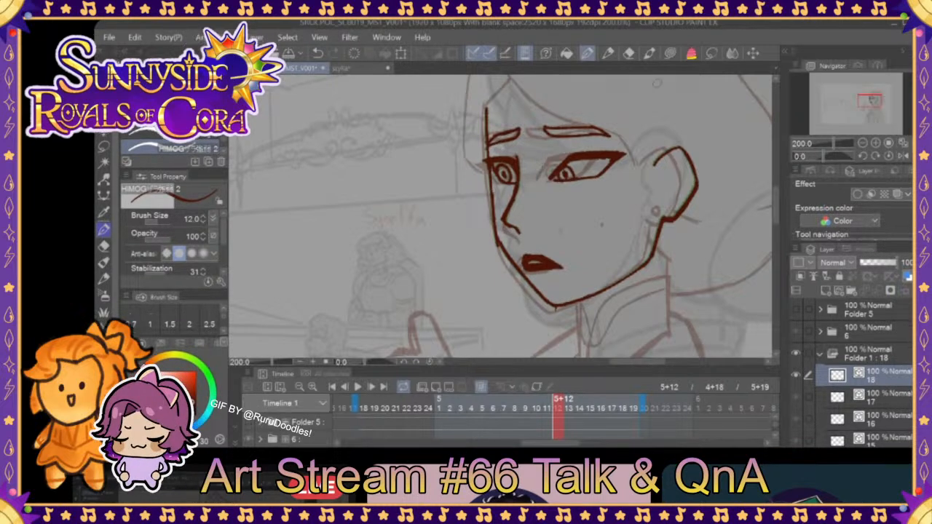
- Lasso the far eyebrow on cel 18, shift it slightly inward, and clear the selection
{"action": "left_click", "coordinate": [711, 53]}
{"action": "mouse_move", "coordinate": [495, 145]}
{"action": "left_mouse_down"}
{"action": "mouse_move", "coordinate": [489, 138]}
{"action": "mouse_move", "coordinate": [510, 123]}
{"action": "mouse_move", "coordinate": [524, 135]}
{"action": "left_mouse_up"}
{"action": "left_click", "coordinate": [558, 169]}
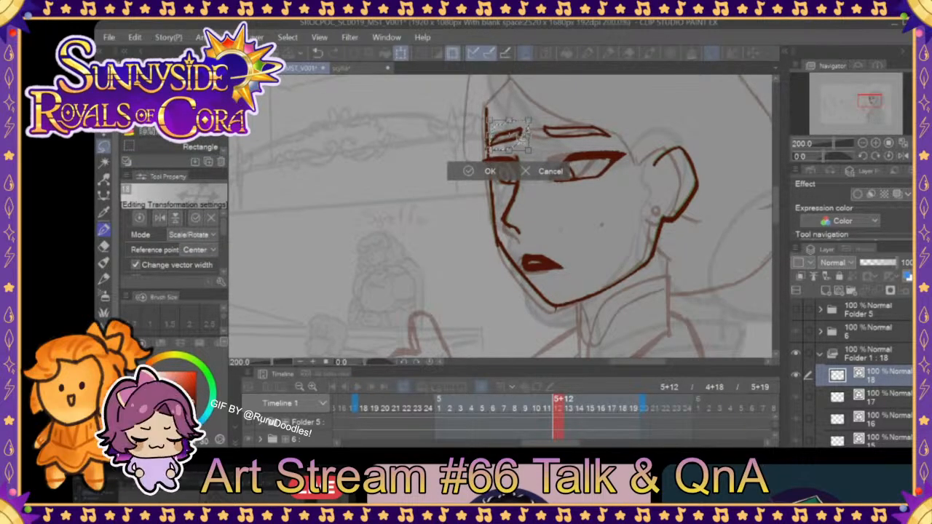
{"action": "left_click", "coordinate": [488, 171]}
{"action": "left_click", "coordinate": [395, 169]}
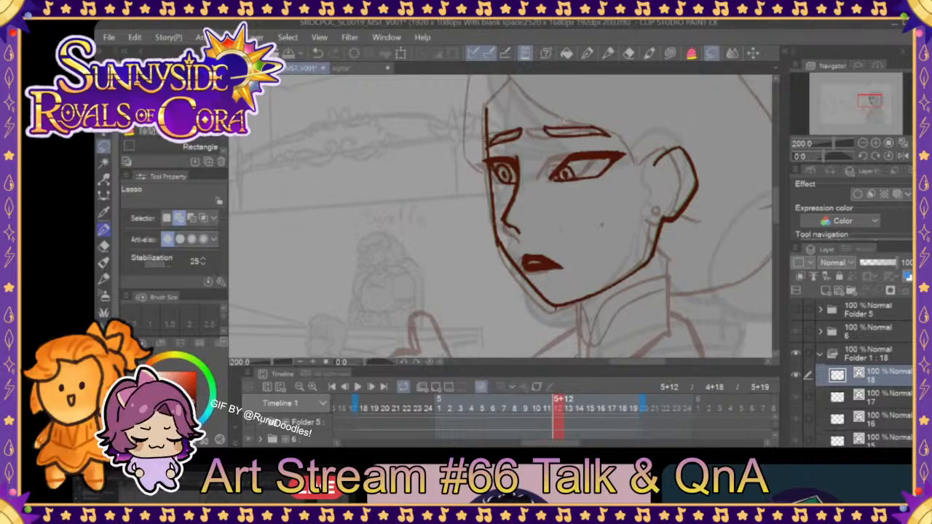
- Lasso the near eye together with its eyebrow on cel 18 and nudge both slightly
{"action": "left_click_drag", "start_coordinate": [628, 180], "coordinate": [629, 179]}
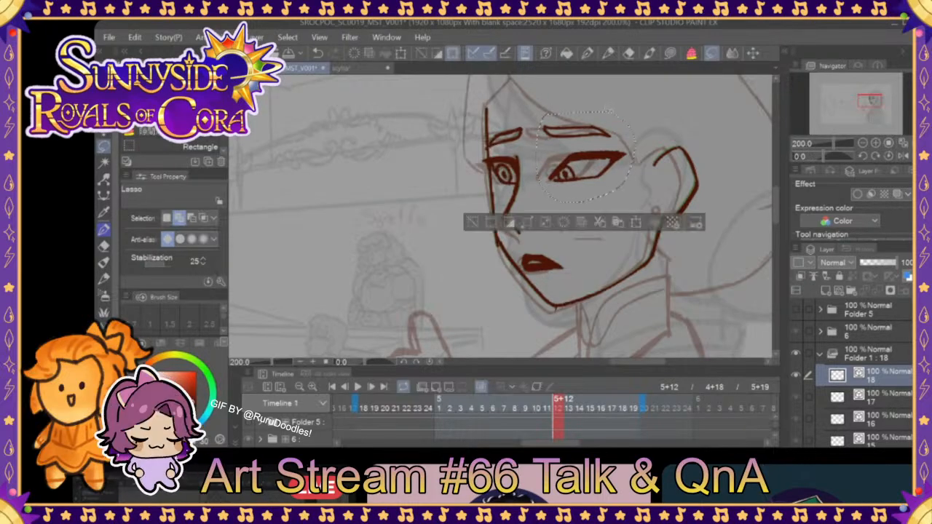
{"action": "left_click", "coordinate": [639, 227]}
{"action": "left_click_drag", "start_coordinate": [615, 191], "coordinate": [613, 191]}
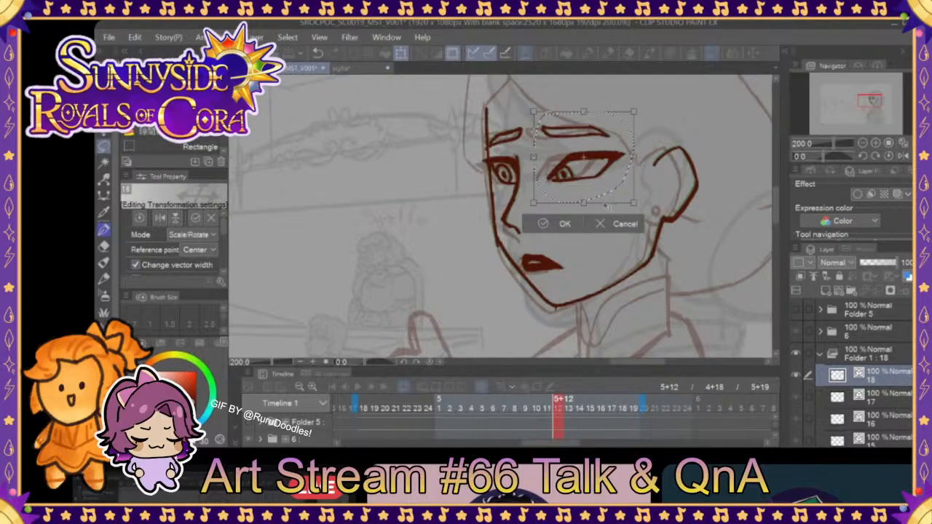
{"action": "left_click", "coordinate": [565, 224]}
- Move the start of the timeline's playback range back to frame 3+17
{"action": "mouse_move", "coordinate": [559, 406]}
{"action": "left_mouse_down"}
{"action": "mouse_move", "coordinate": [364, 409]}
{"action": "mouse_move", "coordinate": [596, 407]}
{"action": "mouse_move", "coordinate": [448, 412]}
{"action": "mouse_move", "coordinate": [599, 424]}
{"action": "mouse_move", "coordinate": [620, 437]}
{"action": "mouse_move", "coordinate": [535, 444]}
{"action": "left_mouse_up"}
{"action": "mouse_move", "coordinate": [599, 402]}
{"action": "left_mouse_down"}
{"action": "mouse_move", "coordinate": [373, 402]}
{"action": "mouse_move", "coordinate": [799, 393]}
{"action": "mouse_move", "coordinate": [790, 395]}
{"action": "left_mouse_up"}
{"action": "left_click_drag", "start_coordinate": [532, 447], "coordinate": [491, 444]}
{"action": "mouse_move", "coordinate": [634, 408]}
{"action": "left_mouse_down"}
{"action": "mouse_move", "coordinate": [430, 402]}
{"action": "mouse_move", "coordinate": [505, 402]}
{"action": "mouse_move", "coordinate": [393, 418]}
{"action": "mouse_move", "coordinate": [481, 411]}
{"action": "mouse_move", "coordinate": [400, 410]}
{"action": "mouse_move", "coordinate": [623, 410]}
{"action": "mouse_move", "coordinate": [602, 396]}
{"action": "mouse_move", "coordinate": [393, 404]}
{"action": "mouse_move", "coordinate": [591, 398]}
{"action": "left_mouse_up"}
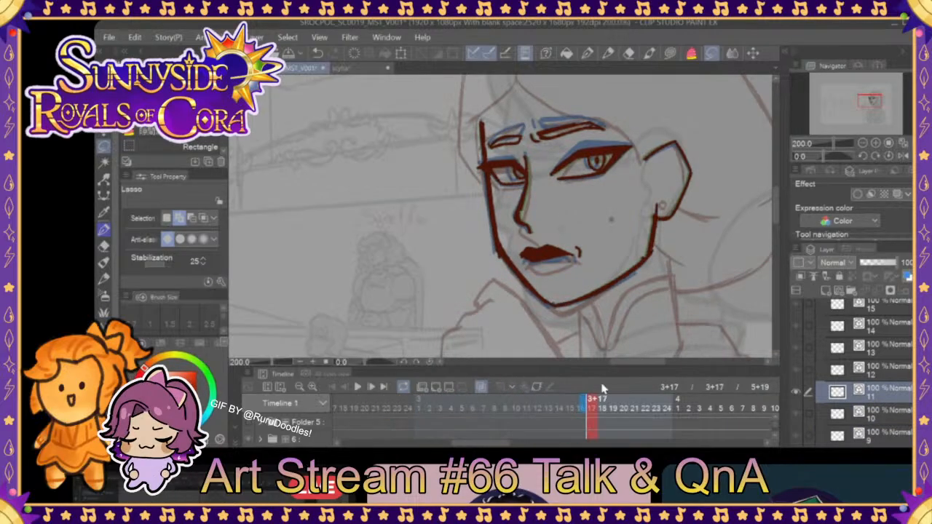
- Set the playback range to start at frame 4+5 and end at frame 6+3, and scrub to 5+22
{"action": "left_click_drag", "start_coordinate": [478, 444], "coordinate": [506, 444]}
{"action": "left_click_drag", "start_coordinate": [469, 409], "coordinate": [741, 396]}
{"action": "mouse_move", "coordinate": [391, 404]}
{"action": "left_mouse_down"}
{"action": "mouse_move", "coordinate": [547, 410]}
{"action": "mouse_move", "coordinate": [824, 392]}
{"action": "mouse_move", "coordinate": [555, 419]}
{"action": "mouse_move", "coordinate": [703, 413]}
{"action": "left_mouse_up"}
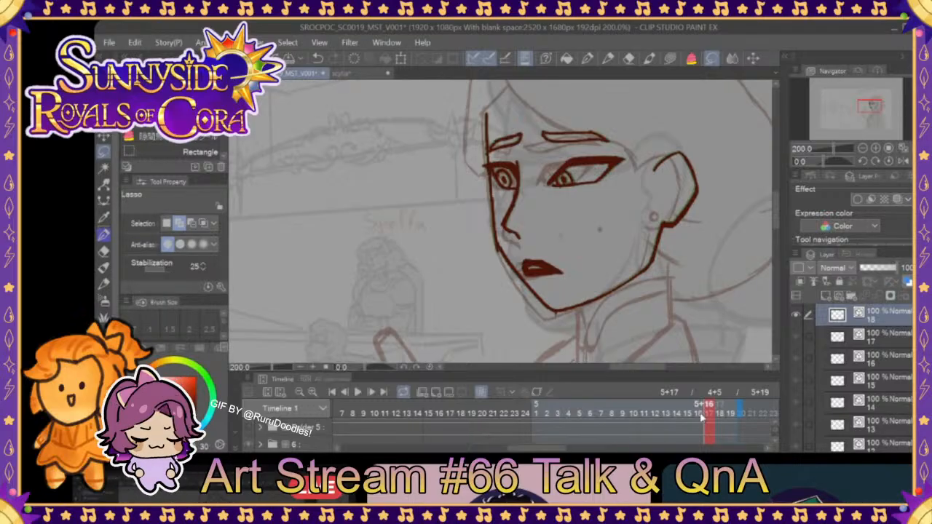
{"action": "left_click_drag", "start_coordinate": [562, 444], "coordinate": [575, 445]}
{"action": "mouse_move", "coordinate": [486, 402]}
{"action": "left_mouse_down"}
{"action": "mouse_move", "coordinate": [655, 402]}
{"action": "mouse_move", "coordinate": [463, 410]}
{"action": "mouse_move", "coordinate": [676, 404]}
{"action": "left_mouse_up"}
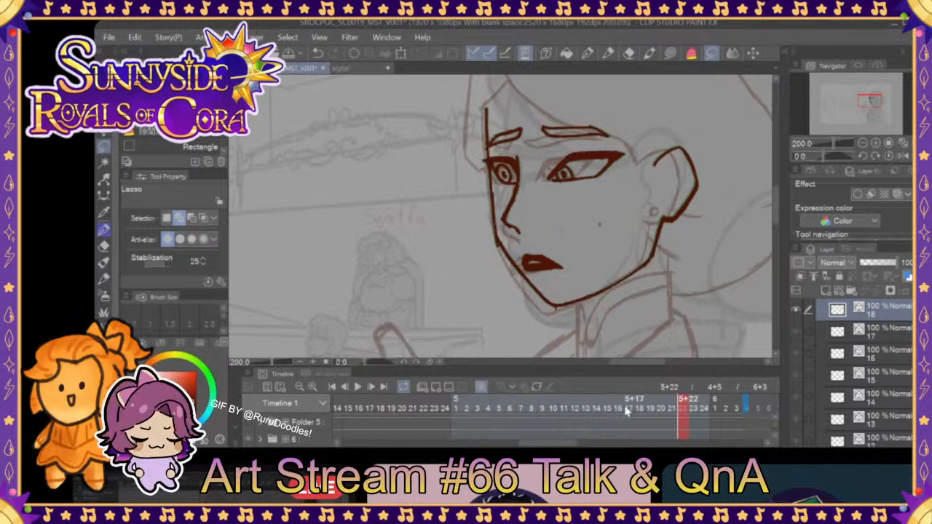
- Extend the start of the playback range back to the first frame, 0+1
{"action": "left_click_drag", "start_coordinate": [571, 445], "coordinate": [500, 445]}
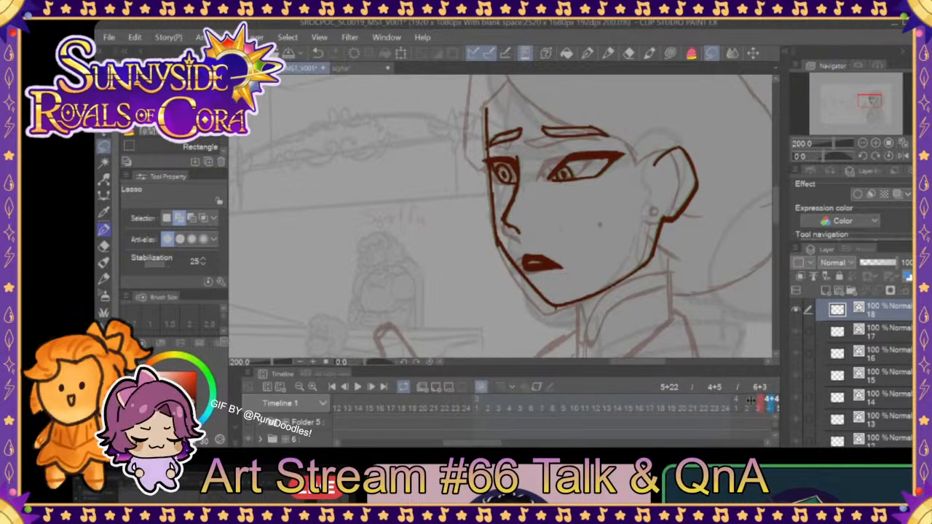
{"action": "left_click_drag", "start_coordinate": [771, 404], "coordinate": [369, 404]}
{"action": "left_click_drag", "start_coordinate": [481, 446], "coordinate": [429, 445]}
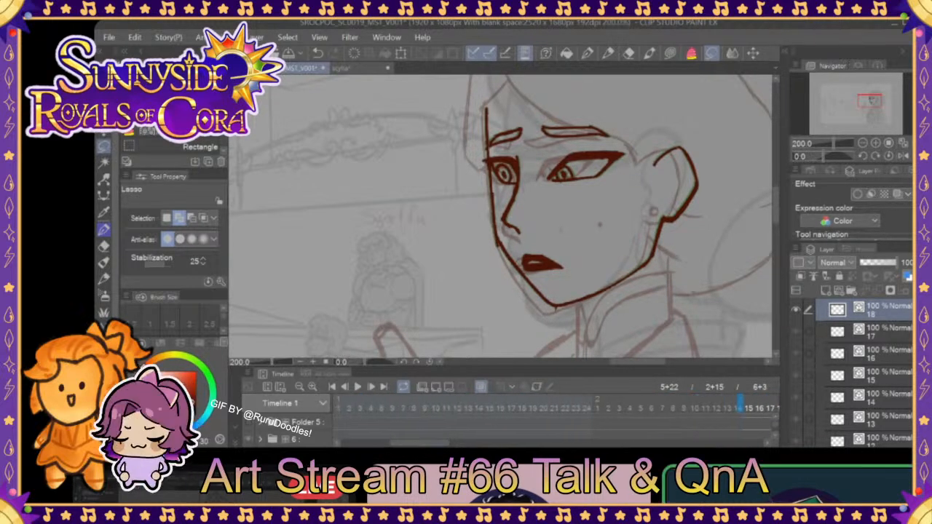
{"action": "left_click_drag", "start_coordinate": [740, 402], "coordinate": [343, 398]}
{"action": "left_click_drag", "start_coordinate": [424, 445], "coordinate": [396, 445]}
{"action": "left_click_drag", "start_coordinate": [643, 403], "coordinate": [374, 402]}
- Return to frame 0+1, show the whole figure at 66.7%, and play the animation to review the head turn
{"action": "left_click", "coordinate": [862, 144]}
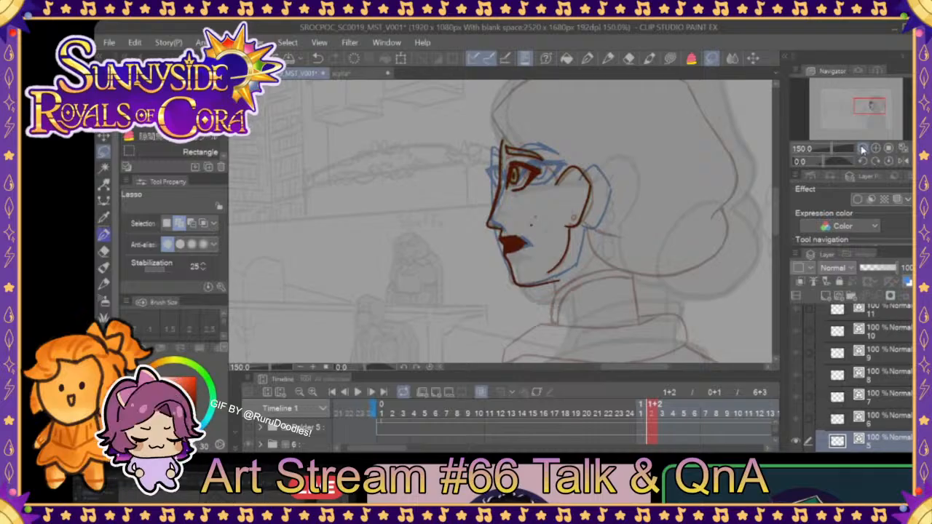
{"action": "mouse_move", "coordinate": [646, 409]}
{"action": "left_mouse_down"}
{"action": "mouse_move", "coordinate": [524, 403]}
{"action": "mouse_move", "coordinate": [368, 411]}
{"action": "left_mouse_up"}
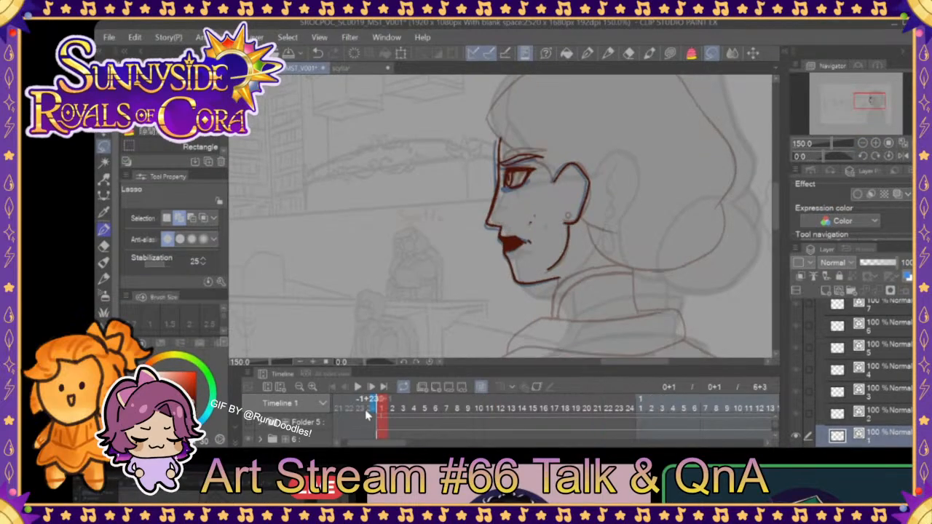
{"action": "left_click", "coordinate": [863, 146]}
{"action": "left_click", "coordinate": [863, 147]}
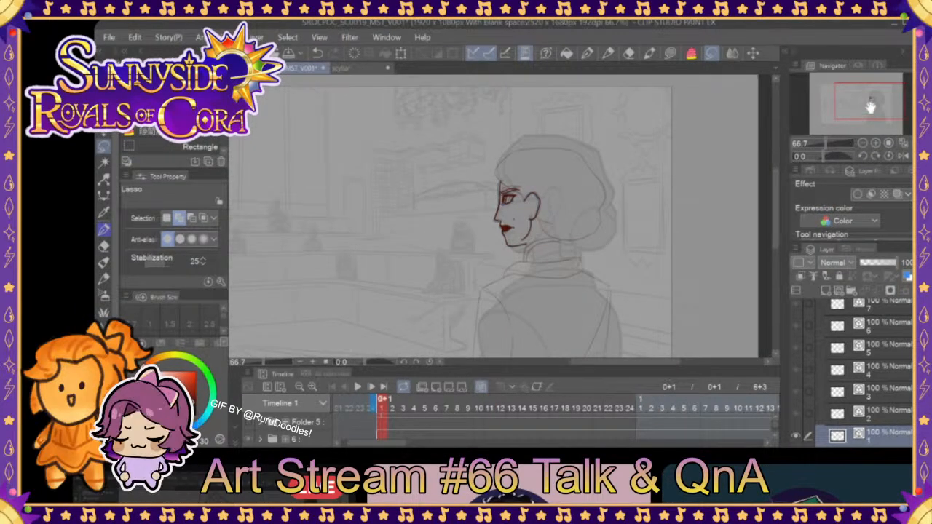
{"action": "left_click_drag", "start_coordinate": [867, 109], "coordinate": [844, 112]}
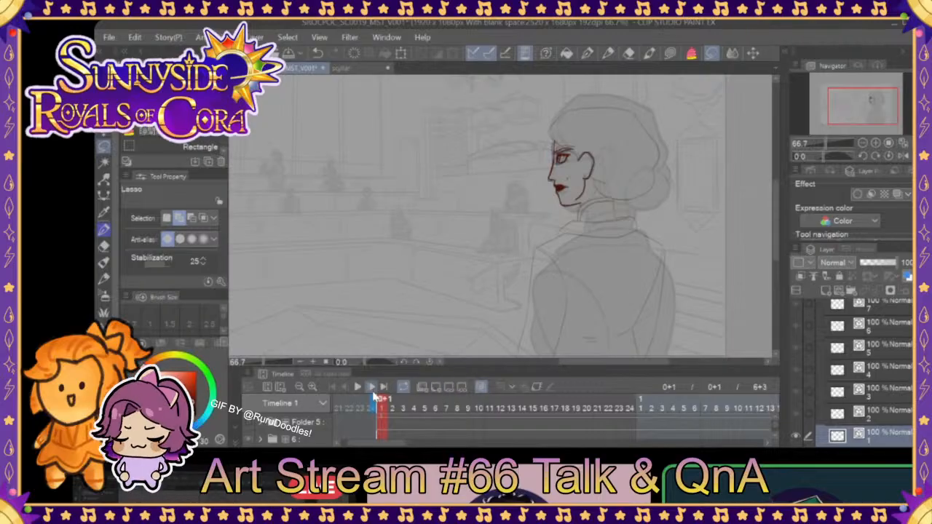
{"action": "left_click", "coordinate": [358, 388]}
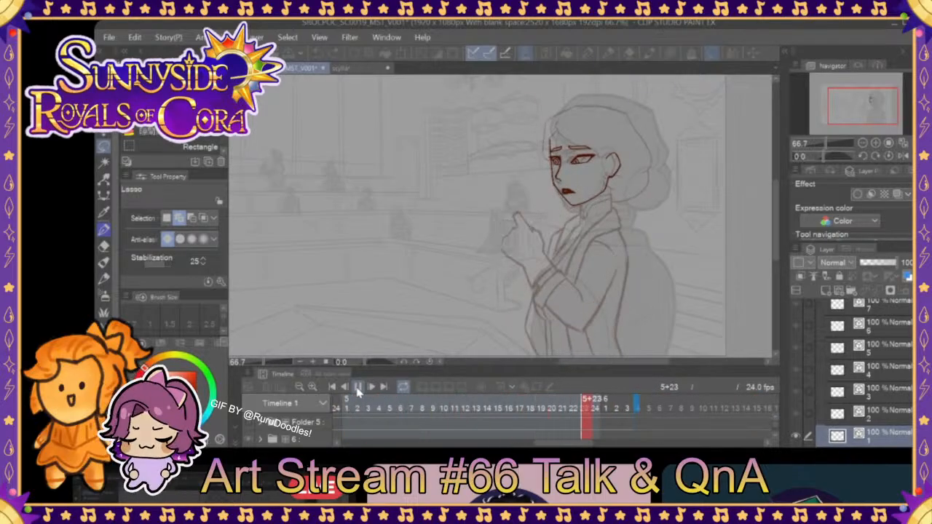
{"action": "left_click", "coordinate": [357, 388]}
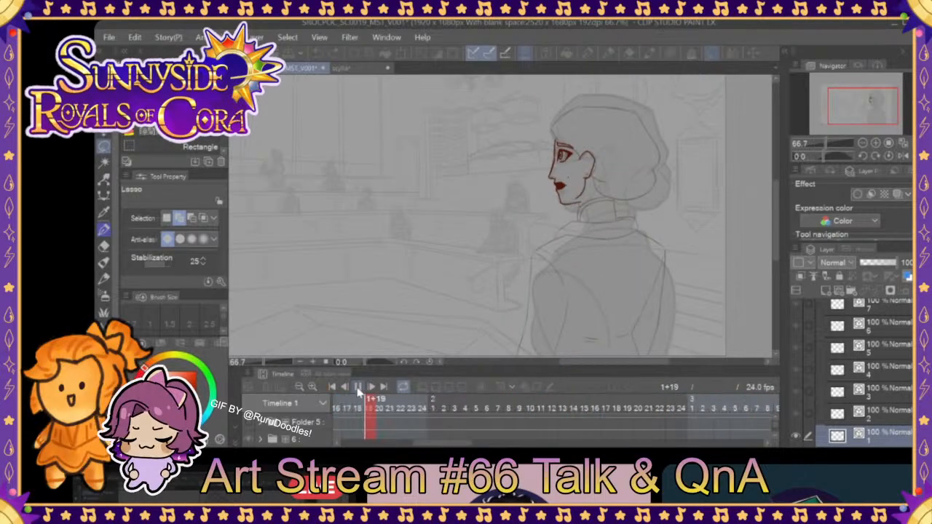
- Go to frame 2+18 and examine the woman's face on cel 7 at 150% zoom
{"action": "left_click_drag", "start_coordinate": [437, 444], "coordinate": [404, 444]}
{"action": "mouse_move", "coordinate": [458, 406]}
{"action": "left_mouse_down"}
{"action": "mouse_move", "coordinate": [604, 388]}
{"action": "mouse_move", "coordinate": [771, 390]}
{"action": "mouse_move", "coordinate": [498, 389]}
{"action": "mouse_move", "coordinate": [757, 390]}
{"action": "mouse_move", "coordinate": [701, 394]}
{"action": "left_mouse_up"}
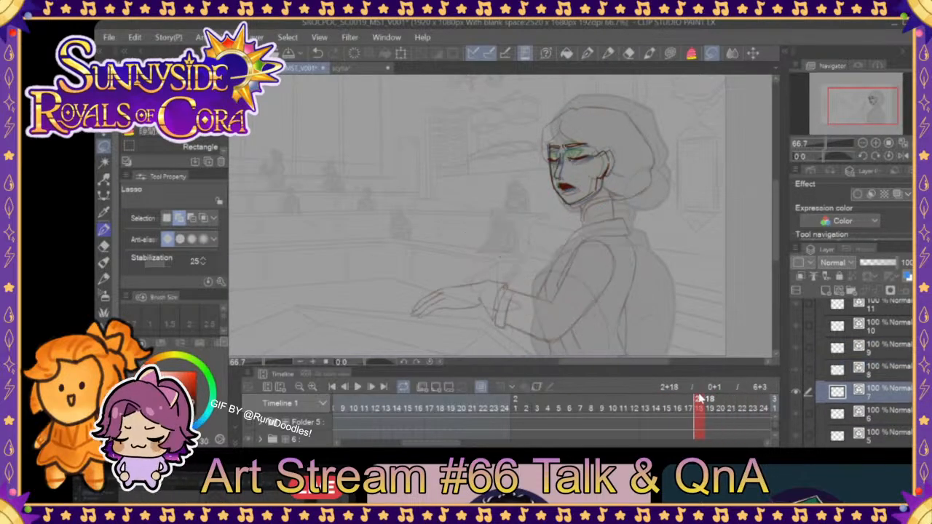
{"action": "left_click", "coordinate": [875, 143]}
{"action": "left_click", "coordinate": [876, 143]}
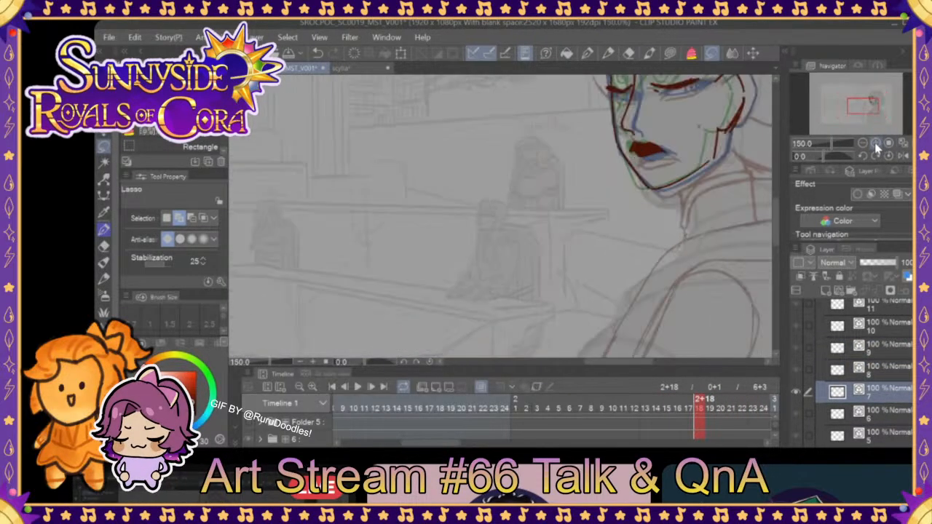
{"action": "left_click_drag", "start_coordinate": [868, 107], "coordinate": [877, 107]}
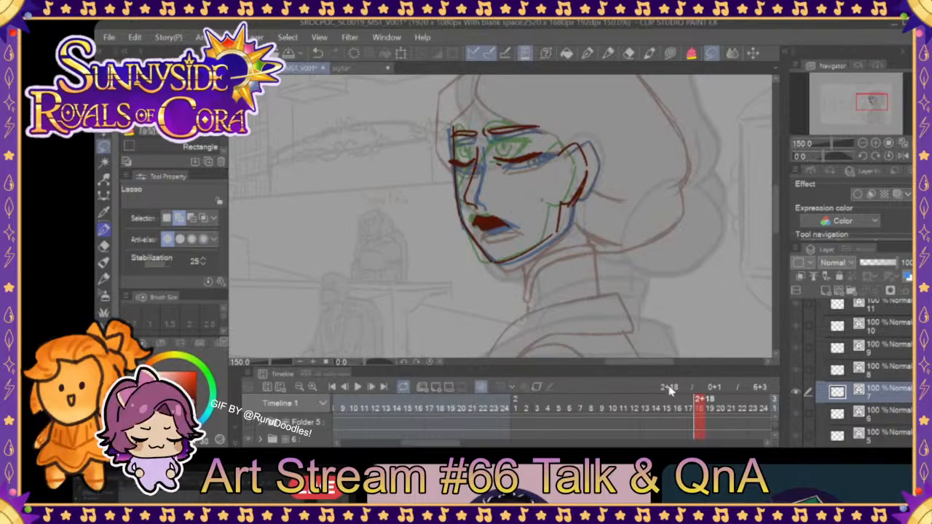
- At frame 2+14, lasso the woman's ear and jawline on cel 6, stretch them slightly outward with Free Transform, and deselect
{"action": "mouse_move", "coordinate": [697, 400]}
{"action": "left_mouse_down"}
{"action": "mouse_move", "coordinate": [624, 403]}
{"action": "mouse_move", "coordinate": [639, 414]}
{"action": "mouse_move", "coordinate": [656, 404]}
{"action": "left_mouse_up"}
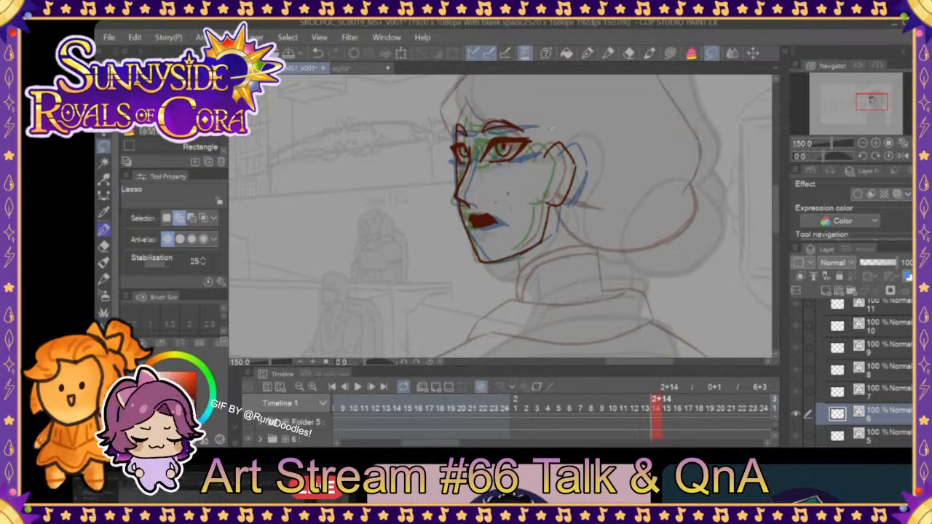
{"action": "left_click_drag", "start_coordinate": [597, 127], "coordinate": [595, 131]}
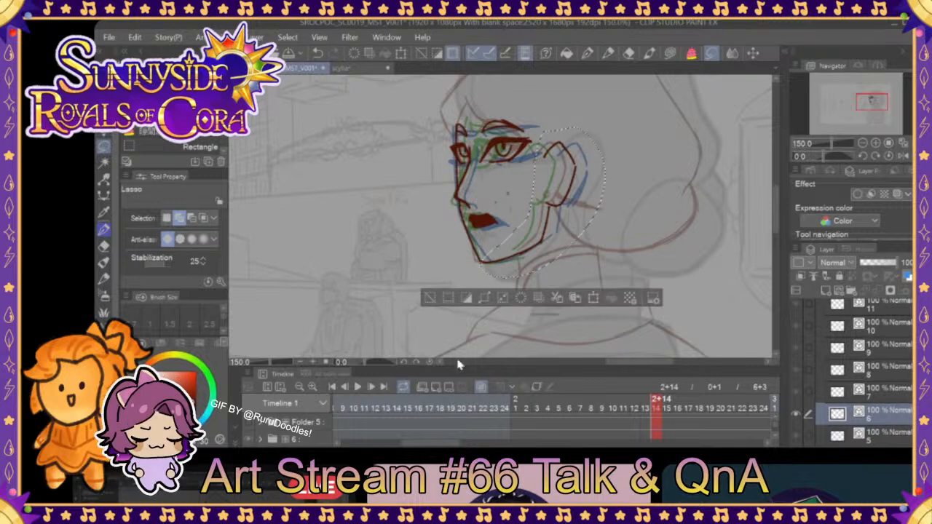
{"action": "key", "text": "ctrl+t"}
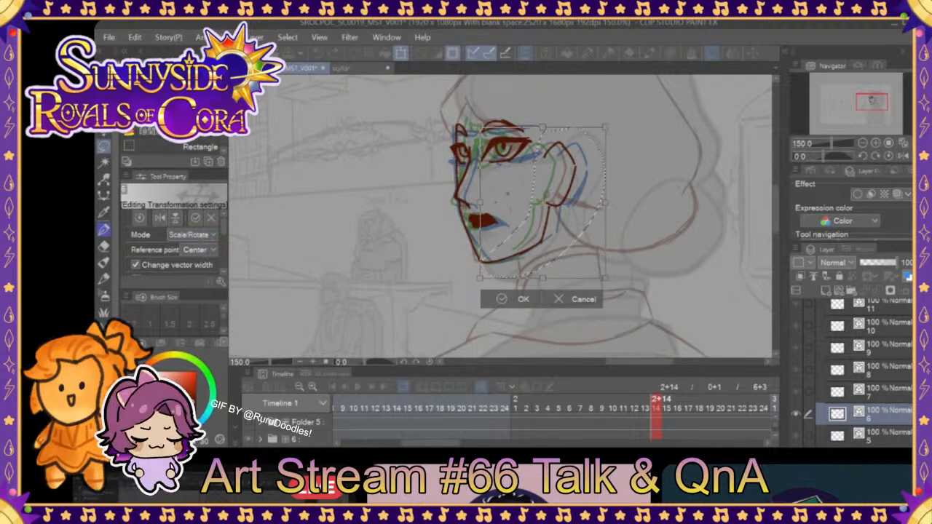
{"action": "key", "text": "ctrl+shift+t"}
{"action": "left_click_drag", "start_coordinate": [608, 206], "coordinate": [610, 206]}
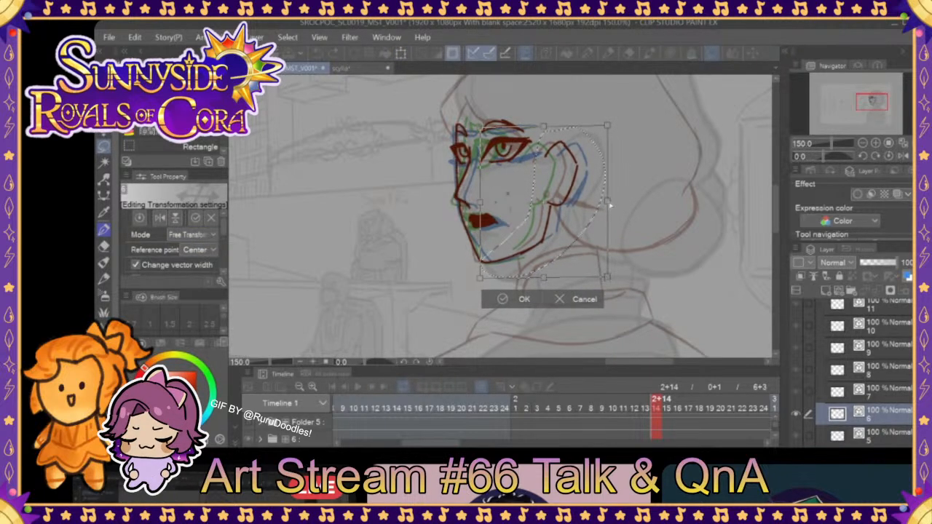
{"action": "left_click", "coordinate": [521, 299]}
{"action": "left_click", "coordinate": [432, 299]}
- At frame 2+16, lasso the ear and jawline on cel 7, stretch them slightly outward with Free Transform, and deselect
{"action": "left_click_drag", "start_coordinate": [659, 407], "coordinate": [683, 408]}
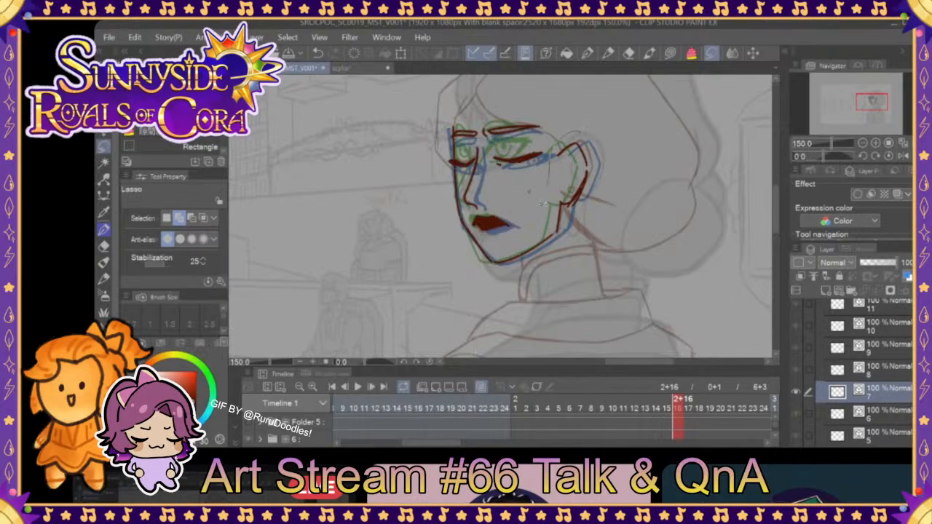
{"action": "left_click_drag", "start_coordinate": [591, 116], "coordinate": [591, 118]}
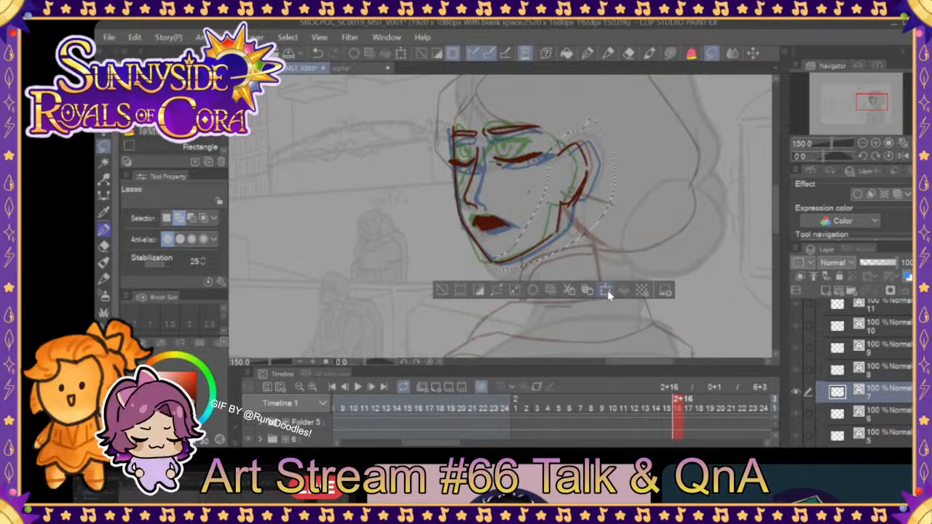
{"action": "left_click", "coordinate": [610, 293]}
{"action": "left_click", "coordinate": [191, 234]}
{"action": "left_click", "coordinate": [207, 289]}
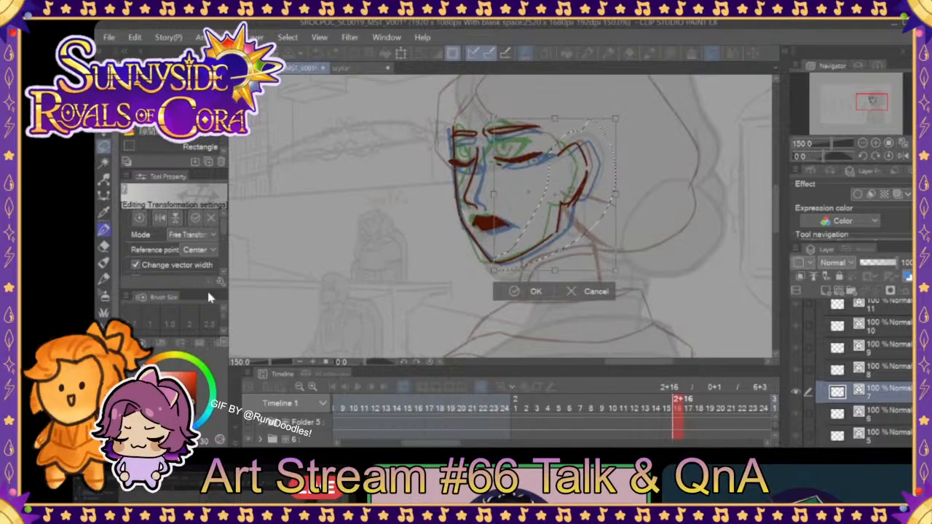
{"action": "left_click_drag", "start_coordinate": [617, 196], "coordinate": [622, 198]}
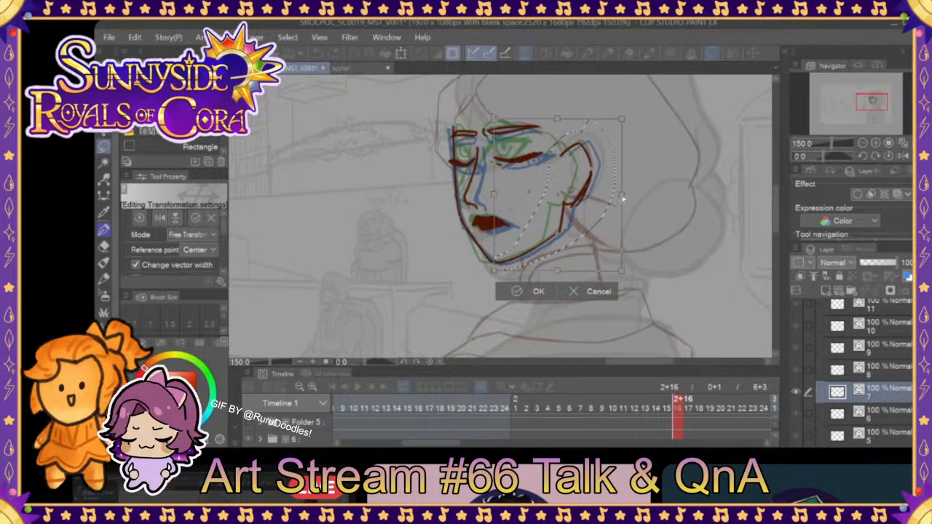
{"action": "left_click", "coordinate": [535, 291]}
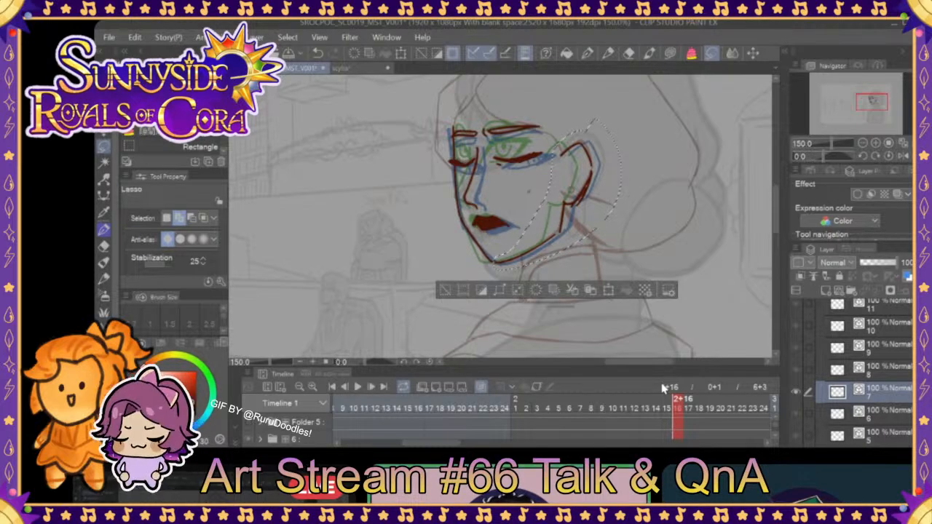
{"action": "left_click", "coordinate": [445, 289]}
- At frame 2+21, lasso the ear and jawline on cel 8, stretch them slightly outward with Free Transform, and deselect
{"action": "left_click_drag", "start_coordinate": [676, 413], "coordinate": [731, 408]}
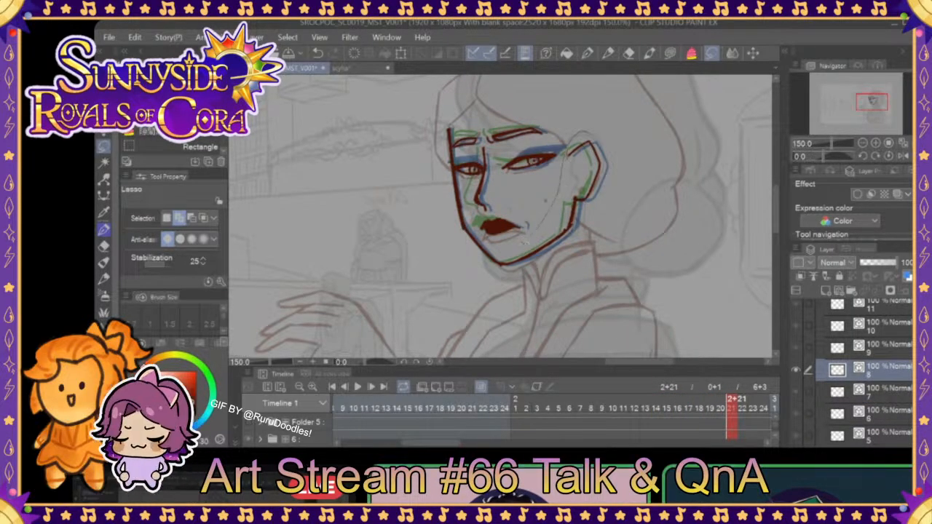
{"action": "left_click_drag", "start_coordinate": [579, 133], "coordinate": [572, 140]}
{"action": "left_click", "coordinate": [620, 298]}
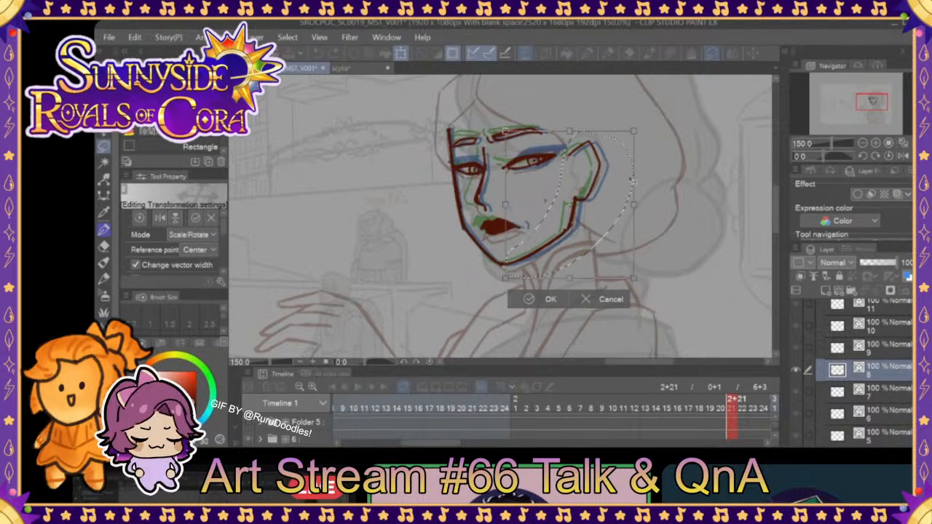
{"action": "key", "text": "ctrl+z"}
{"action": "left_click", "coordinate": [189, 235]}
{"action": "left_click", "coordinate": [214, 290]}
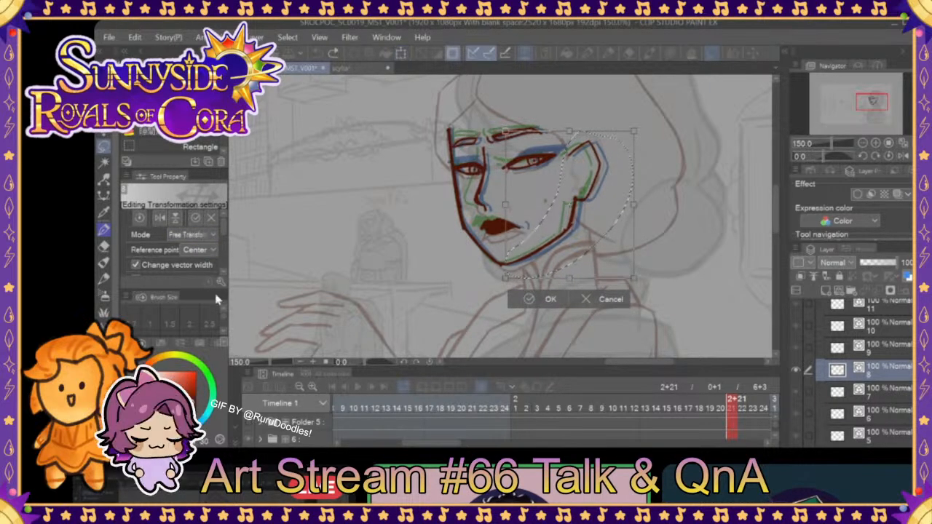
{"action": "left_click_drag", "start_coordinate": [634, 206], "coordinate": [636, 209]}
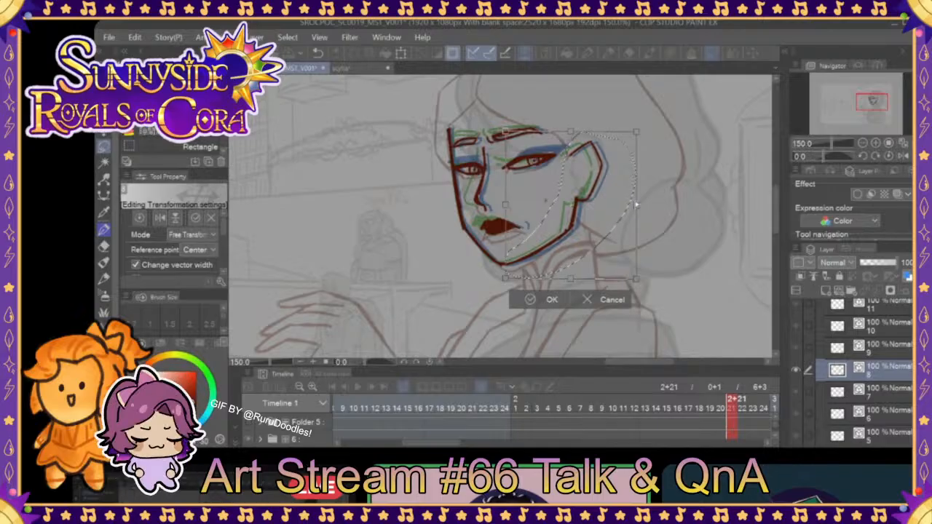
{"action": "left_click", "coordinate": [542, 301]}
{"action": "left_click", "coordinate": [465, 300]}
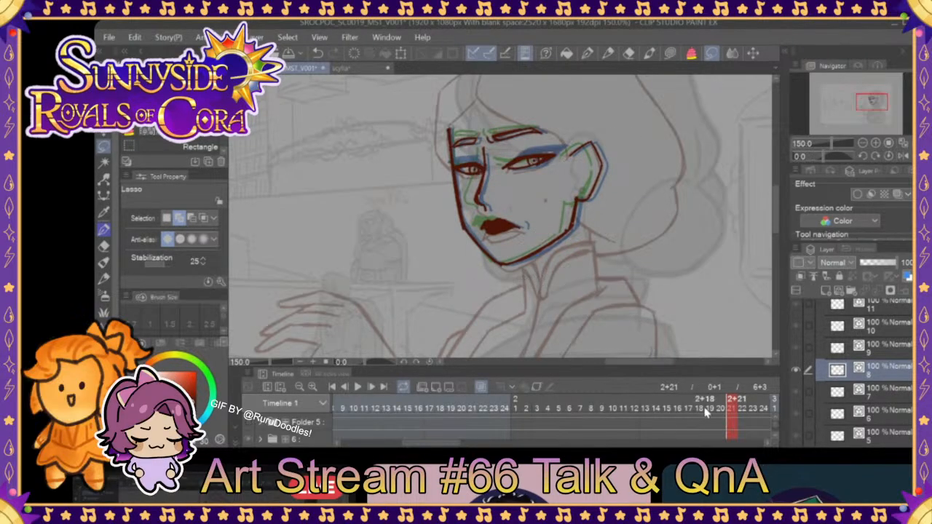
- At frame 3+2, lasso the ear and jawline area on cel 10 and try to transform it
{"action": "mouse_move", "coordinate": [729, 410]}
{"action": "left_mouse_down"}
{"action": "mouse_move", "coordinate": [694, 410]}
{"action": "mouse_move", "coordinate": [803, 397]}
{"action": "mouse_move", "coordinate": [509, 411]}
{"action": "mouse_move", "coordinate": [579, 410]}
{"action": "mouse_move", "coordinate": [565, 406]}
{"action": "mouse_move", "coordinate": [577, 365]}
{"action": "left_mouse_up"}
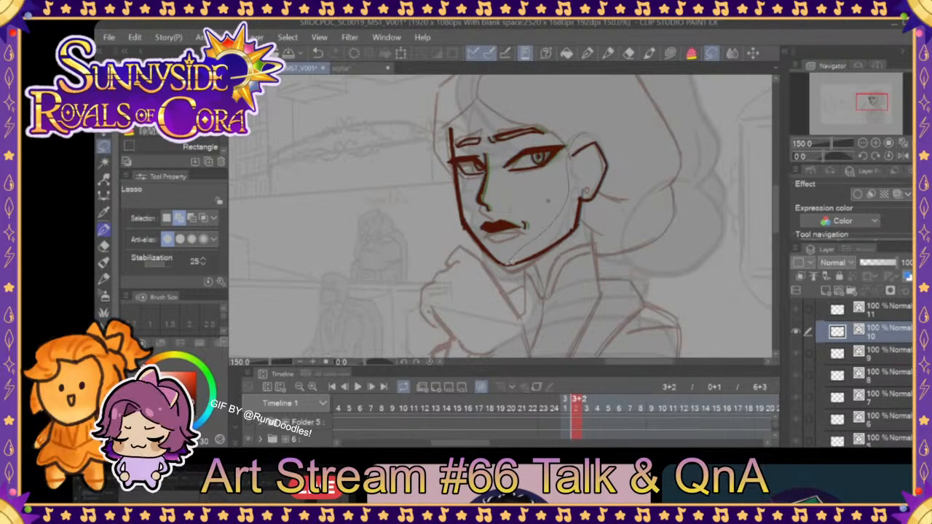
{"action": "left_click_drag", "start_coordinate": [615, 131], "coordinate": [583, 135]}
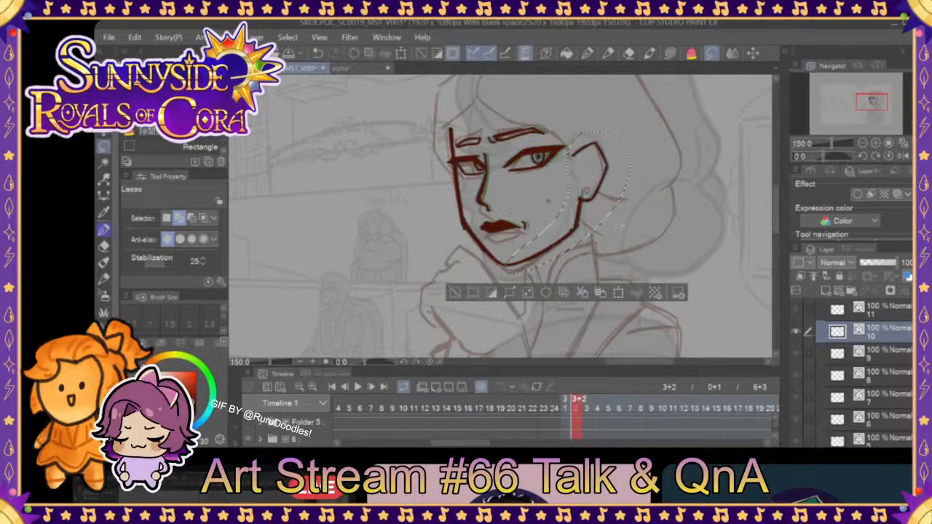
{"action": "left_click", "coordinate": [618, 293]}
{"action": "left_click_drag", "start_coordinate": [631, 201], "coordinate": [633, 202]}
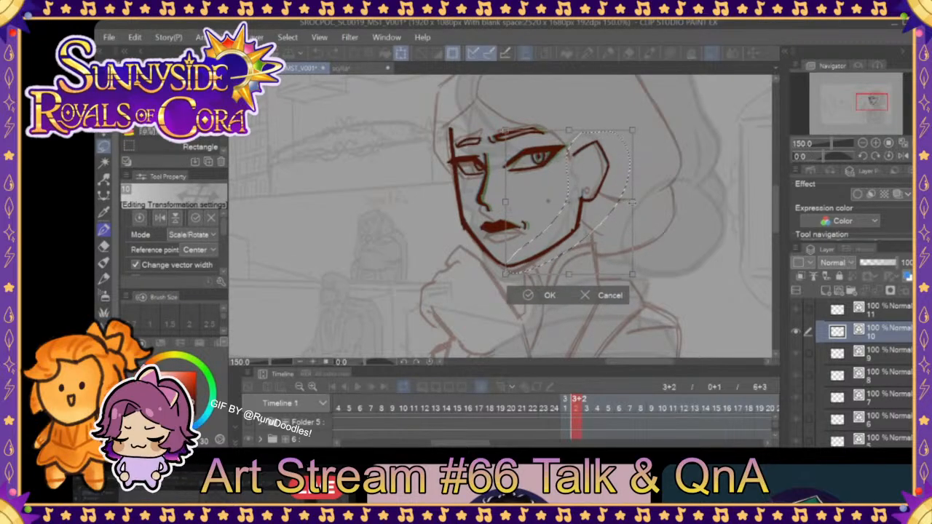
{"action": "left_click", "coordinate": [586, 297]}
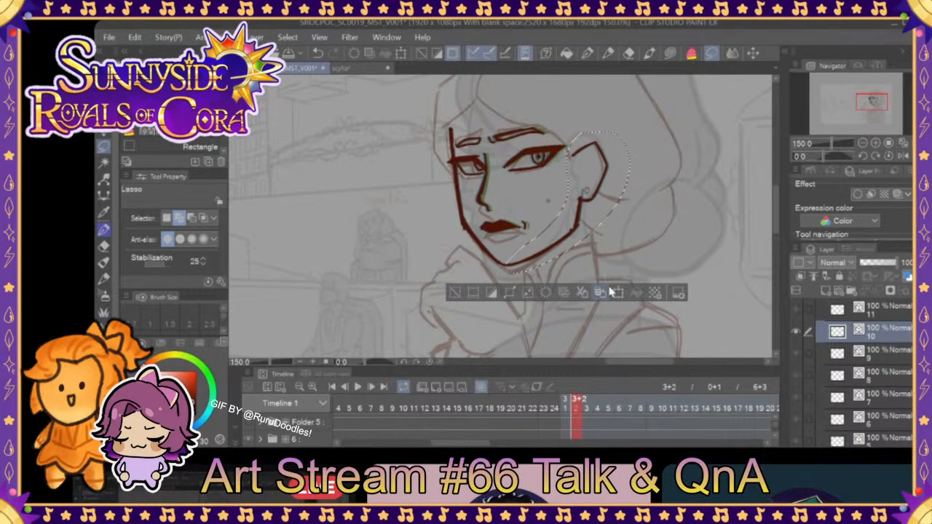
- At frame 3+1, stretch the selected ear and jawline on cel 9 slightly outward with Free Transform, deselect, and compare with neighbouring frames
{"action": "mouse_move", "coordinate": [573, 407]}
{"action": "left_mouse_down"}
{"action": "mouse_move", "coordinate": [416, 412]}
{"action": "mouse_move", "coordinate": [566, 408]}
{"action": "mouse_move", "coordinate": [581, 402]}
{"action": "mouse_move", "coordinate": [422, 402]}
{"action": "mouse_move", "coordinate": [446, 386]}
{"action": "mouse_move", "coordinate": [568, 379]}
{"action": "left_mouse_up"}
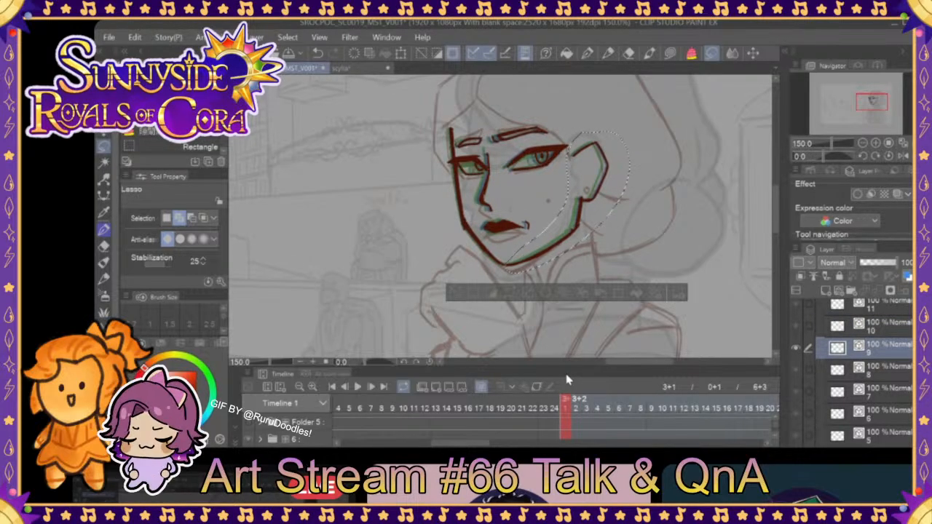
{"action": "left_click", "coordinate": [619, 295]}
{"action": "left_click", "coordinate": [190, 234]}
{"action": "left_click", "coordinate": [212, 288]}
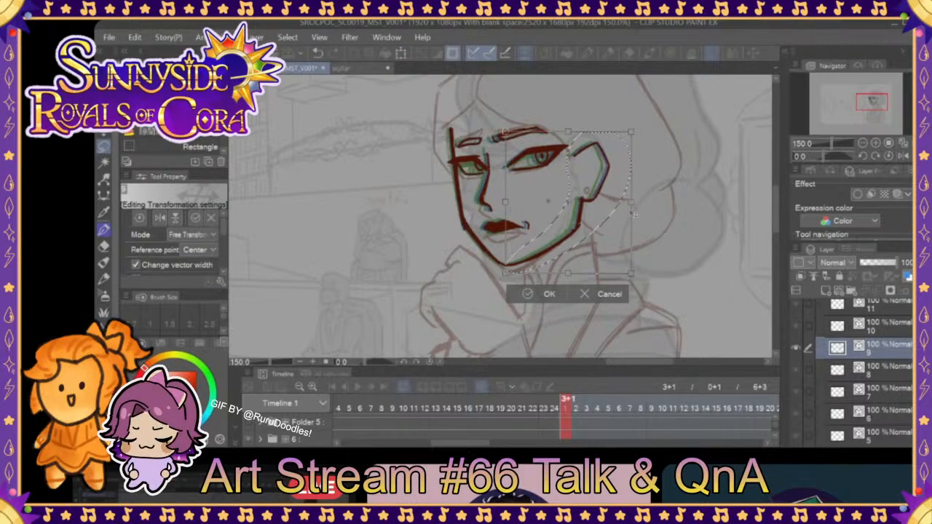
{"action": "left_click", "coordinate": [545, 295]}
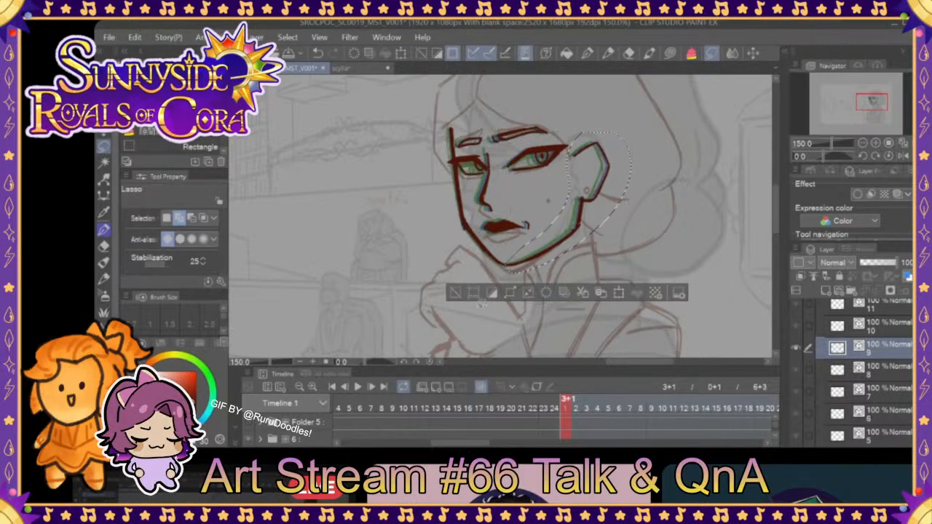
{"action": "left_click", "coordinate": [553, 409]}
{"action": "left_click", "coordinate": [537, 409]}
{"action": "left_click", "coordinate": [563, 409]}
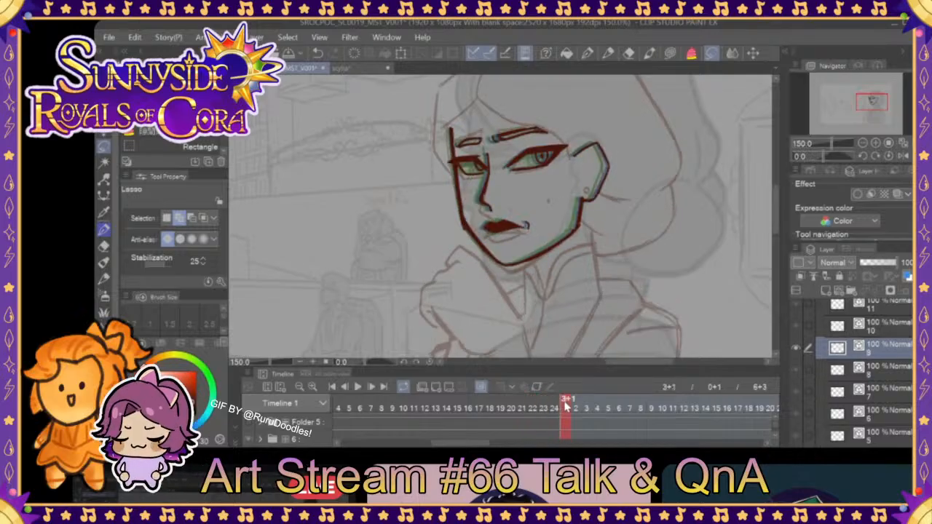
{"action": "left_click", "coordinate": [573, 407]}
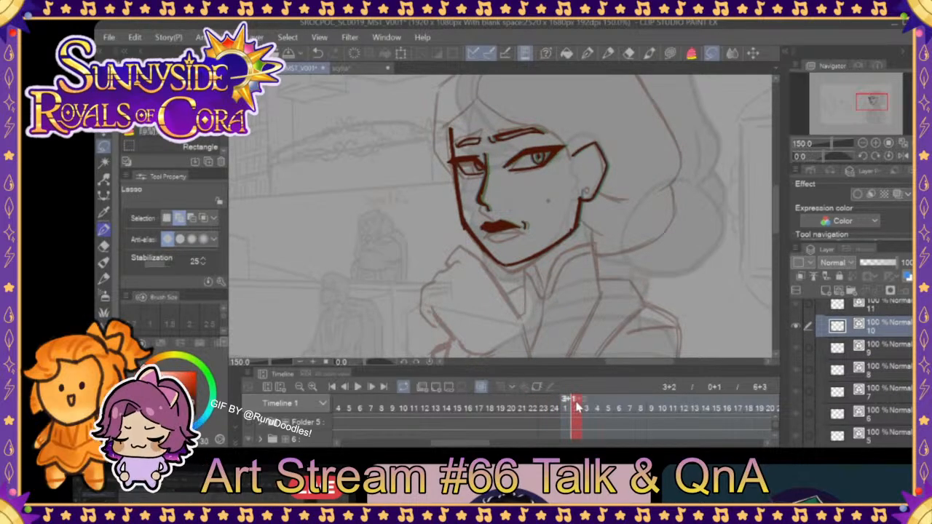
- At frame 3+5, lasso the ear and jawline on cel 11 and pull them slightly inward with Free Transform
{"action": "mouse_move", "coordinate": [578, 408]}
{"action": "left_mouse_down"}
{"action": "mouse_move", "coordinate": [616, 409]}
{"action": "mouse_move", "coordinate": [525, 406]}
{"action": "mouse_move", "coordinate": [611, 410]}
{"action": "left_mouse_up"}
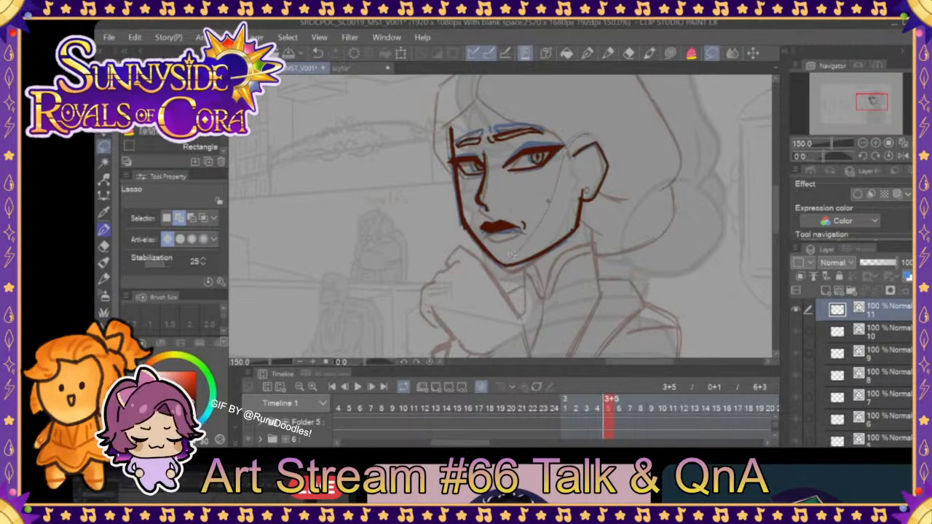
{"action": "left_click_drag", "start_coordinate": [622, 239], "coordinate": [591, 137]}
{"action": "left_click", "coordinate": [625, 299]}
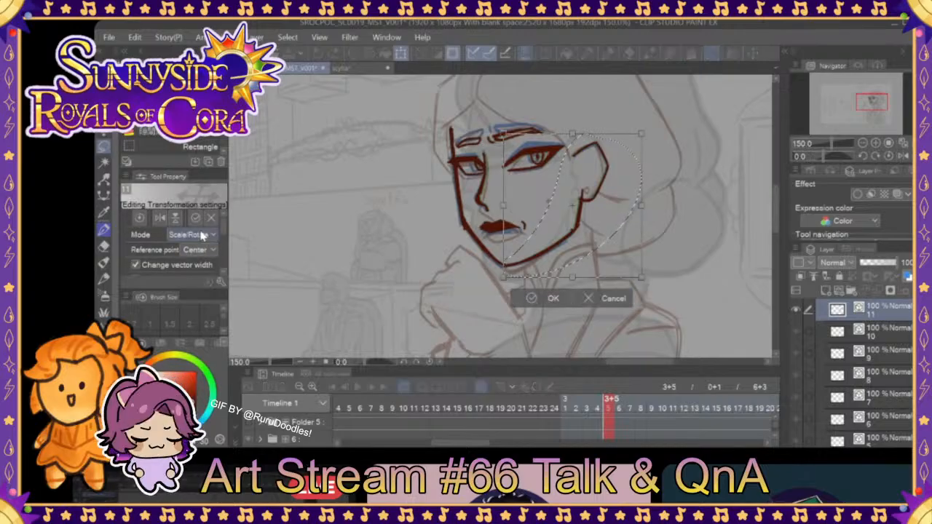
{"action": "left_click", "coordinate": [209, 285]}
{"action": "left_click_drag", "start_coordinate": [640, 205], "coordinate": [637, 208]}
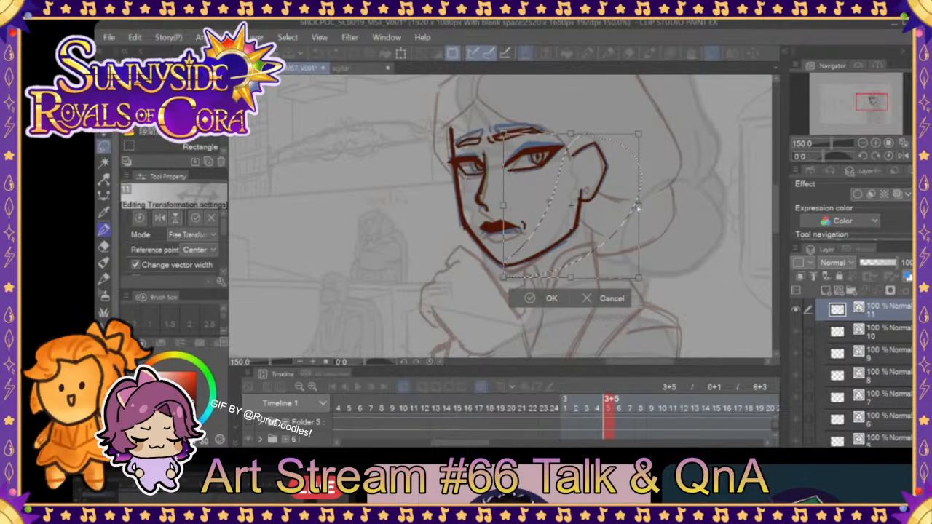
{"action": "left_click", "coordinate": [530, 304]}
- At frame 5+9, lasso the ear and jawline on cel 17, pull them slightly inward with Free Transform, and deselect
{"action": "left_click", "coordinate": [576, 401]}
{"action": "mouse_move", "coordinate": [576, 401]}
{"action": "left_mouse_down"}
{"action": "mouse_move", "coordinate": [489, 401]}
{"action": "mouse_move", "coordinate": [681, 399]}
{"action": "mouse_move", "coordinate": [546, 402]}
{"action": "mouse_move", "coordinate": [578, 410]}
{"action": "mouse_move", "coordinate": [845, 394]}
{"action": "mouse_move", "coordinate": [524, 401]}
{"action": "mouse_move", "coordinate": [838, 396]}
{"action": "mouse_move", "coordinate": [815, 382]}
{"action": "mouse_move", "coordinate": [888, 397]}
{"action": "mouse_move", "coordinate": [374, 411]}
{"action": "mouse_move", "coordinate": [374, 429]}
{"action": "mouse_move", "coordinate": [359, 434]}
{"action": "mouse_move", "coordinate": [377, 425]}
{"action": "left_mouse_up"}
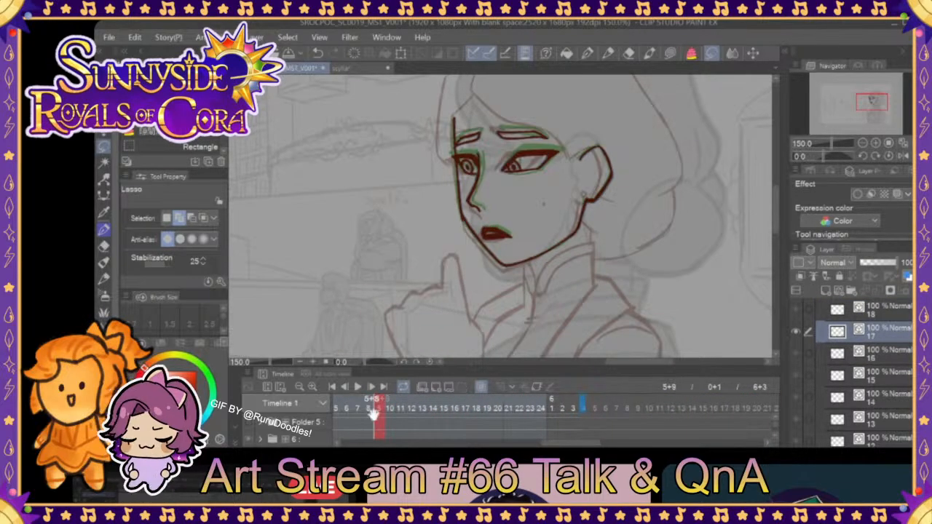
{"action": "left_click_drag", "start_coordinate": [636, 200], "coordinate": [506, 267]}
{"action": "key", "text": "ctrl+t"}
{"action": "left_click", "coordinate": [209, 235]}
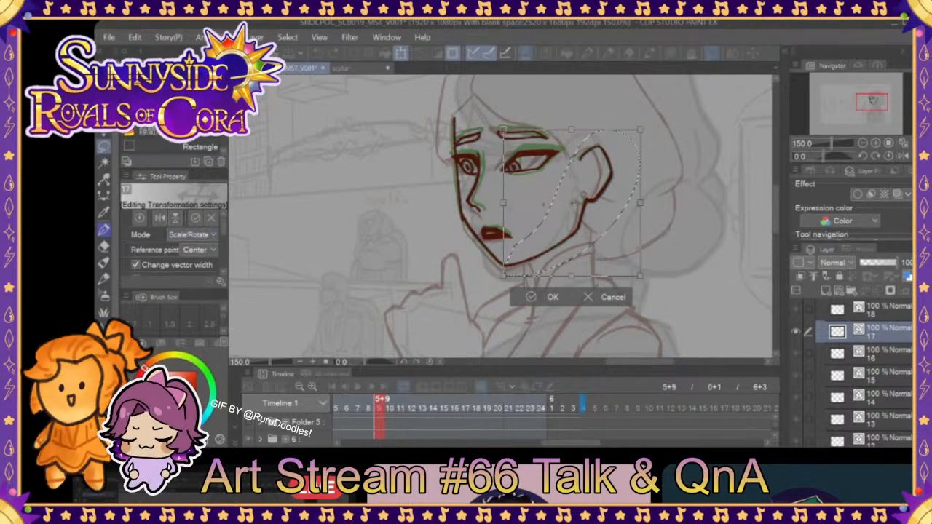
{"action": "left_click", "coordinate": [217, 282]}
{"action": "left_click_drag", "start_coordinate": [639, 203], "coordinate": [640, 208]}
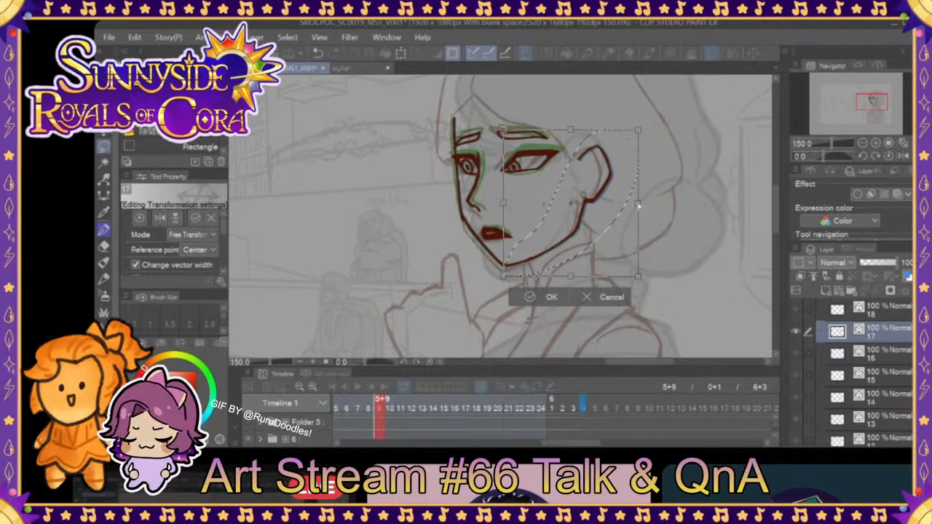
{"action": "left_click", "coordinate": [540, 297]}
{"action": "left_click", "coordinate": [455, 300]}
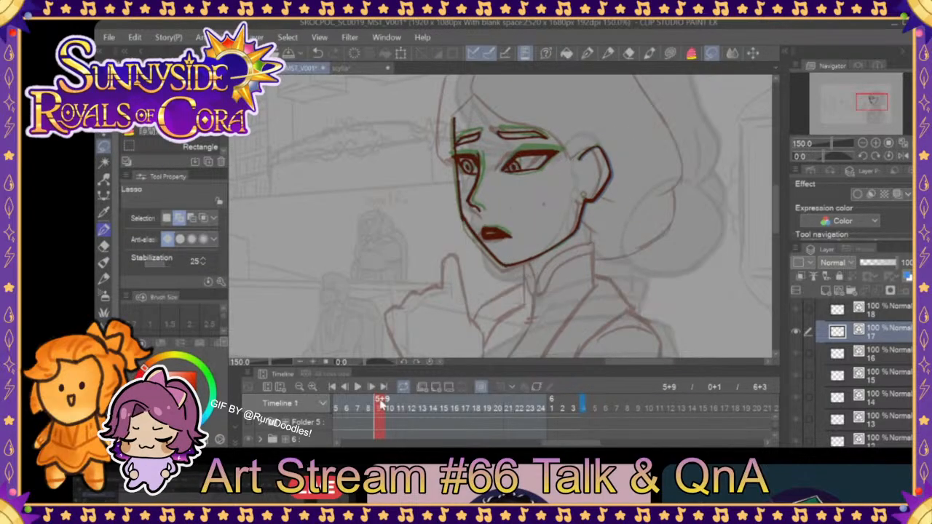
- At frame 5+11, lasso the ear and jawline on cel 18, transform them slightly inward toward the face, and deselect
{"action": "left_click_drag", "start_coordinate": [383, 407], "coordinate": [402, 408]}
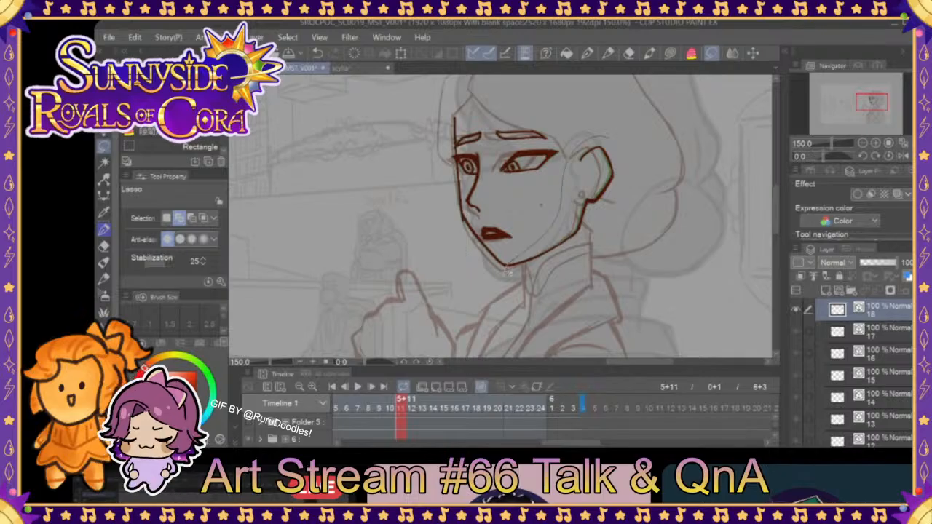
{"action": "left_click_drag", "start_coordinate": [510, 268], "coordinate": [630, 207]}
{"action": "key", "text": "ctrl+t"}
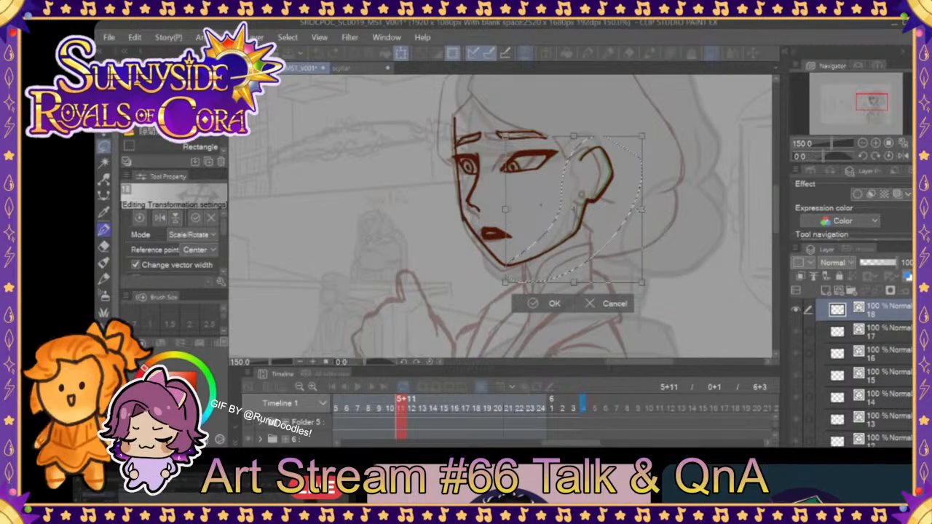
{"action": "left_click", "coordinate": [591, 304]}
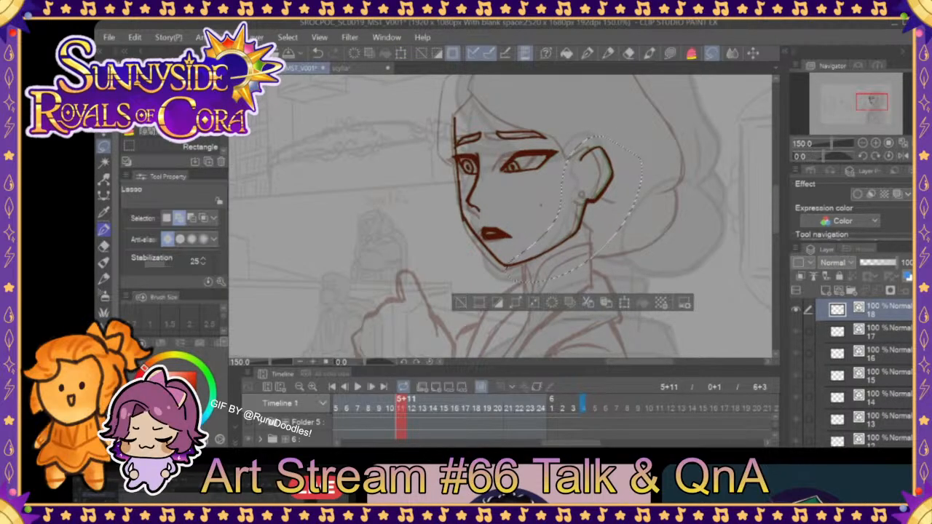
{"action": "left_click", "coordinate": [606, 303]}
{"action": "key", "text": "ctrl"}
{"action": "left_click_drag", "start_coordinate": [642, 211], "coordinate": [638, 212]}
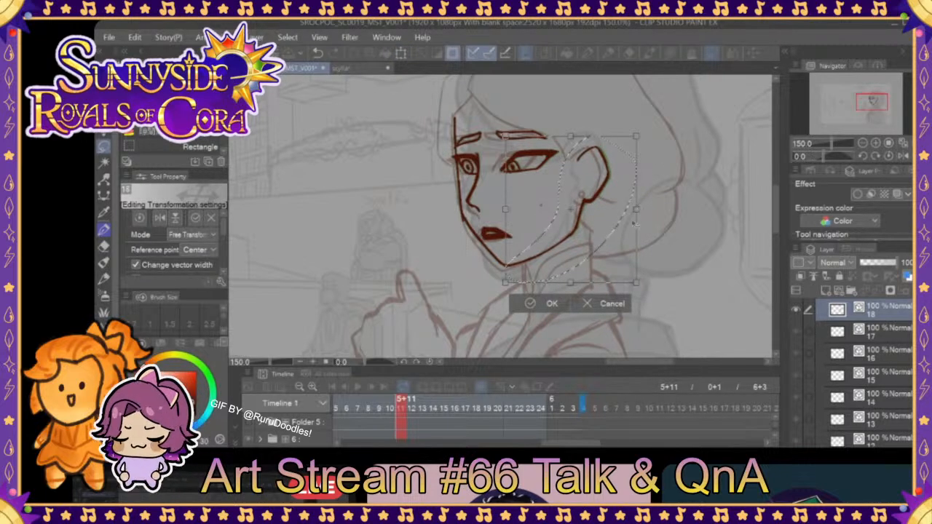
{"action": "left_click", "coordinate": [539, 304]}
{"action": "key", "text": "ctrl+d"}
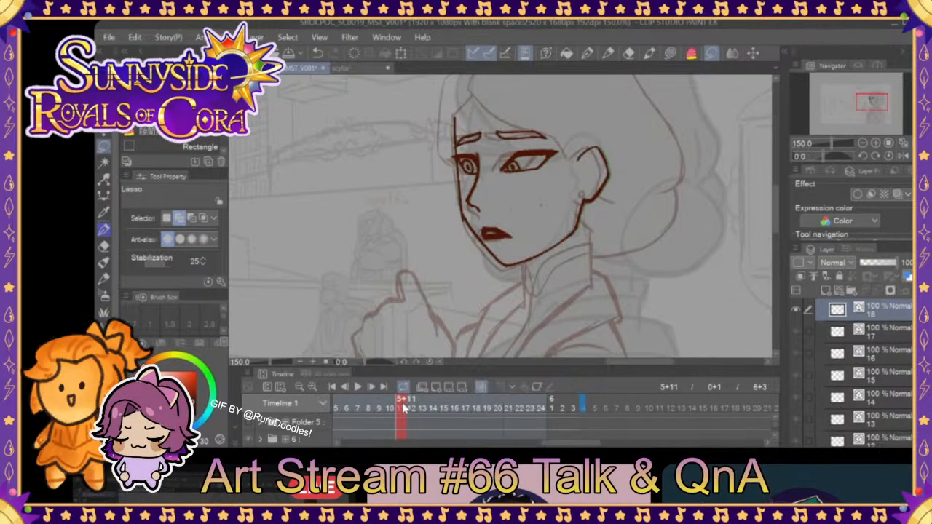
- Play the animation from its first frame to check the head turn, and return to frame 5+11
{"action": "left_click", "coordinate": [360, 405]}
{"action": "left_click_drag", "start_coordinate": [375, 406], "coordinate": [477, 405]}
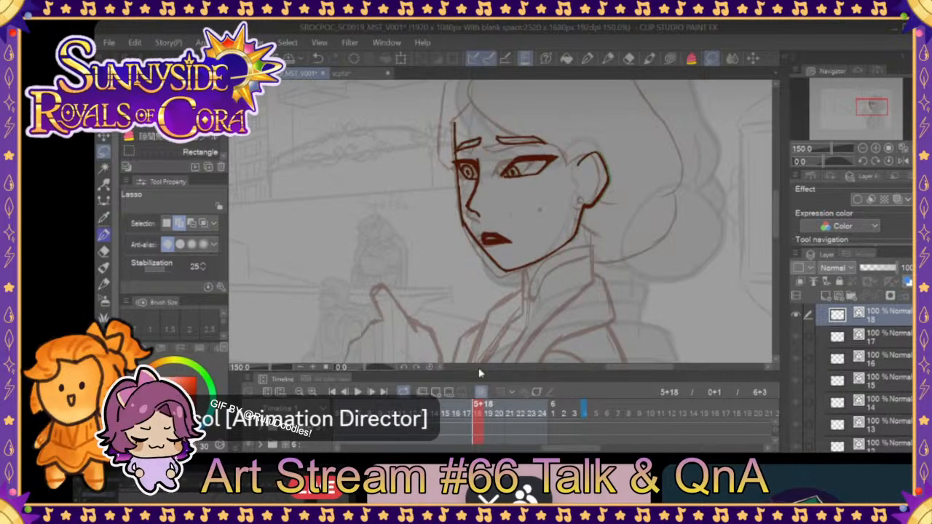
{"action": "left_click", "coordinate": [332, 391]}
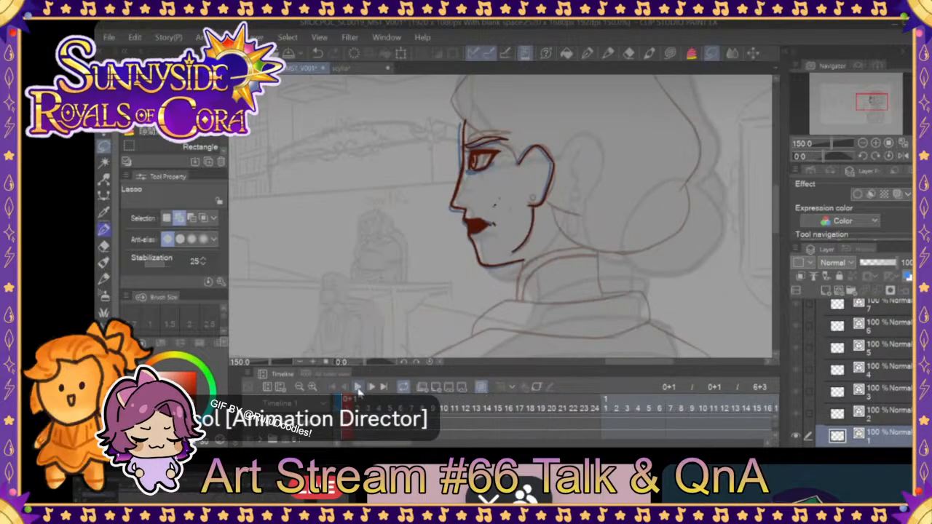
{"action": "left_click", "coordinate": [359, 390]}
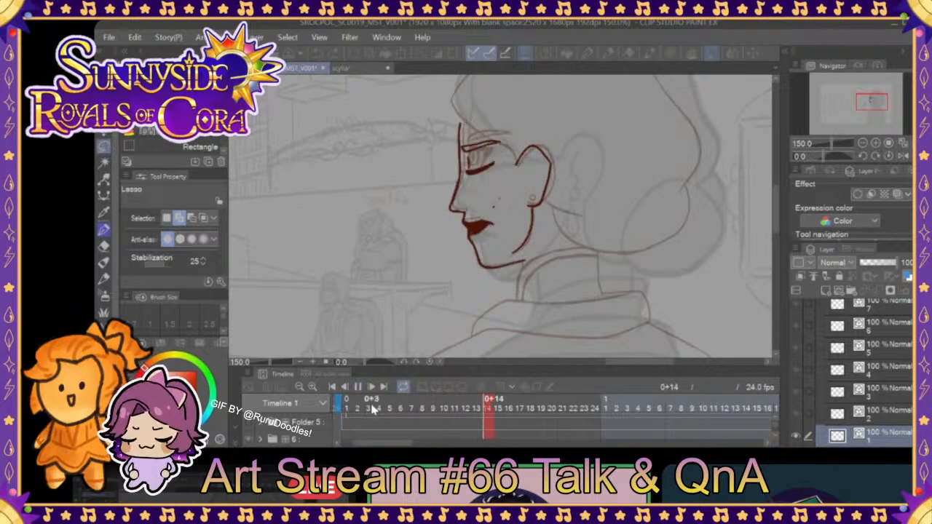
{"action": "left_click", "coordinate": [379, 391]}
{"action": "left_click", "coordinate": [383, 387]}
{"action": "mouse_move", "coordinate": [717, 410]}
{"action": "left_mouse_down"}
{"action": "mouse_move", "coordinate": [507, 418]}
{"action": "mouse_move", "coordinate": [570, 421]}
{"action": "mouse_move", "coordinate": [660, 419]}
{"action": "mouse_move", "coordinate": [519, 419]}
{"action": "mouse_move", "coordinate": [588, 409]}
{"action": "mouse_move", "coordinate": [492, 404]}
{"action": "mouse_move", "coordinate": [590, 395]}
{"action": "left_mouse_up"}
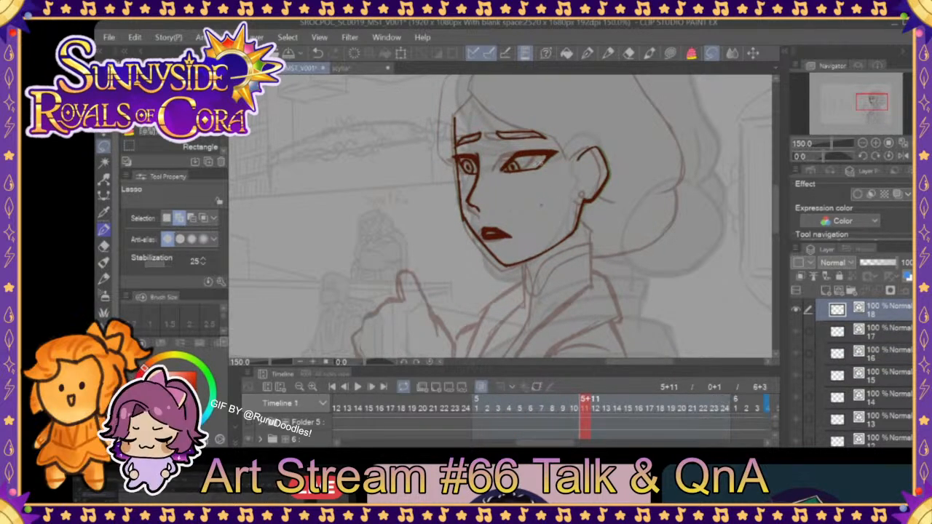
- At frame 5+11, lasso the near eye and its eyebrow on cel 18, nudge them slightly with Free Transform, and deselect
{"action": "mouse_move", "coordinate": [512, 114]}
{"action": "left_mouse_down"}
{"action": "mouse_move", "coordinate": [572, 145]}
{"action": "mouse_move", "coordinate": [562, 121]}
{"action": "left_mouse_up"}
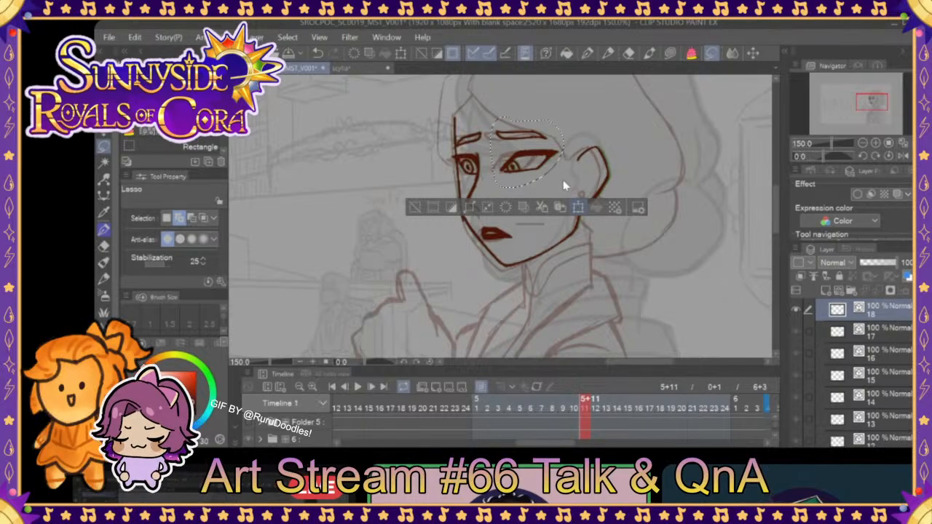
{"action": "left_click", "coordinate": [577, 208]}
{"action": "left_click_drag", "start_coordinate": [546, 177], "coordinate": [545, 177]}
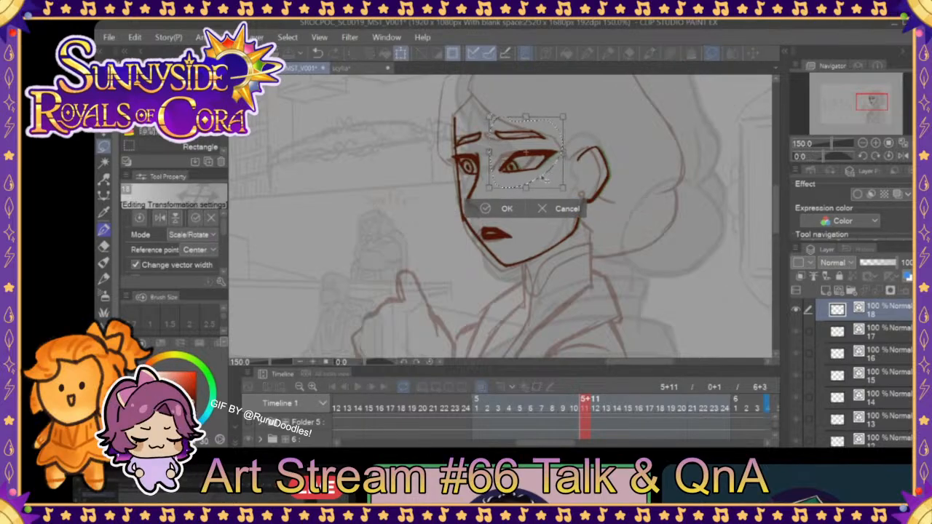
{"action": "left_click", "coordinate": [508, 209]}
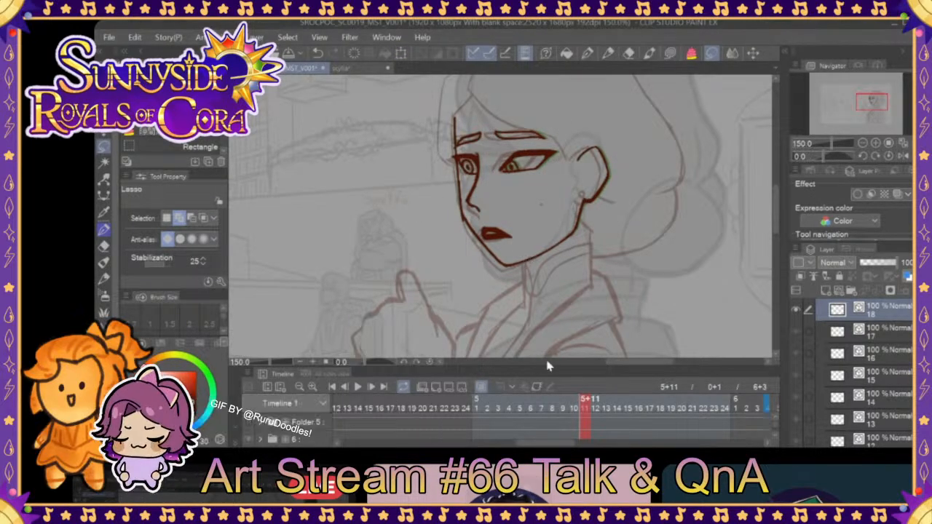
{"action": "left_click", "coordinate": [574, 412]}
{"action": "left_click", "coordinate": [582, 412]}
- Lasso the mouth on cel 18, nudge it slightly with Free Transform, and deselect
{"action": "left_click_drag", "start_coordinate": [508, 216], "coordinate": [509, 221]}
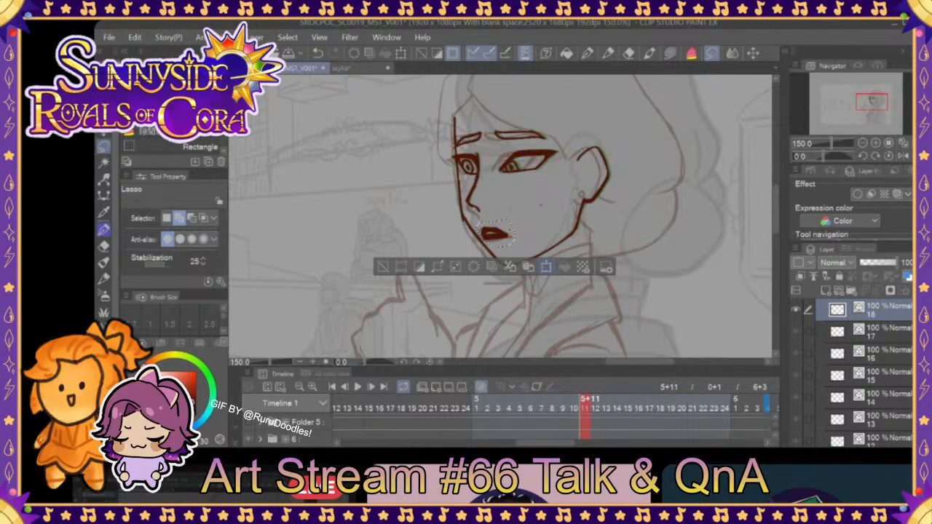
{"action": "key", "text": "ctrl+t"}
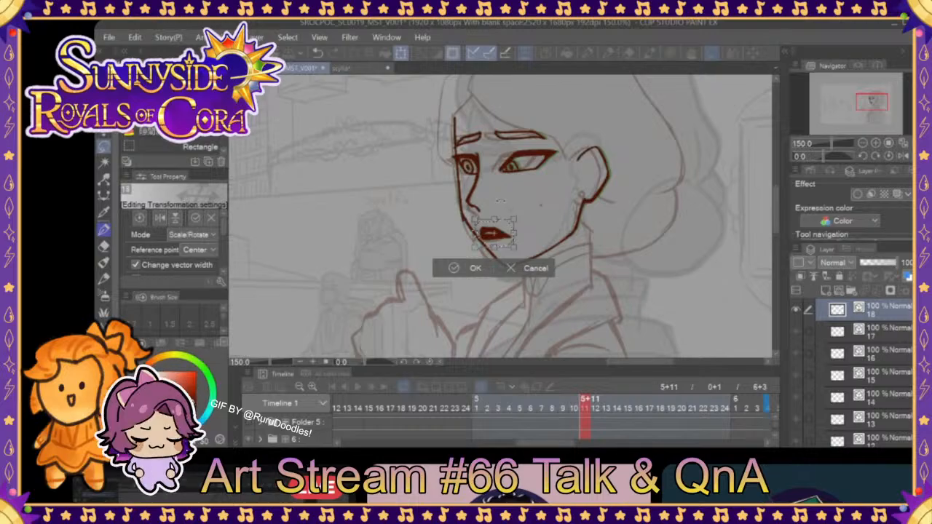
{"action": "left_click", "coordinate": [468, 268]}
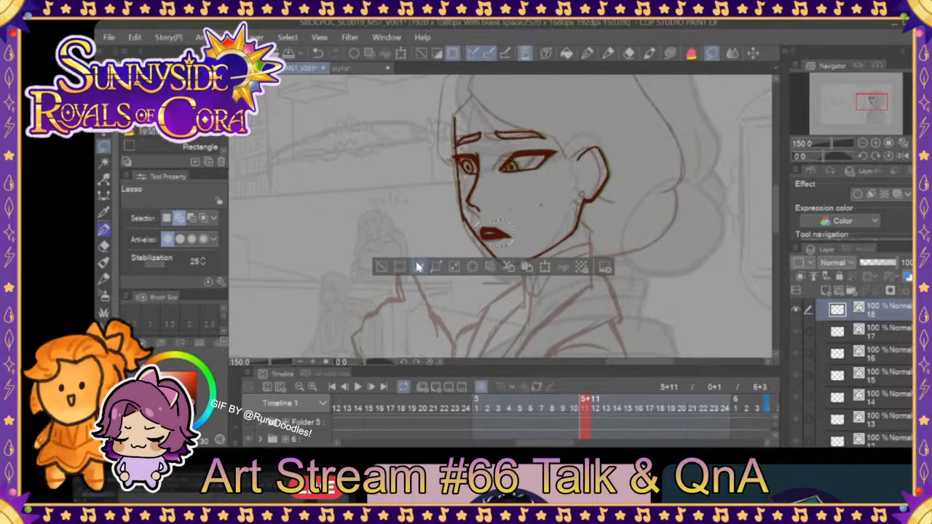
{"action": "left_click", "coordinate": [422, 54]}
- Compare cel 18 with cel 17, and ink a small crease at the inner end of the near eyebrow on cel 18
{"action": "mouse_move", "coordinate": [585, 412]}
{"action": "left_mouse_down"}
{"action": "mouse_move", "coordinate": [522, 412]}
{"action": "mouse_move", "coordinate": [614, 411]}
{"action": "mouse_move", "coordinate": [482, 410]}
{"action": "mouse_move", "coordinate": [616, 407]}
{"action": "mouse_move", "coordinate": [566, 408]}
{"action": "left_mouse_up"}
{"action": "left_click", "coordinate": [608, 53]}
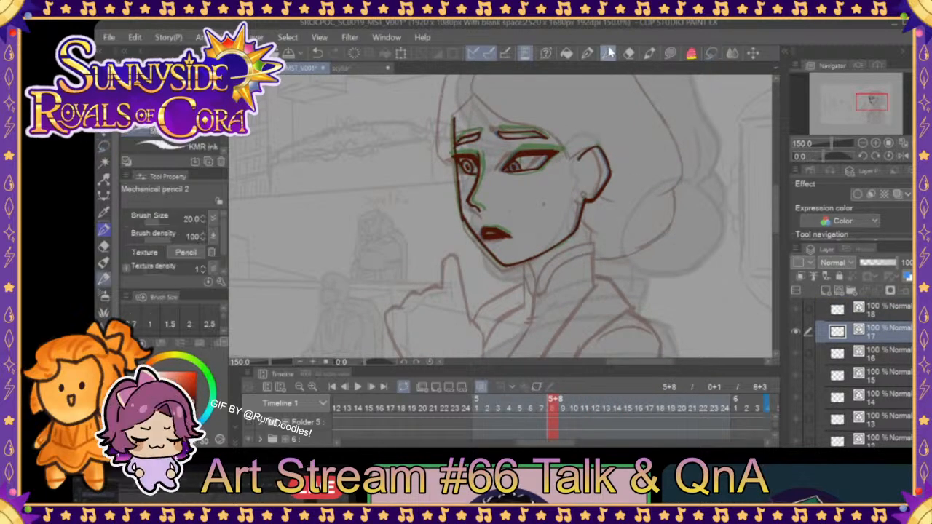
{"action": "left_click", "coordinate": [589, 53]}
{"action": "left_click_drag", "start_coordinate": [492, 129], "coordinate": [498, 137]}
{"action": "left_click_drag", "start_coordinate": [567, 412], "coordinate": [595, 408]}
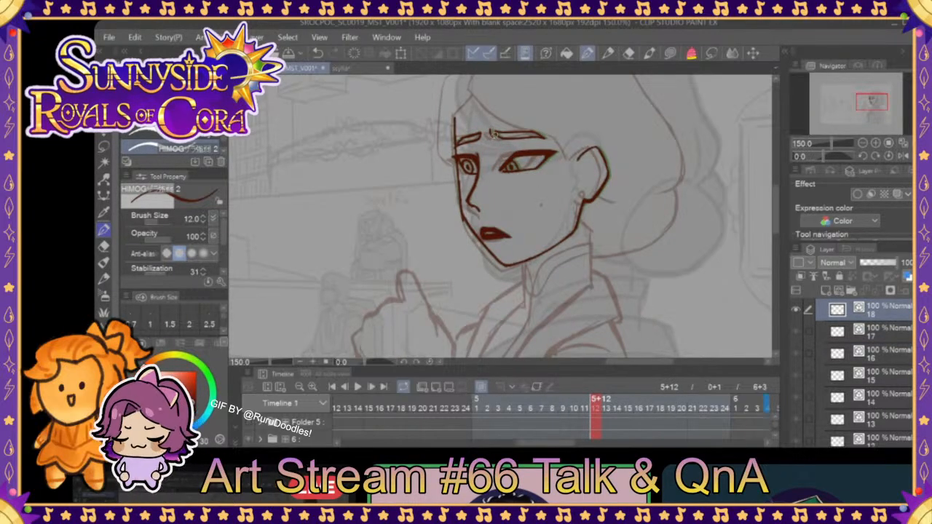
- Play the whole animation again from the first frame and scrub through the opening frames to about 1+14
{"action": "left_click_drag", "start_coordinate": [594, 413], "coordinate": [401, 424]}
{"action": "left_click", "coordinate": [334, 387]}
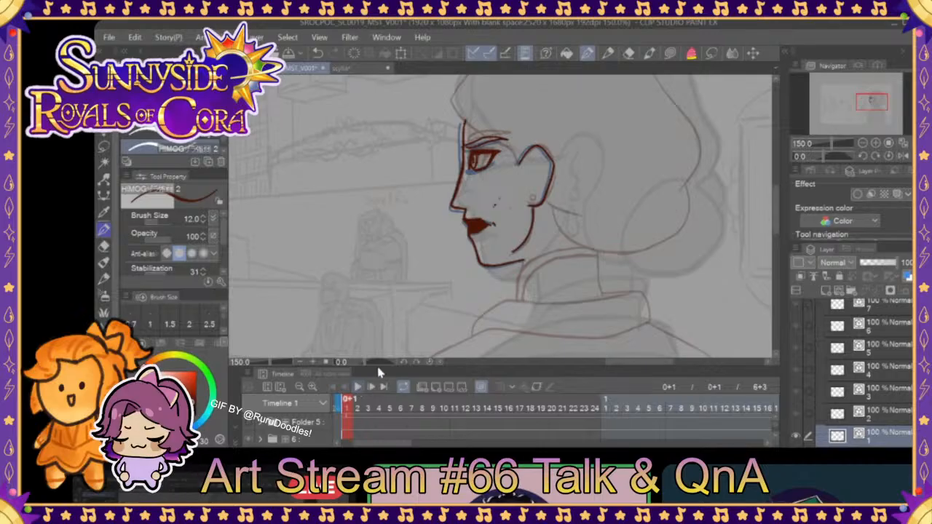
{"action": "left_click", "coordinate": [357, 386]}
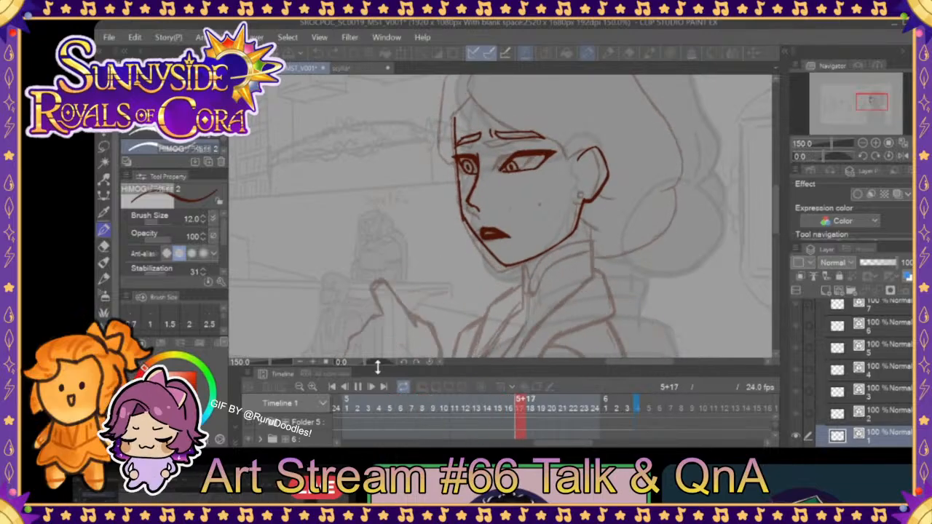
{"action": "key", "text": "space"}
{"action": "left_click", "coordinate": [639, 400]}
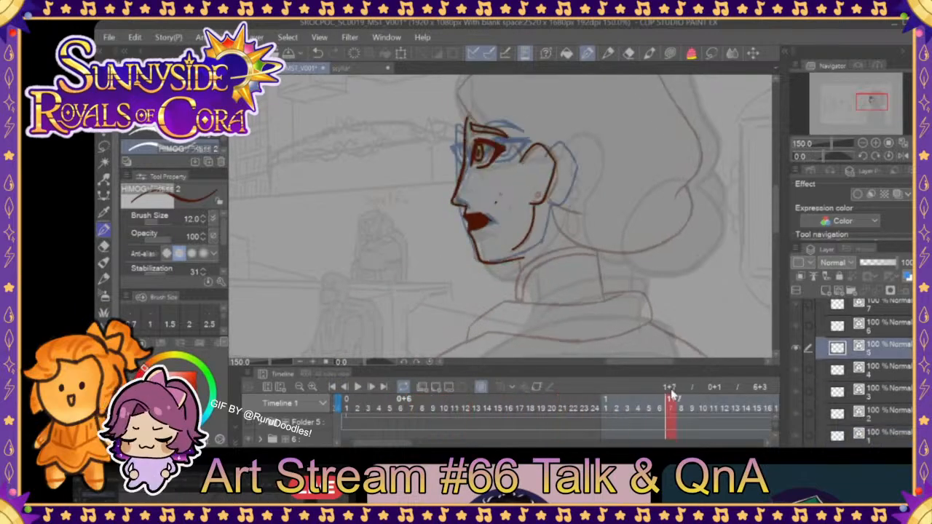
{"action": "key", "text": "space"}
{"action": "left_click_drag", "start_coordinate": [339, 404], "coordinate": [739, 405]}
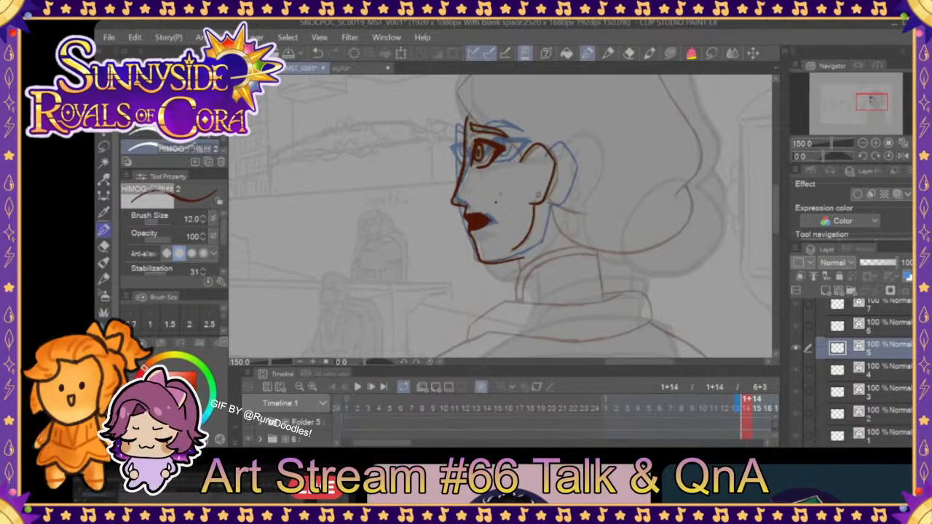
- Step through the frames to 3+1 and examine the mouth and jawline on cel 9 up close against the onion skin
{"action": "mouse_move", "coordinate": [406, 444]}
{"action": "left_mouse_down"}
{"action": "mouse_move", "coordinate": [427, 444]}
{"action": "mouse_move", "coordinate": [447, 425]}
{"action": "mouse_move", "coordinate": [426, 443]}
{"action": "left_mouse_up"}
{"action": "left_click", "coordinate": [595, 405]}
{"action": "left_click_drag", "start_coordinate": [394, 405], "coordinate": [403, 403]}
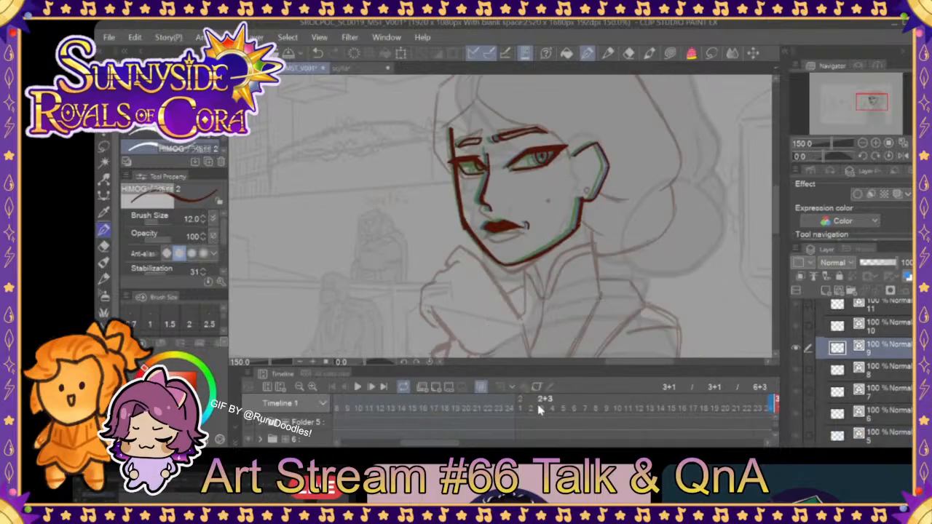
{"action": "left_click_drag", "start_coordinate": [447, 443], "coordinate": [482, 436]}
{"action": "mouse_move", "coordinate": [430, 412]}
{"action": "left_mouse_down"}
{"action": "mouse_move", "coordinate": [620, 409]}
{"action": "mouse_move", "coordinate": [420, 409]}
{"action": "mouse_move", "coordinate": [482, 401]}
{"action": "mouse_move", "coordinate": [429, 405]}
{"action": "left_mouse_up"}
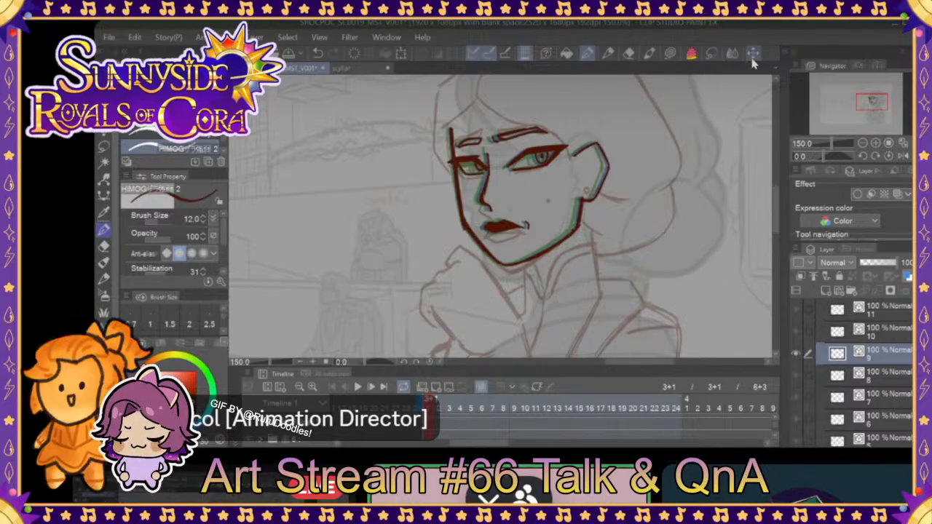
{"action": "key", "text": "k"}
{"action": "scroll", "coordinate": [834, 97], "scroll_direction": "up", "scroll_amount": 3}
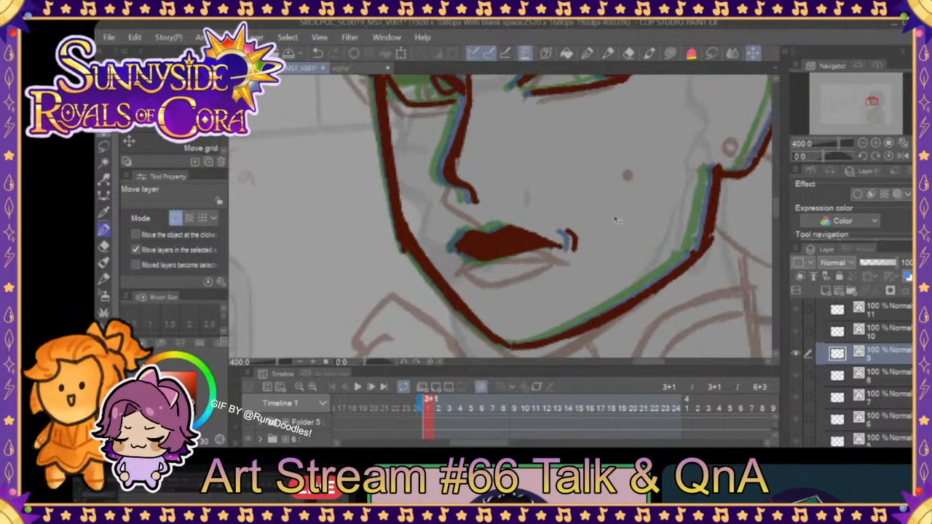
{"action": "scroll", "coordinate": [856, 139], "scroll_direction": "down", "scroll_amount": 4}
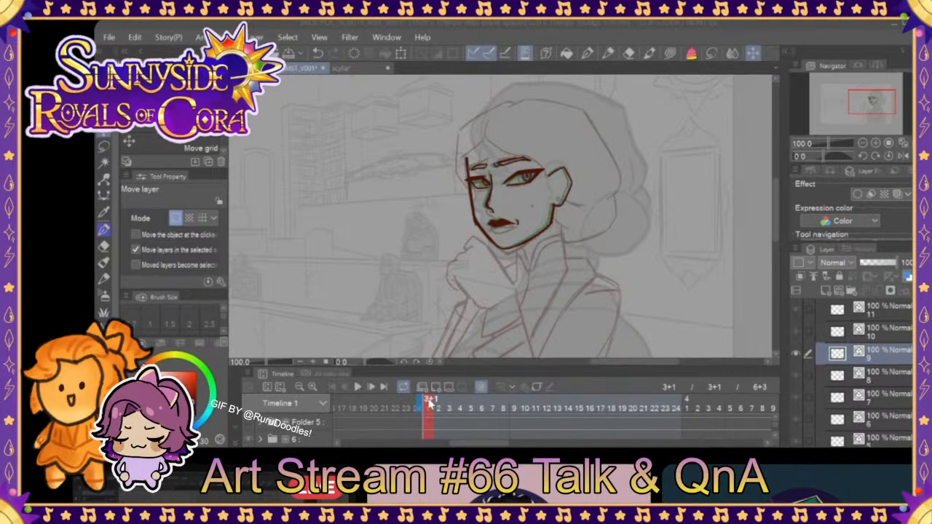
- Compare the face between frames 3+1 and 4+8, and play the rest of the animation through to the last frame
{"action": "mouse_move", "coordinate": [531, 403]}
{"action": "left_mouse_down"}
{"action": "mouse_move", "coordinate": [739, 402]}
{"action": "mouse_move", "coordinate": [559, 402]}
{"action": "mouse_move", "coordinate": [746, 415]}
{"action": "left_mouse_up"}
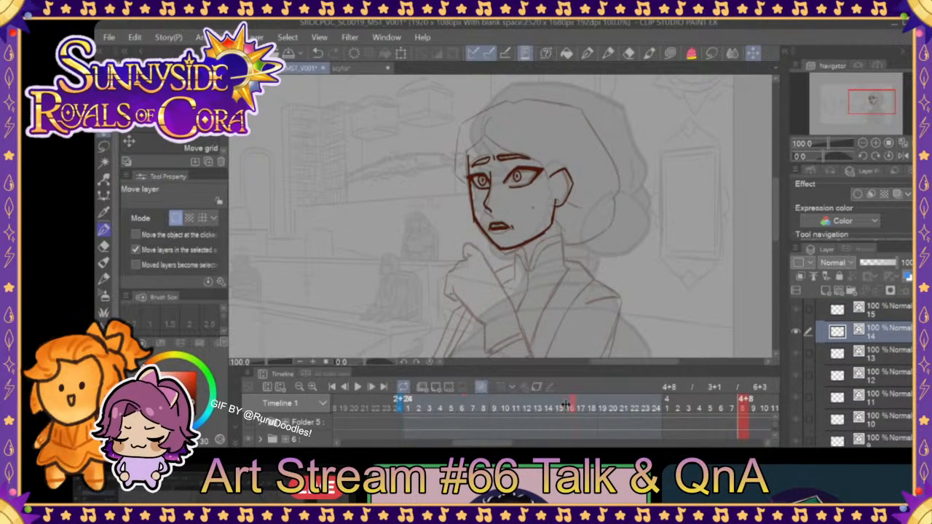
{"action": "left_click_drag", "start_coordinate": [564, 405], "coordinate": [610, 432]}
{"action": "scroll", "coordinate": [504, 445], "scroll_direction": "right", "scroll_amount": 5}
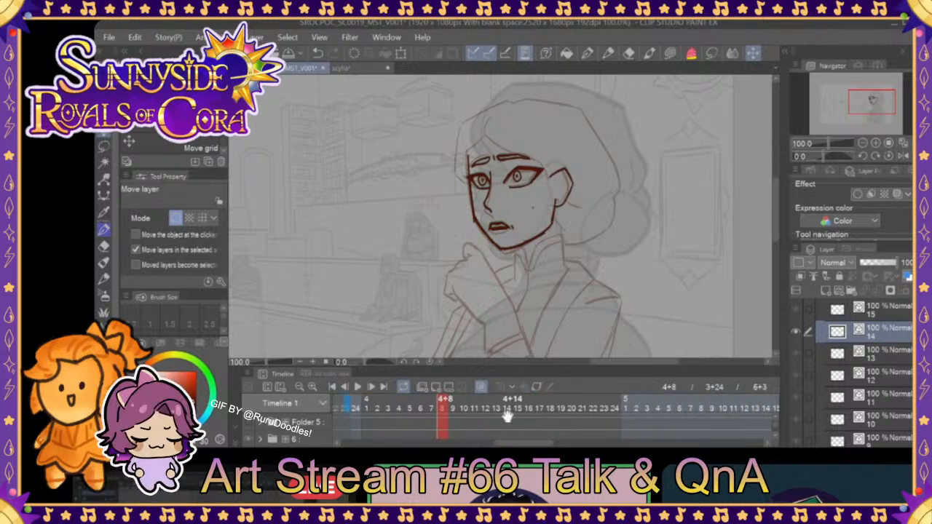
{"action": "left_click_drag", "start_coordinate": [428, 410], "coordinate": [358, 412]}
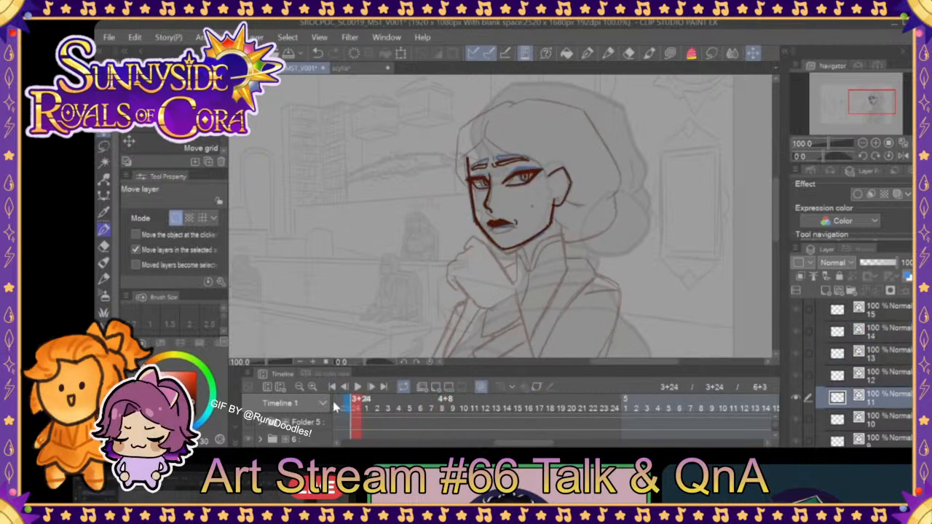
{"action": "left_click", "coordinate": [399, 410]}
{"action": "mouse_move", "coordinate": [445, 412]}
{"action": "left_mouse_down"}
{"action": "mouse_move", "coordinate": [813, 409]}
{"action": "mouse_move", "coordinate": [819, 397]}
{"action": "mouse_move", "coordinate": [457, 422]}
{"action": "mouse_move", "coordinate": [339, 406]}
{"action": "left_mouse_up"}
{"action": "left_click", "coordinate": [367, 386]}
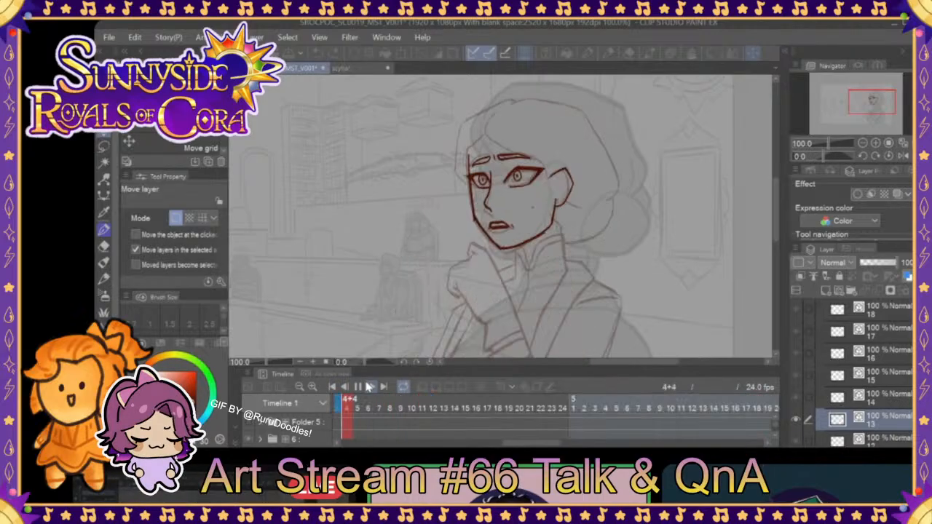
{"action": "left_click", "coordinate": [384, 390]}
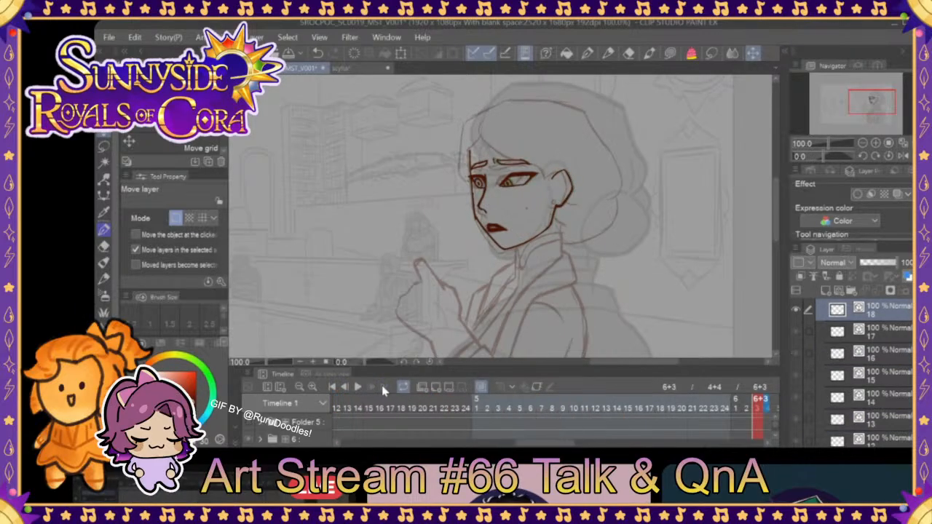
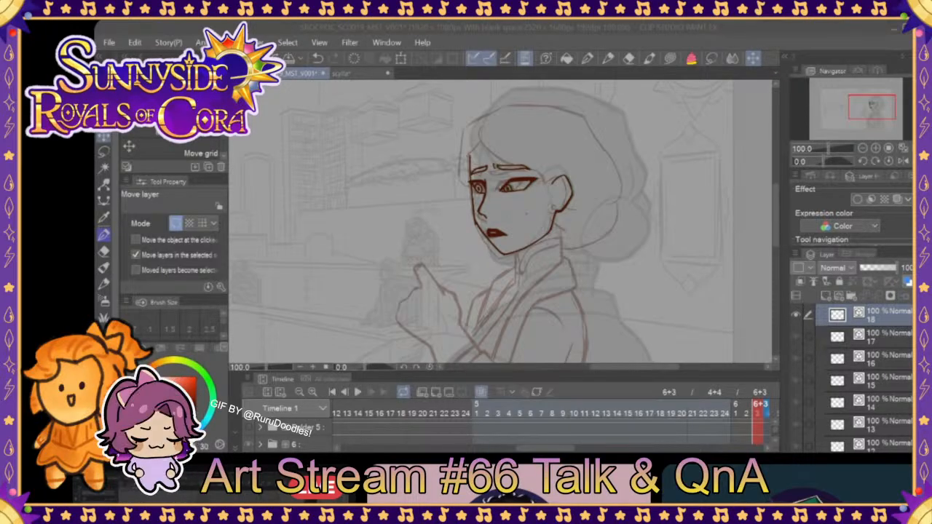
- Add cel 19 at frame 5+14, replacing its blank drawing with a copy of the inked face from cel 18
{"action": "mouse_move", "coordinate": [510, 407]}
{"action": "left_mouse_down"}
{"action": "mouse_move", "coordinate": [459, 406]}
{"action": "mouse_move", "coordinate": [609, 391]}
{"action": "mouse_move", "coordinate": [723, 396]}
{"action": "mouse_move", "coordinate": [543, 399]}
{"action": "mouse_move", "coordinate": [706, 403]}
{"action": "left_mouse_up"}
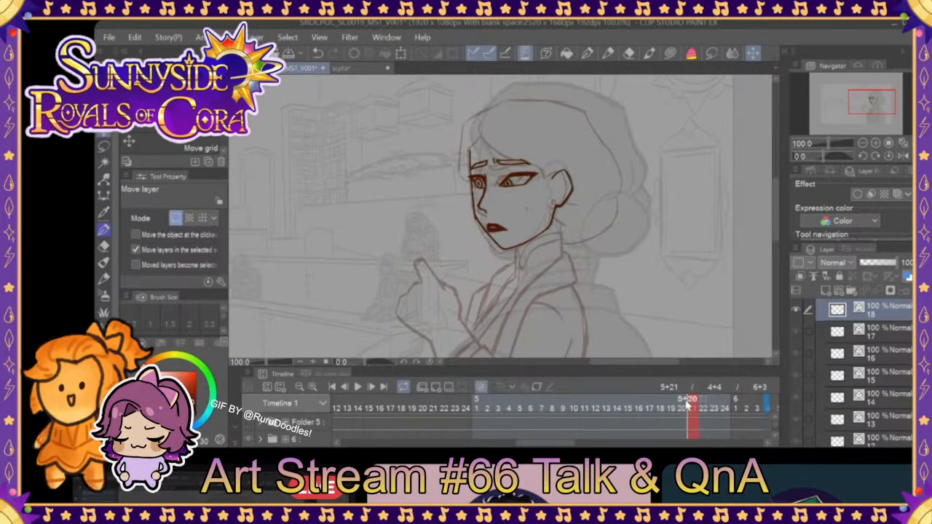
{"action": "left_click_drag", "start_coordinate": [691, 409], "coordinate": [586, 413]}
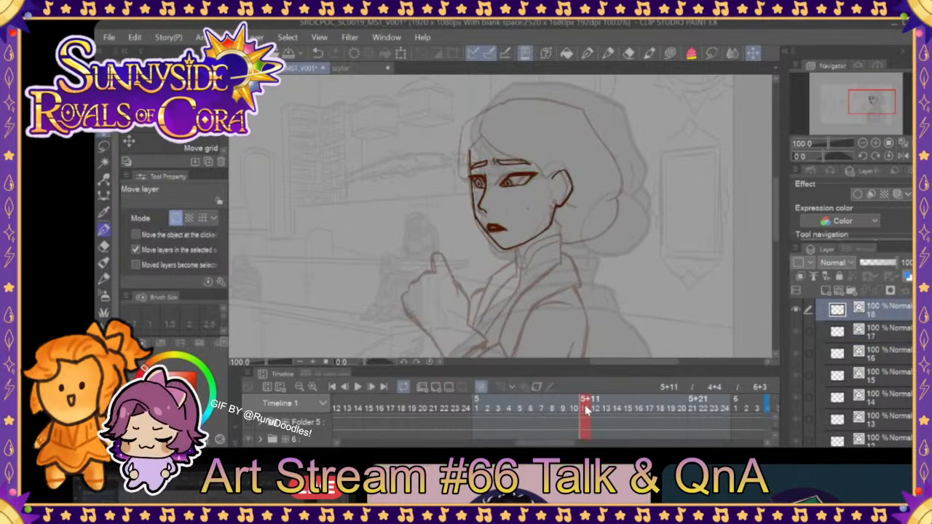
{"action": "left_click", "coordinate": [437, 388]}
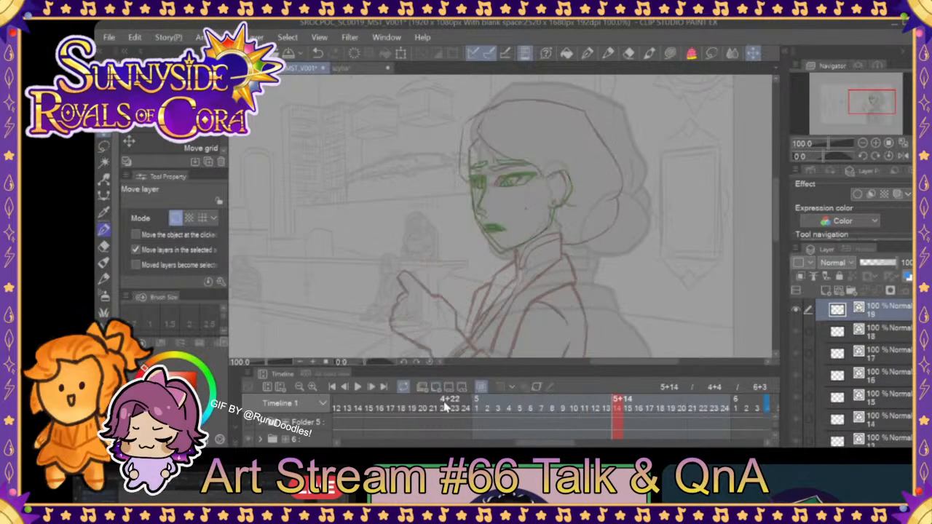
{"action": "left_click", "coordinate": [775, 436]}
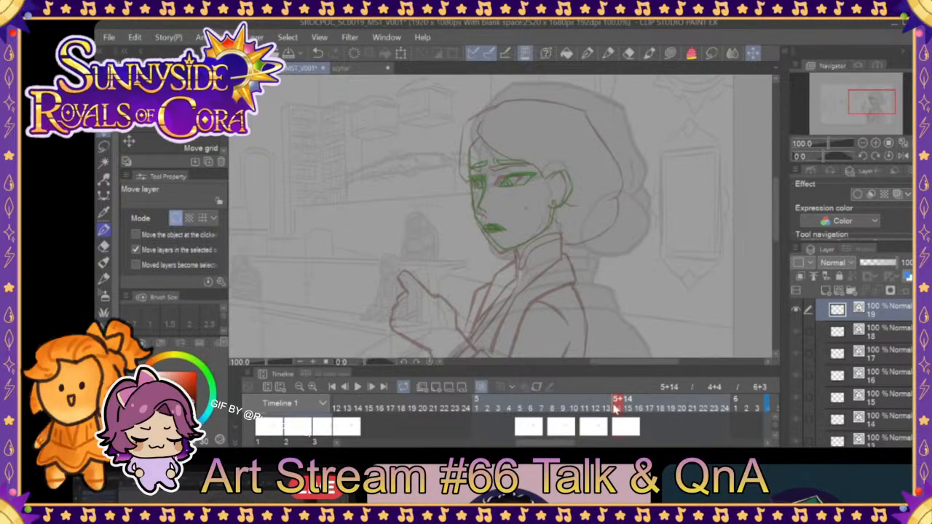
{"action": "left_click_drag", "start_coordinate": [619, 411], "coordinate": [609, 409]}
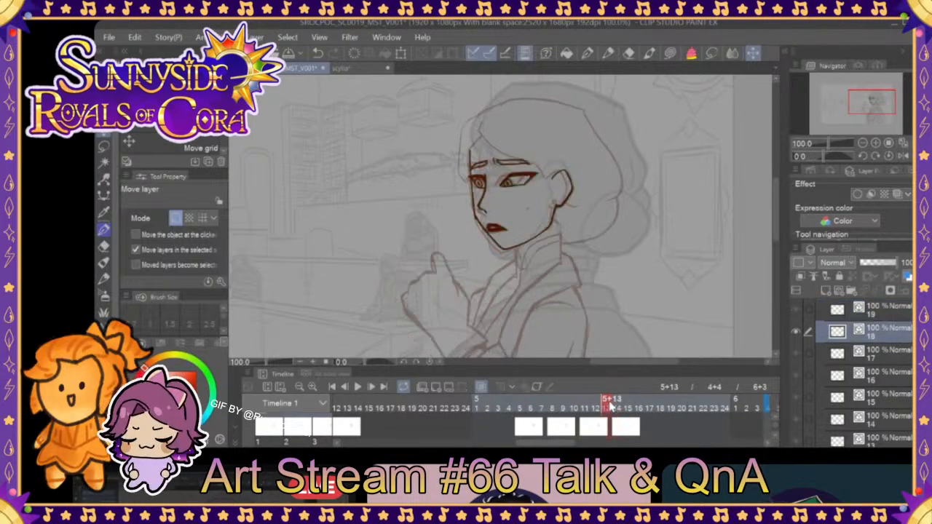
{"action": "left_click", "coordinate": [884, 313]}
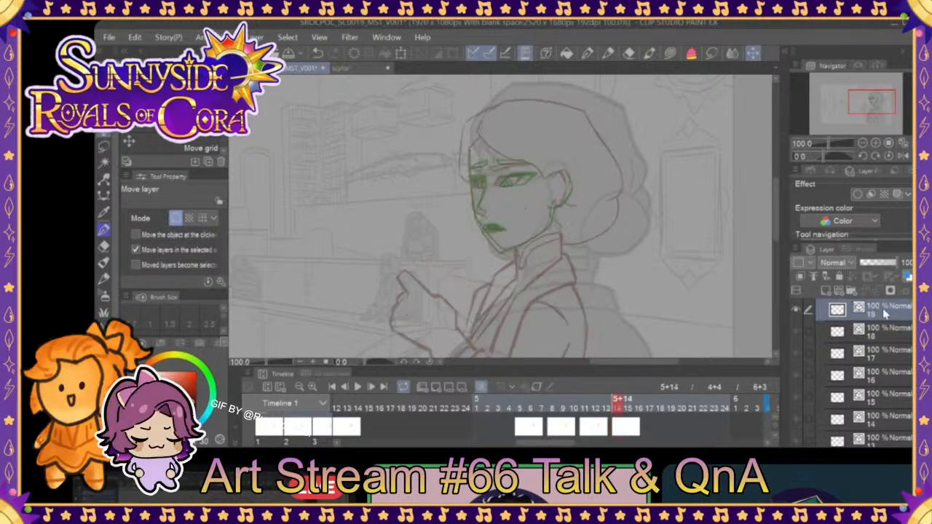
{"action": "left_click", "coordinate": [826, 291]}
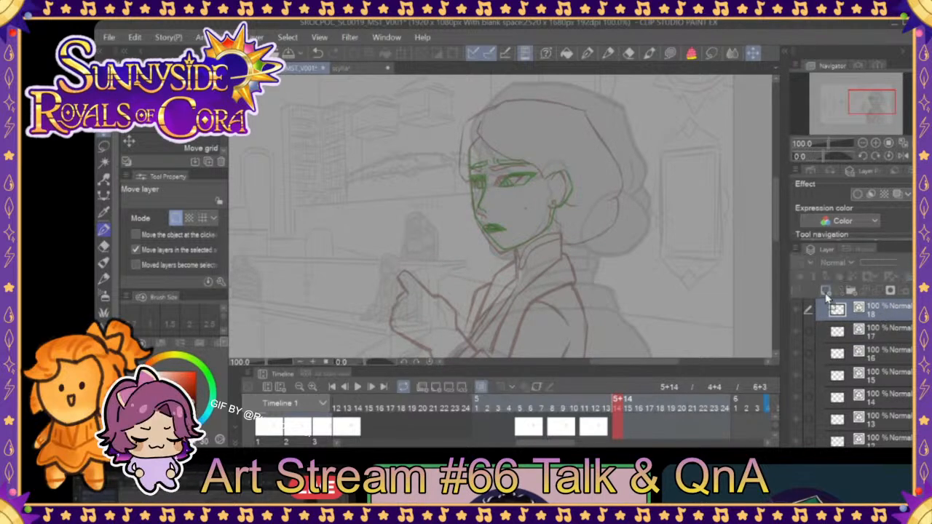
{"action": "key", "text": "ctrl+z"}
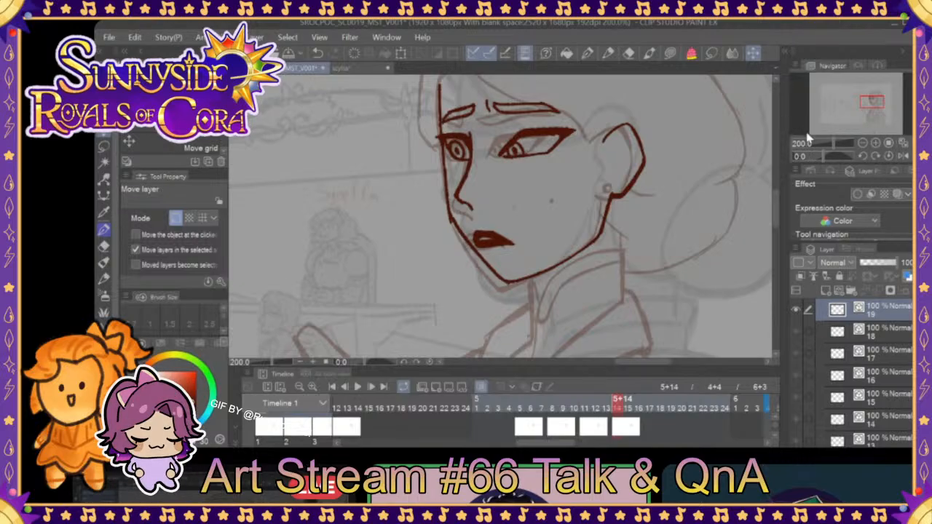
{"action": "left_click_drag", "start_coordinate": [876, 101], "coordinate": [874, 100]}
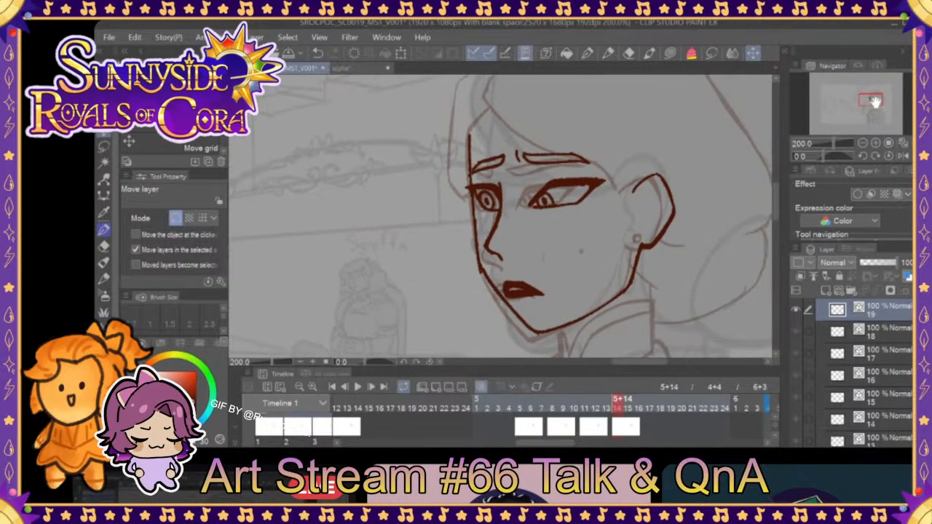
- Lasso the nose line on cel 19 and nudge it slightly toward the front contour of the face
{"action": "left_click", "coordinate": [711, 53]}
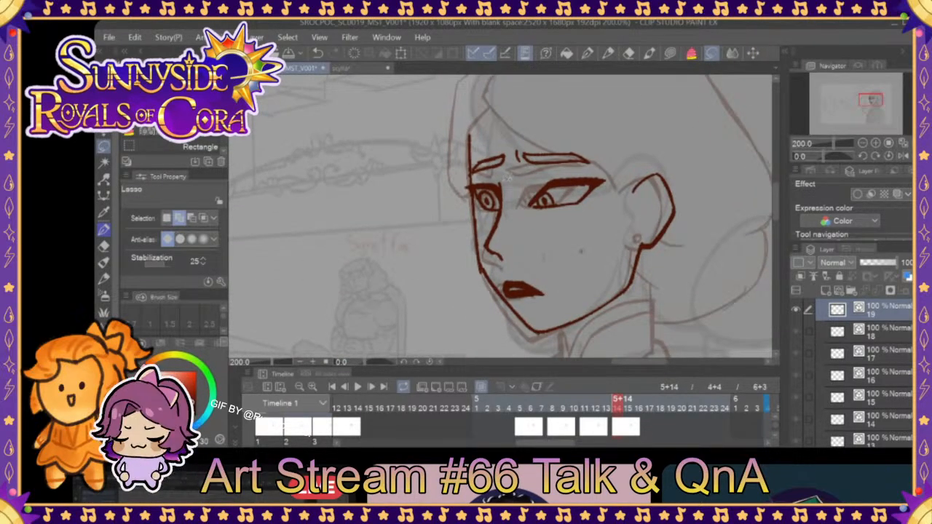
{"action": "mouse_move", "coordinate": [500, 186]}
{"action": "left_mouse_down"}
{"action": "mouse_move", "coordinate": [486, 241]}
{"action": "mouse_move", "coordinate": [515, 248]}
{"action": "mouse_move", "coordinate": [502, 187]}
{"action": "left_mouse_up"}
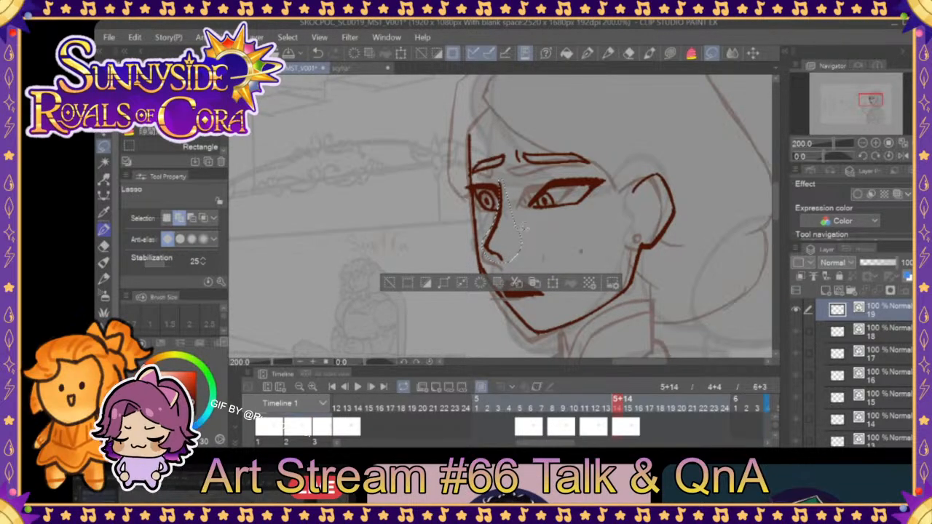
{"action": "left_click", "coordinate": [551, 282]}
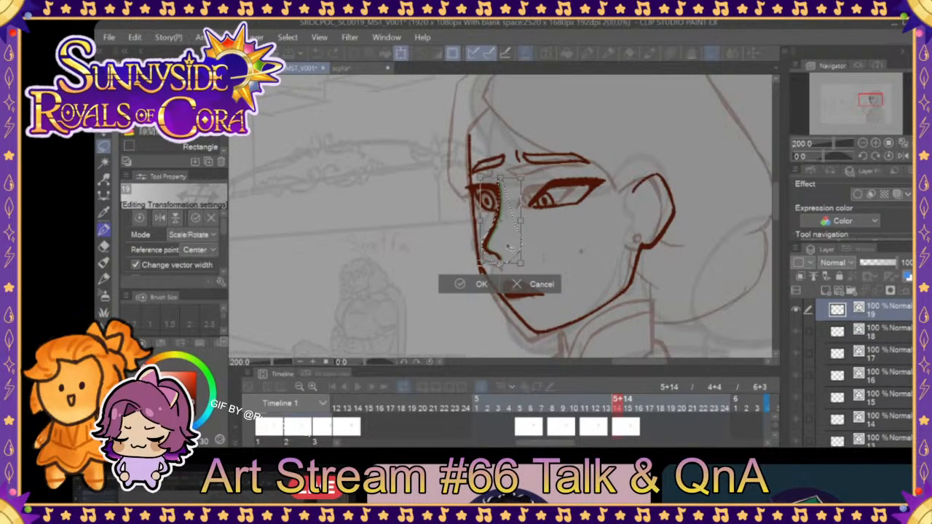
{"action": "left_click_drag", "start_coordinate": [509, 247], "coordinate": [508, 248]}
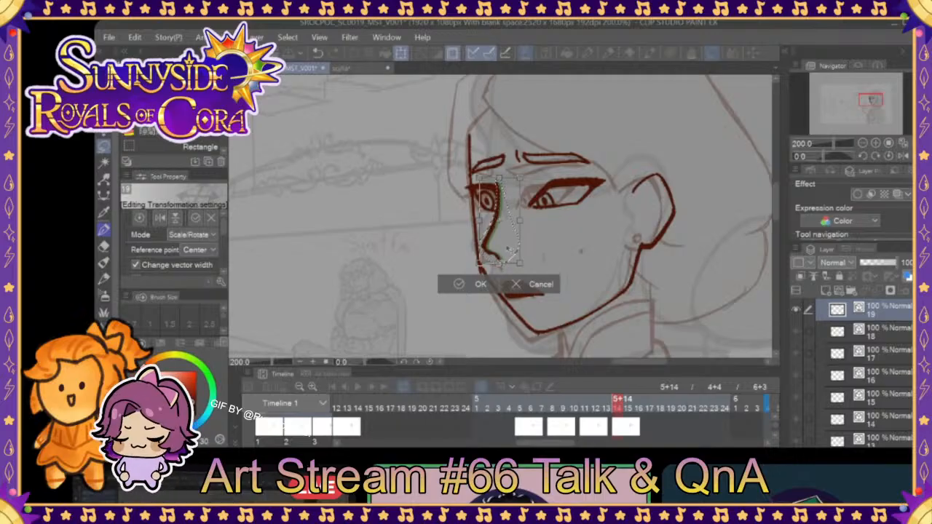
{"action": "left_click", "coordinate": [460, 286]}
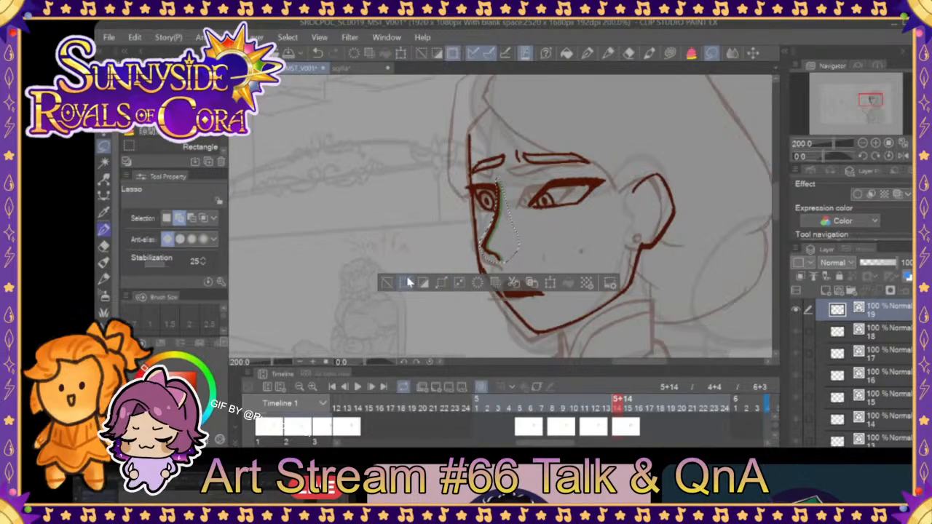
{"action": "left_click", "coordinate": [392, 284]}
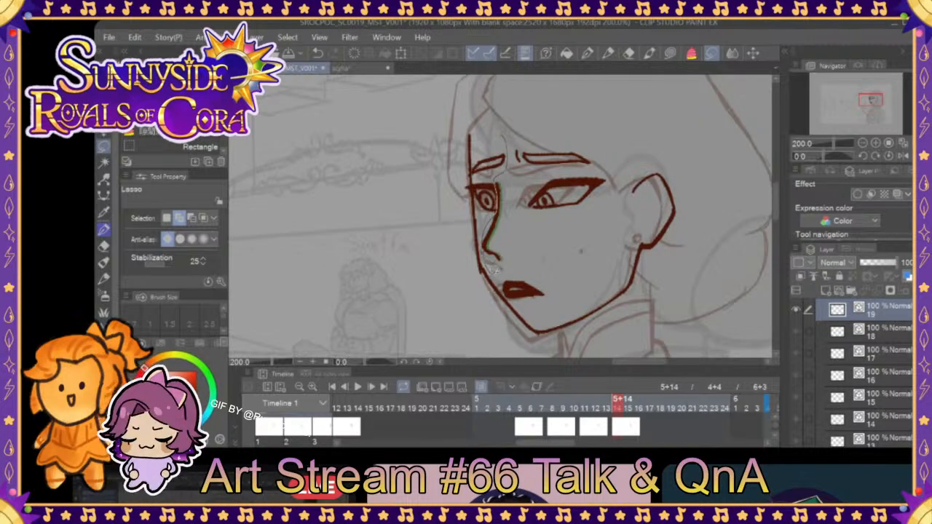
- Lasso the front face contour with the far eye and brow, and squeeze it slightly inward with Free Transform
{"action": "left_click_drag", "start_coordinate": [492, 269], "coordinate": [501, 137]}
{"action": "left_click", "coordinate": [317, 53]}
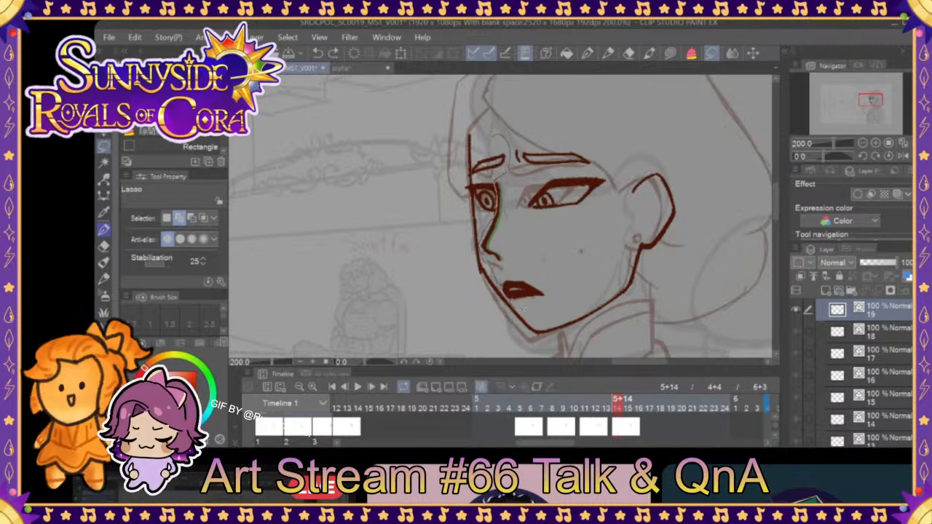
{"action": "mouse_move", "coordinate": [544, 335]}
{"action": "left_mouse_down"}
{"action": "mouse_move", "coordinate": [427, 185]}
{"action": "mouse_move", "coordinate": [465, 111]}
{"action": "left_mouse_up"}
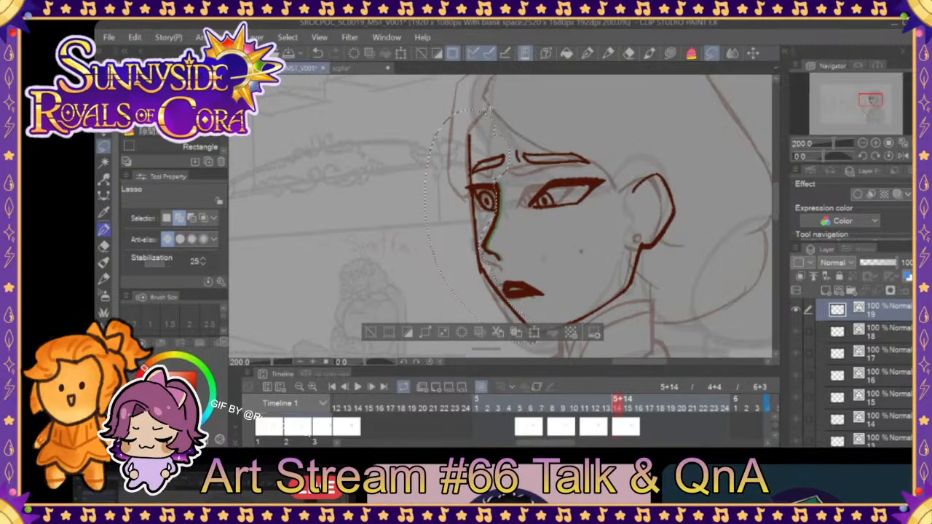
{"action": "key", "text": "ctrl+t"}
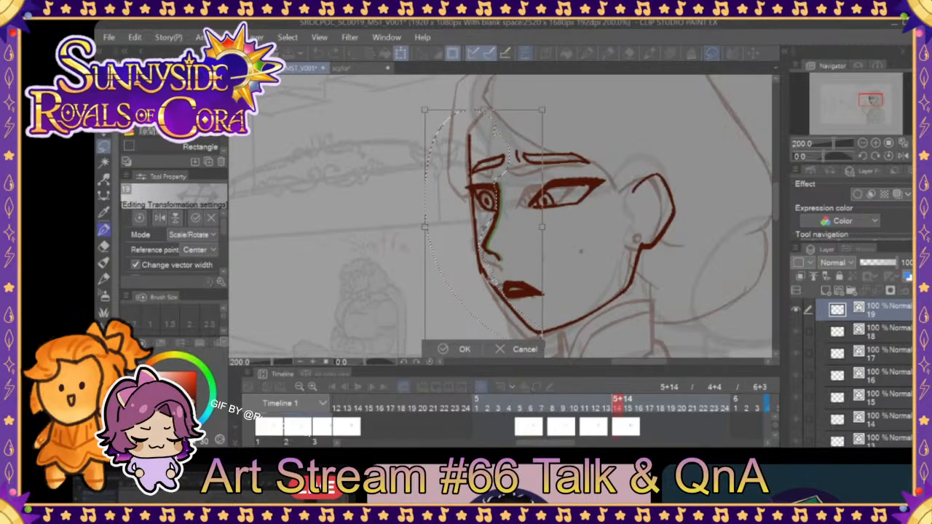
{"action": "left_click", "coordinate": [190, 234]}
{"action": "left_click", "coordinate": [201, 290]}
{"action": "left_click_drag", "start_coordinate": [425, 229], "coordinate": [427, 228]}
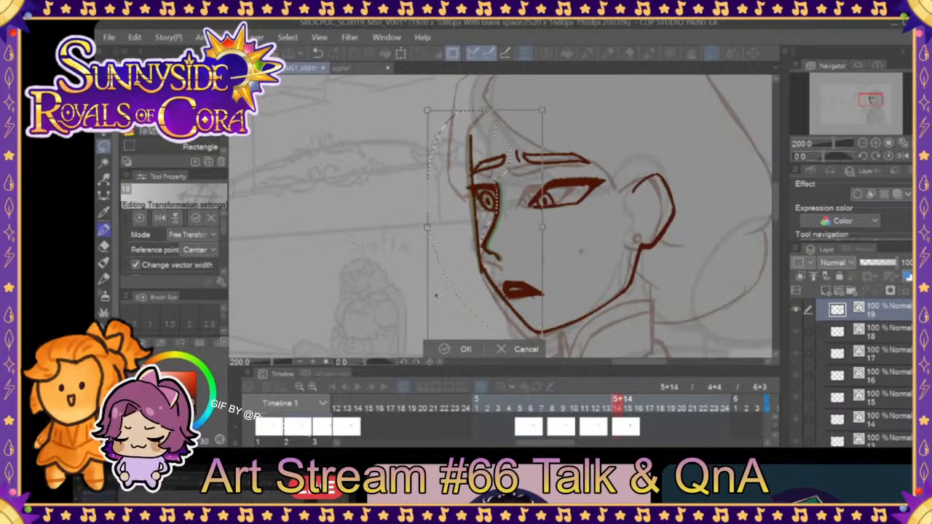
{"action": "left_click", "coordinate": [446, 351]}
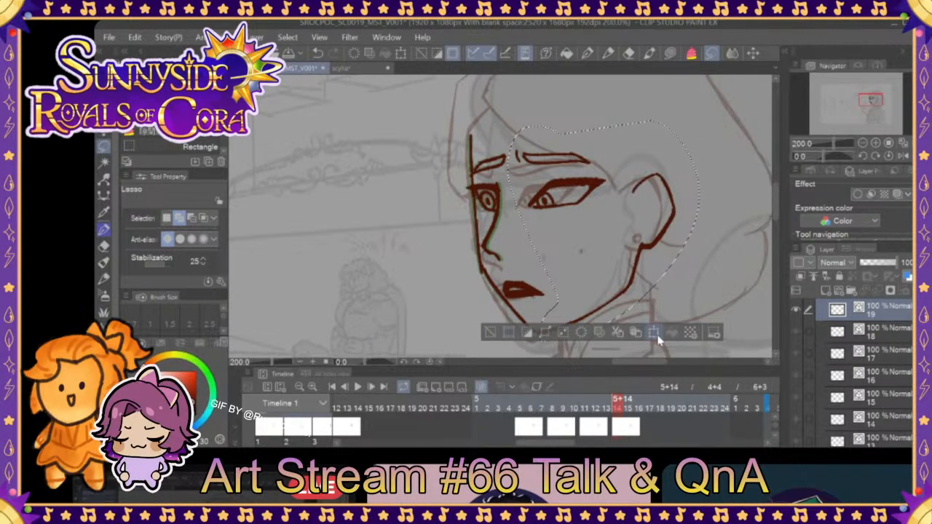
- Narrow the back half of the face, including the near eye, ear and jawline, slightly with Free Transform
{"action": "key", "text": "ctrl+t"}
{"action": "left_click", "coordinate": [205, 239]}
{"action": "left_click", "coordinate": [195, 276]}
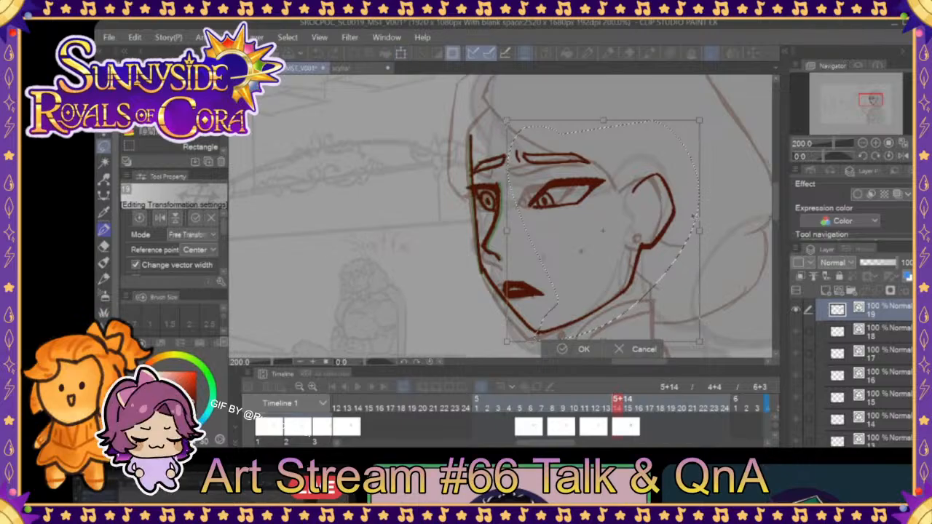
{"action": "left_click_drag", "start_coordinate": [701, 233], "coordinate": [689, 227]}
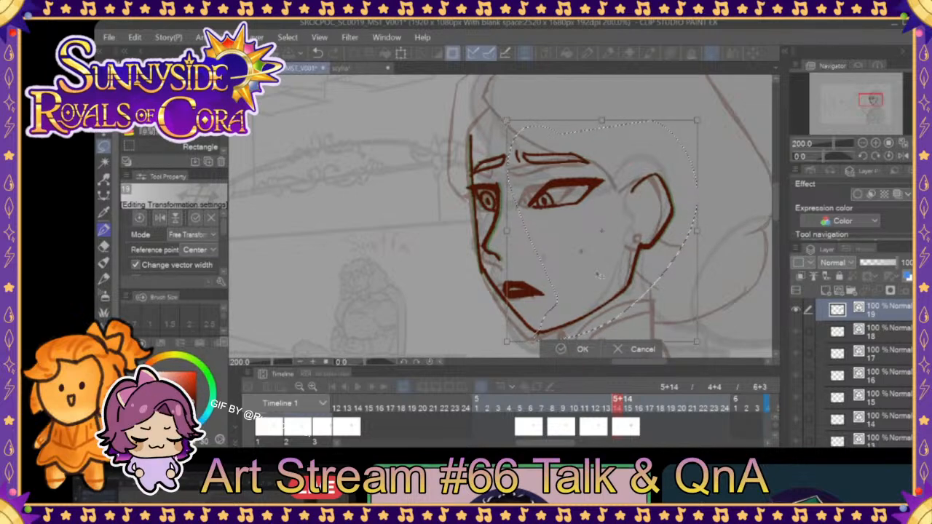
{"action": "left_click", "coordinate": [567, 350]}
{"action": "left_click", "coordinate": [490, 333]}
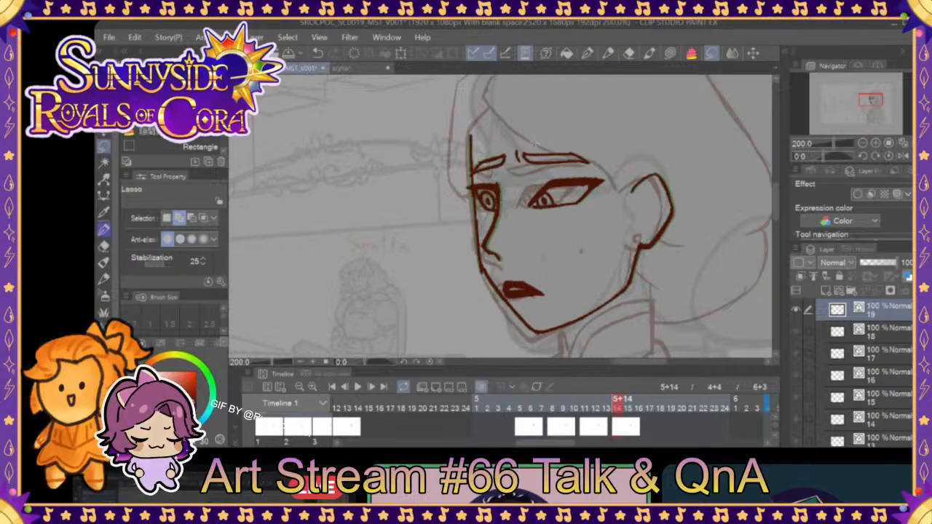
- Nudge the near eye and eyebrow on cel 19 toward the nose and narrow them slightly with Free Transform
{"action": "left_click_drag", "start_coordinate": [524, 219], "coordinate": [526, 211]}
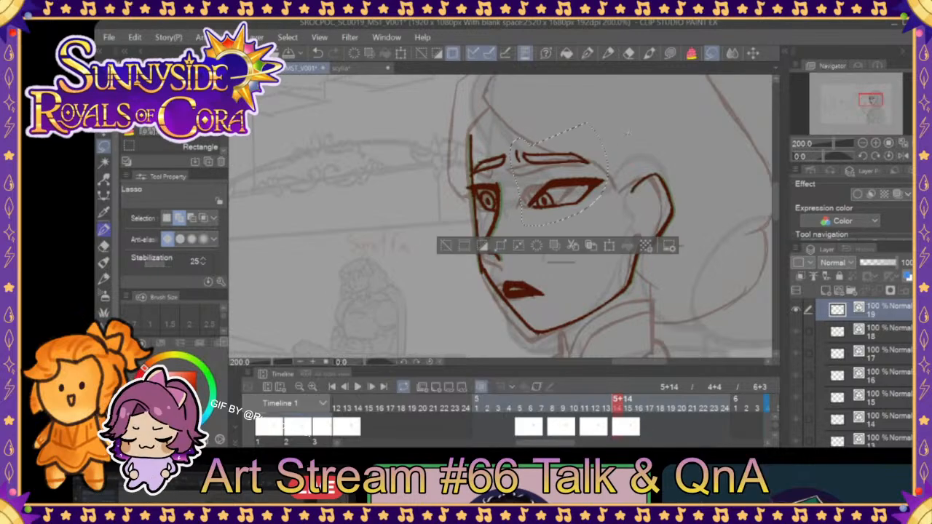
{"action": "left_click", "coordinate": [609, 247]}
{"action": "left_click_drag", "start_coordinate": [586, 205], "coordinate": [583, 206]}
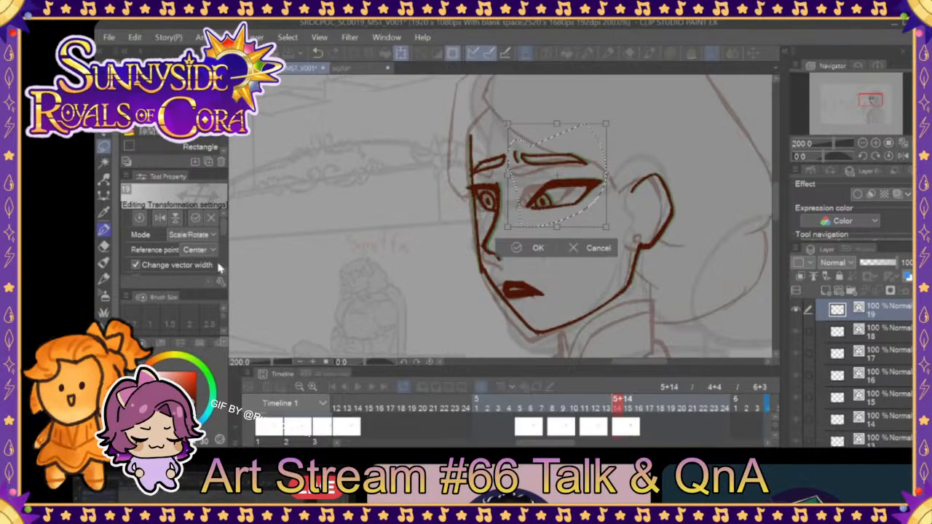
{"action": "key", "text": "ctrl+shift+t"}
{"action": "left_click_drag", "start_coordinate": [607, 178], "coordinate": [603, 178]}
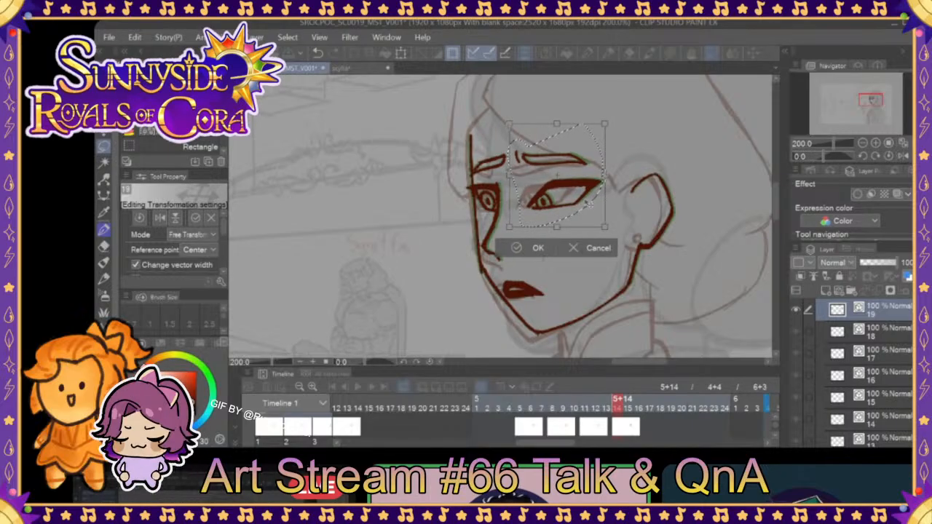
{"action": "left_click", "coordinate": [549, 247]}
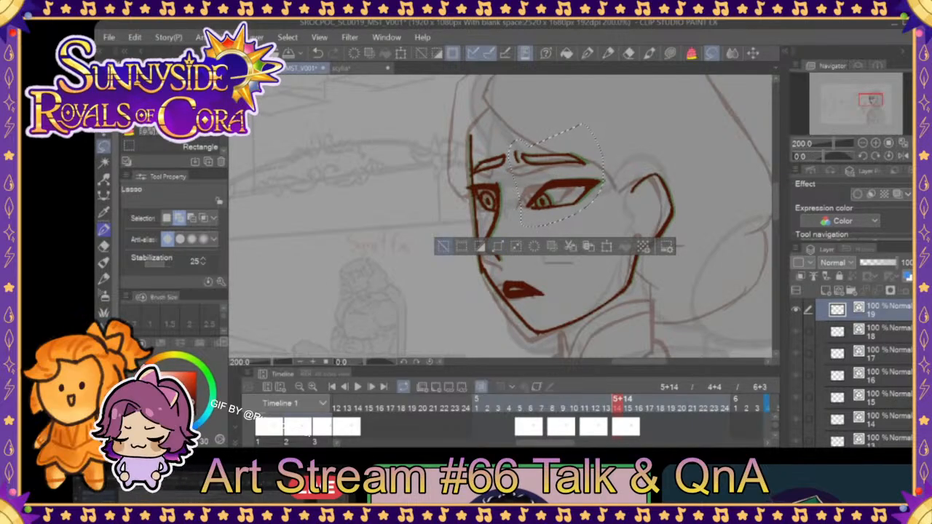
{"action": "mouse_move", "coordinate": [614, 408]}
{"action": "left_mouse_down"}
{"action": "mouse_move", "coordinate": [530, 408]}
{"action": "mouse_move", "coordinate": [628, 412]}
{"action": "mouse_move", "coordinate": [595, 411]}
{"action": "mouse_move", "coordinate": [619, 412]}
{"action": "left_mouse_up"}
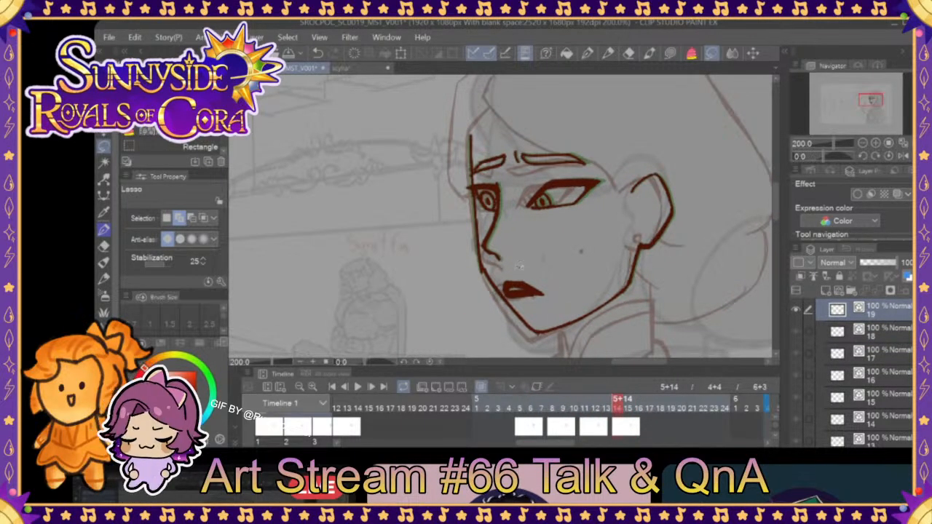
- Nudge the mouth on cel 19 slightly toward the front of the face and compare it with the preceding frame
{"action": "left_click_drag", "start_coordinate": [509, 271], "coordinate": [507, 276]}
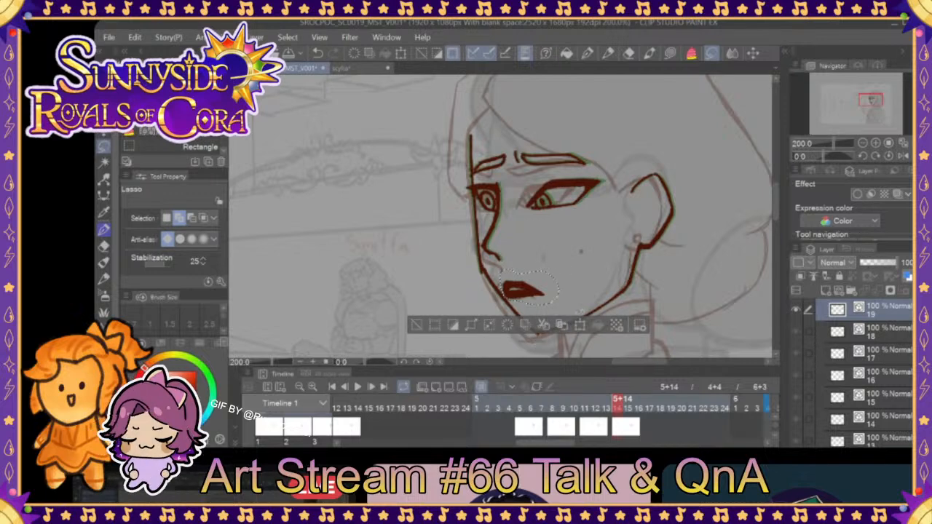
{"action": "key", "text": "ctrl+t"}
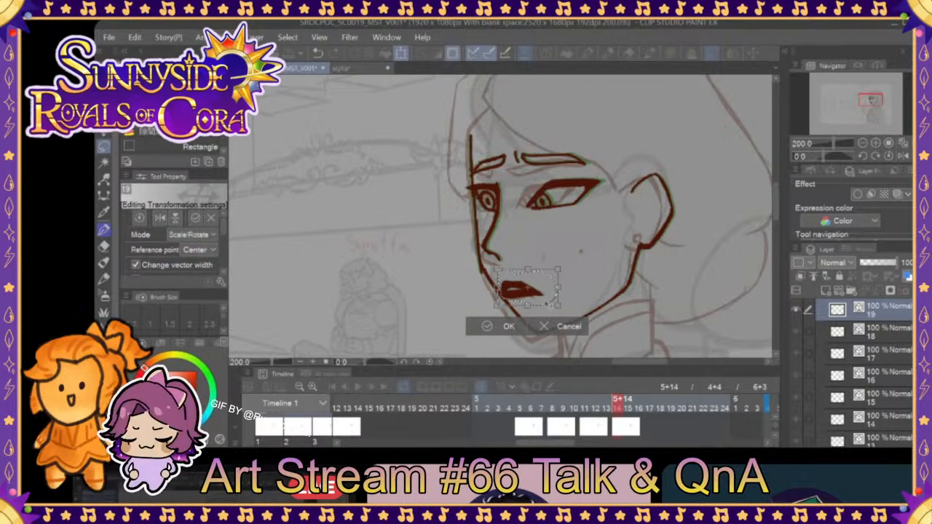
{"action": "left_click", "coordinate": [507, 327]}
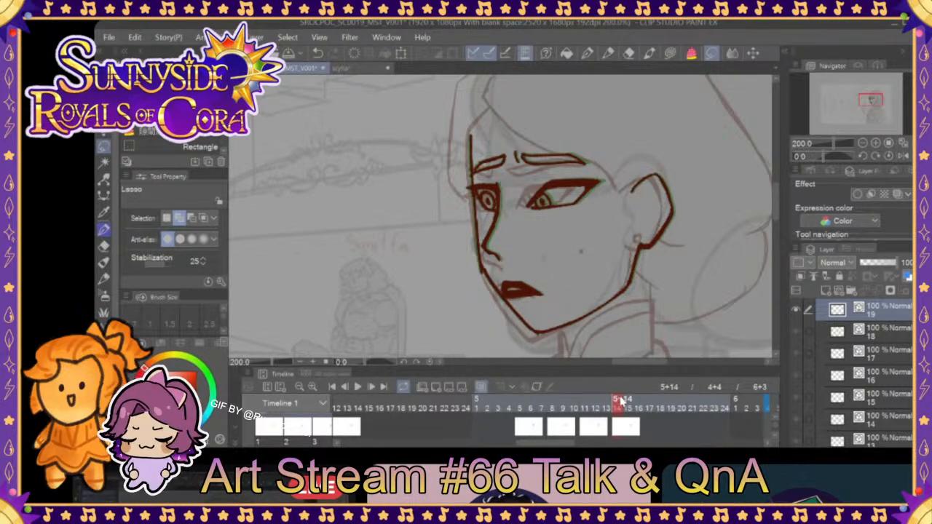
{"action": "left_click", "coordinate": [604, 406]}
{"action": "left_click", "coordinate": [621, 409]}
- Play back the head turn at 150% zoom and scrub between frames 4+4 and 5+17 to check its motion
{"action": "mouse_move", "coordinate": [613, 407]}
{"action": "left_mouse_down"}
{"action": "mouse_move", "coordinate": [530, 404]}
{"action": "mouse_move", "coordinate": [650, 403]}
{"action": "left_mouse_up"}
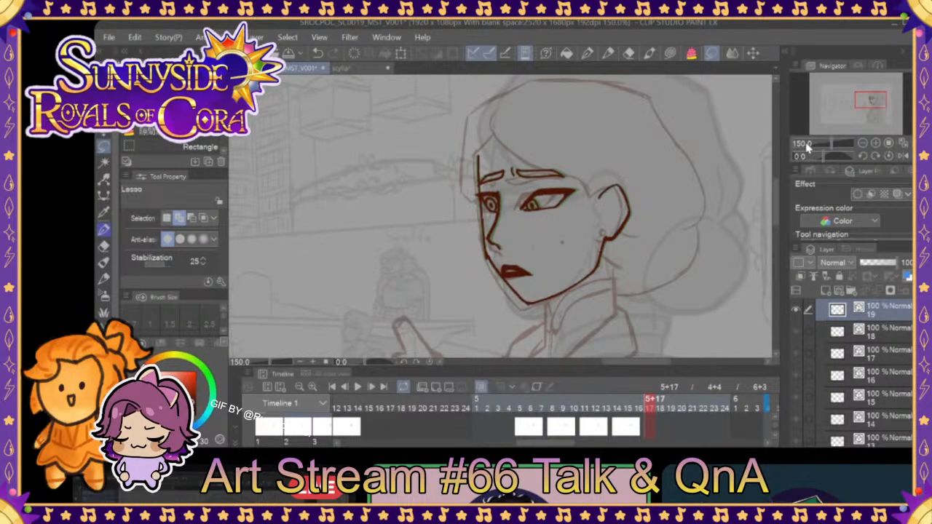
{"action": "left_click", "coordinate": [357, 387]}
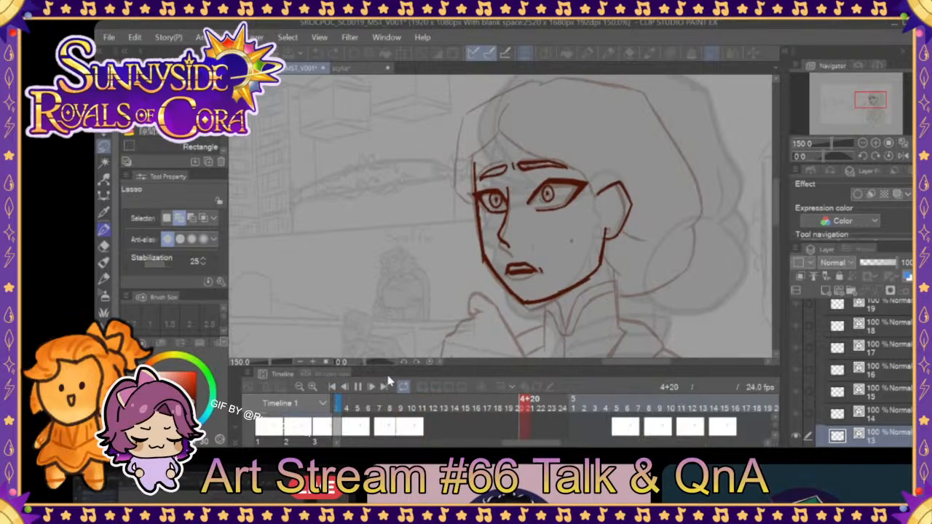
{"action": "left_click", "coordinate": [359, 386]}
{"action": "left_click_drag", "start_coordinate": [647, 412], "coordinate": [358, 403]}
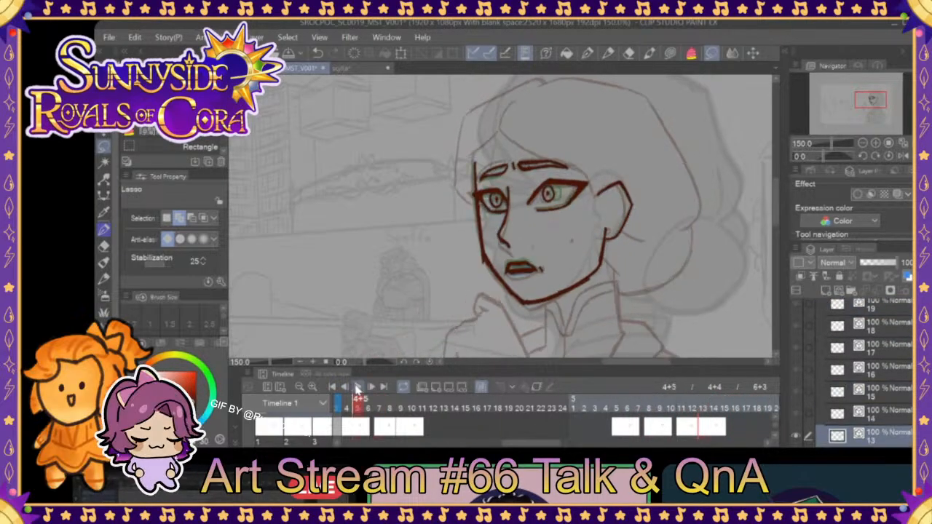
{"action": "left_click", "coordinate": [358, 387]}
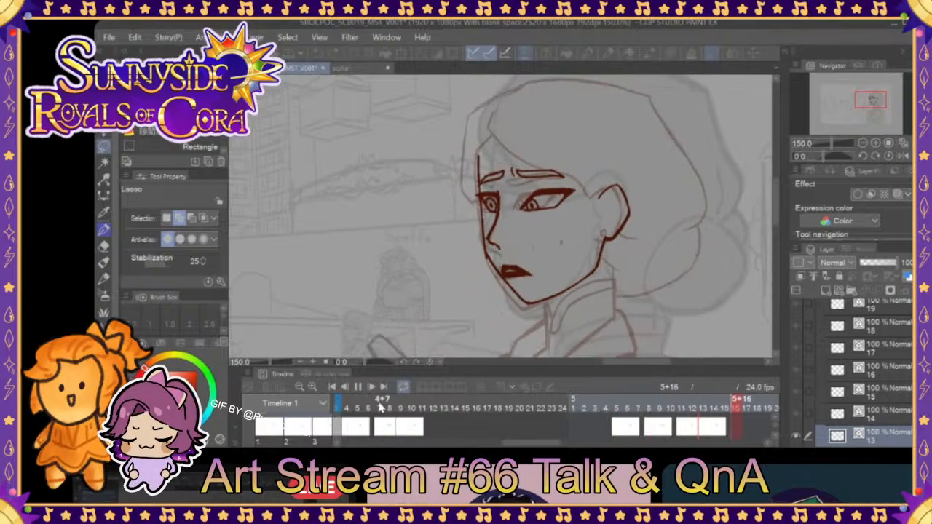
{"action": "left_click", "coordinate": [349, 407]}
{"action": "left_click", "coordinate": [332, 386]}
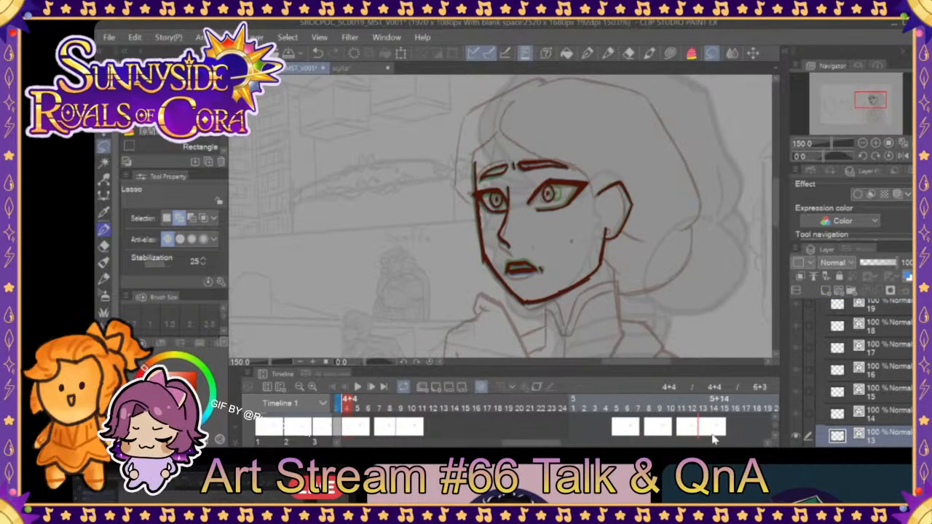
- Add a blank cel 20 after cel 19, compare the adjacent frames, and start the new cel at frame 5+16
{"action": "left_click_drag", "start_coordinate": [372, 412], "coordinate": [726, 400]}
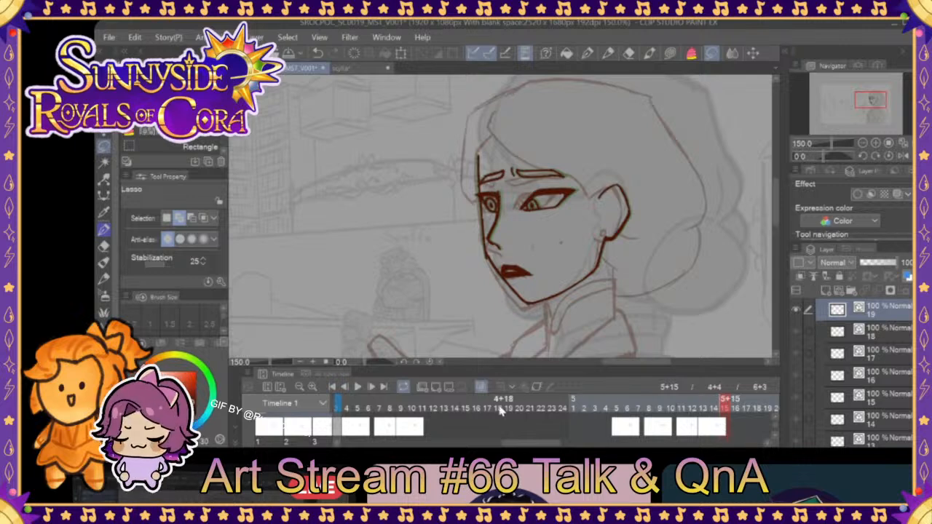
{"action": "left_click", "coordinate": [435, 386]}
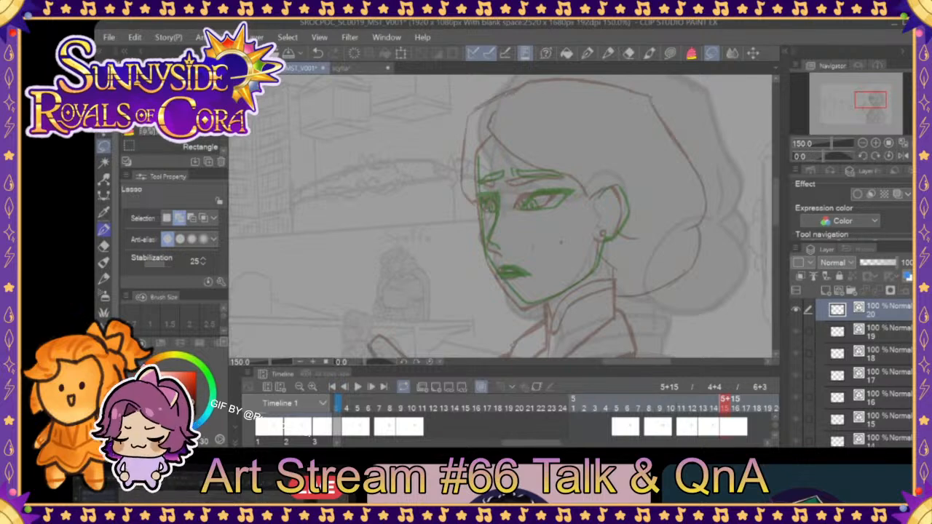
{"action": "left_click", "coordinate": [715, 406]}
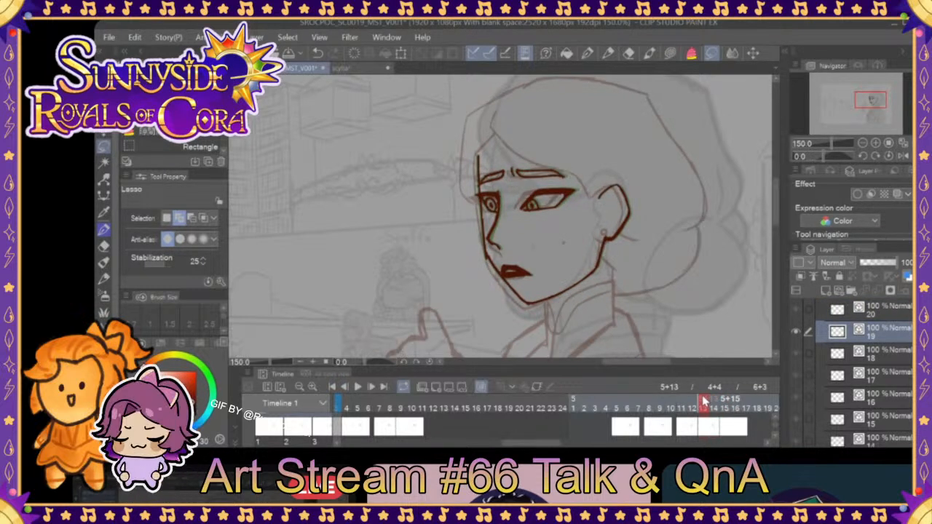
{"action": "mouse_move", "coordinate": [715, 408]}
{"action": "left_mouse_down"}
{"action": "mouse_move", "coordinate": [727, 410]}
{"action": "mouse_move", "coordinate": [693, 409]}
{"action": "mouse_move", "coordinate": [731, 418]}
{"action": "mouse_move", "coordinate": [730, 431]}
{"action": "mouse_move", "coordinate": [718, 409]}
{"action": "mouse_move", "coordinate": [670, 410]}
{"action": "mouse_move", "coordinate": [740, 409]}
{"action": "left_mouse_up"}
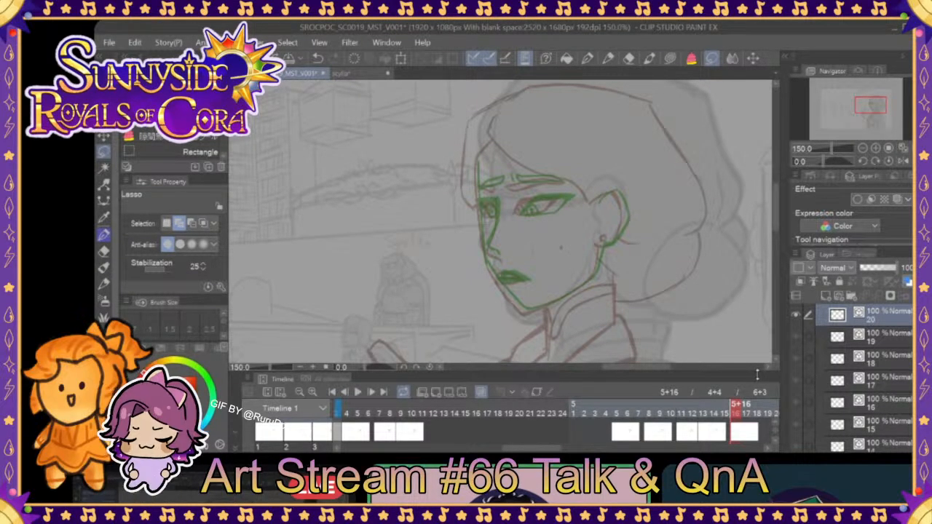
{"action": "left_click_drag", "start_coordinate": [549, 449], "coordinate": [572, 449]}
{"action": "left_click_drag", "start_coordinate": [542, 409], "coordinate": [562, 408]}
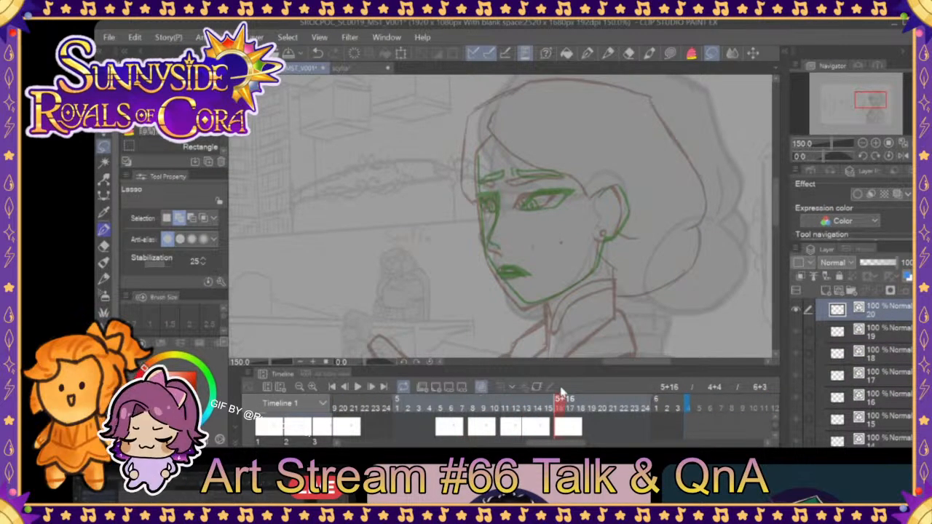
- Choose the Mechanical pencil 2 brush for drawing on cel 20
{"action": "left_click", "coordinate": [608, 53]}
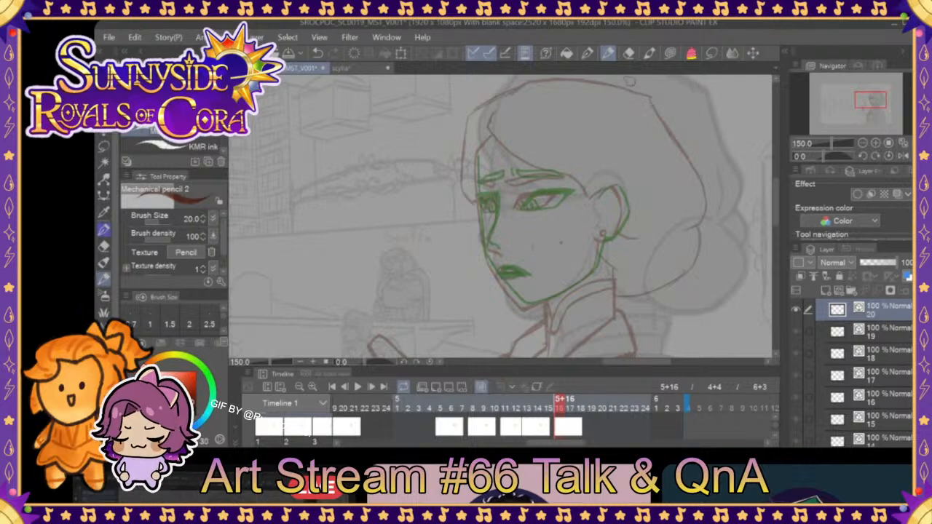
- Ink the front face contour from forehead to chin on cel 20 at frame 5+16 using the HIMOG brush at 200% zoom
{"action": "left_click", "coordinate": [587, 53]}
{"action": "left_click", "coordinate": [876, 144]}
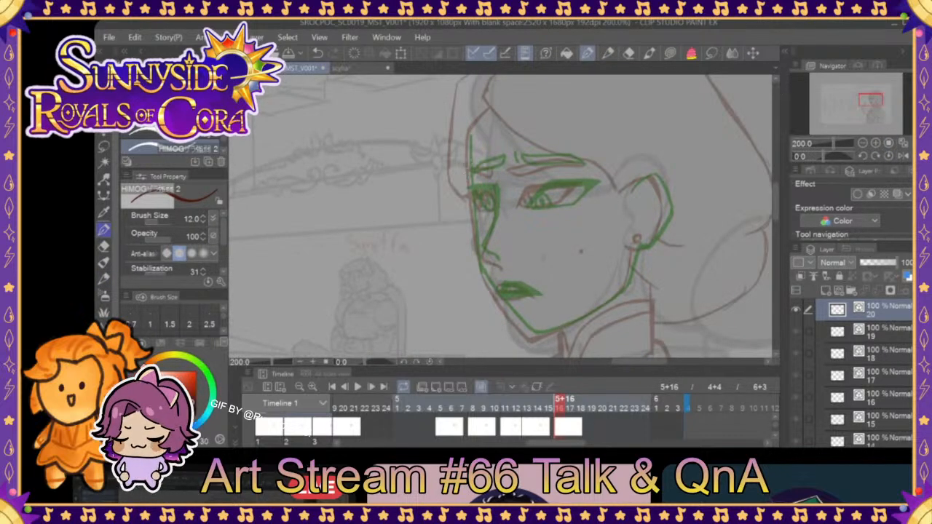
{"action": "left_click_drag", "start_coordinate": [470, 133], "coordinate": [474, 233]}
{"action": "left_click_drag", "start_coordinate": [469, 166], "coordinate": [478, 270]}
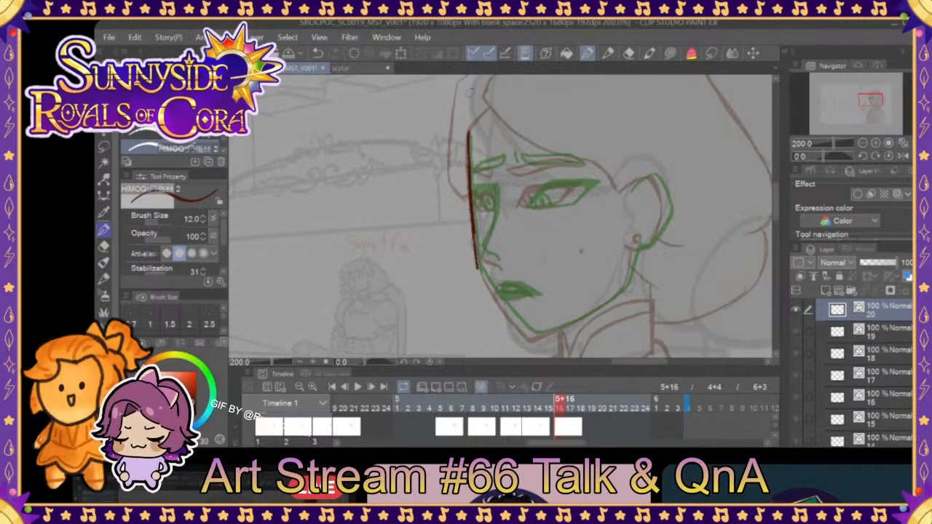
{"action": "left_click", "coordinate": [319, 54]}
{"action": "left_click_drag", "start_coordinate": [474, 210], "coordinate": [478, 268]}
{"action": "mouse_move", "coordinate": [473, 227]}
{"action": "left_mouse_down"}
{"action": "mouse_move", "coordinate": [479, 270]}
{"action": "mouse_move", "coordinate": [519, 316]}
{"action": "left_mouse_up"}
{"action": "mouse_move", "coordinate": [480, 272]}
{"action": "left_mouse_down"}
{"action": "mouse_move", "coordinate": [528, 331]}
{"action": "mouse_move", "coordinate": [541, 339]}
{"action": "mouse_move", "coordinate": [564, 326]}
{"action": "left_mouse_up"}
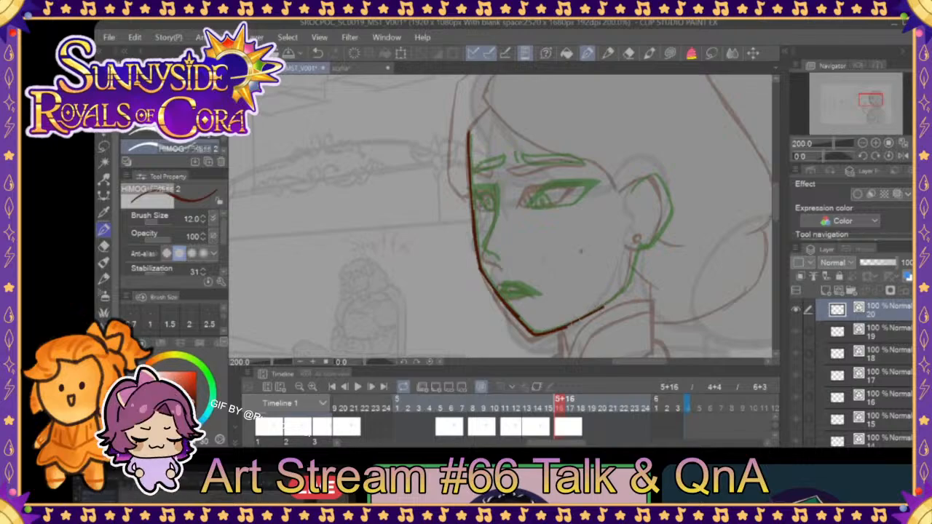
{"action": "left_click", "coordinate": [548, 414]}
{"action": "left_click", "coordinate": [559, 410]}
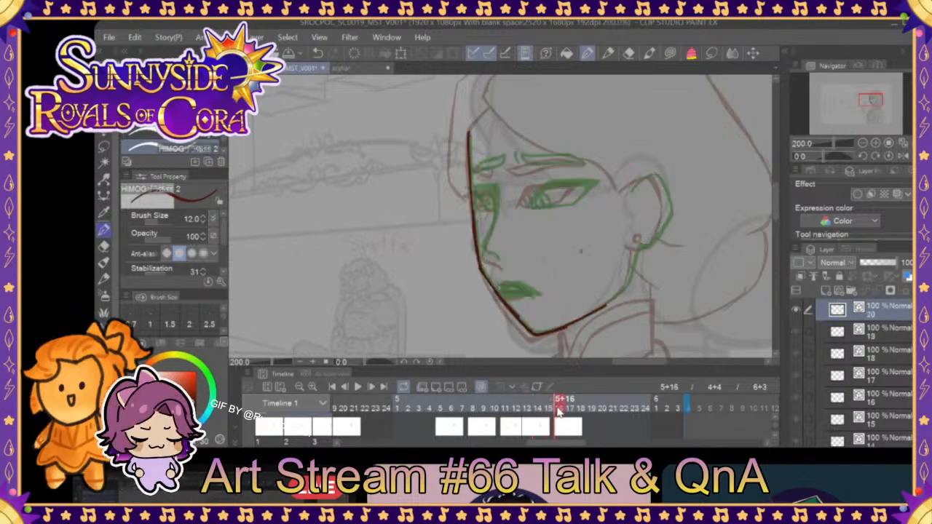
- Ink the jawline from the chin up to the ear and the ear's outer contour
{"action": "mouse_move", "coordinate": [641, 248]}
{"action": "left_mouse_down"}
{"action": "mouse_move", "coordinate": [633, 278]}
{"action": "mouse_move", "coordinate": [598, 310]}
{"action": "left_mouse_up"}
{"action": "mouse_move", "coordinate": [630, 190]}
{"action": "left_mouse_down"}
{"action": "mouse_move", "coordinate": [664, 172]}
{"action": "mouse_move", "coordinate": [674, 206]}
{"action": "mouse_move", "coordinate": [667, 188]}
{"action": "mouse_move", "coordinate": [672, 215]}
{"action": "mouse_move", "coordinate": [645, 247]}
{"action": "left_mouse_up"}
{"action": "left_click", "coordinate": [323, 55]}
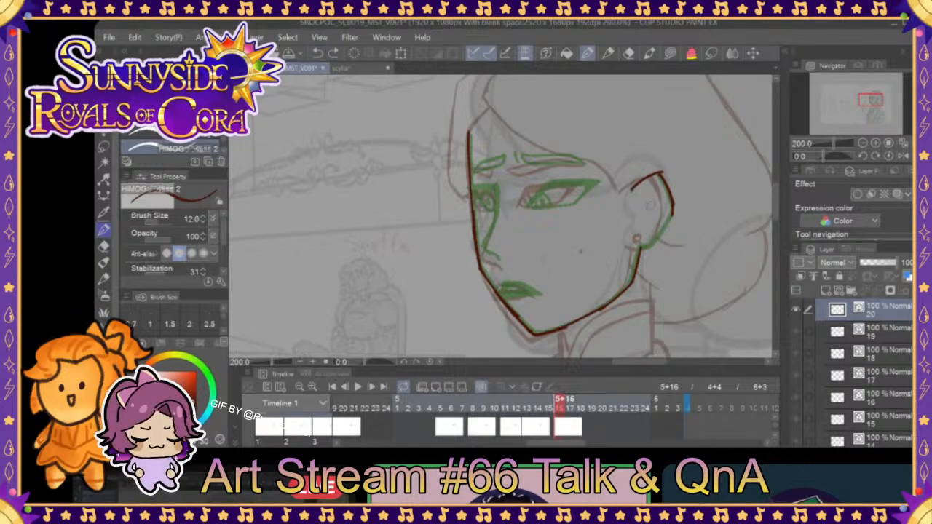
{"action": "left_click_drag", "start_coordinate": [673, 208], "coordinate": [653, 245]}
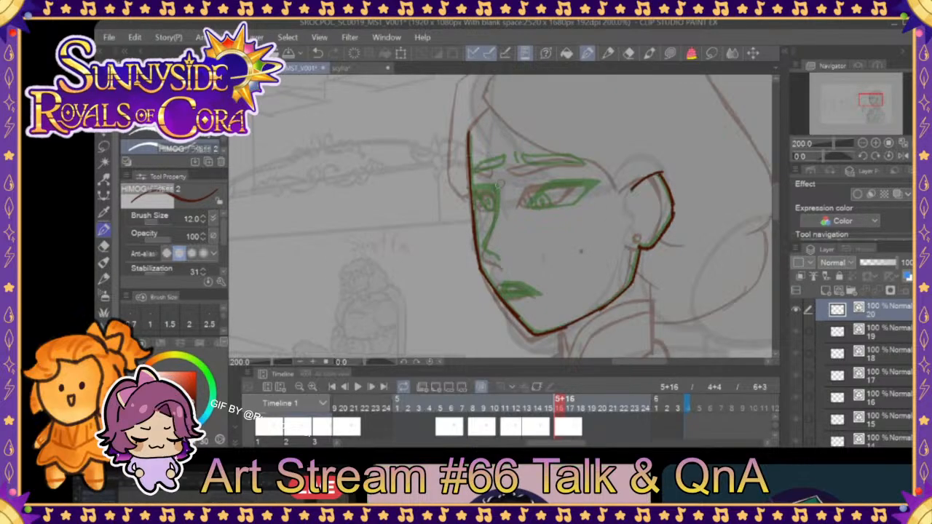
- Ink the nose bridge and nose tip, redrawing the line until it fits the neighbouring frame
{"action": "mouse_move", "coordinate": [498, 182]}
{"action": "left_mouse_down"}
{"action": "mouse_move", "coordinate": [482, 243]}
{"action": "mouse_move", "coordinate": [495, 257]}
{"action": "left_mouse_up"}
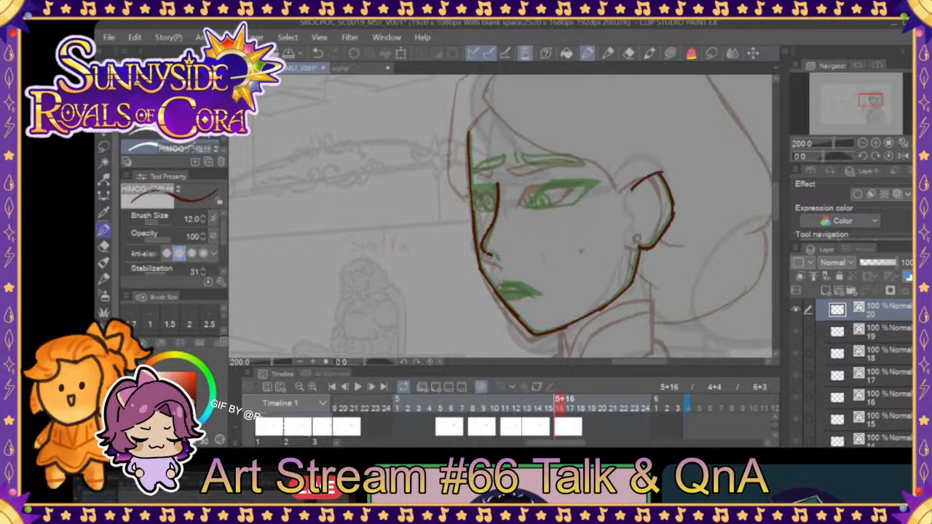
{"action": "left_click", "coordinate": [319, 54]}
{"action": "left_click", "coordinate": [318, 54]}
{"action": "left_click", "coordinate": [318, 54]}
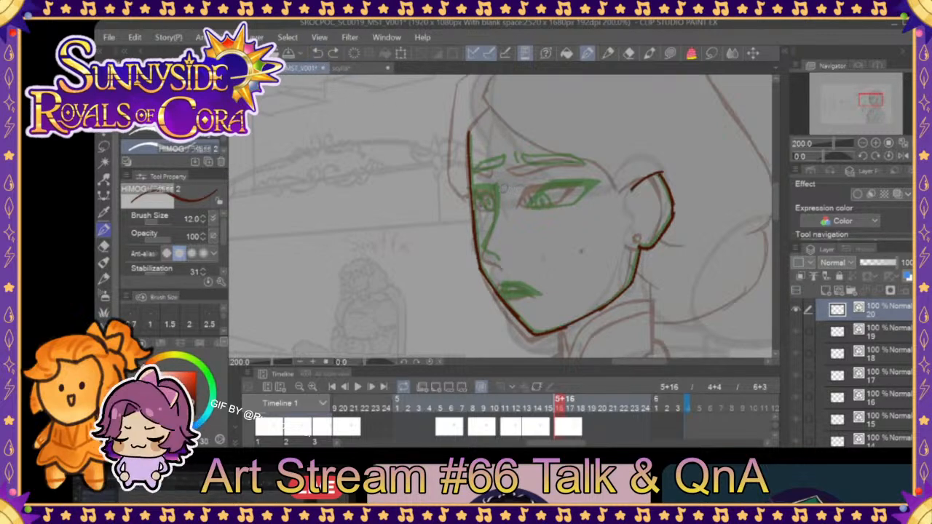
{"action": "mouse_move", "coordinate": [501, 183]}
{"action": "left_mouse_down"}
{"action": "mouse_move", "coordinate": [488, 245]}
{"action": "mouse_move", "coordinate": [500, 256]}
{"action": "mouse_move", "coordinate": [488, 246]}
{"action": "mouse_move", "coordinate": [498, 216]}
{"action": "left_mouse_up"}
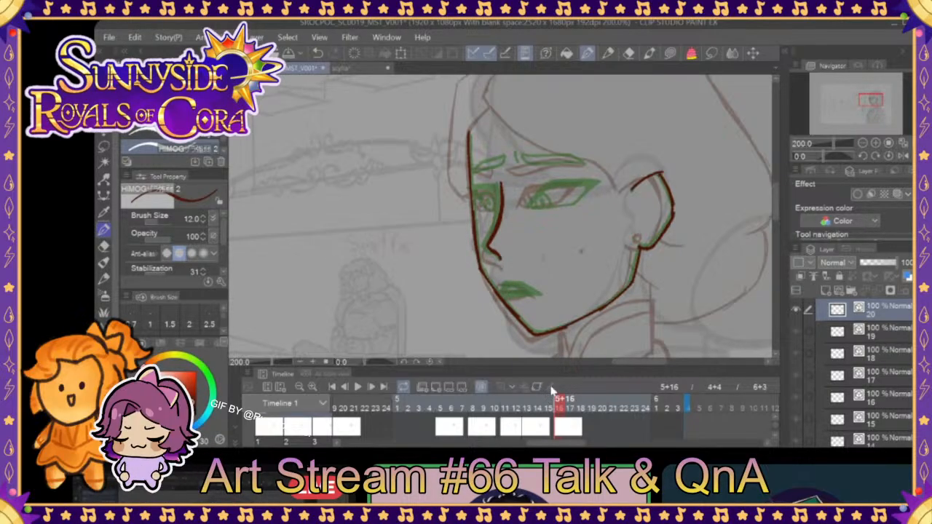
{"action": "left_click", "coordinate": [528, 409]}
{"action": "left_click_drag", "start_coordinate": [528, 412], "coordinate": [561, 413]}
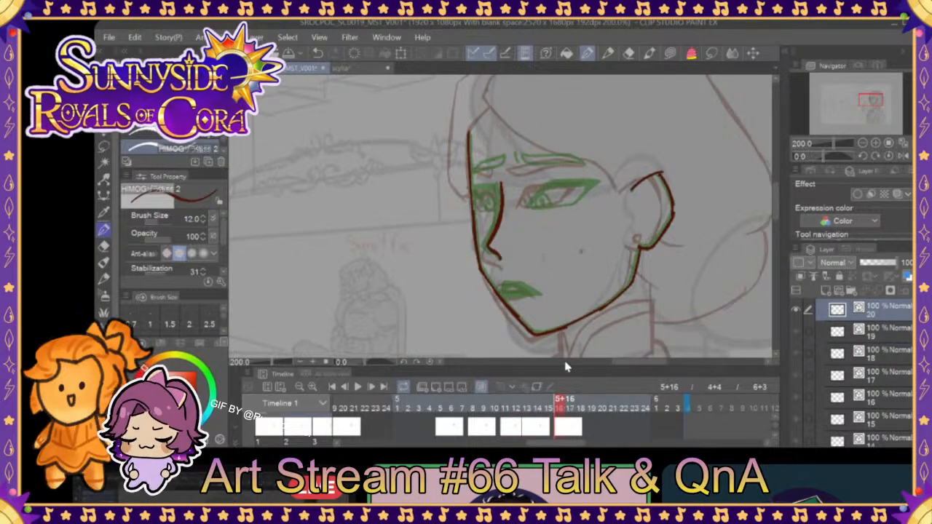
{"action": "mouse_move", "coordinate": [489, 237]}
{"action": "left_mouse_down"}
{"action": "mouse_move", "coordinate": [499, 262]}
{"action": "mouse_move", "coordinate": [491, 241]}
{"action": "mouse_move", "coordinate": [517, 182]}
{"action": "mouse_move", "coordinate": [507, 219]}
{"action": "left_mouse_up"}
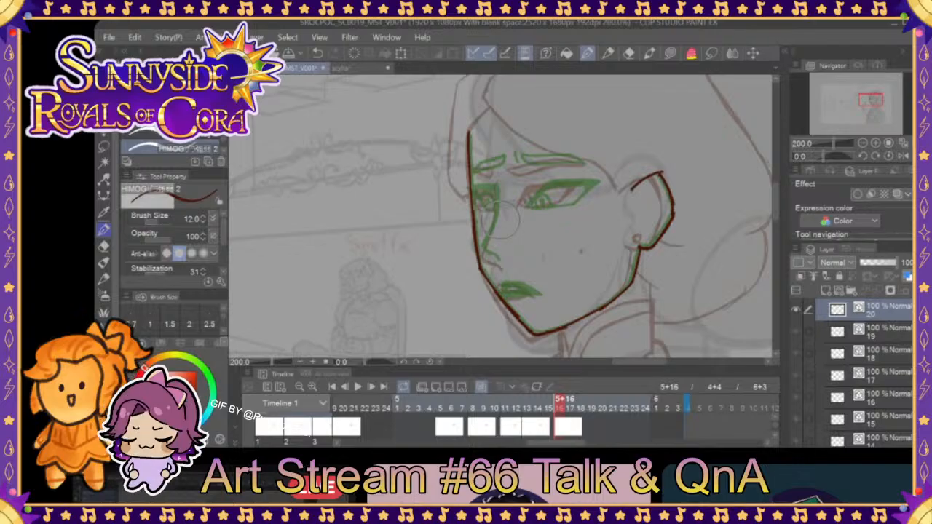
{"action": "mouse_move", "coordinate": [501, 182]}
{"action": "left_mouse_down"}
{"action": "mouse_move", "coordinate": [482, 249]}
{"action": "mouse_move", "coordinate": [498, 256]}
{"action": "left_mouse_up"}
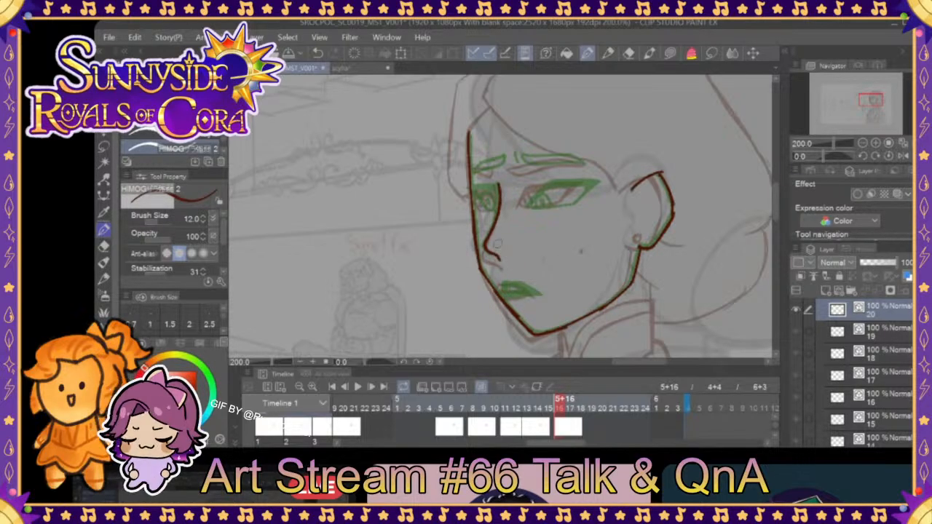
- Try to ink the line between the lips, undoing each stroke
{"action": "left_click_drag", "start_coordinate": [500, 289], "coordinate": [530, 291]}
{"action": "left_click", "coordinate": [321, 55]}
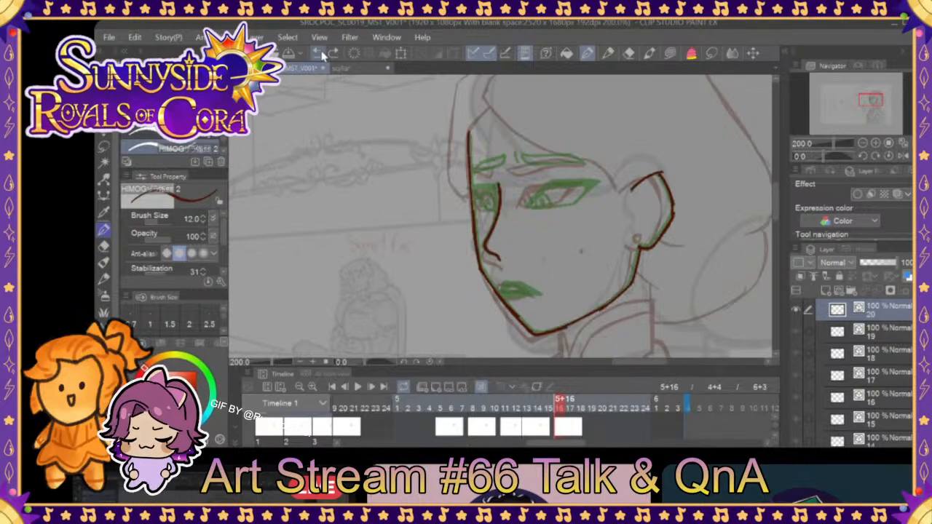
{"action": "left_click_drag", "start_coordinate": [502, 289], "coordinate": [537, 292]}
{"action": "left_click", "coordinate": [318, 55]}
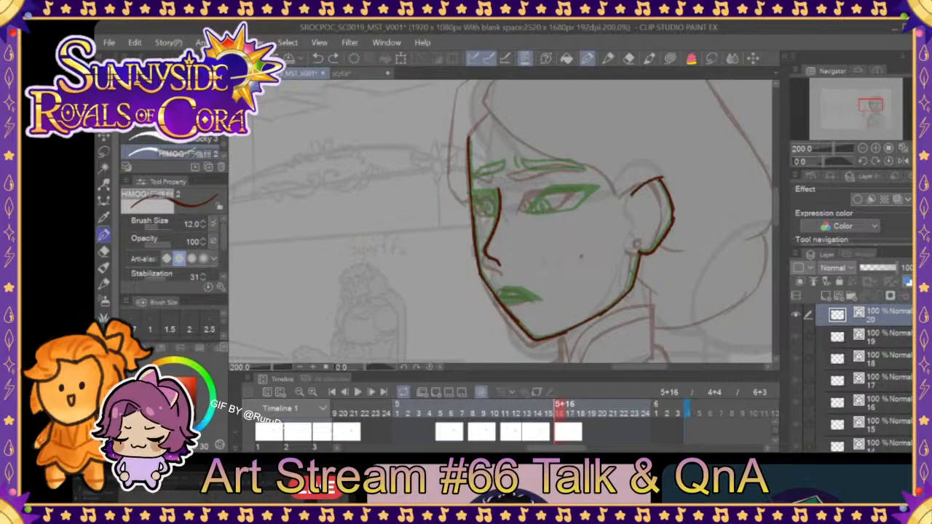
{"action": "mouse_move", "coordinate": [560, 412]}
{"action": "left_mouse_down"}
{"action": "mouse_move", "coordinate": [541, 412]}
{"action": "mouse_move", "coordinate": [555, 412]}
{"action": "left_mouse_up"}
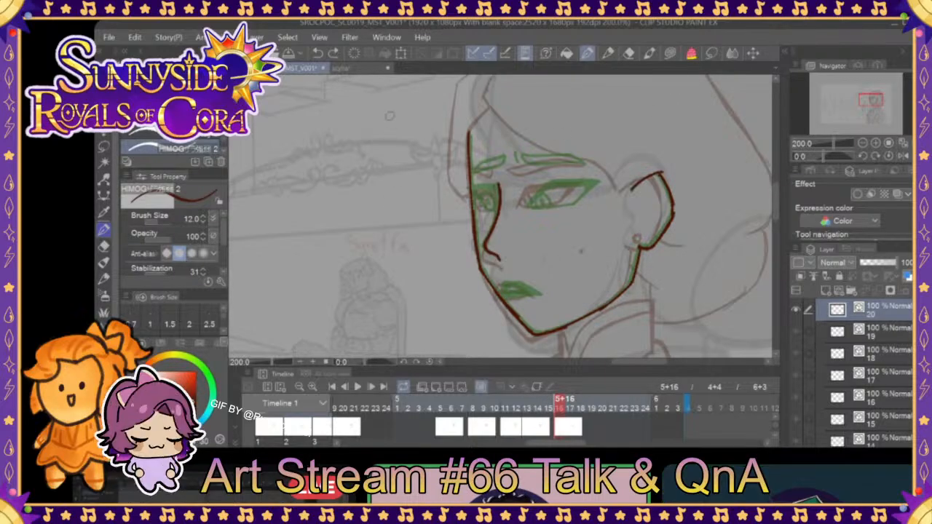
- Adjust the inked face lines on cel 20 with Free Transform and compare them with the preceding frames
{"action": "left_click", "coordinate": [400, 53]}
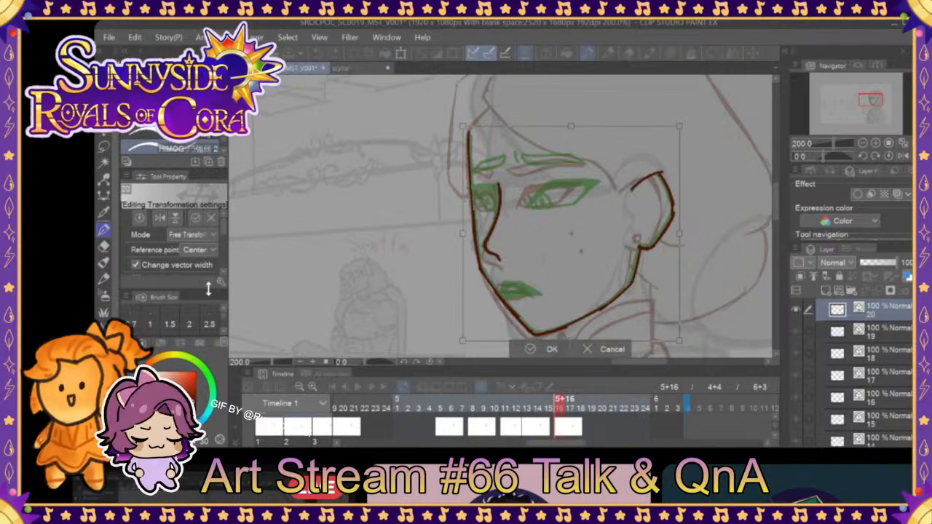
{"action": "left_click_drag", "start_coordinate": [873, 101], "coordinate": [873, 105]}
{"action": "left_click_drag", "start_coordinate": [573, 280], "coordinate": [573, 279]}
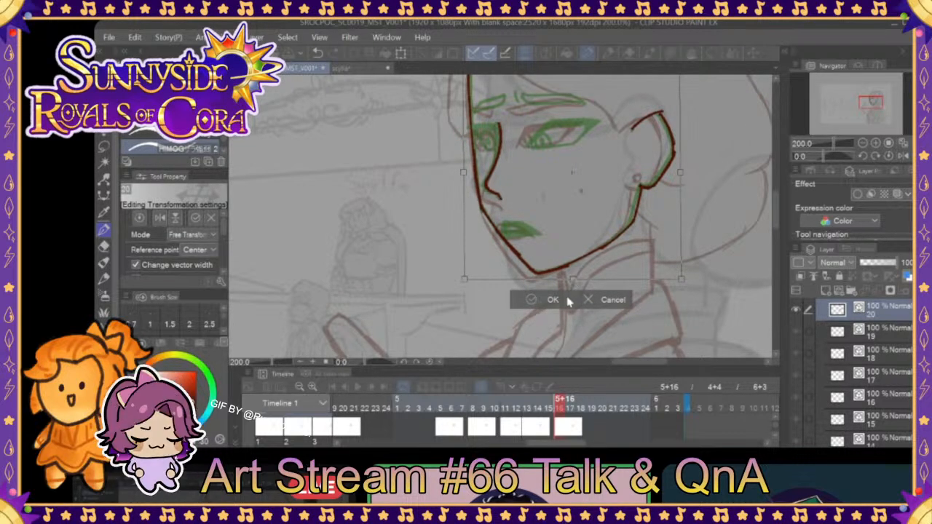
{"action": "left_click", "coordinate": [540, 301]}
{"action": "left_click", "coordinate": [548, 407]}
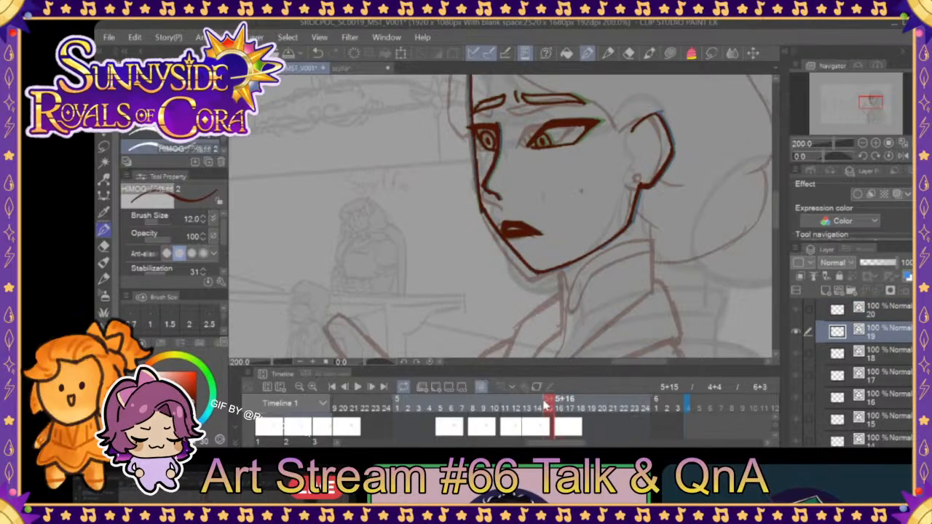
{"action": "left_click", "coordinate": [560, 406]}
{"action": "left_click", "coordinate": [547, 406]}
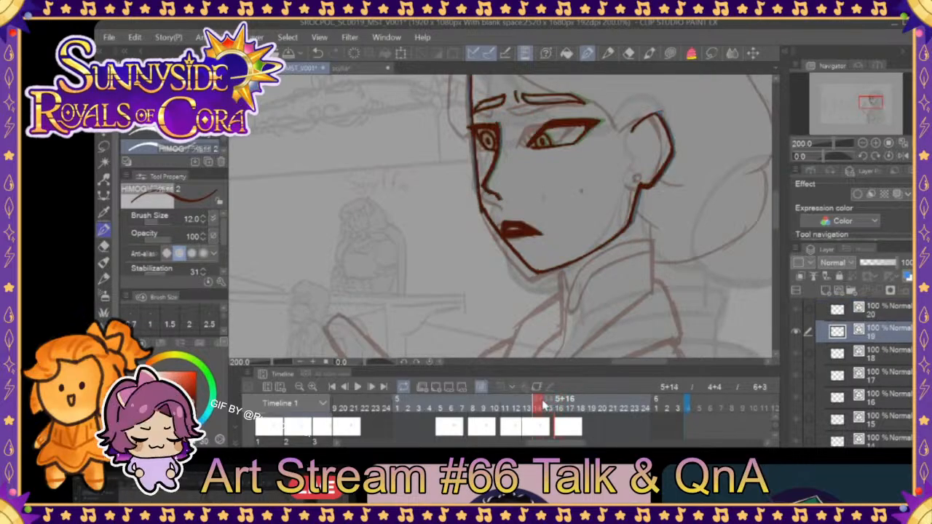
{"action": "left_click", "coordinate": [561, 406]}
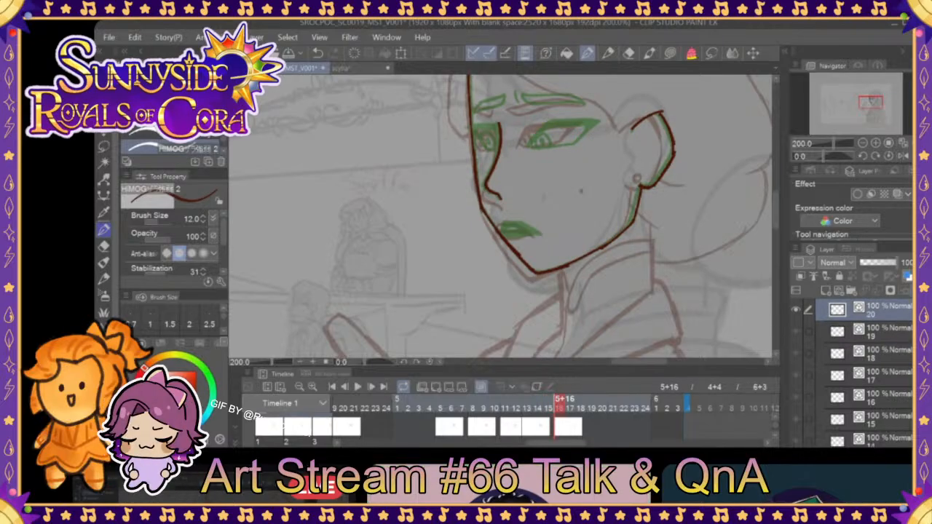
- Replace the newly inked cel 20 at frame 5+16 with a copy of cel 19
{"action": "key", "text": "Delete"}
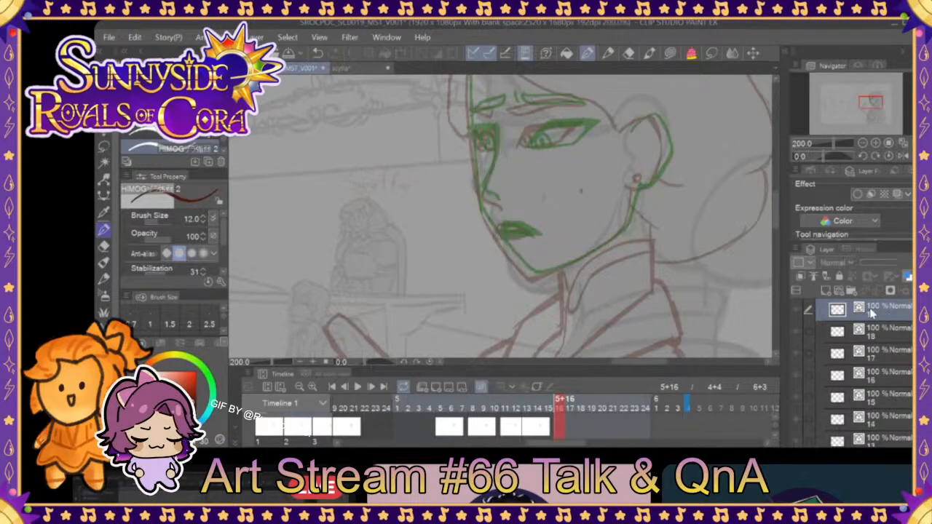
{"action": "left_click_drag", "start_coordinate": [872, 313], "coordinate": [827, 292]}
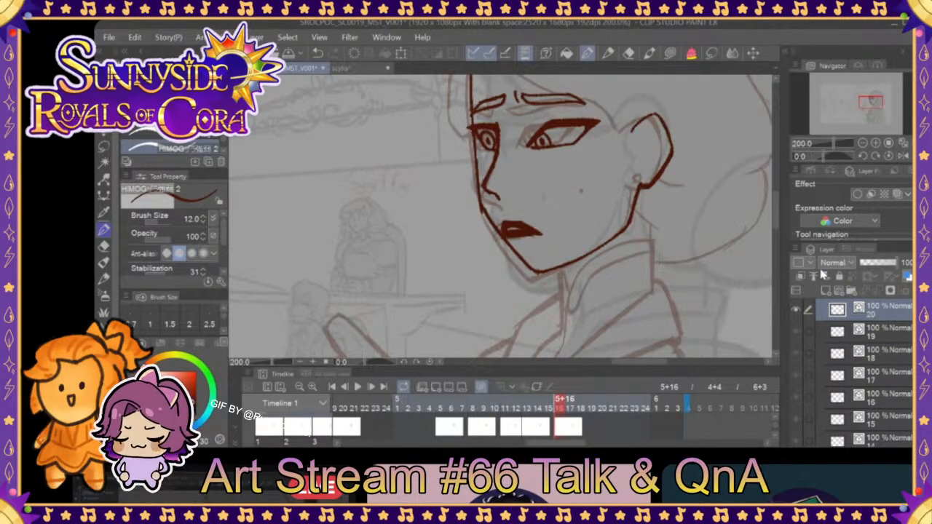
- Delete cel 20 from frame 5+16
{"action": "left_click_drag", "start_coordinate": [559, 411], "coordinate": [551, 386]}
{"action": "left_click", "coordinate": [897, 311]}
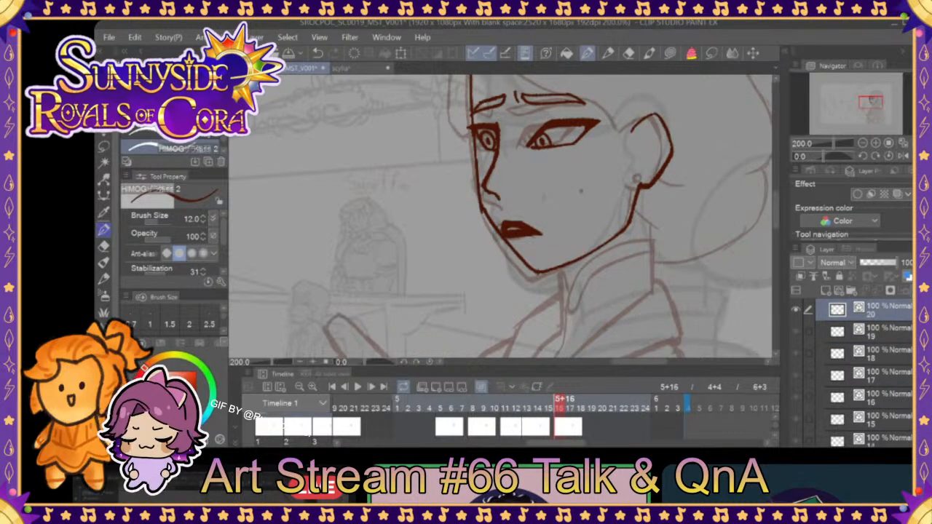
{"action": "left_click", "coordinate": [915, 291]}
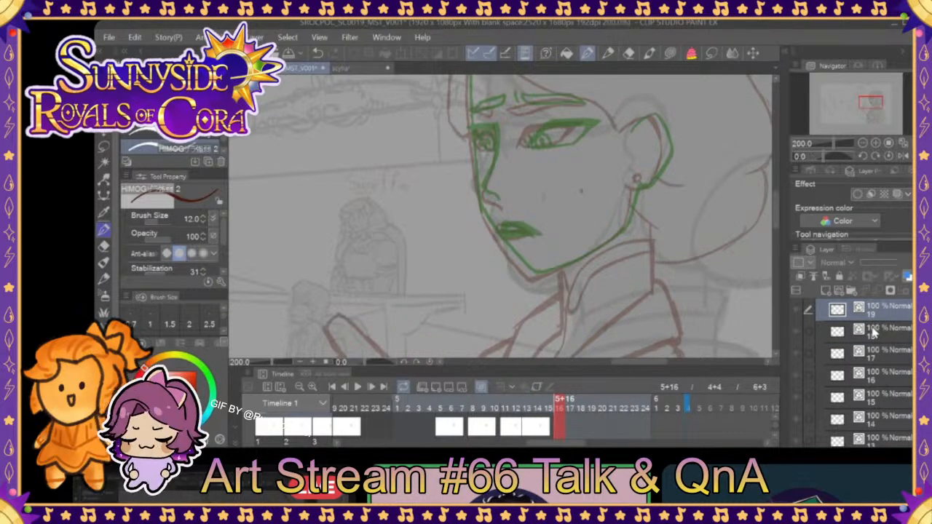
{"action": "left_click", "coordinate": [876, 329]}
{"action": "key", "text": "Delete"}
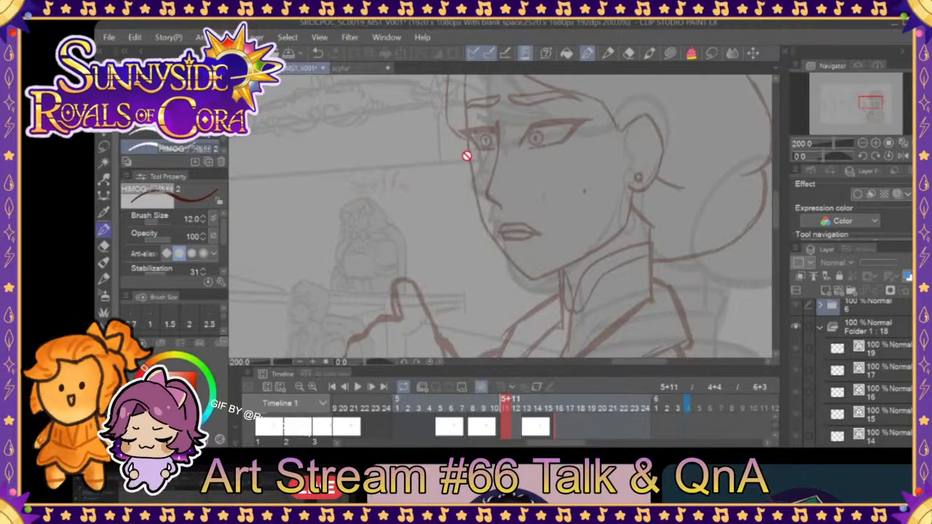
{"action": "left_click", "coordinate": [318, 53]}
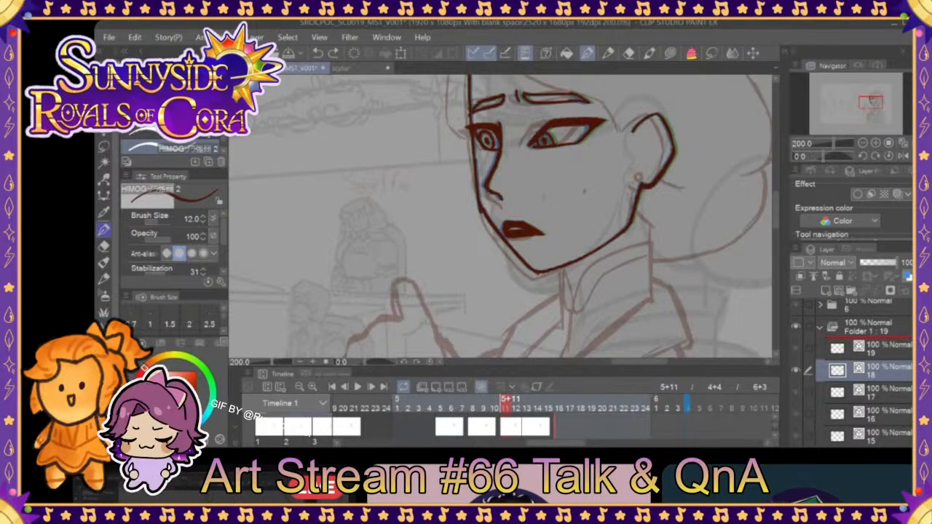
- Put a copy of cel 18 at frame 5+16 as cel 20 and move cel 18 back below cel 19
{"action": "left_click", "coordinate": [878, 351]}
{"action": "key", "text": "ctrl+shift+n"}
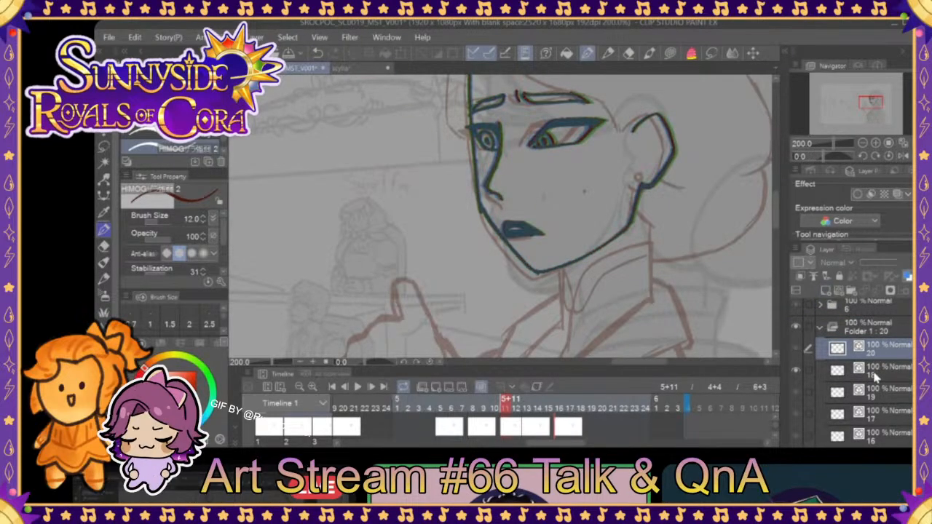
{"action": "left_click", "coordinate": [878, 374]}
{"action": "left_click_drag", "start_coordinate": [877, 377], "coordinate": [878, 402]}
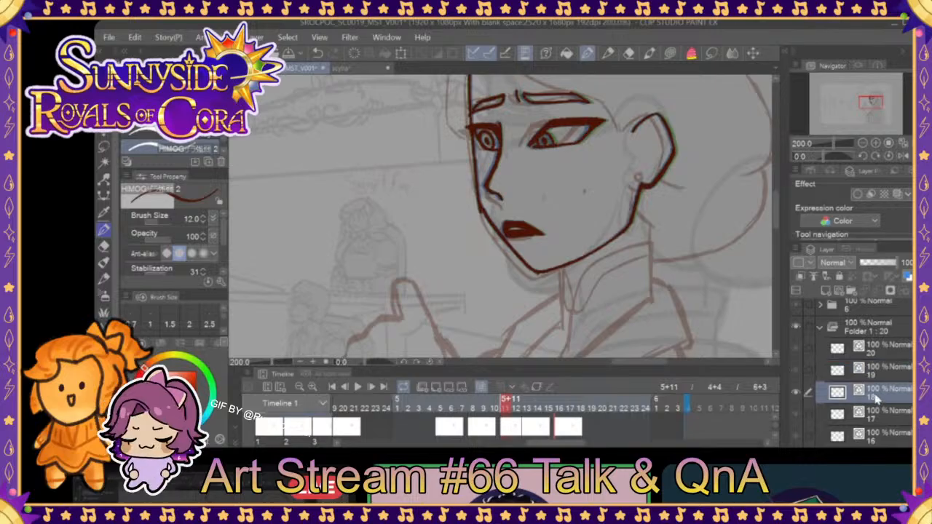
- Scrub through the timeline and play the animation at 100% zoom to check the head movement
{"action": "left_click_drag", "start_coordinate": [560, 405], "coordinate": [457, 413]}
{"action": "key", "text": "Return"}
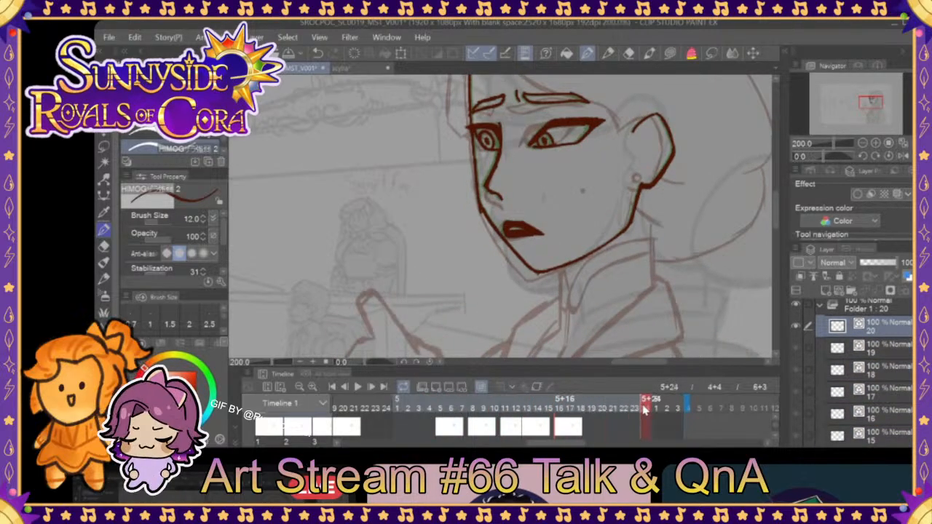
{"action": "key", "text": "Return"}
{"action": "left_click", "coordinate": [376, 431]}
{"action": "key", "text": "ctrl+alt+0"}
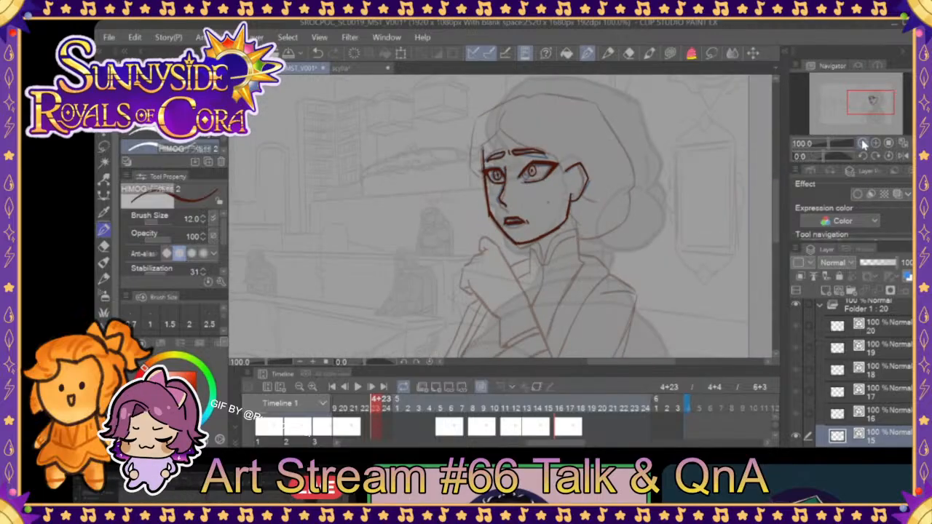
{"action": "left_click", "coordinate": [357, 387]}
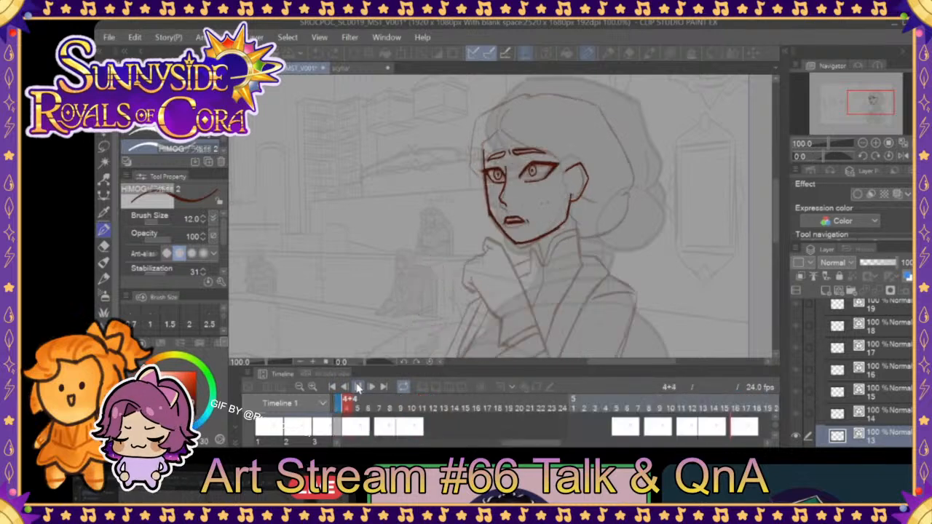
{"action": "left_click", "coordinate": [358, 388]}
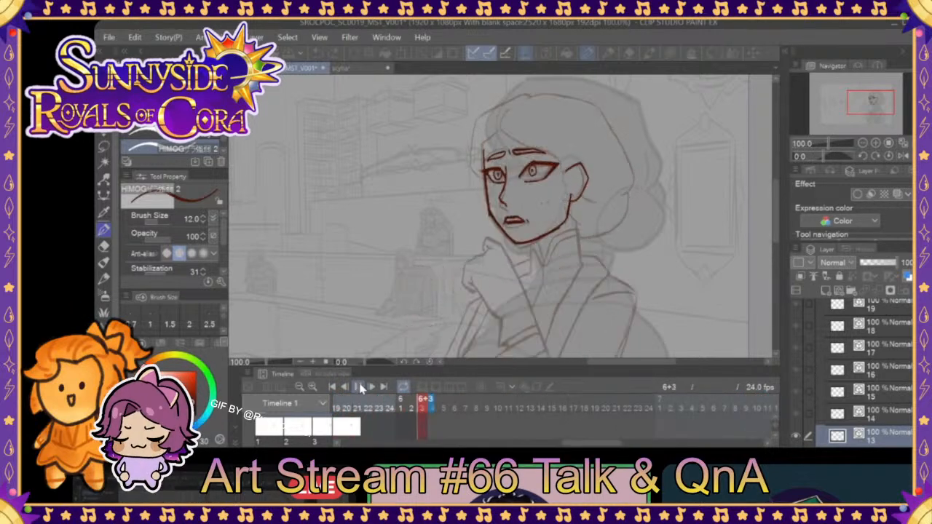
- Extend the timeline's playback range to start at 2+10
{"action": "scroll", "coordinate": [555, 442], "scroll_direction": "left", "scroll_amount": 5}
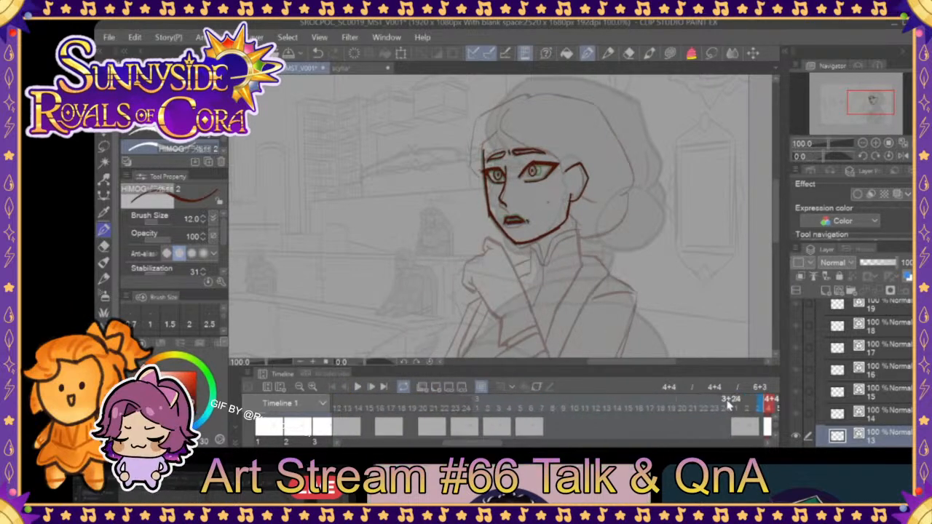
{"action": "scroll", "coordinate": [495, 444], "scroll_direction": "right", "scroll_amount": 5}
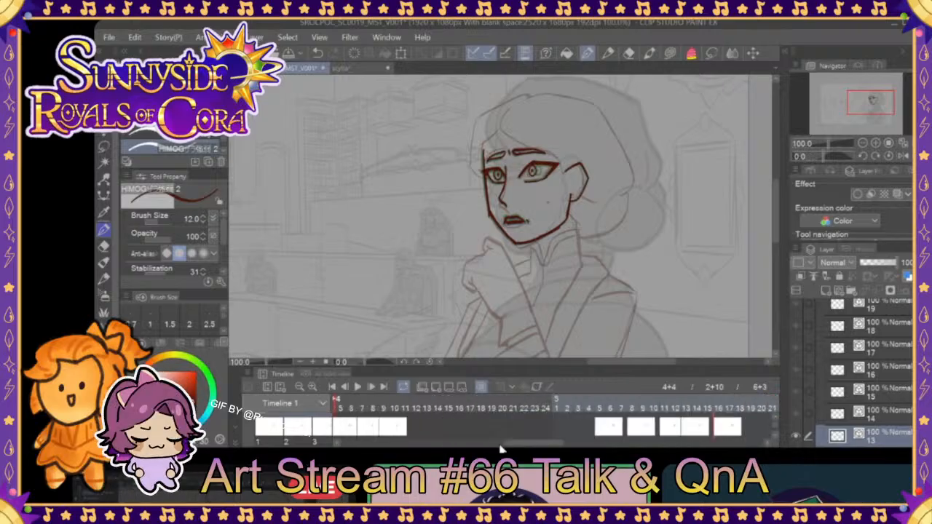
{"action": "scroll", "coordinate": [510, 444], "scroll_direction": "left", "scroll_amount": 5}
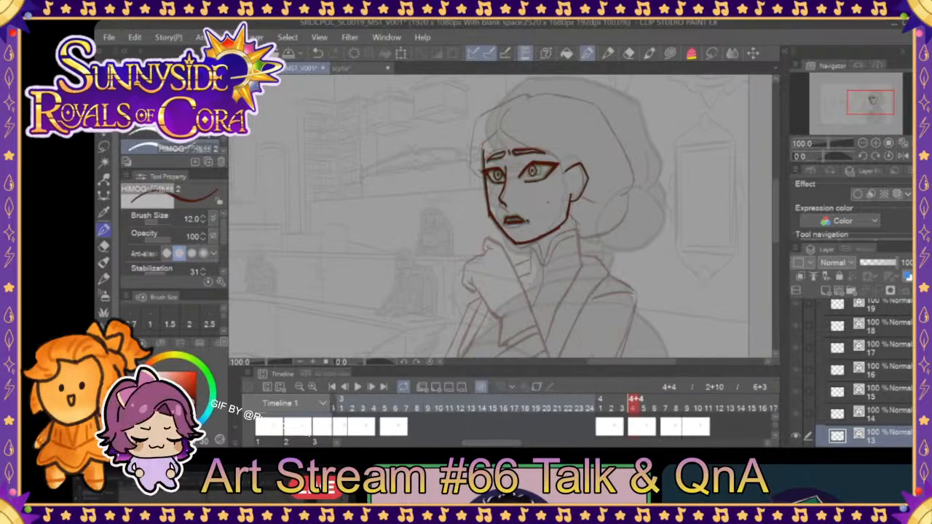
- Extend the playback range to start at frame 0+1 and go to that first frame with cel 1
{"action": "scroll", "coordinate": [506, 443], "scroll_direction": "right", "scroll_amount": 5}
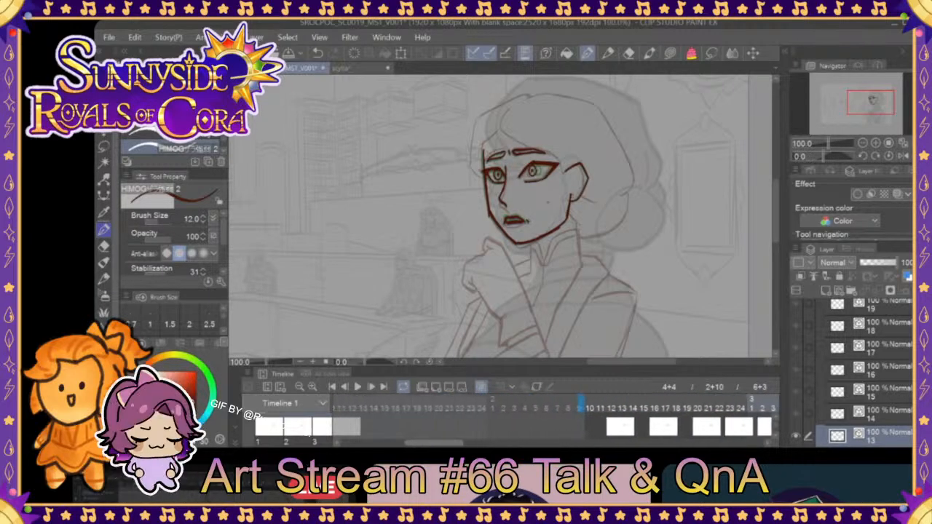
{"action": "left_click_drag", "start_coordinate": [676, 406], "coordinate": [374, 406]}
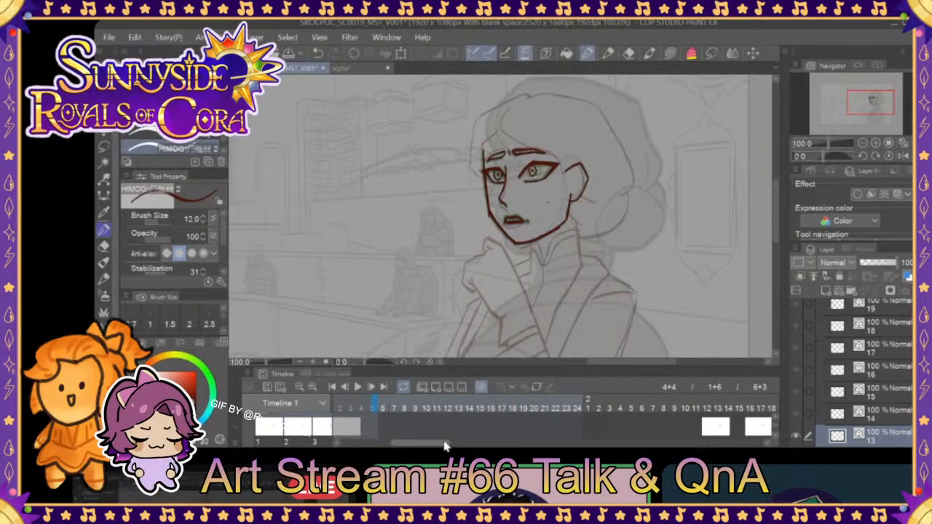
{"action": "left_click_drag", "start_coordinate": [438, 445], "coordinate": [407, 444]}
{"action": "left_click_drag", "start_coordinate": [600, 401], "coordinate": [361, 401]}
{"action": "left_click_drag", "start_coordinate": [415, 443], "coordinate": [399, 444]}
{"action": "left_click_drag", "start_coordinate": [492, 401], "coordinate": [417, 402]}
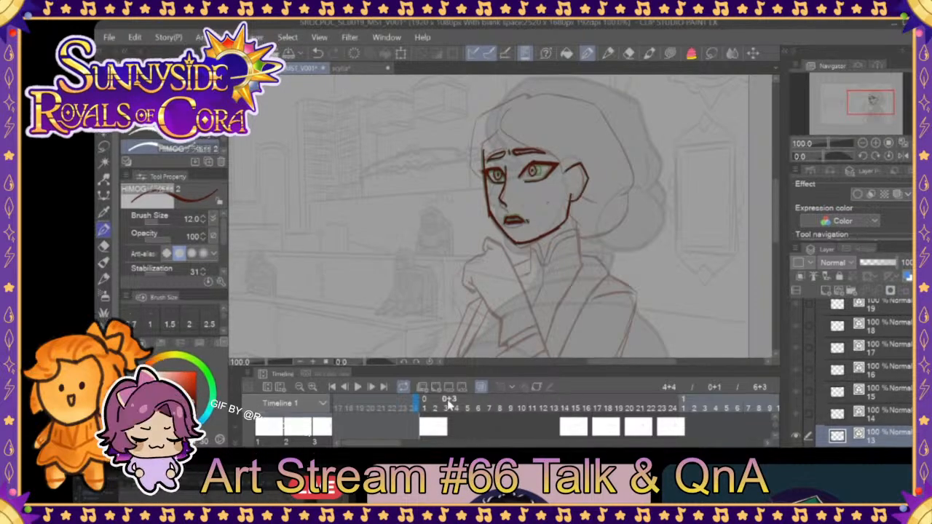
{"action": "left_click", "coordinate": [425, 410]}
{"action": "scroll", "coordinate": [792, 389], "scroll_direction": "down", "scroll_amount": 3}
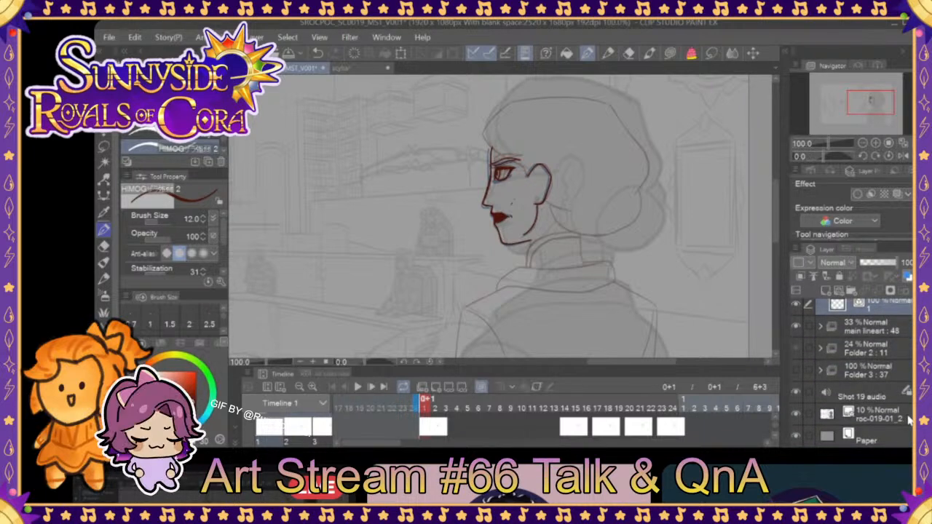
{"action": "scroll", "coordinate": [792, 393], "scroll_direction": "up", "scroll_amount": 3}
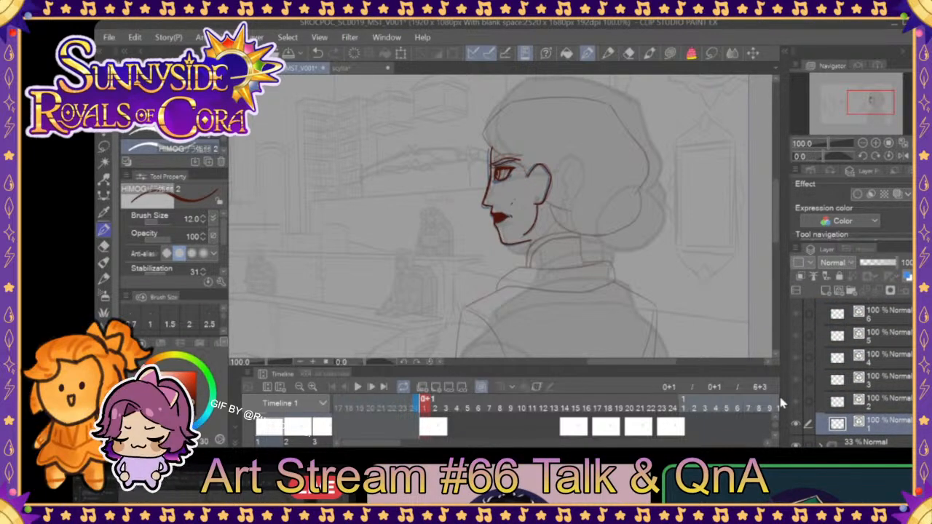
- Adjust the watched stream's volume to 41%
{"action": "right_click", "coordinate": [306, 65]}
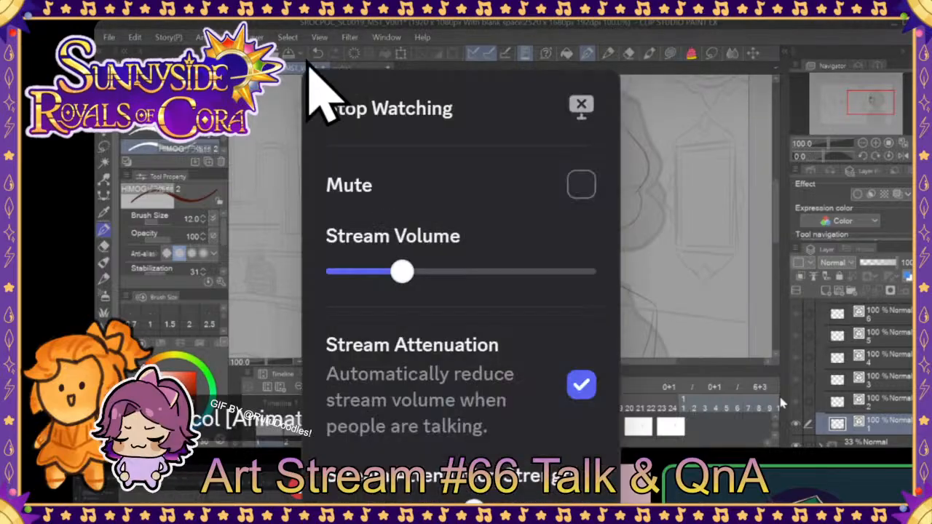
{"action": "mouse_move", "coordinate": [371, 266]}
{"action": "left_mouse_down"}
{"action": "mouse_move", "coordinate": [382, 260]}
{"action": "mouse_move", "coordinate": [373, 262]}
{"action": "left_mouse_up"}
{"action": "left_click", "coordinate": [352, 31]}
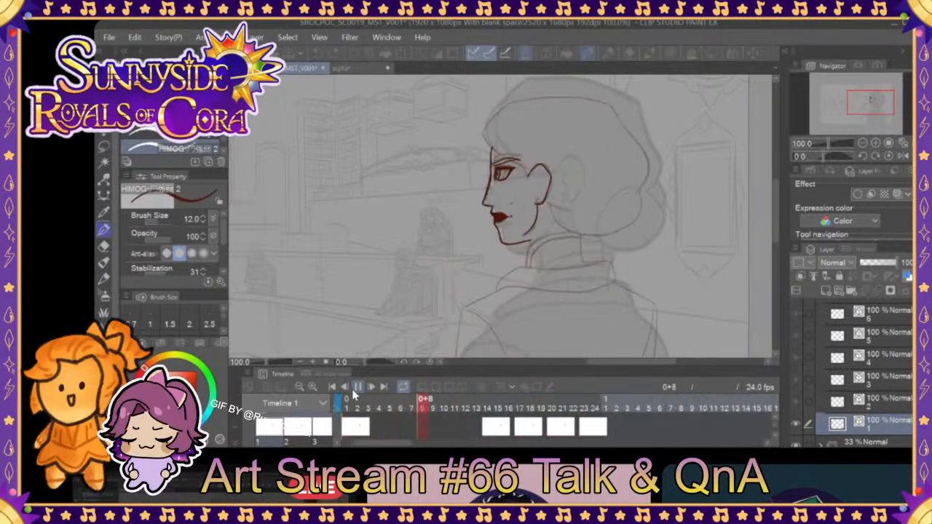
{"action": "right_click", "coordinate": [299, 29]}
{"action": "left_click_drag", "start_coordinate": [364, 246], "coordinate": [375, 249]}
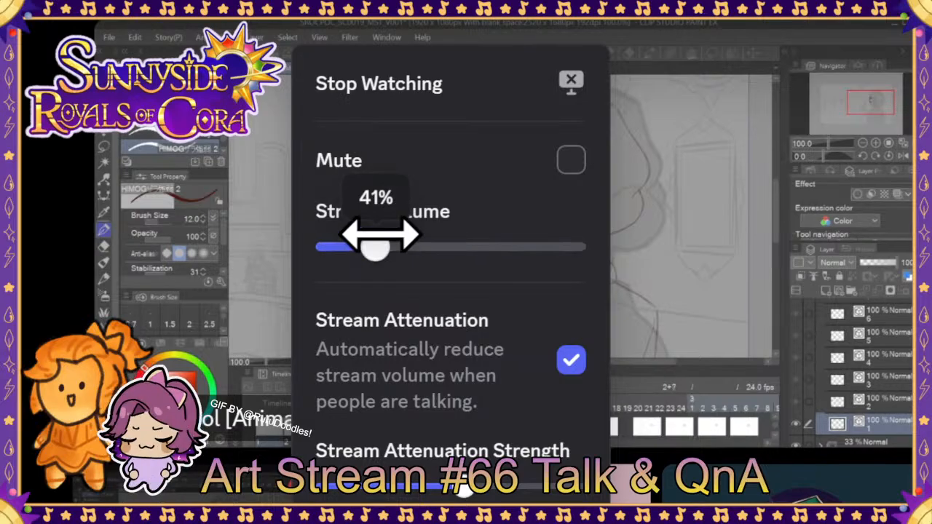
{"action": "left_click", "coordinate": [424, 22]}
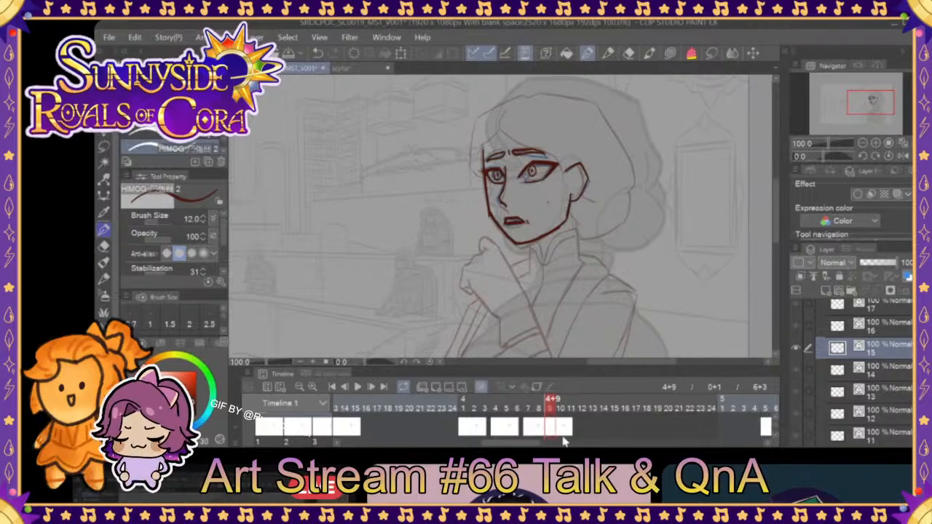
- Shift cel 15 to start at frame 4+10 and play the animation through to its end to check the timing
{"action": "mouse_move", "coordinate": [519, 423]}
{"action": "left_mouse_down"}
{"action": "mouse_move", "coordinate": [617, 438]}
{"action": "mouse_move", "coordinate": [354, 422]}
{"action": "left_mouse_up"}
{"action": "left_click", "coordinate": [357, 387]}
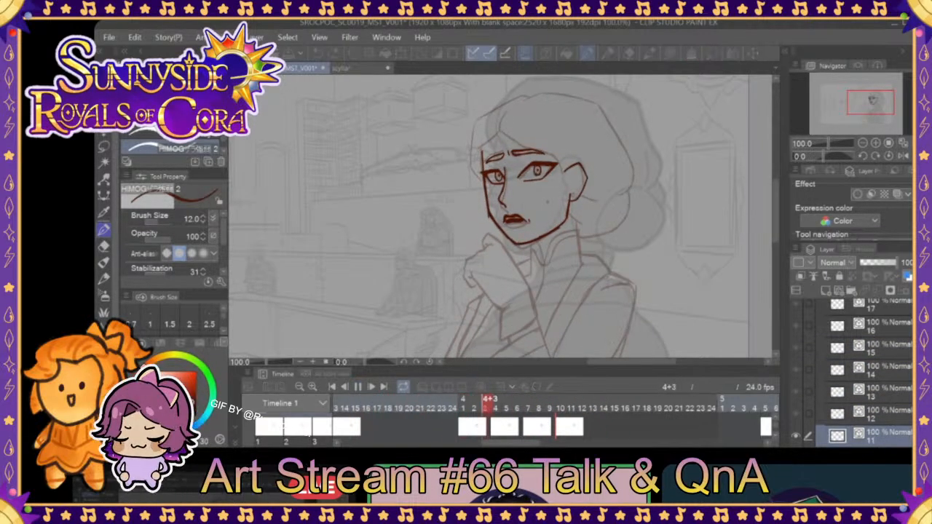
{"action": "left_click", "coordinate": [356, 390]}
{"action": "mouse_move", "coordinate": [564, 449]}
{"action": "left_mouse_down"}
{"action": "mouse_move", "coordinate": [507, 413]}
{"action": "mouse_move", "coordinate": [510, 404]}
{"action": "mouse_move", "coordinate": [598, 414]}
{"action": "mouse_move", "coordinate": [382, 404]}
{"action": "mouse_move", "coordinate": [358, 392]}
{"action": "left_mouse_up"}
{"action": "left_click", "coordinate": [358, 391]}
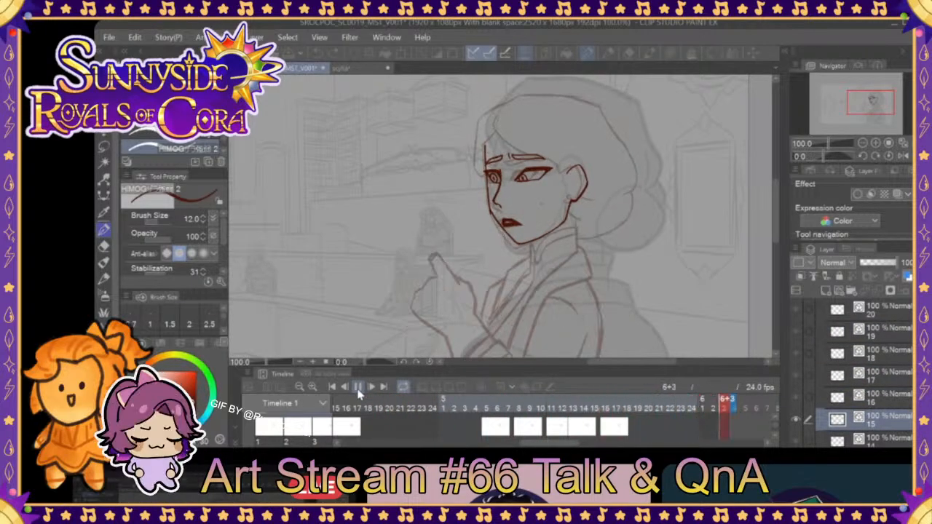
{"action": "left_click", "coordinate": [384, 387]}
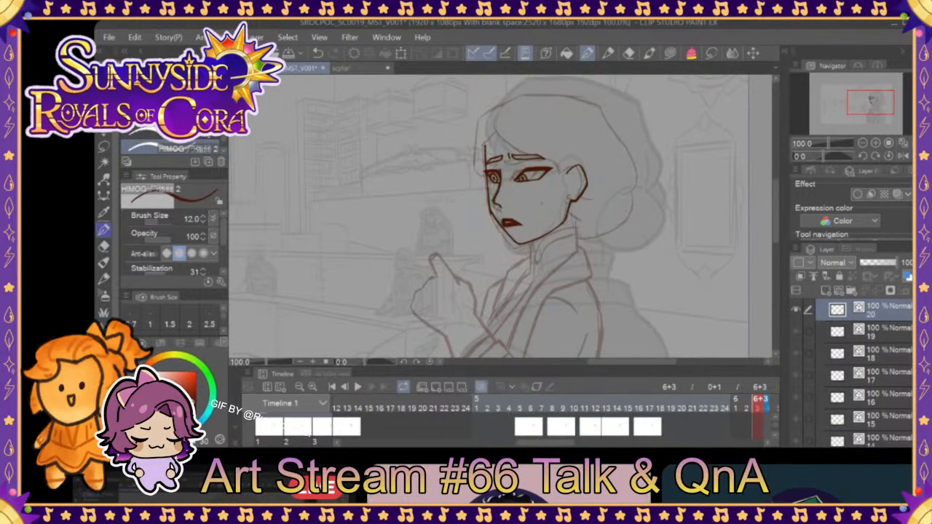
- Shift cel 19 to start at frame 5+14 and cel 20 at 5+17, and scrub back through the head movement
{"action": "left_click", "coordinate": [604, 431]}
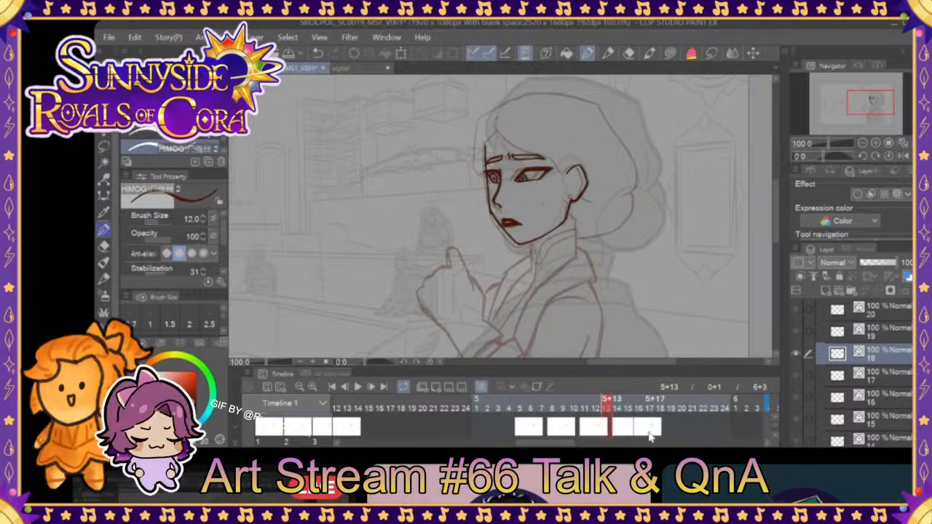
{"action": "left_click", "coordinate": [641, 431]}
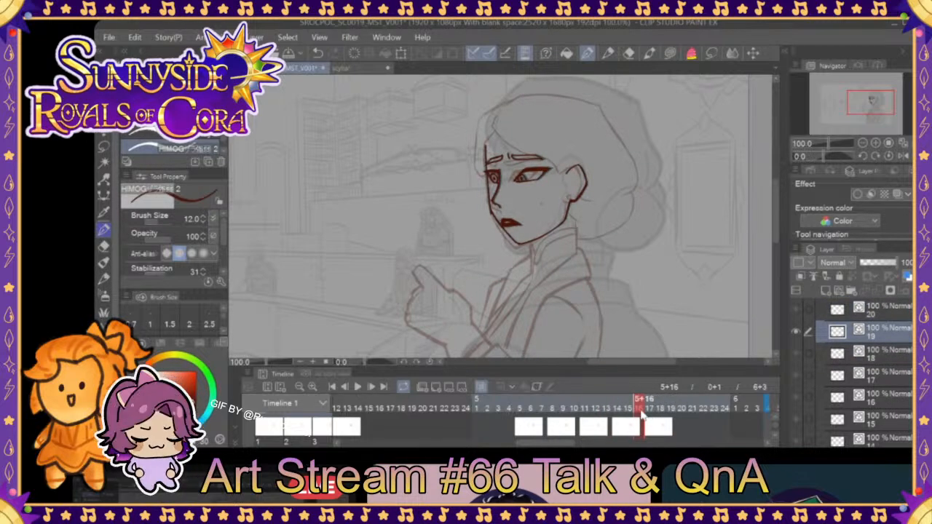
{"action": "mouse_move", "coordinate": [639, 411]}
{"action": "left_mouse_down"}
{"action": "mouse_move", "coordinate": [538, 403]}
{"action": "mouse_move", "coordinate": [553, 403]}
{"action": "left_mouse_up"}
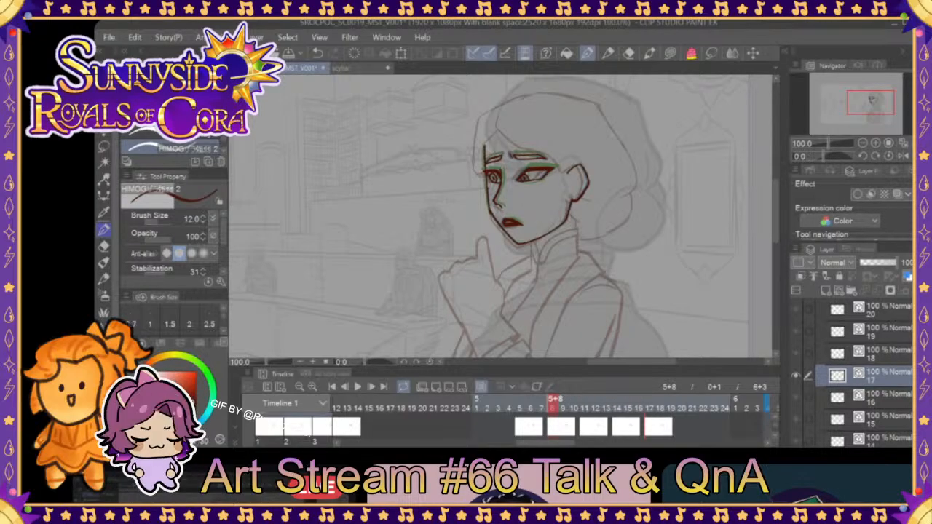
{"action": "mouse_move", "coordinate": [555, 402]}
{"action": "left_mouse_down"}
{"action": "mouse_move", "coordinate": [385, 405]}
{"action": "mouse_move", "coordinate": [369, 413]}
{"action": "left_mouse_up"}
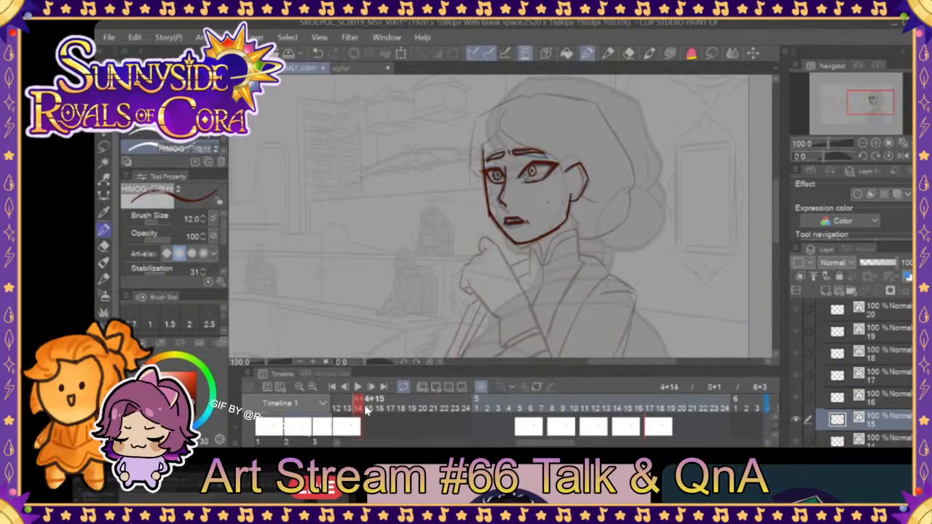
- Play the animation from its first frame and scrub on to frame 5+8 to review the motion
{"action": "left_click", "coordinate": [331, 387]}
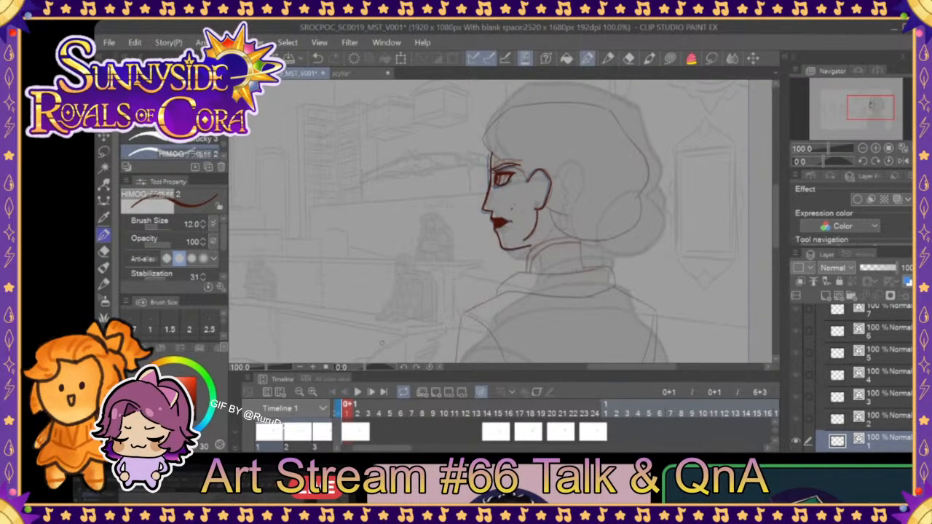
{"action": "left_click", "coordinate": [358, 389]}
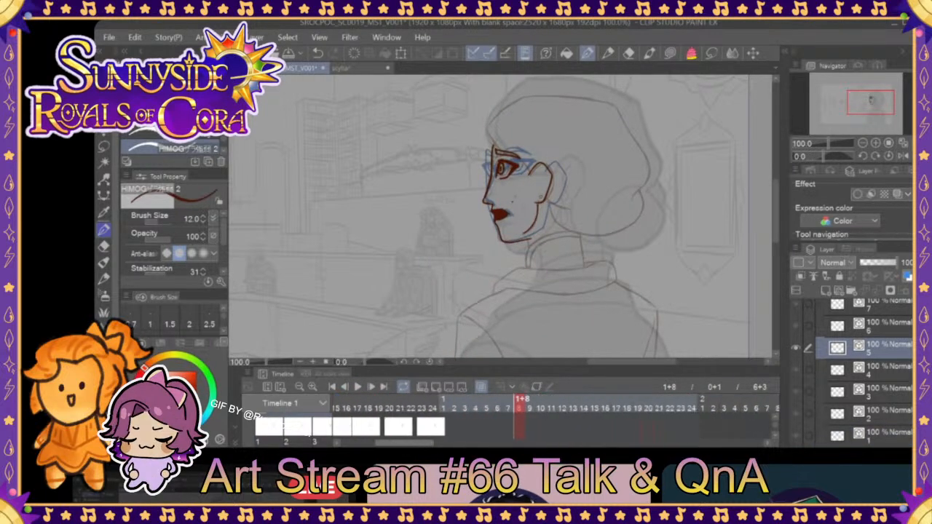
{"action": "left_click", "coordinate": [359, 387]}
{"action": "scroll", "coordinate": [893, 428], "scroll_direction": "down", "scroll_amount": 3}
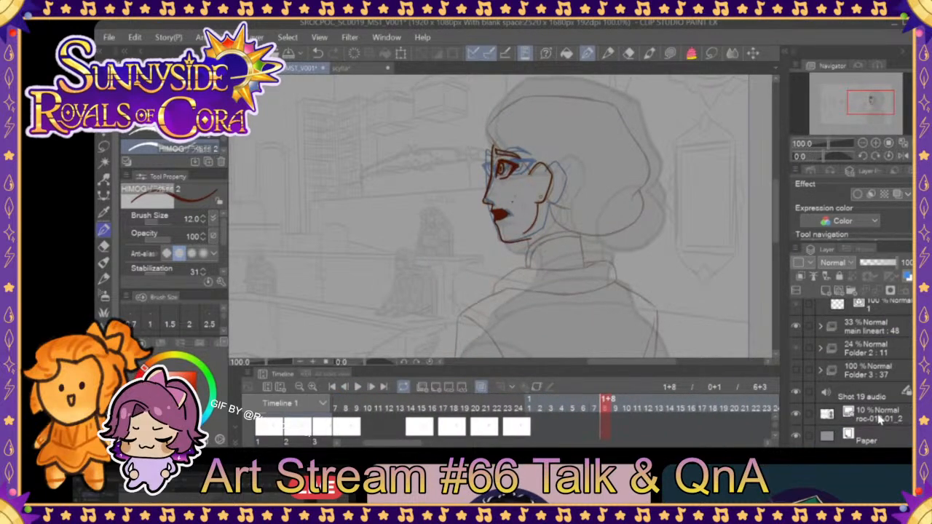
{"action": "mouse_move", "coordinate": [622, 412]}
{"action": "left_mouse_down"}
{"action": "mouse_move", "coordinate": [830, 408]}
{"action": "mouse_move", "coordinate": [635, 433]}
{"action": "mouse_move", "coordinate": [584, 415]}
{"action": "mouse_move", "coordinate": [631, 417]}
{"action": "left_mouse_up"}
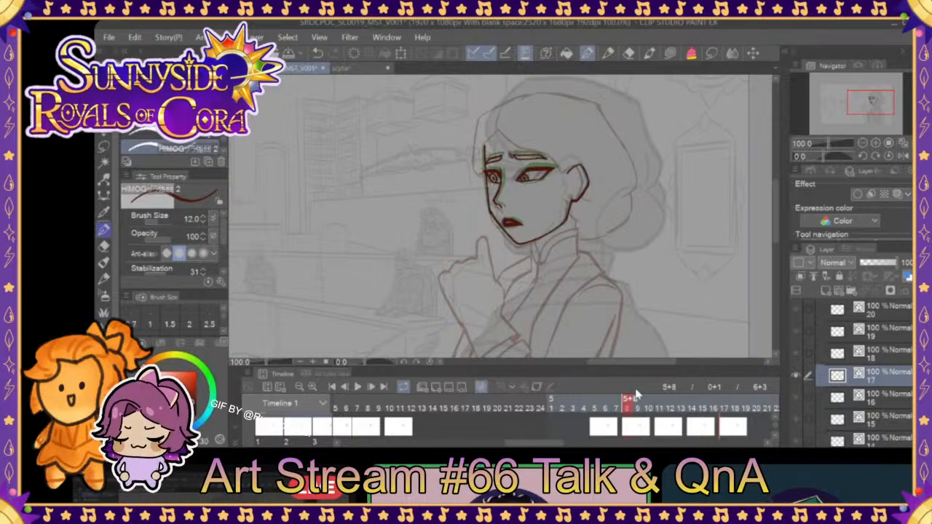
- Erase the irises of both eyes on cel 18 at frame 5+12, working at 200% zoom, and set the eraser to Vector
{"action": "left_click", "coordinate": [875, 143]}
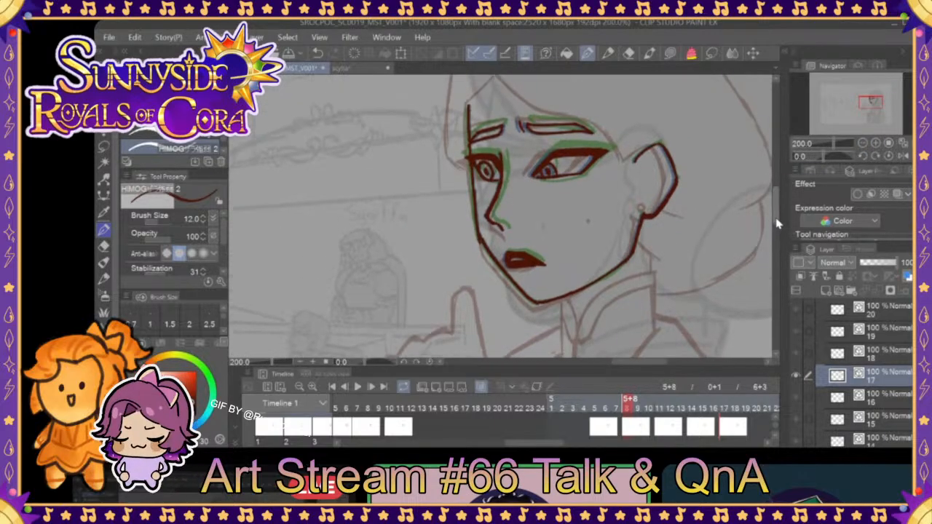
{"action": "left_click_drag", "start_coordinate": [628, 409], "coordinate": [665, 396]}
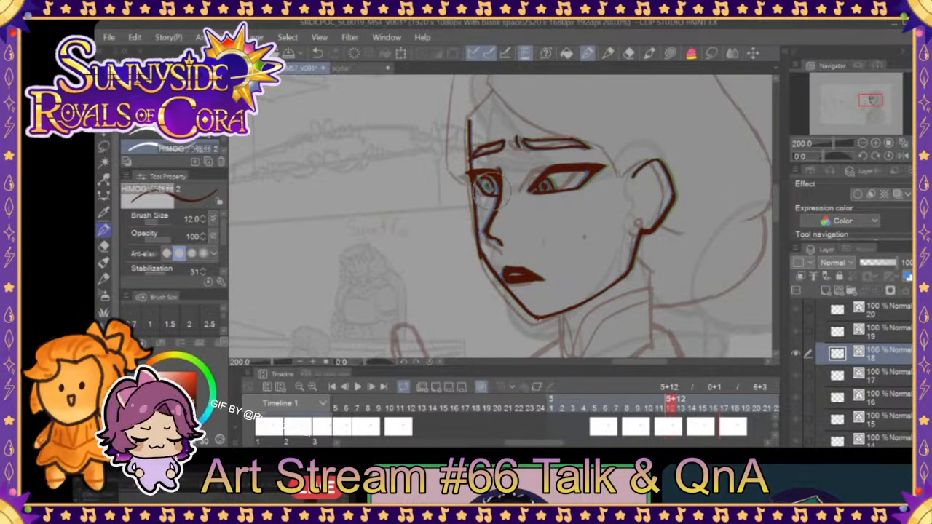
{"action": "left_click_drag", "start_coordinate": [495, 194], "coordinate": [493, 181]}
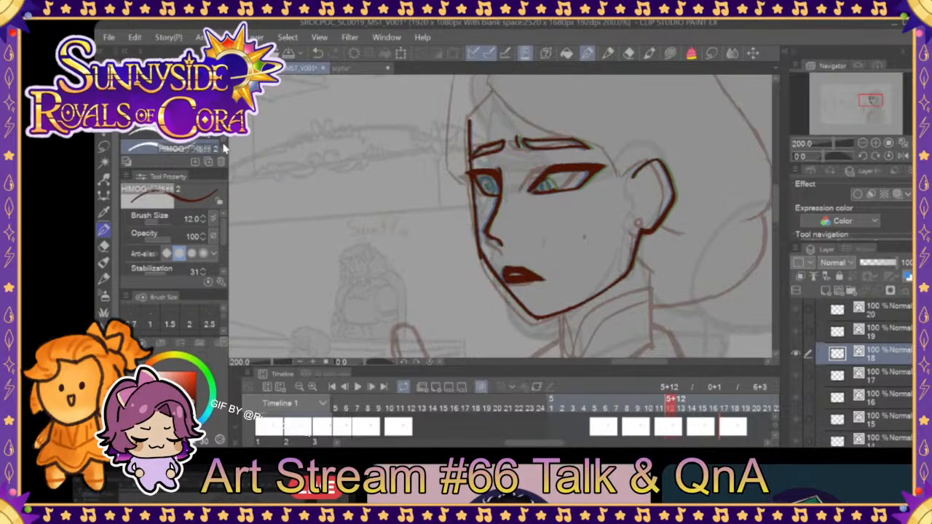
{"action": "left_click", "coordinate": [628, 54]}
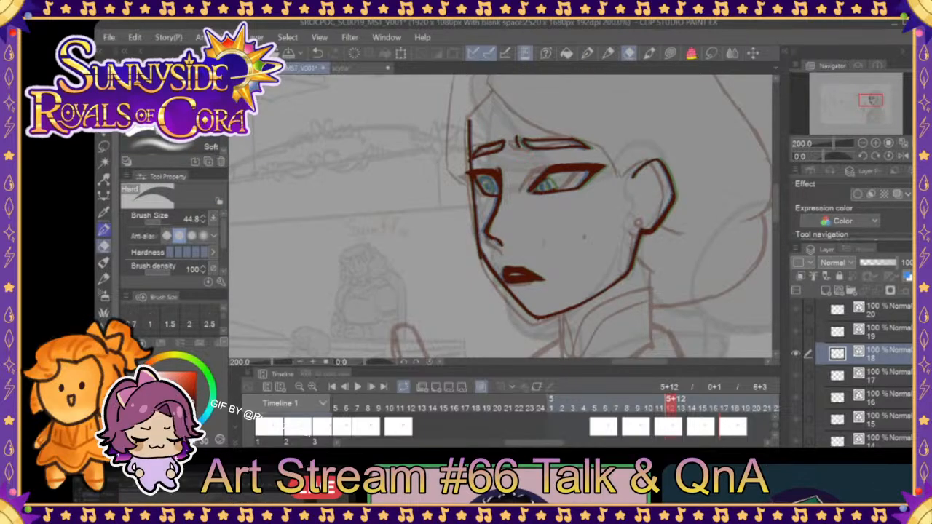
{"action": "left_click", "coordinate": [175, 105]}
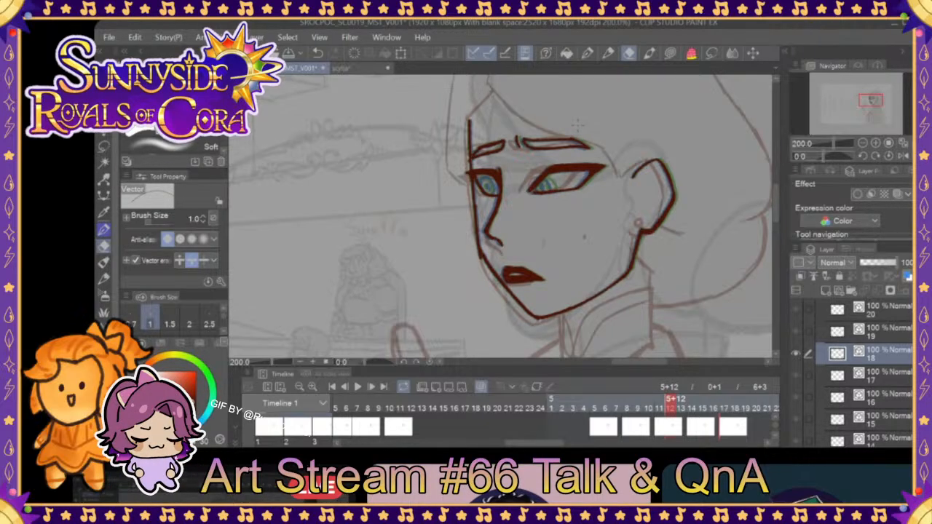
- Erase the irises of both eyes on cels 19 and 20 with the Vector eraser
{"action": "key", "text": "Right"}
{"action": "key", "text": "Right"}
{"action": "key", "text": "Right"}
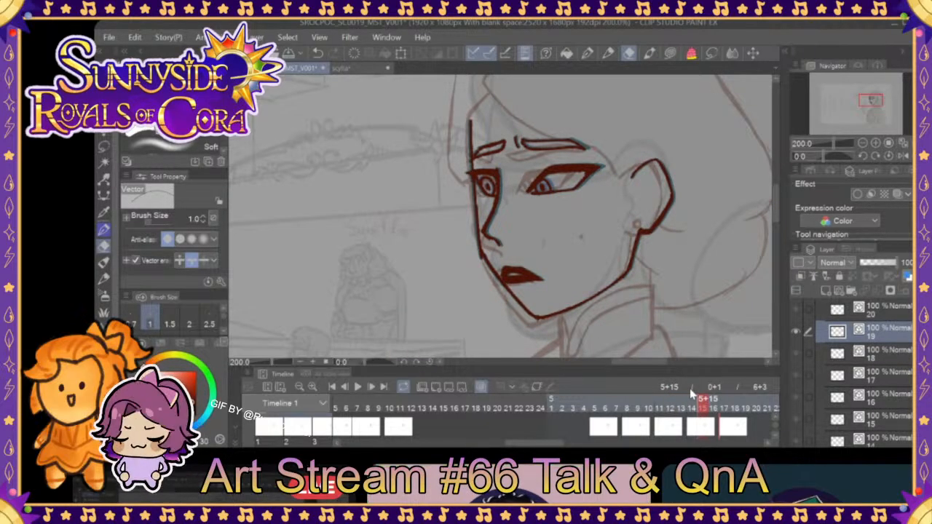
{"action": "left_click", "coordinate": [542, 187]}
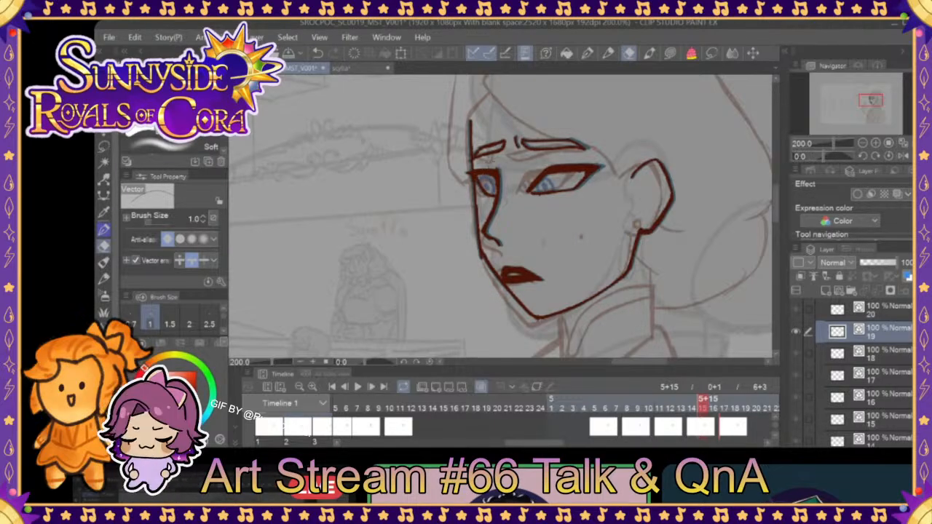
{"action": "left_click", "coordinate": [723, 406]}
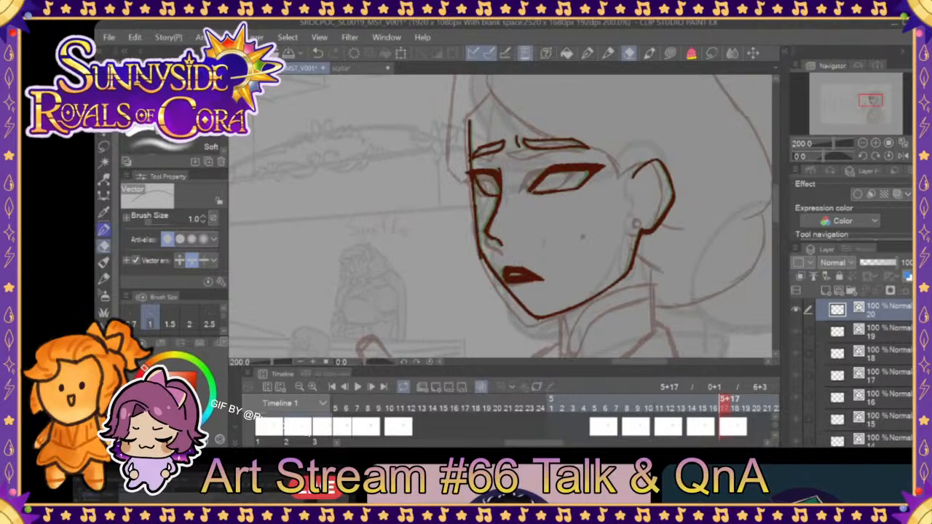
- Erase the nearer eye's iris on cel 15, redraw it closer to the inner corner with the 12.0 brush, and check the surrounding frames
{"action": "left_click_drag", "start_coordinate": [722, 401], "coordinate": [620, 419]}
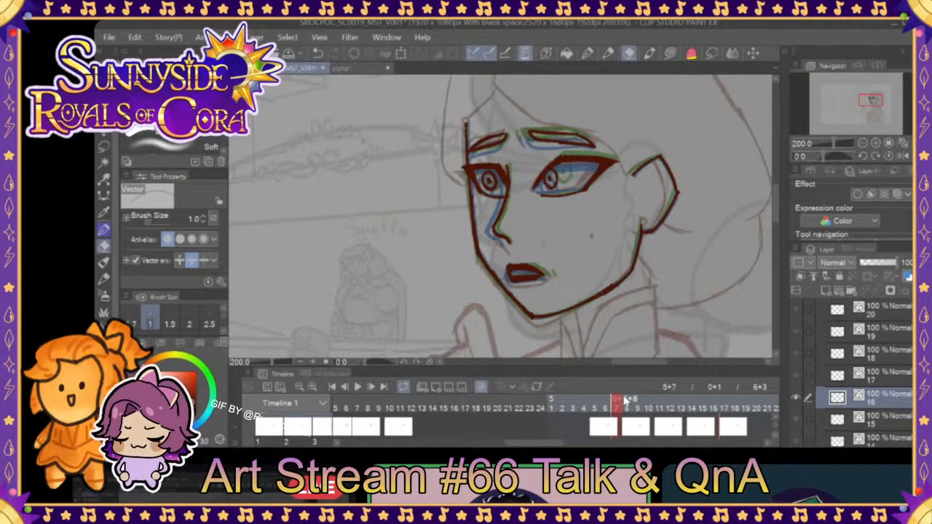
{"action": "mouse_move", "coordinate": [589, 412]}
{"action": "left_mouse_down"}
{"action": "mouse_move", "coordinate": [575, 409]}
{"action": "mouse_move", "coordinate": [593, 411]}
{"action": "mouse_move", "coordinate": [586, 413]}
{"action": "left_mouse_up"}
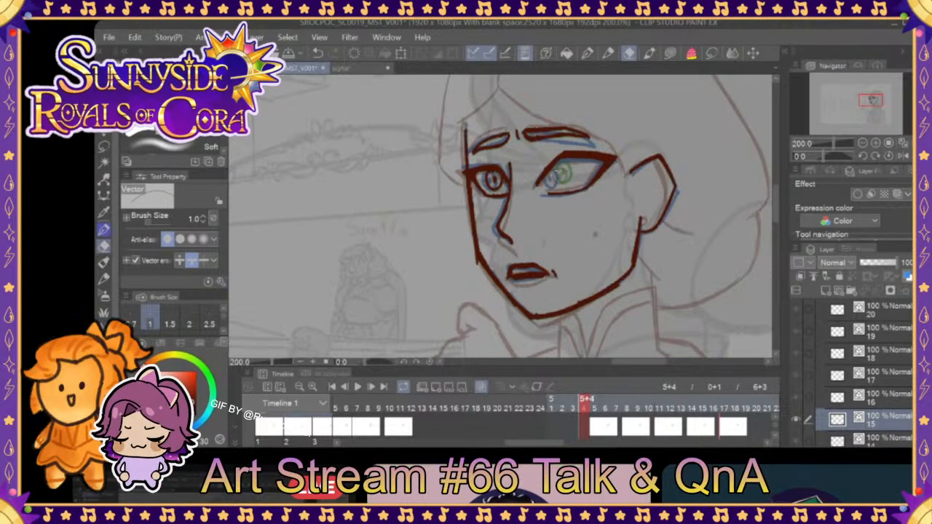
{"action": "left_click", "coordinate": [587, 54]}
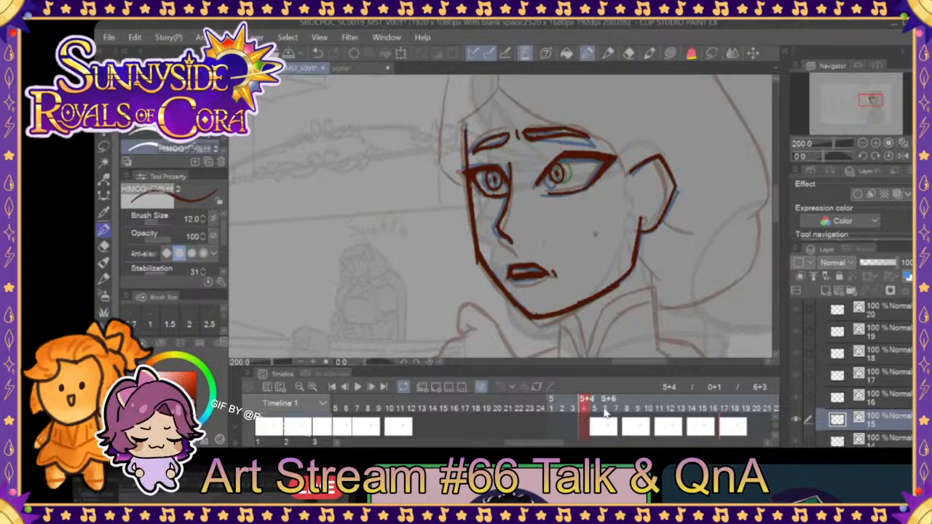
{"action": "mouse_move", "coordinate": [573, 415]}
{"action": "left_mouse_down"}
{"action": "mouse_move", "coordinate": [602, 414]}
{"action": "mouse_move", "coordinate": [372, 427]}
{"action": "left_mouse_up"}
{"action": "left_click", "coordinate": [401, 412]}
{"action": "left_click", "coordinate": [402, 412]}
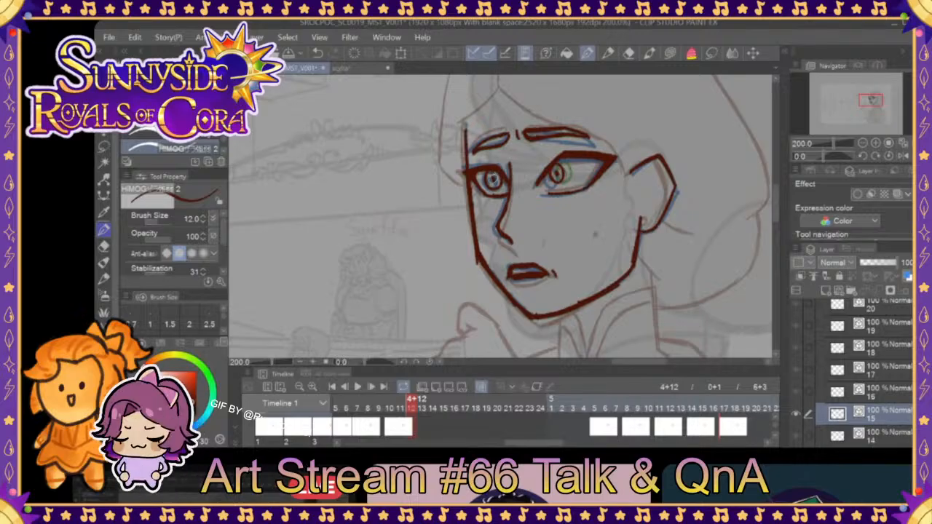
- Redraw the irises of both eyes on cels 18 and 19 with the 12.0 brush, placing them nearer the left ends of the eyes
{"action": "mouse_move", "coordinate": [413, 411]}
{"action": "left_mouse_down"}
{"action": "mouse_move", "coordinate": [369, 407]}
{"action": "mouse_move", "coordinate": [658, 406]}
{"action": "left_mouse_up"}
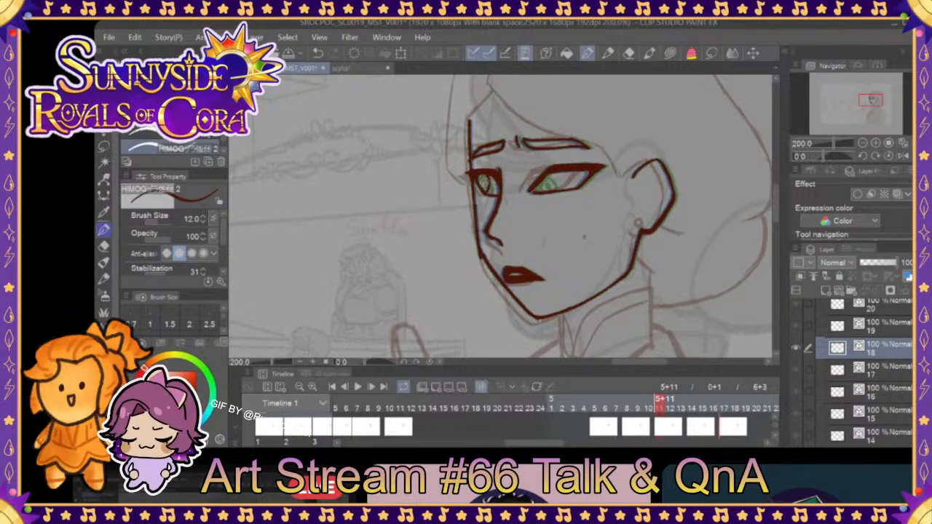
{"action": "key", "text": "ctrl+z"}
{"action": "left_click_drag", "start_coordinate": [488, 179], "coordinate": [485, 188]}
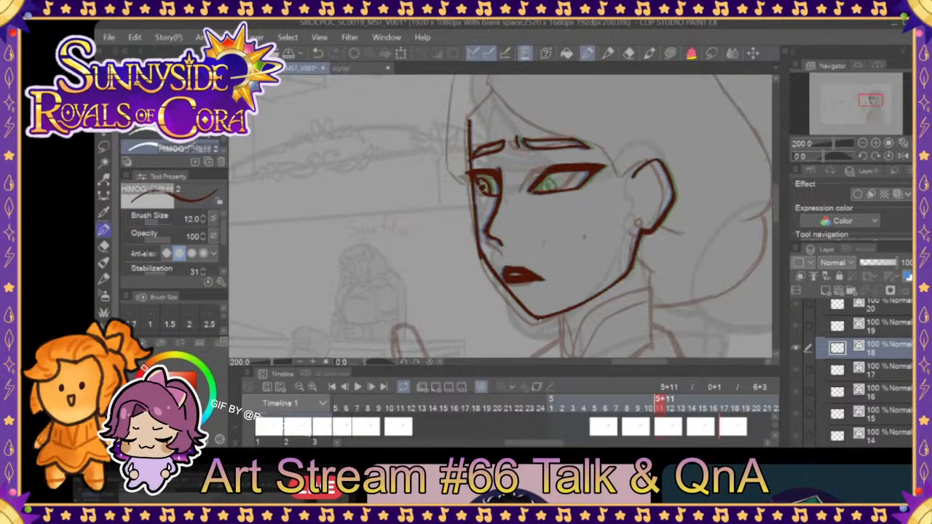
{"action": "left_click_drag", "start_coordinate": [539, 188], "coordinate": [546, 182]}
{"action": "left_click_drag", "start_coordinate": [661, 409], "coordinate": [691, 408]}
{"action": "mouse_move", "coordinate": [478, 178]}
{"action": "left_mouse_down"}
{"action": "mouse_move", "coordinate": [486, 196]}
{"action": "mouse_move", "coordinate": [484, 187]}
{"action": "mouse_move", "coordinate": [540, 182]}
{"action": "mouse_move", "coordinate": [544, 192]}
{"action": "left_mouse_up"}
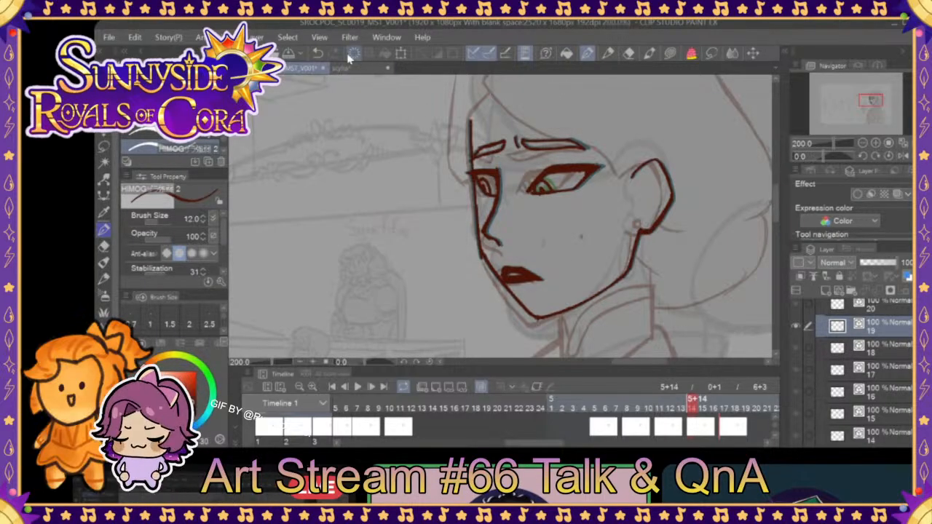
- Undo the iris strokes on cel 19 and redraw the irises of both eyes on cel 18 at frame 5+12
{"action": "left_click", "coordinate": [318, 57]}
{"action": "left_click", "coordinate": [318, 60]}
{"action": "left_click", "coordinate": [675, 404]}
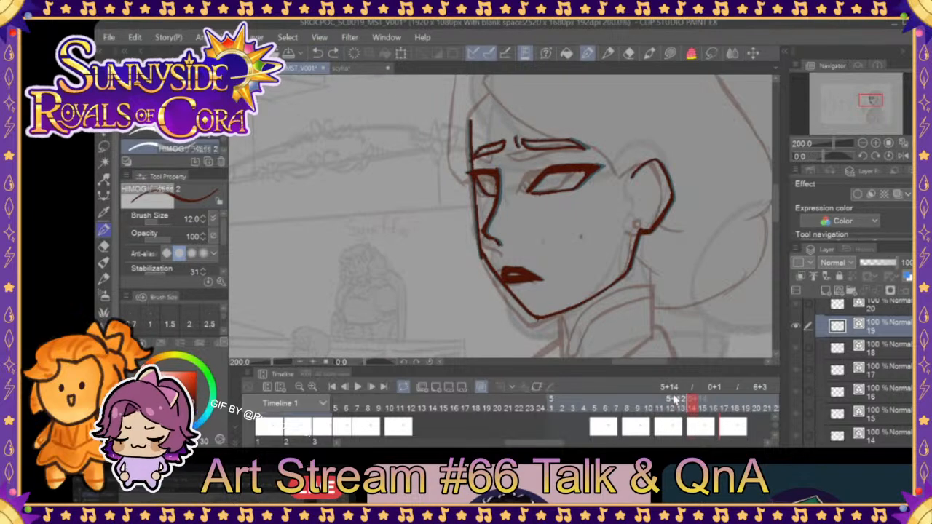
{"action": "mouse_move", "coordinate": [481, 179]}
{"action": "left_mouse_down"}
{"action": "mouse_move", "coordinate": [489, 196]}
{"action": "mouse_move", "coordinate": [544, 193]}
{"action": "mouse_move", "coordinate": [550, 179]}
{"action": "mouse_move", "coordinate": [549, 193]}
{"action": "left_mouse_up"}
{"action": "left_click", "coordinate": [318, 55]}
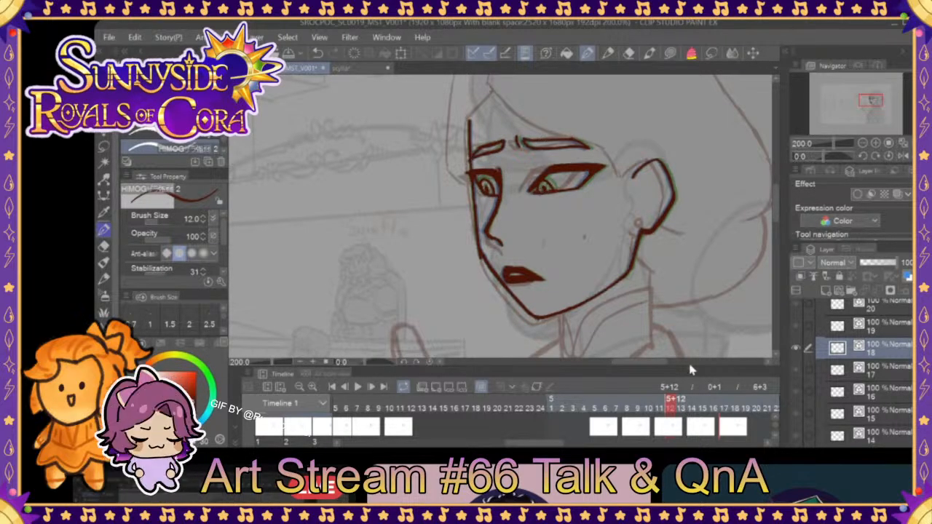
- Draw the irises of both eyes on cel 19 at frame 5+14 with the 12.0 brush
{"action": "left_click", "coordinate": [695, 405]}
{"action": "left_click_drag", "start_coordinate": [534, 181], "coordinate": [550, 196]}
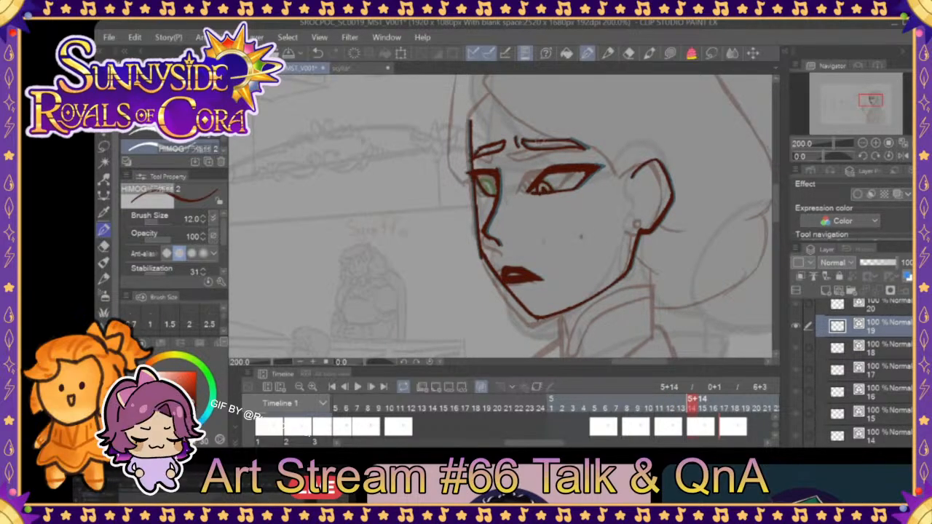
{"action": "left_click_drag", "start_coordinate": [479, 182], "coordinate": [491, 192]}
{"action": "left_click", "coordinate": [317, 54]}
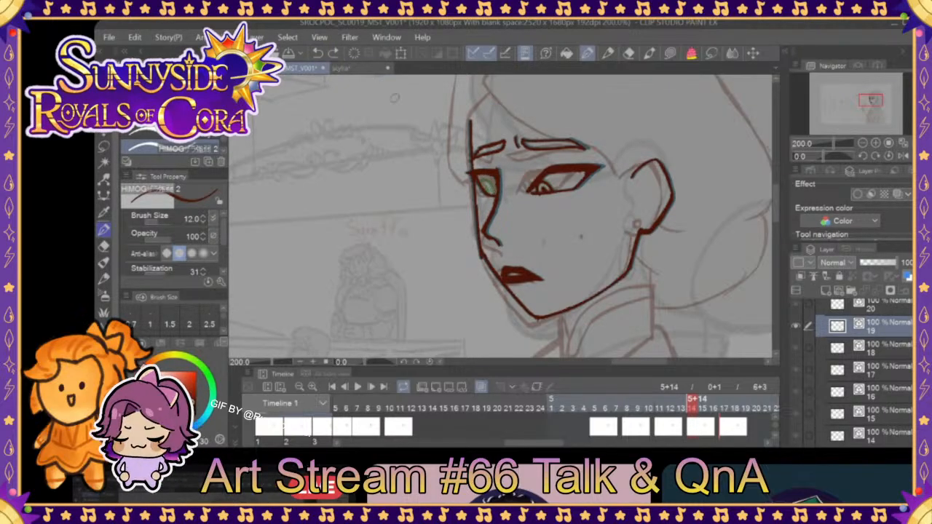
{"action": "left_click_drag", "start_coordinate": [484, 185], "coordinate": [490, 193]}
- Draw the irises of both eyes on cel 20 with the 12.0 brush, undoing the stray strokes
{"action": "left_click", "coordinate": [679, 405]}
{"action": "mouse_move", "coordinate": [679, 406]}
{"action": "left_mouse_down"}
{"action": "mouse_move", "coordinate": [627, 407]}
{"action": "mouse_move", "coordinate": [737, 408]}
{"action": "left_mouse_up"}
{"action": "mouse_move", "coordinate": [481, 182]}
{"action": "left_mouse_down"}
{"action": "mouse_move", "coordinate": [495, 197]}
{"action": "mouse_move", "coordinate": [545, 195]}
{"action": "mouse_move", "coordinate": [553, 183]}
{"action": "mouse_move", "coordinate": [549, 195]}
{"action": "left_mouse_up"}
{"action": "left_click", "coordinate": [317, 53]}
{"action": "left_click", "coordinate": [318, 53]}
- Scrub through the frames of the head turn and play the animation at 100% zoom to check the eye direction
{"action": "left_click", "coordinate": [731, 407]}
{"action": "left_click", "coordinate": [737, 408]}
{"action": "left_click_drag", "start_coordinate": [736, 407], "coordinate": [552, 424]}
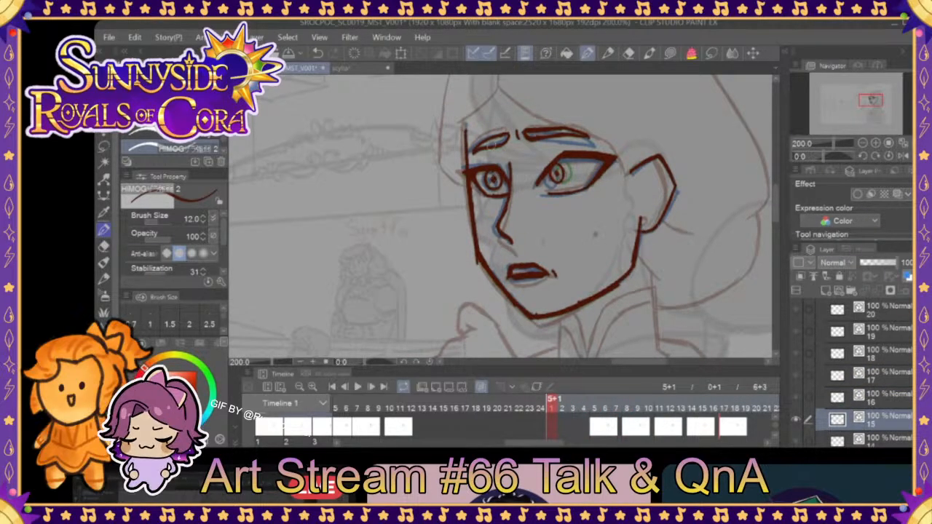
{"action": "left_click", "coordinate": [379, 406]}
{"action": "left_click_drag", "start_coordinate": [386, 399], "coordinate": [755, 406]}
{"action": "left_click", "coordinate": [864, 144]}
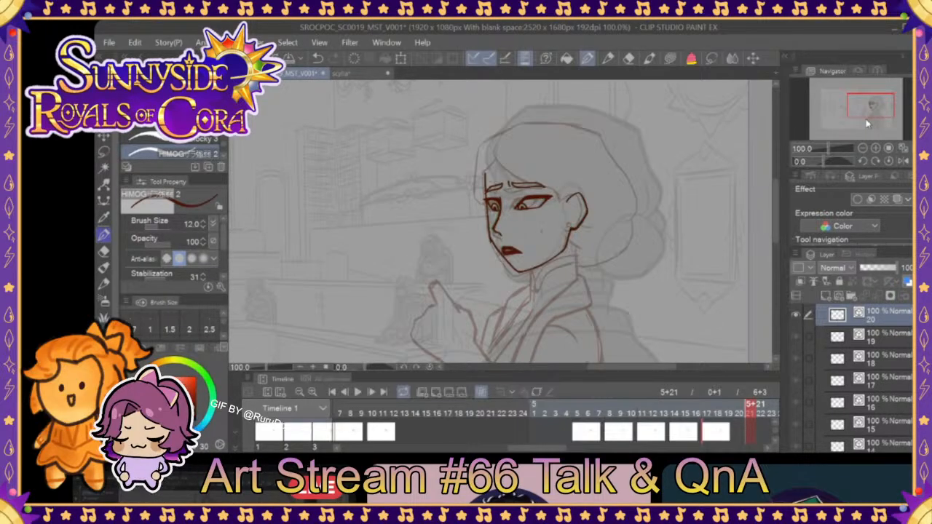
{"action": "mouse_move", "coordinate": [717, 407]}
{"action": "left_mouse_down"}
{"action": "mouse_move", "coordinate": [615, 411]}
{"action": "mouse_move", "coordinate": [739, 406]}
{"action": "left_mouse_up"}
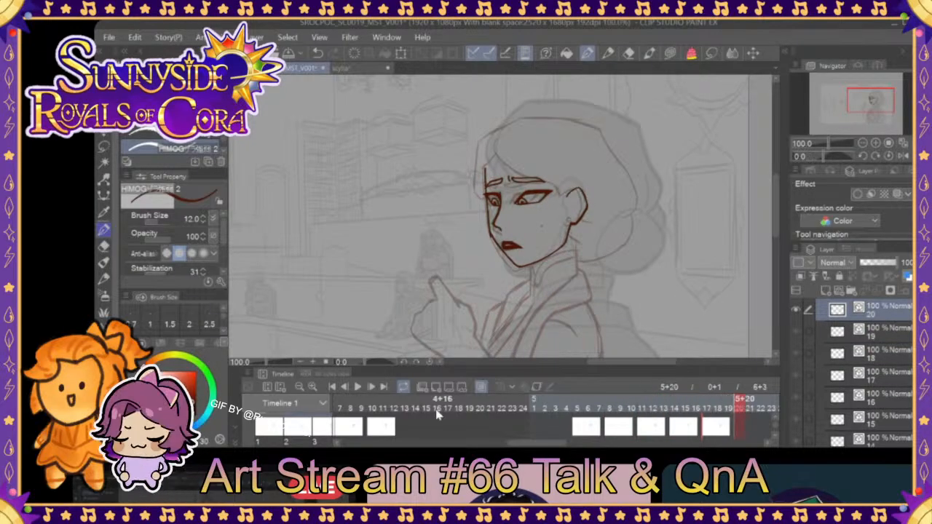
{"action": "left_click", "coordinate": [334, 388]}
{"action": "left_click", "coordinate": [362, 389]}
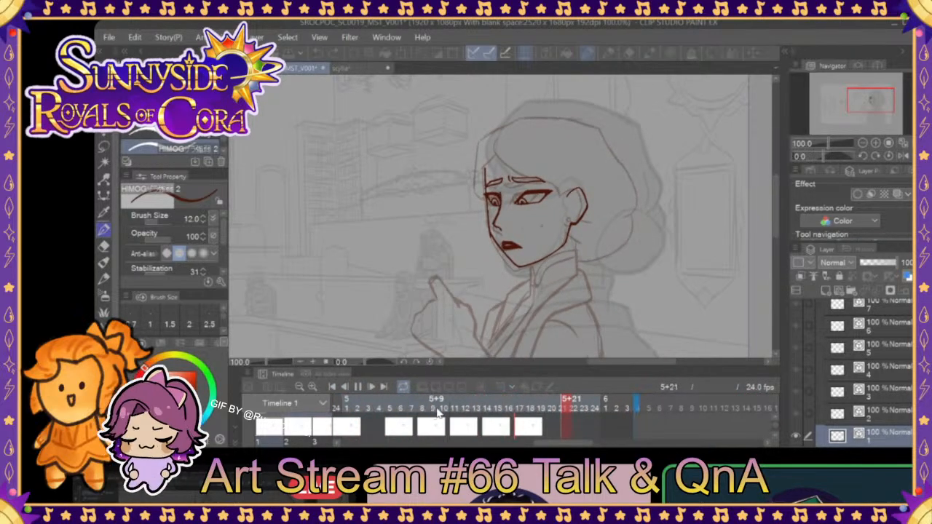
- Redraw the nearer eye's iris and pupil on cel 15 at 800% zoom, over cel 14's iris position, and play the animation
{"action": "left_click", "coordinate": [304, 426]}
{"action": "mouse_move", "coordinate": [303, 425]}
{"action": "left_mouse_down"}
{"action": "mouse_move", "coordinate": [338, 413]}
{"action": "mouse_move", "coordinate": [423, 412]}
{"action": "mouse_move", "coordinate": [376, 412]}
{"action": "mouse_move", "coordinate": [426, 409]}
{"action": "mouse_move", "coordinate": [424, 394]}
{"action": "left_mouse_up"}
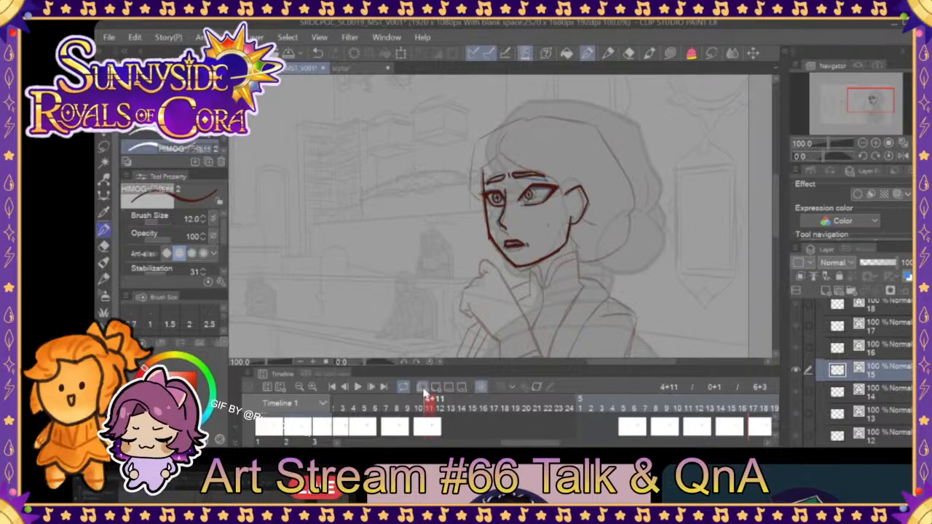
{"action": "left_click", "coordinate": [876, 142]}
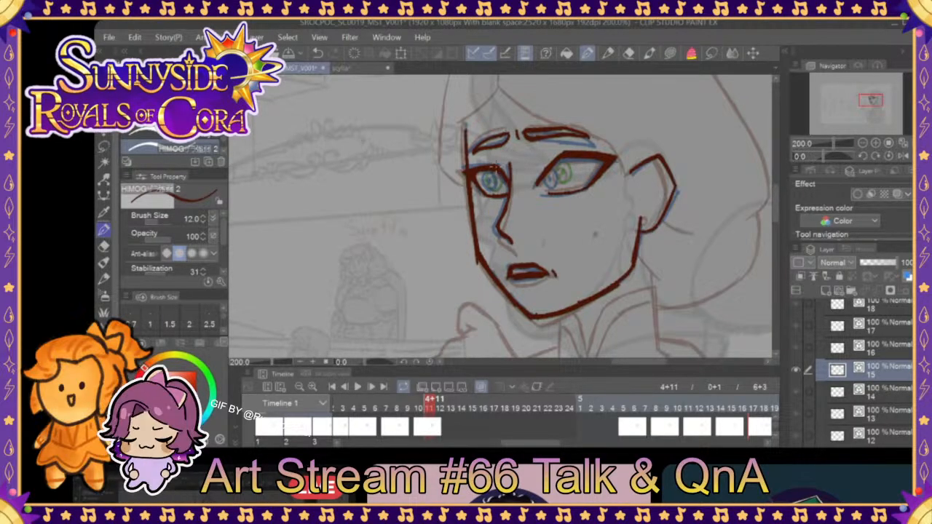
{"action": "scroll", "coordinate": [489, 178], "scroll_direction": "up", "scroll_amount": 4}
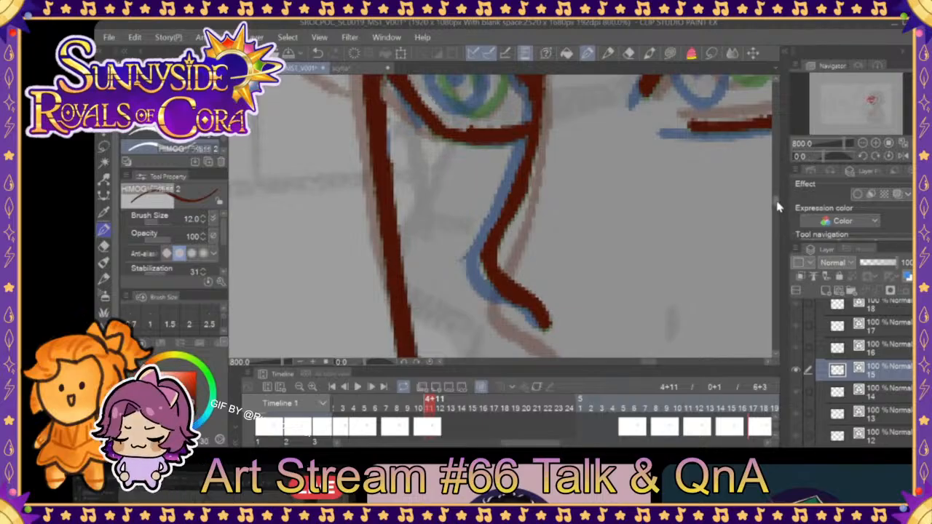
{"action": "scroll", "coordinate": [629, 361], "scroll_direction": "right", "scroll_amount": 3}
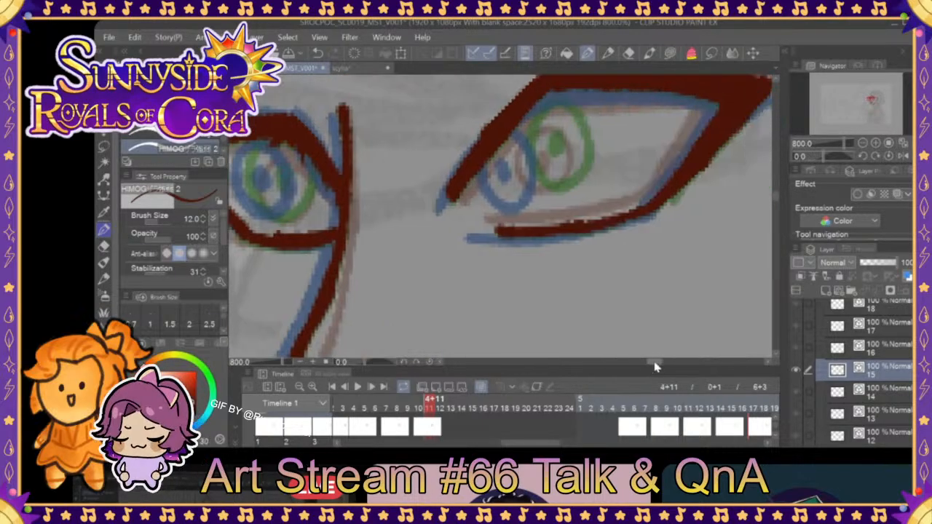
{"action": "mouse_move", "coordinate": [508, 102]}
{"action": "left_mouse_down"}
{"action": "mouse_move", "coordinate": [473, 149]}
{"action": "mouse_move", "coordinate": [527, 177]}
{"action": "left_mouse_up"}
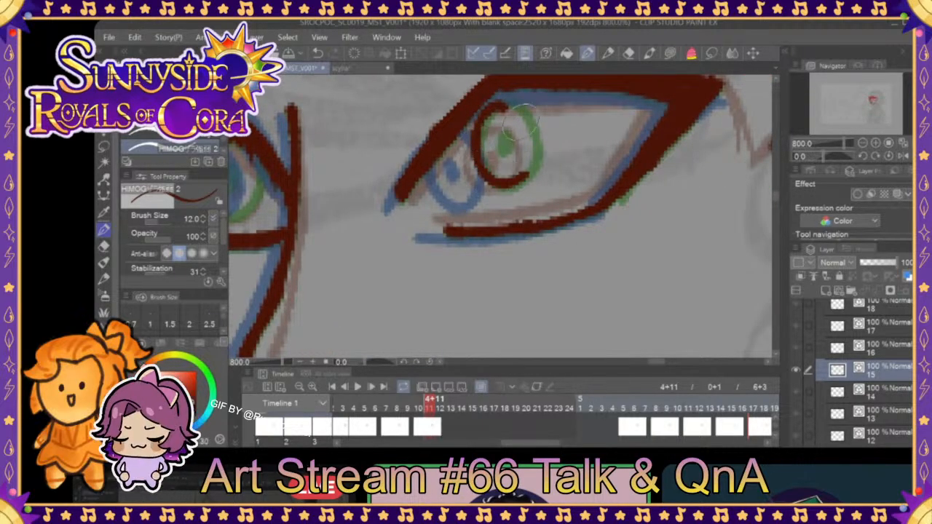
{"action": "key", "text": "ctrl+z"}
{"action": "key", "text": "ctrl+z"}
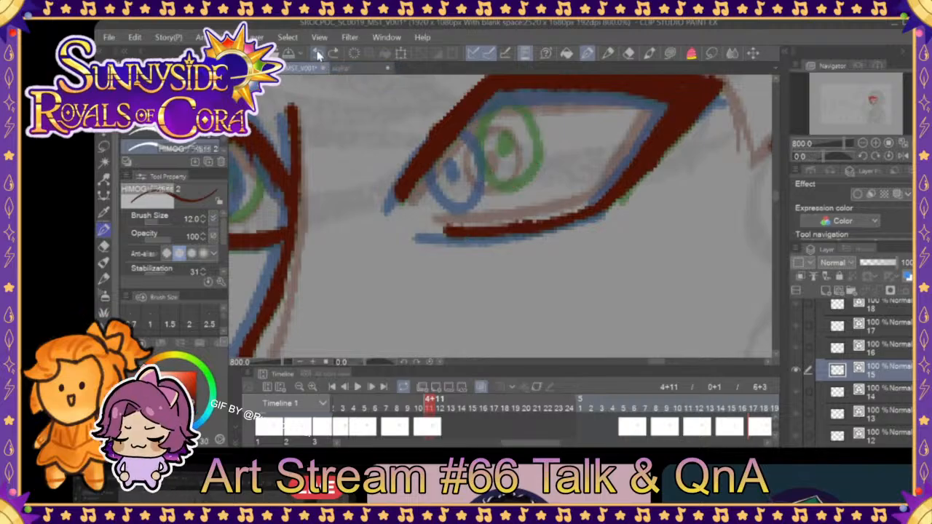
{"action": "mouse_move", "coordinate": [510, 110]}
{"action": "left_mouse_down"}
{"action": "mouse_move", "coordinate": [478, 144]}
{"action": "mouse_move", "coordinate": [495, 176]}
{"action": "mouse_move", "coordinate": [513, 144]}
{"action": "mouse_move", "coordinate": [505, 97]}
{"action": "mouse_move", "coordinate": [535, 134]}
{"action": "mouse_move", "coordinate": [531, 173]}
{"action": "mouse_move", "coordinate": [514, 185]}
{"action": "mouse_move", "coordinate": [490, 178]}
{"action": "mouse_move", "coordinate": [488, 127]}
{"action": "mouse_move", "coordinate": [504, 148]}
{"action": "left_mouse_up"}
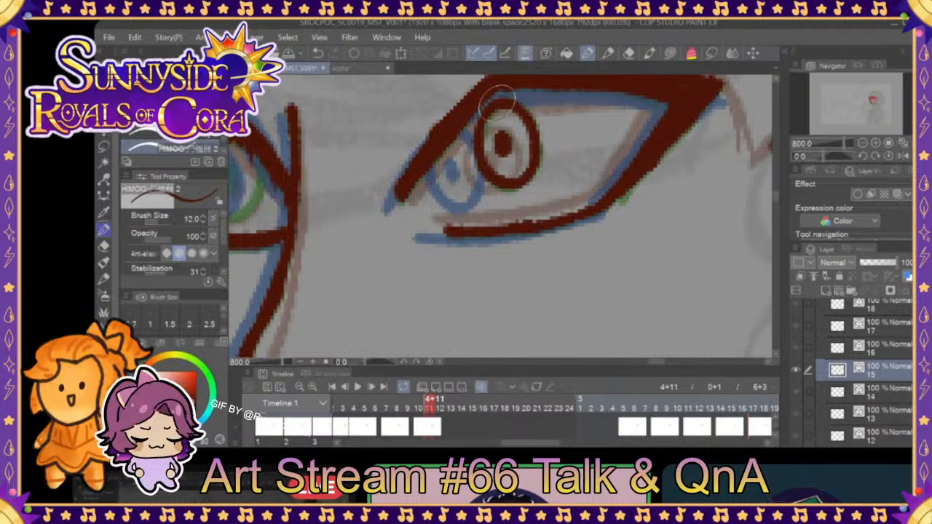
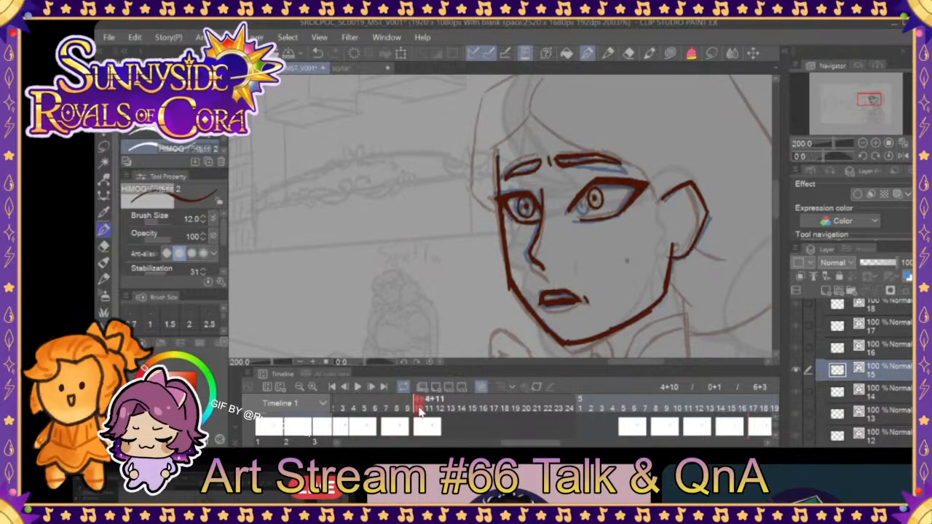
{"action": "left_click", "coordinate": [357, 387]}
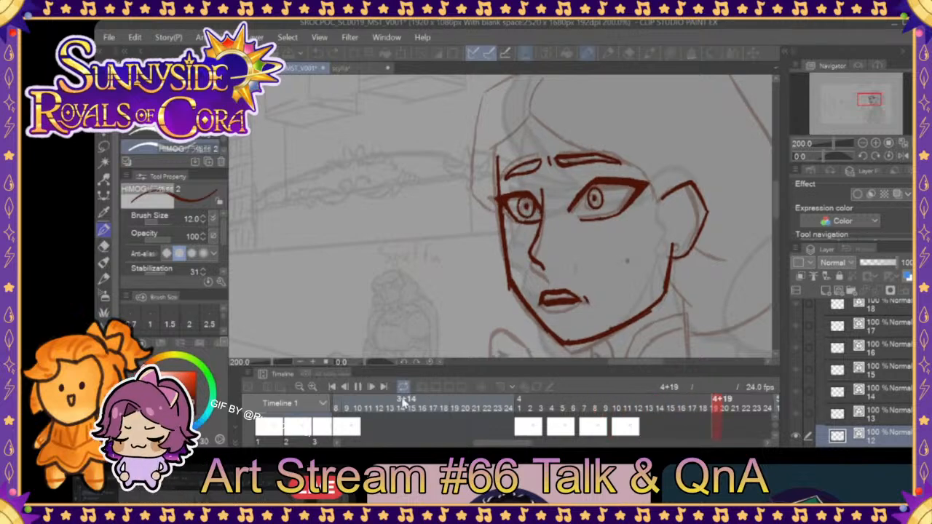
{"action": "left_click", "coordinate": [357, 385]}
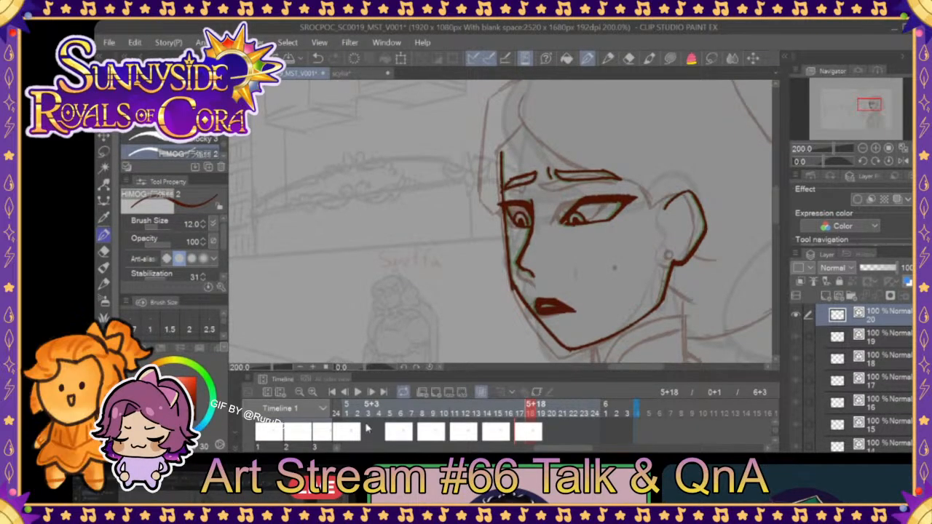
- Redraw the farther eye's iris and pupil on cel 15 at 800% zoom and compare the eyes with cel 14
{"action": "left_click_drag", "start_coordinate": [562, 448], "coordinate": [544, 449]}
{"action": "mouse_move", "coordinate": [615, 408]}
{"action": "left_mouse_down"}
{"action": "mouse_move", "coordinate": [348, 411]}
{"action": "mouse_move", "coordinate": [368, 412]}
{"action": "left_mouse_up"}
{"action": "double_click", "coordinate": [878, 144]}
{"action": "mouse_move", "coordinate": [570, 154]}
{"action": "left_mouse_down"}
{"action": "mouse_move", "coordinate": [623, 217]}
{"action": "mouse_move", "coordinate": [628, 202]}
{"action": "left_mouse_up"}
{"action": "mouse_move", "coordinate": [594, 159]}
{"action": "left_mouse_down"}
{"action": "mouse_move", "coordinate": [588, 141]}
{"action": "mouse_move", "coordinate": [568, 156]}
{"action": "mouse_move", "coordinate": [565, 190]}
{"action": "mouse_move", "coordinate": [597, 209]}
{"action": "mouse_move", "coordinate": [585, 208]}
{"action": "mouse_move", "coordinate": [600, 211]}
{"action": "mouse_move", "coordinate": [630, 182]}
{"action": "left_mouse_up"}
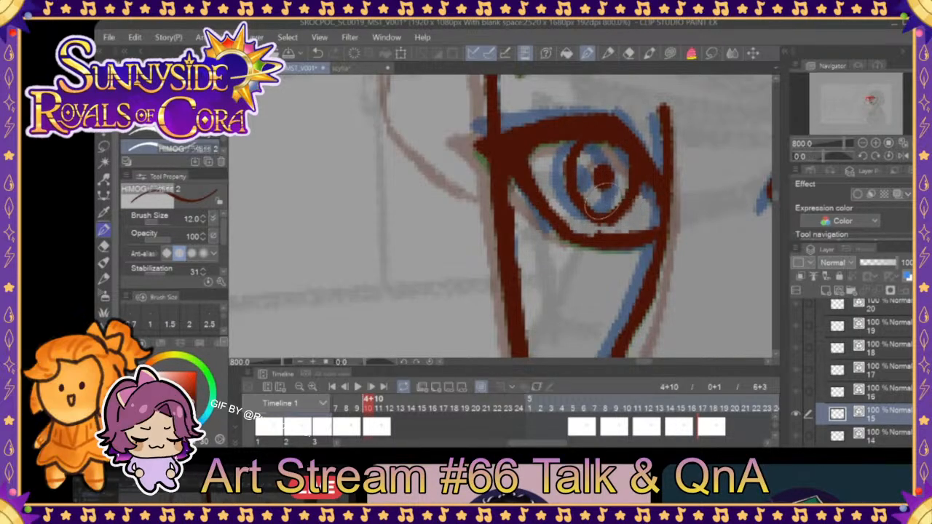
{"action": "mouse_move", "coordinate": [369, 400]}
{"action": "left_mouse_down"}
{"action": "mouse_move", "coordinate": [561, 401]}
{"action": "mouse_move", "coordinate": [755, 367]}
{"action": "mouse_move", "coordinate": [349, 404]}
{"action": "mouse_move", "coordinate": [368, 401]}
{"action": "left_mouse_up"}
{"action": "left_click_drag", "start_coordinate": [646, 362], "coordinate": [660, 366]}
{"action": "left_click", "coordinate": [348, 407]}
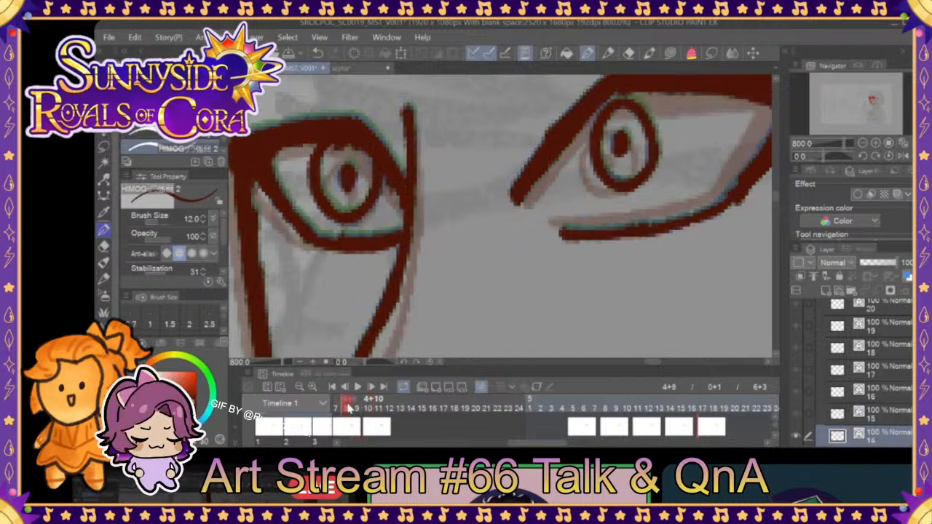
{"action": "left_click", "coordinate": [368, 408]}
- Scrub to the final face cels, play the animation at 150% zoom, and examine the timing and eye motion across the timeline
{"action": "left_click", "coordinate": [563, 399]}
{"action": "left_click_drag", "start_coordinate": [563, 399], "coordinate": [736, 399]}
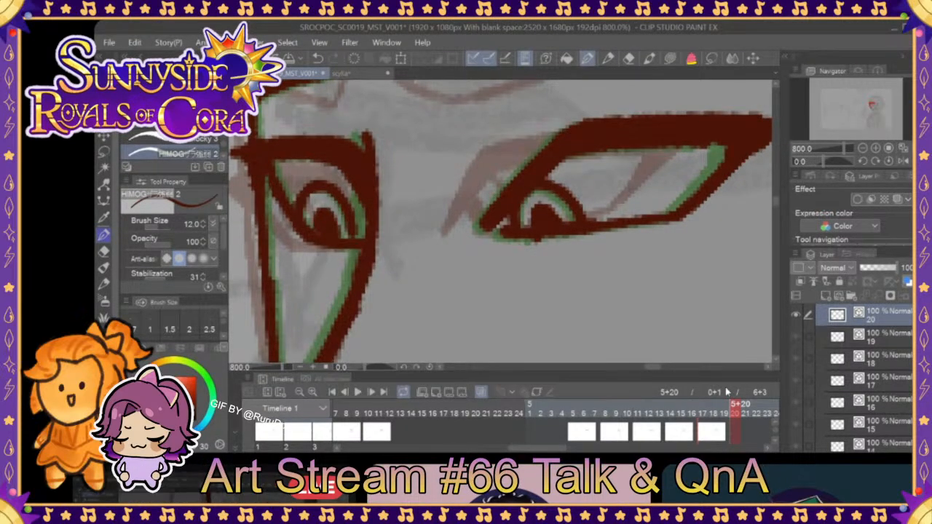
{"action": "left_click", "coordinate": [863, 148]}
{"action": "left_click", "coordinate": [863, 149]}
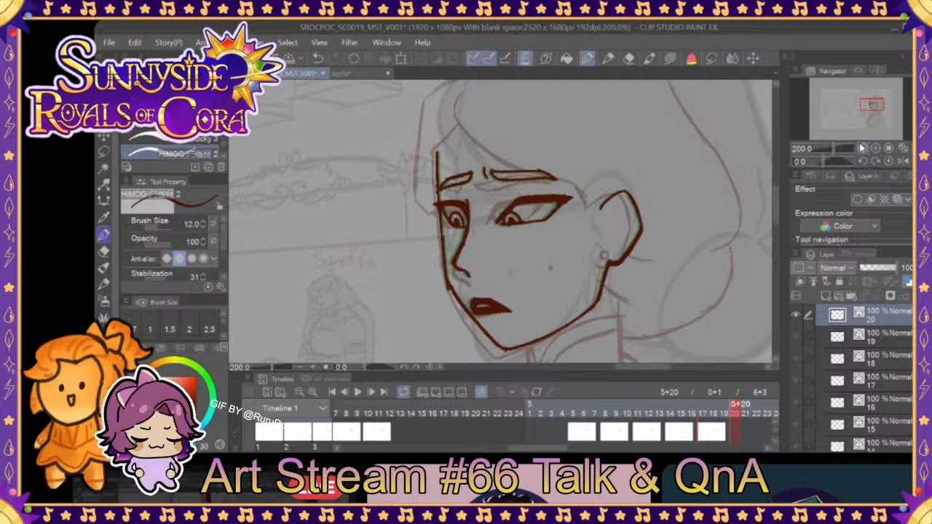
{"action": "mouse_move", "coordinate": [735, 404]}
{"action": "left_mouse_down"}
{"action": "mouse_move", "coordinate": [626, 413]}
{"action": "mouse_move", "coordinate": [735, 408]}
{"action": "left_mouse_up"}
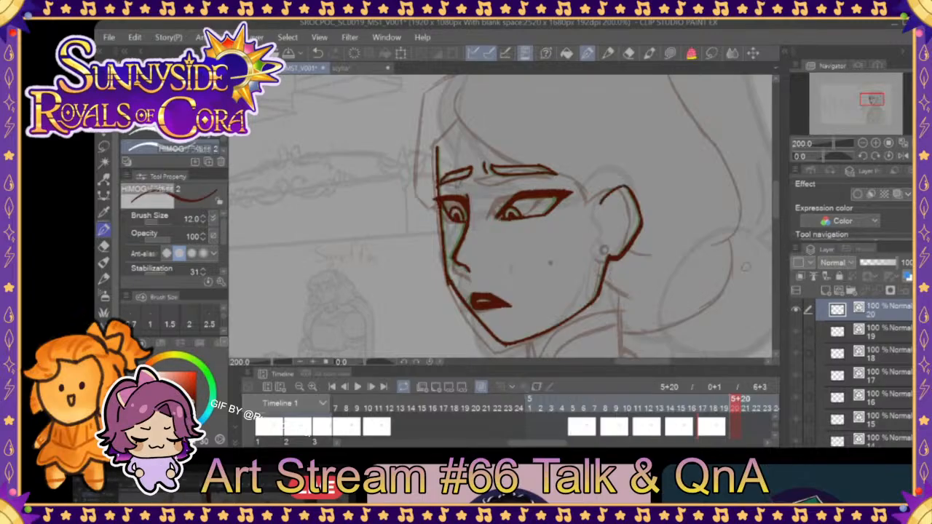
{"action": "left_click", "coordinate": [863, 143]}
{"action": "left_click_drag", "start_coordinate": [580, 442], "coordinate": [448, 445]}
{"action": "left_click", "coordinate": [357, 388]}
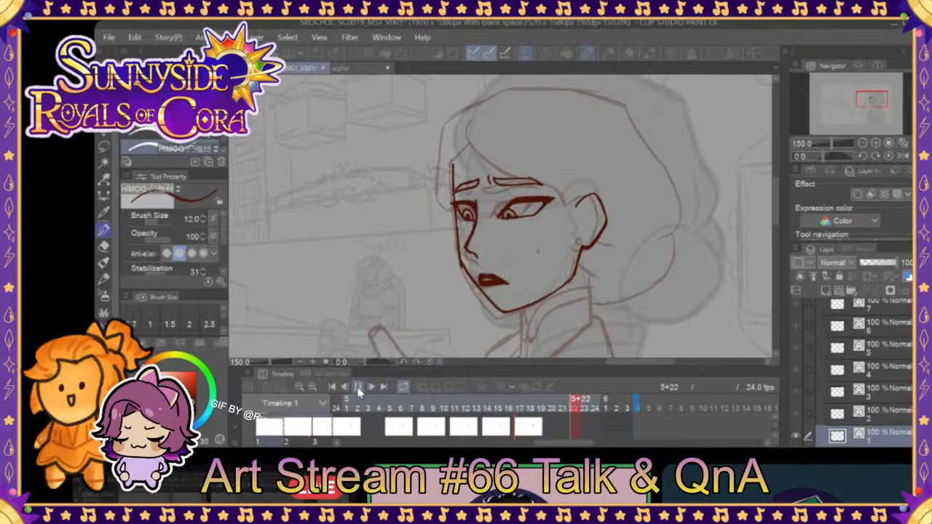
{"action": "left_click", "coordinate": [358, 391]}
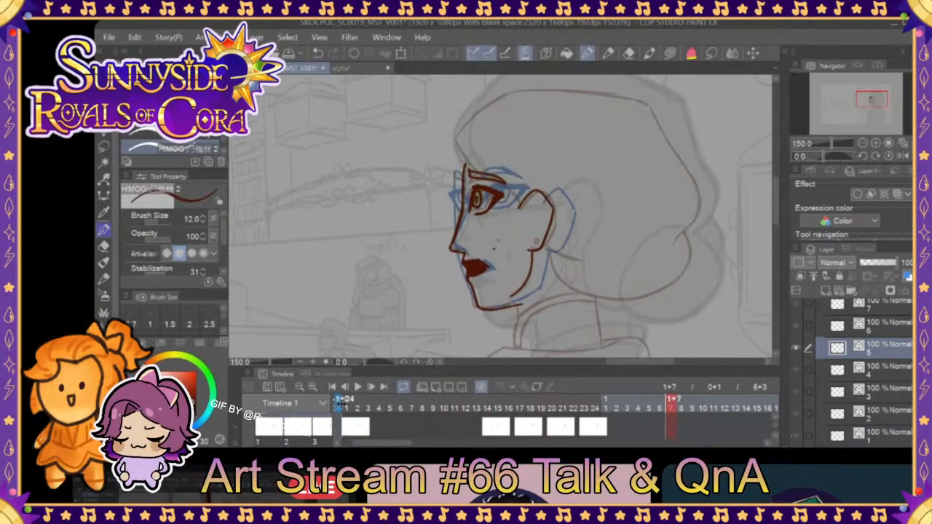
{"action": "left_click_drag", "start_coordinate": [396, 443], "coordinate": [500, 443]}
{"action": "left_click_drag", "start_coordinate": [896, 394], "coordinate": [454, 399]}
{"action": "left_click", "coordinate": [466, 407]}
{"action": "left_click_drag", "start_coordinate": [499, 410], "coordinate": [657, 403]}
{"action": "left_click_drag", "start_coordinate": [561, 442], "coordinate": [581, 443]}
{"action": "left_click_drag", "start_coordinate": [561, 405], "coordinate": [829, 392]}
- Create cel 21 at frame 6+7 and copy the face lines of cel 20 into it
{"action": "mouse_move", "coordinate": [490, 408]}
{"action": "left_mouse_down"}
{"action": "mouse_move", "coordinate": [688, 406]}
{"action": "mouse_move", "coordinate": [495, 407]}
{"action": "mouse_move", "coordinate": [681, 408]}
{"action": "mouse_move", "coordinate": [550, 409]}
{"action": "mouse_move", "coordinate": [573, 415]}
{"action": "left_mouse_up"}
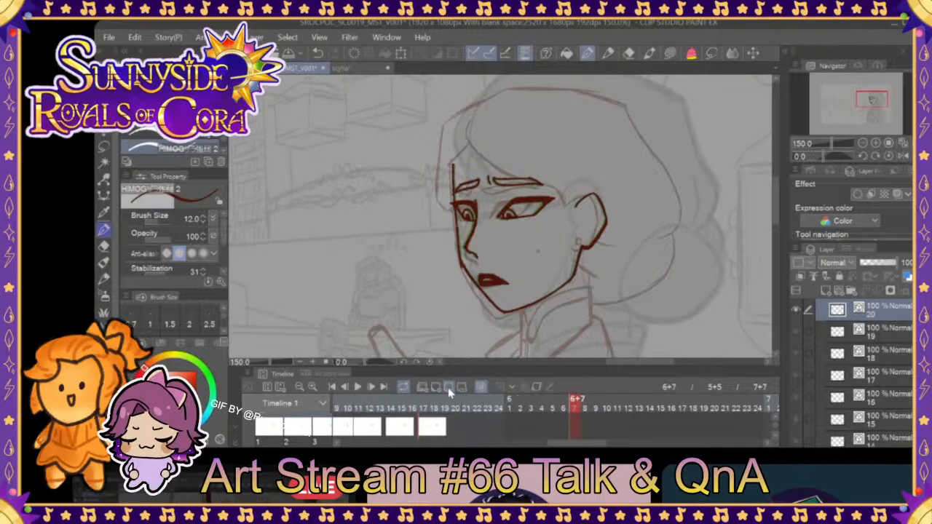
{"action": "left_click", "coordinate": [437, 393]}
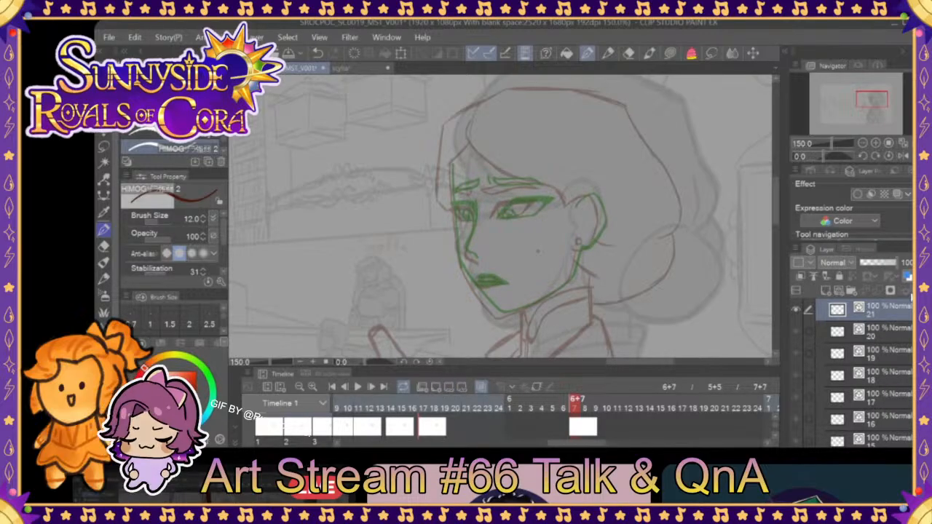
{"action": "key", "text": "ctrl+z"}
{"action": "left_click_drag", "start_coordinate": [877, 314], "coordinate": [827, 291]}
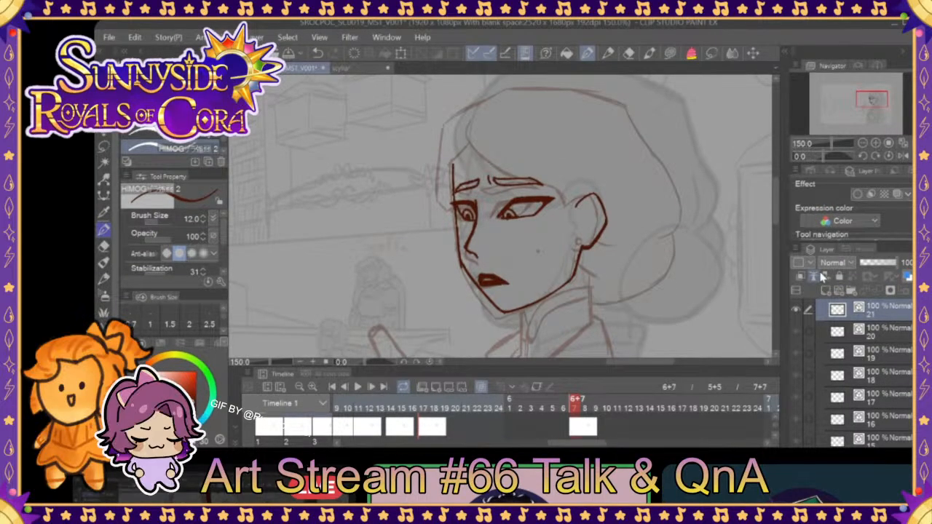
- Remove the irises of both eyes and both eyebrows from the face lines on cel 21, working at 200% zoom
{"action": "left_click_drag", "start_coordinate": [579, 408], "coordinate": [604, 405]}
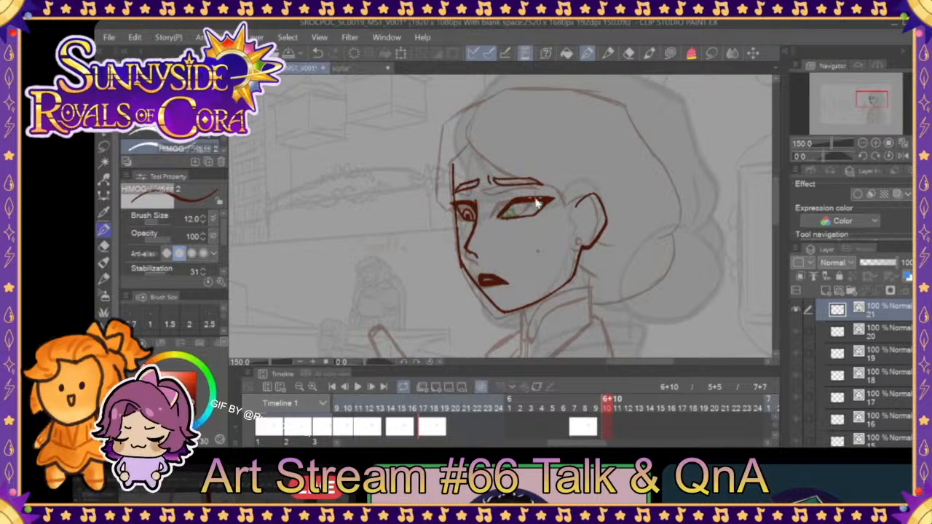
{"action": "left_click", "coordinate": [876, 144]}
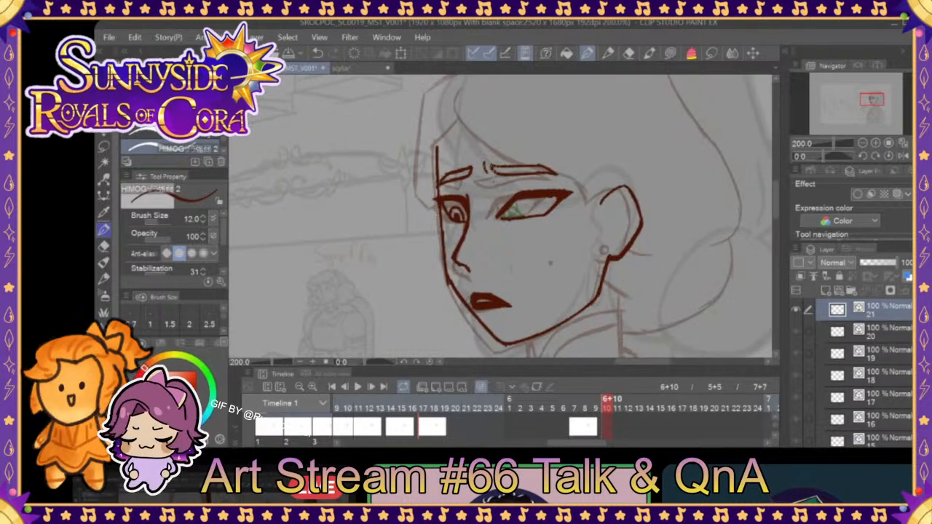
{"action": "left_click_drag", "start_coordinate": [488, 167], "coordinate": [557, 173]}
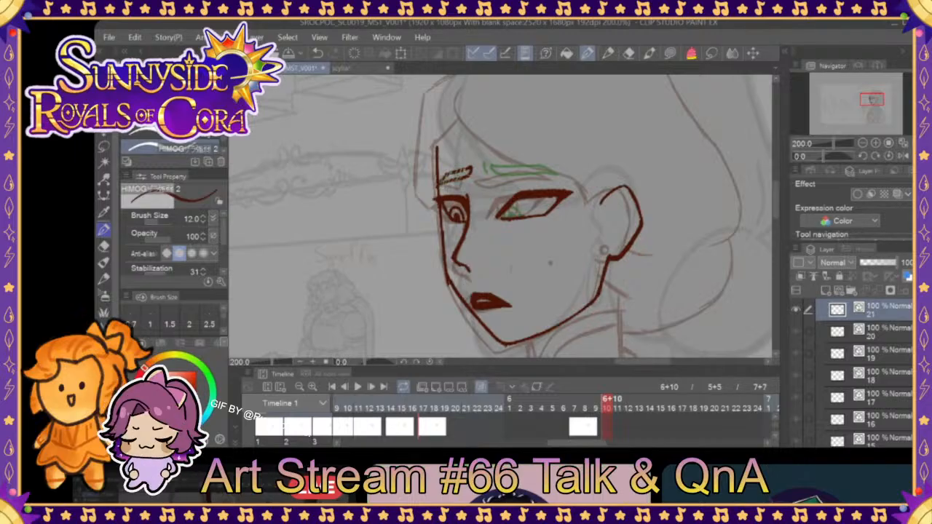
{"action": "left_click_drag", "start_coordinate": [441, 180], "coordinate": [473, 170]}
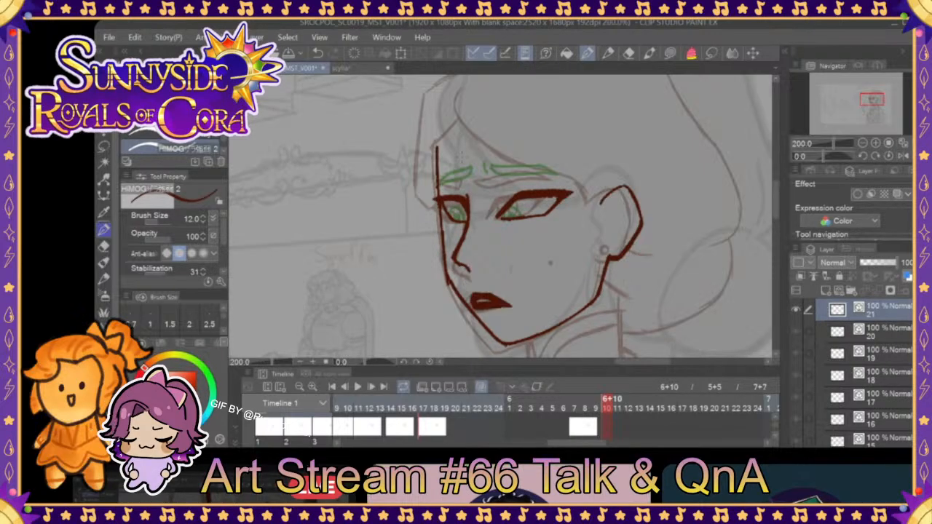
- Create cel 22 at frame 6+10 and copy the face lines of cel 21 into it
{"action": "mouse_move", "coordinate": [607, 410]}
{"action": "left_mouse_down"}
{"action": "mouse_move", "coordinate": [576, 408]}
{"action": "mouse_move", "coordinate": [657, 410]}
{"action": "mouse_move", "coordinate": [564, 412]}
{"action": "mouse_move", "coordinate": [561, 421]}
{"action": "mouse_move", "coordinate": [654, 410]}
{"action": "mouse_move", "coordinate": [604, 413]}
{"action": "left_mouse_up"}
{"action": "left_click", "coordinate": [439, 386]}
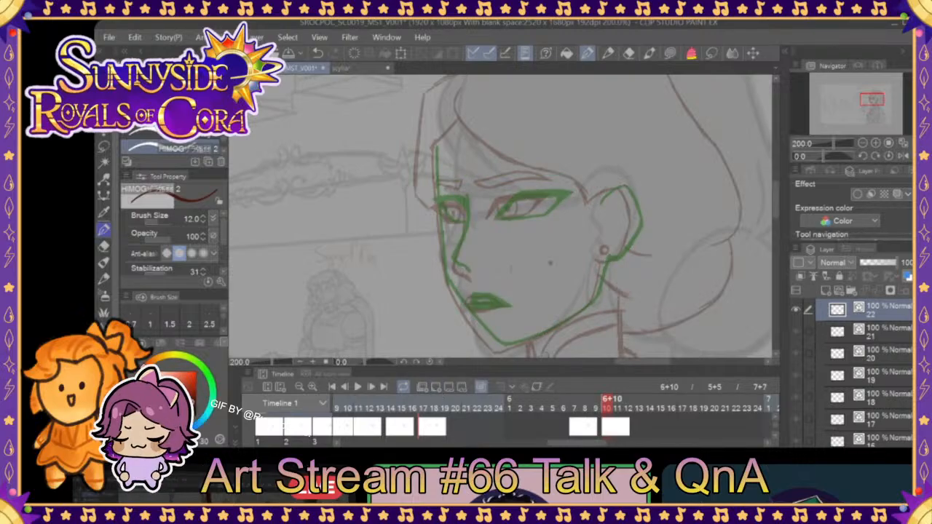
{"action": "left_click", "coordinate": [915, 291]}
{"action": "left_click_drag", "start_coordinate": [878, 311], "coordinate": [826, 291]}
- Draw the irises and pupils of both eyes on cel 21 at frame 6+7, working at 400% zoom
{"action": "mouse_move", "coordinate": [608, 407]}
{"action": "left_mouse_down"}
{"action": "mouse_move", "coordinate": [592, 409]}
{"action": "mouse_move", "coordinate": [659, 407]}
{"action": "mouse_move", "coordinate": [600, 408]}
{"action": "mouse_move", "coordinate": [556, 424]}
{"action": "mouse_move", "coordinate": [690, 401]}
{"action": "mouse_move", "coordinate": [537, 401]}
{"action": "mouse_move", "coordinate": [588, 403]}
{"action": "mouse_move", "coordinate": [567, 402]}
{"action": "mouse_move", "coordinate": [576, 407]}
{"action": "left_mouse_up"}
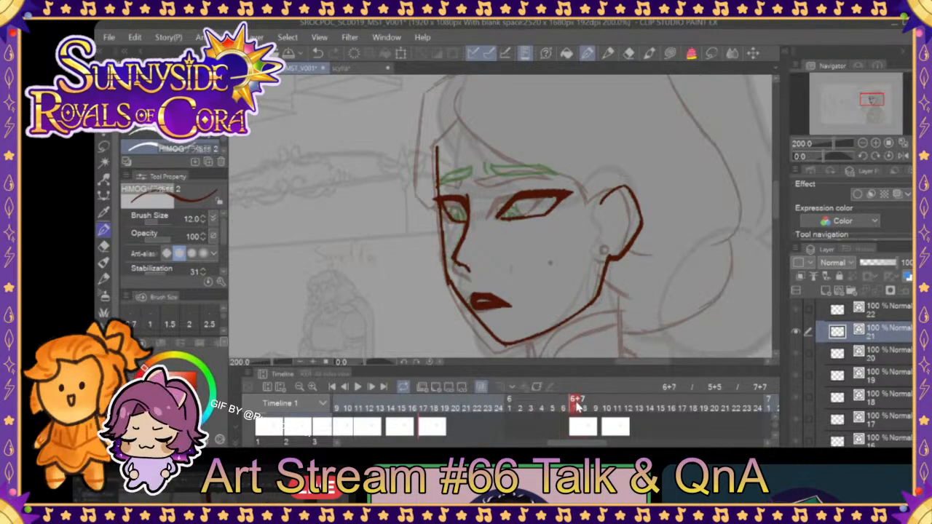
{"action": "left_click", "coordinate": [876, 144]}
{"action": "left_click_drag", "start_coordinate": [518, 251], "coordinate": [612, 251]}
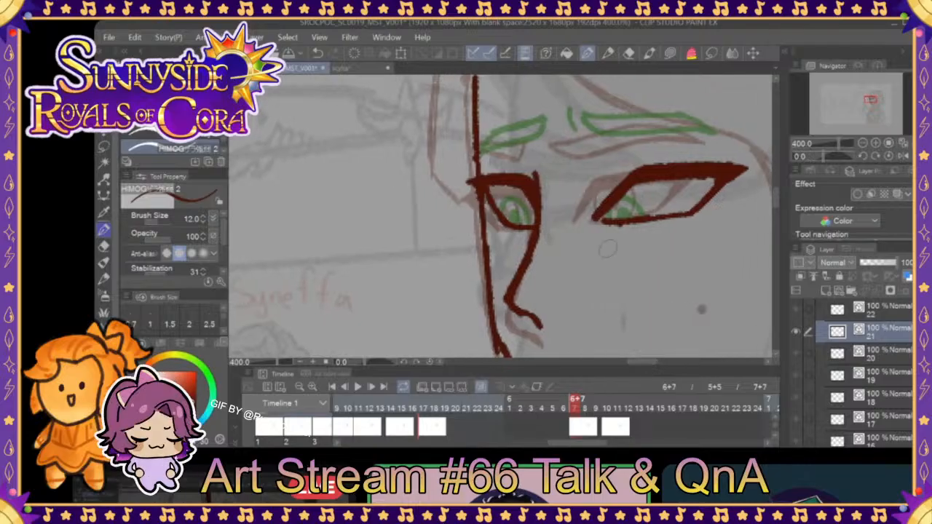
{"action": "mouse_move", "coordinate": [521, 194]}
{"action": "left_mouse_down"}
{"action": "mouse_move", "coordinate": [509, 186]}
{"action": "mouse_move", "coordinate": [506, 220]}
{"action": "mouse_move", "coordinate": [537, 198]}
{"action": "mouse_move", "coordinate": [523, 218]}
{"action": "mouse_move", "coordinate": [511, 217]}
{"action": "mouse_move", "coordinate": [529, 217]}
{"action": "left_mouse_up"}
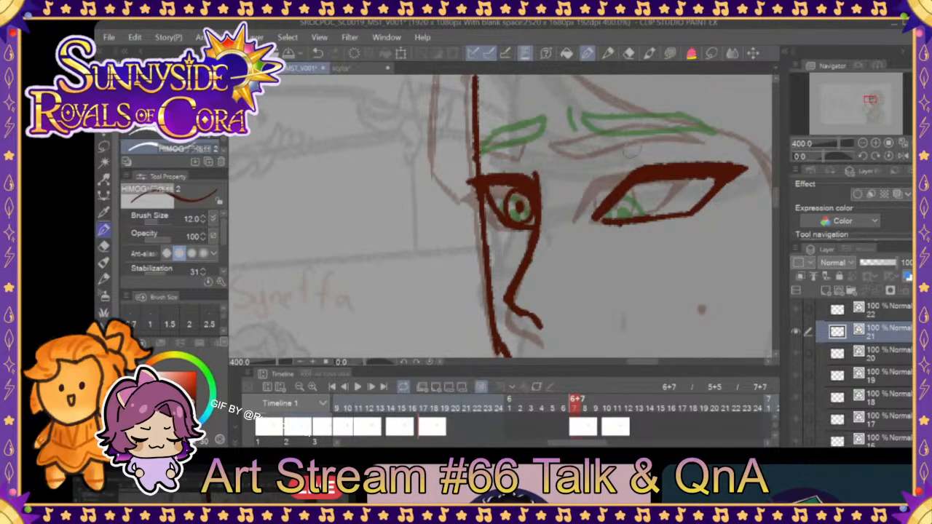
{"action": "mouse_move", "coordinate": [634, 179]}
{"action": "left_mouse_down"}
{"action": "mouse_move", "coordinate": [621, 205]}
{"action": "mouse_move", "coordinate": [640, 182]}
{"action": "mouse_move", "coordinate": [642, 211]}
{"action": "left_mouse_up"}
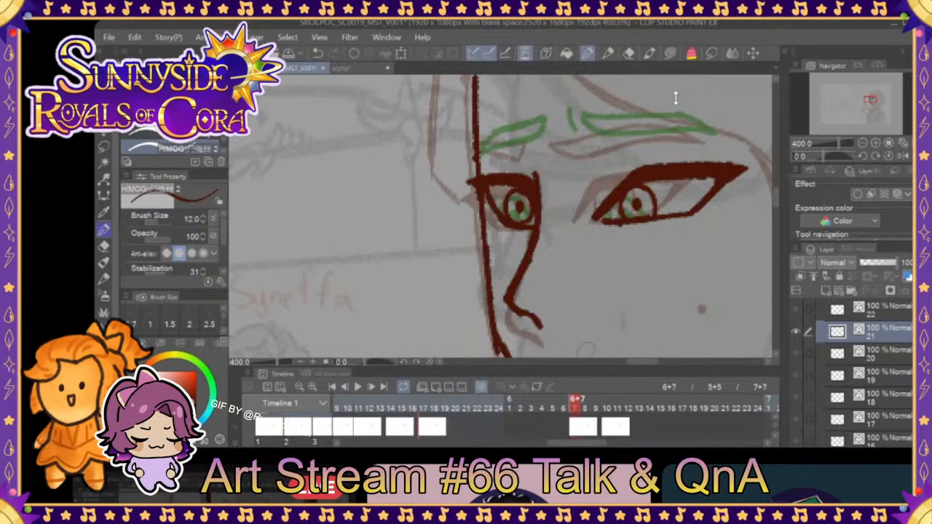
{"action": "mouse_move", "coordinate": [574, 409]}
{"action": "left_mouse_down"}
{"action": "mouse_move", "coordinate": [564, 409]}
{"action": "mouse_move", "coordinate": [618, 407]}
{"action": "left_mouse_up"}
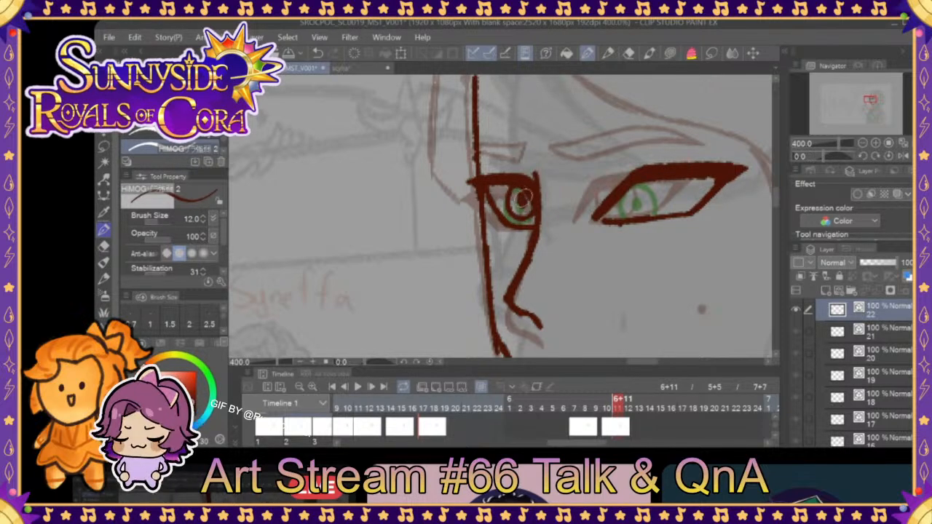
{"action": "left_click_drag", "start_coordinate": [624, 207], "coordinate": [654, 207]}
{"action": "left_click", "coordinate": [317, 53]}
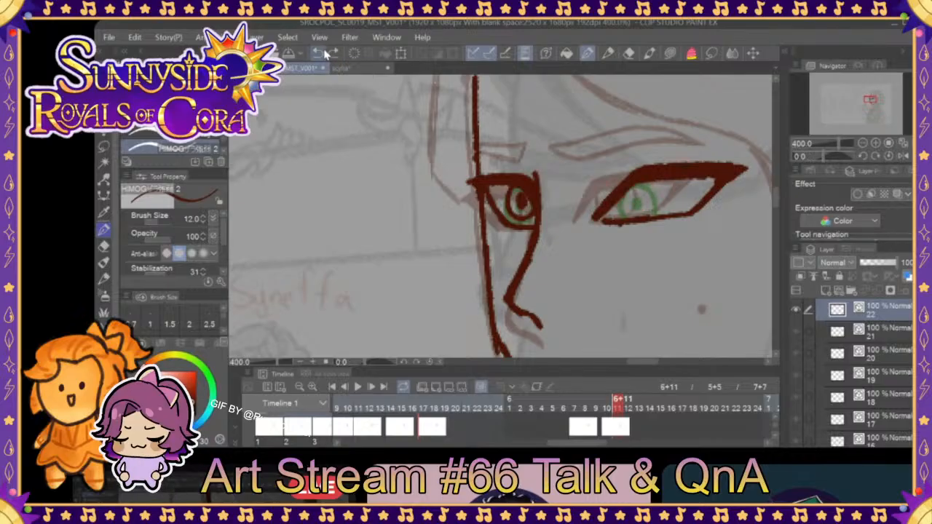
{"action": "mouse_move", "coordinate": [618, 208]}
{"action": "left_mouse_down"}
{"action": "mouse_move", "coordinate": [640, 186]}
{"action": "mouse_move", "coordinate": [646, 204]}
{"action": "left_mouse_up"}
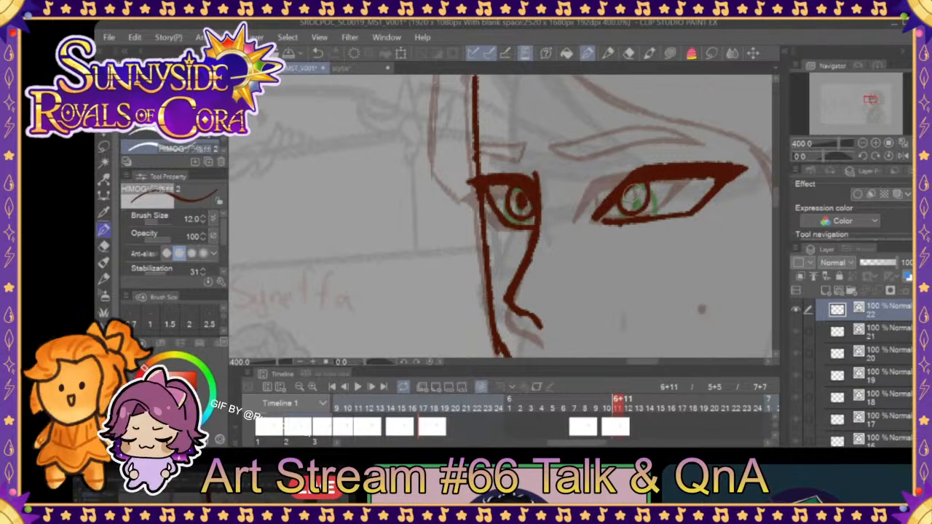
{"action": "left_click", "coordinate": [863, 144]}
{"action": "mouse_move", "coordinate": [617, 405]}
{"action": "left_mouse_down"}
{"action": "mouse_move", "coordinate": [555, 404]}
{"action": "mouse_move", "coordinate": [618, 409]}
{"action": "left_mouse_up"}
{"action": "left_click", "coordinate": [317, 56]}
{"action": "left_click", "coordinate": [317, 57]}
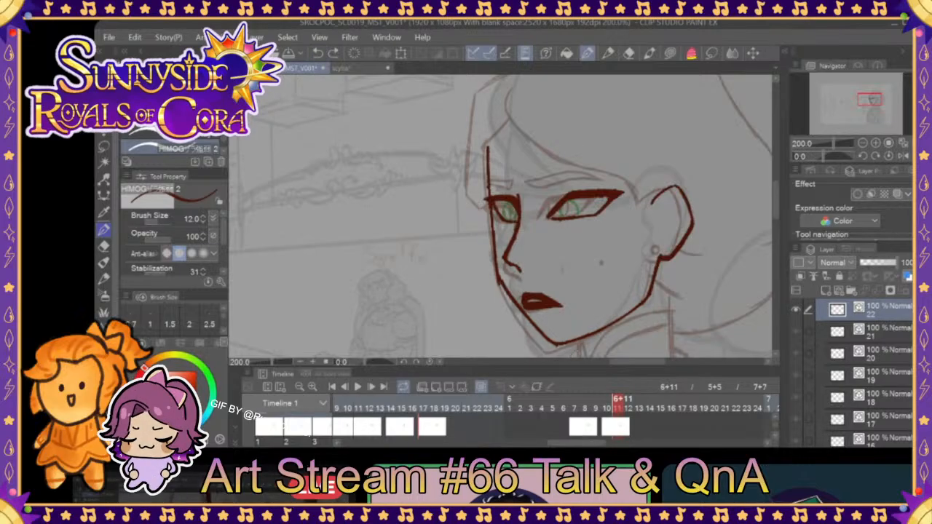
- Draw the irises and pupils of both eyes on cel 22 at frame 6+10, using cel 21's irises as reference
{"action": "mouse_move", "coordinate": [618, 409]}
{"action": "left_mouse_down"}
{"action": "mouse_move", "coordinate": [556, 413]}
{"action": "mouse_move", "coordinate": [606, 412]}
{"action": "left_mouse_up"}
{"action": "left_click", "coordinate": [874, 144]}
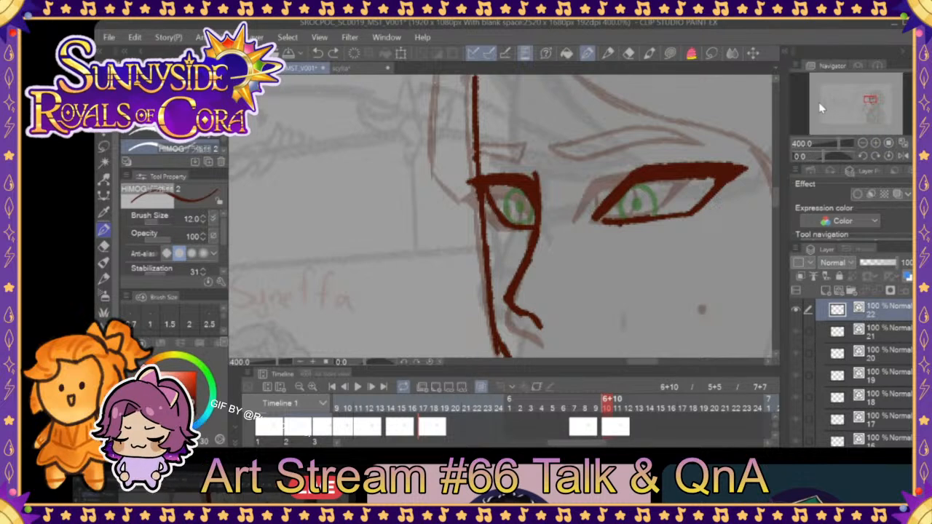
{"action": "mouse_move", "coordinate": [512, 186]}
{"action": "left_mouse_down"}
{"action": "mouse_move", "coordinate": [505, 216]}
{"action": "mouse_move", "coordinate": [523, 223]}
{"action": "mouse_move", "coordinate": [530, 192]}
{"action": "left_mouse_up"}
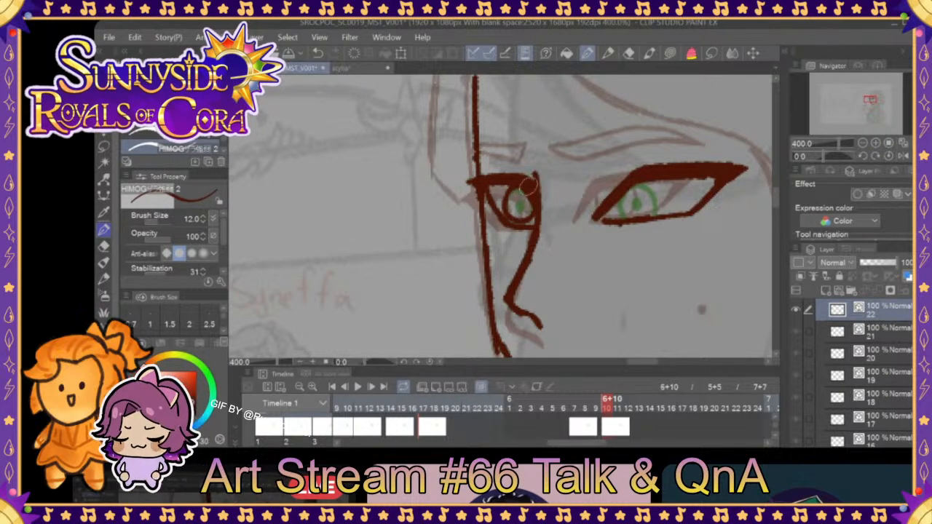
{"action": "left_click", "coordinate": [318, 53]}
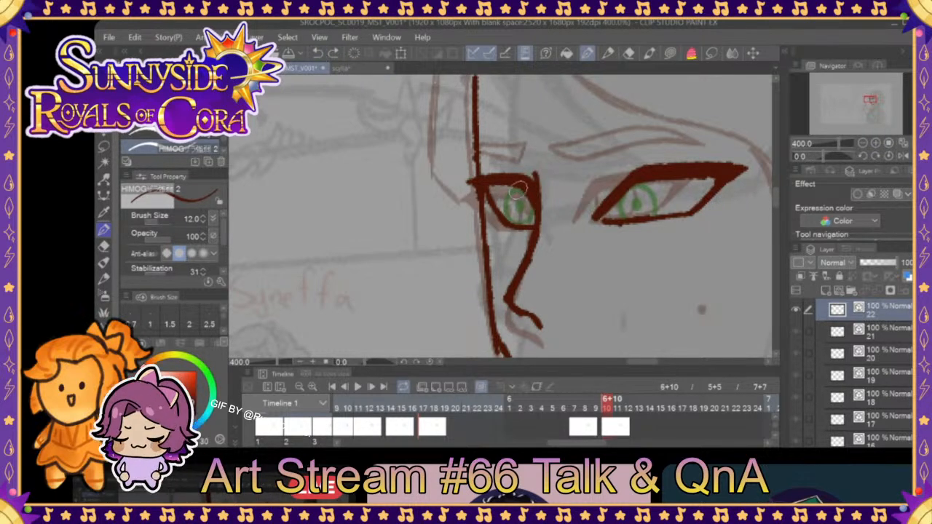
{"action": "left_click_drag", "start_coordinate": [514, 189], "coordinate": [525, 216]}
{"action": "mouse_move", "coordinate": [626, 190]}
{"action": "left_mouse_down"}
{"action": "mouse_move", "coordinate": [617, 205]}
{"action": "mouse_move", "coordinate": [645, 206]}
{"action": "mouse_move", "coordinate": [647, 184]}
{"action": "mouse_move", "coordinate": [634, 174]}
{"action": "left_mouse_up"}
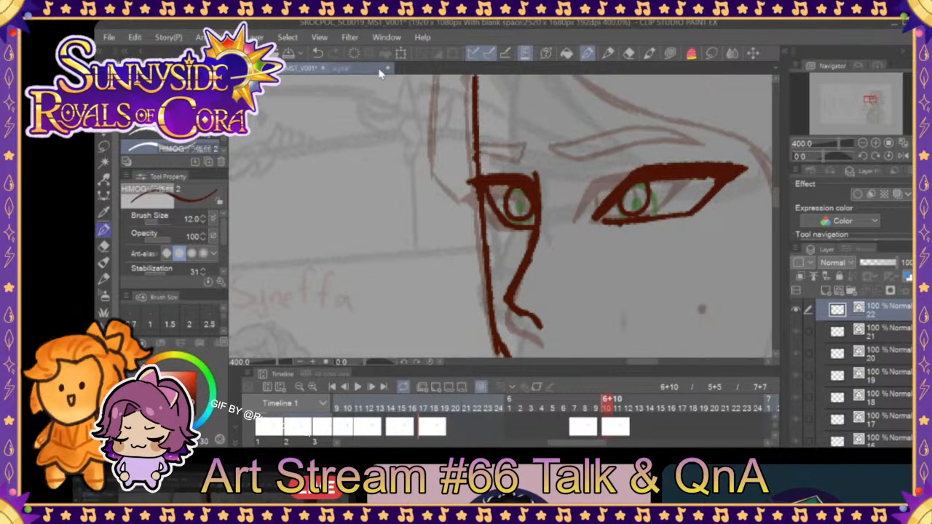
{"action": "left_click", "coordinate": [318, 53]}
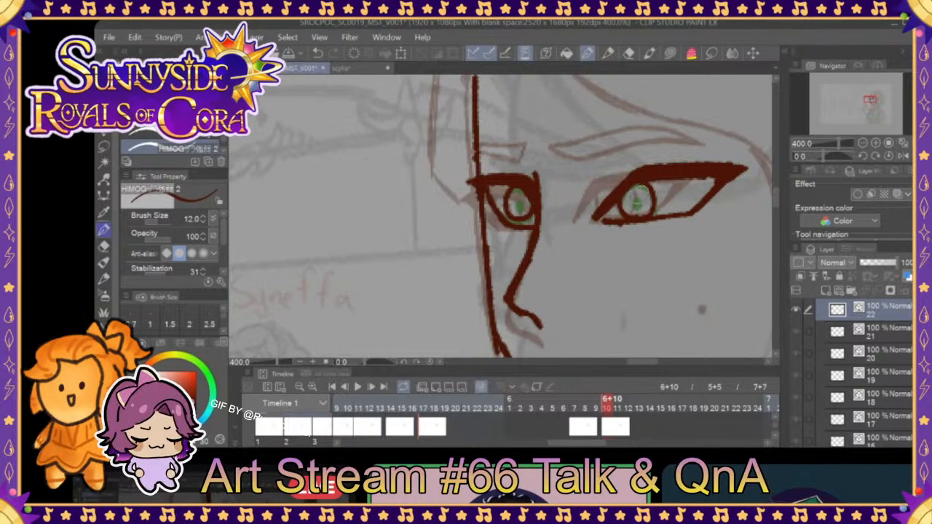
{"action": "left_click_drag", "start_coordinate": [632, 193], "coordinate": [636, 204]}
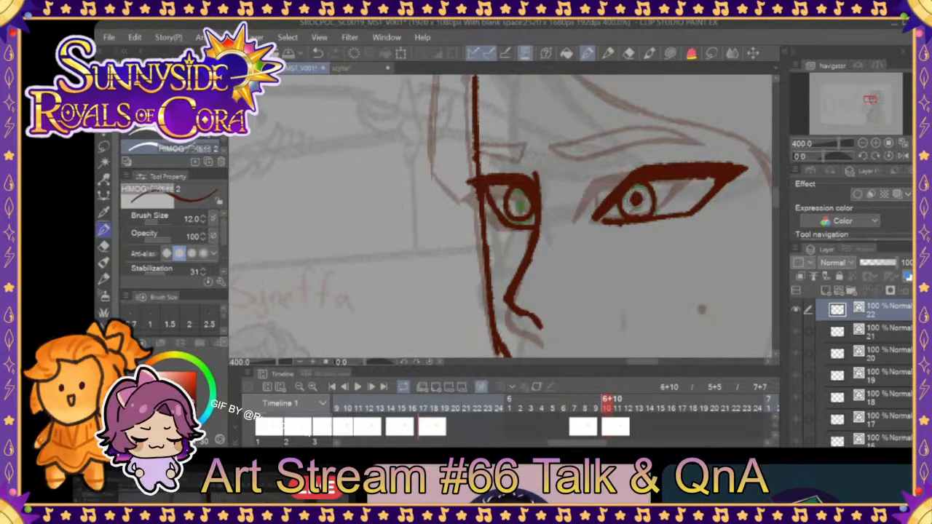
{"action": "left_click_drag", "start_coordinate": [520, 194], "coordinate": [519, 208]}
- Shorten the timeline's playback range so that it ends at frame 6+16
{"action": "left_click_drag", "start_coordinate": [606, 417], "coordinate": [650, 415]}
{"action": "left_click", "coordinate": [854, 148]}
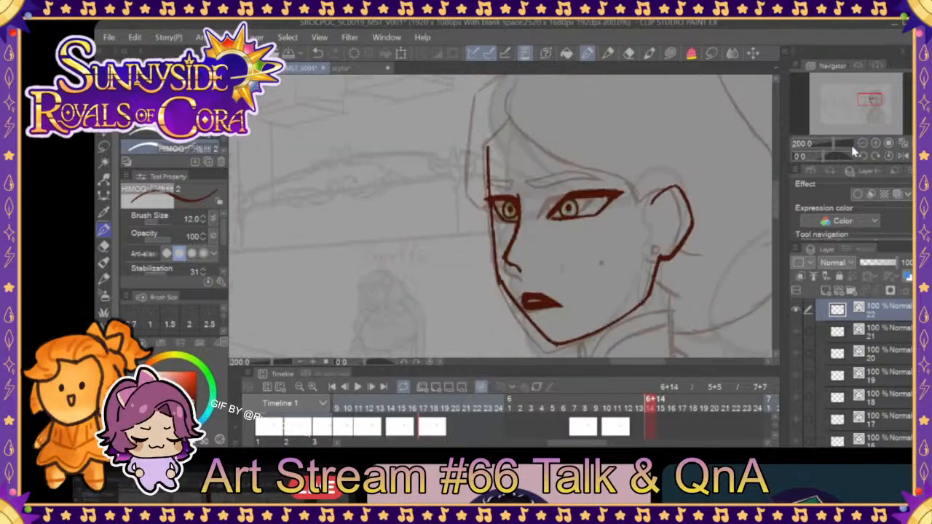
{"action": "scroll", "coordinate": [606, 452], "scroll_direction": "right", "scroll_amount": 5}
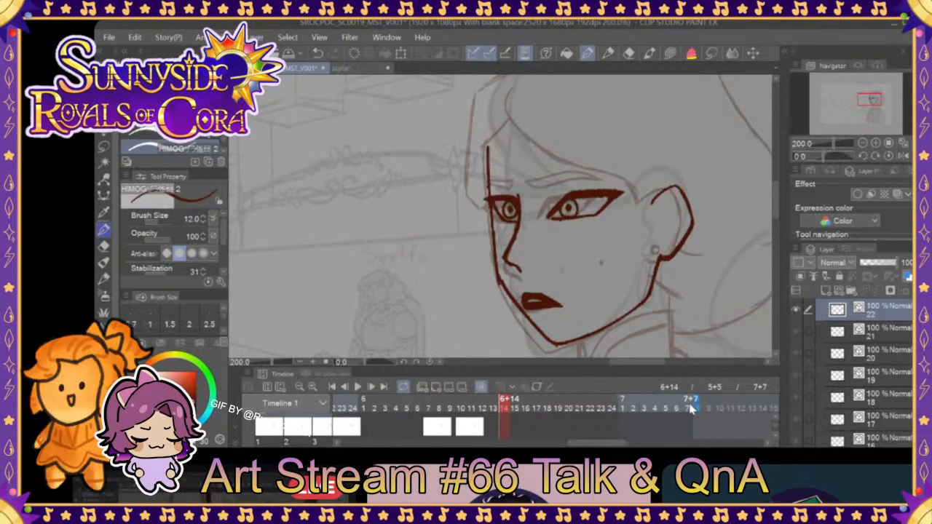
{"action": "left_click", "coordinate": [688, 408]}
{"action": "left_click", "coordinate": [693, 406]}
- Scrub back over the last face cels and play the animation to examine the eye movement
{"action": "mouse_move", "coordinate": [508, 419]}
{"action": "left_mouse_down"}
{"action": "mouse_move", "coordinate": [422, 408]}
{"action": "mouse_move", "coordinate": [483, 407]}
{"action": "mouse_move", "coordinate": [495, 410]}
{"action": "mouse_move", "coordinate": [400, 416]}
{"action": "left_mouse_up"}
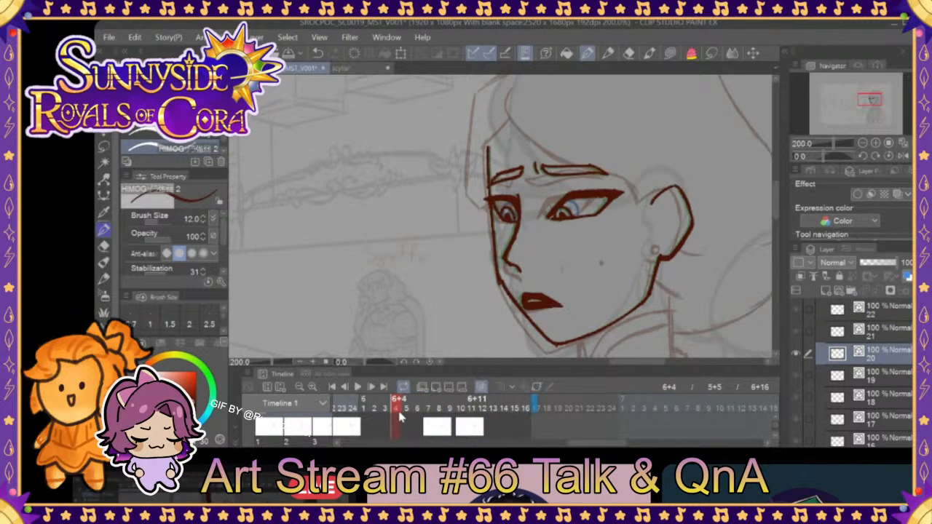
{"action": "left_click", "coordinate": [357, 387]}
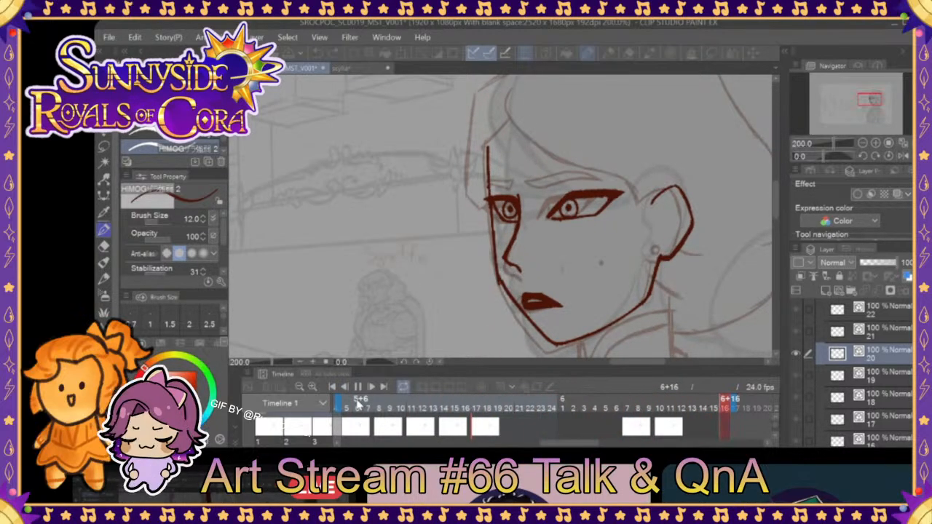
{"action": "left_click", "coordinate": [357, 386]}
- Draw the eyebrow above the larger, near eye on cel 21 at frame 6+7, working at 400% zoom
{"action": "left_click", "coordinate": [630, 405]}
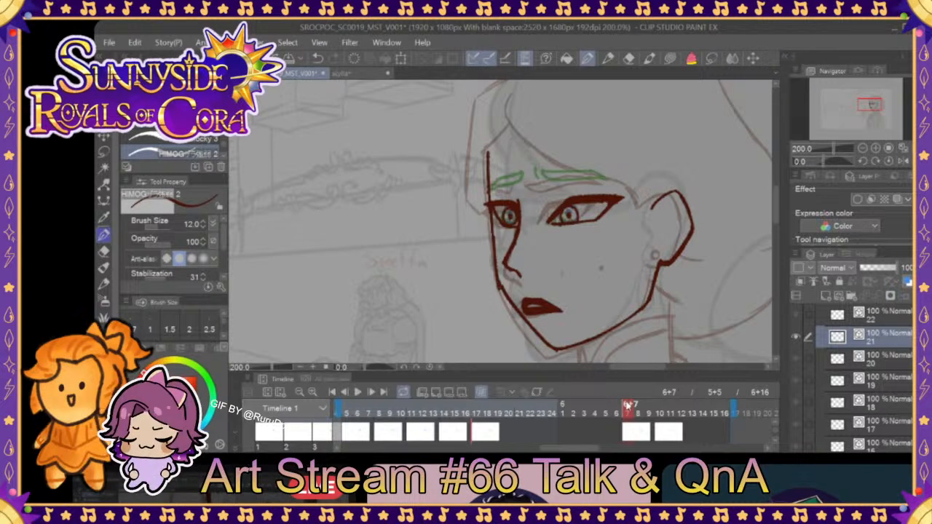
{"action": "left_click", "coordinate": [887, 149]}
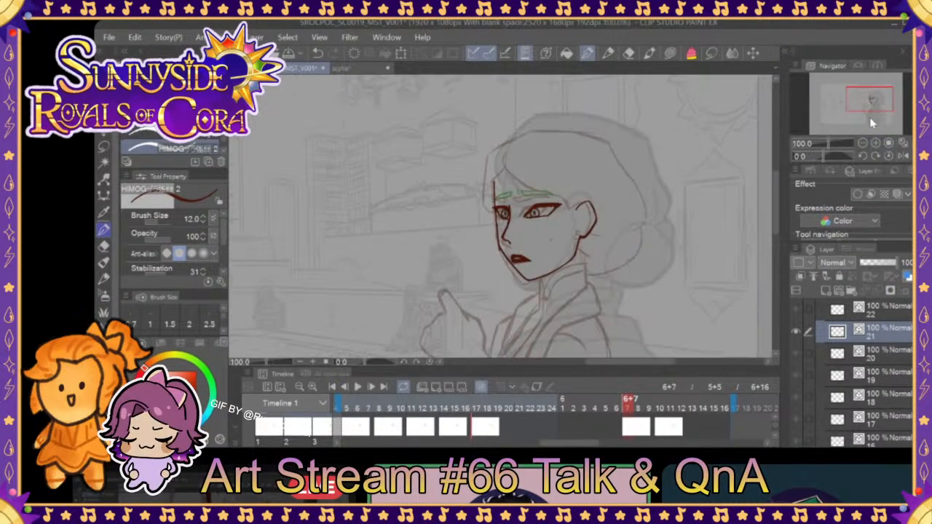
{"action": "left_click", "coordinate": [875, 144]}
{"action": "left_click", "coordinate": [876, 145]}
{"action": "left_click", "coordinate": [875, 143]}
{"action": "left_click", "coordinate": [876, 144]}
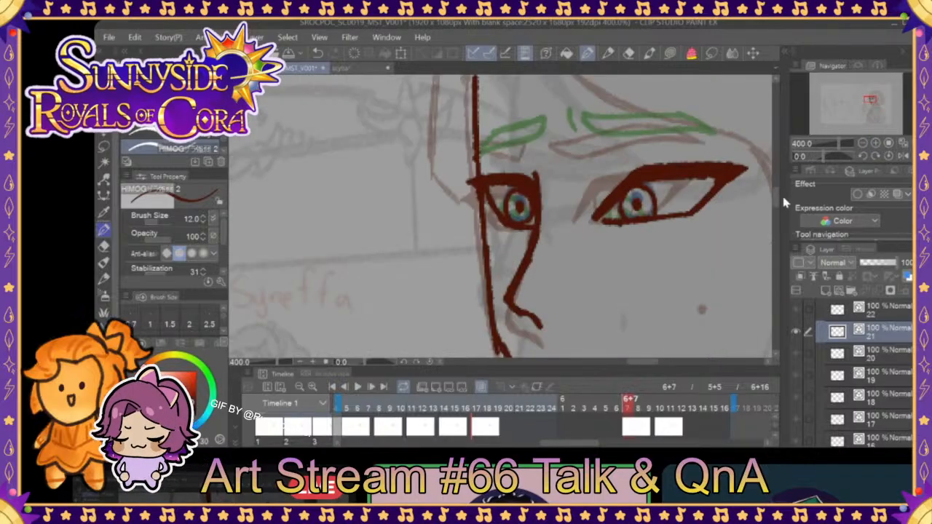
{"action": "left_click_drag", "start_coordinate": [776, 199], "coordinate": [776, 194]}
{"action": "left_click_drag", "start_coordinate": [652, 362], "coordinate": [657, 362]}
{"action": "mouse_move", "coordinate": [508, 167]}
{"action": "left_mouse_down"}
{"action": "mouse_move", "coordinate": [536, 184]}
{"action": "mouse_move", "coordinate": [630, 171]}
{"action": "left_mouse_up"}
{"action": "left_click_drag", "start_coordinate": [504, 166], "coordinate": [623, 170]}
- Draw the eyebrow above the far eye and the short crease between the brows on cel 21
{"action": "left_click_drag", "start_coordinate": [632, 410], "coordinate": [648, 400]}
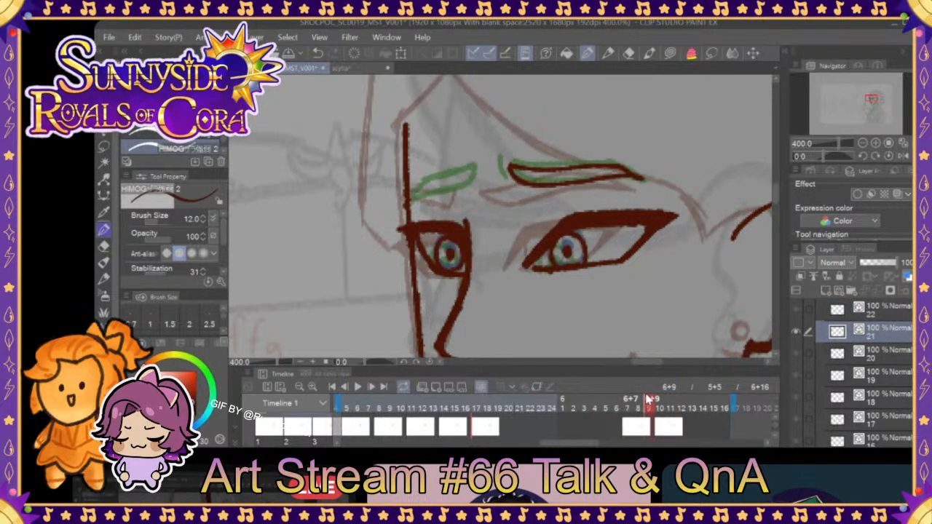
{"action": "mouse_move", "coordinate": [475, 168]}
{"action": "left_mouse_down"}
{"action": "mouse_move", "coordinate": [463, 187]}
{"action": "mouse_move", "coordinate": [413, 201]}
{"action": "left_mouse_up"}
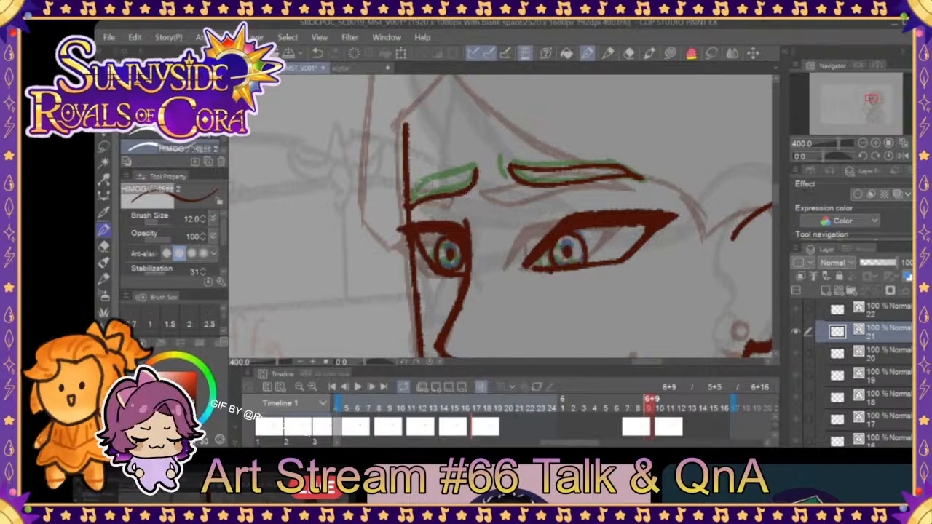
{"action": "left_click", "coordinate": [318, 54]}
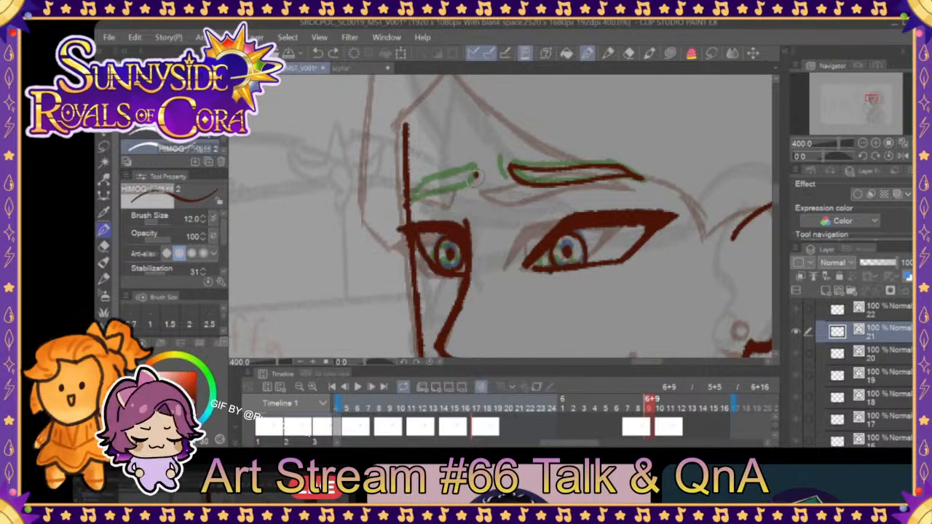
{"action": "mouse_move", "coordinate": [470, 182]}
{"action": "left_mouse_down"}
{"action": "mouse_move", "coordinate": [410, 200]}
{"action": "mouse_move", "coordinate": [451, 172]}
{"action": "mouse_move", "coordinate": [495, 171]}
{"action": "left_mouse_up"}
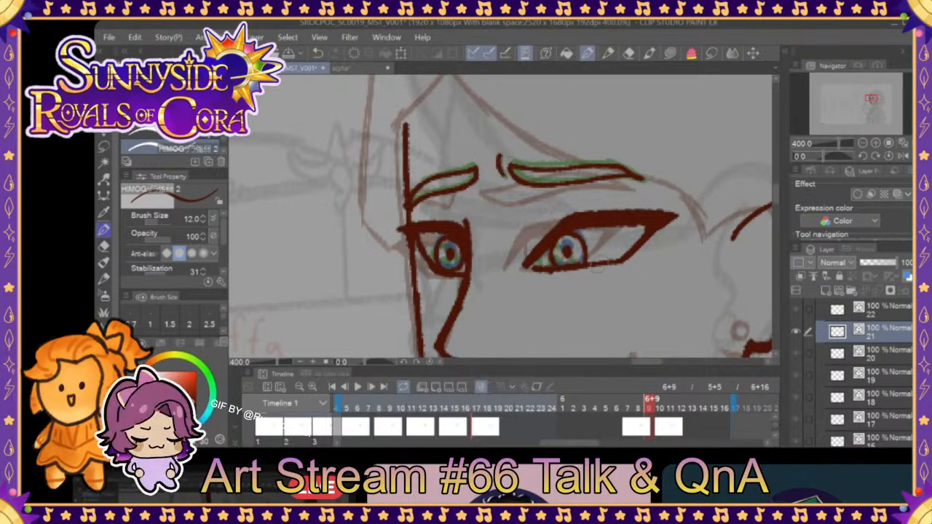
- Draw both eyebrows and the crease between them on cel 22 at frame 6+11
{"action": "left_click", "coordinate": [665, 406]}
{"action": "mouse_move", "coordinate": [474, 177]}
{"action": "left_mouse_down"}
{"action": "mouse_move", "coordinate": [413, 195]}
{"action": "mouse_move", "coordinate": [521, 151]}
{"action": "mouse_move", "coordinate": [517, 188]}
{"action": "mouse_move", "coordinate": [506, 172]}
{"action": "mouse_move", "coordinate": [519, 180]}
{"action": "mouse_move", "coordinate": [637, 174]}
{"action": "mouse_move", "coordinate": [503, 182]}
{"action": "left_mouse_up"}
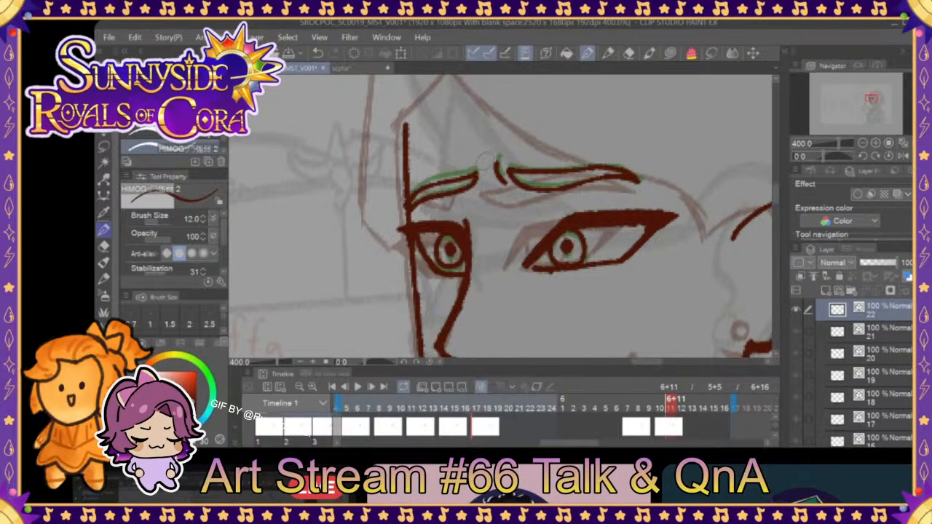
{"action": "mouse_move", "coordinate": [670, 411]}
{"action": "left_mouse_down"}
{"action": "mouse_move", "coordinate": [604, 412]}
{"action": "mouse_move", "coordinate": [673, 413]}
{"action": "left_mouse_up"}
- Scrub through the last frames and play the animation at 100% zoom to examine the eyebrow and eye movement
{"action": "left_click", "coordinate": [862, 144]}
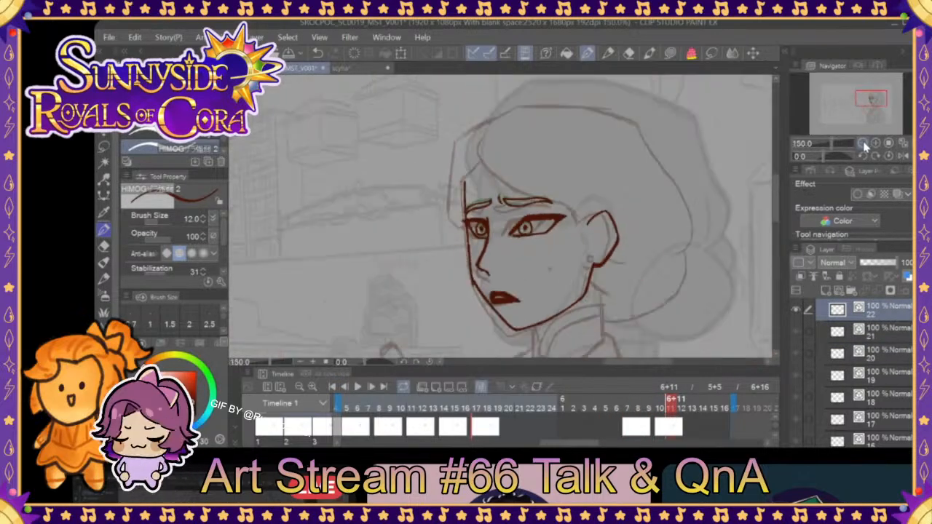
{"action": "left_click", "coordinate": [862, 144]}
{"action": "left_click_drag", "start_coordinate": [670, 407], "coordinate": [700, 398]}
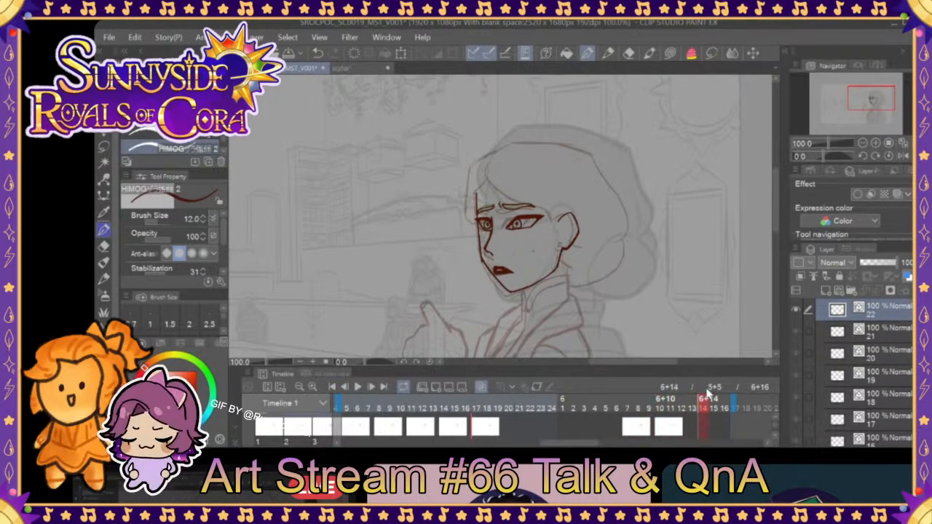
{"action": "left_click", "coordinate": [356, 386]}
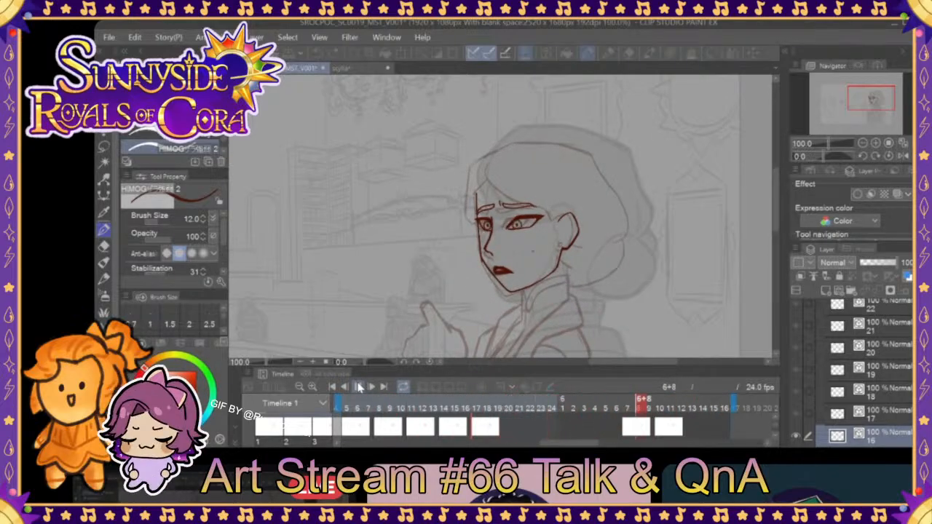
{"action": "left_click", "coordinate": [359, 388]}
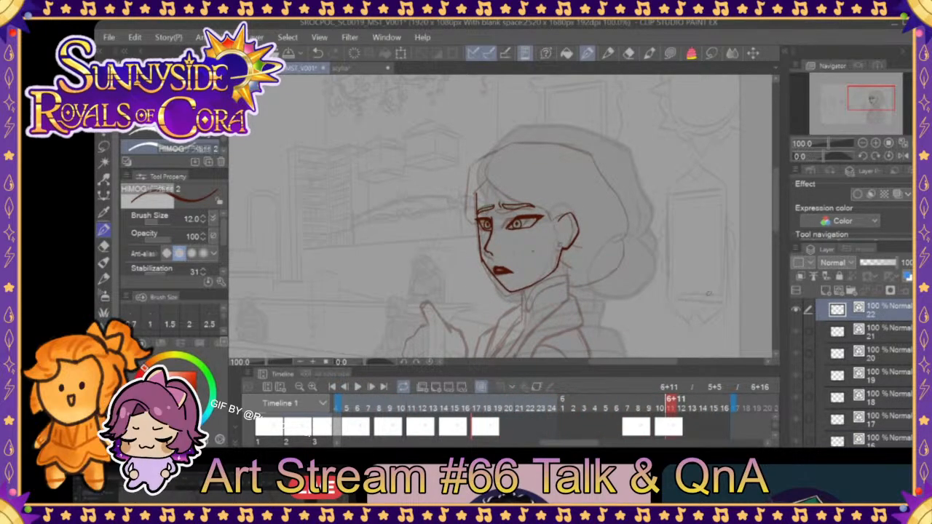
- Rework the outer end of the near eye's eyebrow on cel 22, working at 400% zoom
{"action": "left_click", "coordinate": [641, 404]}
{"action": "left_click_drag", "start_coordinate": [638, 405], "coordinate": [659, 404]}
{"action": "left_click", "coordinate": [875, 142]}
{"action": "left_click", "coordinate": [876, 142]}
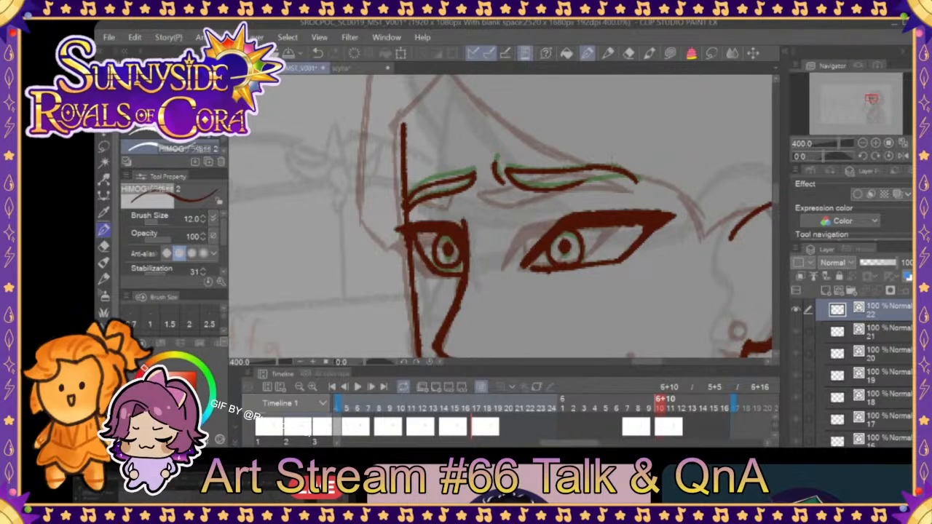
{"action": "left_click_drag", "start_coordinate": [572, 186], "coordinate": [636, 176]}
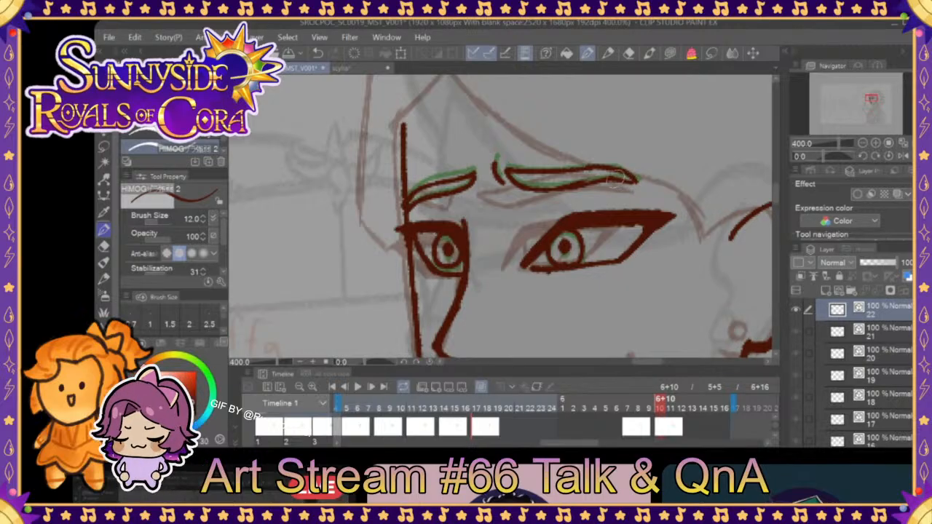
{"action": "left_click_drag", "start_coordinate": [648, 410], "coordinate": [673, 403]}
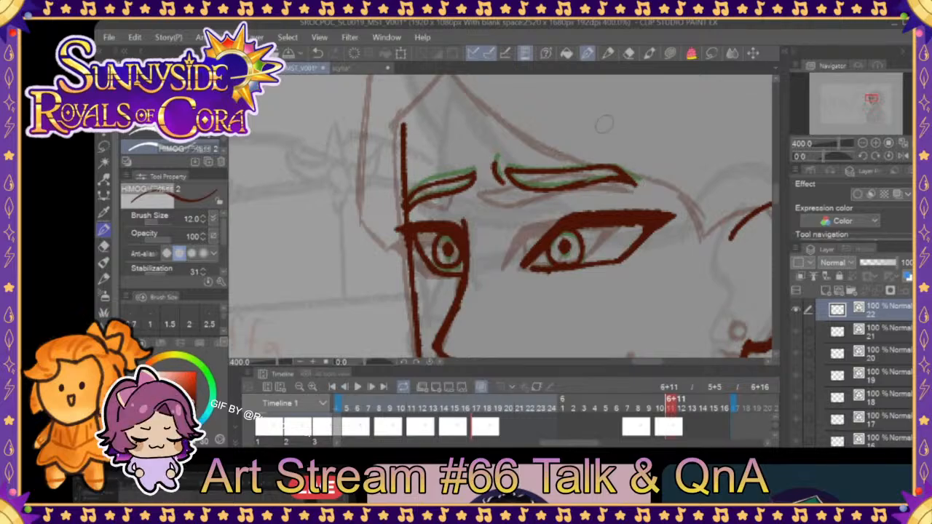
- Play the animation at 400% zoom and scrub between cels 21 and 22 to compare the eyebrow shapes
{"action": "left_click_drag", "start_coordinate": [674, 412], "coordinate": [558, 401]}
{"action": "left_click", "coordinate": [358, 386]}
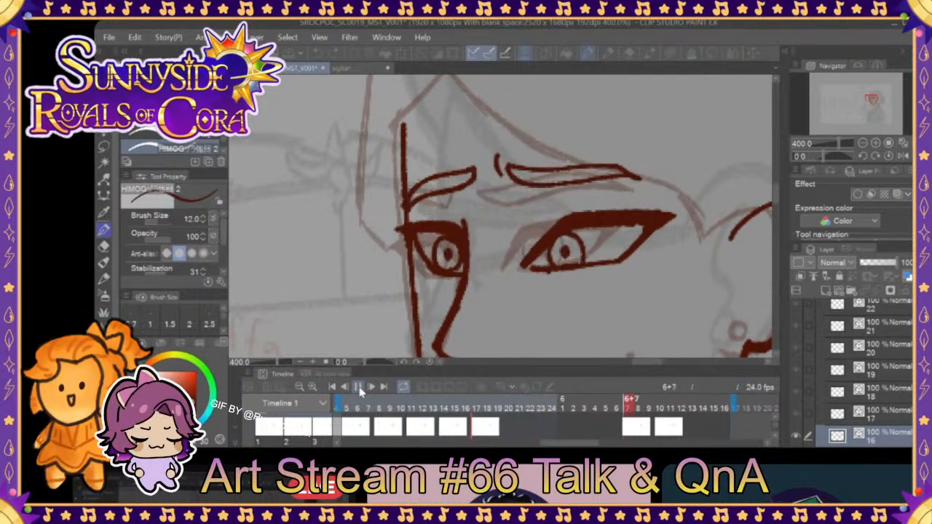
{"action": "left_click_drag", "start_coordinate": [647, 405], "coordinate": [671, 409]}
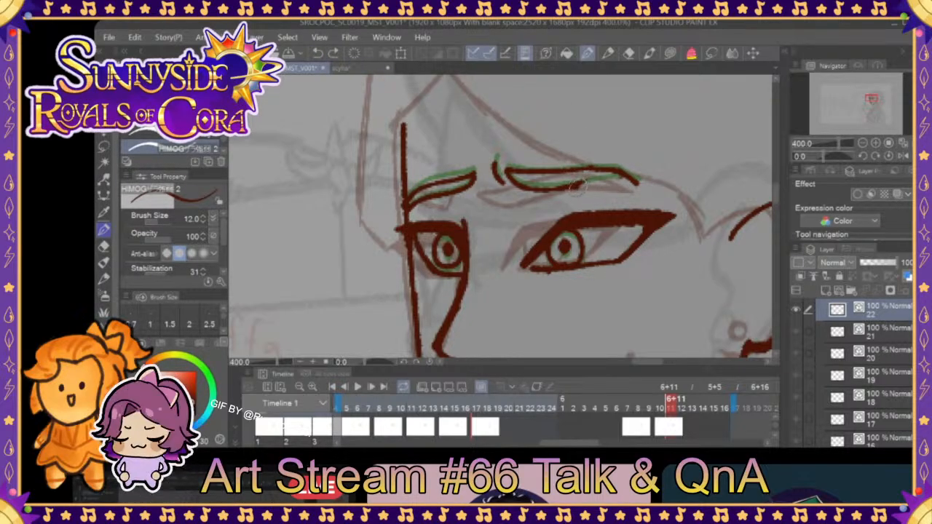
- Redraw the lower outer edge of the near eye's eyebrow on cel 22 and scrub frames 6+5 to 6+13 to compare
{"action": "left_click", "coordinate": [317, 53]}
{"action": "left_click_drag", "start_coordinate": [579, 186], "coordinate": [623, 182]}
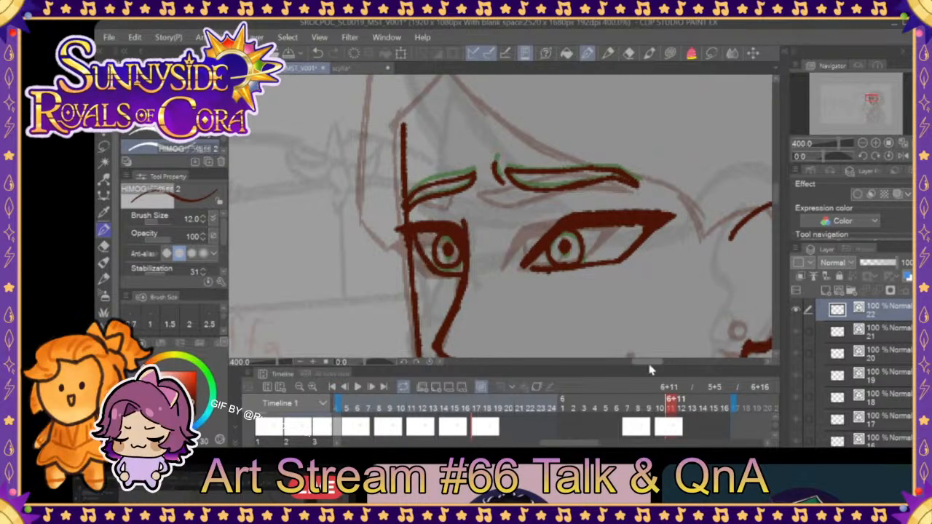
{"action": "left_click", "coordinate": [632, 409]}
{"action": "left_click", "coordinate": [667, 409]}
{"action": "left_click", "coordinate": [647, 410]}
{"action": "left_click", "coordinate": [613, 409]}
{"action": "left_click", "coordinate": [615, 406]}
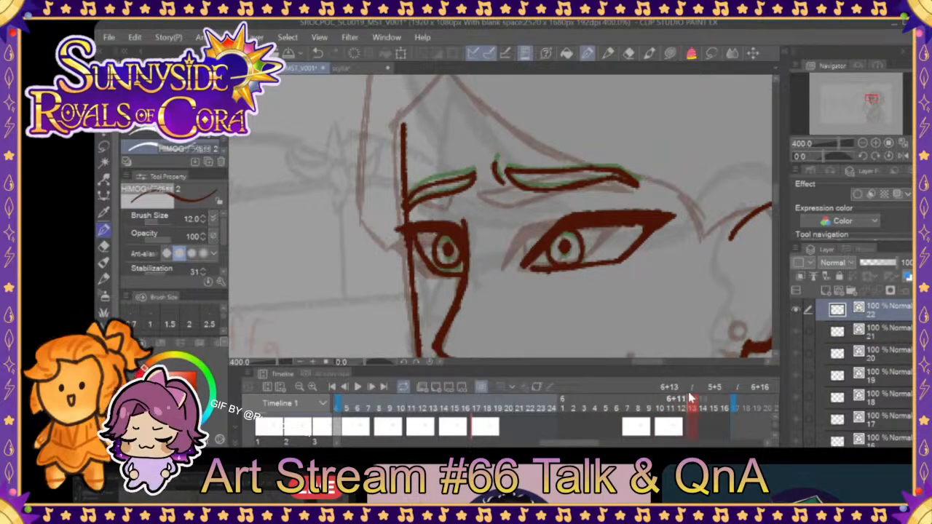
{"action": "left_click", "coordinate": [618, 403]}
{"action": "left_click", "coordinate": [606, 397]}
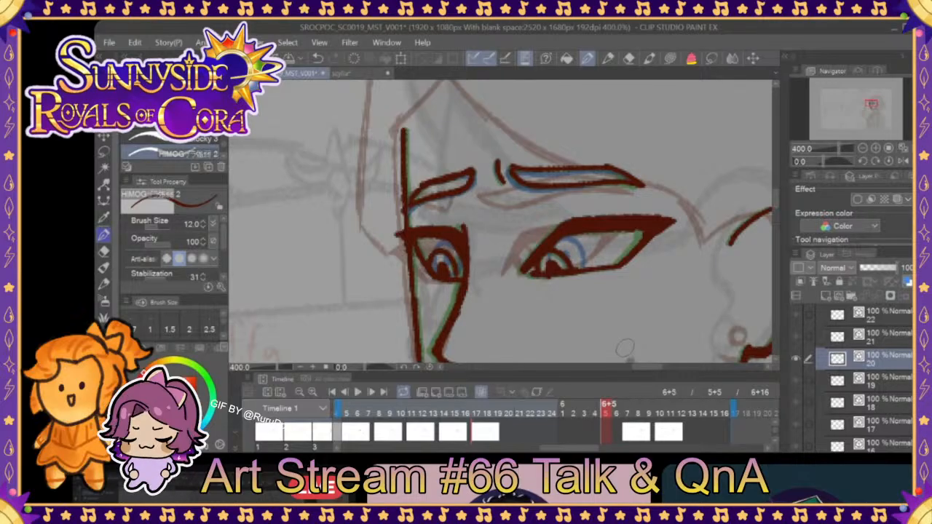
- Play the animation at 150% zoom to examine the face movement
{"action": "left_click", "coordinate": [863, 148]}
{"action": "left_click", "coordinate": [862, 148]}
{"action": "left_click", "coordinate": [862, 148]}
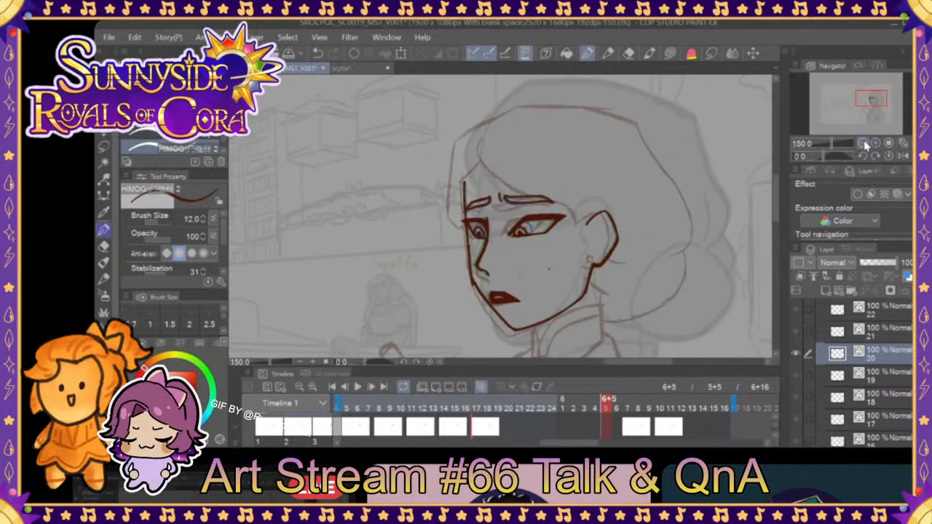
{"action": "left_click", "coordinate": [357, 386]}
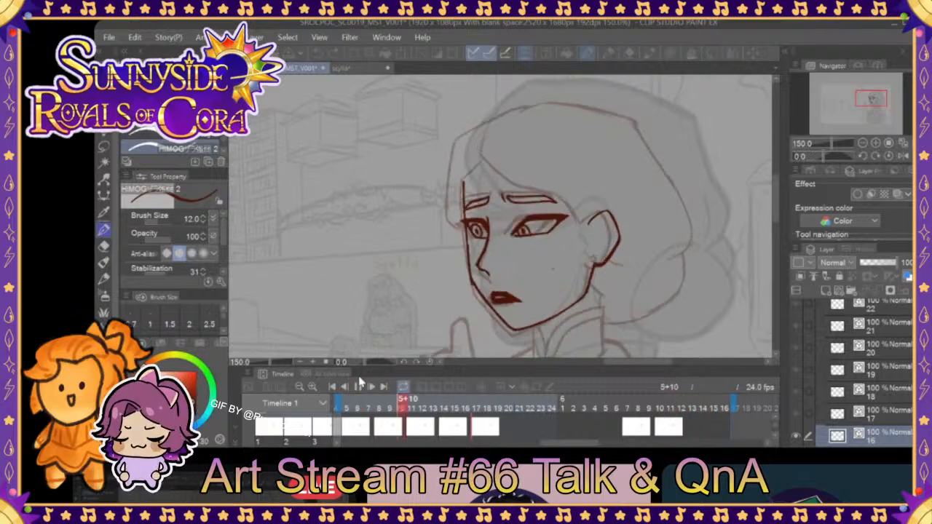
- Move cel 22 one frame later on the timeline to start at 6+11 and play the animation
{"action": "left_click", "coordinate": [667, 429]}
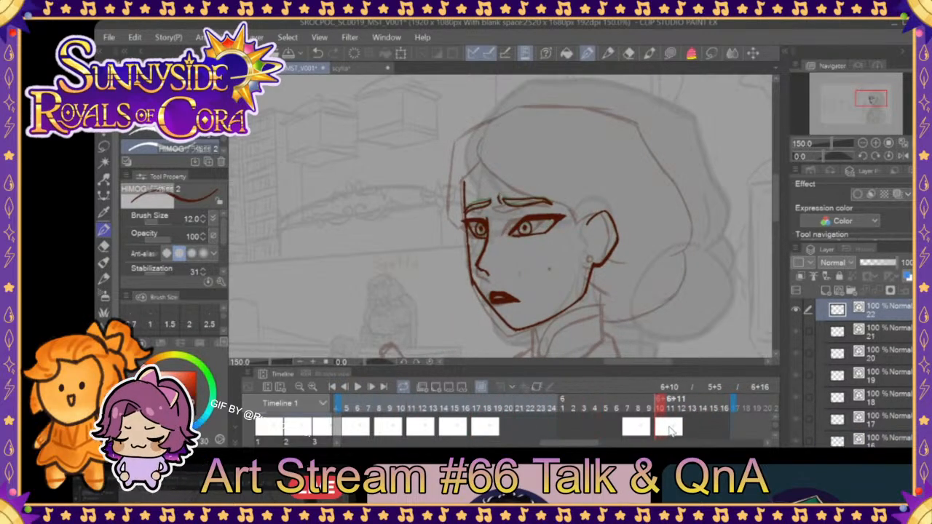
{"action": "left_click", "coordinate": [648, 410]}
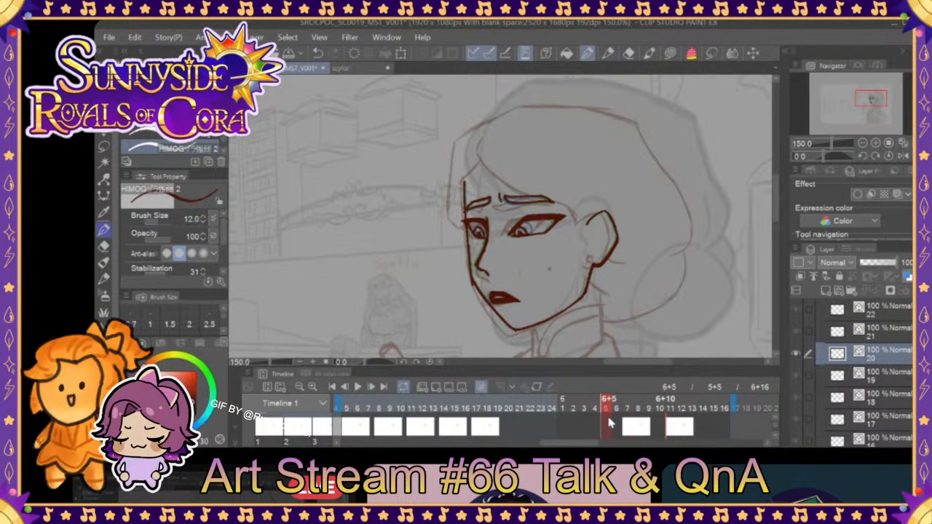
{"action": "left_click", "coordinate": [358, 387]}
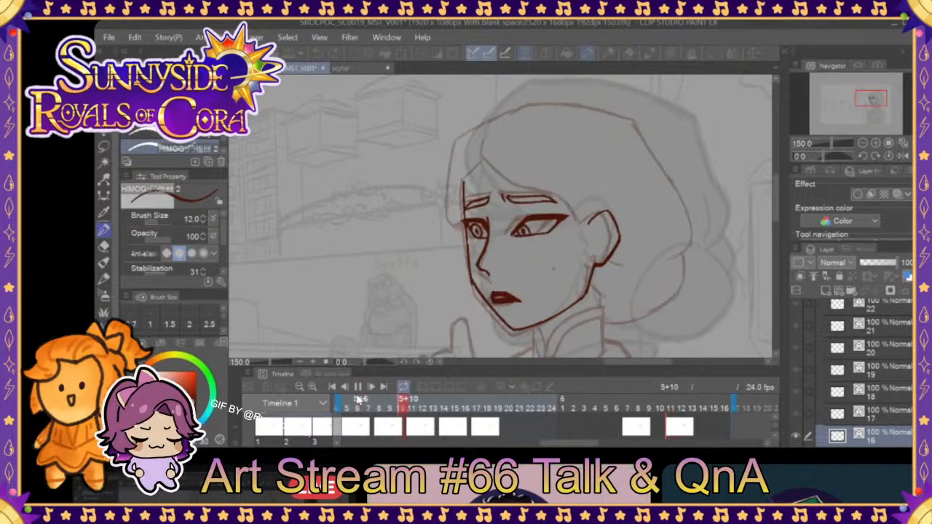
{"action": "left_click", "coordinate": [357, 390]}
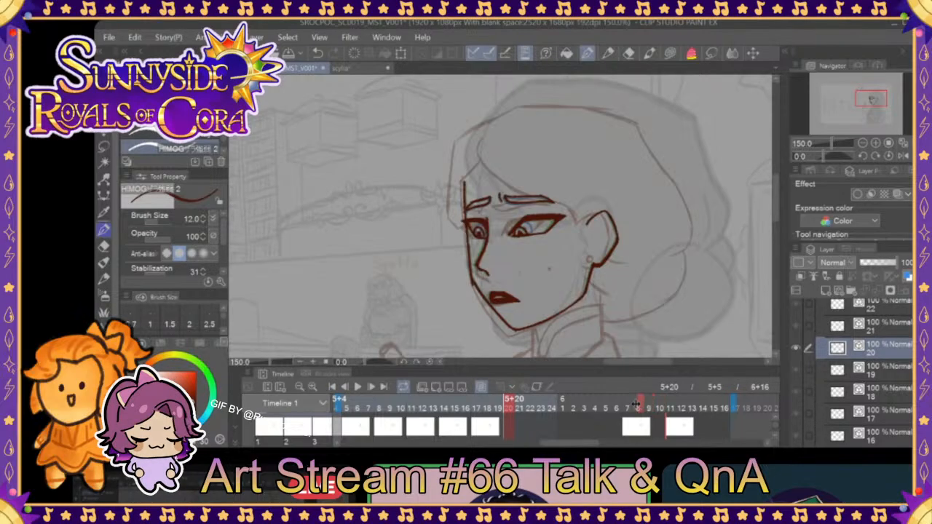
- Extend the playback range to frames 0+1 through 7+20 and play the full scene at 50% zoom
{"action": "left_click_drag", "start_coordinate": [691, 392], "coordinate": [693, 393]}
{"action": "left_click_drag", "start_coordinate": [596, 443], "coordinate": [634, 444]}
{"action": "left_click_drag", "start_coordinate": [459, 400], "coordinate": [760, 401]}
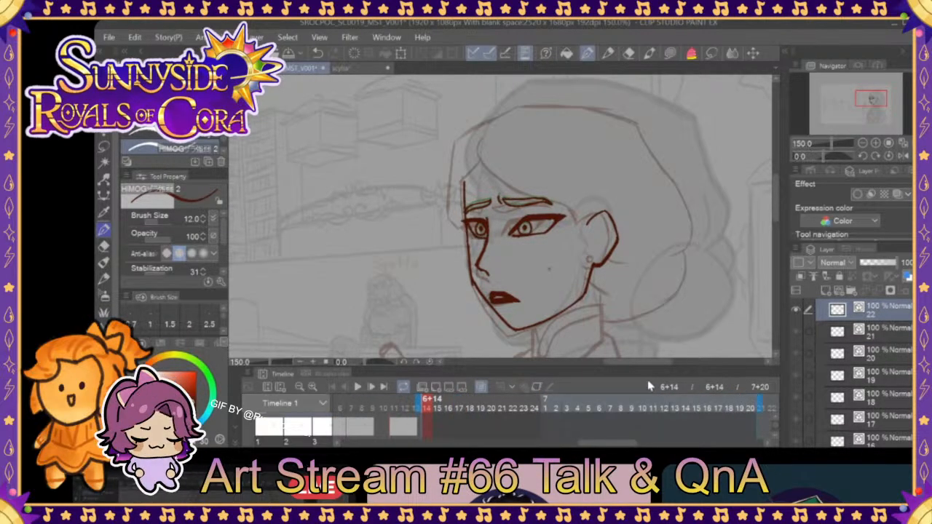
{"action": "mouse_move", "coordinate": [379, 408]}
{"action": "left_mouse_down"}
{"action": "mouse_move", "coordinate": [628, 407]}
{"action": "mouse_move", "coordinate": [522, 409]}
{"action": "mouse_move", "coordinate": [581, 415]}
{"action": "mouse_move", "coordinate": [514, 410]}
{"action": "mouse_move", "coordinate": [670, 397]}
{"action": "mouse_move", "coordinate": [430, 400]}
{"action": "left_mouse_up"}
{"action": "left_click", "coordinate": [863, 144]}
{"action": "left_click", "coordinate": [863, 145]}
{"action": "left_click", "coordinate": [863, 144]}
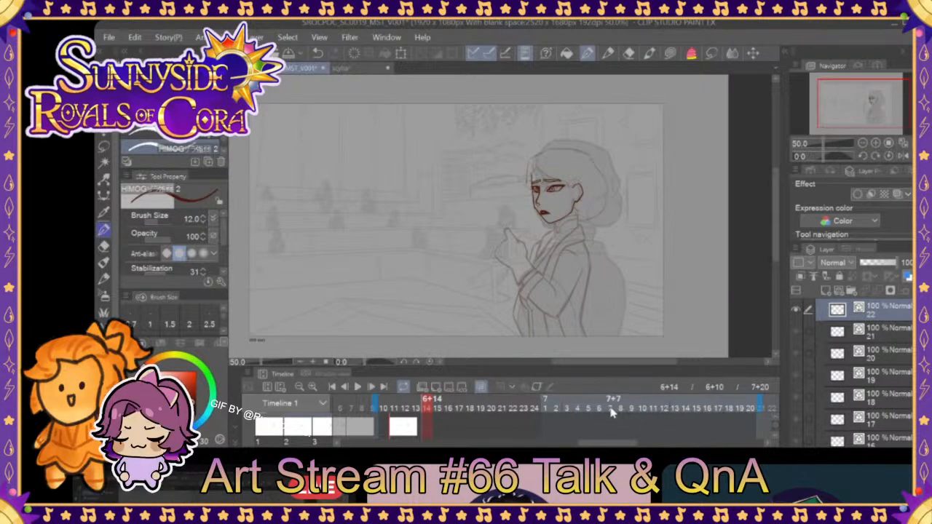
{"action": "scroll", "coordinate": [604, 404], "scroll_direction": "left", "scroll_amount": 3}
{"action": "mouse_move", "coordinate": [285, 416]}
{"action": "left_mouse_down"}
{"action": "mouse_move", "coordinate": [247, 416]}
{"action": "mouse_move", "coordinate": [272, 408]}
{"action": "left_mouse_up"}
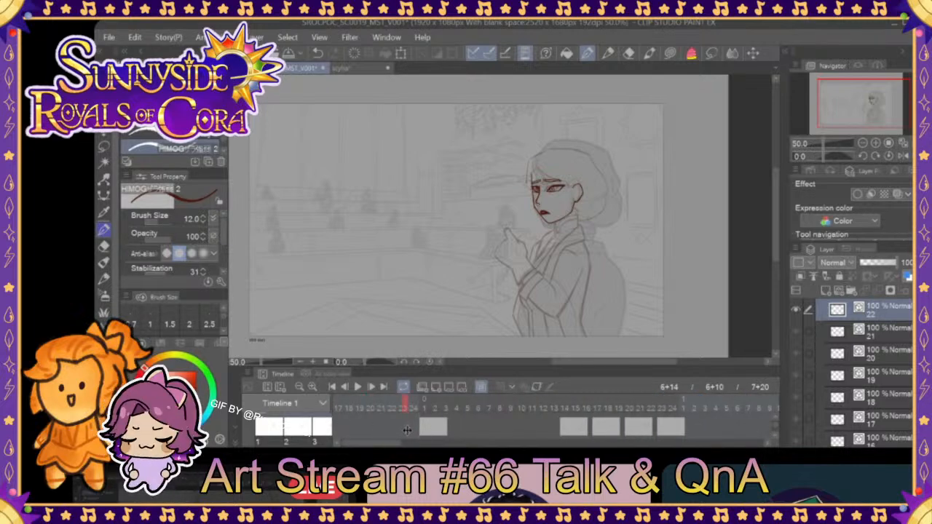
{"action": "left_click", "coordinate": [412, 427]}
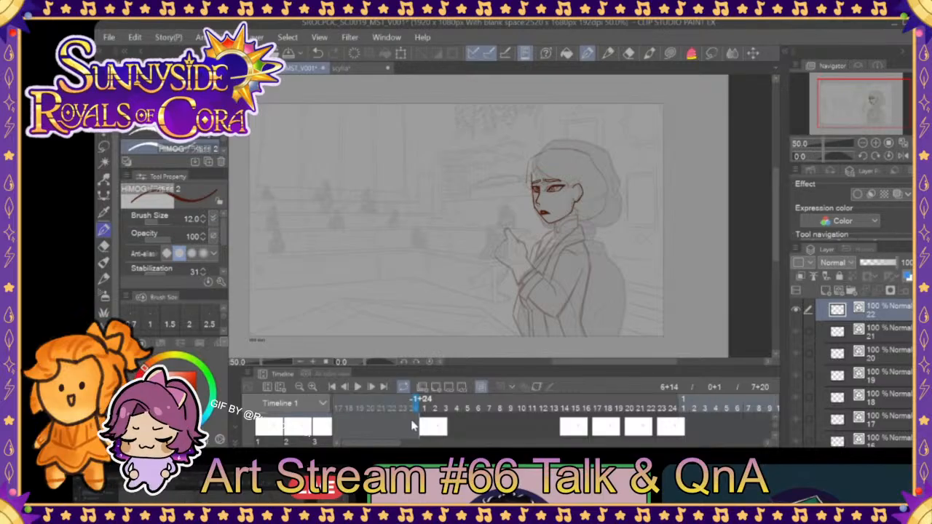
{"action": "left_click", "coordinate": [356, 388]}
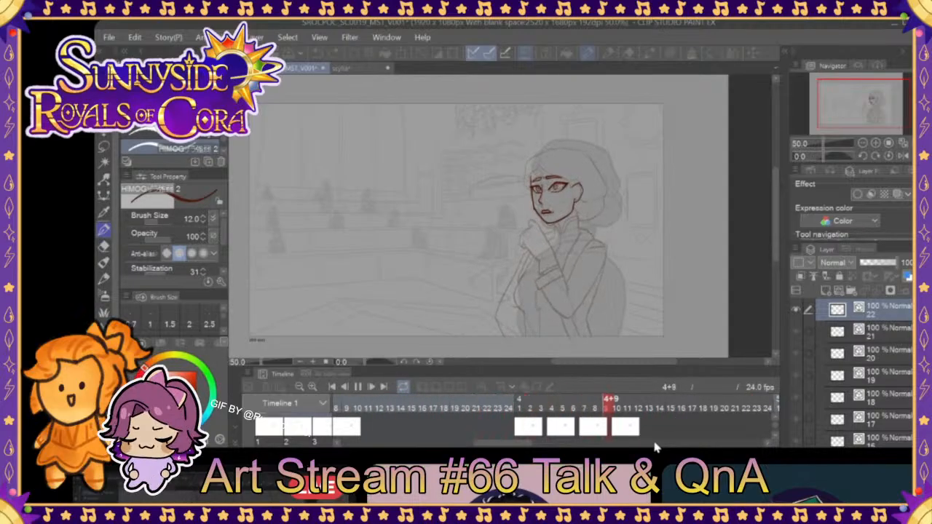
{"action": "left_click", "coordinate": [383, 387]}
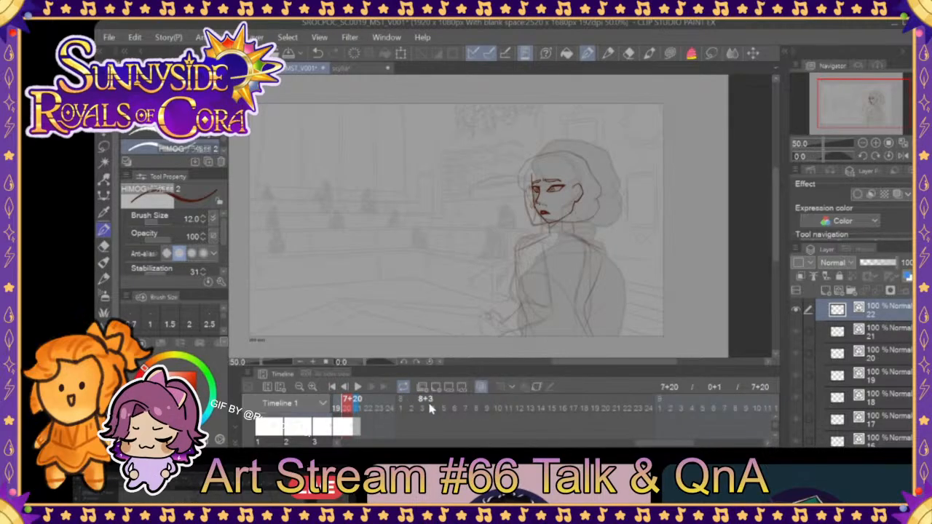
- Shorten the playback range to end at frame 6+23 and play the scene from 0+1
{"action": "left_click_drag", "start_coordinate": [646, 442], "coordinate": [596, 443]}
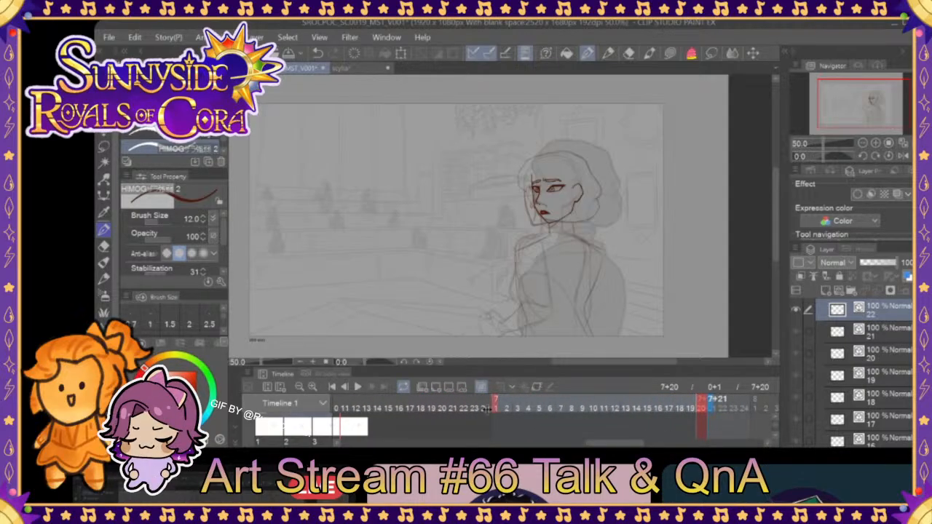
{"action": "left_click", "coordinate": [475, 408]}
{"action": "left_click_drag", "start_coordinate": [452, 415], "coordinate": [473, 415]}
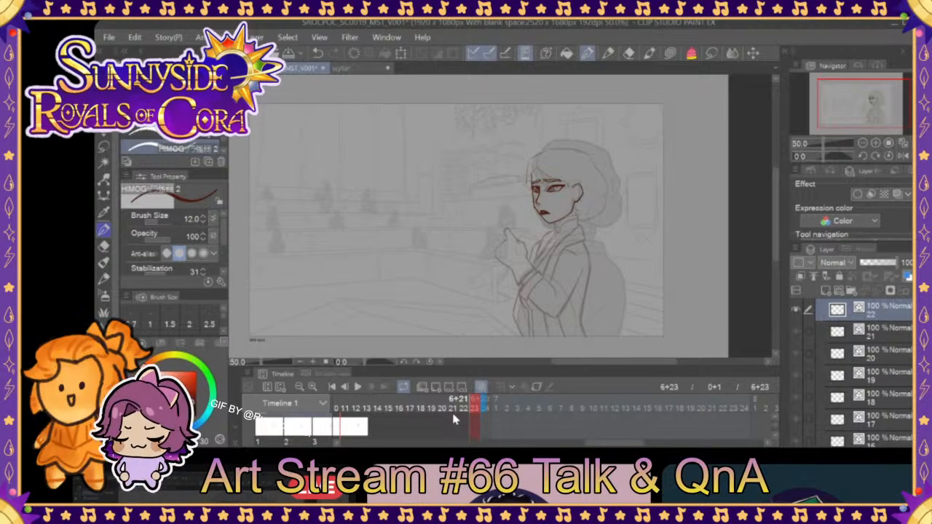
{"action": "left_click", "coordinate": [361, 388]}
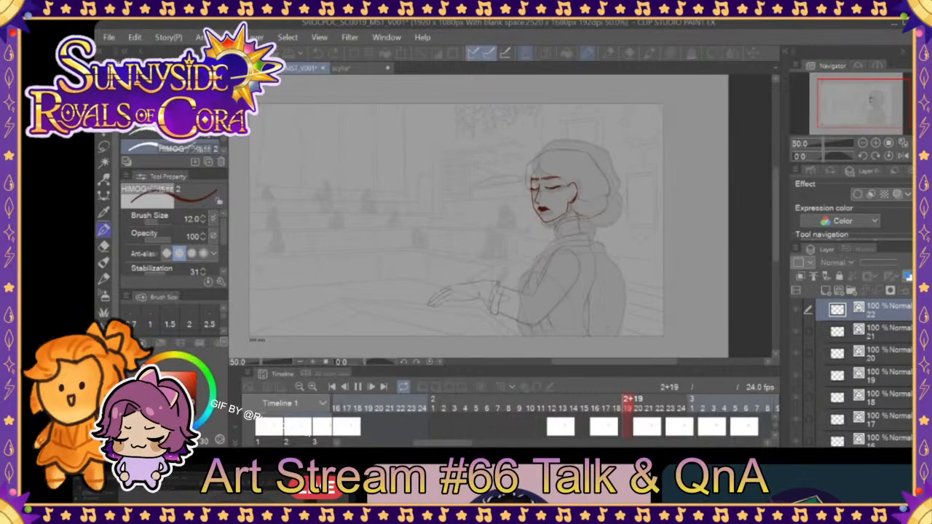
{"action": "left_click", "coordinate": [360, 387]}
- Set the playback range to frames 6+19 through 10+20
{"action": "left_click_drag", "start_coordinate": [570, 445], "coordinate": [371, 447]}
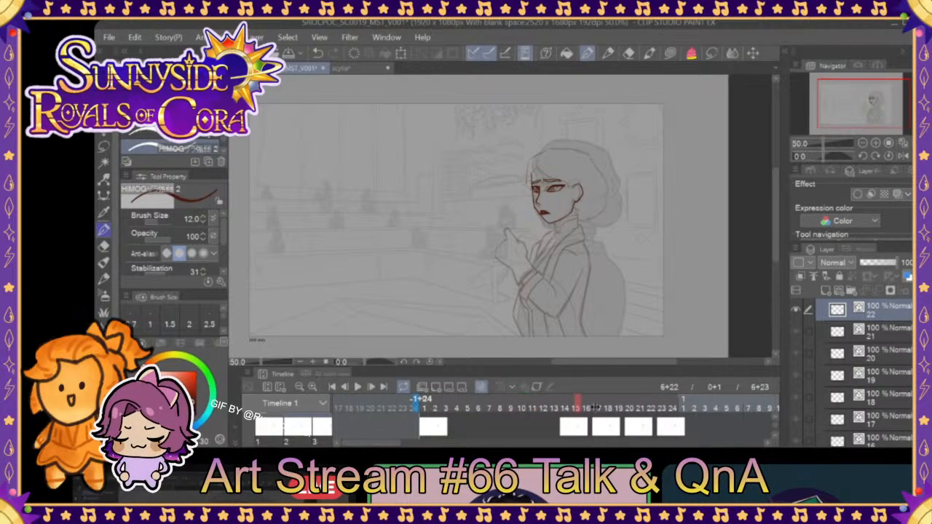
{"action": "mouse_move", "coordinate": [394, 443]}
{"action": "left_mouse_down"}
{"action": "mouse_move", "coordinate": [524, 441]}
{"action": "mouse_move", "coordinate": [572, 426]}
{"action": "left_mouse_up"}
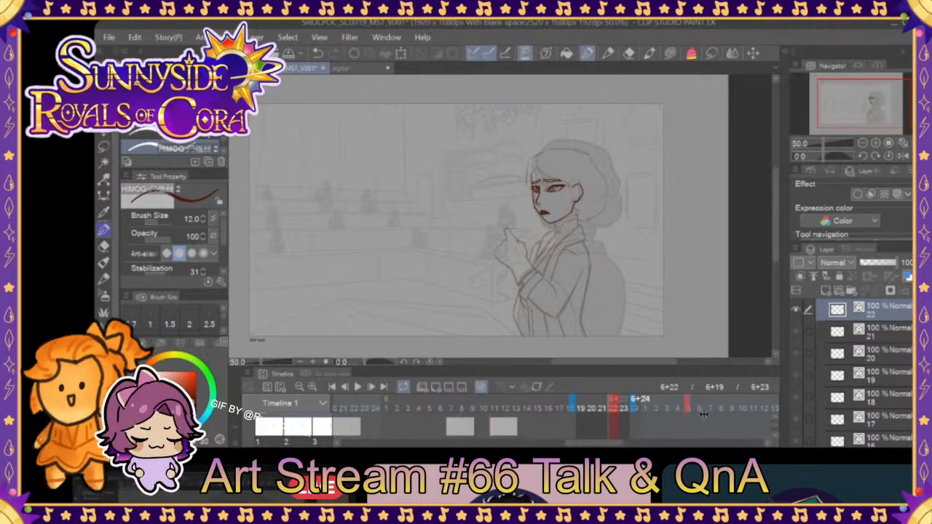
{"action": "left_click_drag", "start_coordinate": [680, 413], "coordinate": [783, 410]}
{"action": "mouse_move", "coordinate": [619, 450]}
{"action": "left_mouse_down"}
{"action": "mouse_move", "coordinate": [719, 452]}
{"action": "mouse_move", "coordinate": [648, 444]}
{"action": "left_mouse_up"}
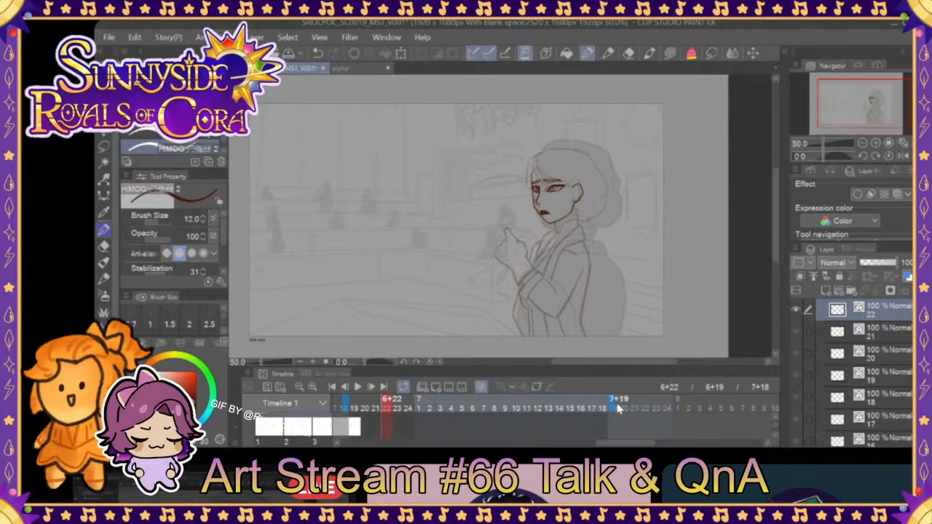
{"action": "left_click_drag", "start_coordinate": [618, 407], "coordinate": [850, 409]}
{"action": "left_click_drag", "start_coordinate": [642, 443], "coordinate": [676, 442]}
{"action": "left_click_drag", "start_coordinate": [782, 405], "coordinate": [783, 406]}
{"action": "left_click_drag", "start_coordinate": [680, 443], "coordinate": [703, 442]}
{"action": "left_click_drag", "start_coordinate": [675, 407], "coordinate": [738, 408]}
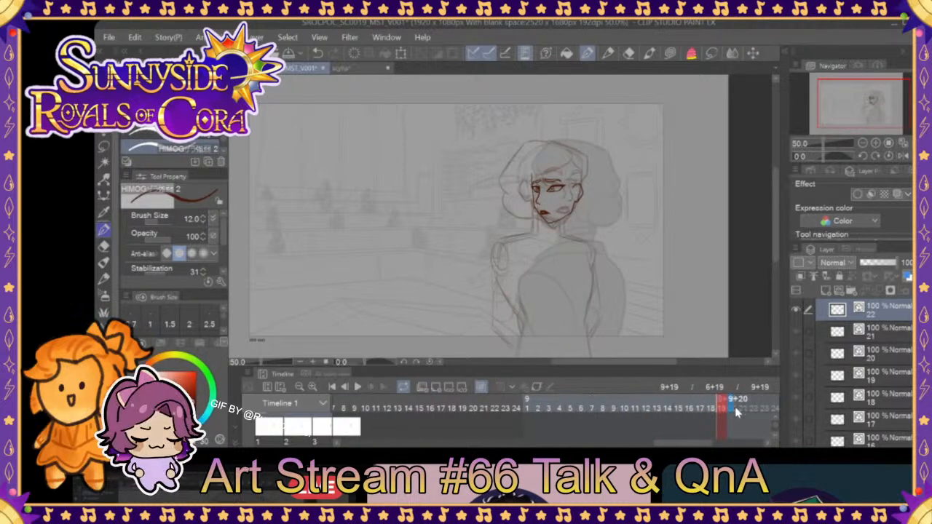
{"action": "left_click_drag", "start_coordinate": [699, 443], "coordinate": [721, 443]}
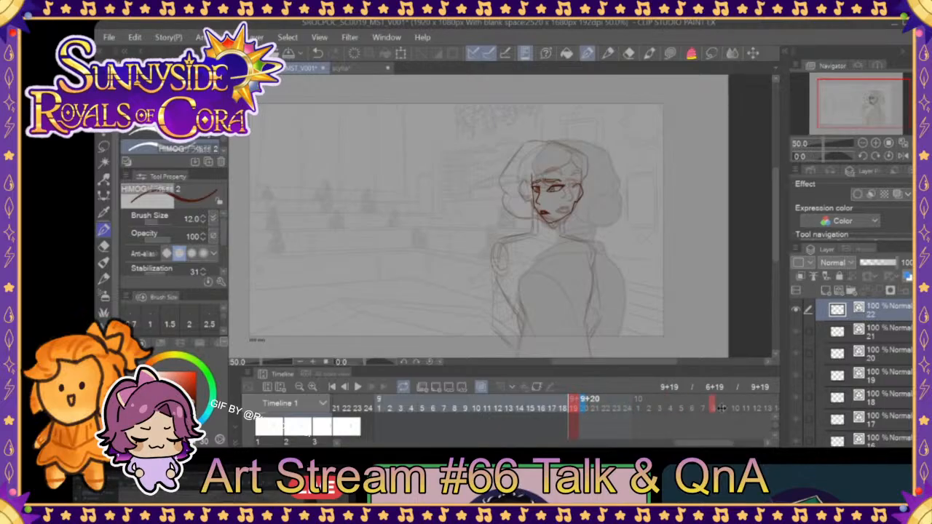
{"action": "left_click_drag", "start_coordinate": [702, 409], "coordinate": [753, 409]}
{"action": "left_click_drag", "start_coordinate": [708, 448], "coordinate": [743, 447]}
{"action": "mouse_move", "coordinate": [629, 405]}
{"action": "left_mouse_down"}
{"action": "mouse_move", "coordinate": [753, 406]}
{"action": "mouse_move", "coordinate": [580, 420]}
{"action": "mouse_move", "coordinate": [499, 406]}
{"action": "mouse_move", "coordinate": [257, 394]}
{"action": "mouse_move", "coordinate": [254, 403]}
{"action": "mouse_move", "coordinate": [251, 394]}
{"action": "left_mouse_up"}
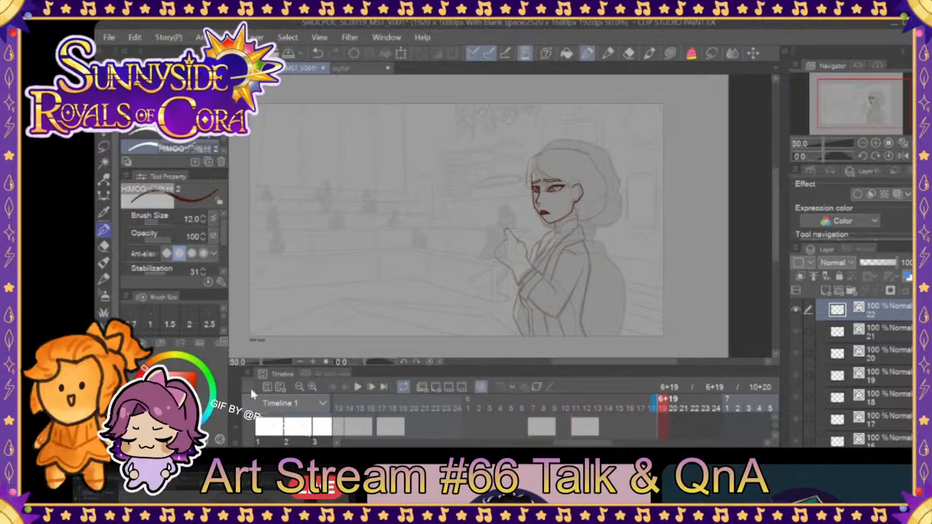
- Move the playback start to frame 7+1 and check the pose change around frame 7+4 for the next face drawing
{"action": "mouse_move", "coordinate": [662, 411]}
{"action": "left_mouse_down"}
{"action": "mouse_move", "coordinate": [757, 407]}
{"action": "mouse_move", "coordinate": [716, 409]}
{"action": "left_mouse_up"}
{"action": "left_click", "coordinate": [682, 409]}
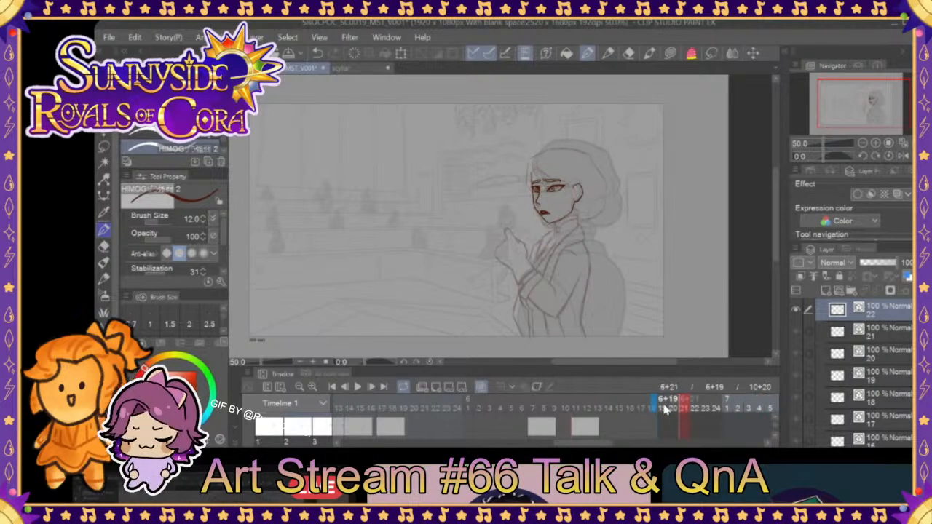
{"action": "mouse_move", "coordinate": [656, 406]}
{"action": "left_mouse_down"}
{"action": "mouse_move", "coordinate": [760, 410]}
{"action": "mouse_move", "coordinate": [752, 411]}
{"action": "left_mouse_up"}
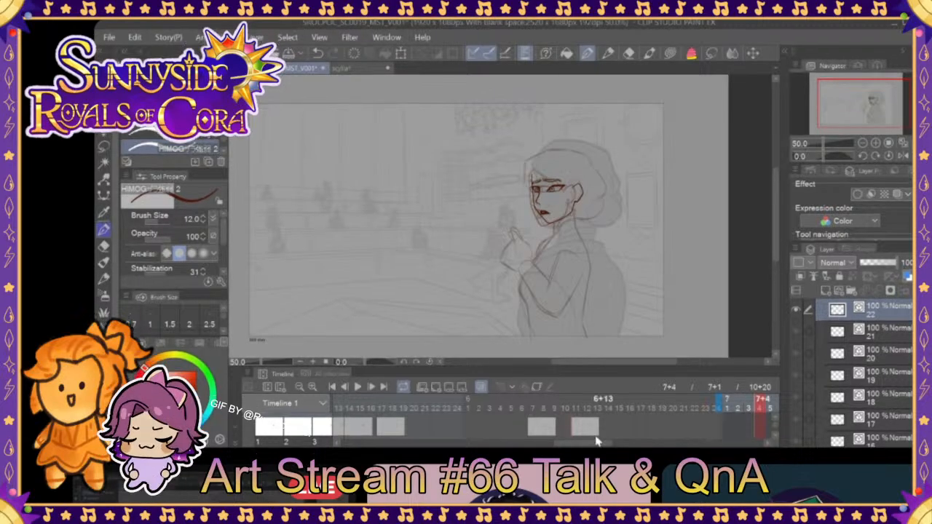
{"action": "left_click_drag", "start_coordinate": [598, 448], "coordinate": [637, 449]}
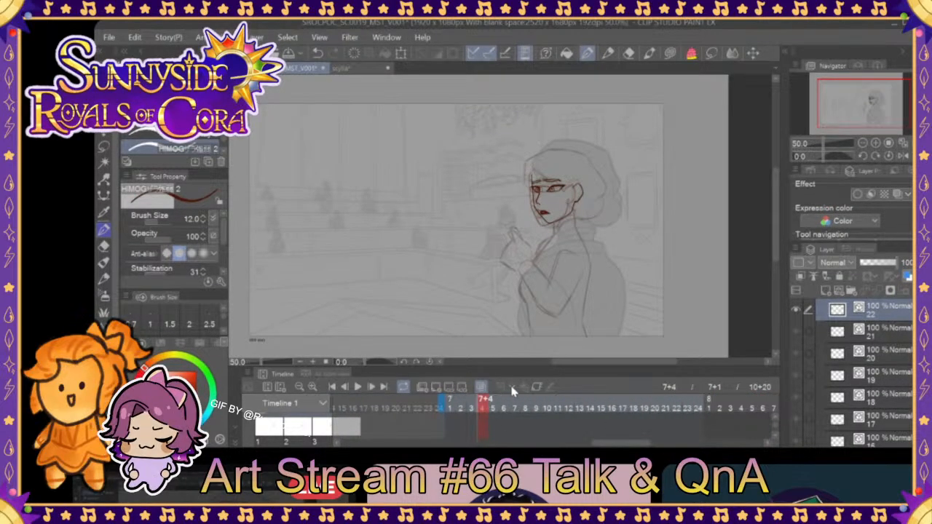
{"action": "left_click_drag", "start_coordinate": [916, 327], "coordinate": [917, 360]}
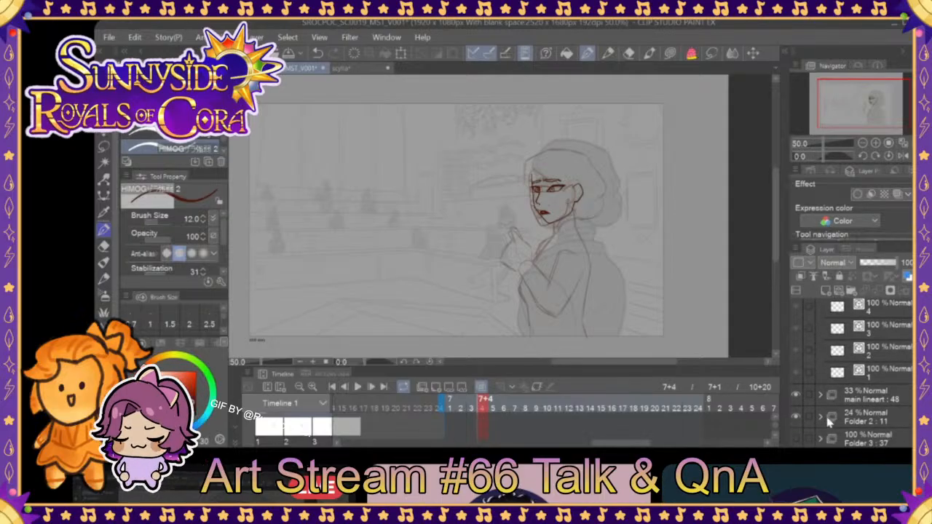
{"action": "scroll", "coordinate": [896, 429], "scroll_direction": "down", "scroll_amount": 2}
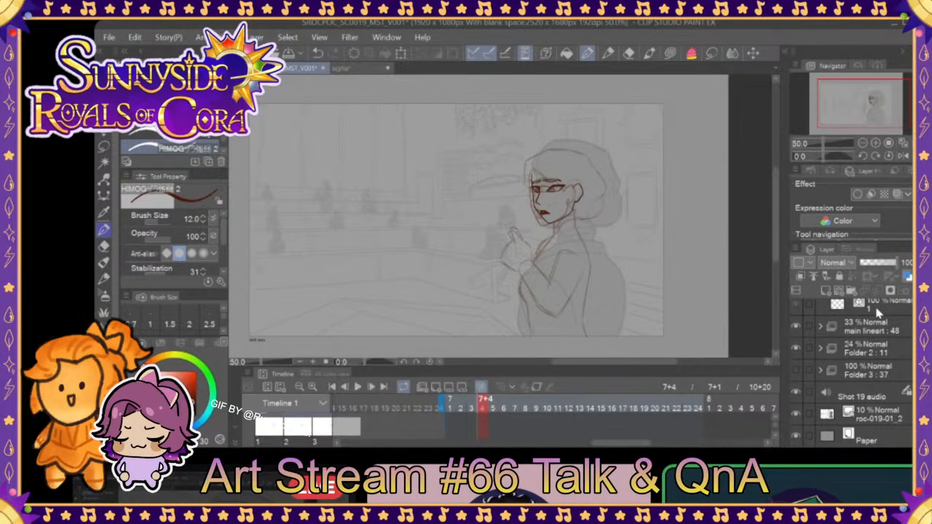
{"action": "left_click", "coordinate": [502, 409]}
{"action": "mouse_move", "coordinate": [503, 409]}
{"action": "left_mouse_down"}
{"action": "mouse_move", "coordinate": [517, 409]}
{"action": "mouse_move", "coordinate": [447, 412]}
{"action": "left_mouse_up"}
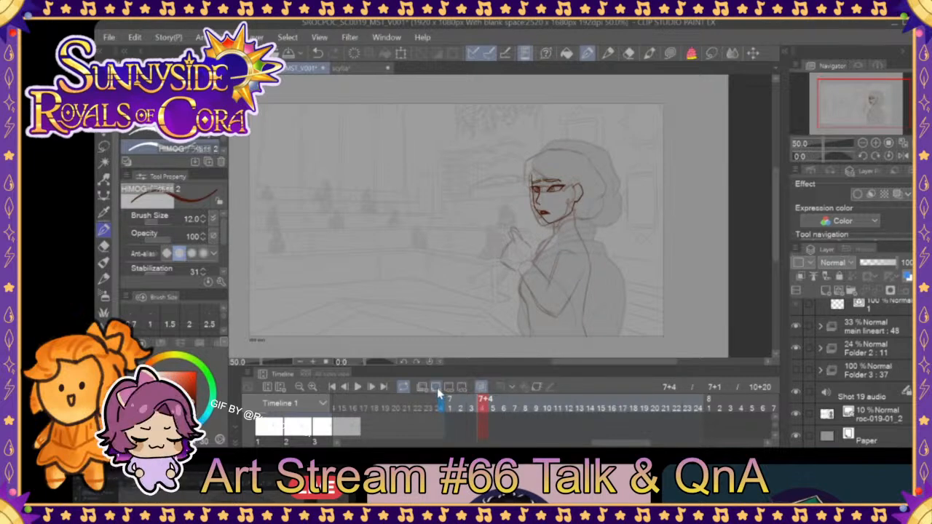
- Add new cel 23 at frame 7+4 and draw the nose line over the body sketch at 150% zoom, undoing rejected strokes
{"action": "left_click", "coordinate": [876, 143]}
{"action": "left_click", "coordinate": [876, 144]}
{"action": "left_click", "coordinate": [875, 143]}
{"action": "left_click_drag", "start_coordinate": [870, 106], "coordinate": [876, 104]}
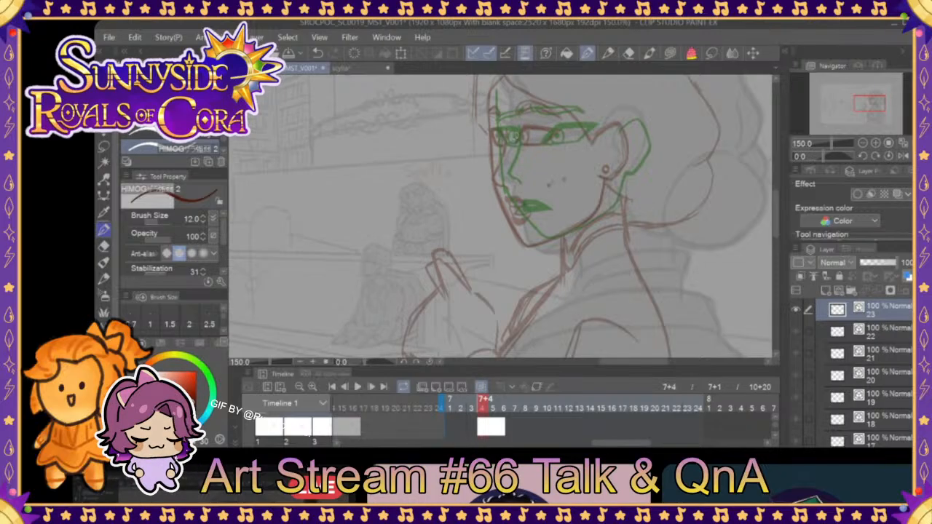
{"action": "left_click_drag", "start_coordinate": [516, 126], "coordinate": [502, 178]}
{"action": "left_click", "coordinate": [355, 54]}
{"action": "mouse_move", "coordinate": [518, 125]}
{"action": "left_mouse_down"}
{"action": "mouse_move", "coordinate": [502, 172]}
{"action": "mouse_move", "coordinate": [519, 179]}
{"action": "left_mouse_up"}
{"action": "left_click", "coordinate": [355, 55]}
{"action": "mouse_move", "coordinate": [518, 126]}
{"action": "left_mouse_down"}
{"action": "mouse_move", "coordinate": [505, 172]}
{"action": "mouse_move", "coordinate": [518, 182]}
{"action": "left_mouse_up"}
{"action": "left_click", "coordinate": [318, 53]}
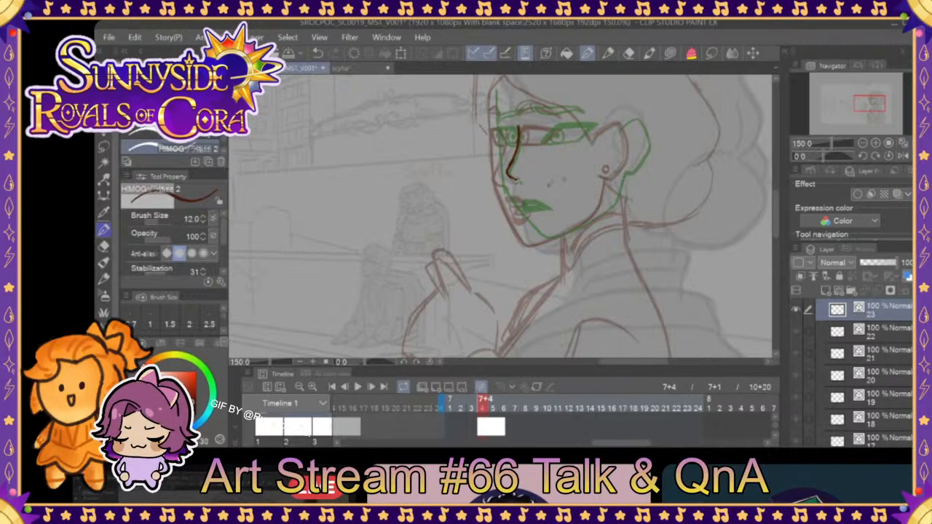
{"action": "left_click", "coordinate": [318, 53]}
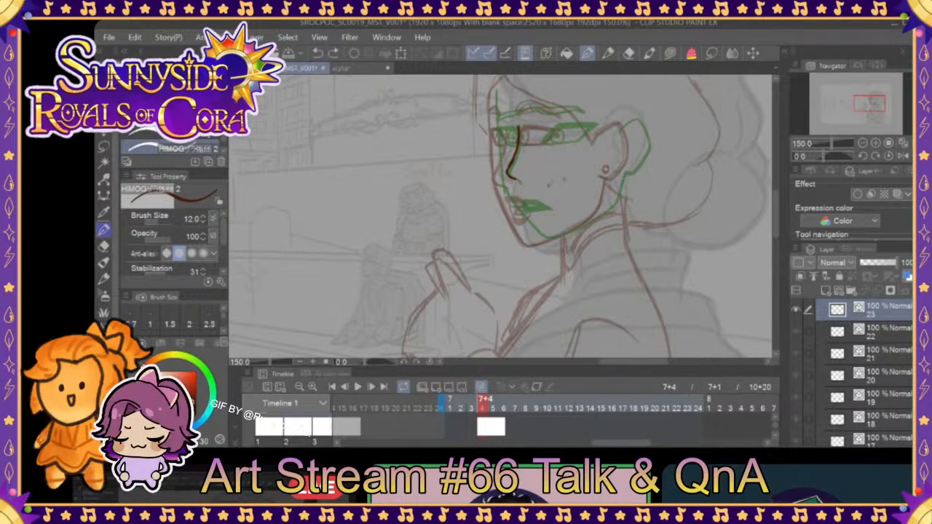
- Draw the open mouth with teeth on cel 23, undoing rejected strokes, and compare it with the face at frame 7+3
{"action": "mouse_move", "coordinate": [517, 192]}
{"action": "left_mouse_down"}
{"action": "mouse_move", "coordinate": [522, 206]}
{"action": "mouse_move", "coordinate": [523, 190]}
{"action": "mouse_move", "coordinate": [532, 189]}
{"action": "mouse_move", "coordinate": [539, 204]}
{"action": "mouse_move", "coordinate": [518, 198]}
{"action": "mouse_move", "coordinate": [522, 206]}
{"action": "left_mouse_up"}
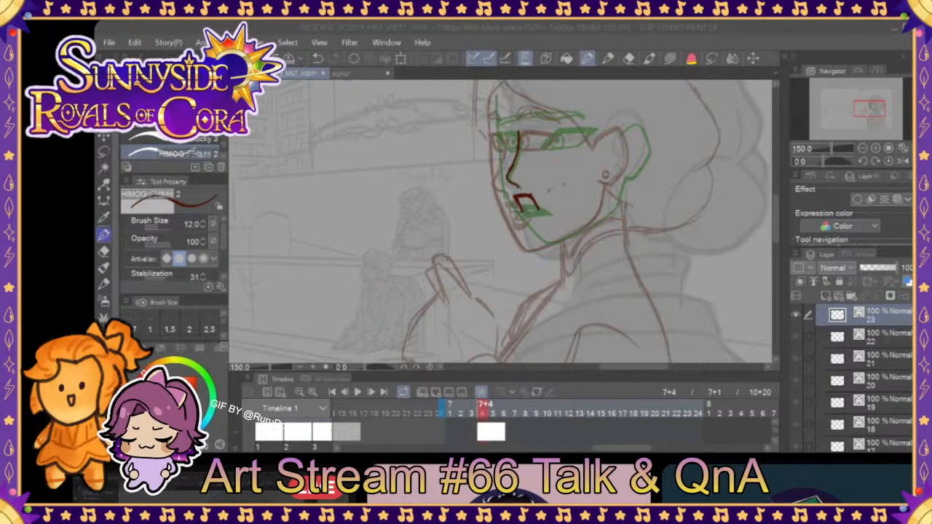
{"action": "left_click", "coordinate": [318, 59]}
{"action": "left_click", "coordinate": [318, 56]}
{"action": "left_click", "coordinate": [318, 56]}
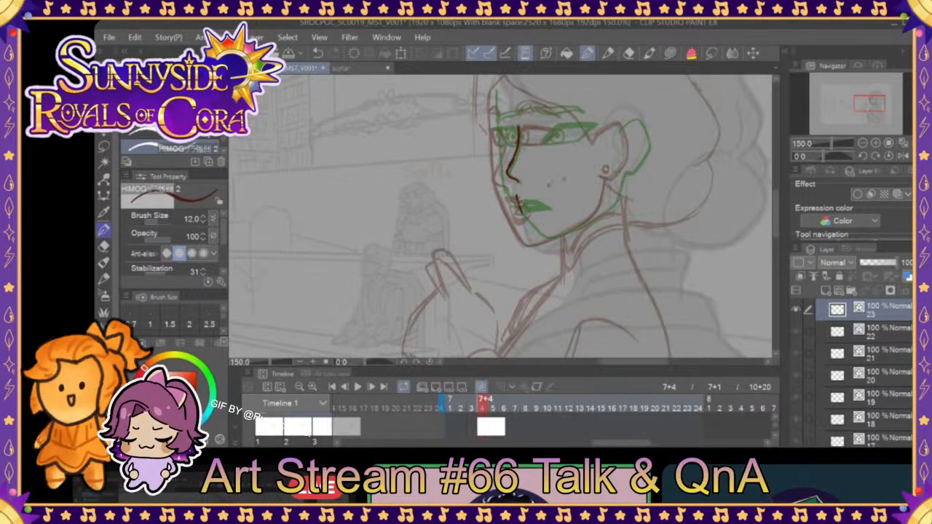
{"action": "left_click_drag", "start_coordinate": [517, 195], "coordinate": [539, 217]}
{"action": "key", "text": "ctrl+z"}
{"action": "left_click_drag", "start_coordinate": [517, 195], "coordinate": [537, 212]}
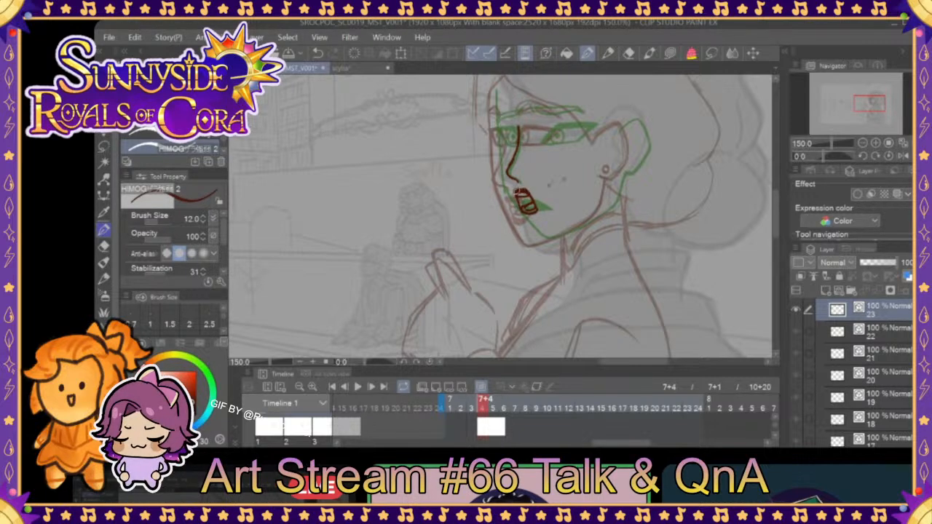
{"action": "left_click_drag", "start_coordinate": [520, 211], "coordinate": [536, 211]}
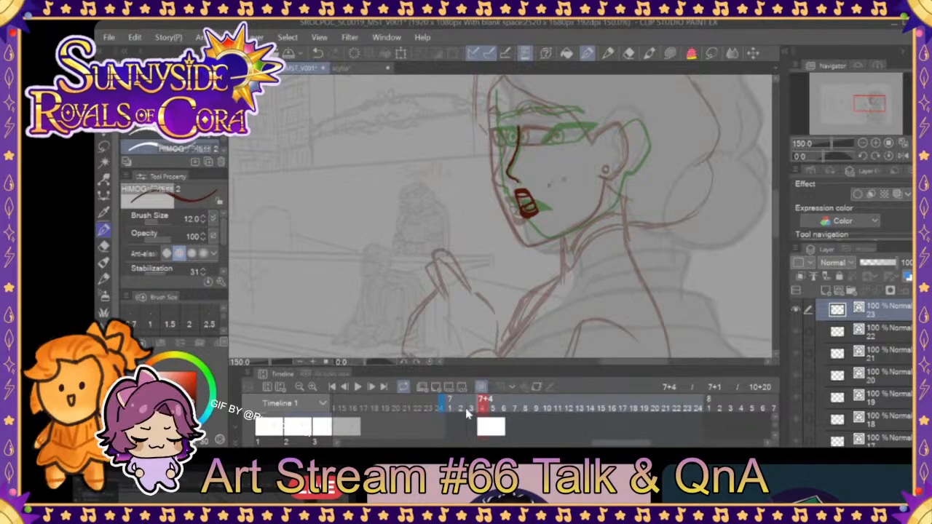
{"action": "left_click", "coordinate": [468, 413]}
{"action": "left_click", "coordinate": [479, 415]}
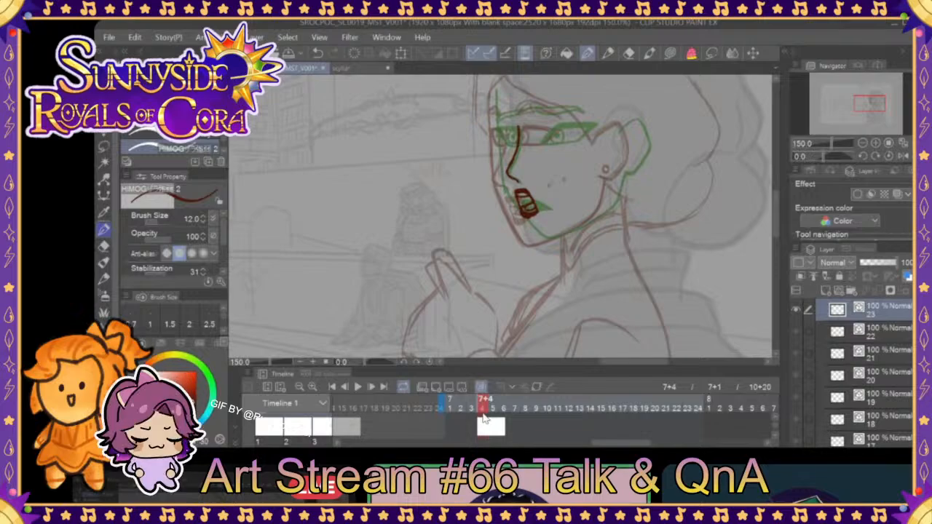
{"action": "left_click", "coordinate": [468, 412]}
{"action": "left_click", "coordinate": [484, 415]}
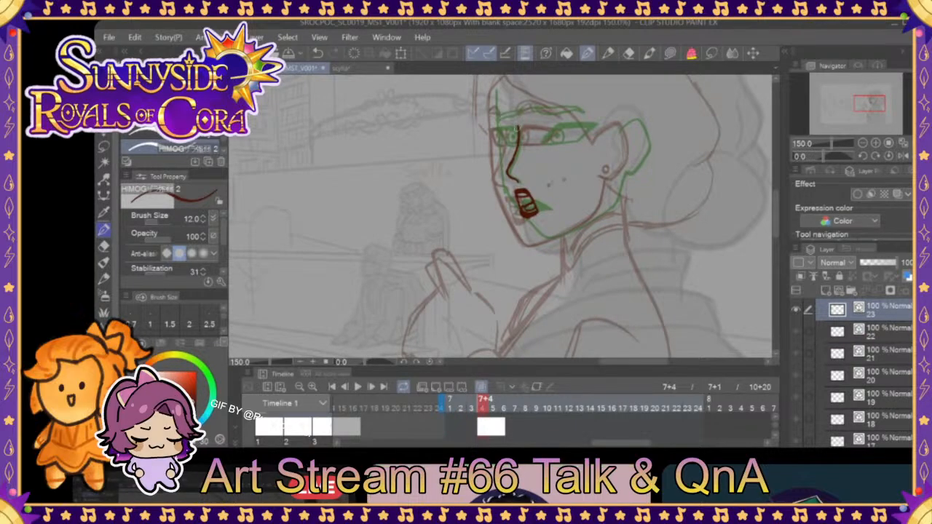
- Draw both eyes with their irises on cel 23 at frame 7+4, undoing rejected lines
{"action": "left_click_drag", "start_coordinate": [517, 138], "coordinate": [511, 128]}
{"action": "left_click", "coordinate": [318, 53]}
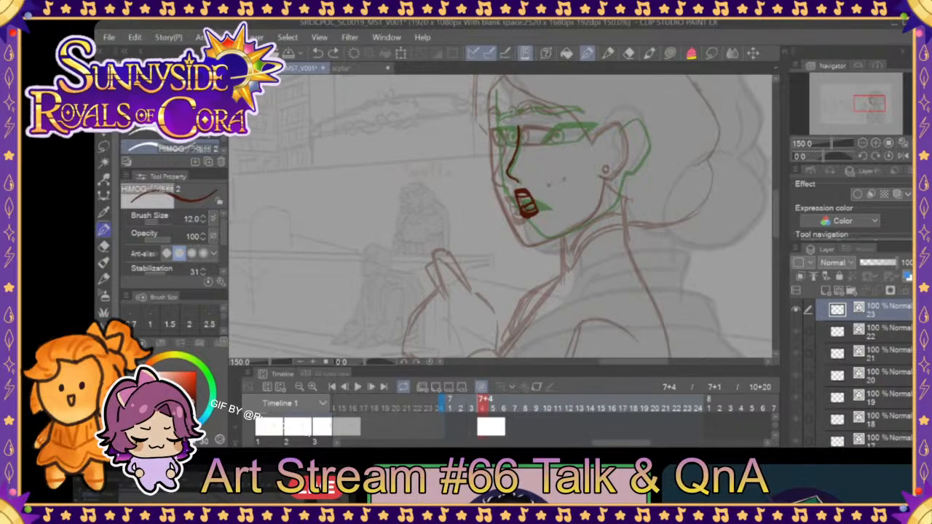
{"action": "mouse_move", "coordinate": [519, 139]}
{"action": "left_mouse_down"}
{"action": "mouse_move", "coordinate": [517, 127]}
{"action": "mouse_move", "coordinate": [502, 127]}
{"action": "left_mouse_up"}
{"action": "mouse_move", "coordinate": [501, 129]}
{"action": "left_mouse_down"}
{"action": "mouse_move", "coordinate": [514, 149]}
{"action": "mouse_move", "coordinate": [510, 130]}
{"action": "mouse_move", "coordinate": [505, 141]}
{"action": "mouse_move", "coordinate": [548, 134]}
{"action": "mouse_move", "coordinate": [538, 144]}
{"action": "mouse_move", "coordinate": [549, 127]}
{"action": "left_mouse_up"}
{"action": "left_click", "coordinate": [320, 55]}
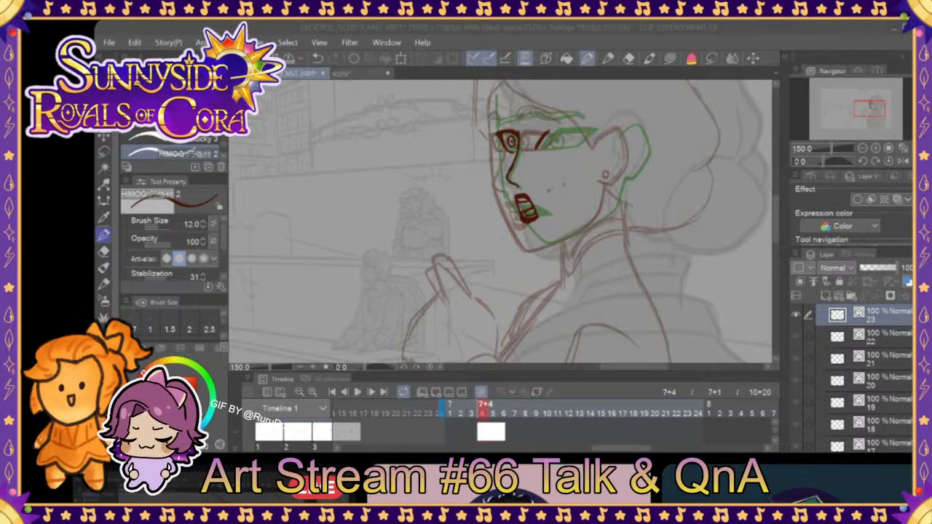
{"action": "mouse_move", "coordinate": [535, 145]}
{"action": "left_mouse_down"}
{"action": "mouse_move", "coordinate": [547, 124]}
{"action": "mouse_move", "coordinate": [583, 123]}
{"action": "mouse_move", "coordinate": [565, 145]}
{"action": "mouse_move", "coordinate": [541, 149]}
{"action": "mouse_move", "coordinate": [570, 143]}
{"action": "mouse_move", "coordinate": [579, 130]}
{"action": "mouse_move", "coordinate": [560, 122]}
{"action": "mouse_move", "coordinate": [584, 120]}
{"action": "mouse_move", "coordinate": [579, 134]}
{"action": "left_mouse_up"}
{"action": "left_click", "coordinate": [318, 54]}
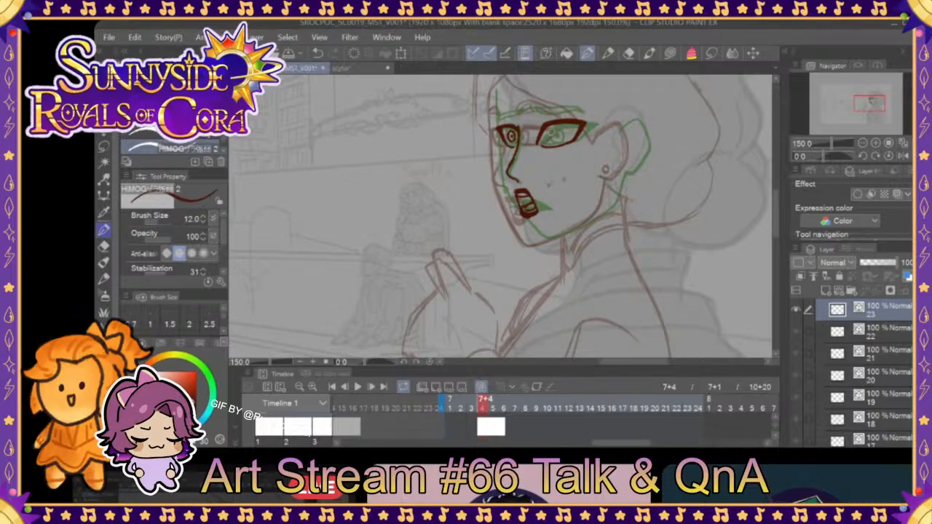
{"action": "left_click", "coordinate": [317, 55]}
{"action": "left_click_drag", "start_coordinate": [547, 131], "coordinate": [553, 141]}
- Draw the two eyebrows on cel 23 and compare the face with the drawing at frame 7+3
{"action": "left_click_drag", "start_coordinate": [536, 109], "coordinate": [575, 107]}
{"action": "left_click", "coordinate": [317, 54]}
{"action": "mouse_move", "coordinate": [481, 408]}
{"action": "left_mouse_down"}
{"action": "mouse_move", "coordinate": [470, 406]}
{"action": "mouse_move", "coordinate": [485, 408]}
{"action": "left_mouse_up"}
{"action": "mouse_move", "coordinate": [538, 103]}
{"action": "left_mouse_down"}
{"action": "mouse_move", "coordinate": [582, 108]}
{"action": "mouse_move", "coordinate": [498, 109]}
{"action": "mouse_move", "coordinate": [521, 104]}
{"action": "left_mouse_up"}
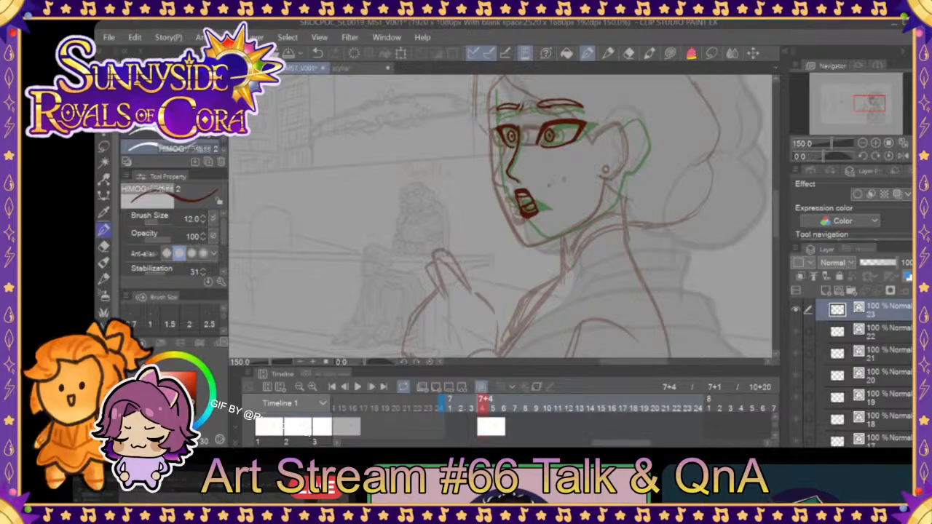
{"action": "left_click", "coordinate": [319, 55]}
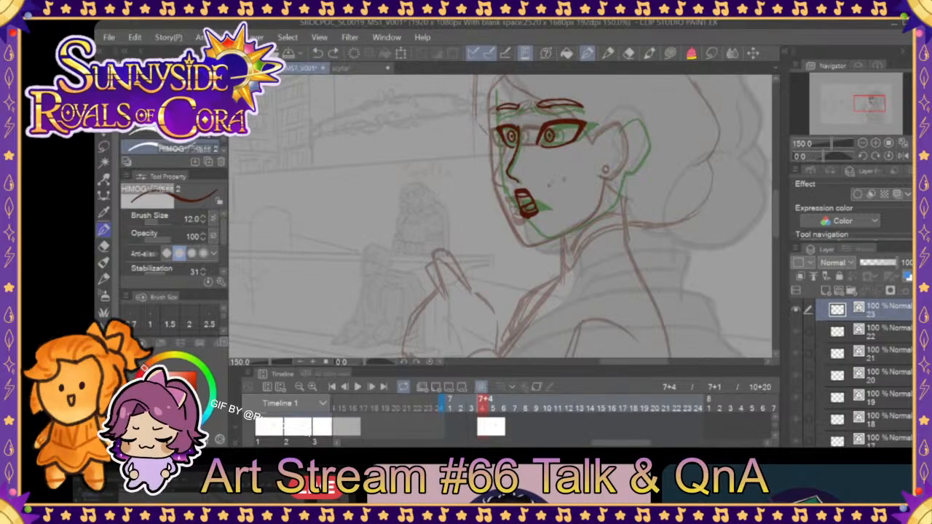
{"action": "left_click", "coordinate": [469, 402]}
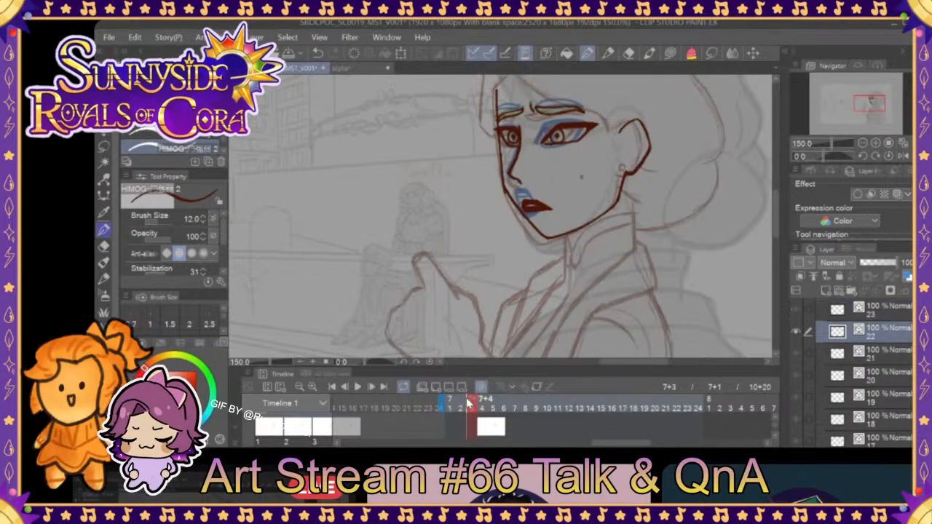
{"action": "left_click", "coordinate": [484, 405]}
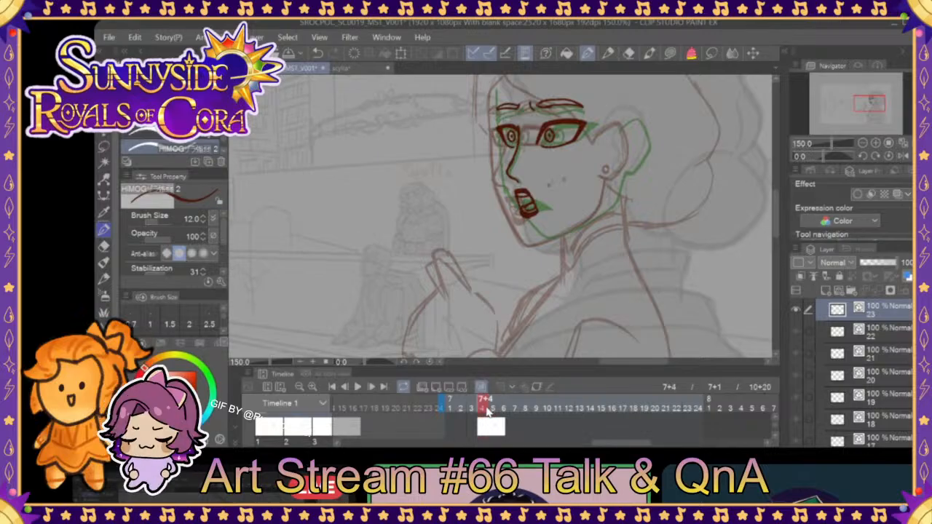
{"action": "left_click", "coordinate": [472, 405]}
{"action": "left_click", "coordinate": [482, 406]}
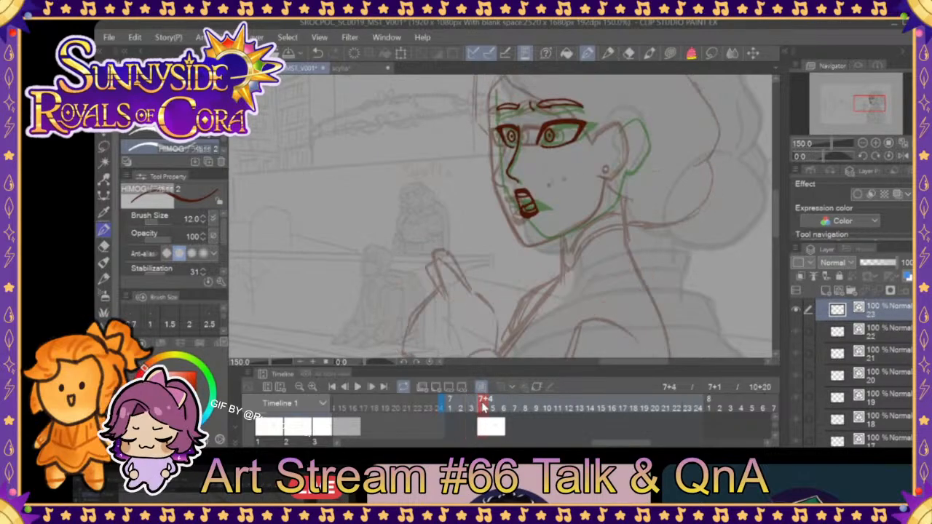
{"action": "left_click", "coordinate": [472, 405]}
{"action": "left_click", "coordinate": [482, 407]}
- Draw the face contour on cel 23 from the forehead down to the chin, redoing the chin strokes
{"action": "left_click_drag", "start_coordinate": [492, 89], "coordinate": [500, 152]}
{"action": "left_click_drag", "start_coordinate": [500, 81], "coordinate": [503, 185]}
{"action": "mouse_move", "coordinate": [500, 138]}
{"action": "left_mouse_down"}
{"action": "mouse_move", "coordinate": [503, 186]}
{"action": "mouse_move", "coordinate": [543, 240]}
{"action": "left_mouse_up"}
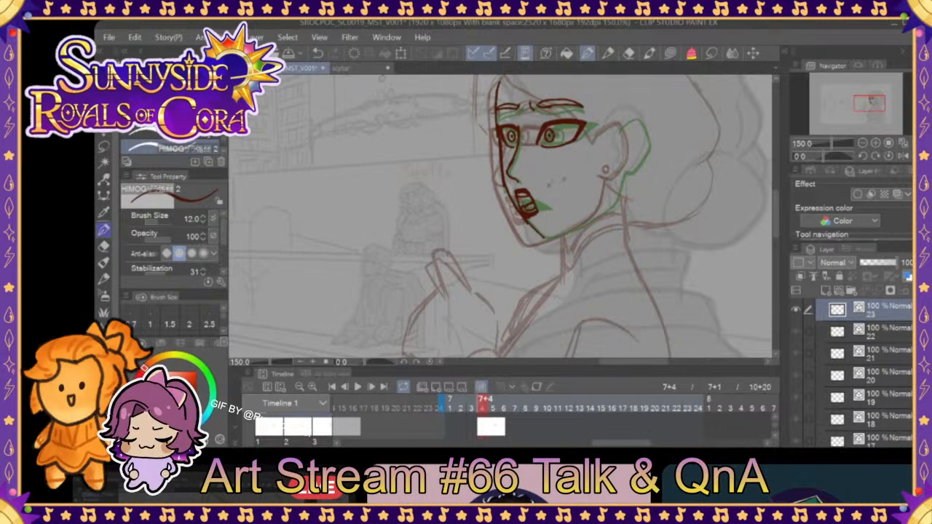
{"action": "key", "text": "ctrl+z"}
{"action": "left_click_drag", "start_coordinate": [521, 214], "coordinate": [539, 235]}
{"action": "left_click", "coordinate": [318, 55]}
{"action": "left_click", "coordinate": [318, 54]}
{"action": "mouse_move", "coordinate": [521, 214]}
{"action": "left_mouse_down"}
{"action": "mouse_move", "coordinate": [545, 239]}
{"action": "mouse_move", "coordinate": [580, 227]}
{"action": "left_mouse_up"}
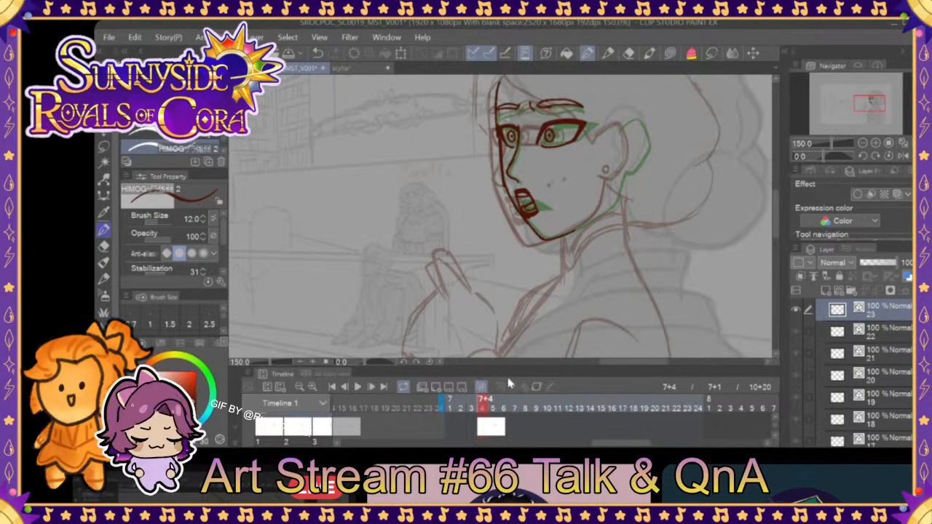
- Compare frames 7+3 and 7+4, and draw the back of the jaw and the ear on cel 23
{"action": "left_click", "coordinate": [459, 406]}
{"action": "left_click", "coordinate": [493, 408]}
{"action": "left_click", "coordinate": [487, 403]}
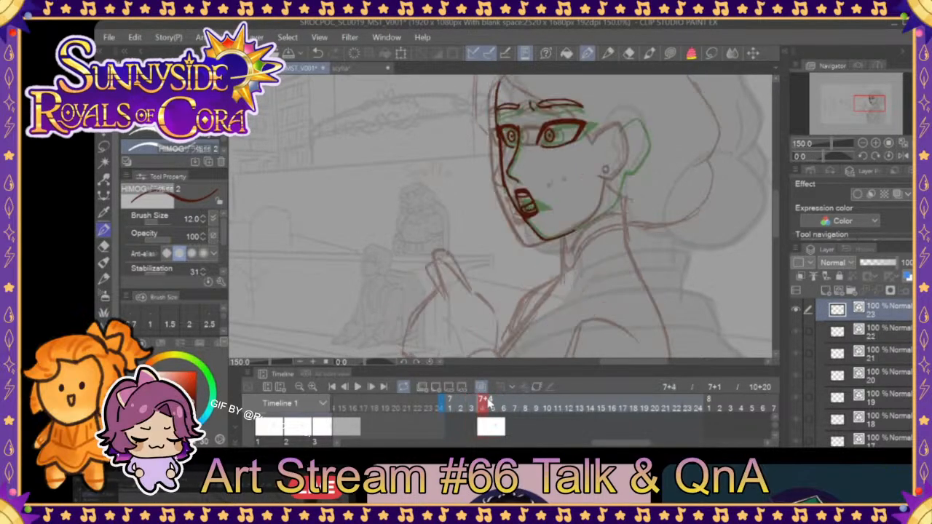
{"action": "left_click", "coordinate": [471, 406]}
{"action": "left_click", "coordinate": [484, 404]}
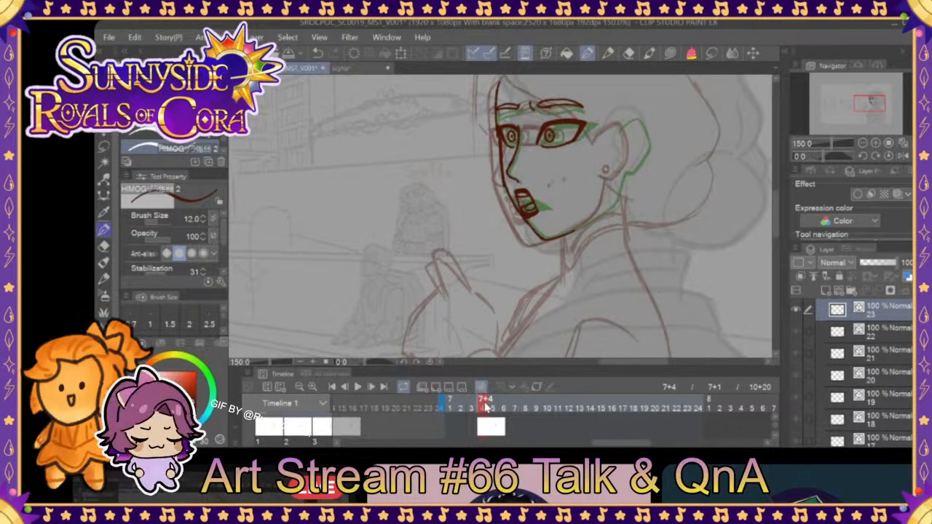
{"action": "mouse_move", "coordinate": [614, 172]}
{"action": "left_mouse_down"}
{"action": "mouse_move", "coordinate": [607, 208]}
{"action": "mouse_move", "coordinate": [561, 239]}
{"action": "left_mouse_up"}
{"action": "mouse_move", "coordinate": [611, 138]}
{"action": "left_mouse_down"}
{"action": "mouse_move", "coordinate": [635, 123]}
{"action": "mouse_move", "coordinate": [642, 150]}
{"action": "mouse_move", "coordinate": [613, 176]}
{"action": "mouse_move", "coordinate": [638, 158]}
{"action": "mouse_move", "coordinate": [628, 171]}
{"action": "left_mouse_up"}
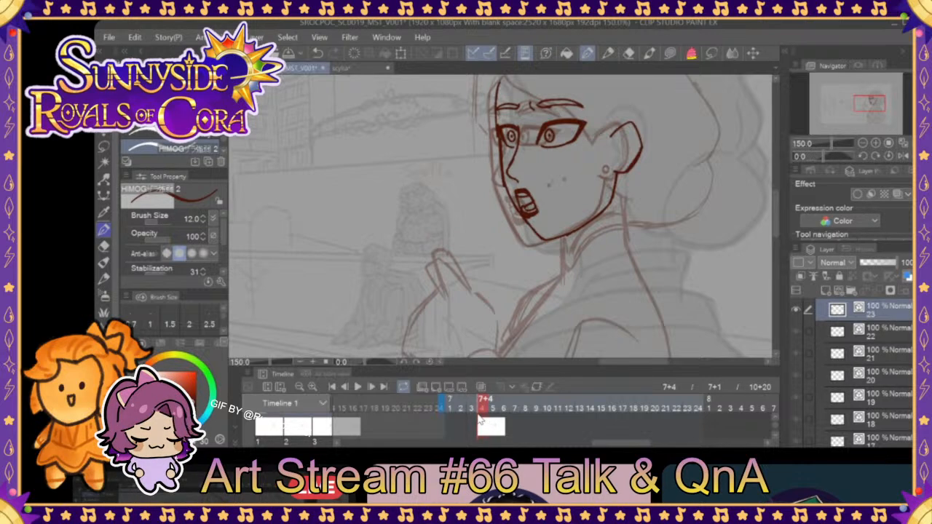
- Flip between frames 7+3 and 7+4 without onion skin to compare the two face drawings
{"action": "left_click", "coordinate": [473, 409]}
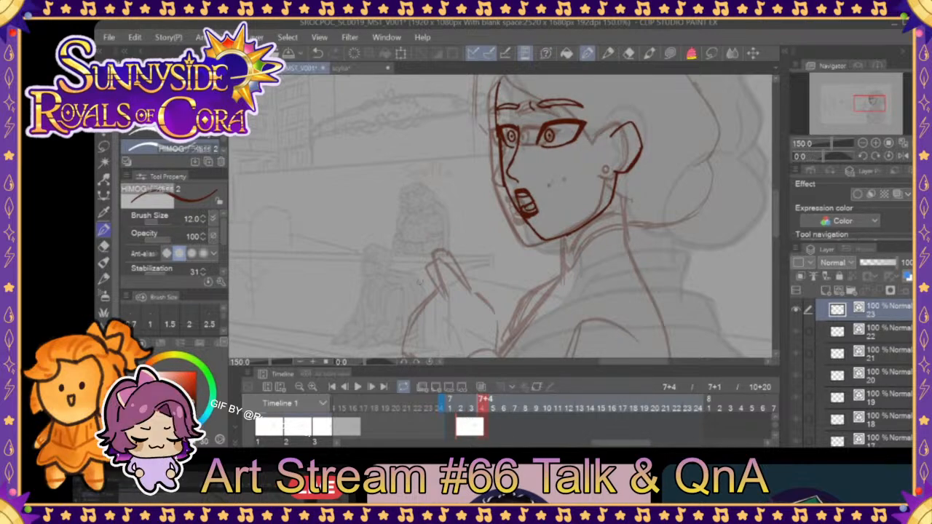
{"action": "left_click", "coordinate": [487, 409]}
{"action": "left_click", "coordinate": [473, 409]}
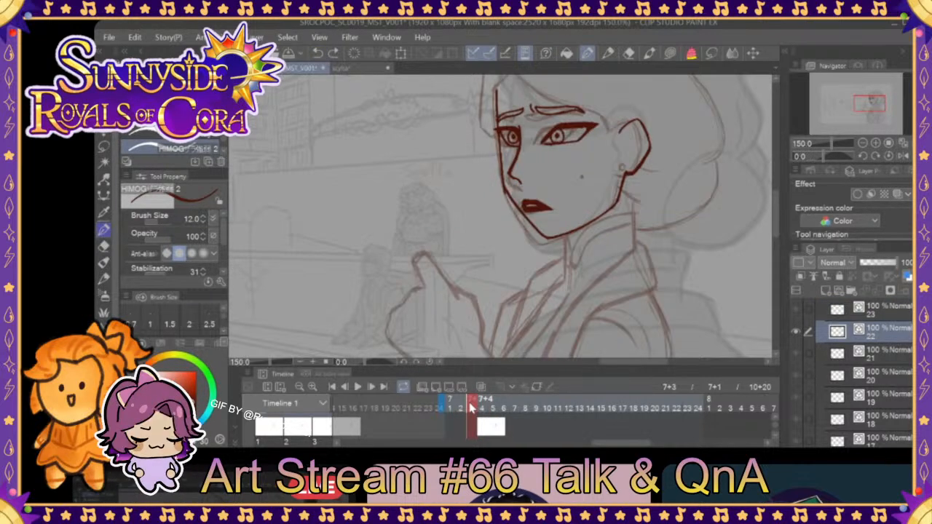
{"action": "left_click", "coordinate": [484, 409]}
{"action": "left_click", "coordinate": [473, 410]}
{"action": "left_click", "coordinate": [482, 409]}
{"action": "left_click", "coordinate": [473, 409]}
{"action": "left_click", "coordinate": [482, 409]}
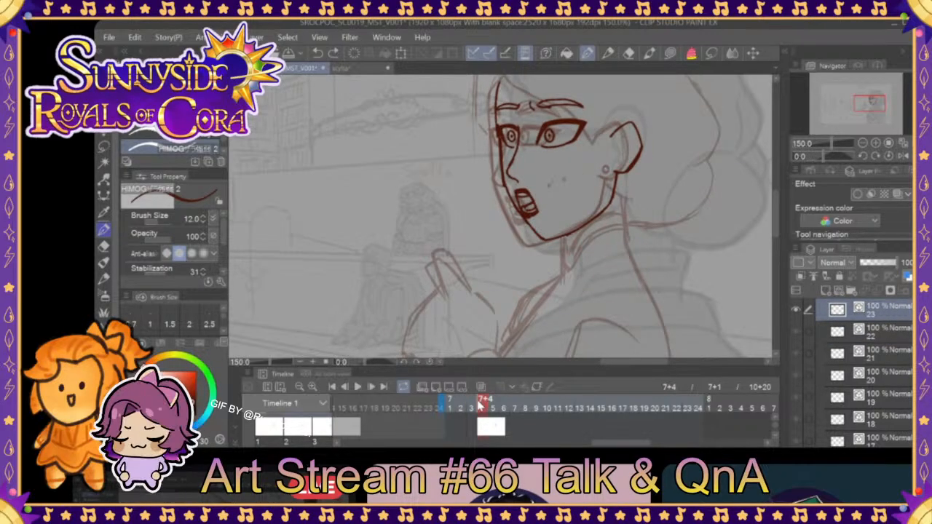
{"action": "left_click", "coordinate": [473, 409]}
{"action": "left_click", "coordinate": [482, 409]}
{"action": "left_click", "coordinate": [472, 407]}
{"action": "left_click", "coordinate": [480, 406]}
{"action": "left_click", "coordinate": [473, 407]}
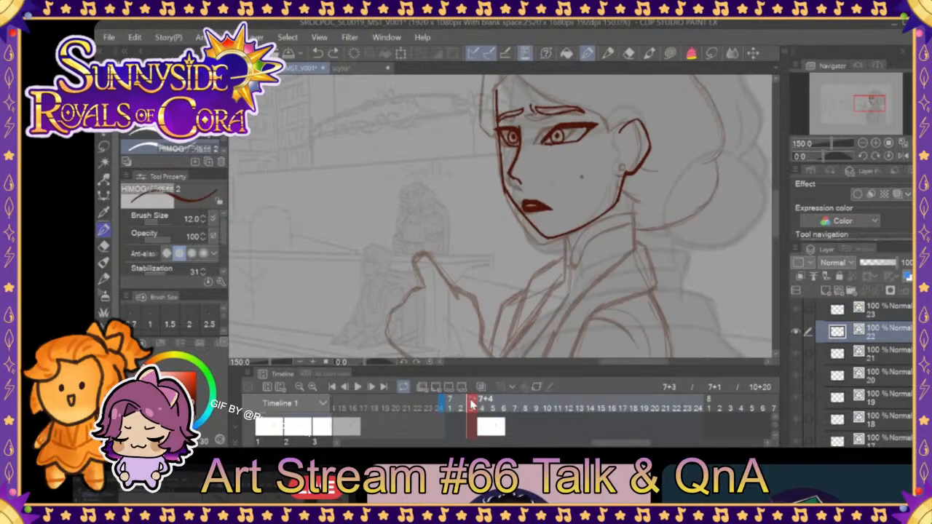
{"action": "left_click", "coordinate": [481, 407]}
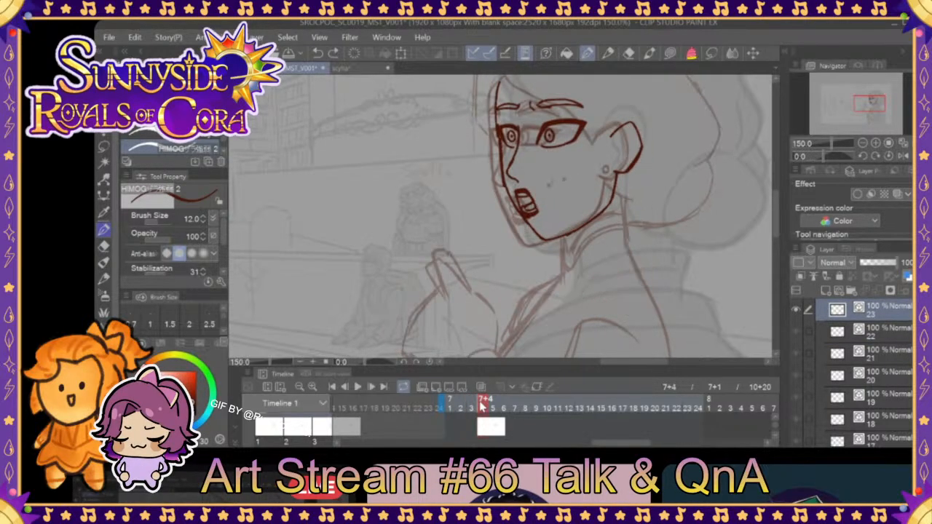
- Thicken the front face contour on cel 23, clear the old chin line, and check the change against frames 7+1 to 7+3
{"action": "left_click_drag", "start_coordinate": [496, 99], "coordinate": [503, 187]}
{"action": "mouse_move", "coordinate": [500, 135]}
{"action": "left_mouse_down"}
{"action": "mouse_move", "coordinate": [504, 191]}
{"action": "mouse_move", "coordinate": [530, 232]}
{"action": "left_mouse_up"}
{"action": "left_click_drag", "start_coordinate": [510, 200], "coordinate": [536, 241]}
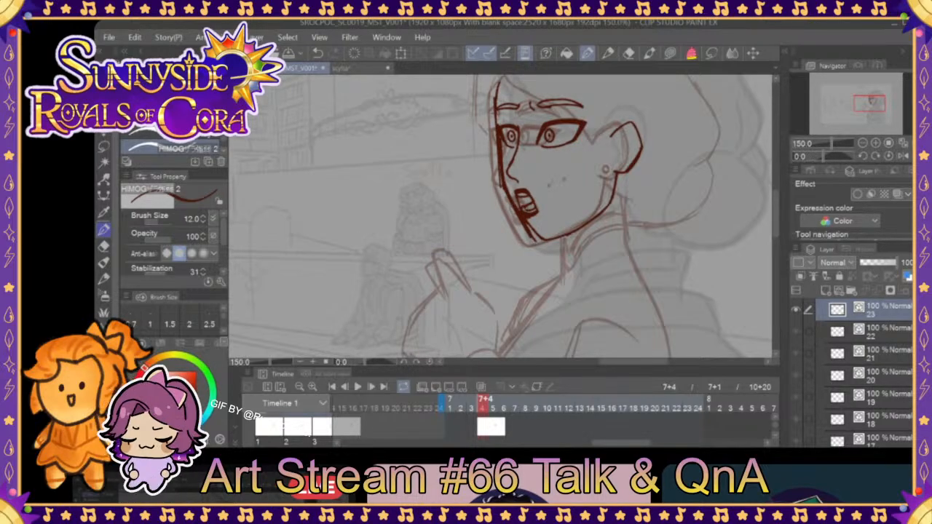
{"action": "key", "text": "c"}
{"action": "left_click_drag", "start_coordinate": [512, 203], "coordinate": [536, 242]}
{"action": "mouse_move", "coordinate": [534, 230]}
{"action": "left_mouse_down"}
{"action": "mouse_move", "coordinate": [540, 239]}
{"action": "mouse_move", "coordinate": [572, 231]}
{"action": "left_mouse_up"}
{"action": "left_click", "coordinate": [471, 407]}
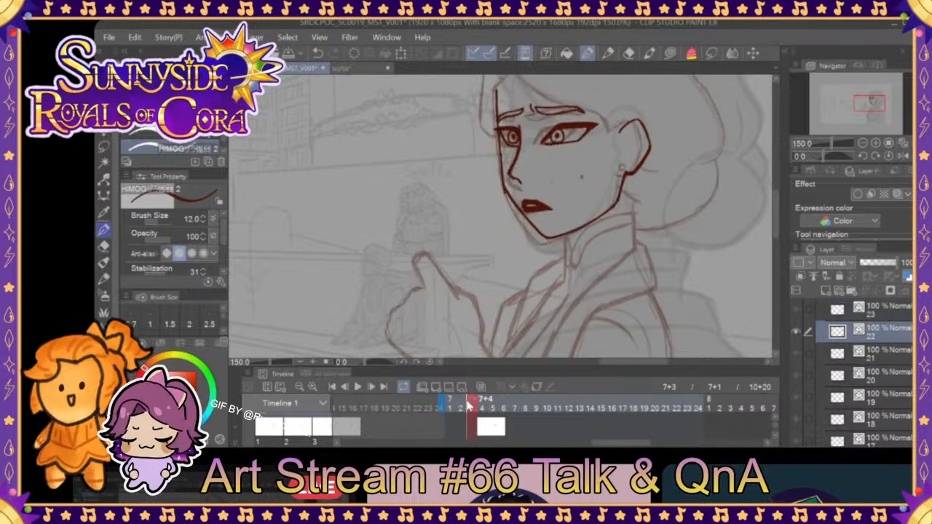
{"action": "left_click", "coordinate": [482, 406]}
{"action": "left_click_drag", "start_coordinate": [482, 406], "coordinate": [448, 409]}
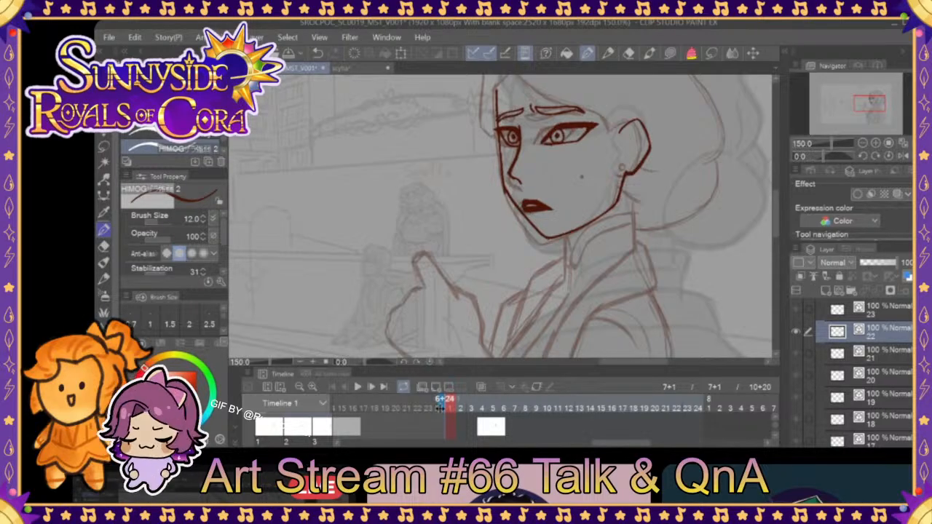
{"action": "left_click", "coordinate": [481, 407]}
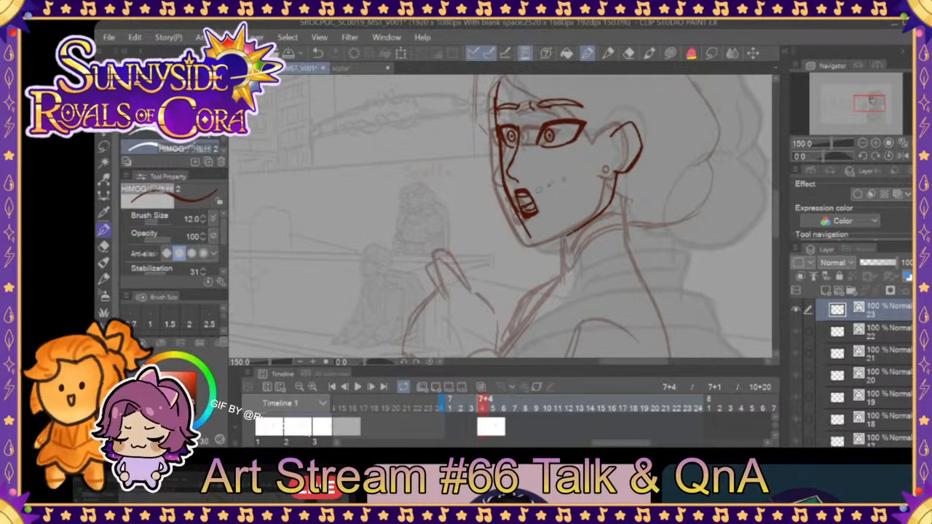
- Lasso the mouth on cel 23, move it slightly down, and compare it with frame 7+3
{"action": "key", "text": "m"}
{"action": "mouse_move", "coordinate": [516, 188]}
{"action": "left_mouse_down"}
{"action": "mouse_move", "coordinate": [519, 212]}
{"action": "mouse_move", "coordinate": [540, 220]}
{"action": "mouse_move", "coordinate": [519, 189]}
{"action": "left_mouse_up"}
{"action": "left_click", "coordinate": [578, 243]}
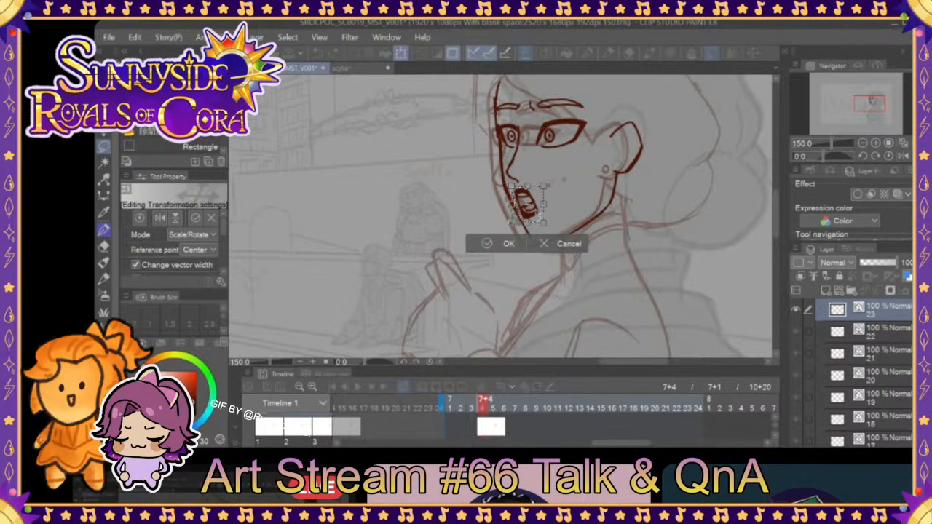
{"action": "left_click_drag", "start_coordinate": [528, 198], "coordinate": [538, 217]}
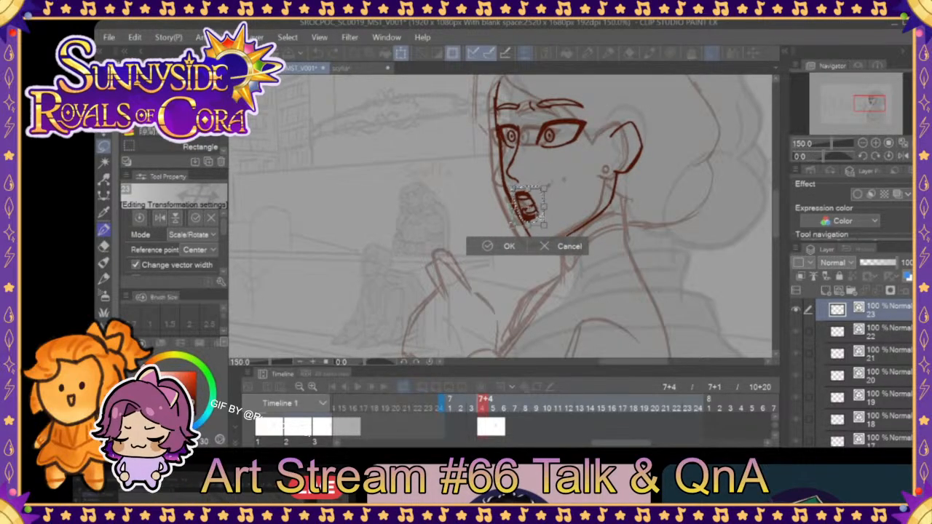
{"action": "left_click", "coordinate": [502, 245]}
{"action": "left_click", "coordinate": [434, 246]}
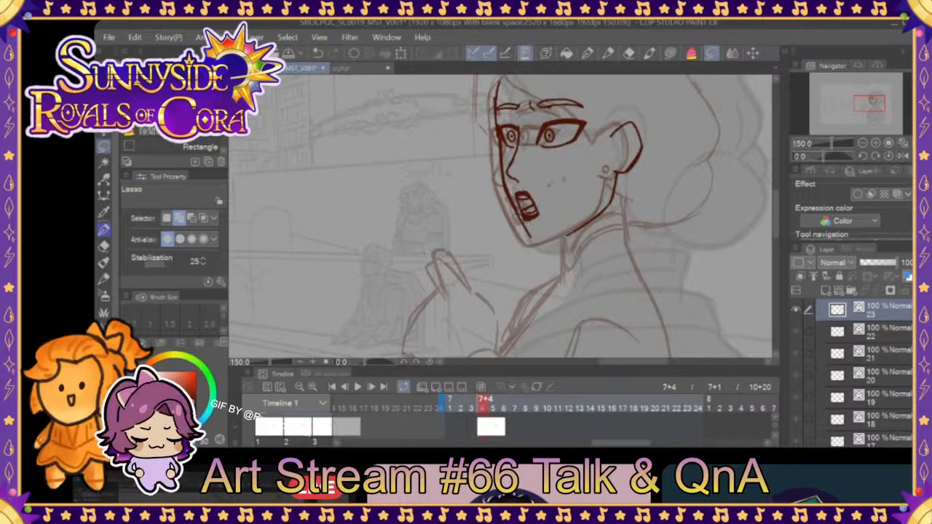
{"action": "left_click", "coordinate": [472, 407]}
{"action": "left_click", "coordinate": [483, 408]}
- Redraw the lower chin and jaw line on cel 23 with the pen and compare the face with frame 7+3
{"action": "left_click", "coordinate": [587, 53]}
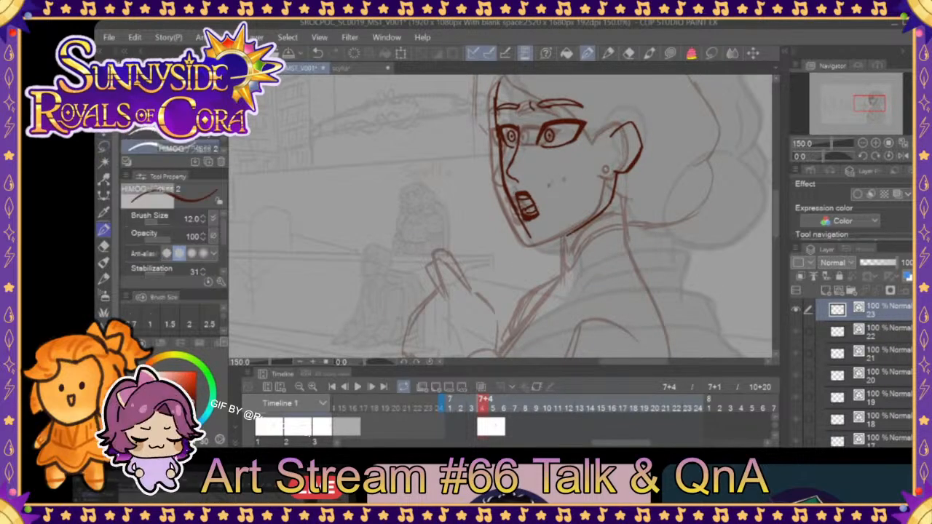
{"action": "mouse_move", "coordinate": [510, 192]}
{"action": "left_mouse_down"}
{"action": "mouse_move", "coordinate": [532, 237]}
{"action": "mouse_move", "coordinate": [543, 223]}
{"action": "mouse_move", "coordinate": [539, 240]}
{"action": "mouse_move", "coordinate": [594, 220]}
{"action": "left_mouse_up"}
{"action": "left_click", "coordinate": [471, 408]}
{"action": "left_click", "coordinate": [461, 408]}
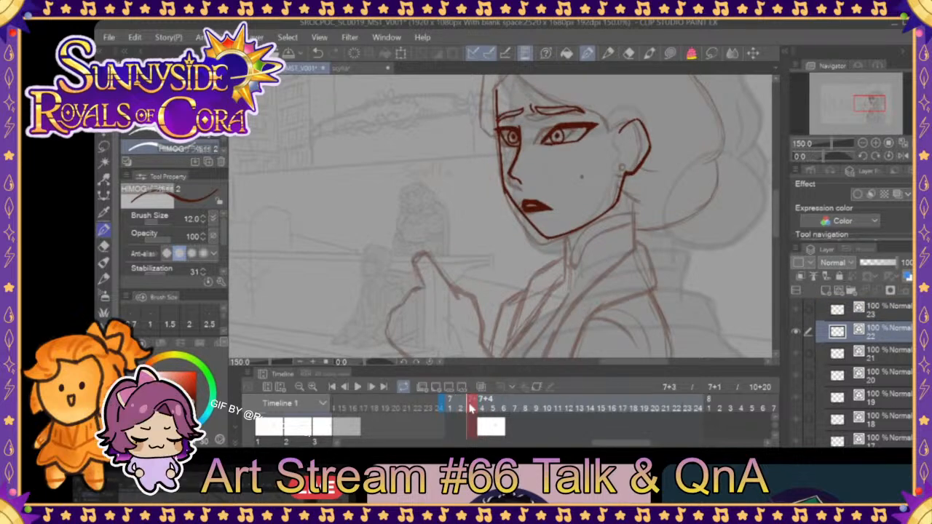
{"action": "left_click", "coordinate": [483, 407]}
{"action": "left_click", "coordinate": [487, 408]}
{"action": "left_click", "coordinate": [473, 408]}
{"action": "left_click", "coordinate": [482, 408]}
{"action": "left_click", "coordinate": [473, 408]}
{"action": "left_click", "coordinate": [483, 408]}
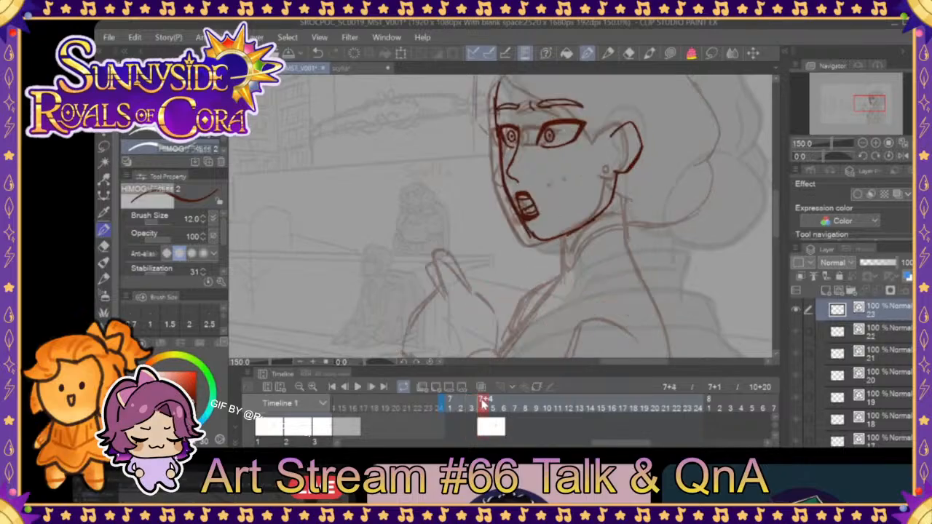
- Compare frames 7+3 and 7+4 once more and delete cel 23
{"action": "mouse_move", "coordinate": [484, 405]}
{"action": "left_mouse_down"}
{"action": "mouse_move", "coordinate": [474, 405]}
{"action": "mouse_move", "coordinate": [492, 406]}
{"action": "mouse_move", "coordinate": [468, 410]}
{"action": "left_mouse_up"}
{"action": "left_click", "coordinate": [479, 410]}
{"action": "left_click", "coordinate": [916, 291]}
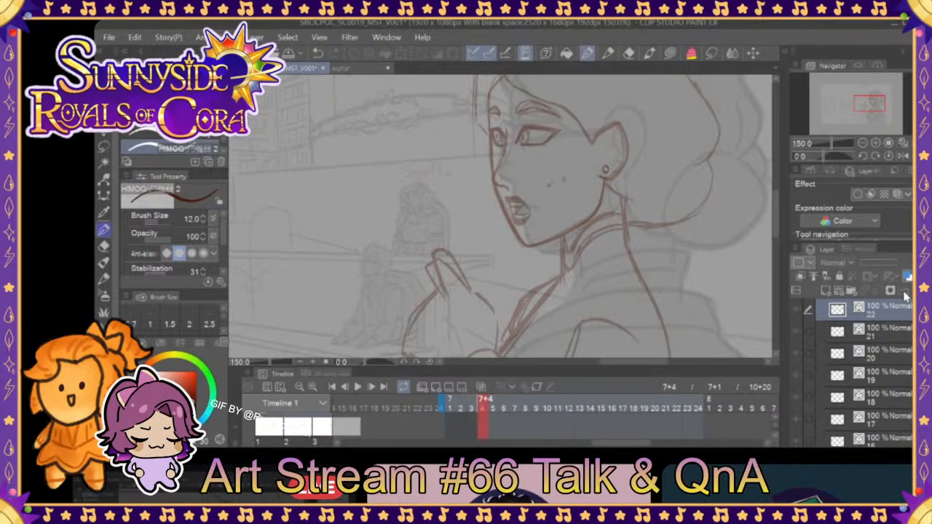
- Add new cel 23 at frame 7+4, turn on onion skin, and compare it with frame 7+3
{"action": "key", "text": "ctrl+shift+n"}
{"action": "left_click", "coordinate": [471, 410]}
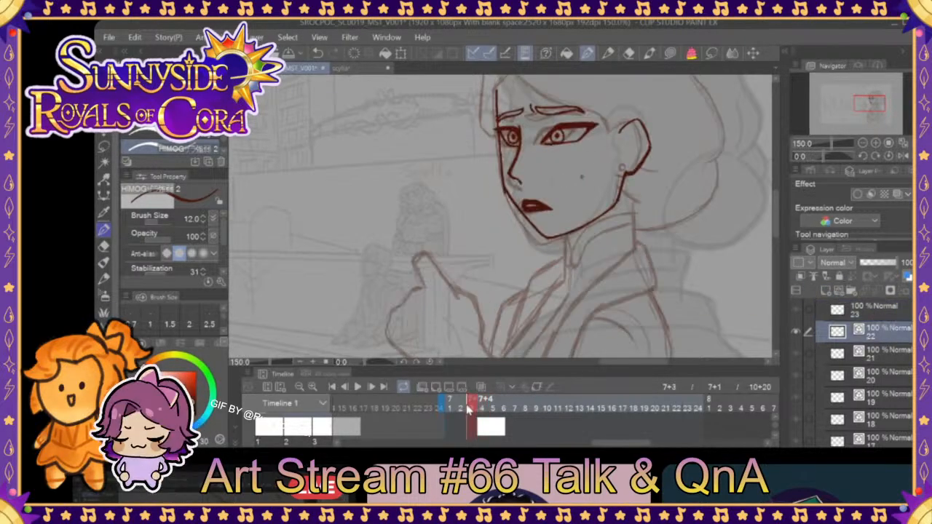
{"action": "left_click", "coordinate": [482, 409]}
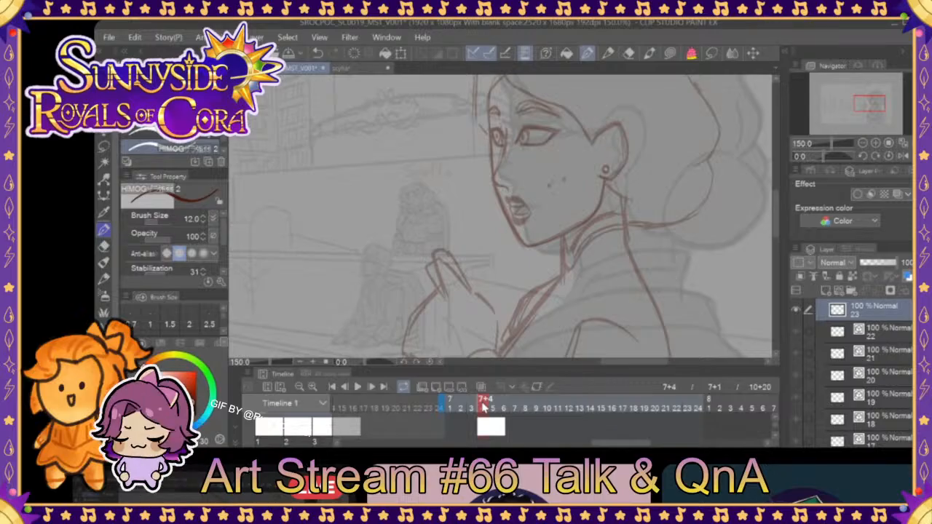
{"action": "left_click", "coordinate": [474, 409]}
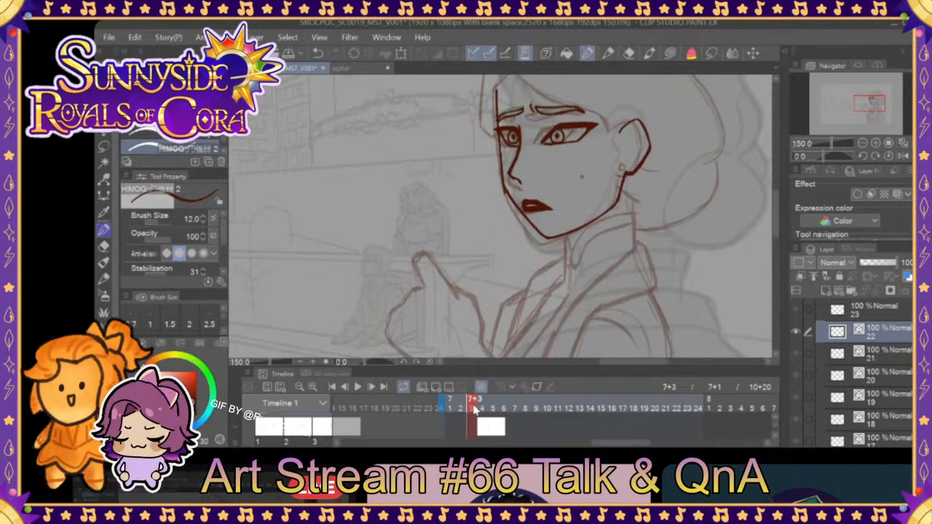
{"action": "left_click", "coordinate": [483, 409]}
{"action": "left_click", "coordinate": [482, 409]}
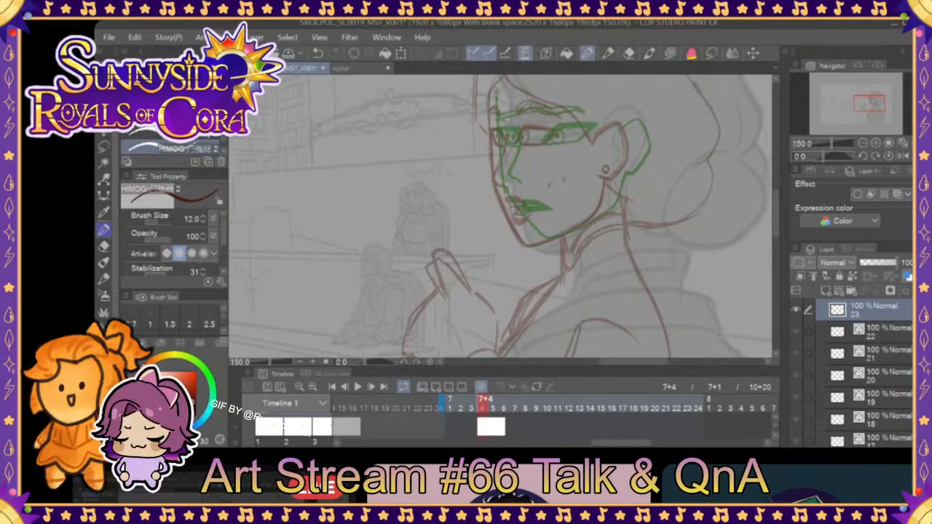
- Draw the front face contour, nose, chin, jaw line and ear on cel 23, between the onion skin and the rough sketch
{"action": "mouse_move", "coordinate": [496, 93]}
{"action": "left_mouse_down"}
{"action": "mouse_move", "coordinate": [502, 190]}
{"action": "mouse_move", "coordinate": [527, 222]}
{"action": "left_mouse_up"}
{"action": "left_click_drag", "start_coordinate": [502, 191], "coordinate": [537, 237]}
{"action": "mouse_move", "coordinate": [513, 203]}
{"action": "left_mouse_down"}
{"action": "mouse_move", "coordinate": [531, 235]}
{"action": "mouse_move", "coordinate": [577, 230]}
{"action": "mouse_move", "coordinate": [555, 238]}
{"action": "mouse_move", "coordinate": [601, 211]}
{"action": "left_mouse_up"}
{"action": "mouse_move", "coordinate": [613, 176]}
{"action": "left_mouse_down"}
{"action": "mouse_move", "coordinate": [610, 204]}
{"action": "mouse_move", "coordinate": [556, 237]}
{"action": "left_mouse_up"}
{"action": "left_click_drag", "start_coordinate": [613, 174], "coordinate": [610, 202]}
{"action": "mouse_move", "coordinate": [610, 136]}
{"action": "left_mouse_down"}
{"action": "mouse_move", "coordinate": [630, 122]}
{"action": "mouse_move", "coordinate": [641, 137]}
{"action": "mouse_move", "coordinate": [614, 175]}
{"action": "left_mouse_up"}
{"action": "left_click_drag", "start_coordinate": [642, 134], "coordinate": [640, 150]}
{"action": "left_click_drag", "start_coordinate": [613, 132], "coordinate": [629, 118]}
{"action": "mouse_move", "coordinate": [490, 408]}
{"action": "left_mouse_down"}
{"action": "mouse_move", "coordinate": [464, 406]}
{"action": "mouse_move", "coordinate": [485, 405]}
{"action": "left_mouse_up"}
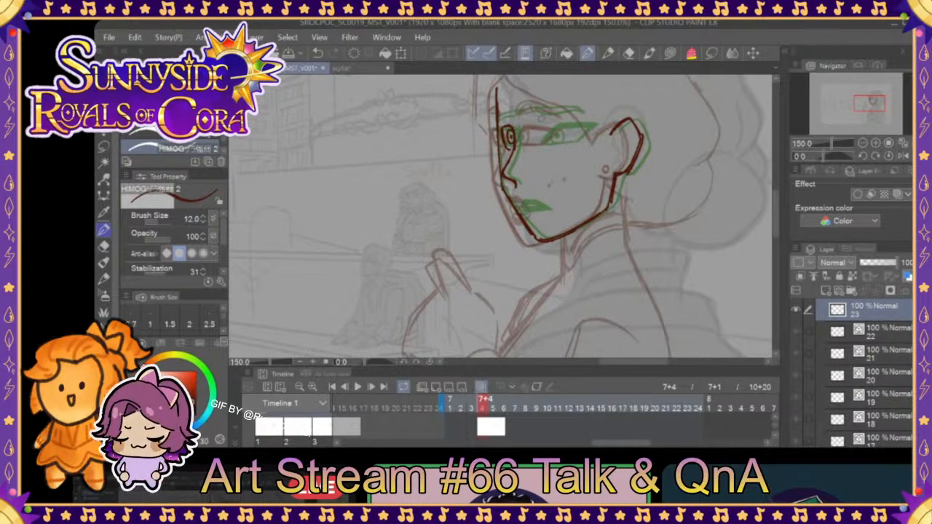
- Draw both eyes with irises on cel 23, undoing and redrawing the strokes that do not fit
{"action": "key", "text": "ctrl+z"}
{"action": "key", "text": "ctrl+z"}
{"action": "left_click_drag", "start_coordinate": [510, 134], "coordinate": [508, 140]}
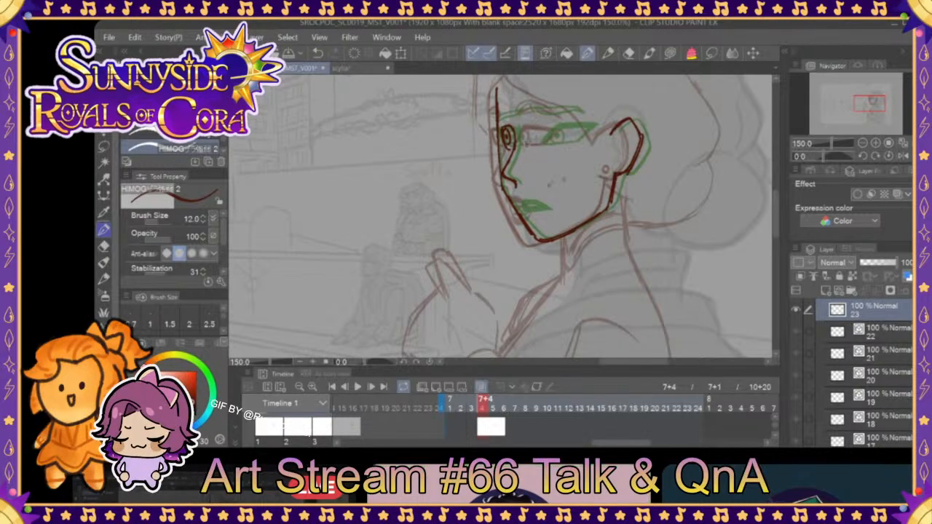
{"action": "left_click_drag", "start_coordinate": [528, 144], "coordinate": [536, 127]}
{"action": "left_click", "coordinate": [318, 53]}
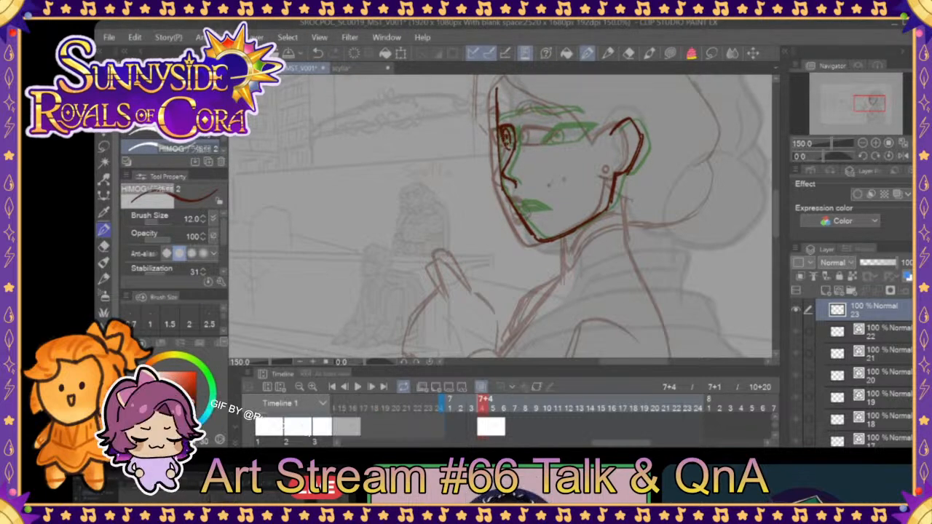
{"action": "mouse_move", "coordinate": [540, 127]}
{"action": "left_mouse_down"}
{"action": "mouse_move", "coordinate": [531, 147]}
{"action": "mouse_move", "coordinate": [558, 121]}
{"action": "mouse_move", "coordinate": [575, 121]}
{"action": "mouse_move", "coordinate": [549, 122]}
{"action": "mouse_move", "coordinate": [579, 120]}
{"action": "mouse_move", "coordinate": [551, 151]}
{"action": "mouse_move", "coordinate": [566, 145]}
{"action": "mouse_move", "coordinate": [574, 126]}
{"action": "mouse_move", "coordinate": [571, 138]}
{"action": "mouse_move", "coordinate": [531, 148]}
{"action": "left_mouse_up"}
{"action": "key", "text": "ctrl+z"}
{"action": "key", "text": "ctrl+z"}
{"action": "mouse_move", "coordinate": [572, 122]}
{"action": "left_mouse_down"}
{"action": "mouse_move", "coordinate": [538, 128]}
{"action": "mouse_move", "coordinate": [565, 145]}
{"action": "mouse_move", "coordinate": [536, 135]}
{"action": "left_mouse_up"}
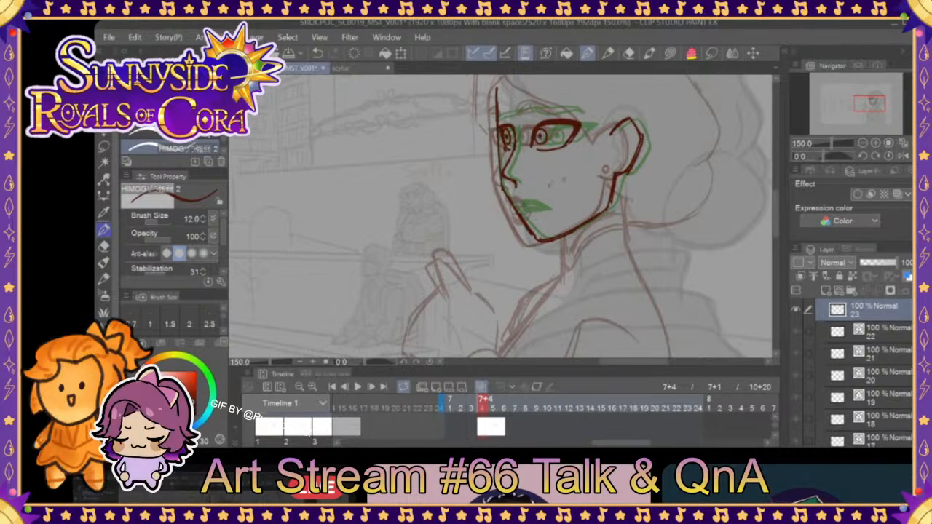
- Draw both eyebrows on cel 23 and compare the face with frame 7+3
{"action": "left_click", "coordinate": [474, 404]}
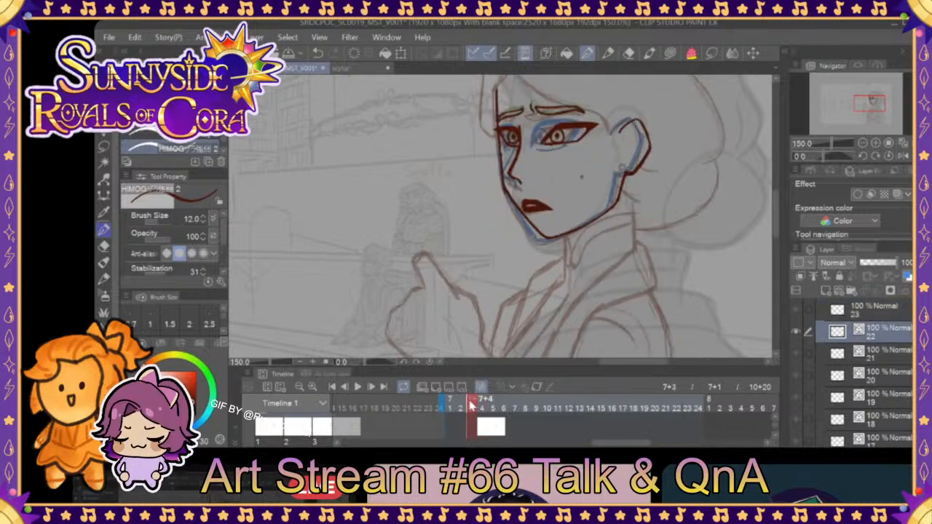
{"action": "left_click_drag", "start_coordinate": [477, 404], "coordinate": [493, 405]}
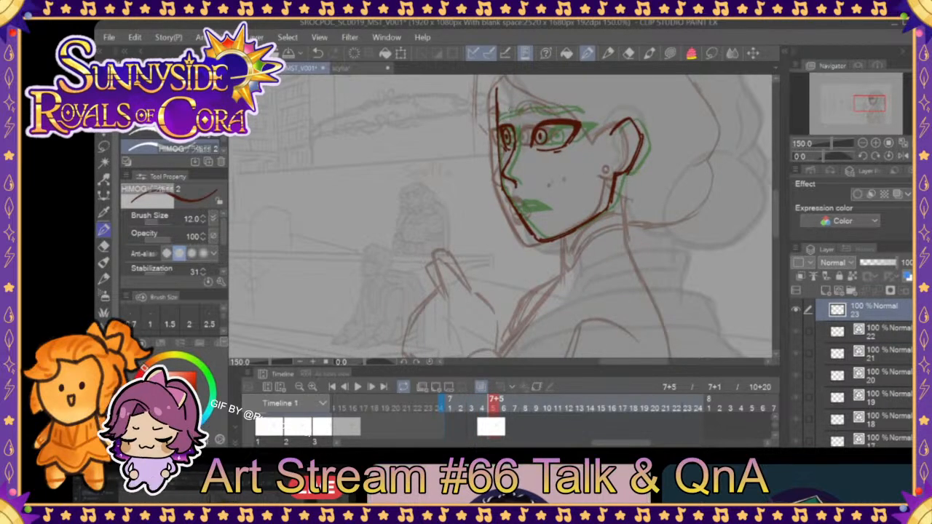
{"action": "mouse_move", "coordinate": [500, 108]}
{"action": "left_mouse_down"}
{"action": "mouse_move", "coordinate": [580, 103]}
{"action": "mouse_move", "coordinate": [531, 105]}
{"action": "left_mouse_up"}
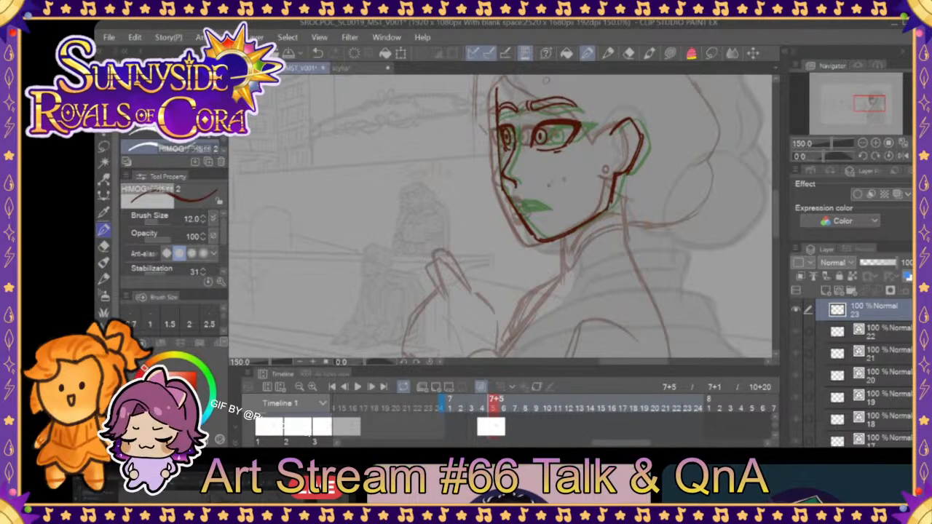
{"action": "left_click", "coordinate": [470, 406]}
{"action": "left_click", "coordinate": [481, 407]}
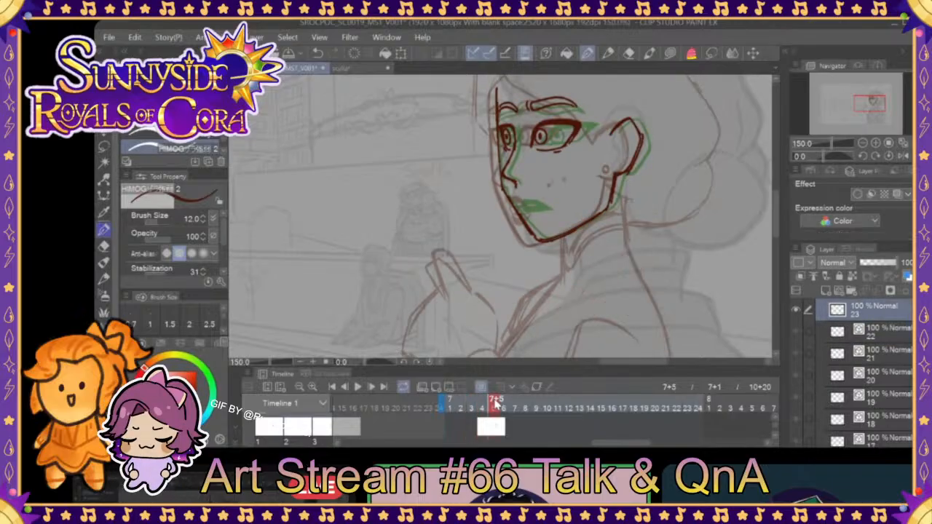
{"action": "left_click", "coordinate": [470, 406]}
{"action": "left_click", "coordinate": [490, 409]}
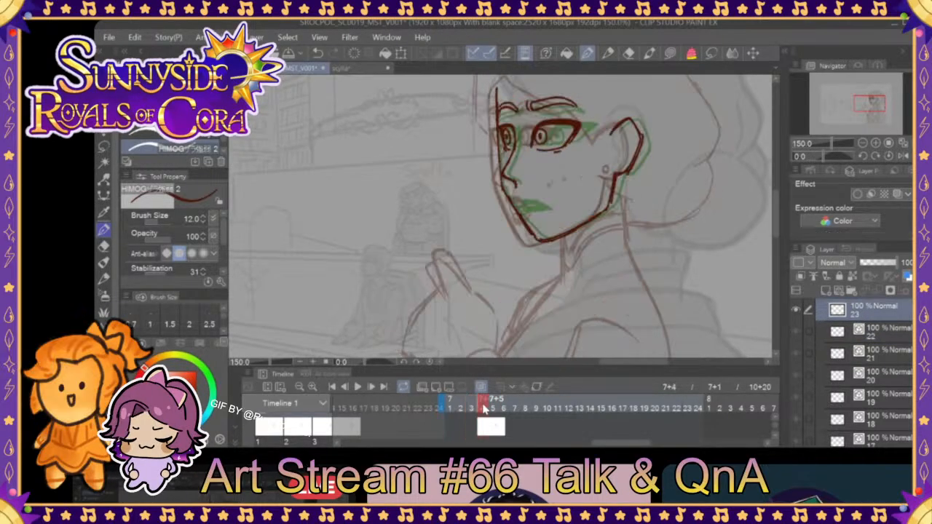
{"action": "left_click", "coordinate": [471, 406]}
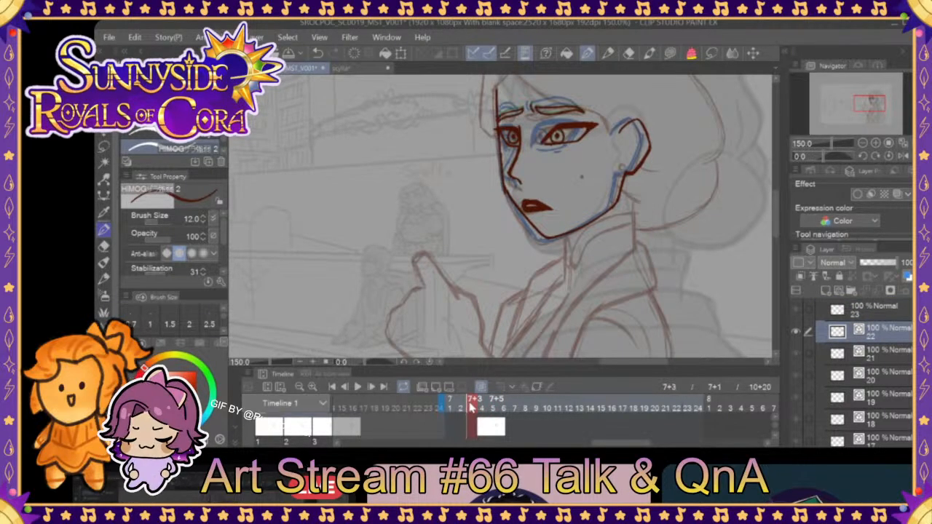
{"action": "left_click", "coordinate": [485, 405]}
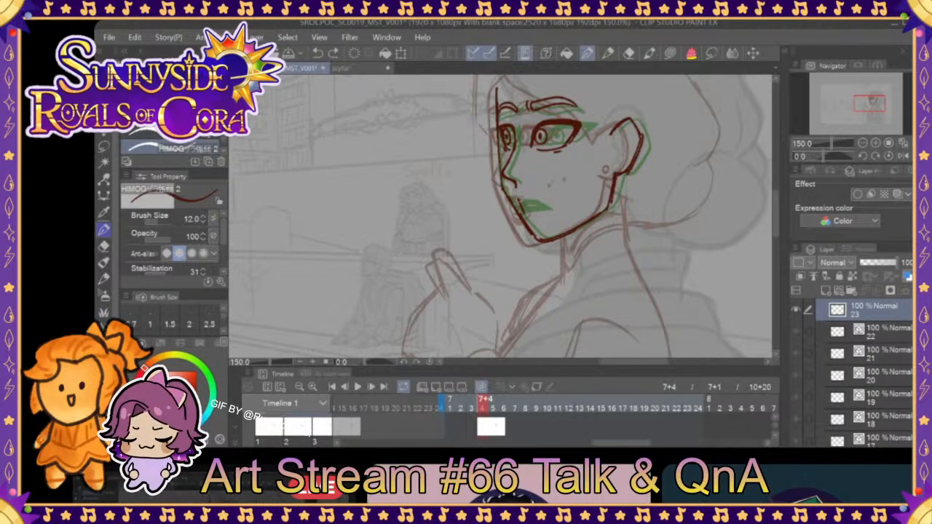
- Draw the open mouth on cel 23, undo the excess fill strokes, and darken the upper and lower lips
{"action": "mouse_move", "coordinate": [523, 197]}
{"action": "left_mouse_down"}
{"action": "mouse_move", "coordinate": [542, 210]}
{"action": "mouse_move", "coordinate": [523, 215]}
{"action": "left_mouse_up"}
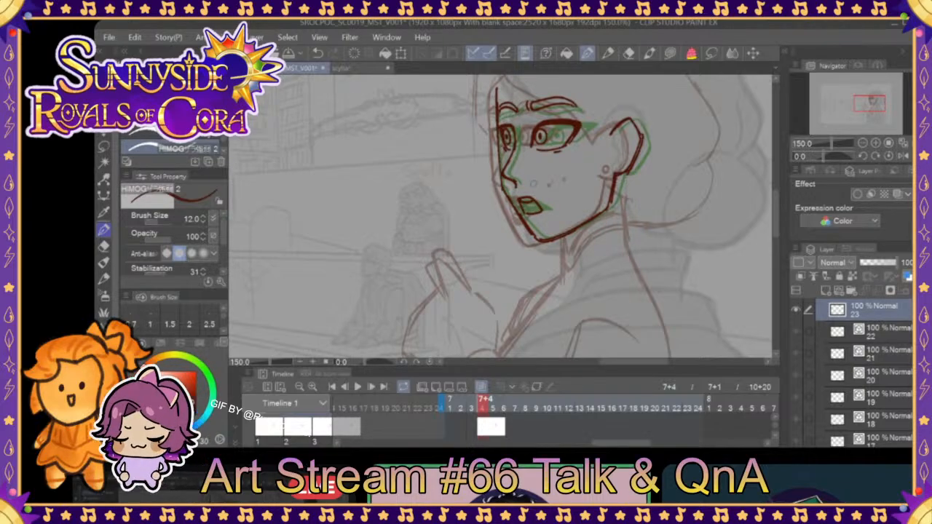
{"action": "mouse_move", "coordinate": [541, 206]}
{"action": "left_mouse_down"}
{"action": "mouse_move", "coordinate": [523, 212]}
{"action": "mouse_move", "coordinate": [533, 212]}
{"action": "left_mouse_up"}
{"action": "left_click_drag", "start_coordinate": [543, 208], "coordinate": [522, 219]}
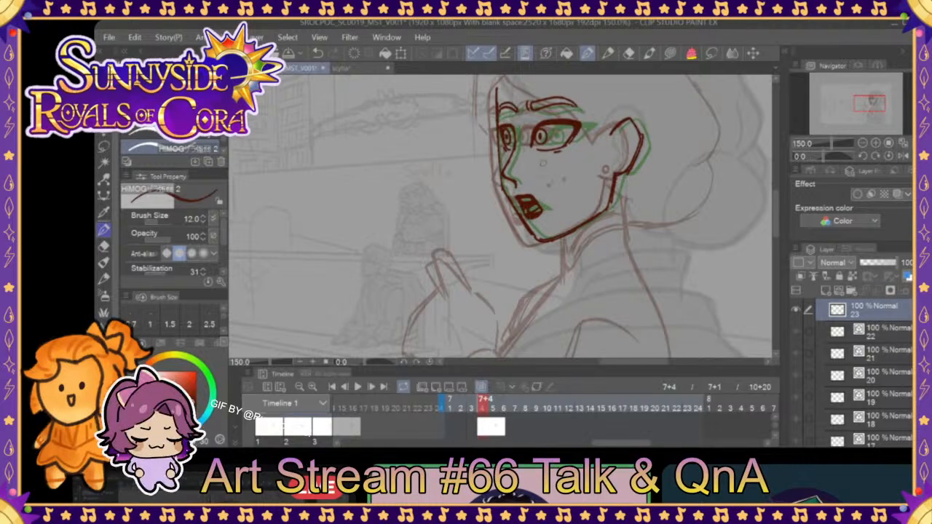
{"action": "left_click", "coordinate": [317, 55]}
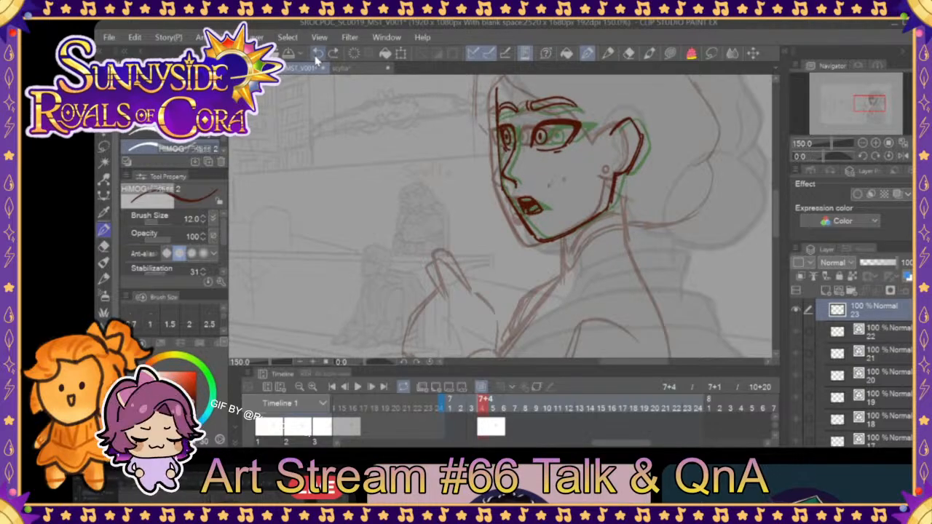
{"action": "left_click", "coordinate": [317, 56]}
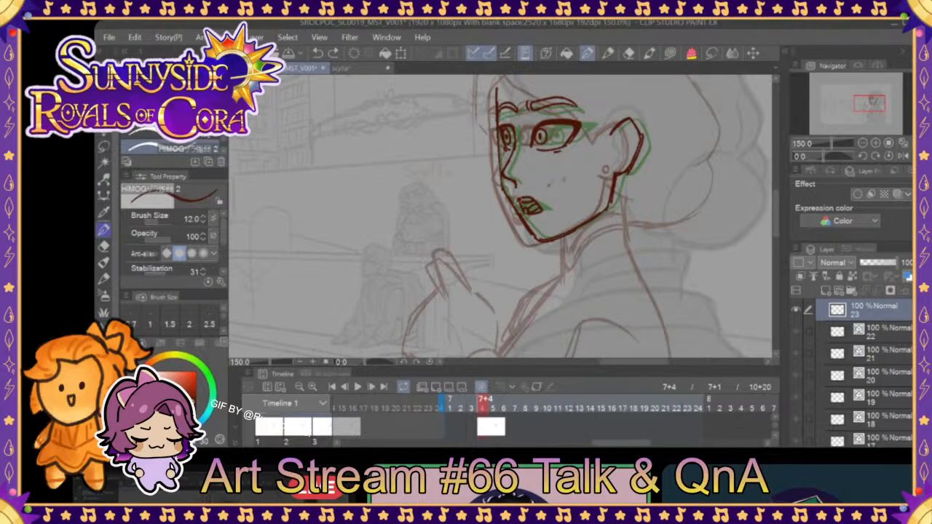
{"action": "left_click_drag", "start_coordinate": [523, 198], "coordinate": [532, 193]}
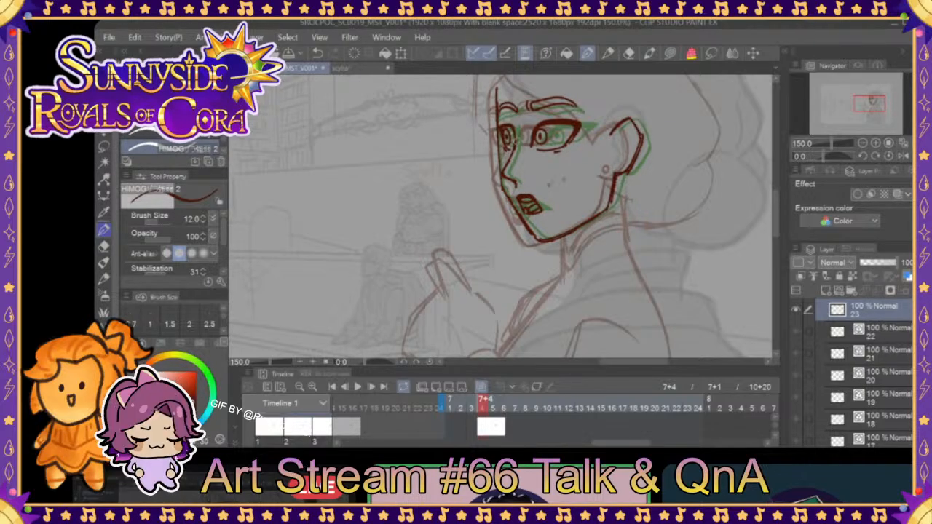
{"action": "mouse_move", "coordinate": [519, 205]}
{"action": "left_mouse_down"}
{"action": "mouse_move", "coordinate": [541, 219]}
{"action": "mouse_move", "coordinate": [531, 219]}
{"action": "left_mouse_up"}
{"action": "left_click", "coordinate": [318, 53]}
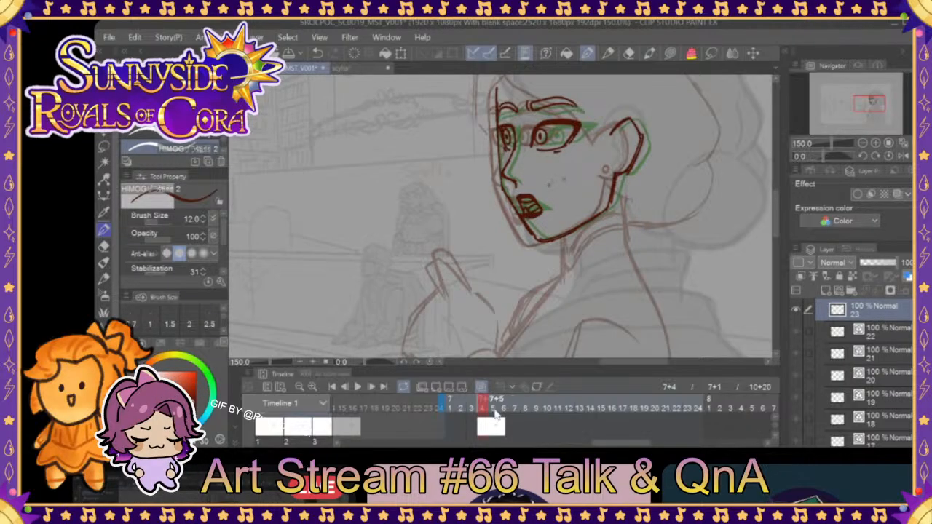
- Flip between frames 7+3, 7+4 and 7+5 to check the new face on cel 23
{"action": "left_click", "coordinate": [468, 412]}
{"action": "left_click", "coordinate": [495, 408]}
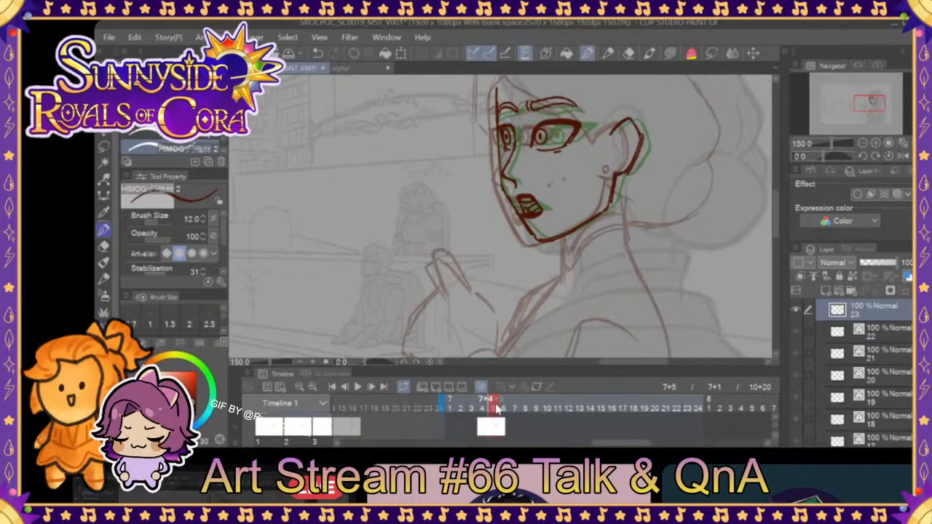
{"action": "left_click", "coordinate": [474, 409]}
{"action": "left_click", "coordinate": [487, 409]}
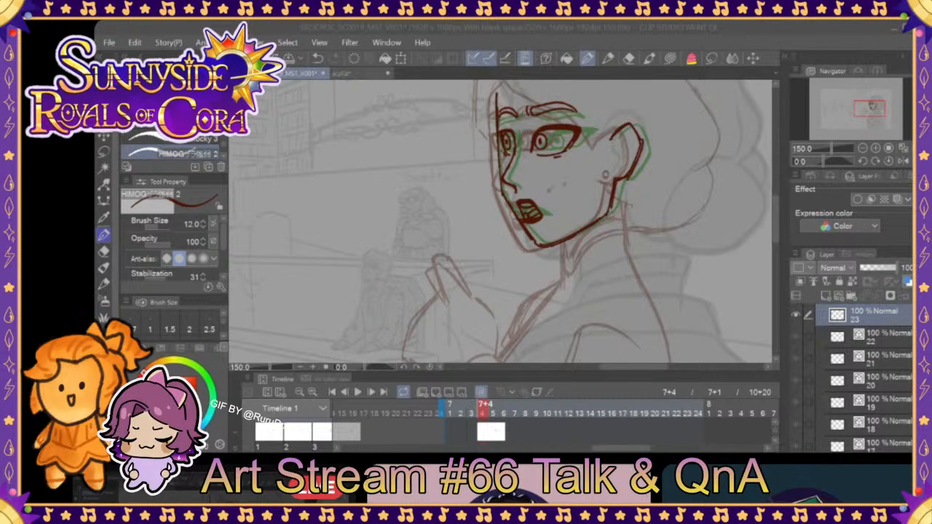
{"action": "mouse_move", "coordinate": [484, 407]}
{"action": "left_mouse_down"}
{"action": "mouse_move", "coordinate": [474, 405]}
{"action": "mouse_move", "coordinate": [492, 404]}
{"action": "mouse_move", "coordinate": [475, 405]}
{"action": "mouse_move", "coordinate": [485, 409]}
{"action": "left_mouse_up"}
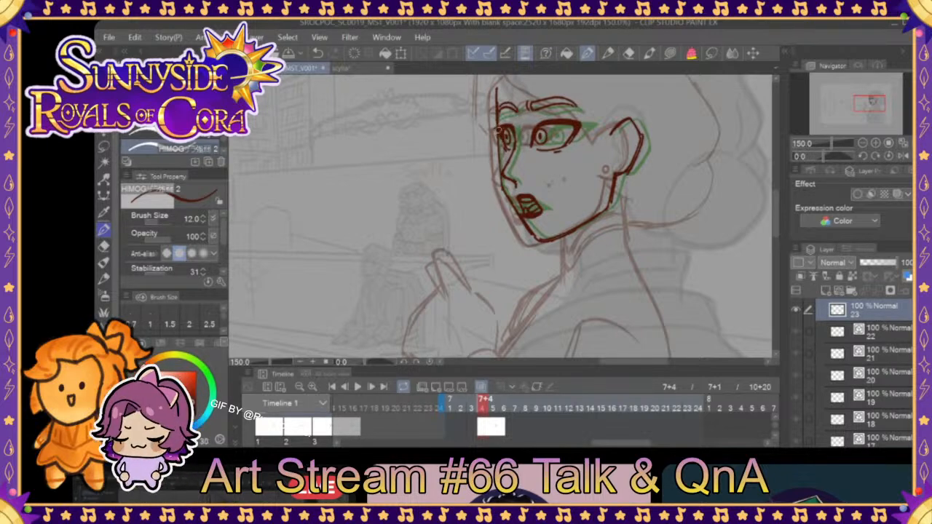
{"action": "left_click", "coordinate": [473, 408]}
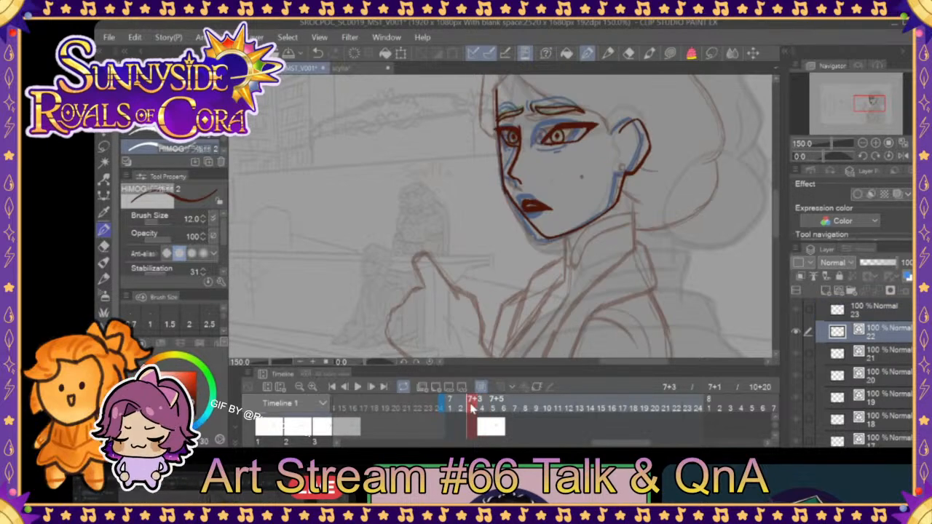
{"action": "left_click", "coordinate": [483, 408]}
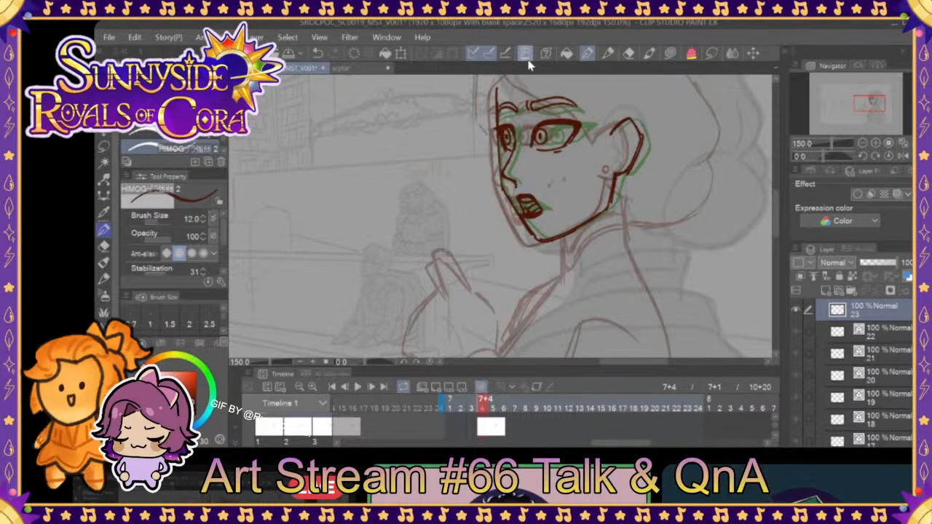
{"action": "left_click", "coordinate": [473, 408]}
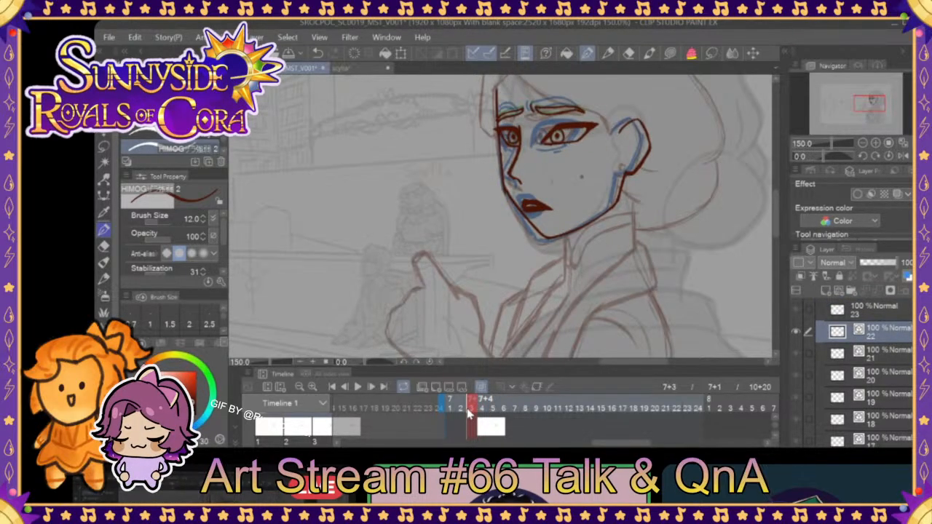
- Step back and forth through frames 7+3 to 7+6 to review the head turn against the rough sketch
{"action": "left_click", "coordinate": [481, 409]}
{"action": "left_click", "coordinate": [495, 407]}
{"action": "left_click", "coordinate": [504, 406]}
{"action": "left_click", "coordinate": [495, 408]}
{"action": "left_click", "coordinate": [481, 408]}
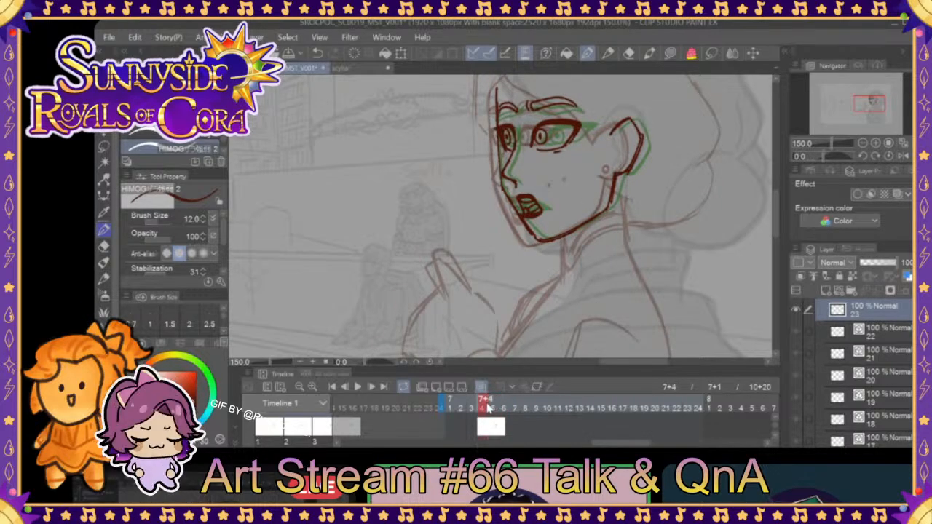
{"action": "left_click", "coordinate": [473, 408]}
{"action": "left_click", "coordinate": [481, 408]}
{"action": "left_click", "coordinate": [503, 406]}
{"action": "left_click", "coordinate": [495, 406]}
- Add new cel 24 at frame 7+6 and draw the nose line, redoing the stroke until it reaches the nostril
{"action": "left_click", "coordinate": [503, 405]}
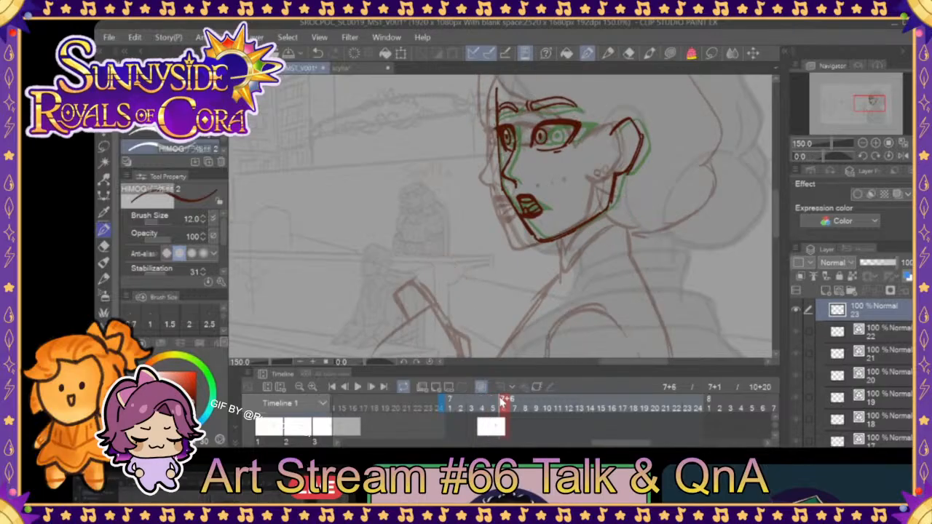
{"action": "left_click", "coordinate": [435, 387]}
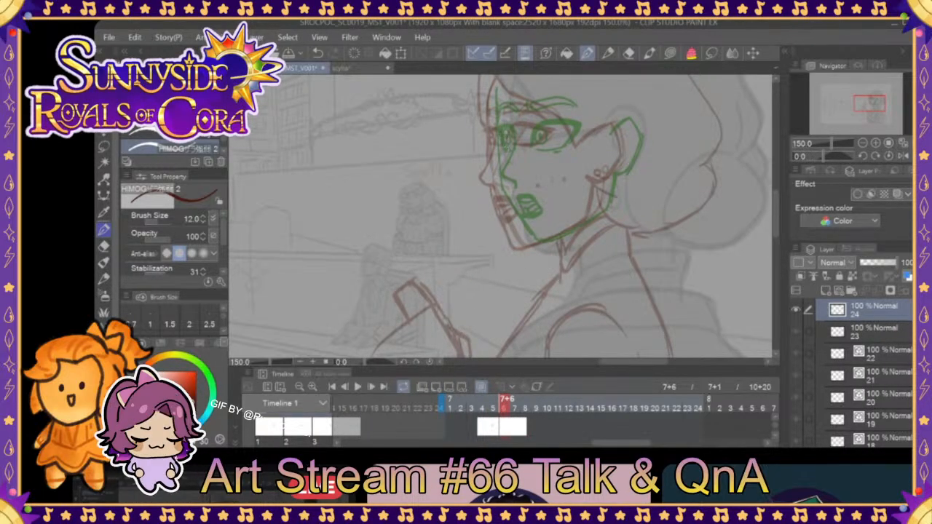
{"action": "mouse_move", "coordinate": [508, 130]}
{"action": "left_mouse_down"}
{"action": "mouse_move", "coordinate": [495, 172]}
{"action": "mouse_move", "coordinate": [503, 177]}
{"action": "left_mouse_up"}
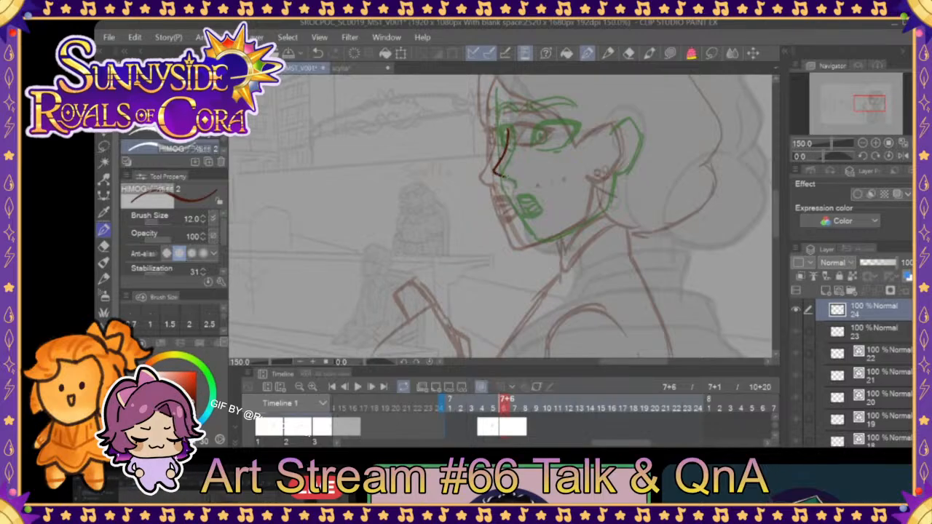
{"action": "key", "text": "ctrl+z"}
{"action": "key", "text": "ctrl+z"}
{"action": "key", "text": "ctrl+z"}
{"action": "mouse_move", "coordinate": [504, 129]}
{"action": "left_mouse_down"}
{"action": "mouse_move", "coordinate": [497, 175]}
{"action": "mouse_move", "coordinate": [511, 185]}
{"action": "left_mouse_up"}
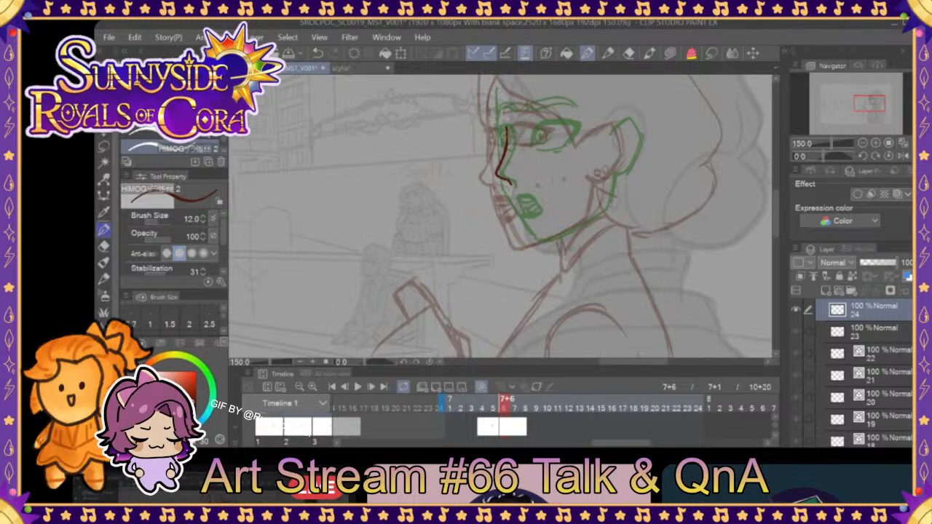
- Draw the far and near eyes on cel 24, redo the stray strokes, and compare with frame 7+5
{"action": "left_click_drag", "start_coordinate": [499, 126], "coordinate": [507, 129]}
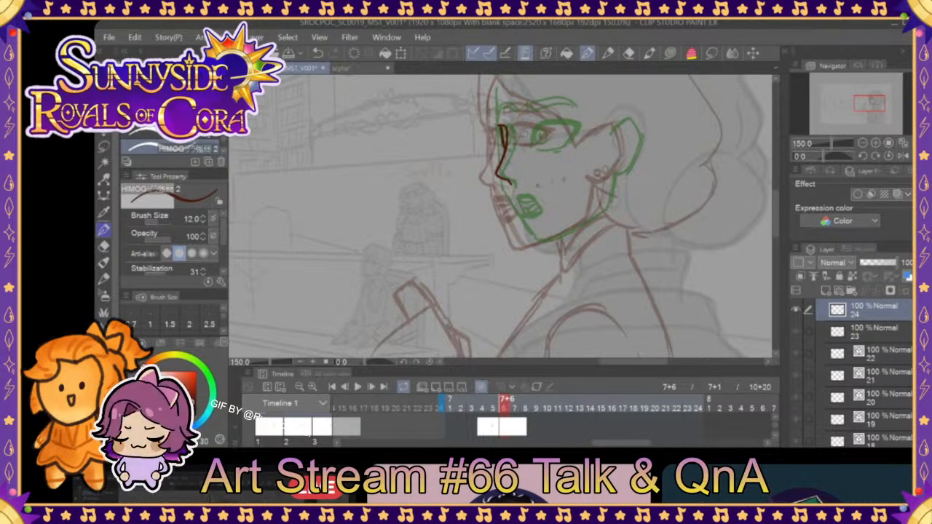
{"action": "left_click_drag", "start_coordinate": [525, 129], "coordinate": [527, 148]}
{"action": "mouse_move", "coordinate": [527, 134]}
{"action": "left_mouse_down"}
{"action": "mouse_move", "coordinate": [564, 124]}
{"action": "mouse_move", "coordinate": [559, 150]}
{"action": "mouse_move", "coordinate": [567, 124]}
{"action": "mouse_move", "coordinate": [530, 134]}
{"action": "mouse_move", "coordinate": [532, 146]}
{"action": "mouse_move", "coordinate": [535, 130]}
{"action": "mouse_move", "coordinate": [569, 123]}
{"action": "mouse_move", "coordinate": [534, 132]}
{"action": "mouse_move", "coordinate": [532, 145]}
{"action": "mouse_move", "coordinate": [568, 127]}
{"action": "left_mouse_up"}
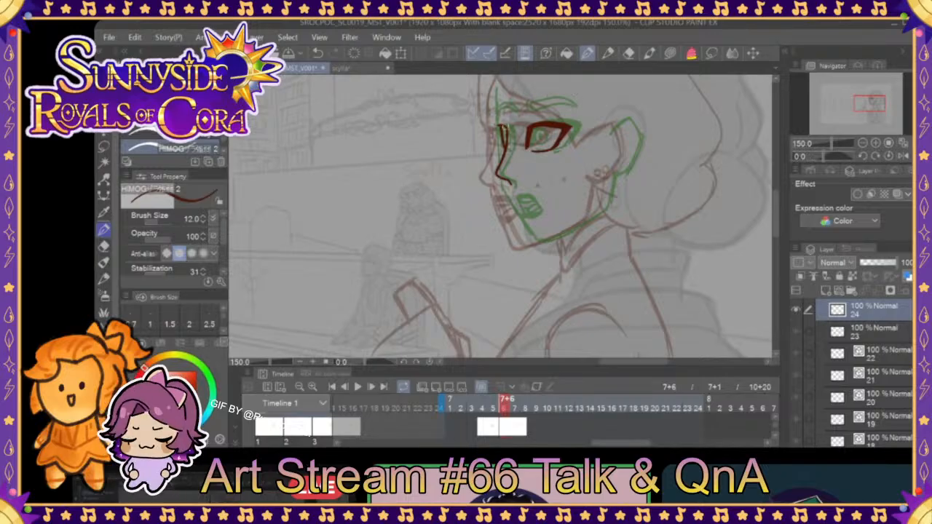
{"action": "left_click_drag", "start_coordinate": [498, 126], "coordinate": [500, 141]}
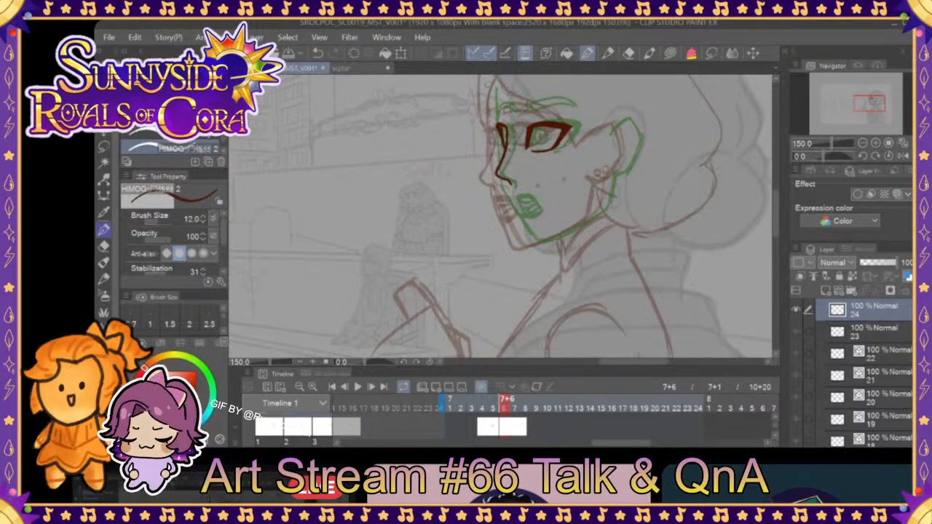
{"action": "left_click", "coordinate": [319, 53]}
{"action": "mouse_move", "coordinate": [498, 126]}
{"action": "left_mouse_down"}
{"action": "mouse_move", "coordinate": [503, 143]}
{"action": "mouse_move", "coordinate": [534, 146]}
{"action": "left_mouse_up"}
{"action": "left_click", "coordinate": [318, 53]}
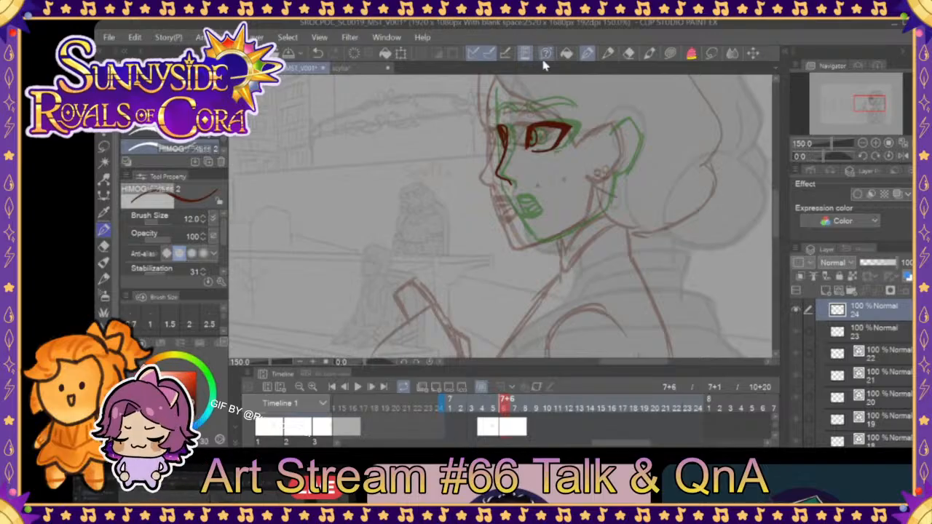
{"action": "left_click", "coordinate": [494, 407]}
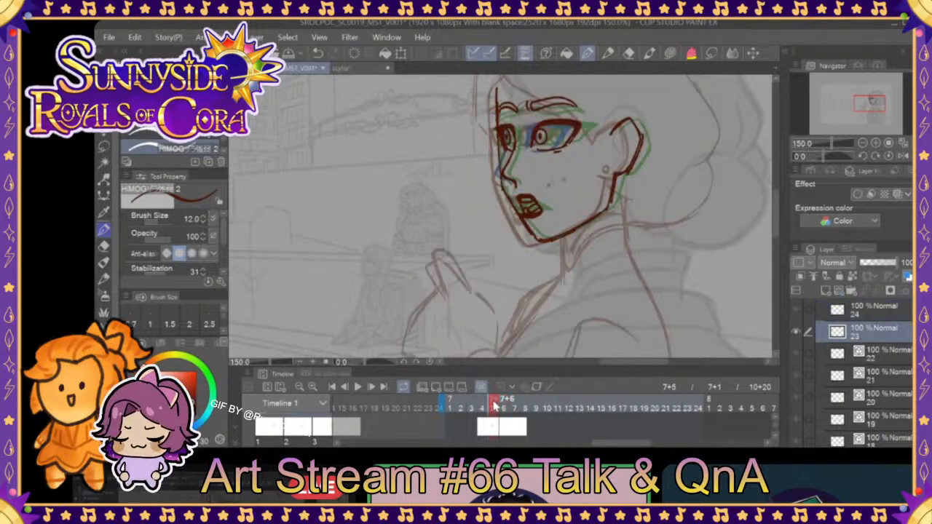
{"action": "left_click", "coordinate": [503, 407]}
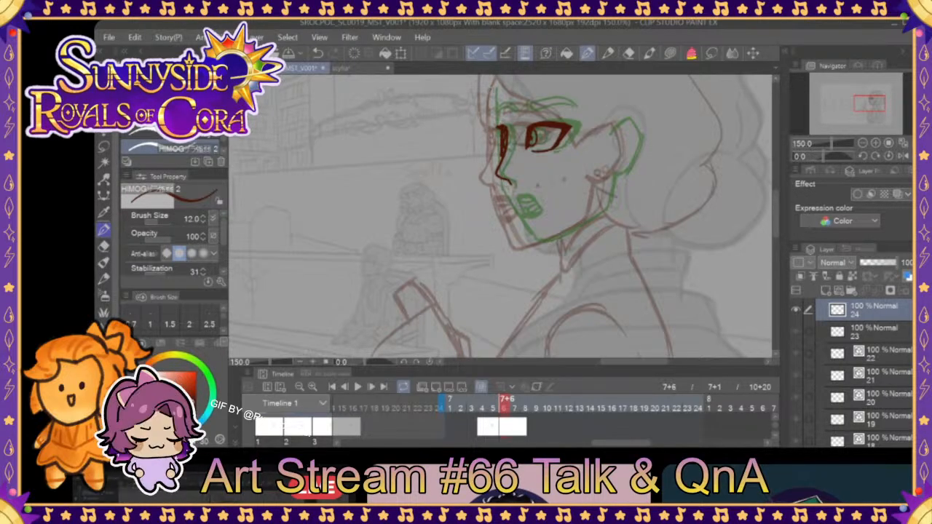
- Draw the forehead line above the far eye and the open mouth on cel 24
{"action": "left_click_drag", "start_coordinate": [499, 118], "coordinate": [504, 148]}
{"action": "left_click_drag", "start_coordinate": [500, 96], "coordinate": [503, 121]}
{"action": "left_click_drag", "start_coordinate": [501, 89], "coordinate": [508, 197]}
{"action": "left_click", "coordinate": [318, 53]}
{"action": "mouse_move", "coordinate": [507, 194]}
{"action": "left_mouse_down"}
{"action": "mouse_move", "coordinate": [527, 198]}
{"action": "mouse_move", "coordinate": [531, 212]}
{"action": "mouse_move", "coordinate": [527, 197]}
{"action": "mouse_move", "coordinate": [518, 207]}
{"action": "mouse_move", "coordinate": [529, 215]}
{"action": "mouse_move", "coordinate": [519, 220]}
{"action": "mouse_move", "coordinate": [529, 215]}
{"action": "left_mouse_up"}
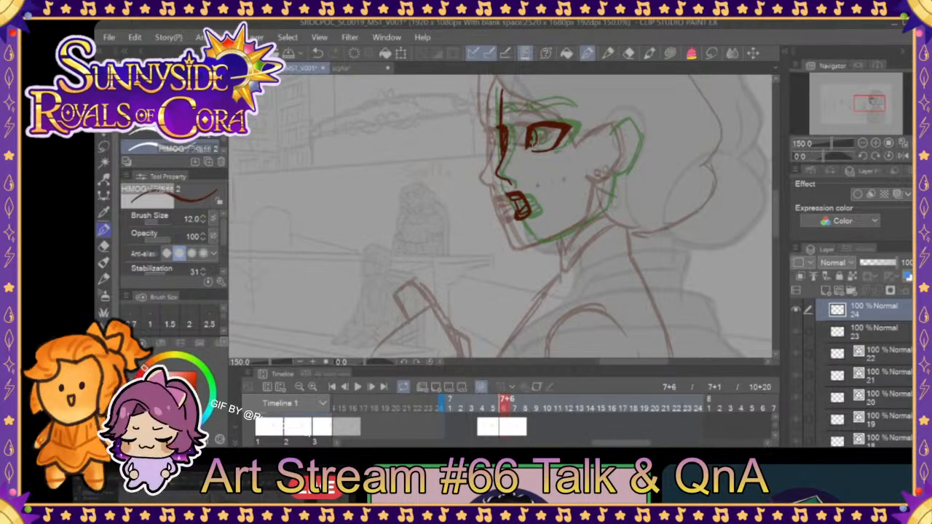
- Draw the chin and jaw line on cel 24 and redo the nose-bridge stroke beside the far eye
{"action": "mouse_move", "coordinate": [504, 409]}
{"action": "left_mouse_down"}
{"action": "mouse_move", "coordinate": [485, 408]}
{"action": "mouse_move", "coordinate": [510, 409]}
{"action": "left_mouse_up"}
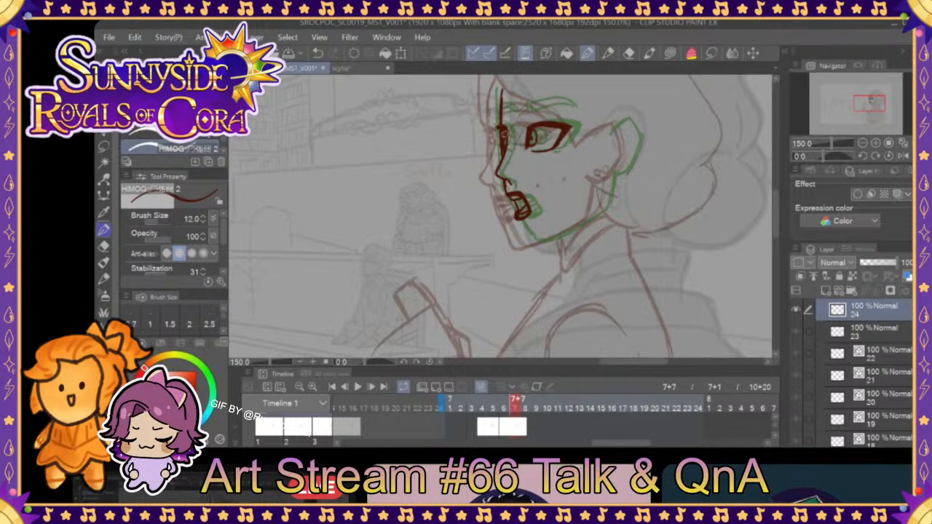
{"action": "left_click", "coordinate": [318, 54]}
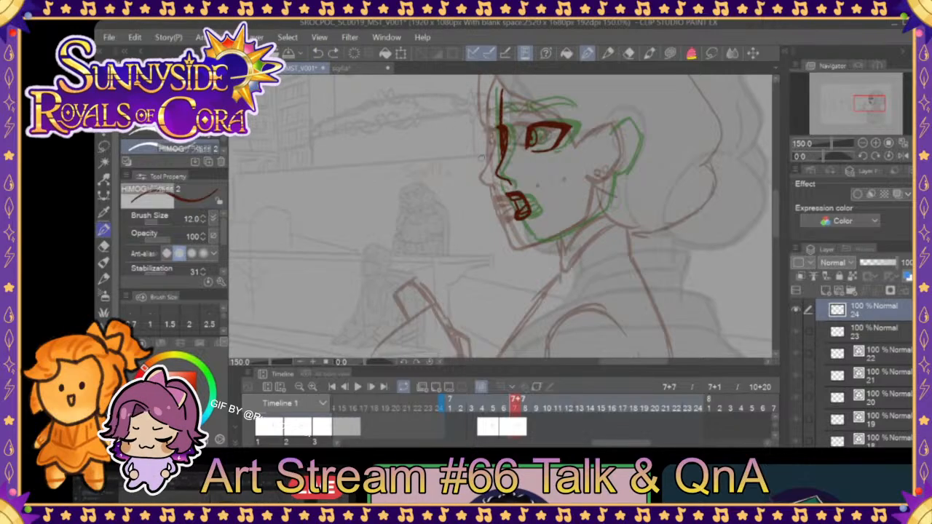
{"action": "mouse_move", "coordinate": [502, 178]}
{"action": "left_mouse_down"}
{"action": "mouse_move", "coordinate": [535, 242]}
{"action": "mouse_move", "coordinate": [582, 227]}
{"action": "left_mouse_up"}
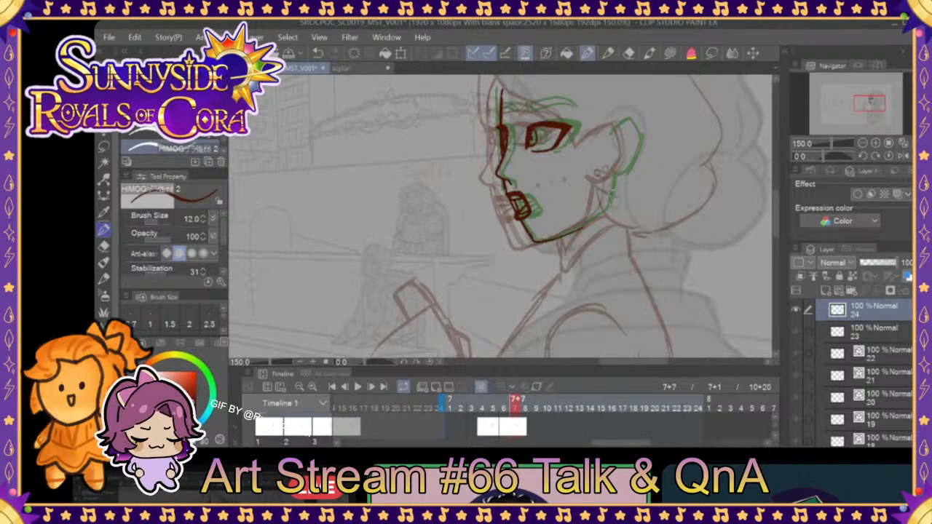
{"action": "left_click", "coordinate": [496, 409]}
{"action": "left_click", "coordinate": [506, 409]}
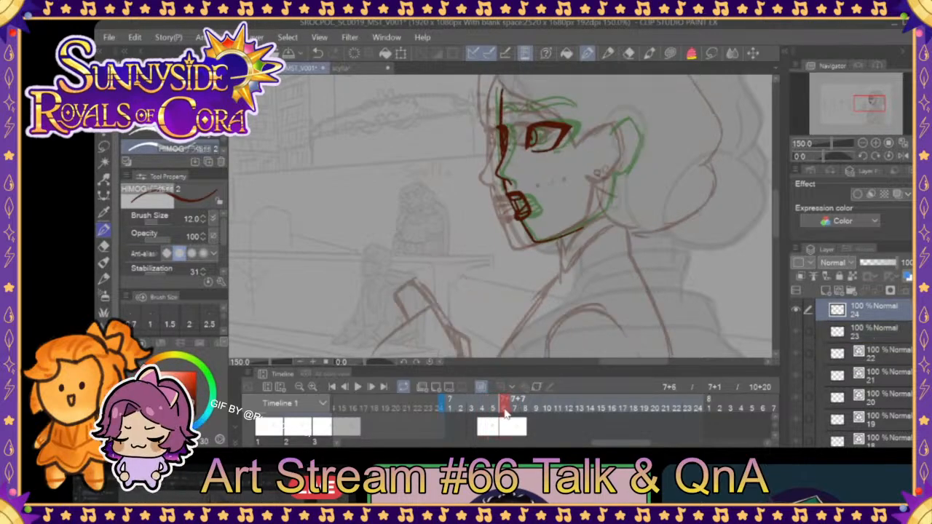
{"action": "left_click_drag", "start_coordinate": [511, 127], "coordinate": [504, 162]}
{"action": "left_click", "coordinate": [318, 53]}
{"action": "left_click_drag", "start_coordinate": [509, 126], "coordinate": [501, 167]}
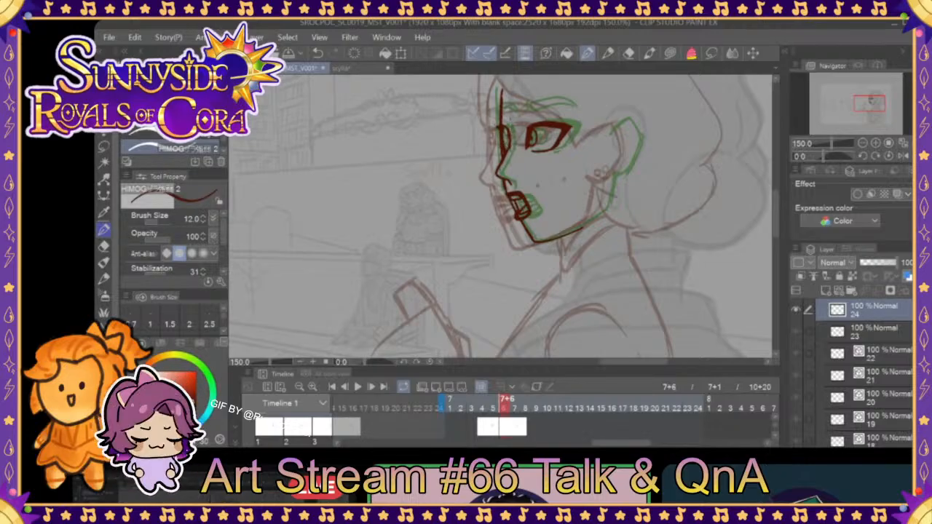
- Try deleting cel 24 and converting cel 23 to a vector layer, checking the converted face on the timeline
{"action": "left_click", "coordinate": [910, 291]}
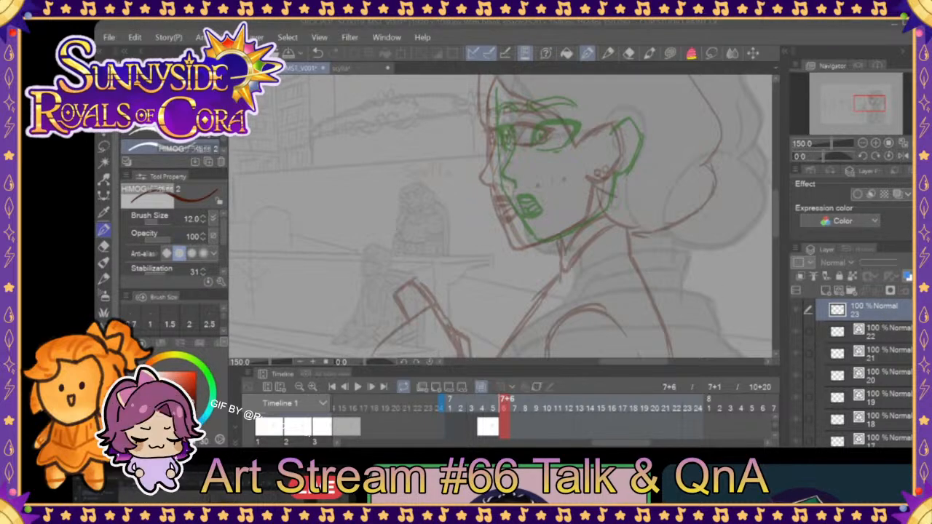
{"action": "left_click", "coordinate": [906, 277]}
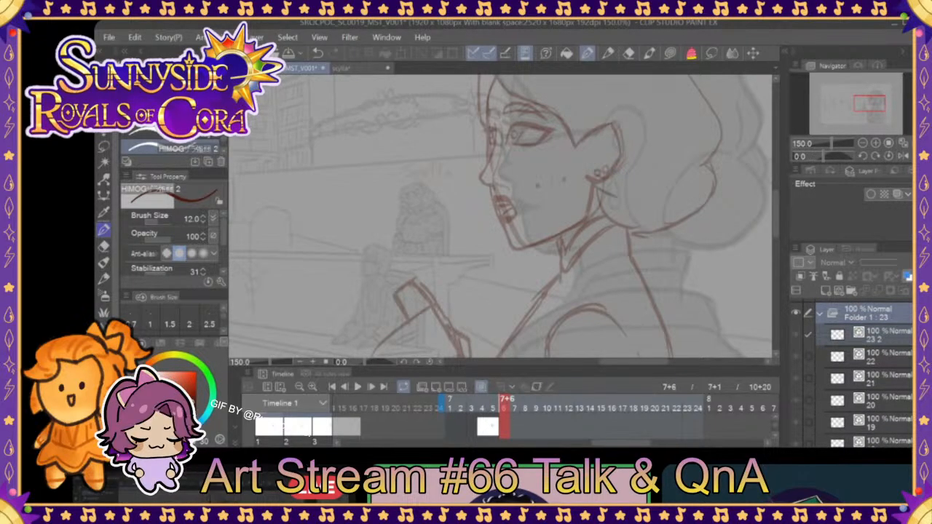
{"action": "left_click", "coordinate": [889, 333]}
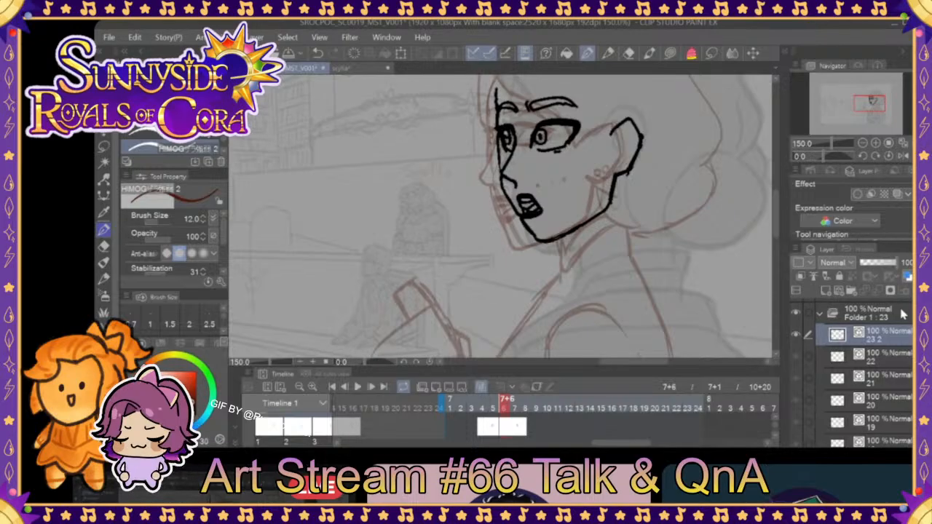
{"action": "left_click", "coordinate": [495, 409]}
{"action": "left_click", "coordinate": [503, 409]}
{"action": "left_click", "coordinate": [887, 355]}
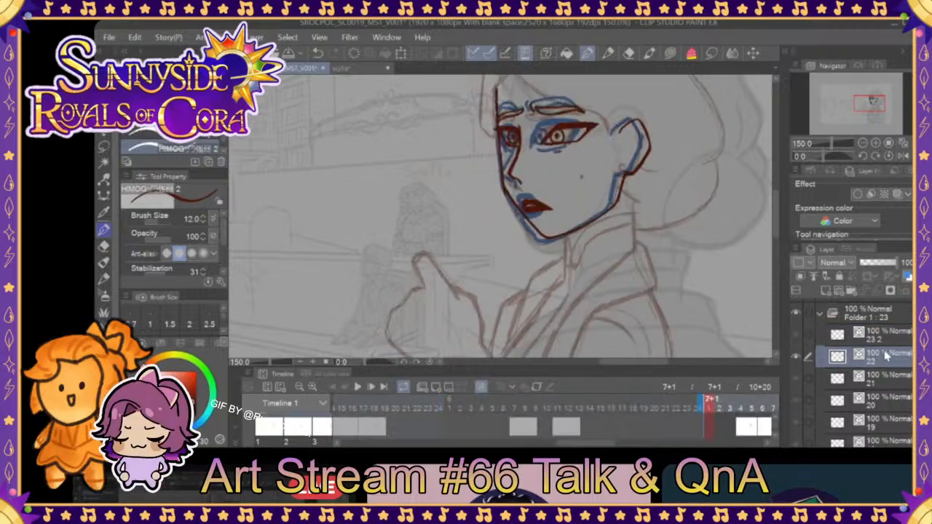
{"action": "left_click", "coordinate": [887, 339]}
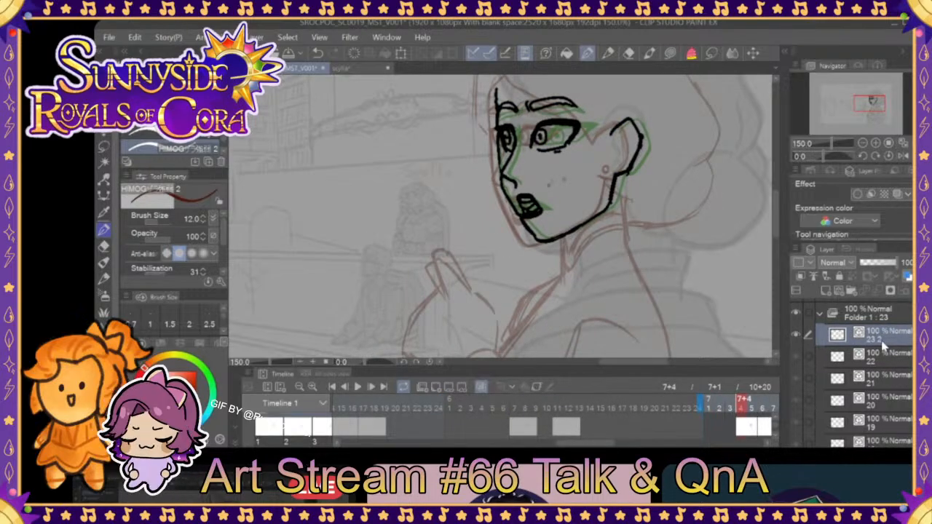
- Try deleting the converted cel 23 layer and placing cel 22 on frame 7+4
{"action": "scroll", "coordinate": [575, 429], "scroll_direction": "right", "scroll_amount": 3}
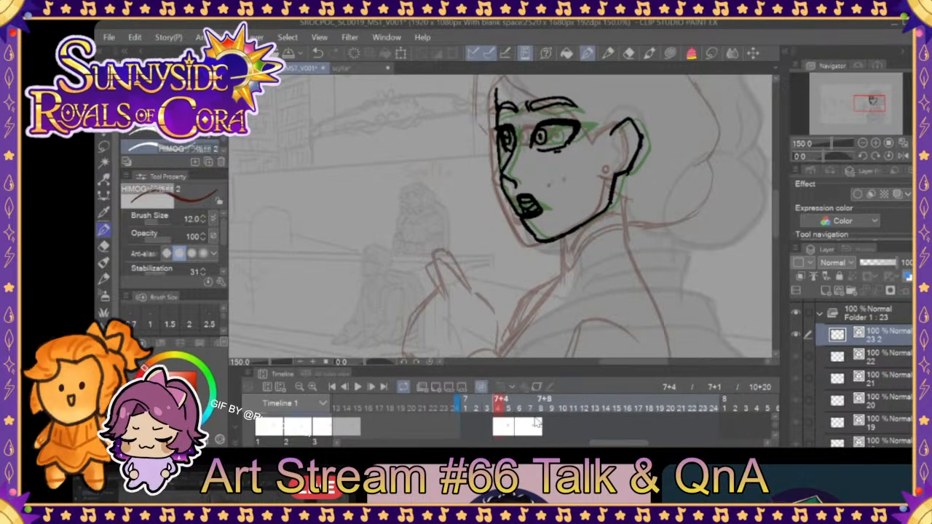
{"action": "left_click_drag", "start_coordinate": [499, 410], "coordinate": [520, 411]}
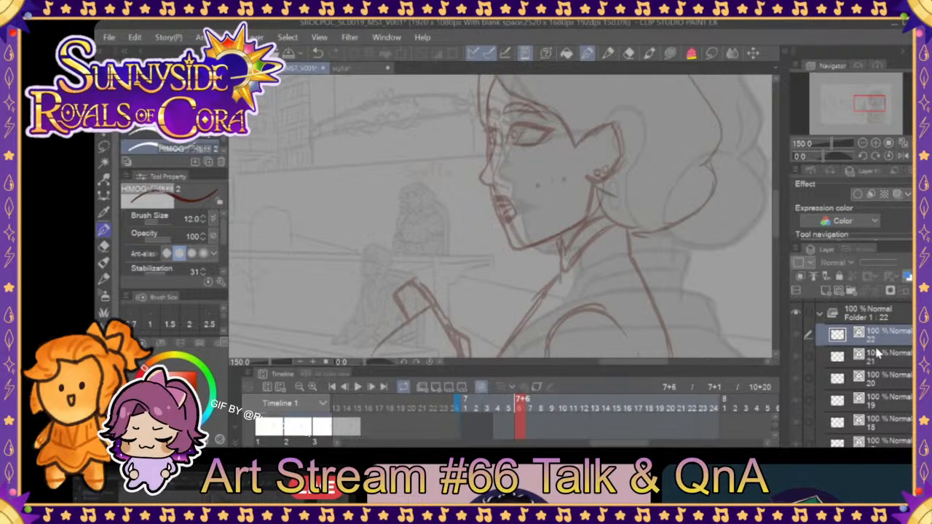
{"action": "left_click", "coordinate": [877, 355]}
{"action": "left_click", "coordinate": [882, 335]}
{"action": "left_click", "coordinate": [878, 353]}
{"action": "left_click", "coordinate": [881, 335]}
{"action": "left_click_drag", "start_coordinate": [591, 443], "coordinate": [616, 445]}
{"action": "left_click", "coordinate": [467, 431]}
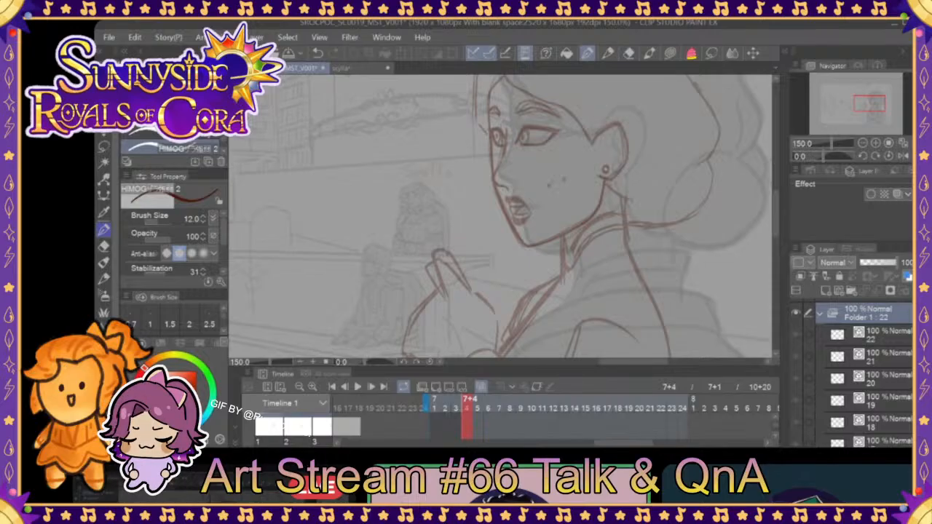
{"action": "left_click", "coordinate": [448, 406]}
{"action": "mouse_move", "coordinate": [451, 410]}
{"action": "left_mouse_down"}
{"action": "mouse_move", "coordinate": [489, 409]}
{"action": "mouse_move", "coordinate": [447, 408]}
{"action": "left_mouse_up"}
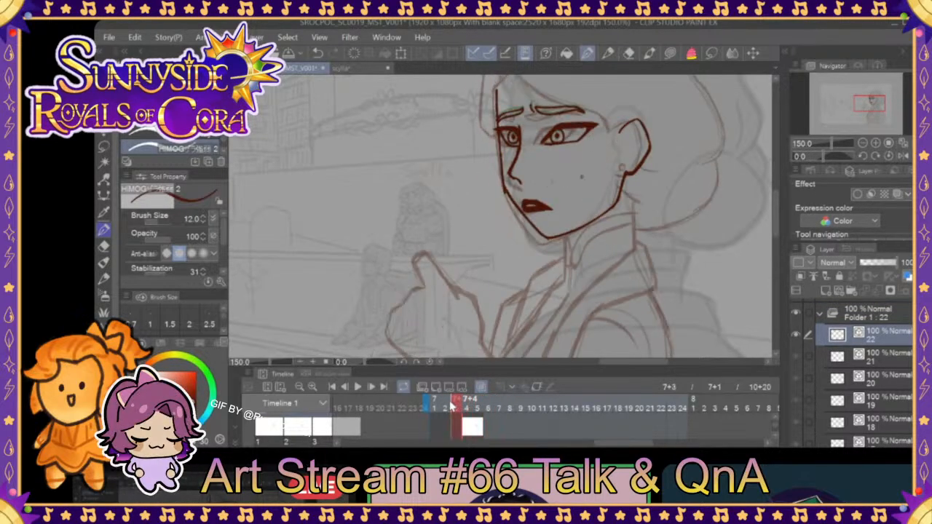
- Try removing the leftover 23 2 cel from frame 7+6
{"action": "left_click", "coordinate": [881, 357]}
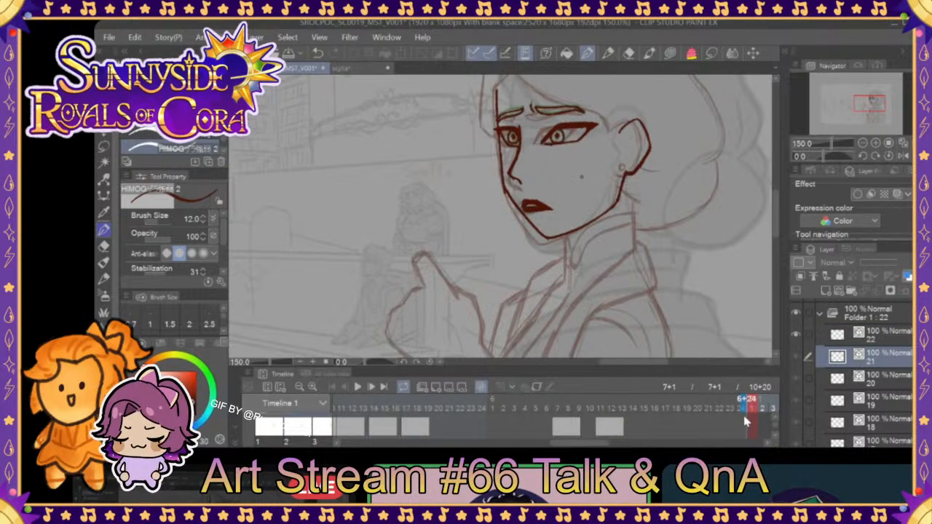
{"action": "left_click_drag", "start_coordinate": [762, 404], "coordinate": [575, 421]}
{"action": "scroll", "coordinate": [776, 442], "scroll_direction": "down", "scroll_amount": 2}
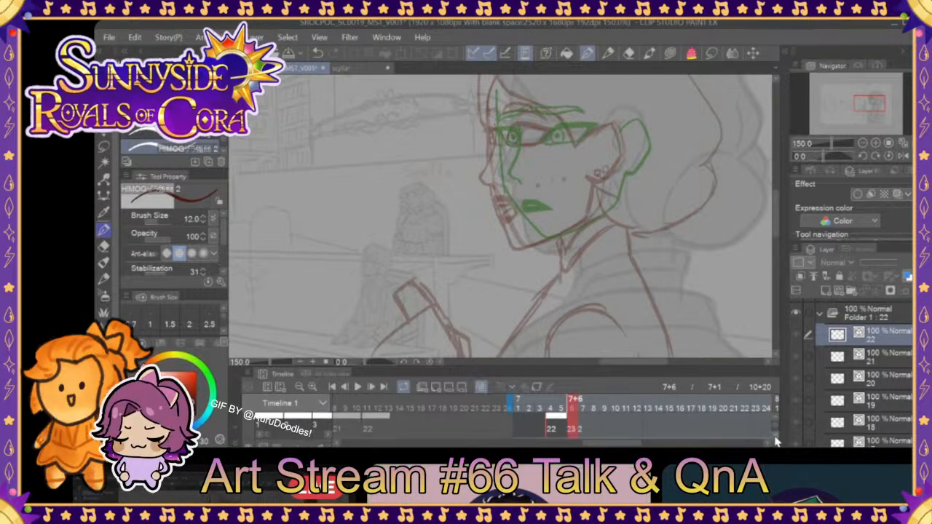
{"action": "left_click", "coordinate": [582, 401]}
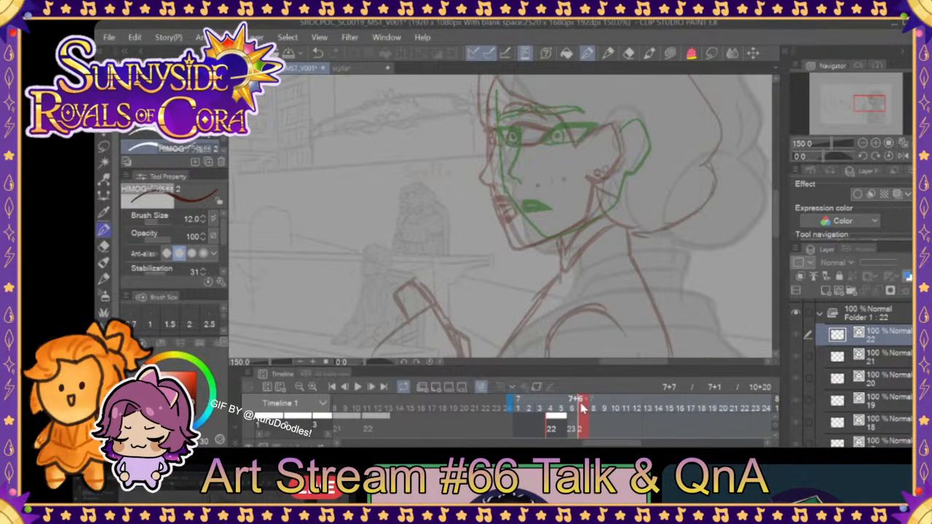
{"action": "left_click", "coordinate": [866, 313]}
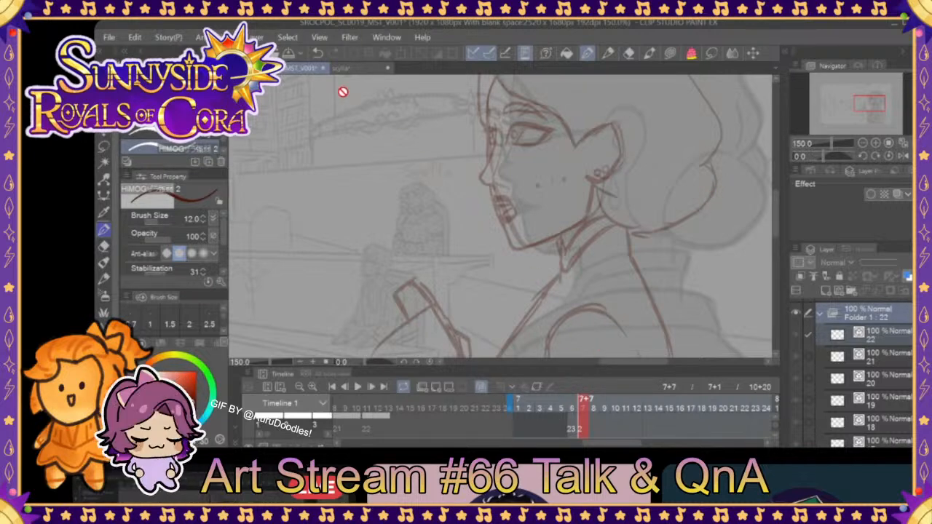
{"action": "left_click", "coordinate": [574, 431]}
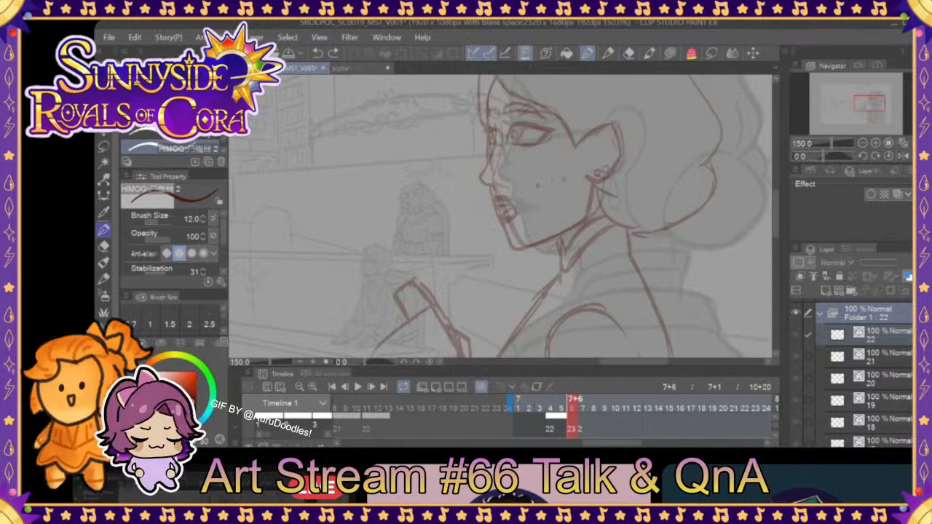
{"action": "key", "text": "Delete"}
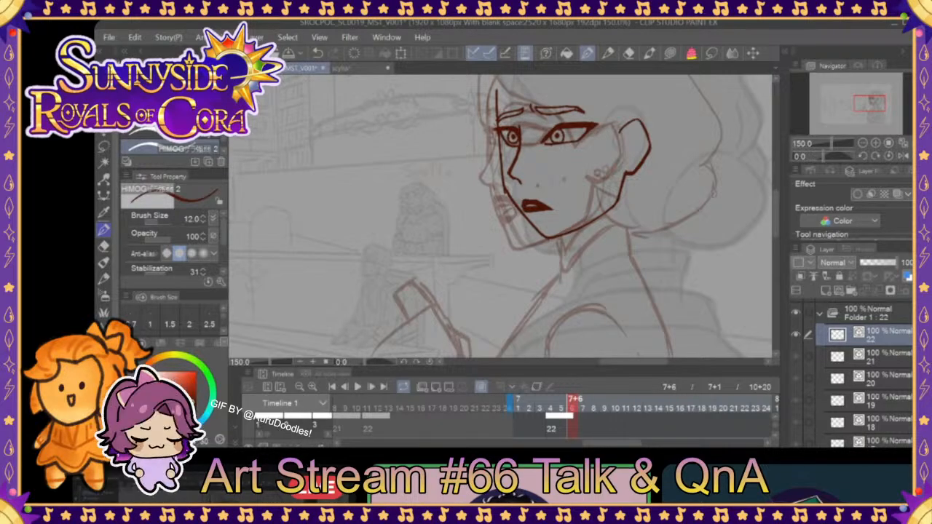
{"action": "mouse_move", "coordinate": [573, 414]}
{"action": "left_mouse_down"}
{"action": "mouse_move", "coordinate": [547, 412]}
{"action": "mouse_move", "coordinate": [596, 410]}
{"action": "mouse_move", "coordinate": [551, 413]}
{"action": "mouse_move", "coordinate": [580, 412]}
{"action": "left_mouse_up"}
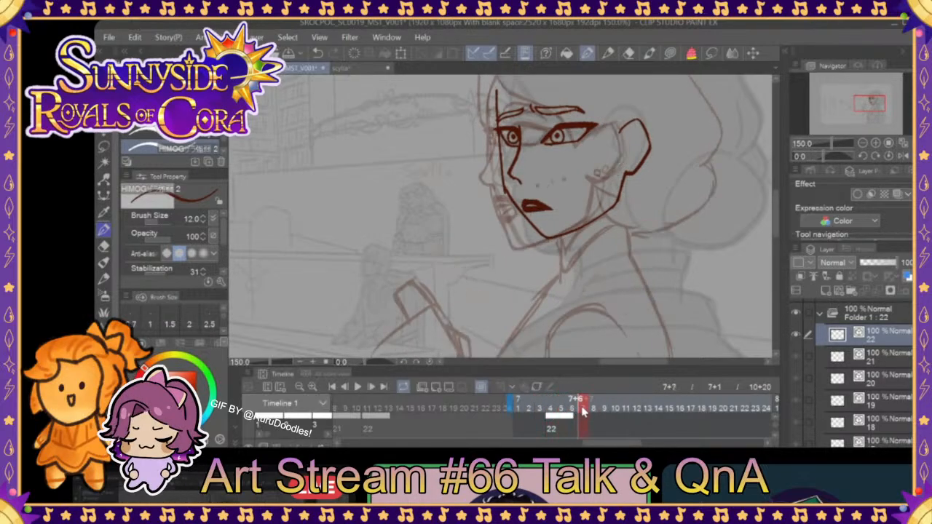
- Undo the layer deletions and cel assignments to restore cels 23 and 24
{"action": "left_click", "coordinate": [319, 55]}
{"action": "left_click", "coordinate": [318, 55]}
{"action": "left_click", "coordinate": [318, 55]}
{"action": "left_click", "coordinate": [317, 56]}
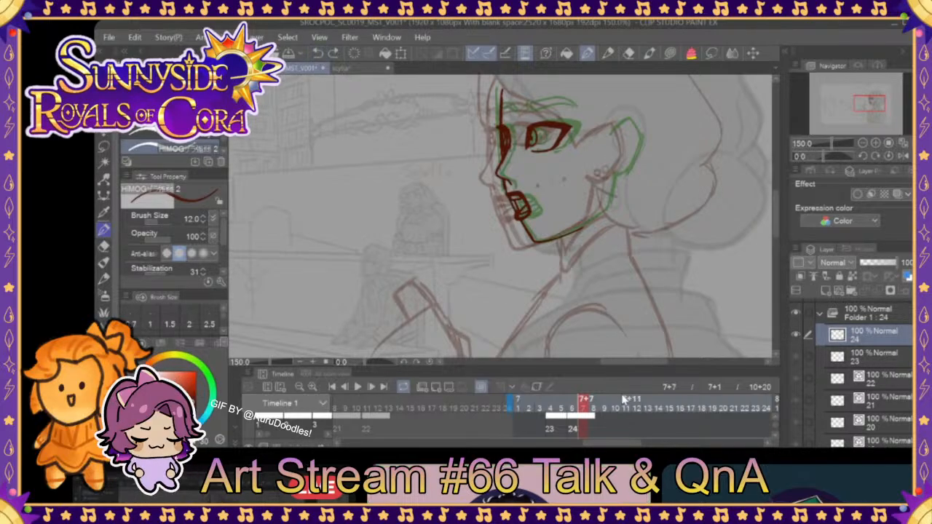
- Replace the sketched cel 24 at frame 7+6 with an empty vector cel and check it against cel 23
{"action": "left_click", "coordinate": [562, 412]}
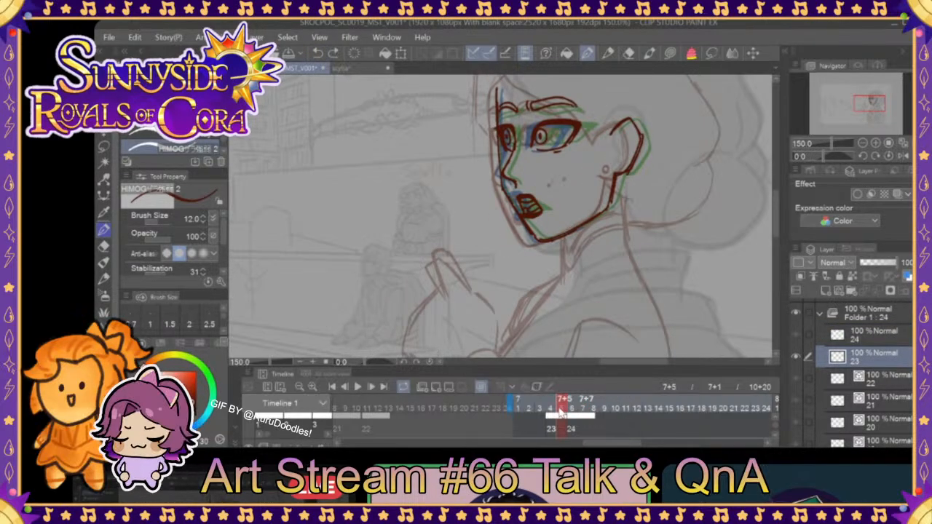
{"action": "left_click", "coordinate": [575, 412]}
{"action": "left_click", "coordinate": [574, 412]}
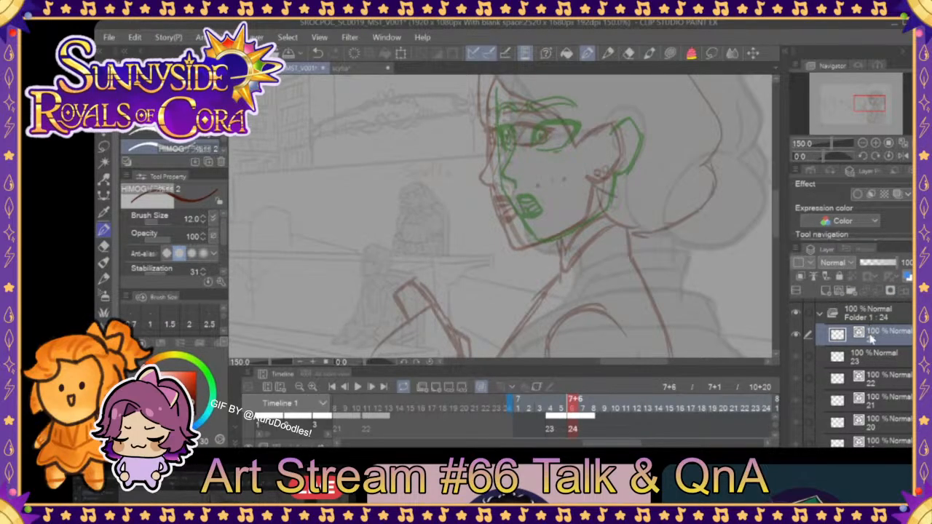
{"action": "left_click", "coordinate": [855, 357]}
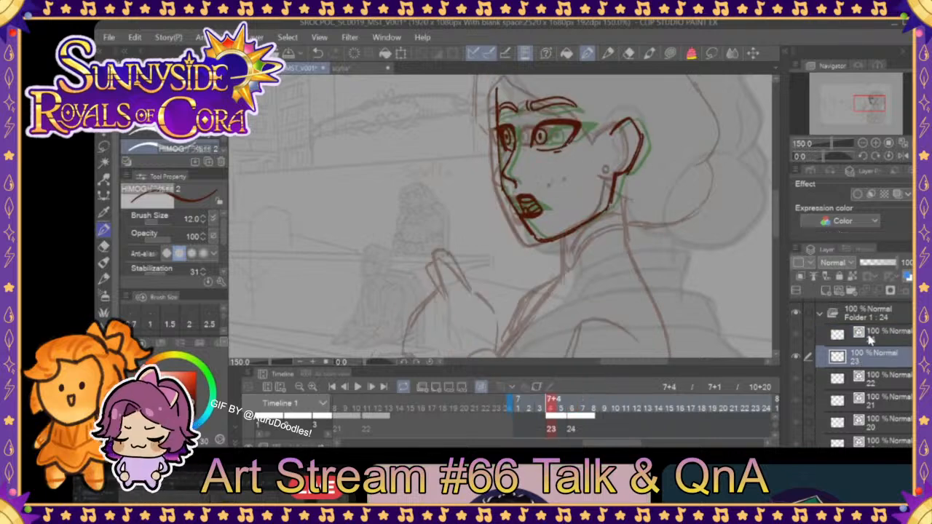
{"action": "left_click", "coordinate": [868, 334]}
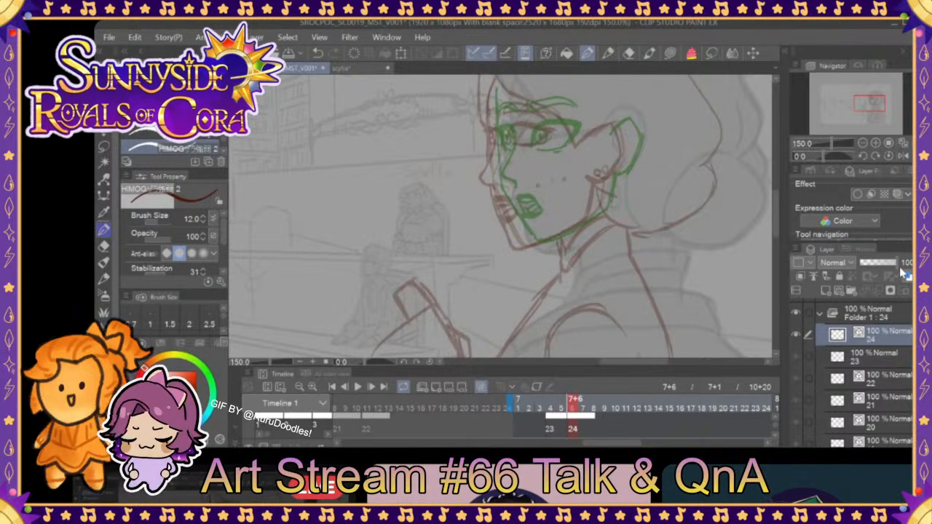
- Draw the nose line on the vector cel 24, redoing the stroke from the brow to the nostril
{"action": "left_click_drag", "start_coordinate": [513, 128], "coordinate": [502, 171]}
{"action": "left_click", "coordinate": [355, 54]}
{"action": "left_click_drag", "start_coordinate": [513, 124], "coordinate": [507, 166]}
{"action": "left_click", "coordinate": [355, 54]}
{"action": "left_click_drag", "start_coordinate": [513, 126], "coordinate": [509, 159]}
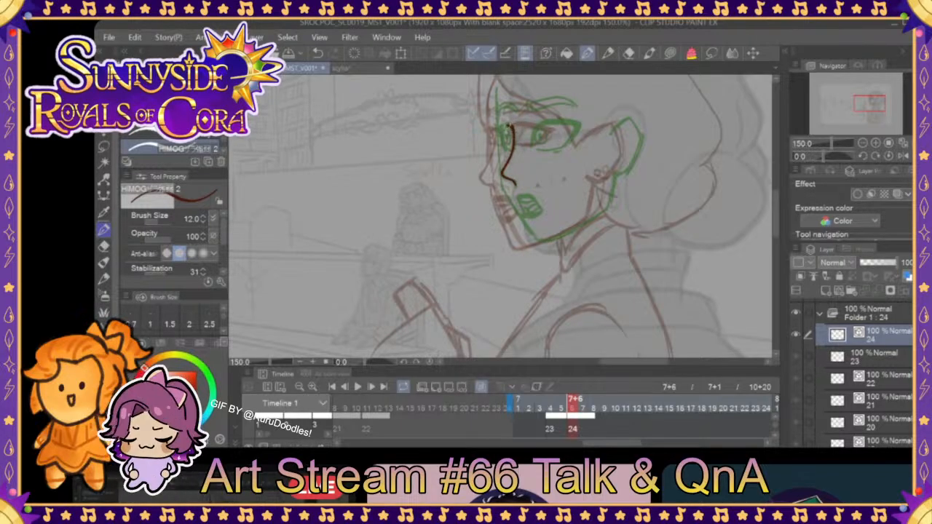
- Draw the far eye and outline the near eye with a thick upper lash line on cel 24
{"action": "left_click_drag", "start_coordinate": [502, 130], "coordinate": [508, 148]}
{"action": "left_click_drag", "start_coordinate": [505, 129], "coordinate": [508, 142]}
{"action": "mouse_move", "coordinate": [543, 123]}
{"action": "left_mouse_down"}
{"action": "mouse_move", "coordinate": [567, 122]}
{"action": "mouse_move", "coordinate": [571, 138]}
{"action": "mouse_move", "coordinate": [534, 151]}
{"action": "mouse_move", "coordinate": [538, 127]}
{"action": "mouse_move", "coordinate": [573, 126]}
{"action": "mouse_move", "coordinate": [554, 121]}
{"action": "mouse_move", "coordinate": [572, 124]}
{"action": "mouse_move", "coordinate": [564, 148]}
{"action": "left_mouse_up"}
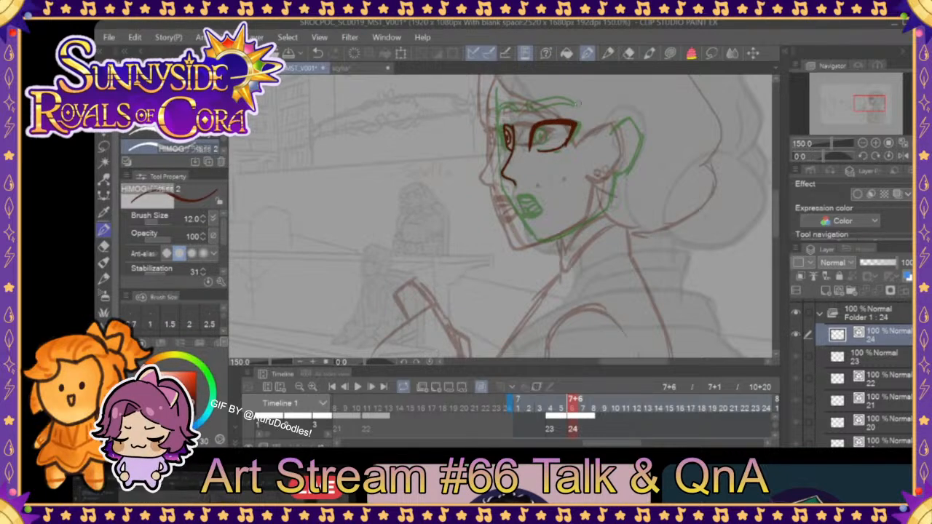
- Draw the iris and pupil of the near eye on cel 24 and check them against the adjacent frames
{"action": "mouse_move", "coordinate": [501, 125]}
{"action": "left_mouse_down"}
{"action": "mouse_move", "coordinate": [504, 147]}
{"action": "mouse_move", "coordinate": [545, 145]}
{"action": "mouse_move", "coordinate": [540, 128]}
{"action": "left_mouse_up"}
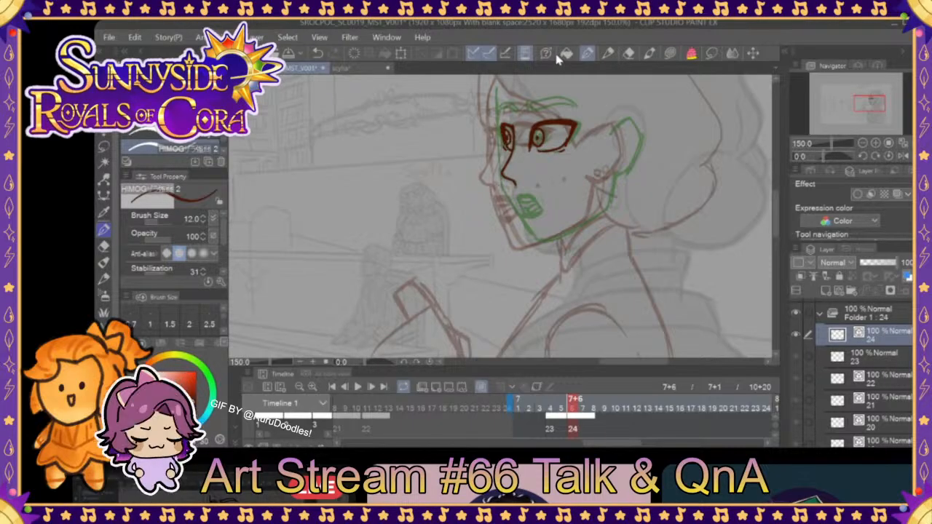
{"action": "left_click_drag", "start_coordinate": [567, 411], "coordinate": [580, 411]}
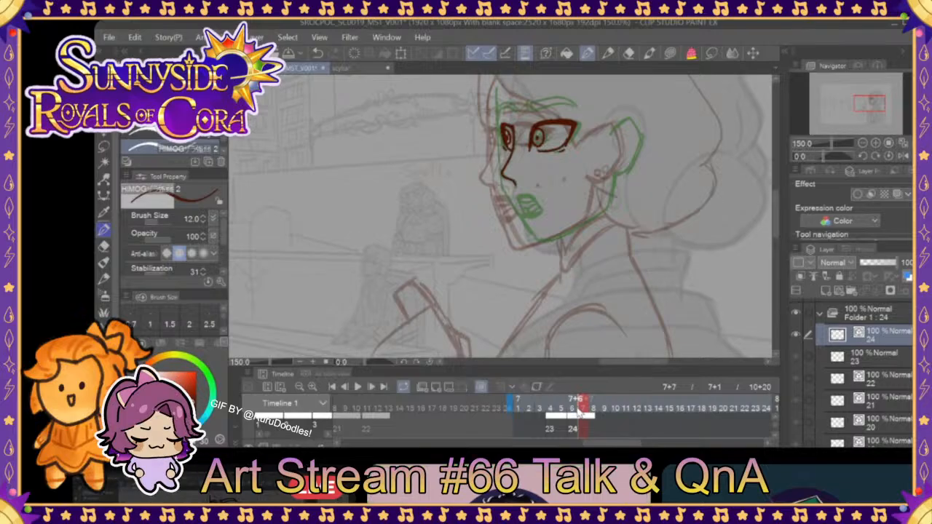
{"action": "left_click", "coordinate": [564, 412]}
{"action": "left_click", "coordinate": [573, 410]}
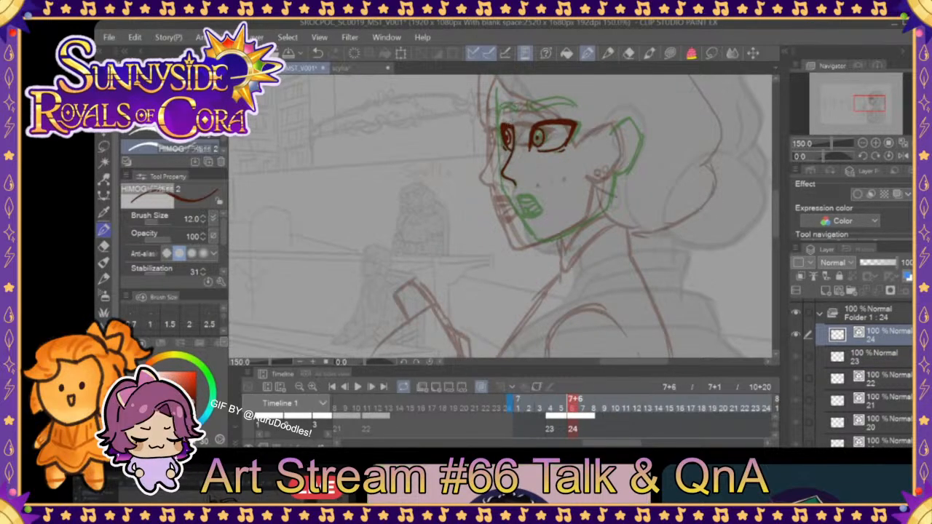
{"action": "left_click", "coordinate": [561, 408]}
{"action": "left_click", "coordinate": [573, 408]}
- Draw the face contour on cel 24 from the forehead past the cheek and chin to the jaw, following the green guide
{"action": "left_click_drag", "start_coordinate": [500, 91], "coordinate": [505, 168]}
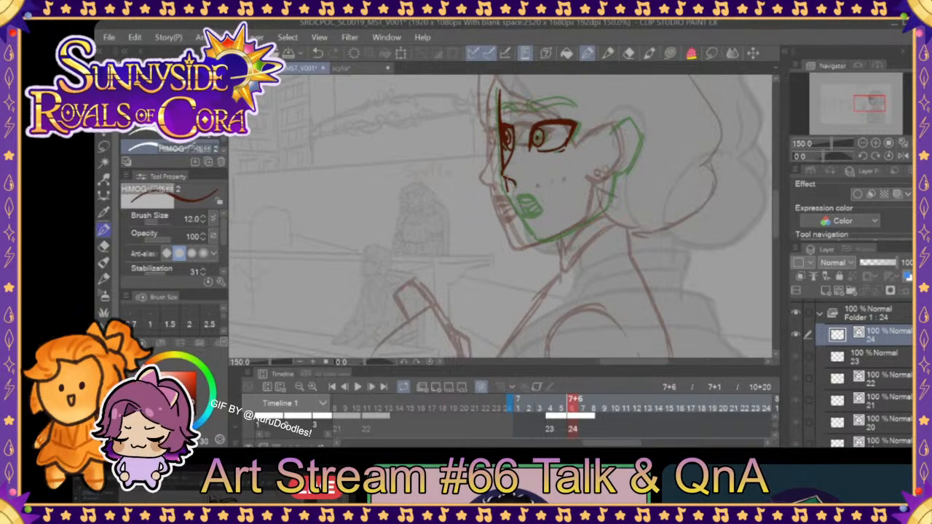
{"action": "left_click_drag", "start_coordinate": [506, 189], "coordinate": [534, 239]}
{"action": "mouse_move", "coordinate": [503, 183]}
{"action": "left_mouse_down"}
{"action": "mouse_move", "coordinate": [530, 237]}
{"action": "mouse_move", "coordinate": [601, 214]}
{"action": "mouse_move", "coordinate": [609, 179]}
{"action": "left_mouse_up"}
{"action": "left_click_drag", "start_coordinate": [551, 241], "coordinate": [559, 234]}
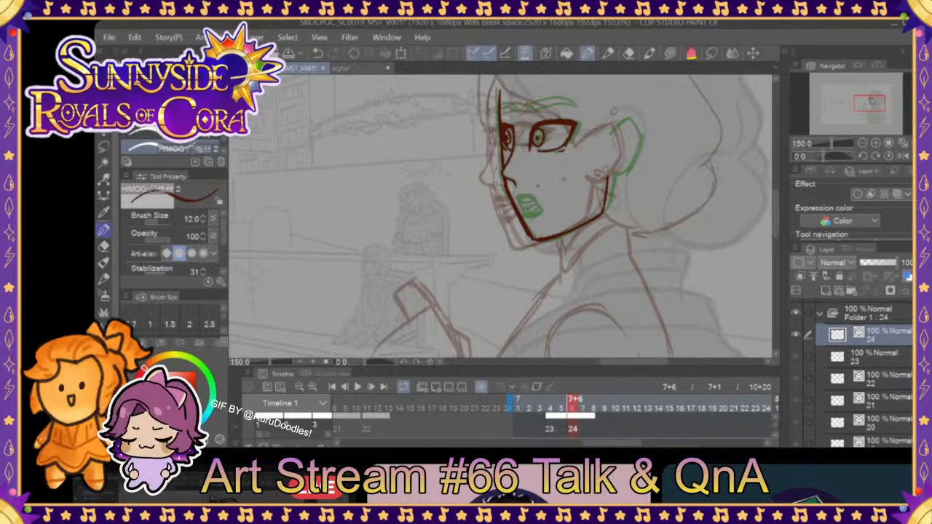
- Outline the ear and draw the open mouth on cel 24, placing both slightly inside the green guide
{"action": "mouse_move", "coordinate": [632, 142]}
{"action": "left_mouse_down"}
{"action": "mouse_move", "coordinate": [619, 121]}
{"action": "mouse_move", "coordinate": [602, 138]}
{"action": "mouse_move", "coordinate": [627, 163]}
{"action": "mouse_move", "coordinate": [613, 175]}
{"action": "mouse_move", "coordinate": [625, 172]}
{"action": "left_mouse_up"}
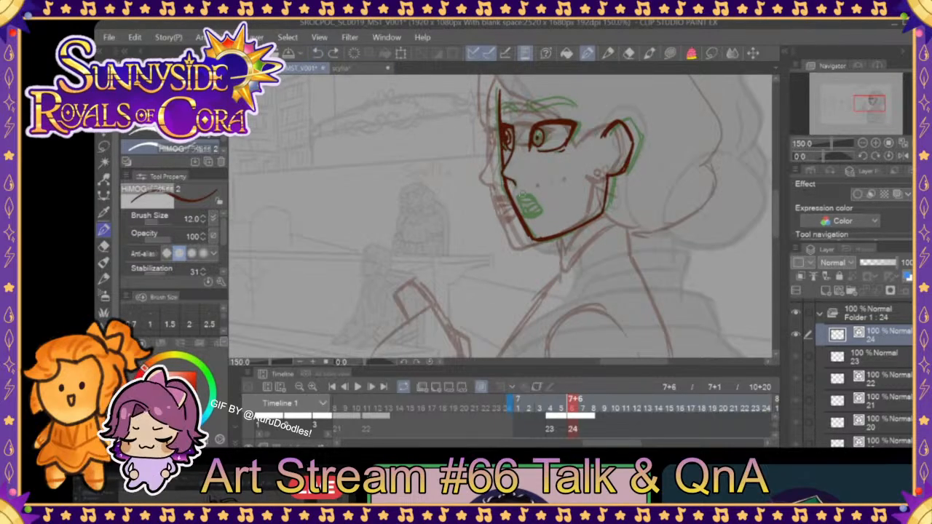
{"action": "mouse_move", "coordinate": [524, 198]}
{"action": "left_mouse_down"}
{"action": "mouse_move", "coordinate": [521, 216]}
{"action": "mouse_move", "coordinate": [534, 214]}
{"action": "mouse_move", "coordinate": [527, 201]}
{"action": "left_mouse_up"}
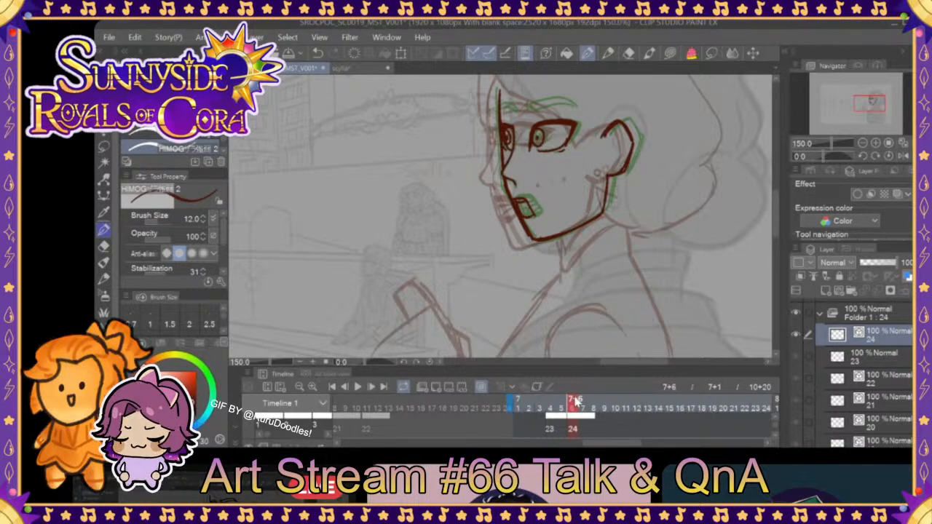
{"action": "mouse_move", "coordinate": [570, 407]}
{"action": "left_mouse_down"}
{"action": "mouse_move", "coordinate": [560, 406]}
{"action": "mouse_move", "coordinate": [582, 403]}
{"action": "mouse_move", "coordinate": [553, 405]}
{"action": "mouse_move", "coordinate": [575, 401]}
{"action": "left_mouse_up"}
- Nudge the drawing on cel 24 slightly with the Move layer tool and compare it with cel 23
{"action": "left_click", "coordinate": [753, 54]}
{"action": "left_click_drag", "start_coordinate": [675, 150], "coordinate": [675, 151]}
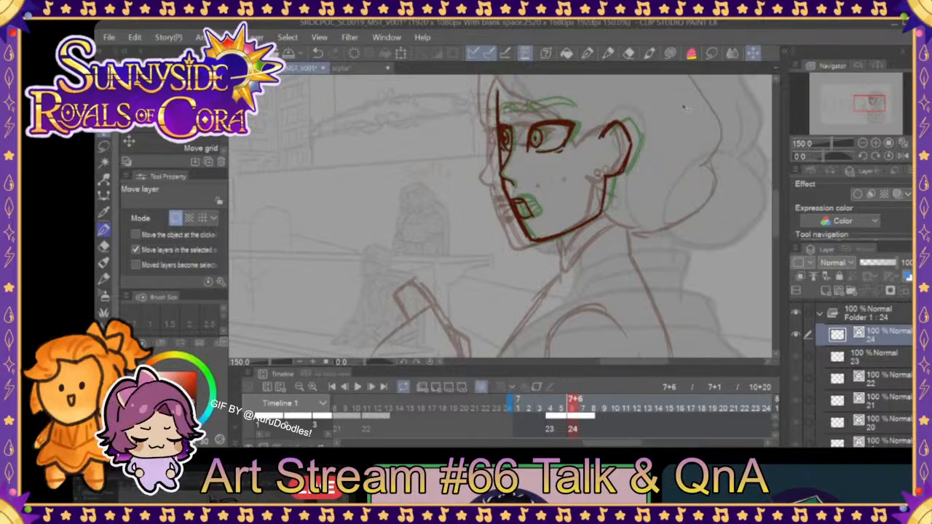
{"action": "left_click", "coordinate": [594, 58]}
{"action": "left_click", "coordinate": [567, 406]}
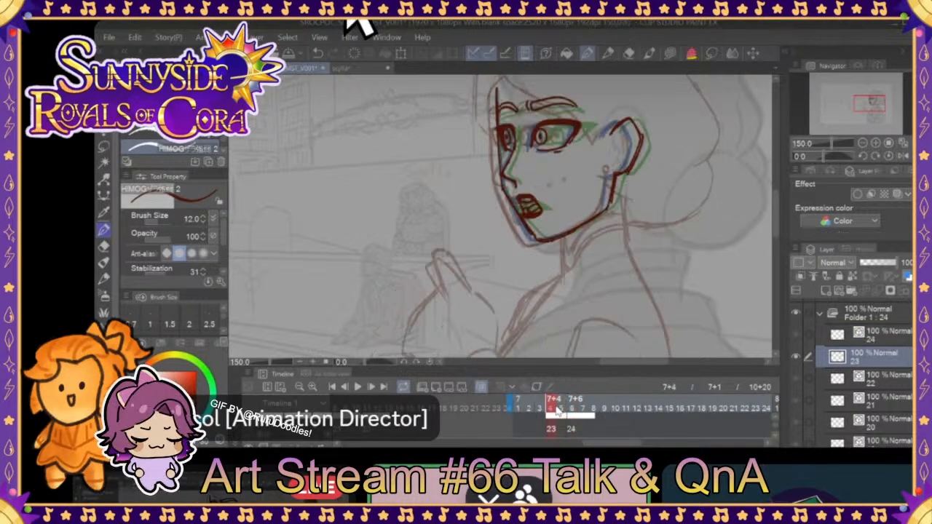
{"action": "left_click", "coordinate": [572, 406]}
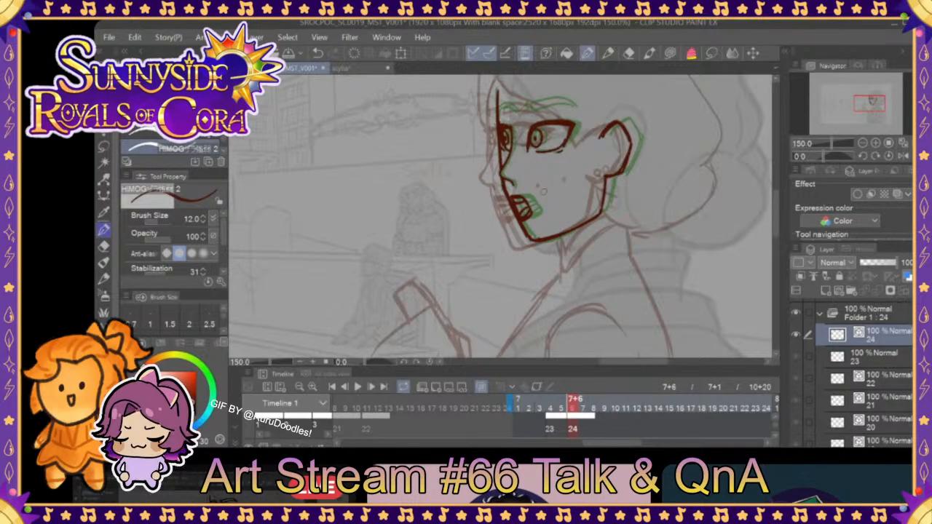
- Rework the contour stroke between the nose and the chin on cel 24, undoing unwanted strokes
{"action": "mouse_move", "coordinate": [573, 410]}
{"action": "left_mouse_down"}
{"action": "mouse_move", "coordinate": [553, 410]}
{"action": "mouse_move", "coordinate": [581, 409]}
{"action": "left_mouse_up"}
{"action": "left_click", "coordinate": [581, 410]}
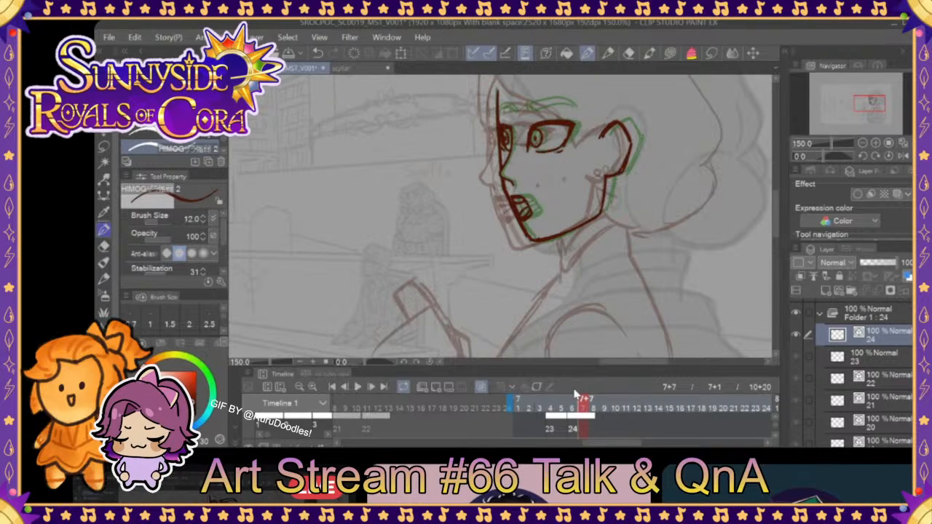
{"action": "key", "text": "ctrl+z"}
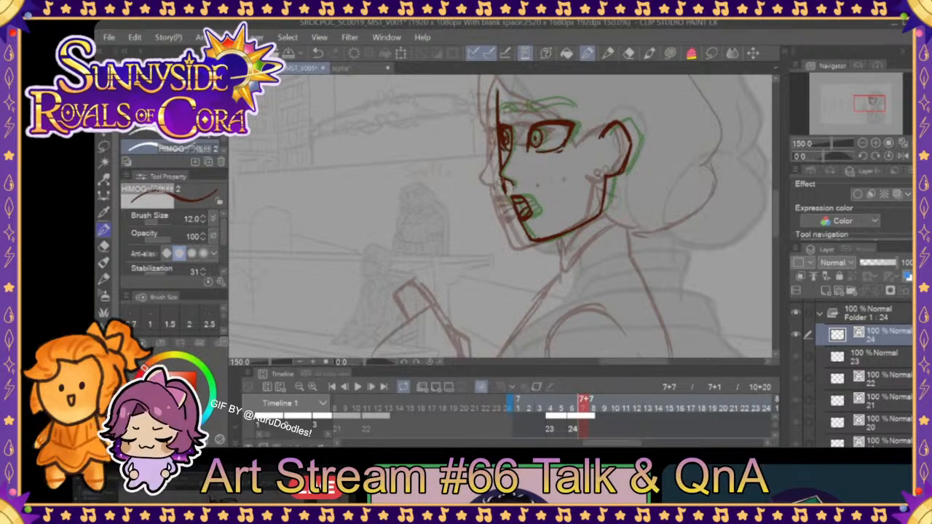
{"action": "left_click_drag", "start_coordinate": [502, 177], "coordinate": [530, 240]}
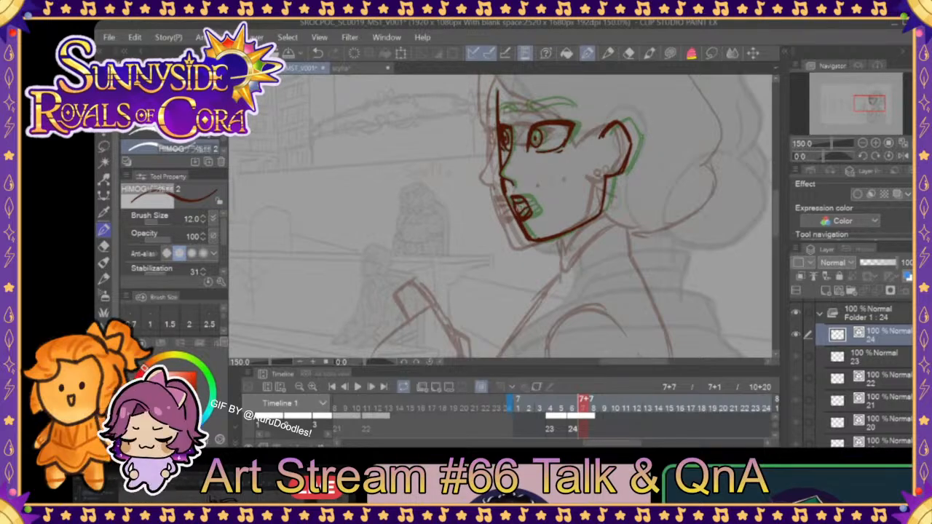
{"action": "key", "text": "ctrl+z"}
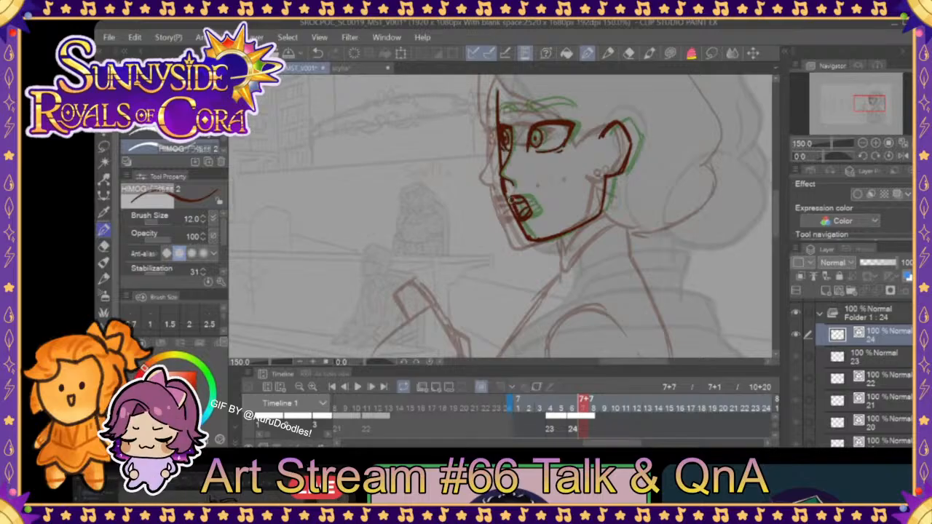
- Draw both eyebrows on cel 24 and scrub through the frames from cel 23 up to frame 7+8
{"action": "mouse_move", "coordinate": [509, 106]}
{"action": "left_mouse_down"}
{"action": "mouse_move", "coordinate": [513, 117]}
{"action": "mouse_move", "coordinate": [575, 108]}
{"action": "mouse_move", "coordinate": [559, 98]}
{"action": "left_mouse_up"}
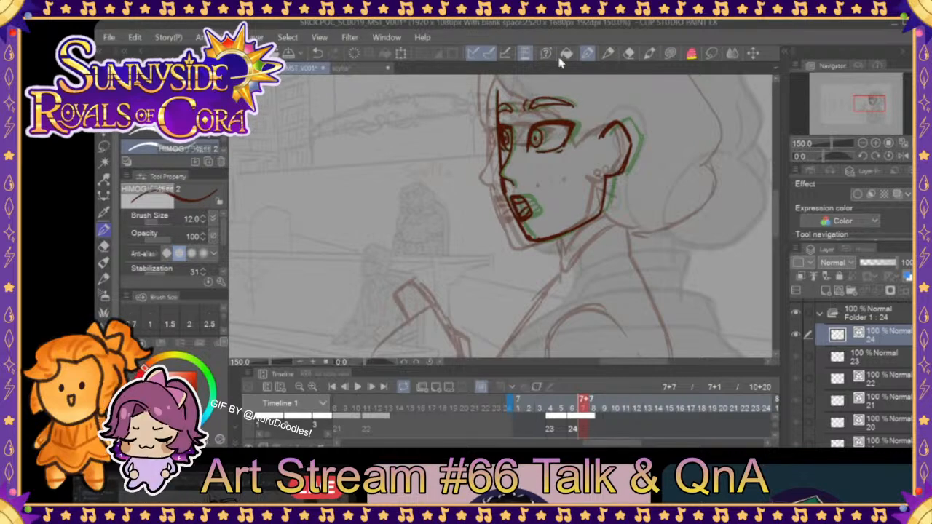
{"action": "left_click", "coordinate": [566, 408]}
{"action": "left_click_drag", "start_coordinate": [565, 409], "coordinate": [594, 410]}
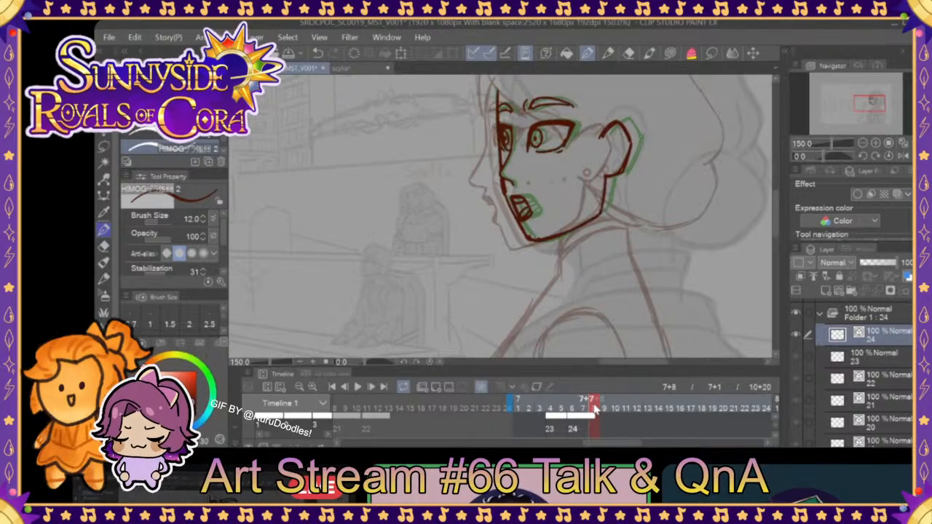
{"action": "left_click", "coordinate": [595, 410]}
{"action": "left_click", "coordinate": [544, 410]}
{"action": "left_click_drag", "start_coordinate": [541, 408], "coordinate": [591, 399]}
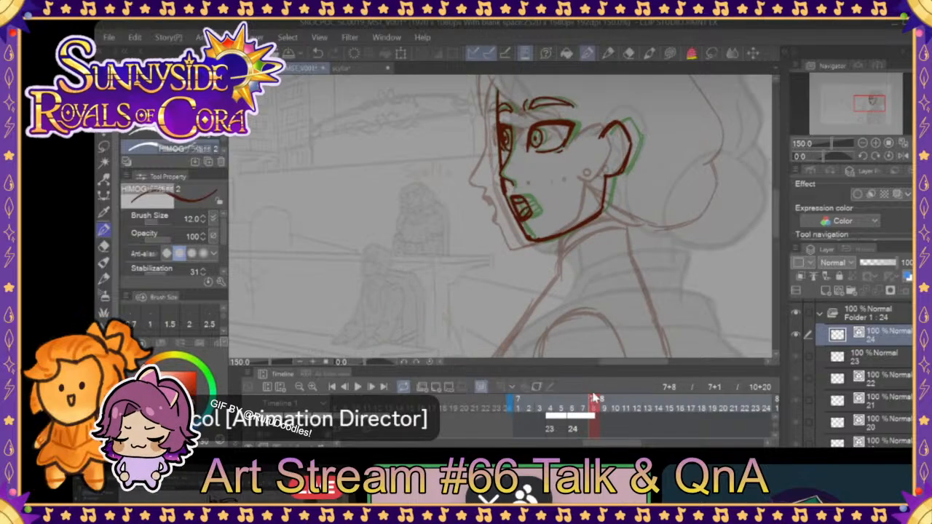
- Play the animation from frame 0+1 to review the face motion at 100% zoom
{"action": "key", "text": "ctrl+minus"}
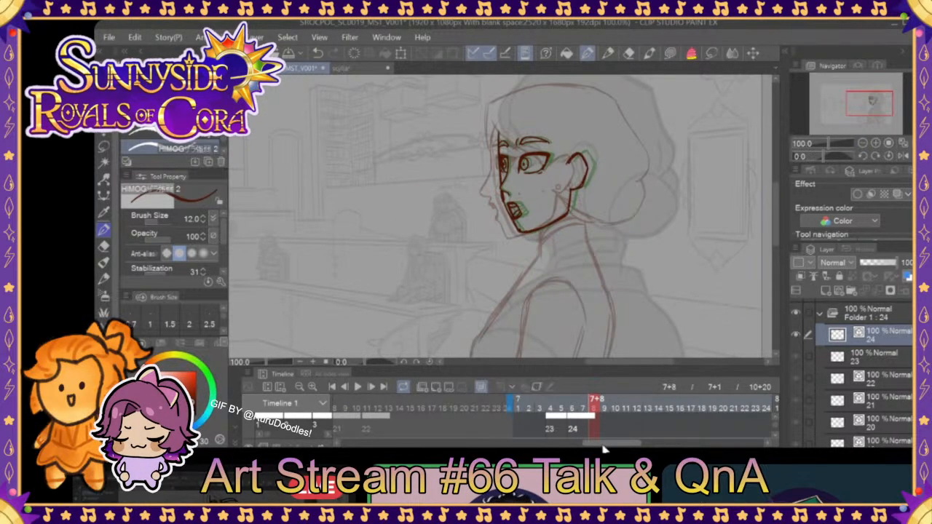
{"action": "scroll", "coordinate": [593, 452], "scroll_direction": "left", "scroll_amount": 3}
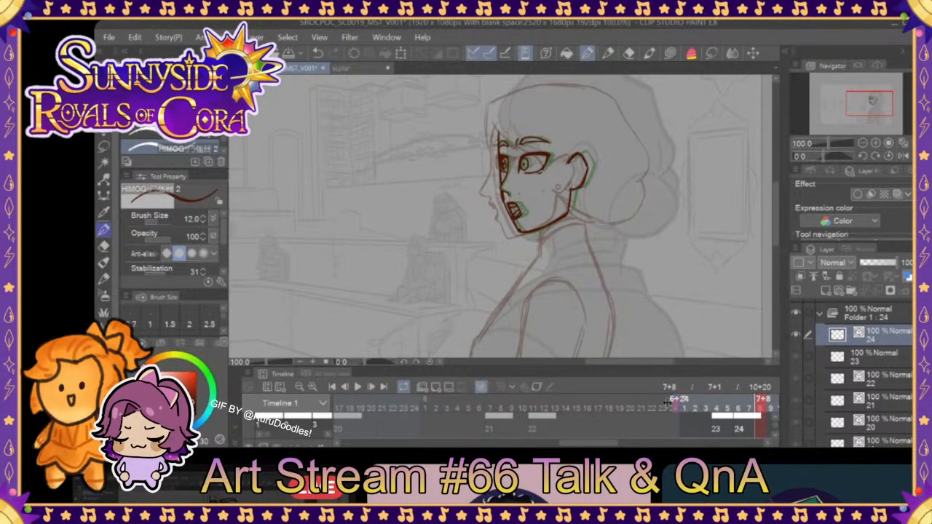
{"action": "scroll", "coordinate": [554, 411], "scroll_direction": "left", "scroll_amount": 5}
{"action": "scroll", "coordinate": [554, 411], "scroll_direction": "left", "scroll_amount": 8}
{"action": "scroll", "coordinate": [419, 435], "scroll_direction": "left", "scroll_amount": 8}
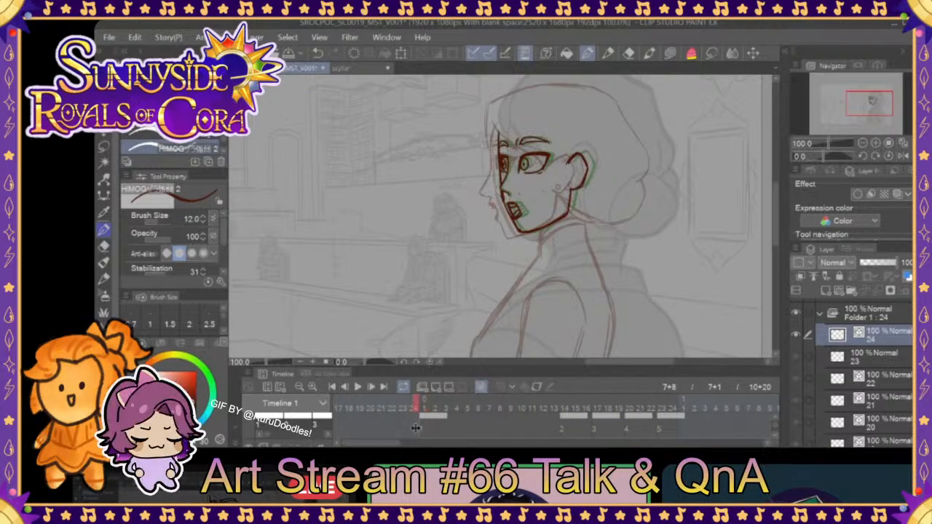
{"action": "left_click", "coordinate": [424, 404]}
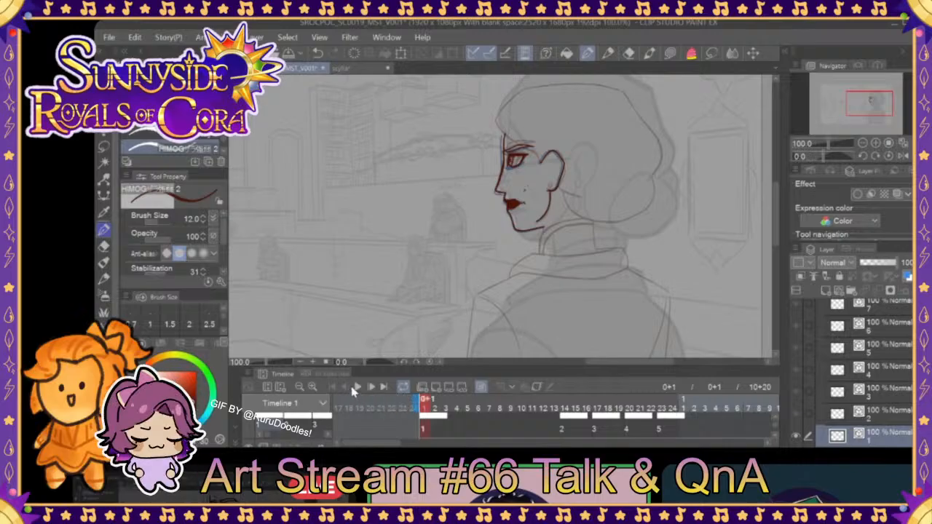
{"action": "left_click", "coordinate": [357, 388]}
{"action": "left_click", "coordinate": [357, 388]}
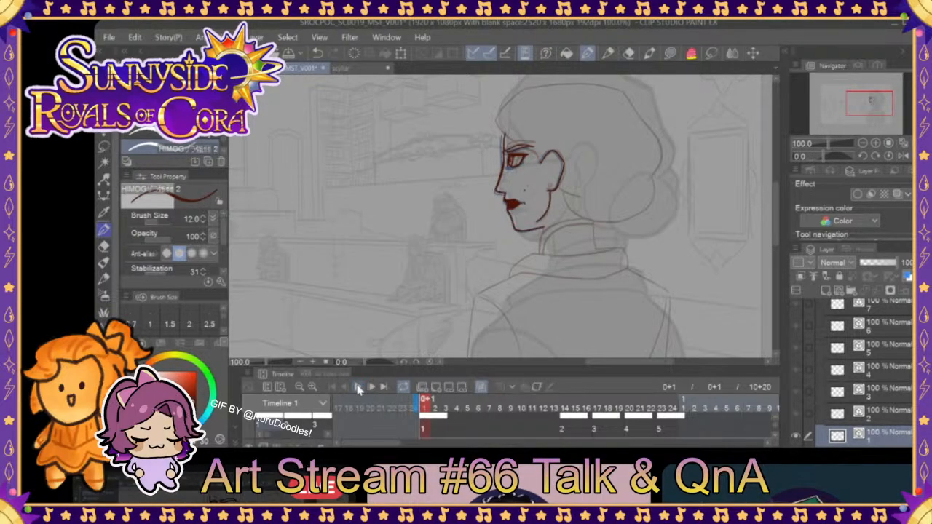
{"action": "left_click", "coordinate": [357, 388]}
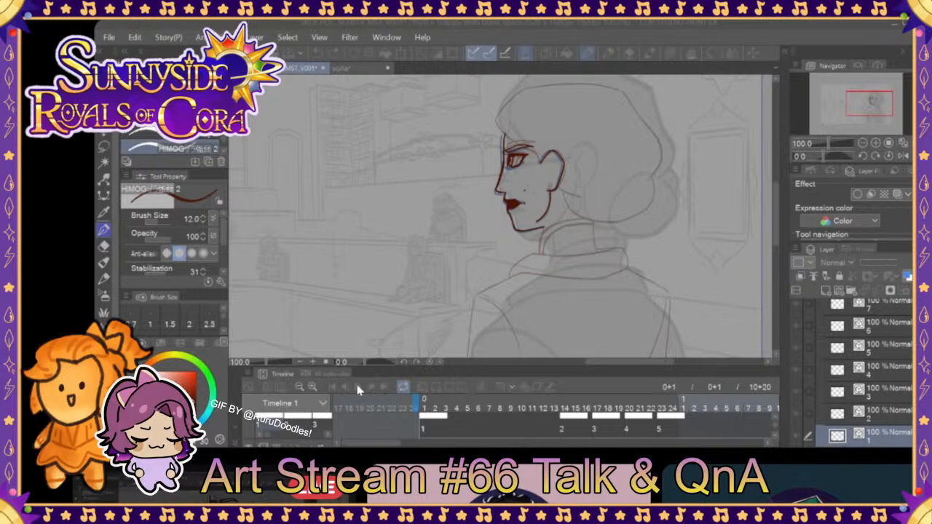
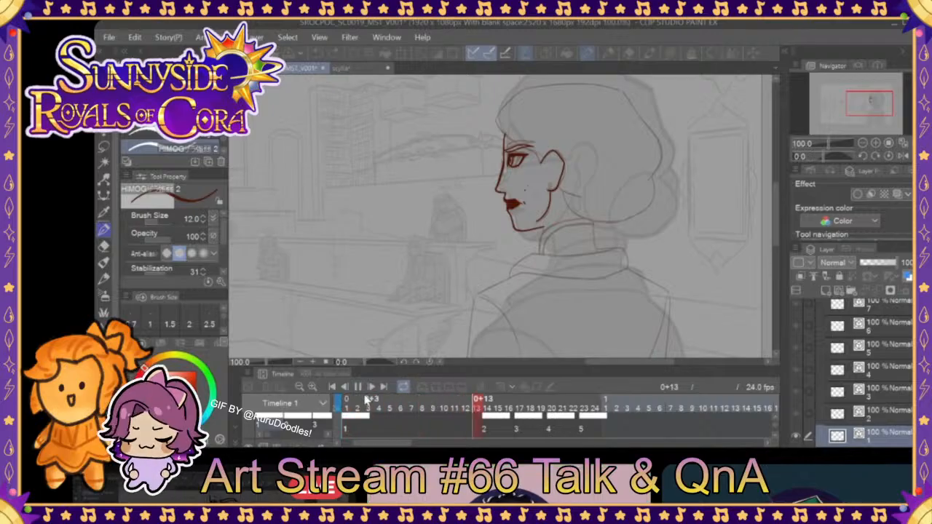
- Go from the last frame back to frames 7+8 and 7+7 and inspect the whole shot at 50% zoom
{"action": "left_click", "coordinate": [370, 390]}
{"action": "left_click", "coordinate": [384, 391]}
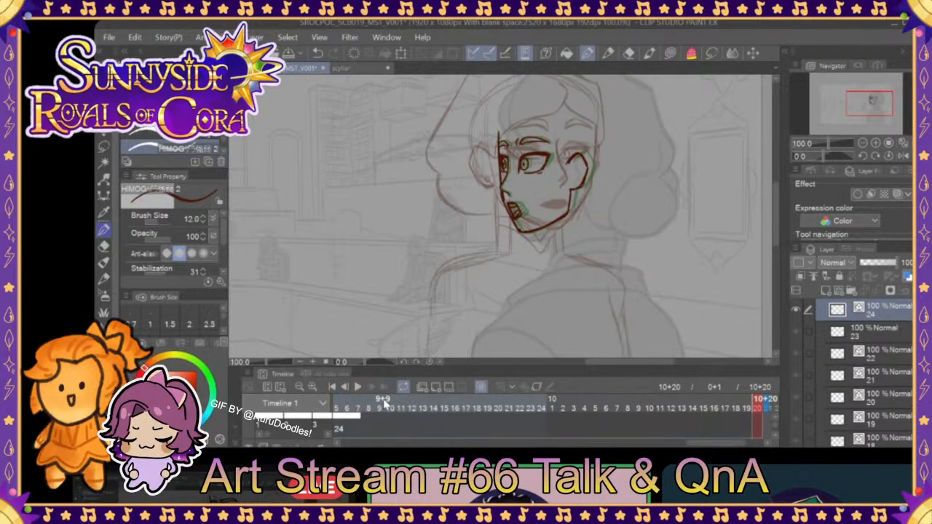
{"action": "mouse_move", "coordinate": [521, 409]}
{"action": "left_mouse_down"}
{"action": "mouse_move", "coordinate": [356, 414]}
{"action": "mouse_move", "coordinate": [499, 405]}
{"action": "mouse_move", "coordinate": [449, 405]}
{"action": "mouse_move", "coordinate": [487, 401]}
{"action": "mouse_move", "coordinate": [481, 399]}
{"action": "left_mouse_up"}
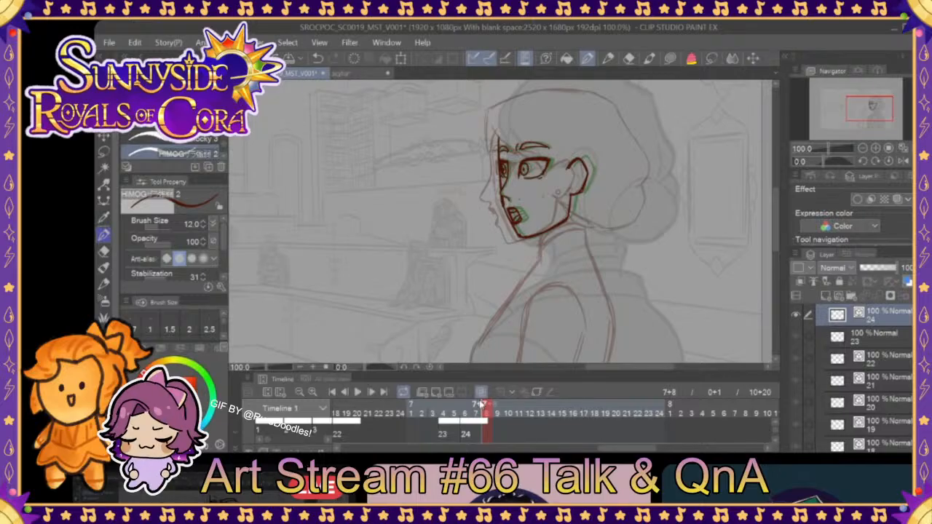
{"action": "left_click", "coordinate": [863, 147]}
{"action": "left_click", "coordinate": [863, 148]}
{"action": "left_click_drag", "start_coordinate": [873, 107], "coordinate": [865, 108]}
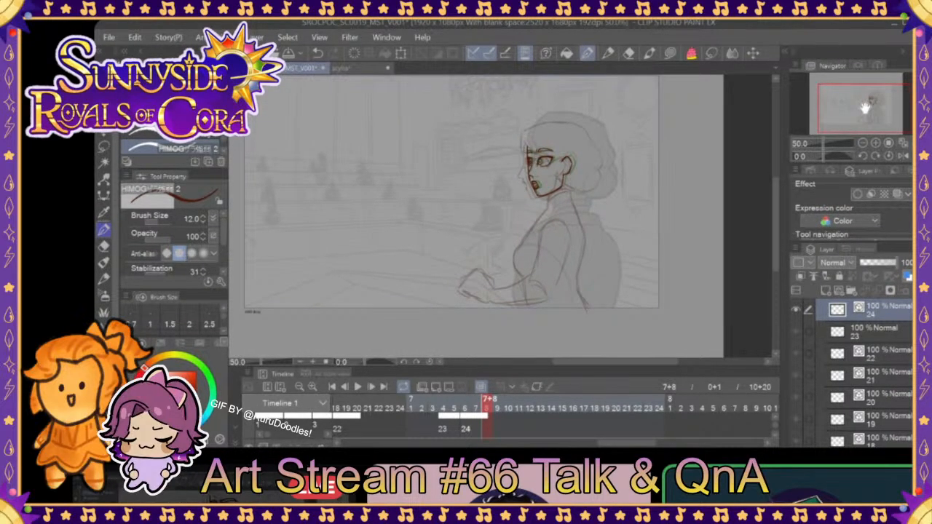
{"action": "mouse_move", "coordinate": [487, 405]}
{"action": "left_mouse_down"}
{"action": "mouse_move", "coordinate": [399, 411]}
{"action": "mouse_move", "coordinate": [470, 409]}
{"action": "mouse_move", "coordinate": [472, 401]}
{"action": "left_mouse_up"}
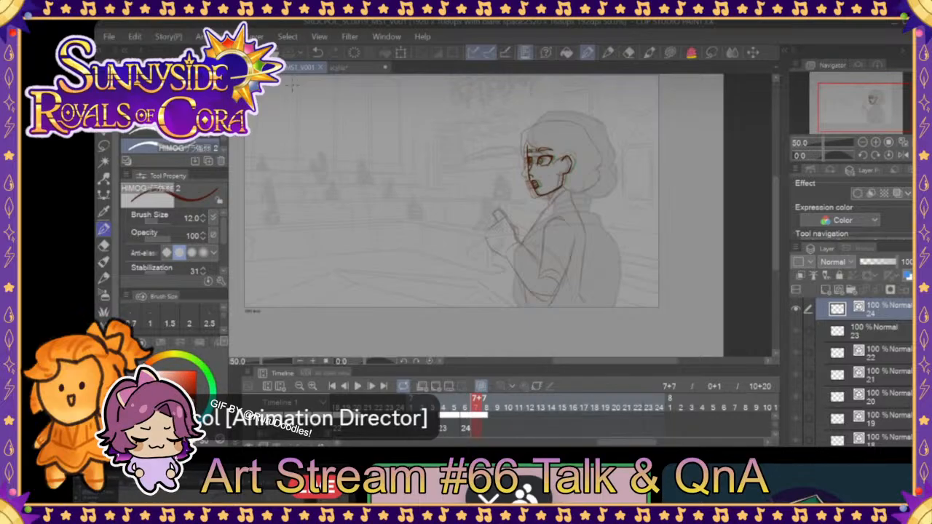
- Switch to the scylla storyboard document and undo playback range changes back to frames 17+19 to 19+20
{"action": "left_click", "coordinate": [367, 69]}
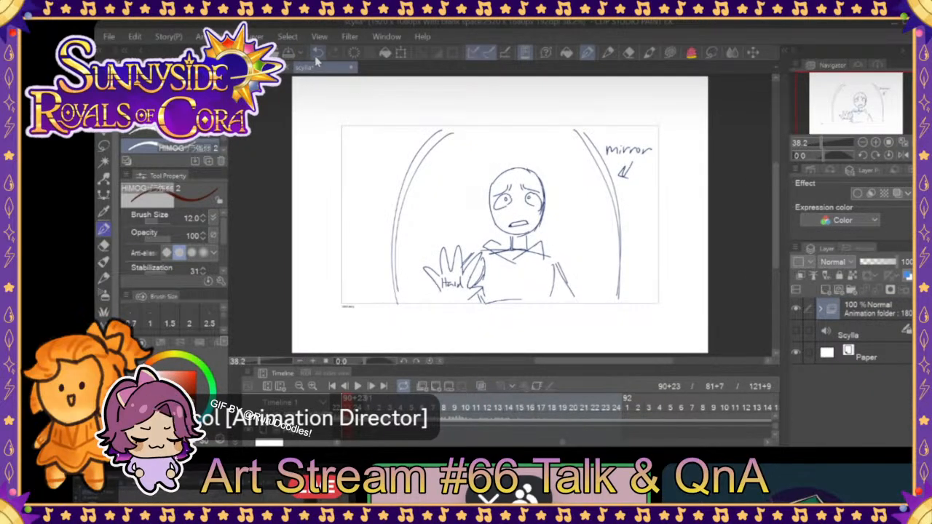
{"action": "left_click", "coordinate": [316, 56]}
{"action": "left_click", "coordinate": [316, 56]}
{"action": "left_click", "coordinate": [316, 57]}
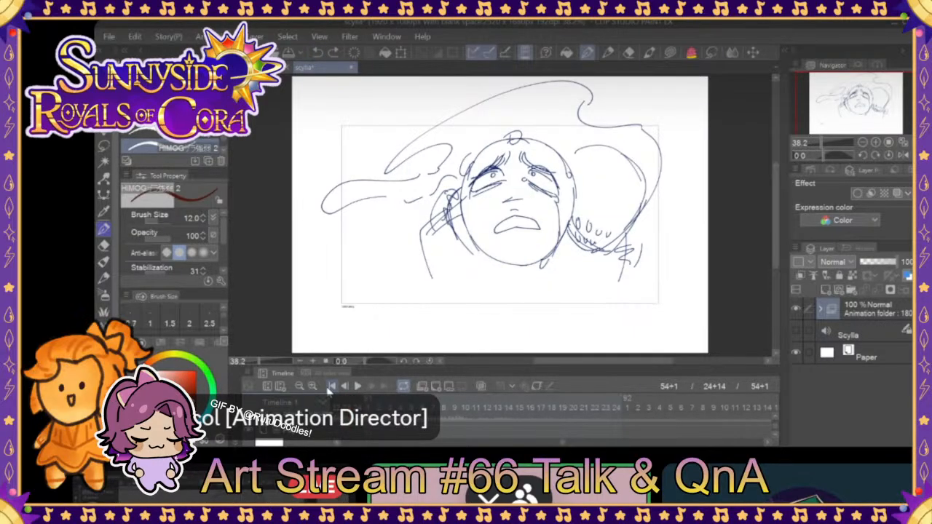
{"action": "left_click", "coordinate": [332, 386]}
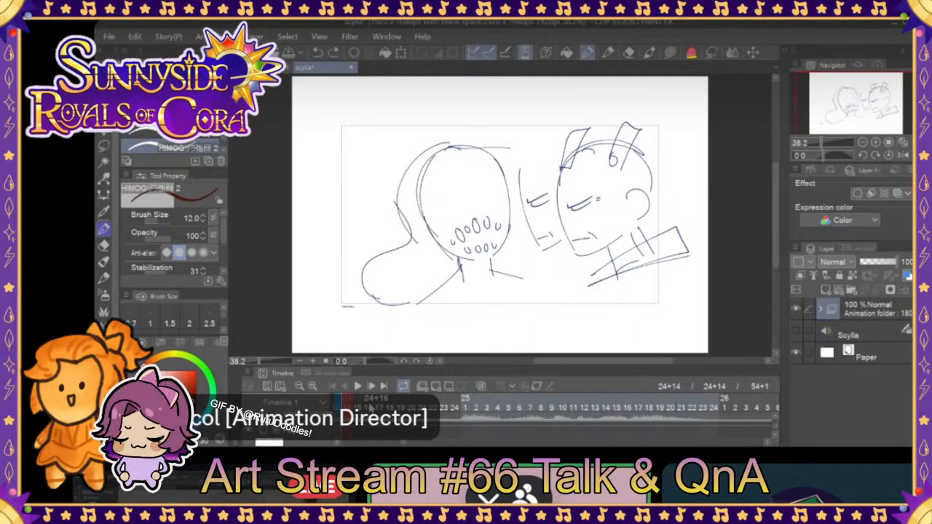
{"action": "left_click", "coordinate": [320, 55]}
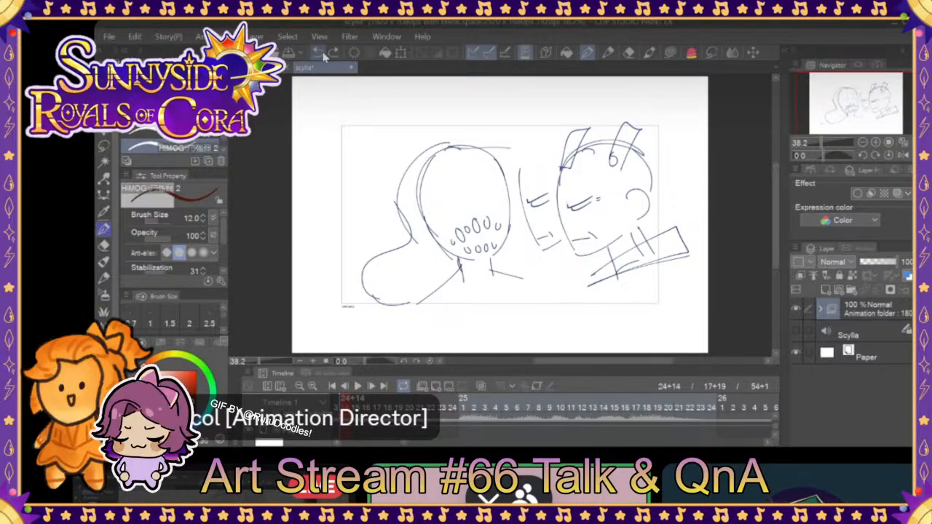
{"action": "left_click", "coordinate": [320, 55]}
{"action": "left_click", "coordinate": [331, 387]}
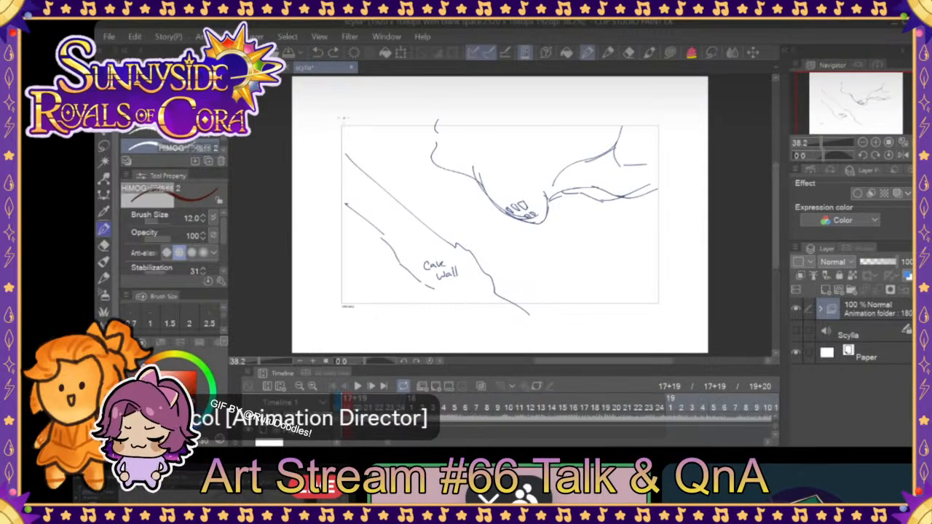
- Undo further playback range changes back to frames 0+1 to 5+13 and look along the timeline from the first frame
{"action": "left_click", "coordinate": [319, 55]}
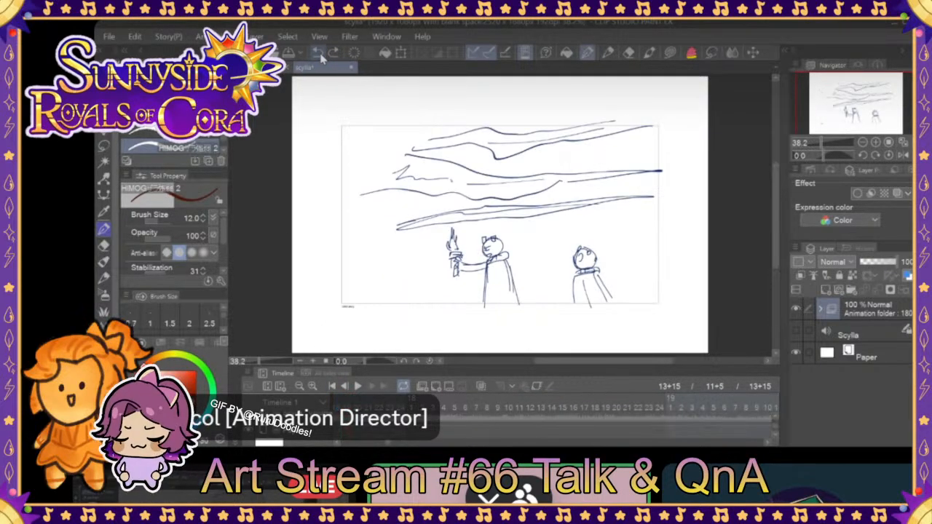
{"action": "left_click", "coordinate": [332, 387]}
{"action": "left_click", "coordinate": [319, 55]}
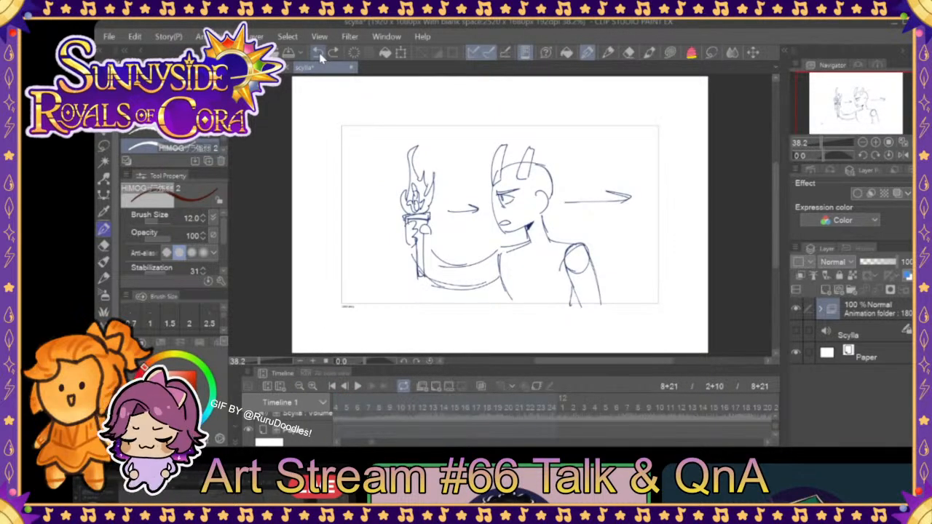
{"action": "left_click", "coordinate": [320, 55]}
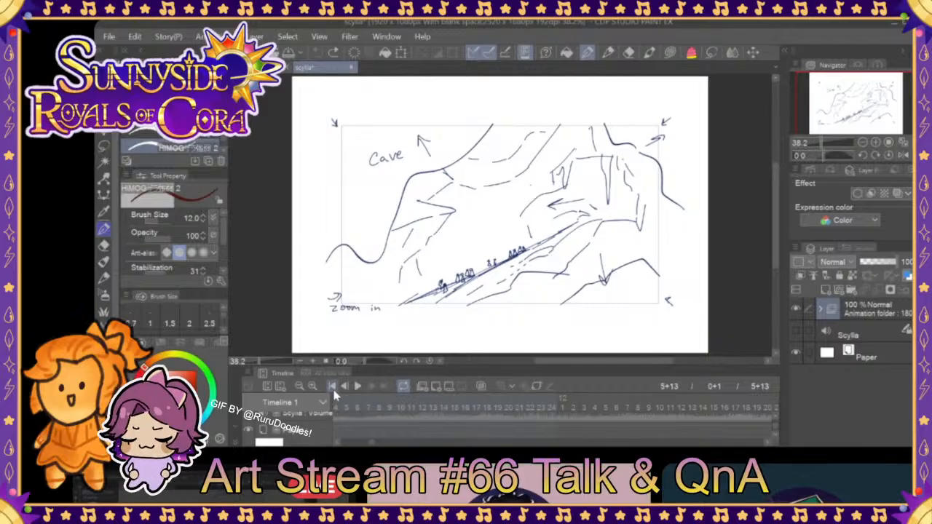
{"action": "left_click", "coordinate": [332, 387]}
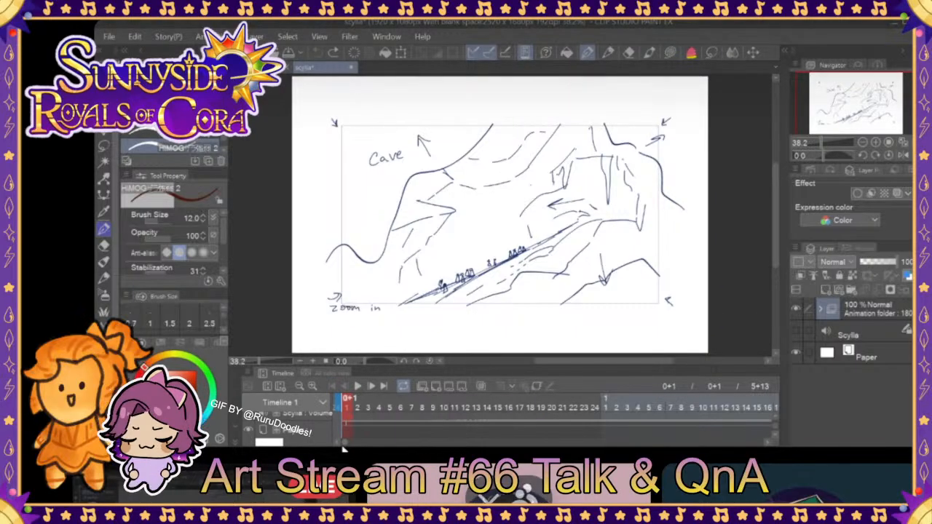
{"action": "left_click_drag", "start_coordinate": [346, 443], "coordinate": [359, 446]}
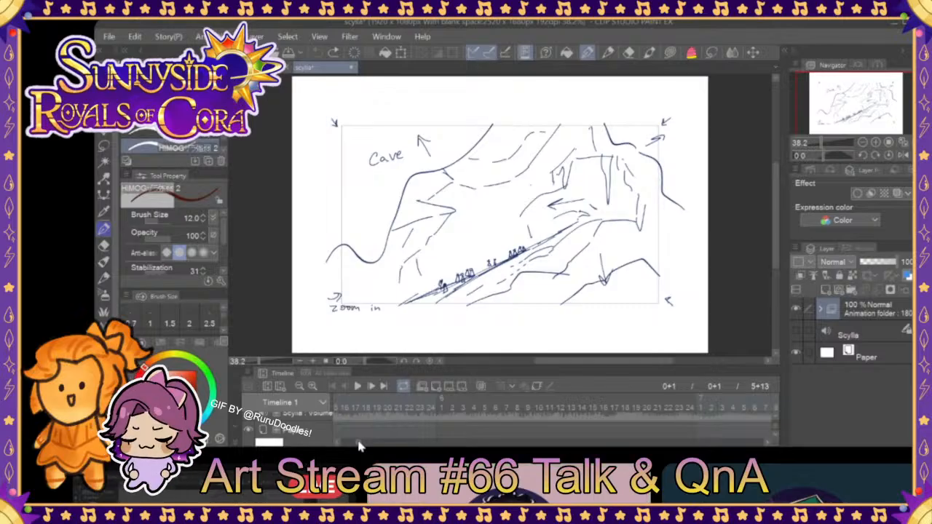
{"action": "left_click_drag", "start_coordinate": [359, 446], "coordinate": [356, 446]}
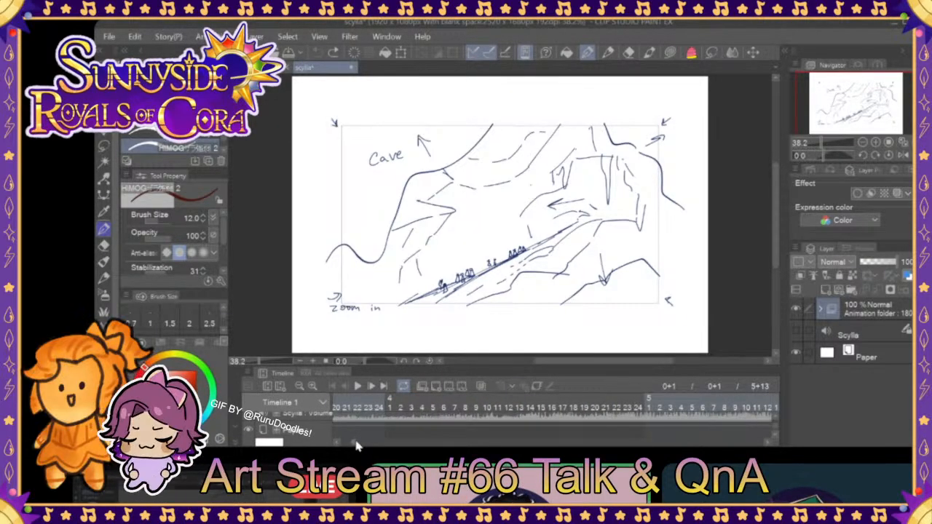